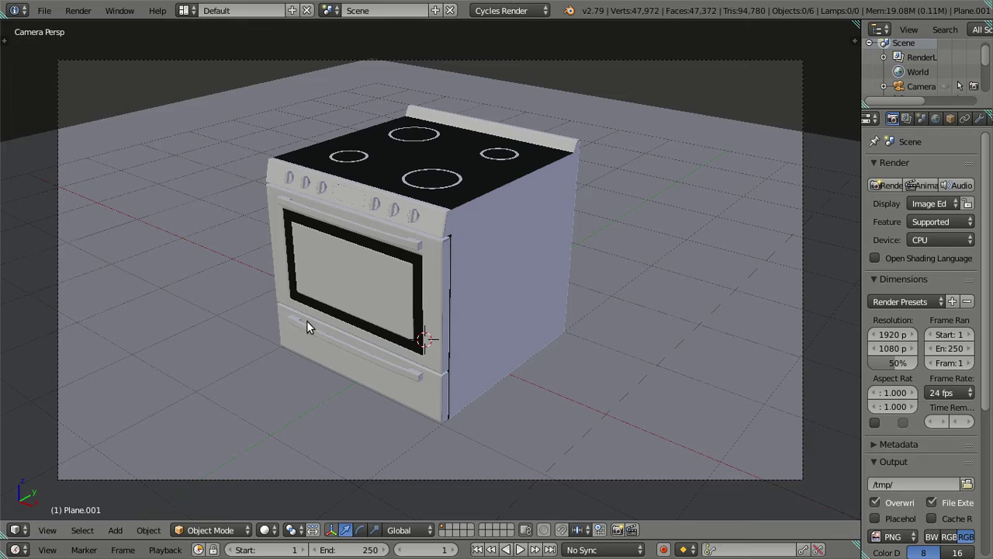
# Delete the small plane and the large floor plane
pyautogui.rightClick(354, 132)
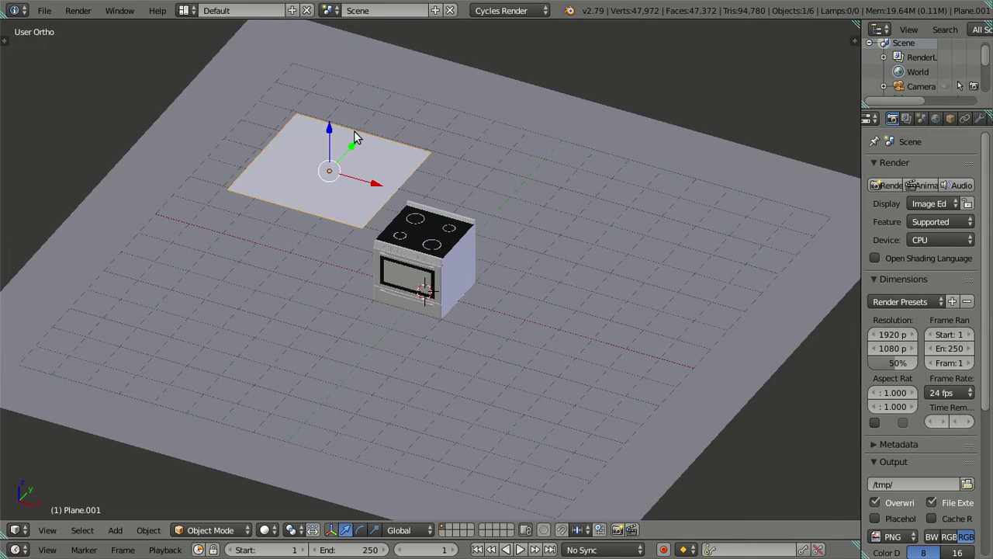
pyautogui.press('Delete')
pyautogui.rightClick(365, 141)
pyautogui.press('Delete')
# Remove the stove's Bevel and Subdivision Surface modifiers and set it to flat shading
pyautogui.moveTo(381, 191); pyautogui.dragTo(344, 303, button='middle')
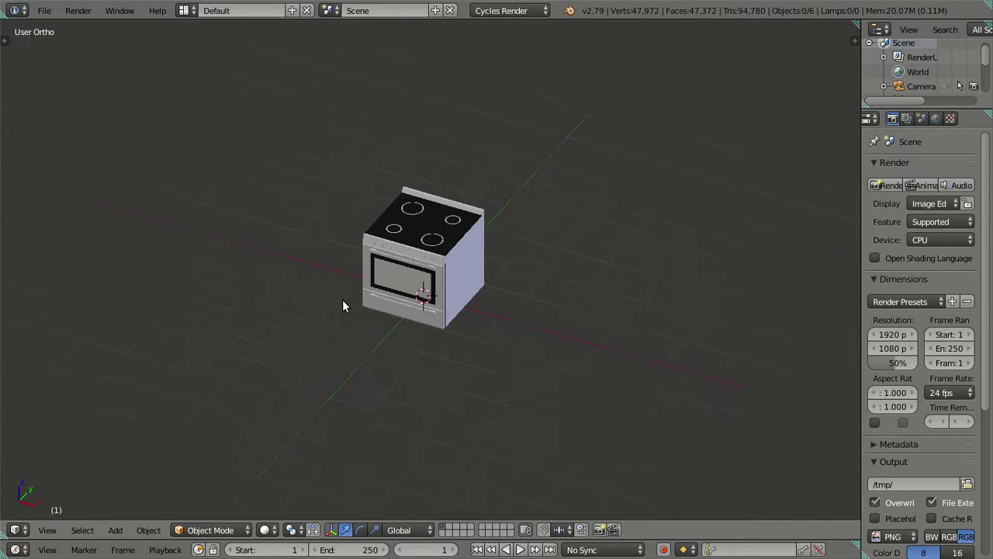
pyautogui.scroll(2, 581, 280)
pyautogui.scroll(2, 547, 287)
pyautogui.scroll(3, 399, 236)
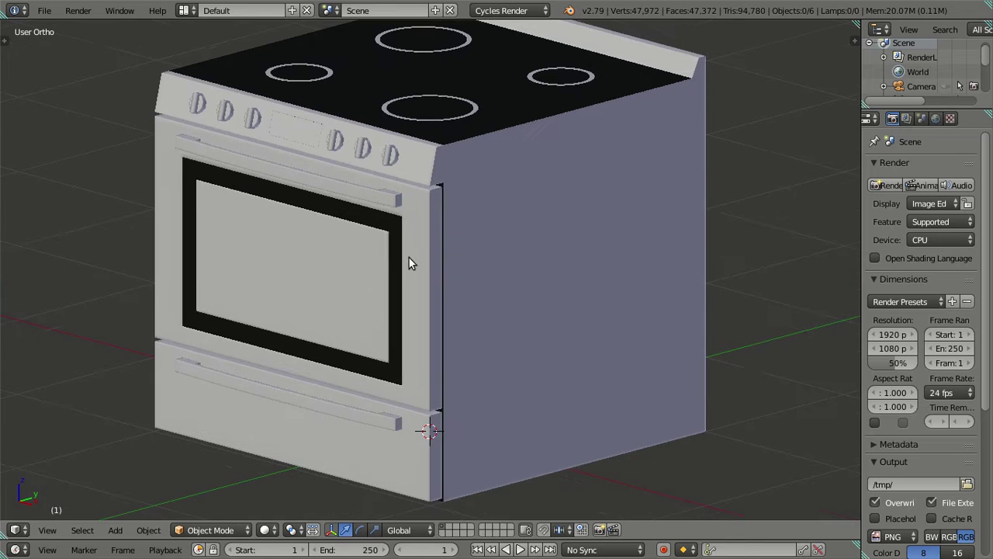
pyautogui.rightClick(475, 243)
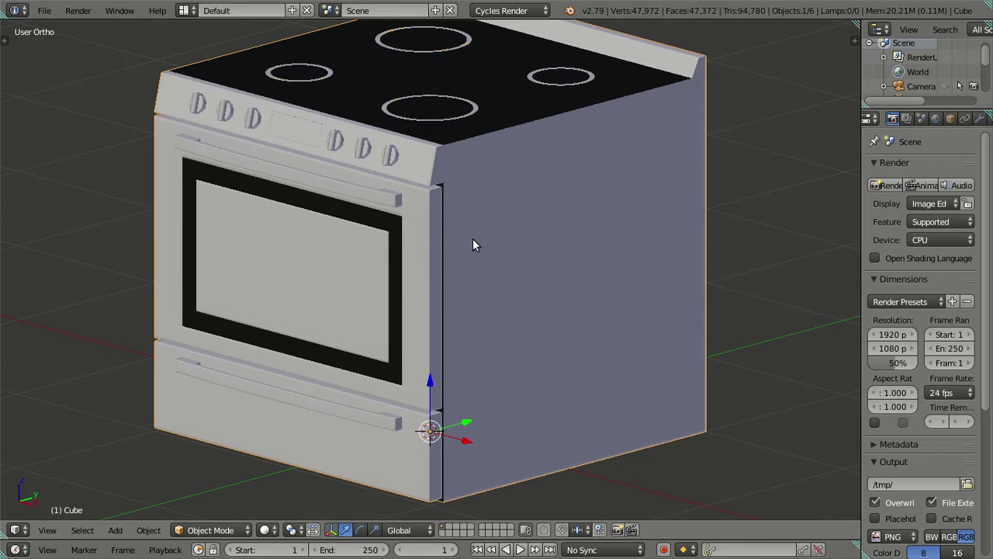
pyautogui.click(936, 118)
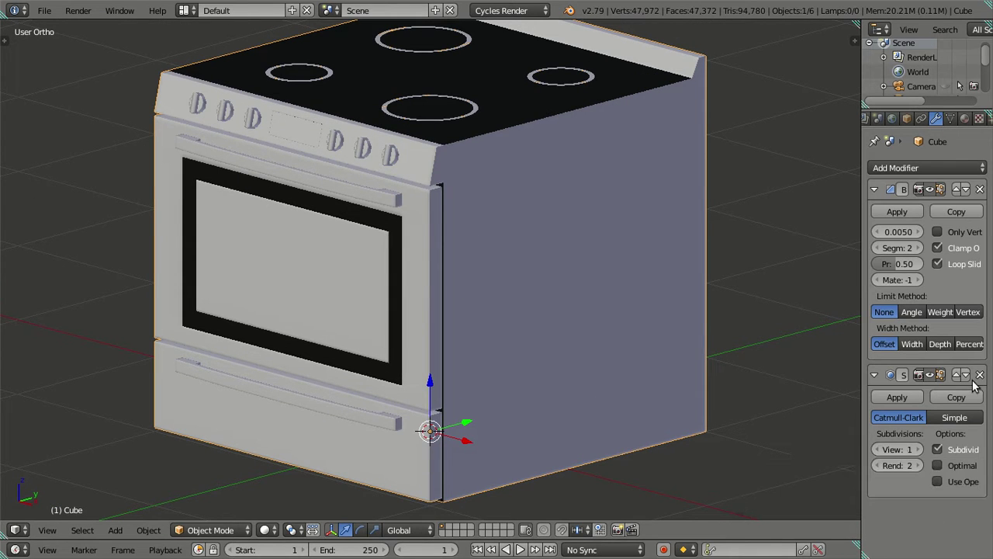
pyautogui.click(982, 190)
pyautogui.click(982, 190)
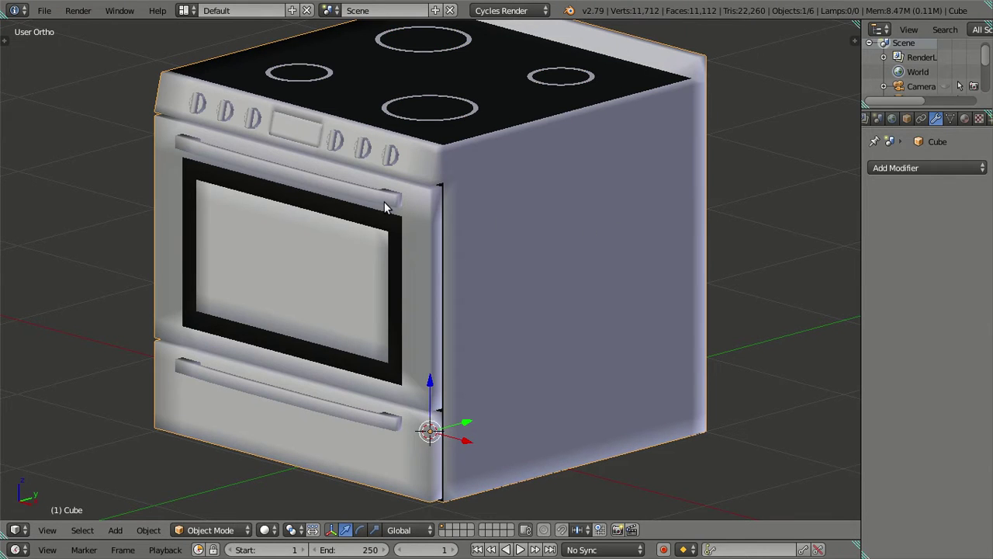
pyautogui.press('t')
pyautogui.click(77, 240)
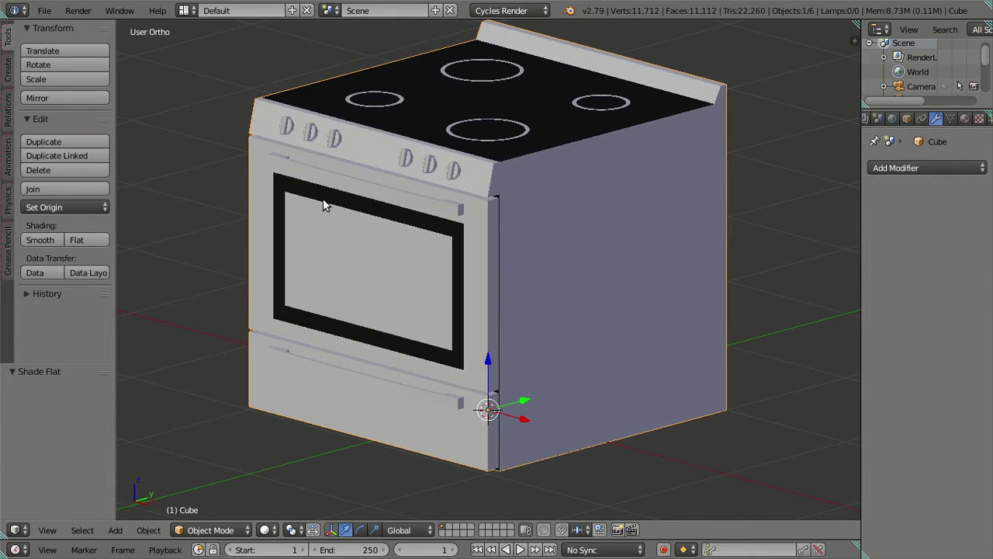
# Put the stove into Edit Mode with nothing selected, viewed from the front-top
pyautogui.press('t')
pyautogui.scroll(5, 461, 235)
pyautogui.scroll(-6, 459, 225)
pyautogui.press('Tab')
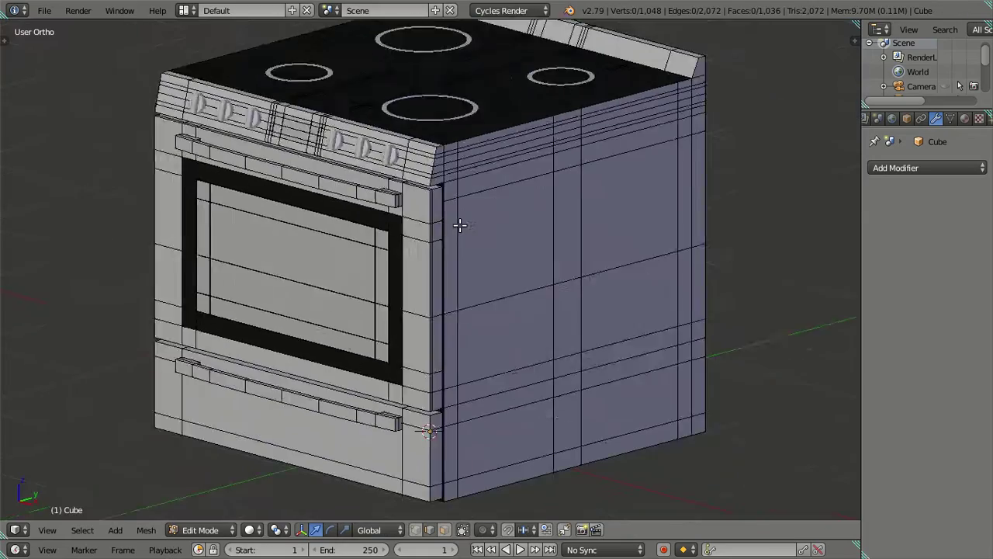
pyautogui.press('a')
pyautogui.moveTo(463, 270)
pyautogui.mouseDown(button='middle')
pyautogui.moveTo(455, 237)
pyautogui.moveTo(411, 240)
pyautogui.moveTo(455, 282)
pyautogui.moveTo(480, 290)
pyautogui.moveTo(420, 256)
pyautogui.mouseUp(button='middle')
pyautogui.press('a')
pyautogui.scroll(1, 397, 263)
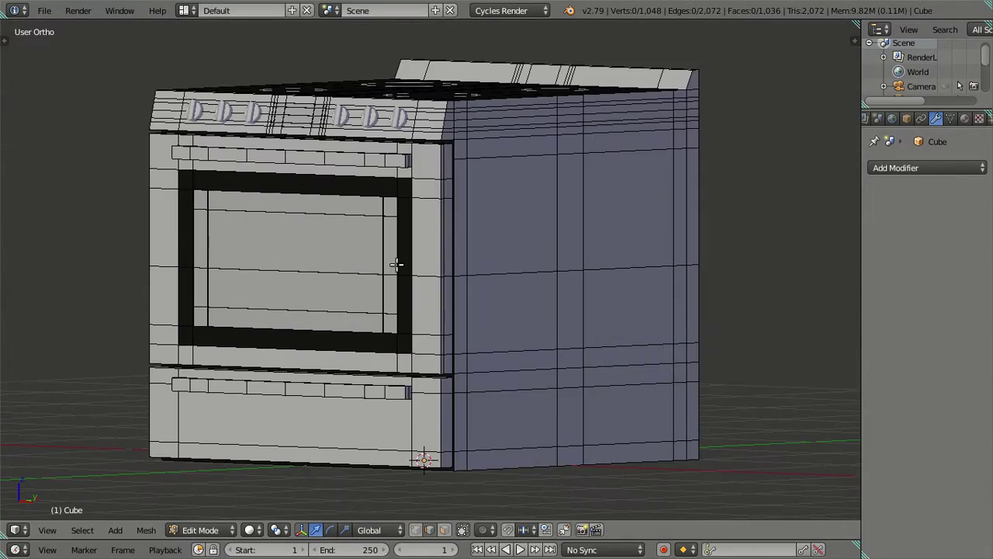
# Select the oven window, door, frame and handle parts and remove them to open the cavity
pyautogui.rightClick(330, 268)
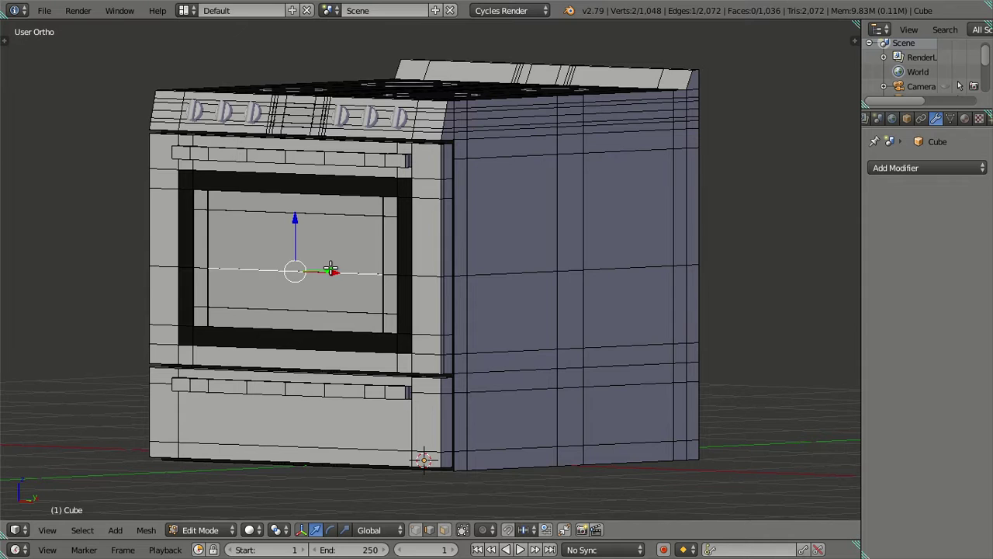
pyautogui.hotkey('ctrl', 'l')
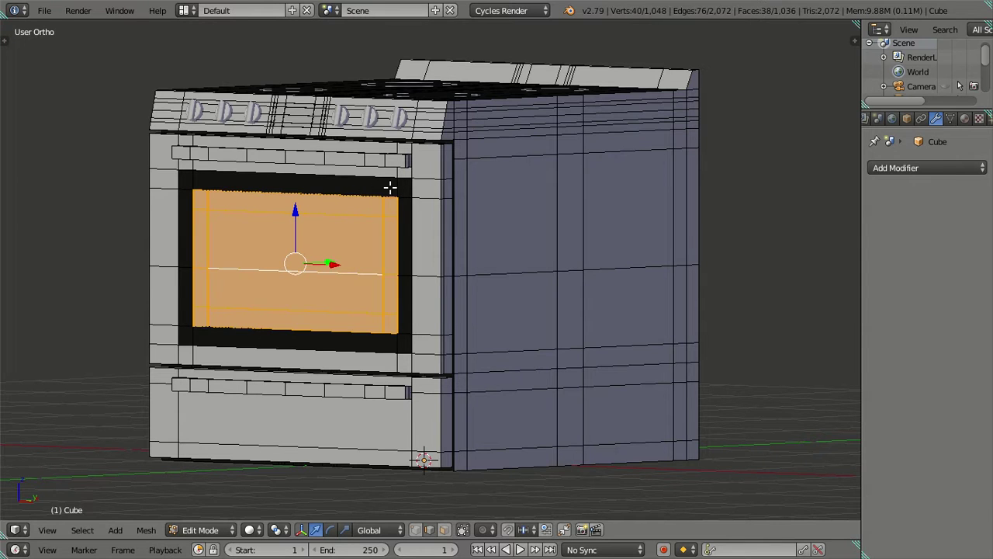
pyautogui.press('l')
pyautogui.press('l')
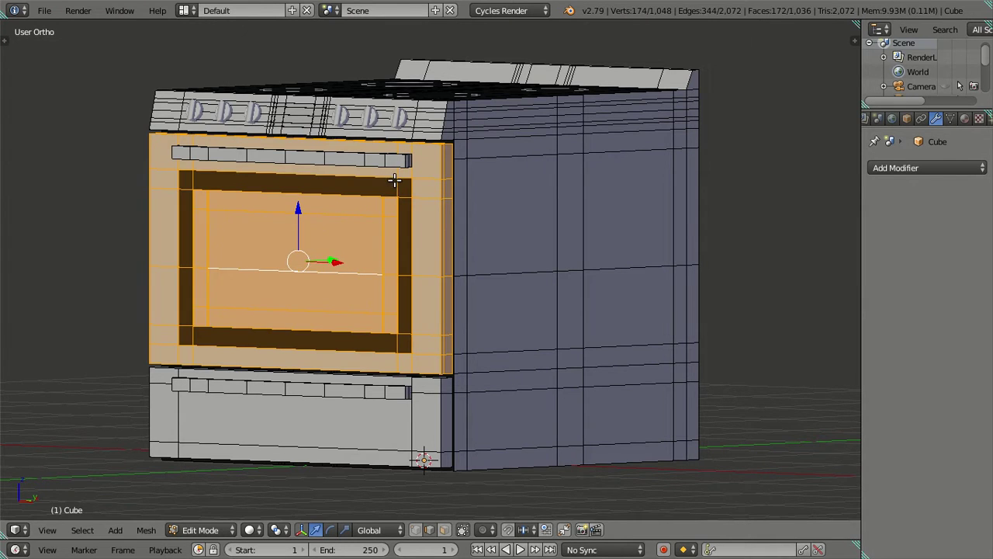
pyautogui.press('l')
pyautogui.press('l')
pyautogui.press('l')
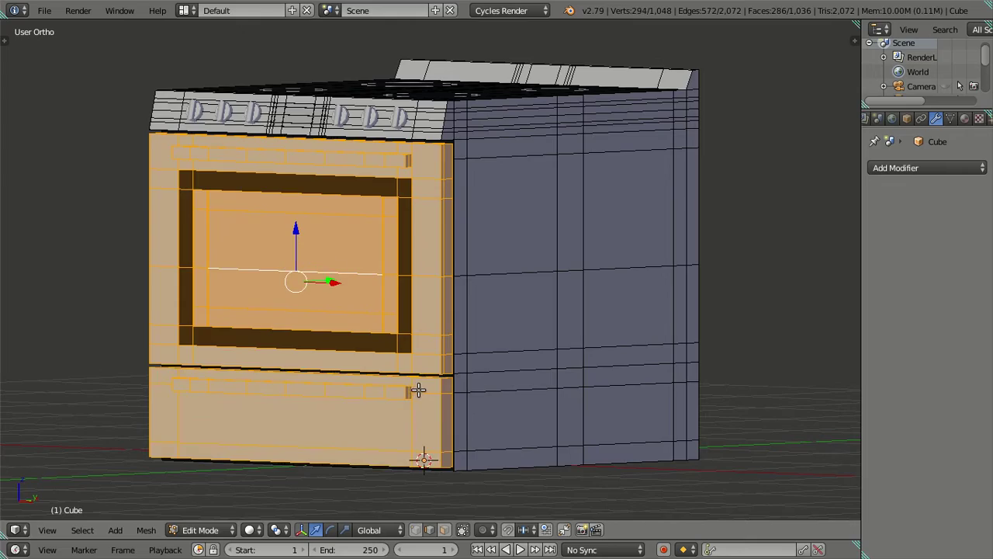
pyautogui.press('h')
pyautogui.moveTo(406, 390)
pyautogui.mouseDown(button='middle')
pyautogui.moveTo(377, 370)
pyautogui.moveTo(417, 349)
pyautogui.moveTo(342, 333)
pyautogui.moveTo(331, 346)
pyautogui.moveTo(343, 353)
pyautogui.moveTo(526, 283)
pyautogui.moveTo(492, 308)
pyautogui.moveTo(492, 324)
pyautogui.moveTo(551, 320)
pyautogui.mouseUp(button='middle')
pyautogui.scroll(1, 438, 357)
pyautogui.scroll(-2, 344, 353)
pyautogui.scroll(-1, 354, 355)
pyautogui.scroll(-2, 350, 351)
# In Right view, cut five edge loops across the stove's side and dissolve four of them
pyautogui.press('KP_3')
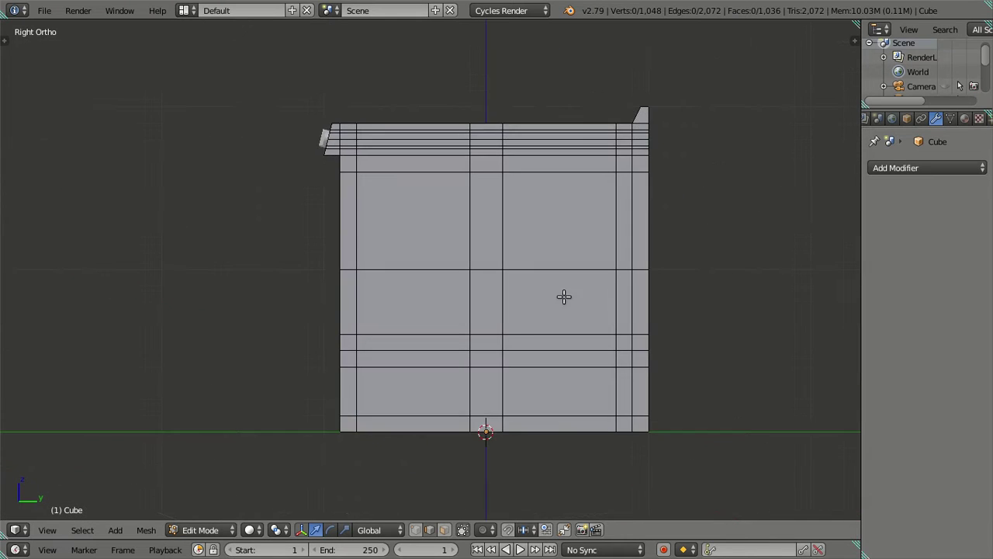
pyautogui.scroll(1, 623, 282)
pyautogui.keyDown('shift'); pyautogui.moveTo(623, 282); pyautogui.dragTo(422, 269, button='middle'); pyautogui.keyUp('shift')
pyautogui.scroll(1, 419, 266)
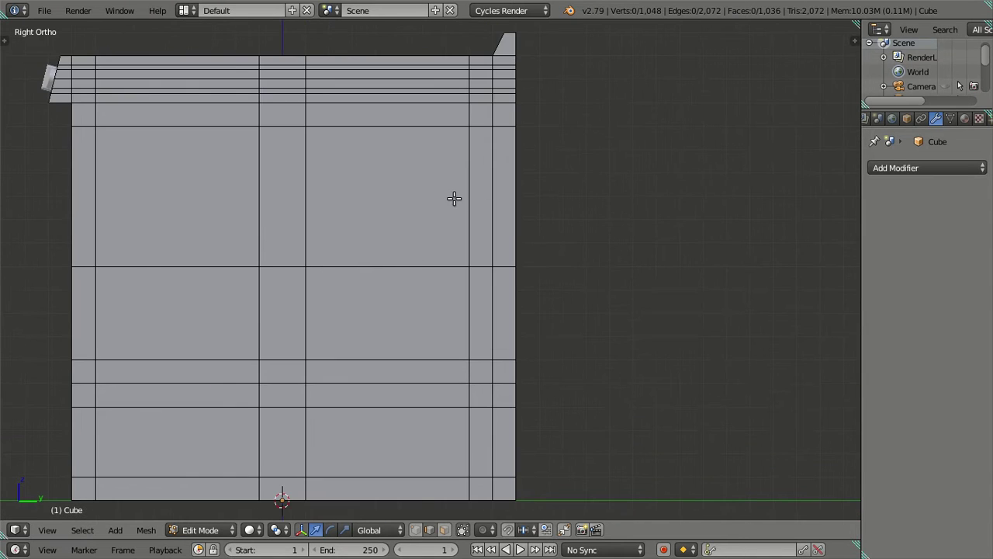
pyautogui.hotkey('ctrl', 'r')
pyautogui.scroll(3, 454, 199)
pyautogui.scroll(1, 454, 199)
pyautogui.click(454, 199)
pyautogui.rightClick(455, 200)
pyautogui.keyDown('alt'); pyautogui.keyDown('shift'); pyautogui.rightClick(429, 235); pyautogui.keyUp('shift'); pyautogui.keyUp('alt')
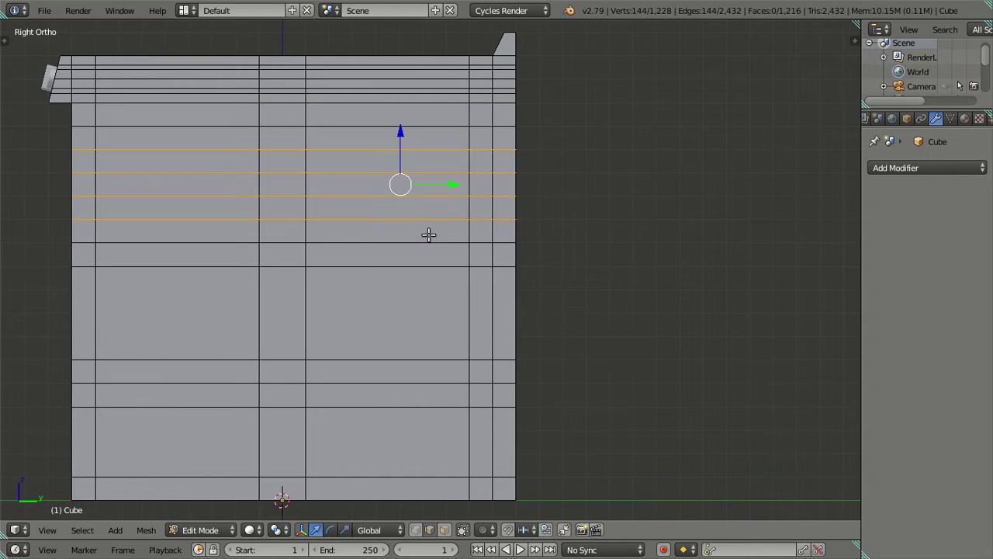
pyautogui.press('x')
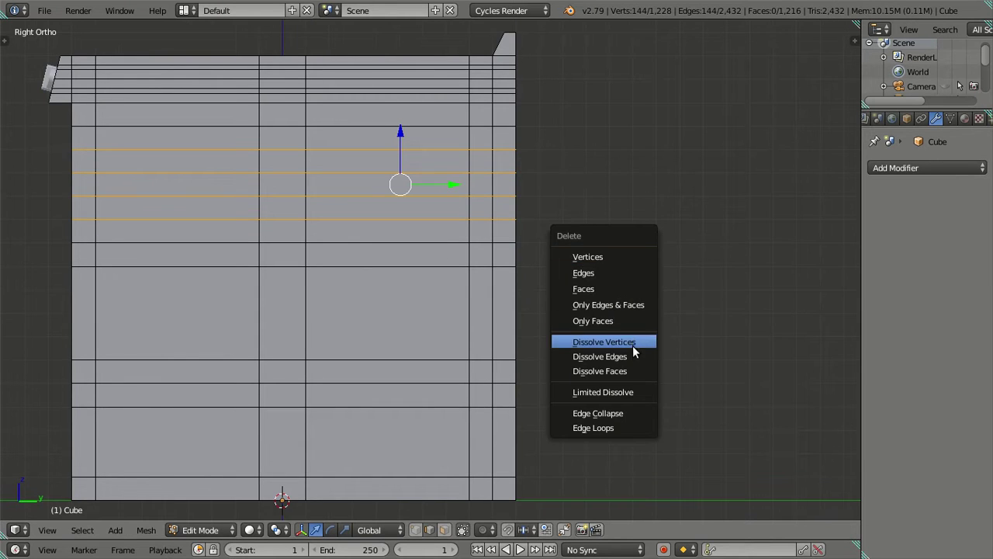
pyautogui.click(632, 354)
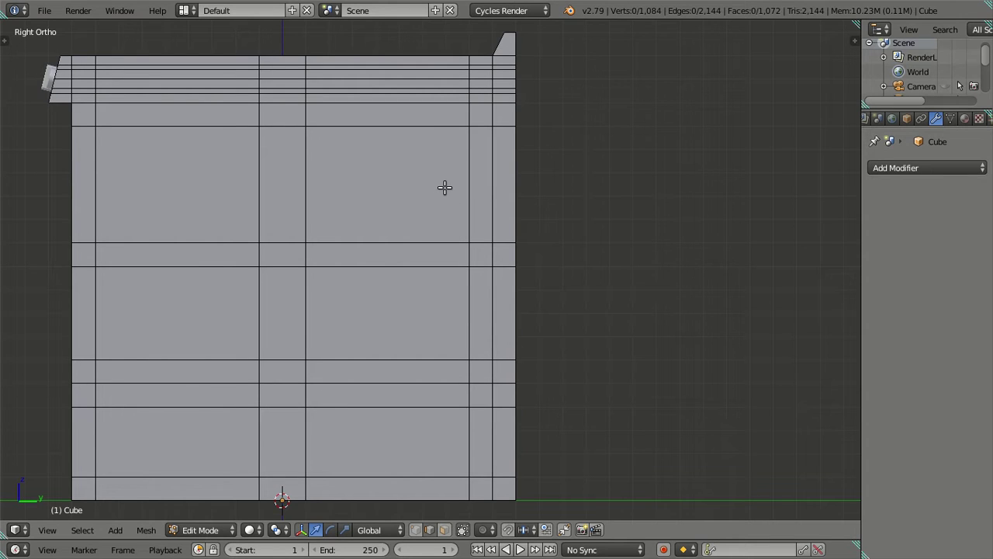
# Cut four horizontal edge loops across the side and dissolve them again
pyautogui.moveTo(310, 204)
pyautogui.mouseDown(button='middle')
pyautogui.moveTo(331, 215)
pyautogui.moveTo(355, 203)
pyautogui.mouseUp(button='middle')
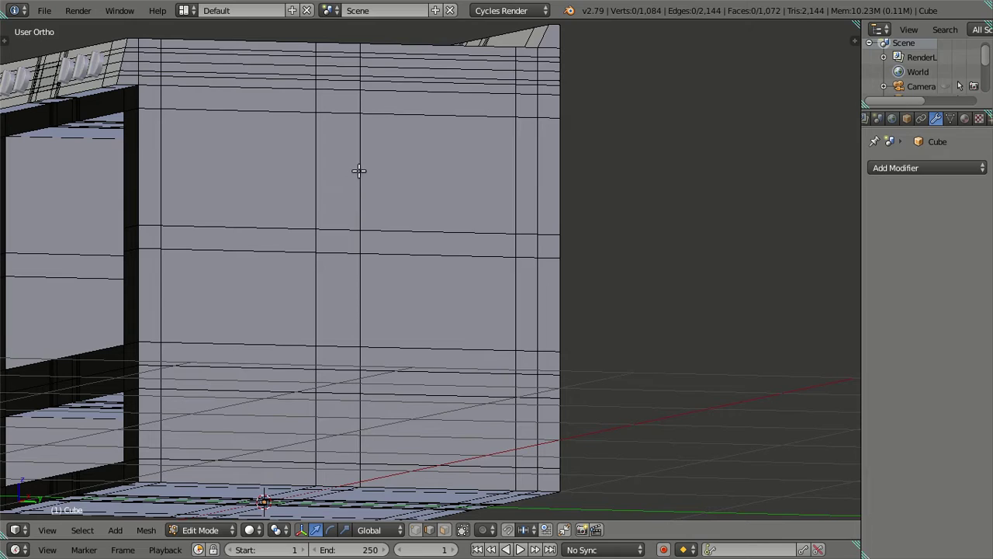
pyautogui.hotkey('ctrl', 'r')
pyautogui.click(435, 174)
pyautogui.rightClick(437, 174)
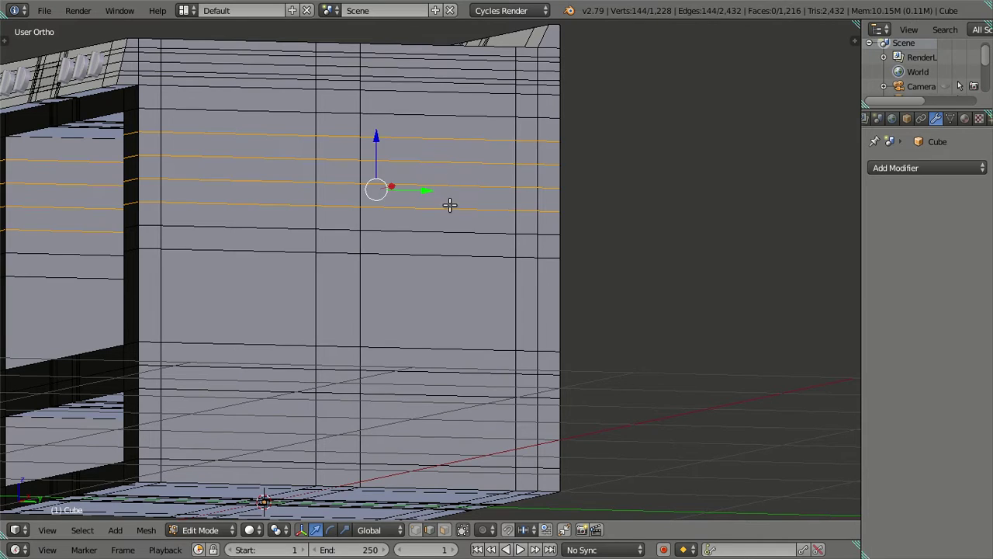
pyautogui.press('x')
pyautogui.click(603, 231)
pyautogui.moveTo(603, 230)
pyautogui.mouseDown(button='middle')
pyautogui.moveTo(434, 251)
pyautogui.moveTo(401, 231)
pyautogui.moveTo(388, 206)
pyautogui.moveTo(420, 266)
pyautogui.mouseUp(button='middle')
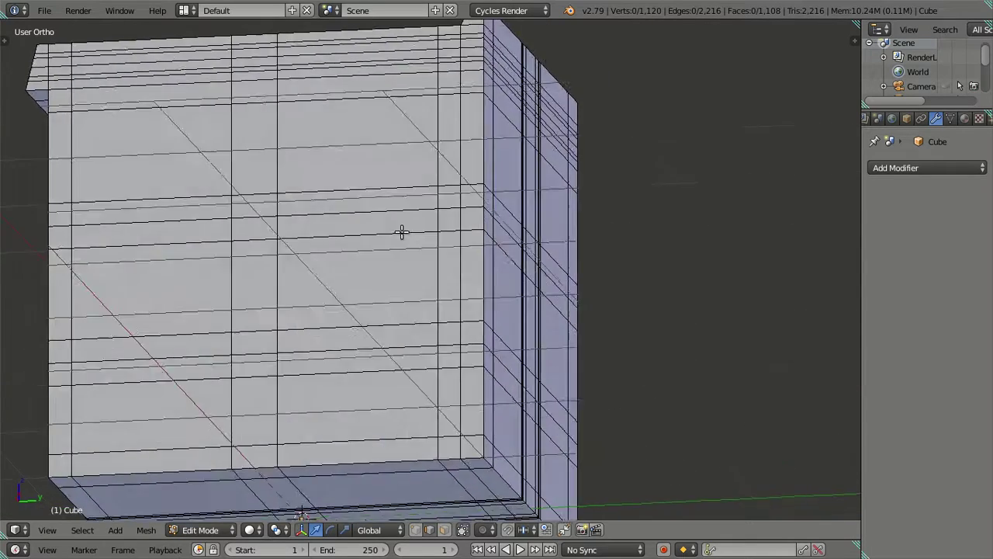
pyautogui.scroll(-3, 420, 267)
# Cut six vertical edge loops across the side and dissolve them
pyautogui.press('KP_3')
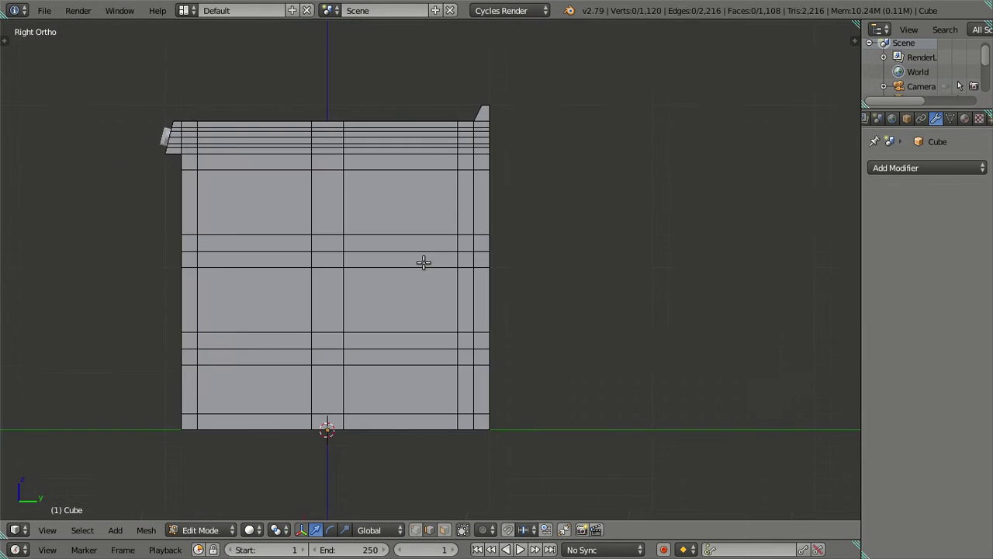
pyautogui.scroll(3, 401, 281)
pyautogui.keyDown('ctrl'); pyautogui.scroll(2, 409, 287); pyautogui.keyUp('ctrl')
pyautogui.keyDown('ctrl'); pyautogui.scroll(1, 388, 287); pyautogui.keyUp('ctrl')
pyautogui.press('z')
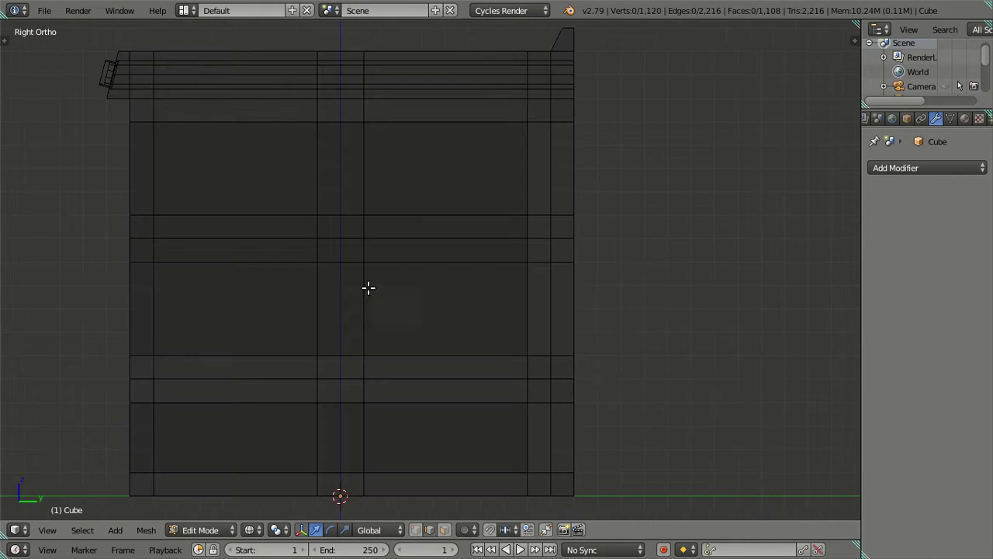
pyautogui.press('z')
pyautogui.press('z')
pyautogui.hotkey('ctrl', 'r')
pyautogui.scroll(1, 234, 370)
pyautogui.scroll(3, 233, 370)
pyautogui.scroll(1, 234, 370)
pyautogui.click(234, 370)
pyautogui.rightClick(233, 369)
pyautogui.press('x')
pyautogui.click(258, 362)
# Cut one more horizontal edge loop near the base of the side and dissolve it
pyautogui.scroll(2, 343, 287)
pyautogui.scroll(2, 336, 298)
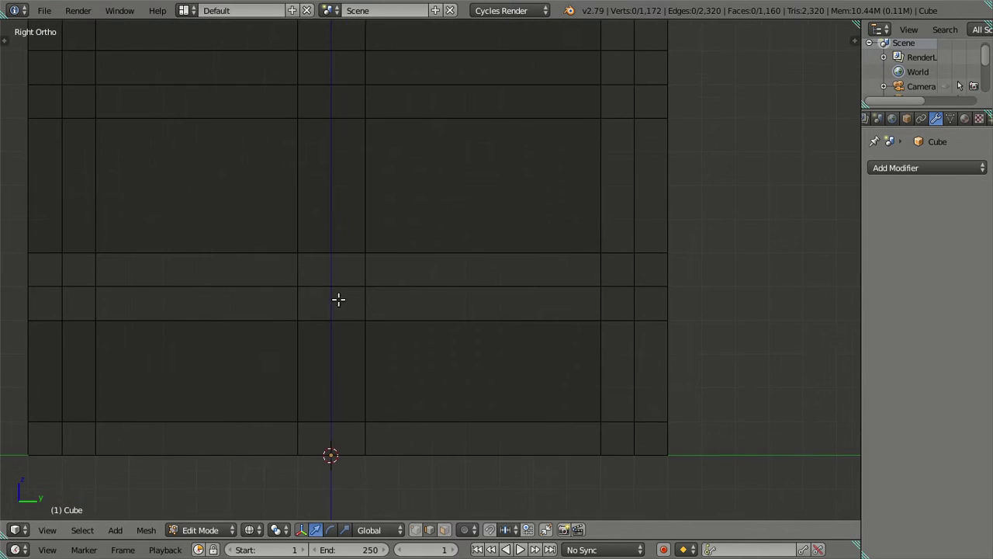
pyautogui.scroll(-1, 338, 300)
pyautogui.scroll(-1, 362, 297)
pyautogui.press('a')
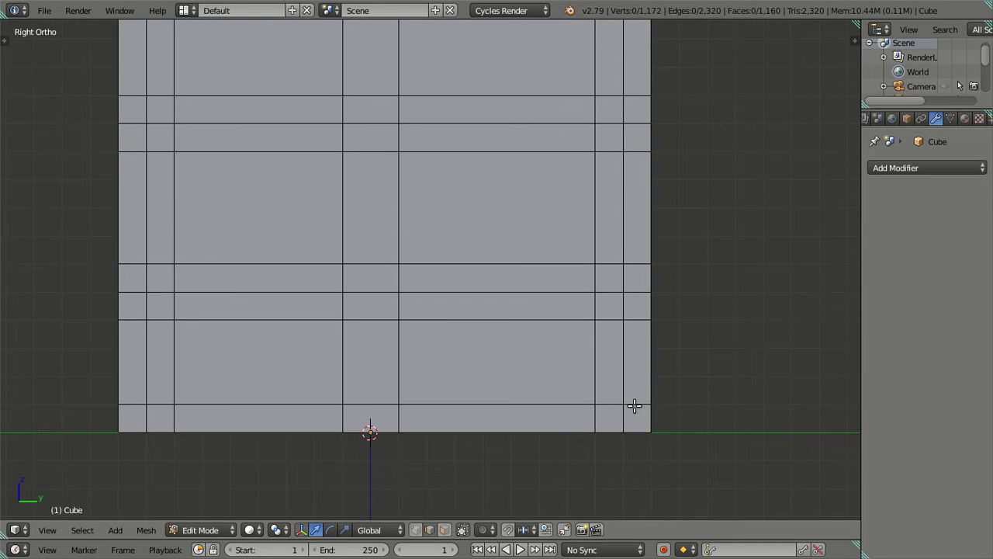
pyautogui.scroll(-2, 634, 404)
pyautogui.scroll(2, 559, 324)
pyautogui.press('a')
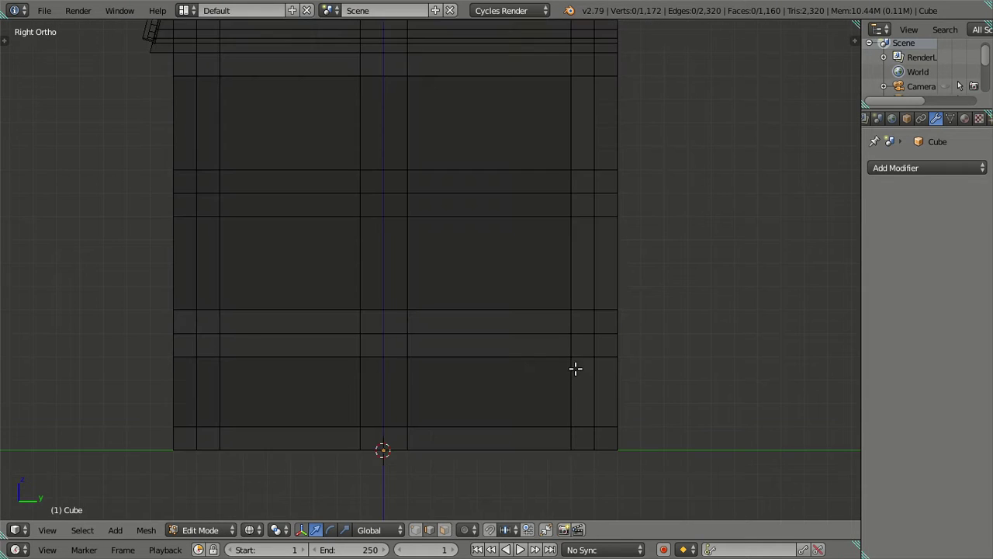
pyautogui.keyDown('shift'); pyautogui.moveTo(574, 368); pyautogui.dragTo(579, 320, button='middle'); pyautogui.keyUp('shift')
pyautogui.scroll(2, 579, 320)
pyautogui.hotkey('ctrl', 'r')
pyautogui.scroll(1, 656, 346)
pyautogui.click(655, 346)
pyautogui.press('x')
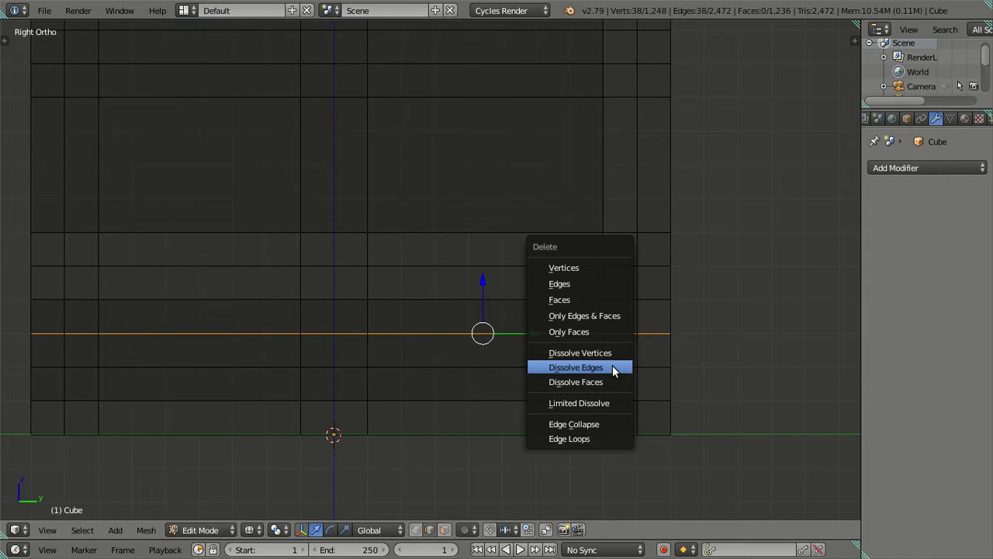
pyautogui.click(613, 365)
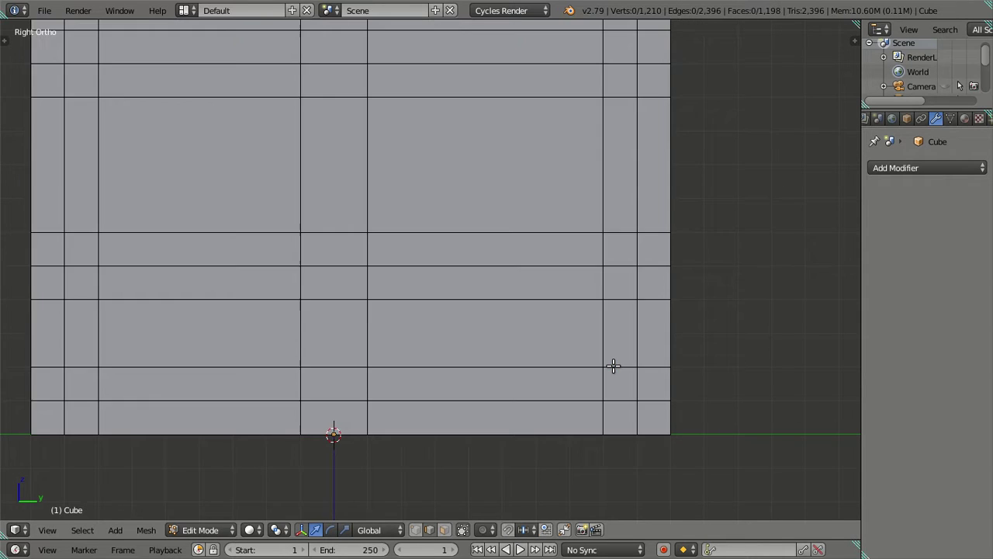
pyautogui.scroll(-2, 613, 366)
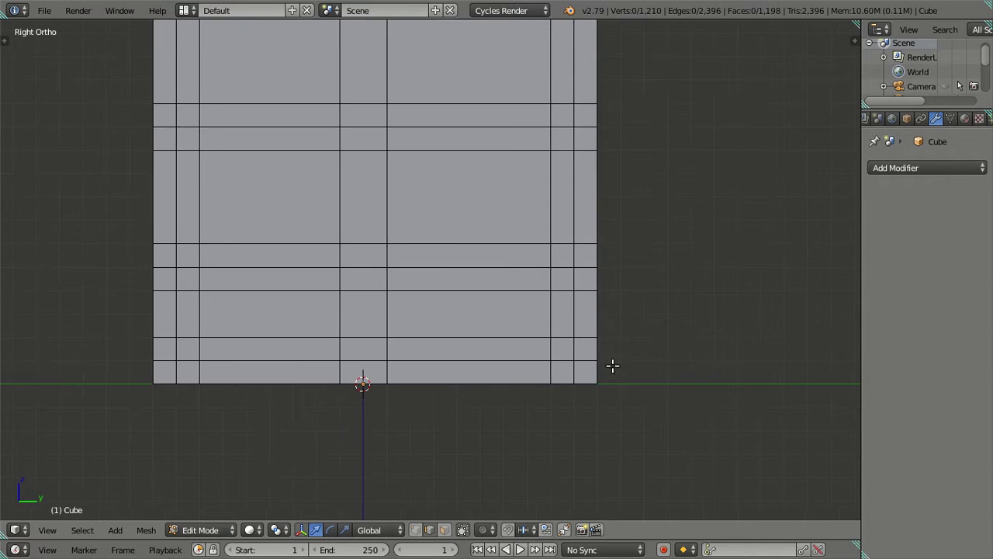
pyautogui.keyDown('shift'); pyautogui.moveTo(453, 246); pyautogui.dragTo(442, 272, button='middle'); pyautogui.keyUp('shift')
# Switch to face select mode and orbit to view the stove mesh from below-front
pyautogui.moveTo(269, 241)
pyautogui.mouseDown(button='middle')
pyautogui.moveTo(312, 293)
pyautogui.moveTo(348, 288)
pyautogui.mouseUp(button='middle')
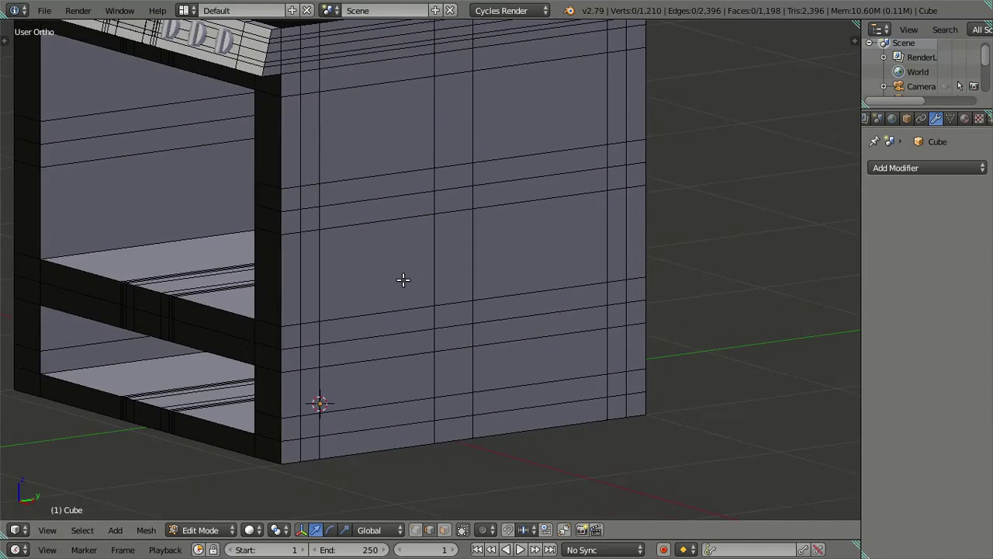
pyautogui.moveTo(436, 261)
pyautogui.mouseDown(button='middle')
pyautogui.moveTo(468, 235)
pyautogui.moveTo(475, 255)
pyautogui.moveTo(422, 297)
pyautogui.moveTo(417, 243)
pyautogui.moveTo(382, 247)
pyautogui.mouseUp(button='middle')
pyautogui.scroll(-2, 476, 255)
pyautogui.scroll(-1, 476, 271)
pyautogui.moveTo(297, 260)
pyautogui.mouseDown(button='middle')
pyautogui.moveTo(459, 275)
pyautogui.moveTo(548, 263)
pyautogui.moveTo(350, 266)
pyautogui.moveTo(381, 340)
pyautogui.mouseUp(button='middle')
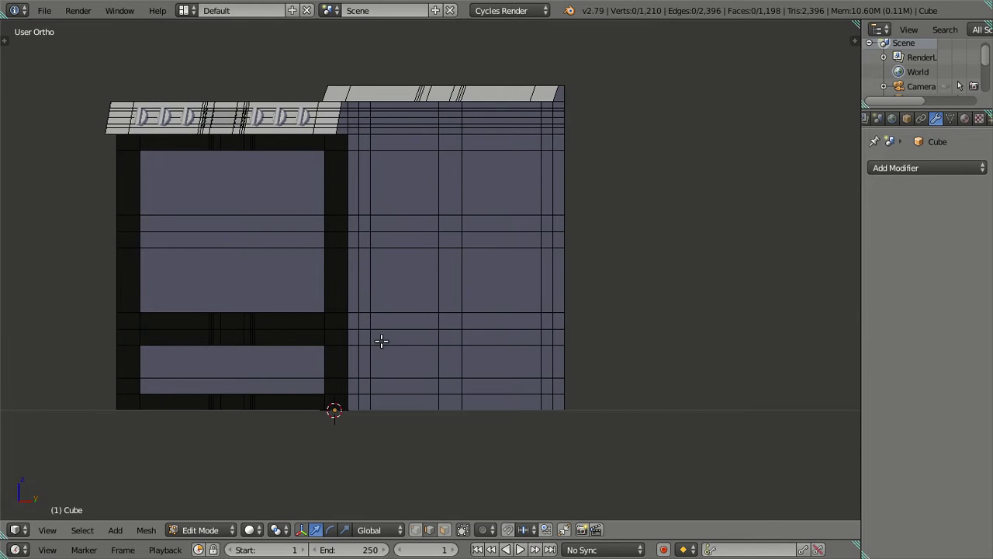
pyautogui.click(449, 529)
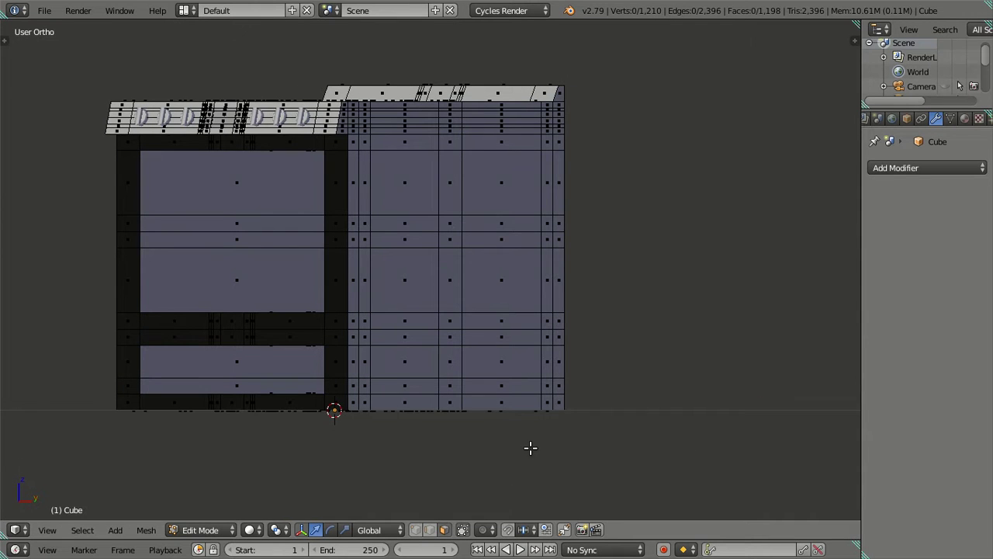
pyautogui.scroll(1, 530, 447)
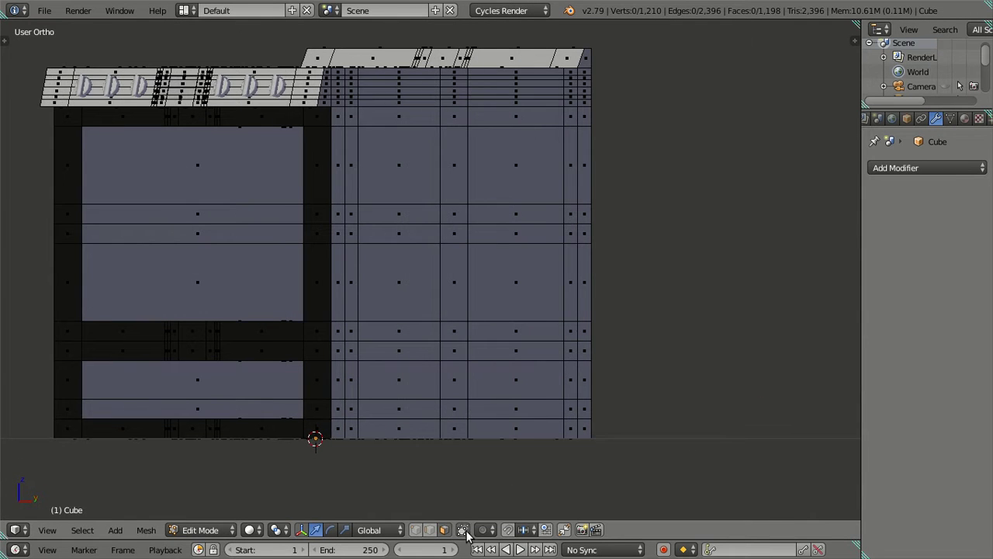
pyautogui.scroll(2, 506, 490)
pyautogui.moveTo(550, 476)
pyautogui.mouseDown(button='middle')
pyautogui.moveTo(543, 443)
pyautogui.moveTo(572, 431)
pyautogui.mouseUp(button='middle')
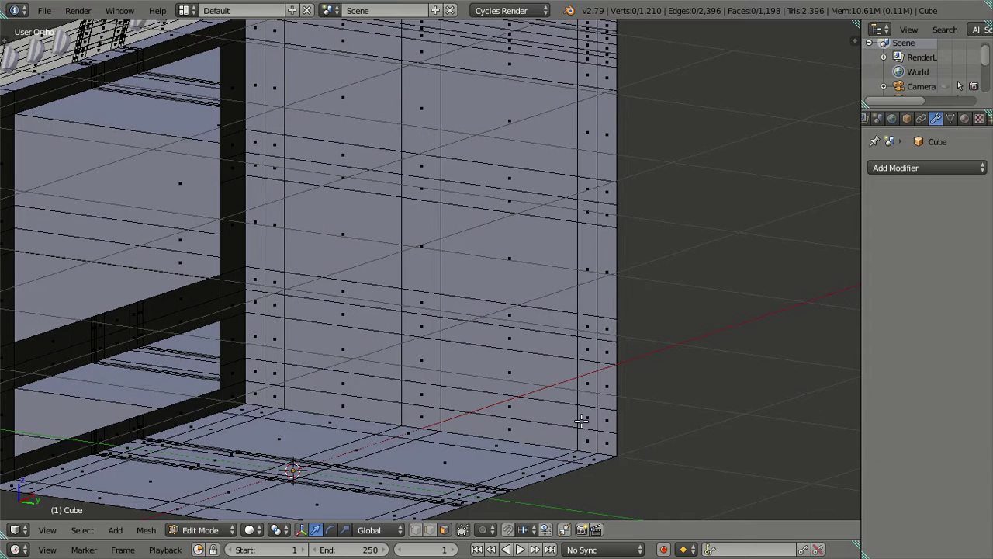
# Select the outer frame of face strips on the side panel: top, right, bottom and left
pyautogui.rightClick(581, 421)
pyautogui.keyDown('alt'); pyautogui.rightClick(276, 376); pyautogui.keyUp('alt')
pyautogui.scroll(-3, 295, 363)
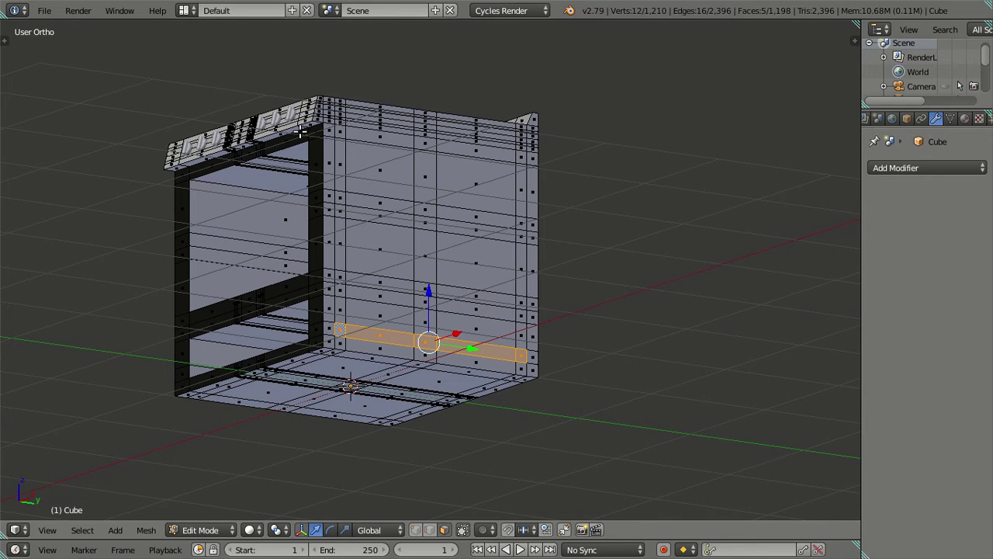
pyautogui.keyDown('alt'); pyautogui.keyDown('shift'); pyautogui.rightClick(340, 128); pyautogui.keyUp('shift'); pyautogui.keyUp('alt')
pyautogui.keyDown('alt'); pyautogui.keyDown('shift'); pyautogui.rightClick(519, 158); pyautogui.keyUp('shift'); pyautogui.keyUp('alt')
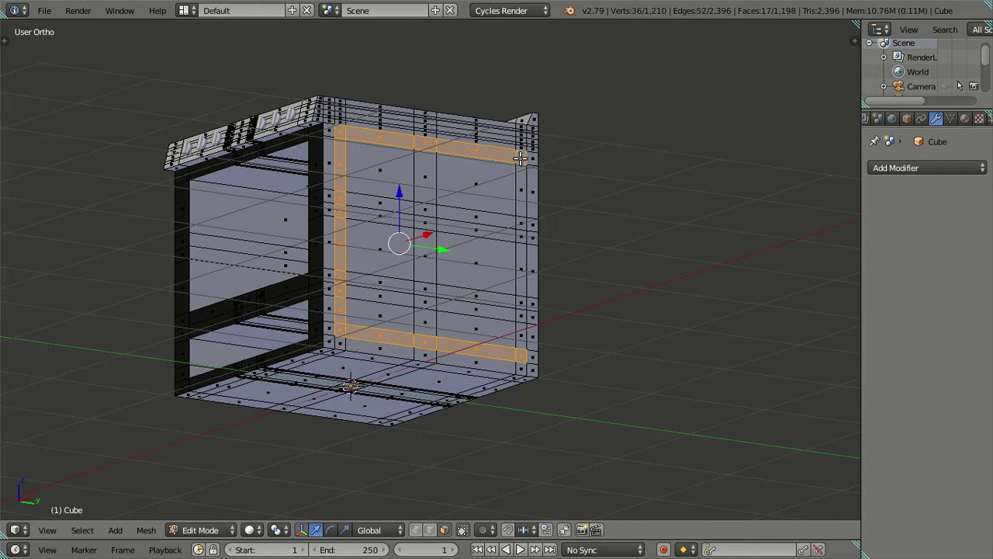
pyautogui.keyDown('alt'); pyautogui.keyDown('shift'); pyautogui.rightClick(519, 339); pyautogui.keyUp('shift'); pyautogui.keyUp('alt')
pyautogui.moveTo(519, 339)
pyautogui.mouseDown(button='middle')
pyautogui.moveTo(392, 295)
pyautogui.moveTo(678, 313)
pyautogui.mouseUp(button='middle')
pyautogui.keyDown('shift'); pyautogui.rightClick(295, 187); pyautogui.keyUp('shift')
pyautogui.moveTo(610, 234); pyautogui.dragTo(664, 217, button='middle')
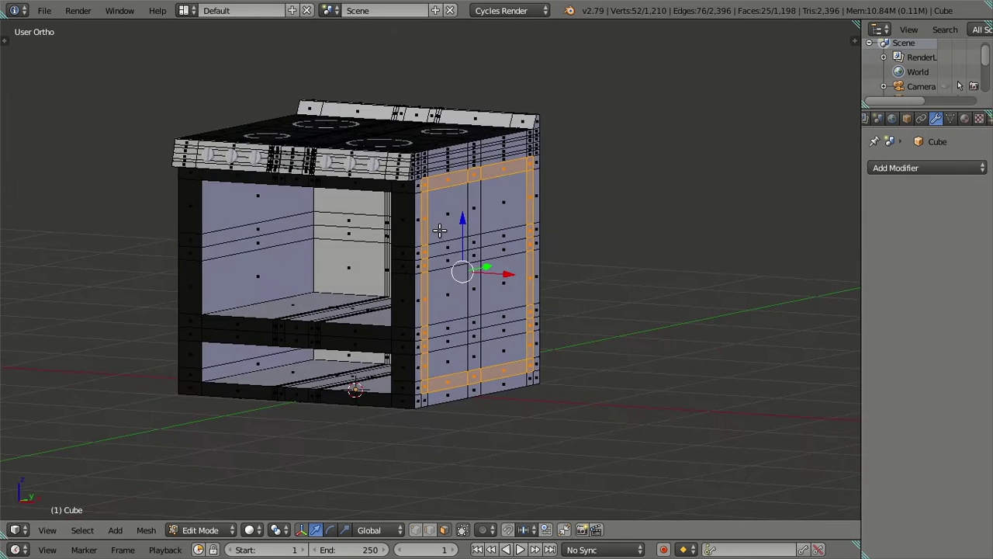
pyautogui.keyDown('ctrl'); pyautogui.rightClick(618, 164); pyautogui.keyUp('ctrl')
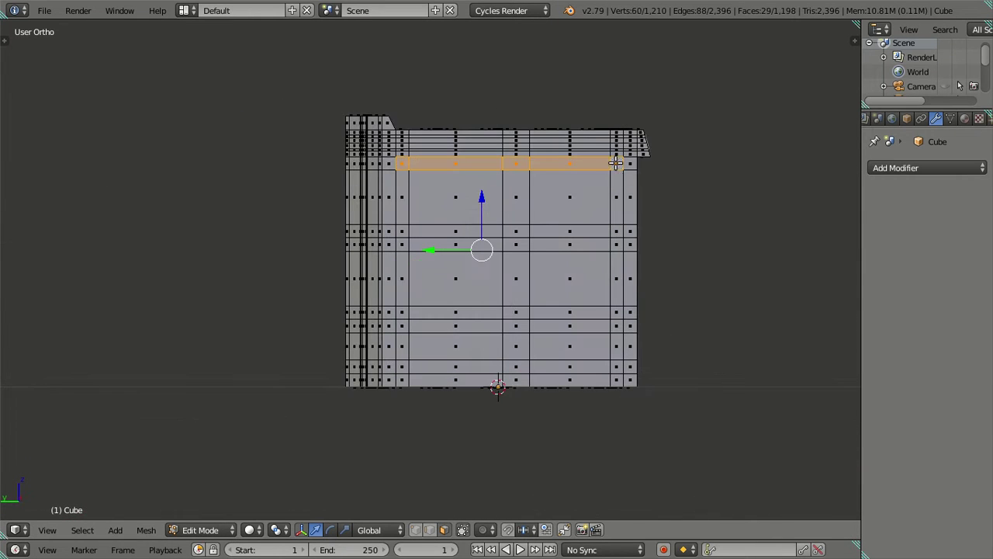
pyautogui.keyDown('ctrl'); pyautogui.rightClick(616, 365); pyautogui.keyUp('ctrl')
pyautogui.moveTo(395, 366); pyautogui.dragTo(395, 382, button='middle')
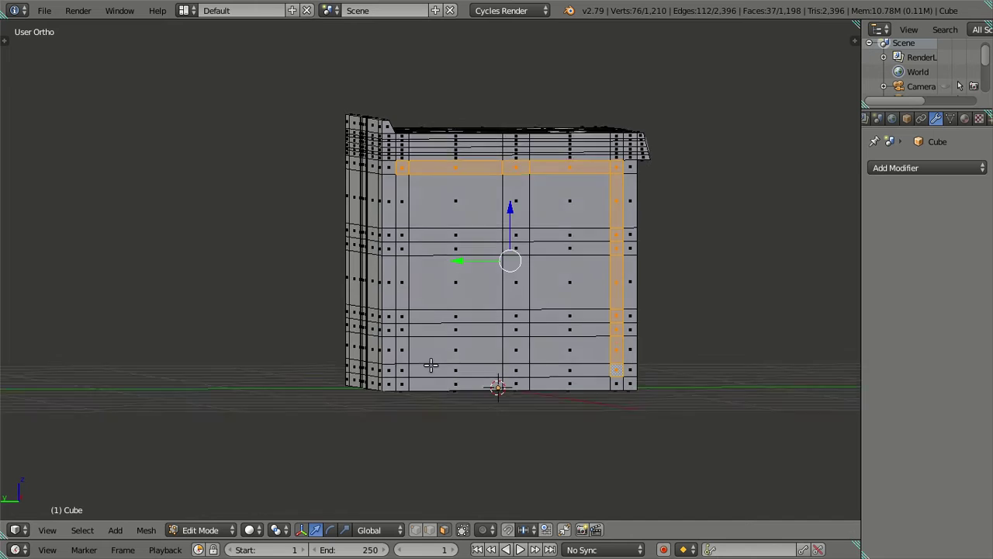
pyautogui.keyDown('ctrl'); pyautogui.rightClick(389, 378); pyautogui.keyUp('ctrl')
pyautogui.keyDown('ctrl'); pyautogui.rightClick(392, 206); pyautogui.keyUp('ctrl')
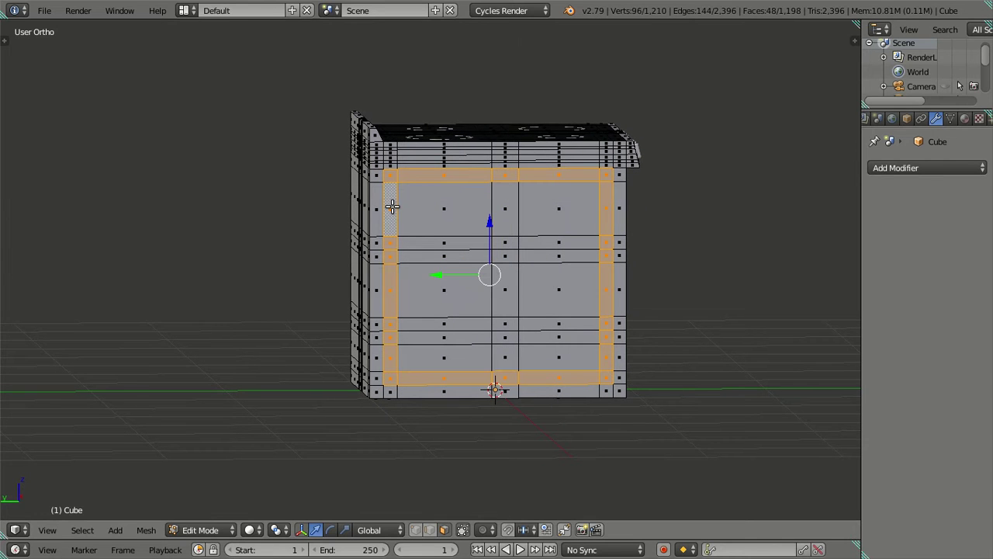
# Add a middle band and the lower rows of side-panel faces to the selection
pyautogui.keyDown('ctrl'); pyautogui.rightClick(541, 243); pyautogui.keyUp('ctrl')
pyautogui.keyDown('ctrl'); pyautogui.rightClick(548, 254); pyautogui.keyUp('ctrl')
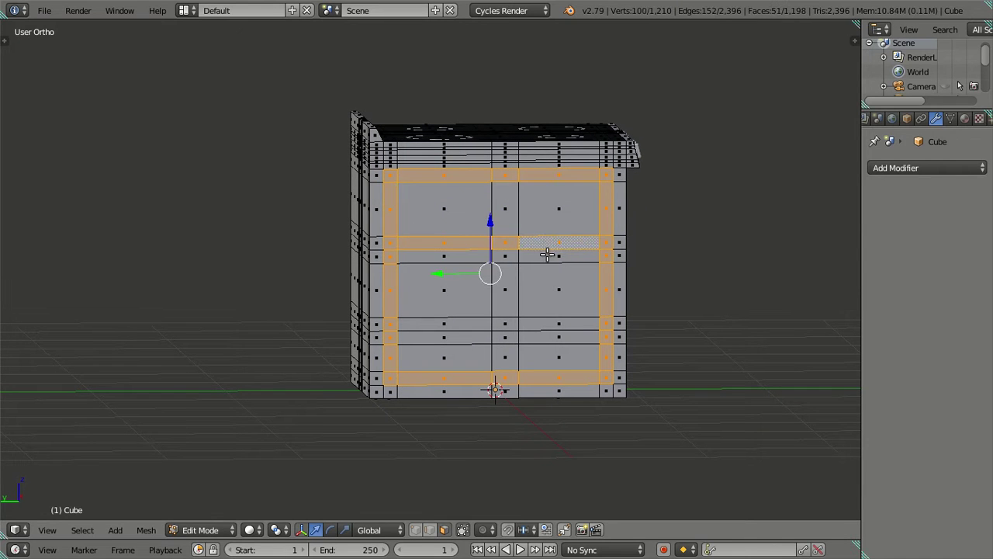
pyautogui.keyDown('ctrl'); pyautogui.rightClick(478, 260); pyautogui.keyUp('ctrl')
pyautogui.keyDown('shift'); pyautogui.rightClick(450, 323); pyautogui.keyUp('shift')
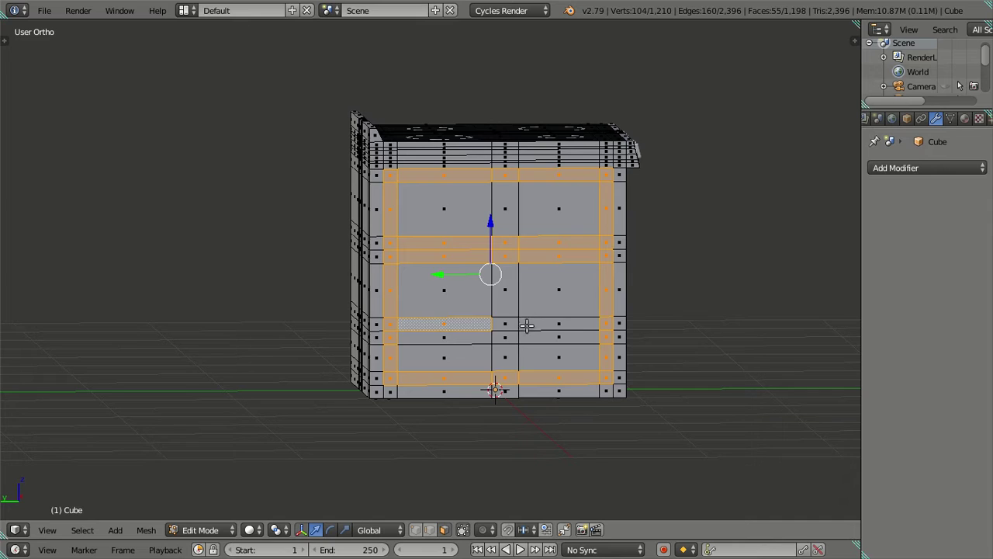
pyautogui.keyDown('ctrl'); pyautogui.rightClick(523, 324); pyautogui.keyUp('ctrl')
pyautogui.keyDown('ctrl'); pyautogui.rightClick(529, 337); pyautogui.keyUp('ctrl')
pyautogui.keyDown('ctrl'); pyautogui.rightClick(474, 339); pyautogui.keyUp('ctrl')
# Add the remaining horizontal rows of side-panel faces, completing the grid of strips
pyautogui.moveTo(677, 336)
pyautogui.mouseDown(button='middle')
pyautogui.moveTo(672, 310)
pyautogui.moveTo(321, 274)
pyautogui.moveTo(352, 300)
pyautogui.mouseUp(button='middle')
pyautogui.keyDown('shift'); pyautogui.rightClick(315, 214); pyautogui.keyUp('shift')
pyautogui.keyDown('ctrl'); pyautogui.rightClick(434, 221); pyautogui.keyUp('ctrl')
pyautogui.moveTo(434, 221); pyautogui.dragTo(440, 266, button='middle')
pyautogui.keyDown('ctrl'); pyautogui.rightClick(437, 246); pyautogui.keyUp('ctrl')
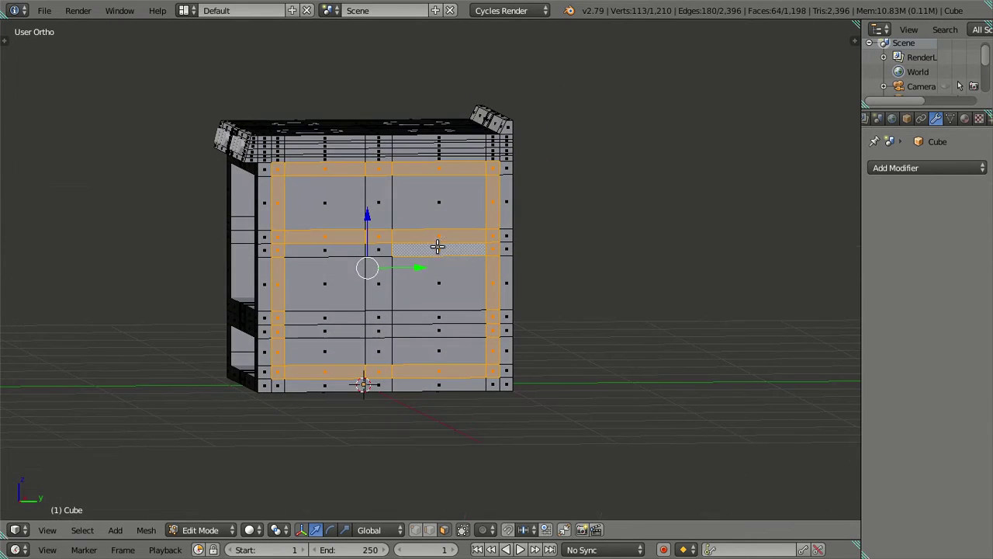
pyautogui.keyDown('ctrl'); pyautogui.rightClick(343, 247); pyautogui.keyUp('ctrl')
pyautogui.keyDown('ctrl'); pyautogui.rightClick(337, 316); pyautogui.keyUp('ctrl')
pyautogui.keyDown('ctrl'); pyautogui.rightClick(400, 318); pyautogui.keyUp('ctrl')
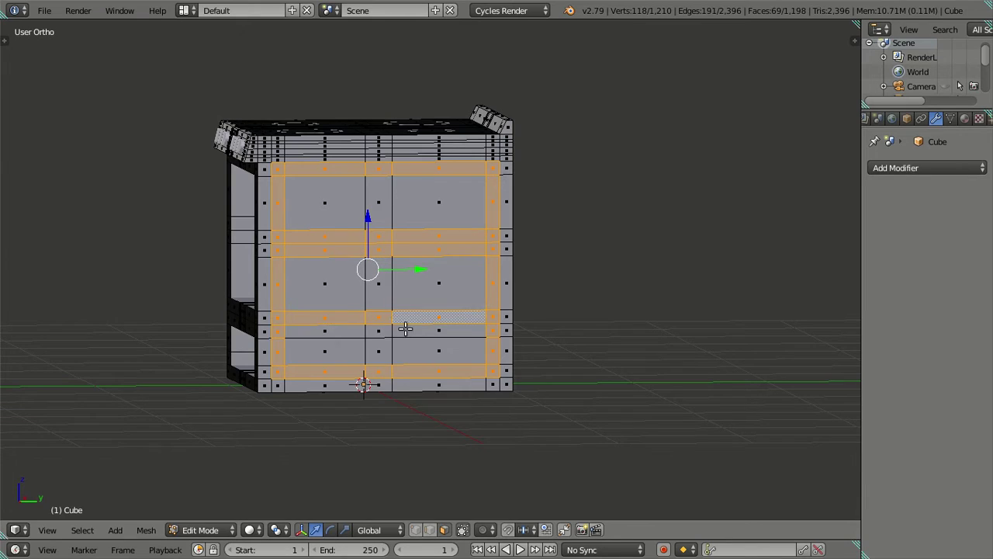
pyautogui.keyDown('ctrl'); pyautogui.rightClick(405, 330); pyautogui.keyUp('ctrl')
pyautogui.keyDown('ctrl'); pyautogui.rightClick(357, 332); pyautogui.keyUp('ctrl')
pyautogui.moveTo(391, 307)
pyautogui.mouseDown(button='middle')
pyautogui.moveTo(598, 333)
pyautogui.moveTo(661, 326)
pyautogui.moveTo(499, 323)
pyautogui.moveTo(536, 311)
pyautogui.mouseUp(button='middle')
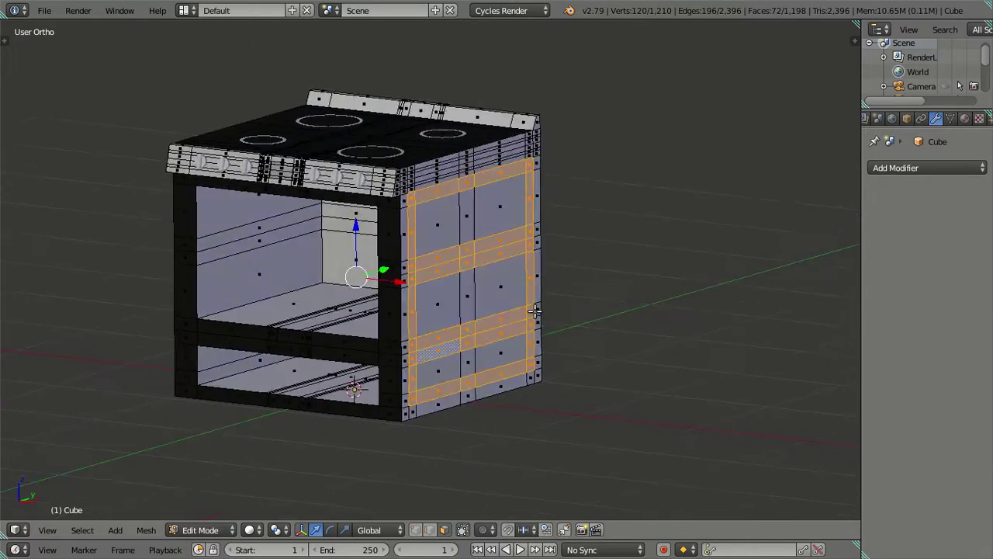
pyautogui.press('KP_3')
pyautogui.scroll(1, 563, 302)
pyautogui.scroll(1, 564, 302)
pyautogui.moveTo(533, 269)
pyautogui.mouseDown(button='middle')
pyautogui.moveTo(605, 277)
pyautogui.moveTo(523, 353)
pyautogui.mouseUp(button='middle')
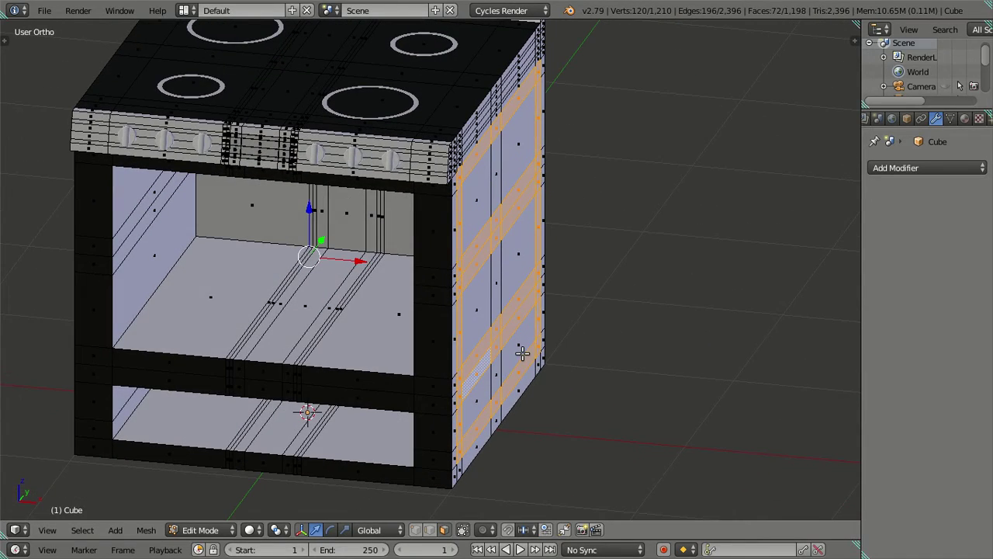
# Extrude the selected faces slightly inward, scale them 0.995 along X, and return to Object Mode
pyautogui.click(430, 529)
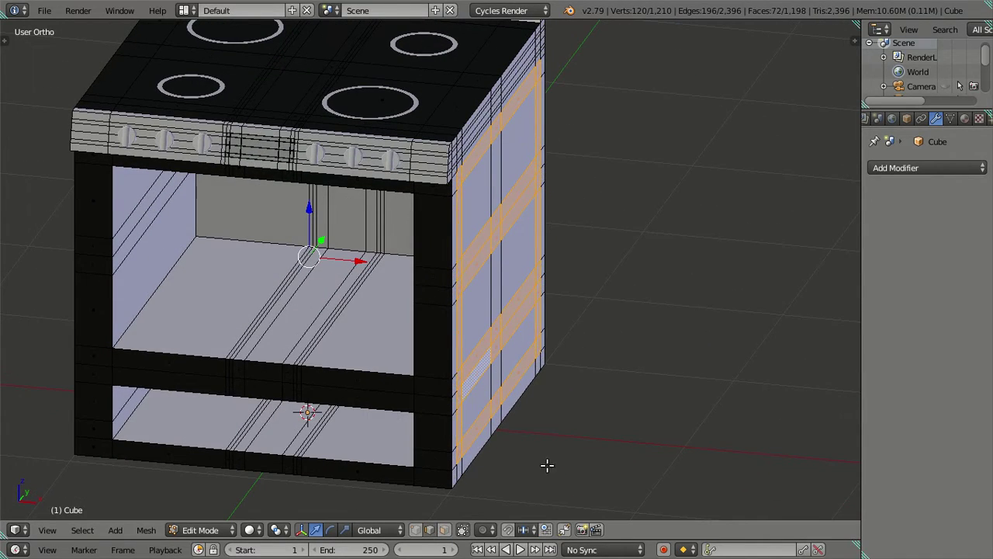
pyautogui.press('e')
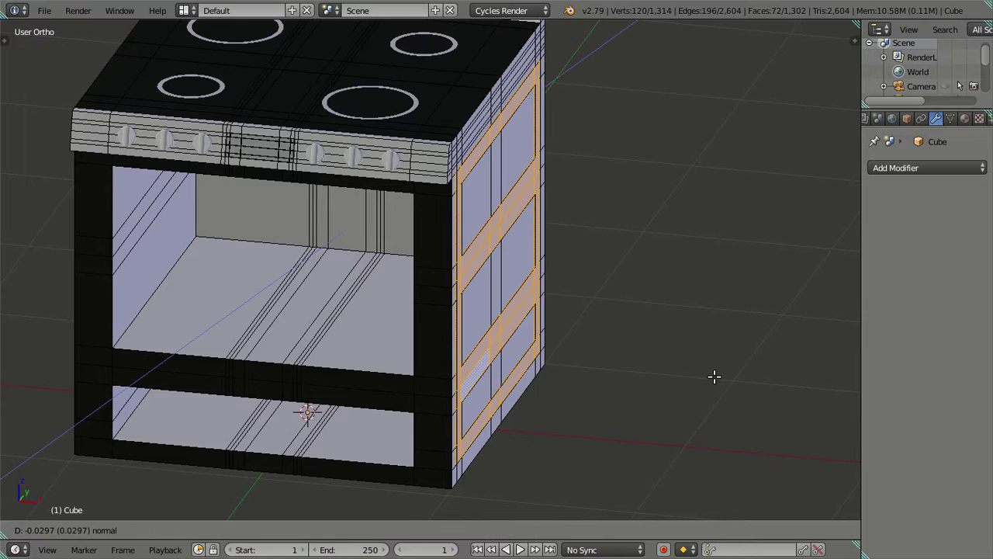
pyautogui.press('s')
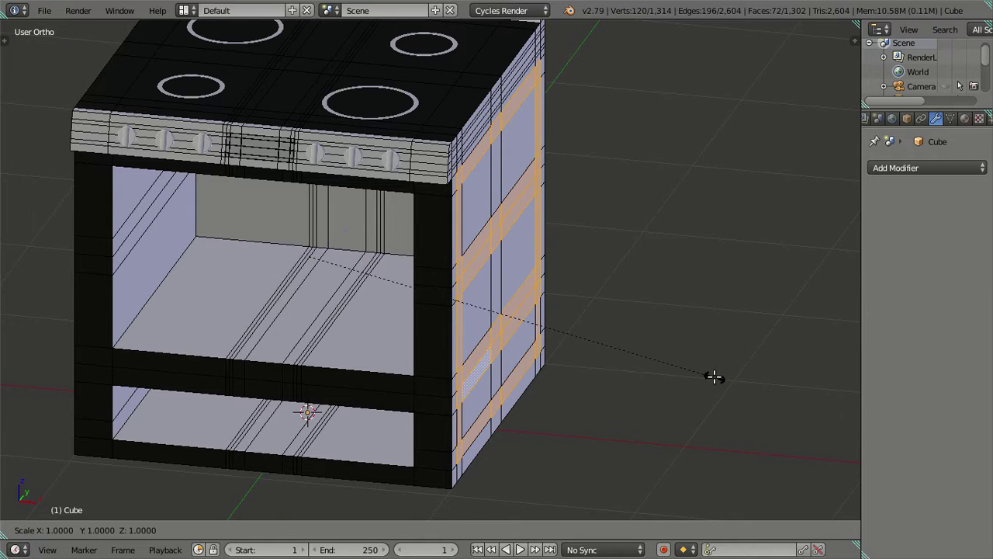
pyautogui.press('x')
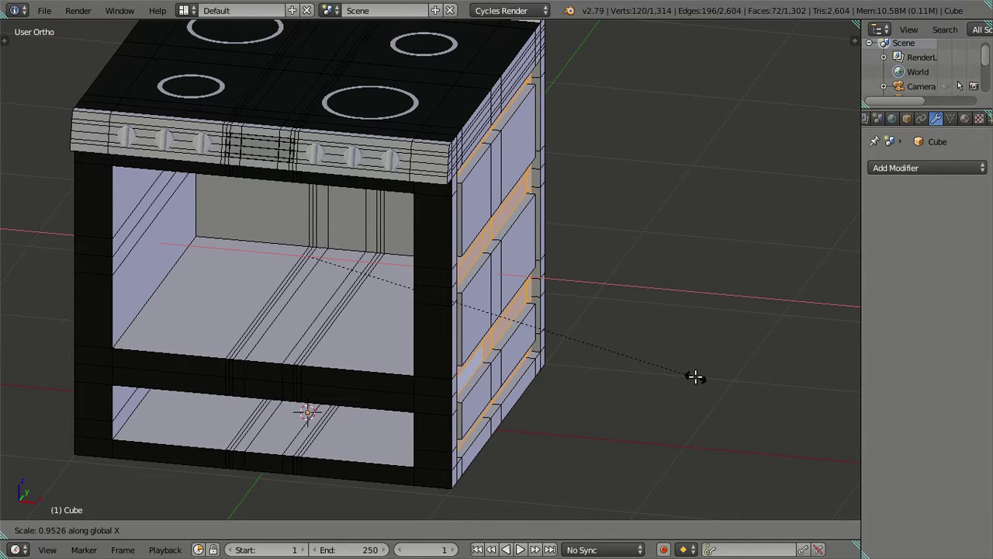
pyautogui.write('.99')
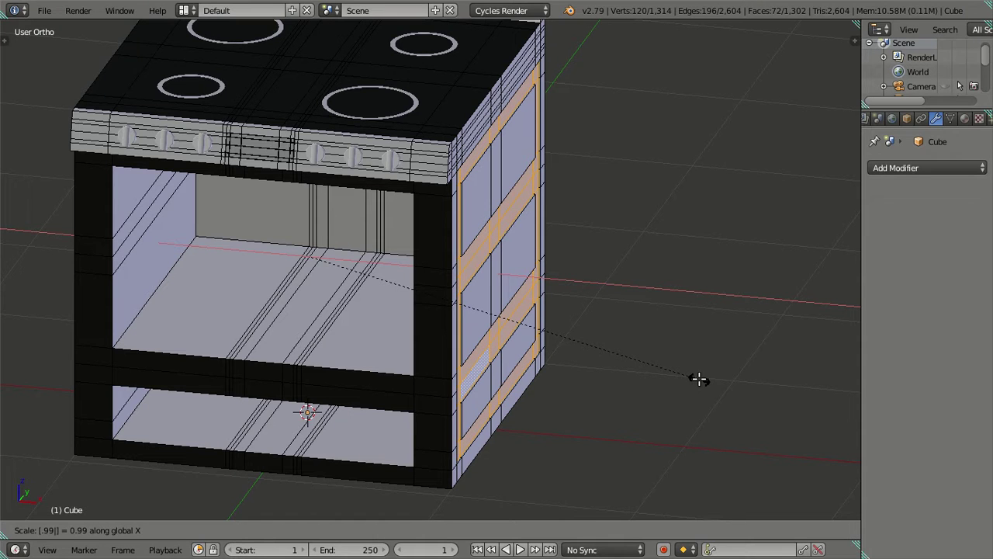
pyautogui.write('5')
pyautogui.press('Return')
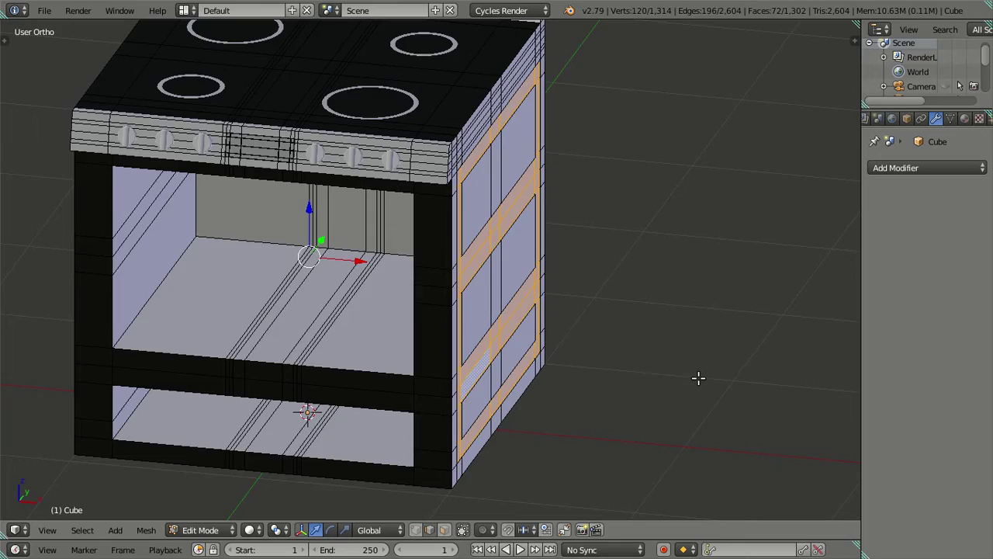
pyautogui.press('Tab')
# Add a Bevel modifier to the stove with 0.0050 width and 2 segments
pyautogui.moveTo(632, 349)
pyautogui.mouseDown(button='middle')
pyautogui.moveTo(554, 361)
pyautogui.moveTo(510, 312)
pyautogui.moveTo(545, 271)
pyautogui.moveTo(574, 297)
pyautogui.moveTo(578, 326)
pyautogui.moveTo(541, 337)
pyautogui.moveTo(461, 274)
pyautogui.moveTo(508, 215)
pyautogui.moveTo(479, 247)
pyautogui.moveTo(510, 308)
pyautogui.moveTo(544, 340)
pyautogui.mouseUp(button='middle')
pyautogui.scroll(4, 447, 271)
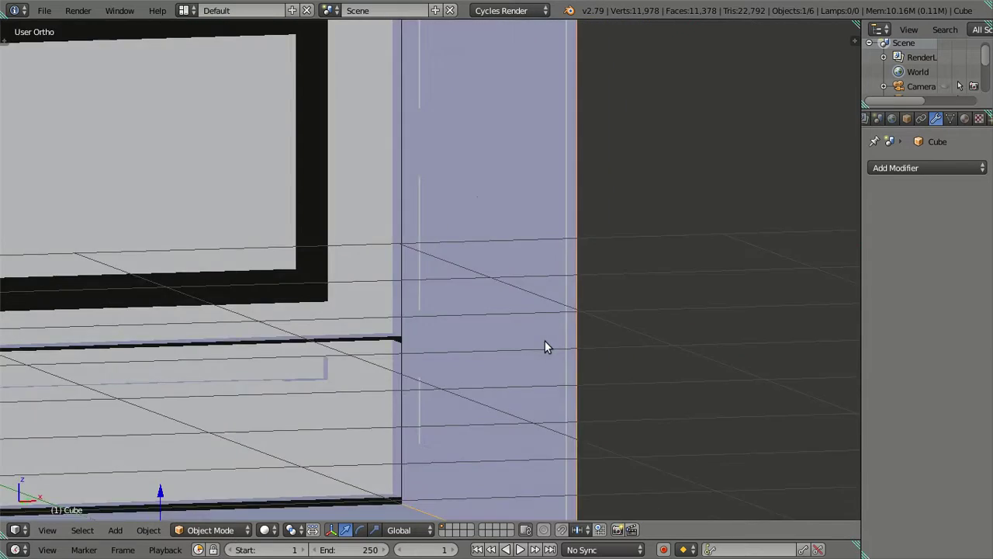
pyautogui.scroll(-4, 545, 340)
pyautogui.press('a')
pyautogui.moveTo(415, 275)
pyautogui.mouseDown(button='middle')
pyautogui.moveTo(565, 309)
pyautogui.moveTo(465, 277)
pyautogui.moveTo(588, 302)
pyautogui.moveTo(802, 208)
pyautogui.mouseUp(button='middle')
pyautogui.rightClick(467, 271)
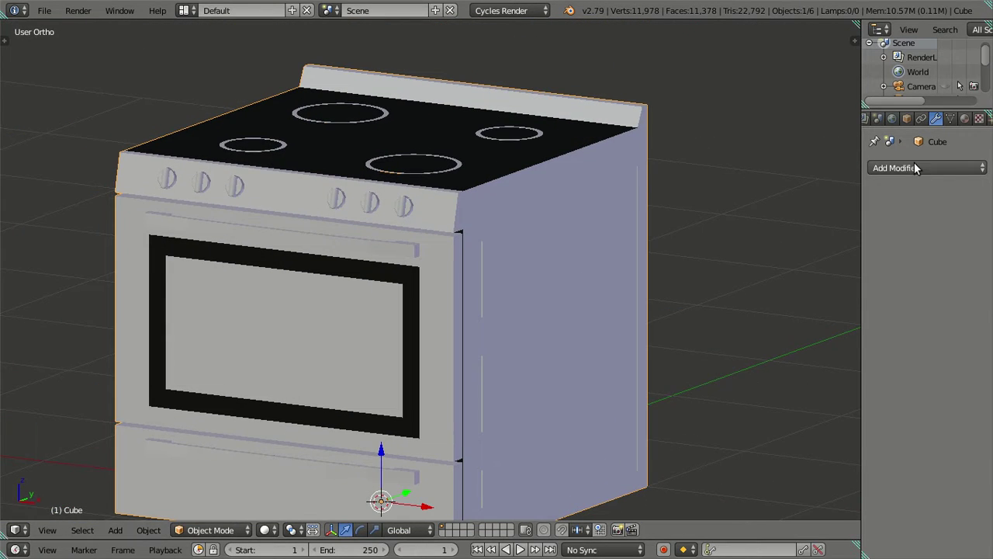
pyautogui.click(918, 167)
pyautogui.click(705, 215)
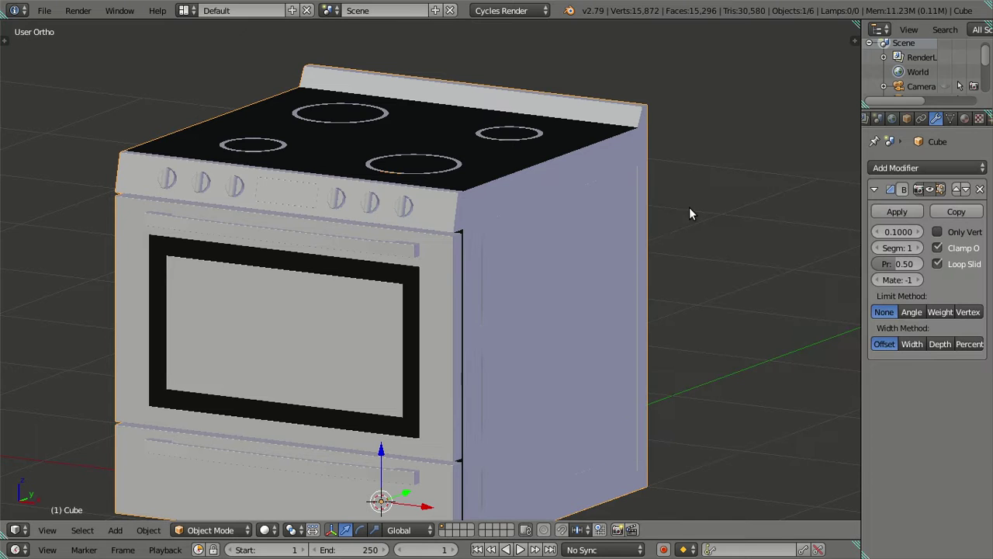
pyautogui.press('t')
pyautogui.click(901, 230)
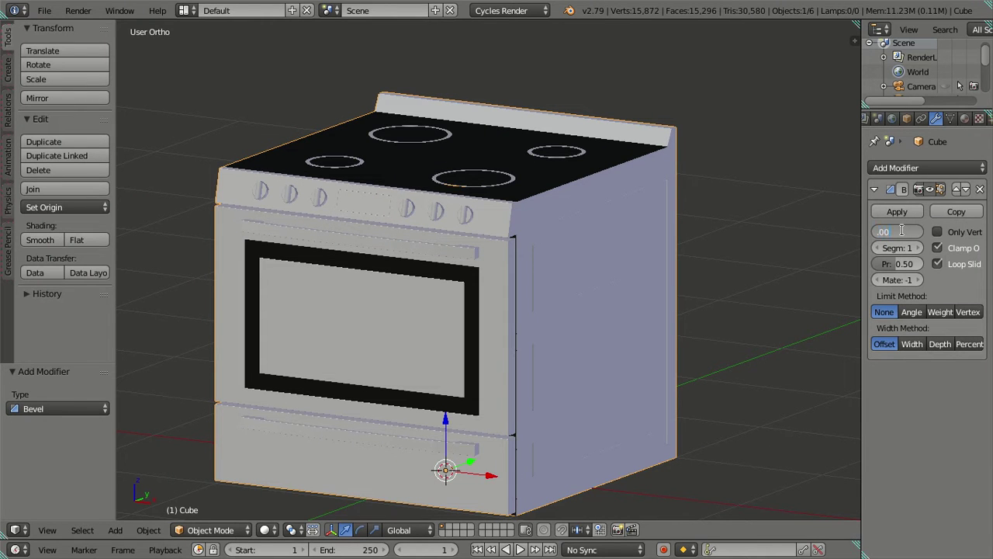
pyautogui.write('5')
pyautogui.press('Return')
pyautogui.click(917, 248)
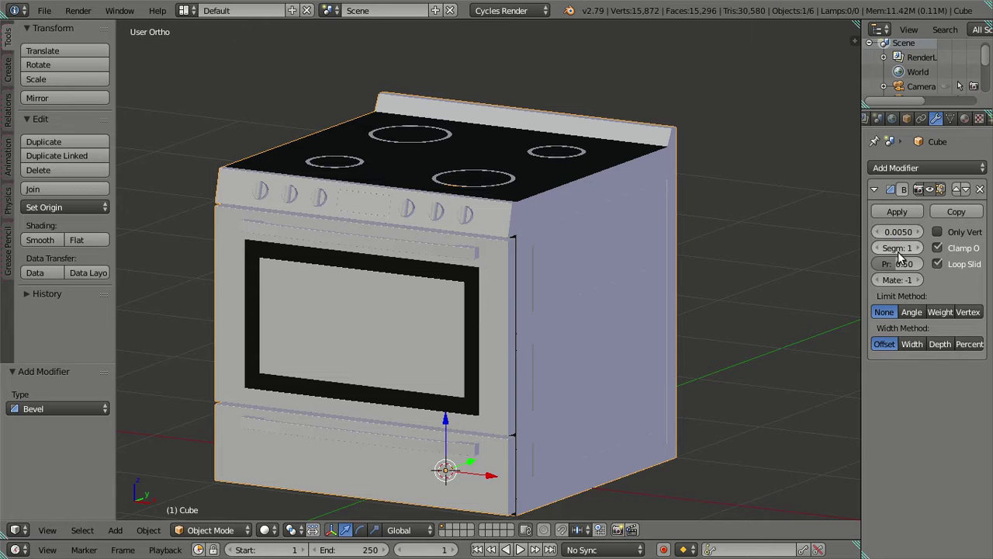
# Add a Subdivision Surface modifier to the stove at viewport level 2
pyautogui.click(919, 168)
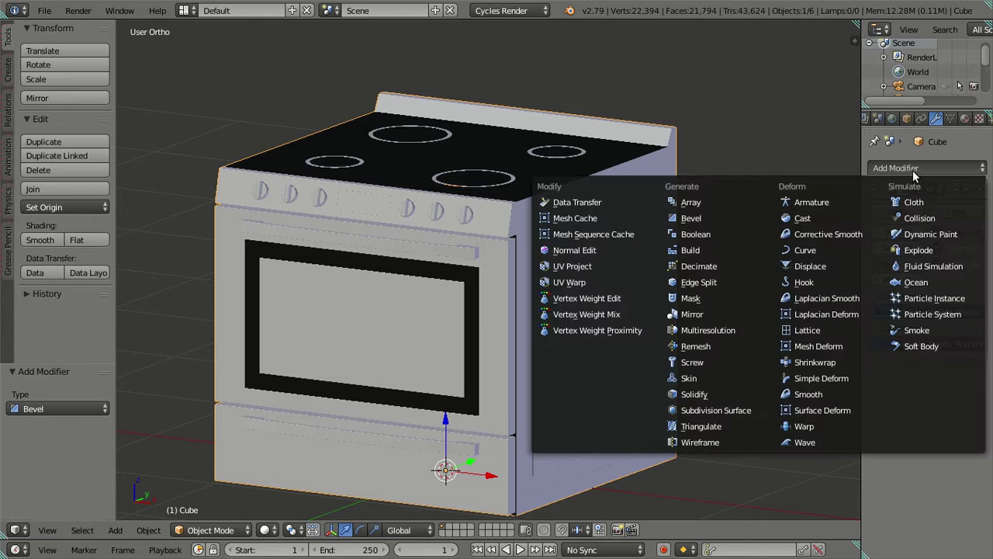
pyautogui.press('Return')
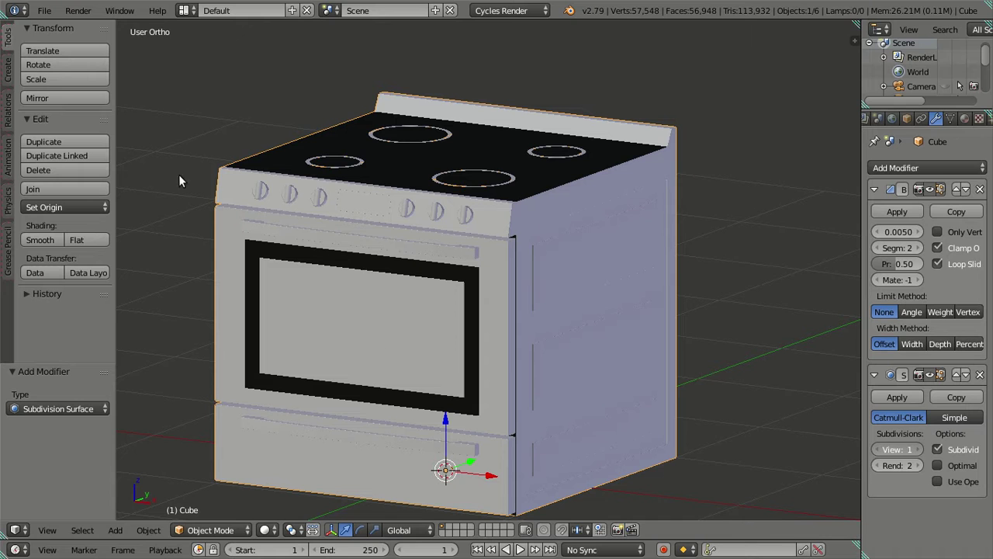
pyautogui.hotkey('ctrl', '2')
# Orbit and zoom around the smoothed stove to inspect its top, knobs, burners and side panels
pyautogui.moveTo(506, 320)
pyautogui.mouseDown(button='middle')
pyautogui.moveTo(575, 321)
pyautogui.moveTo(611, 303)
pyautogui.moveTo(606, 289)
pyautogui.moveTo(552, 339)
pyautogui.mouseUp(button='middle')
pyautogui.scroll(5, 586, 311)
pyautogui.scroll(3, 579, 308)
pyautogui.moveTo(579, 335)
pyautogui.mouseDown(button='middle')
pyautogui.moveTo(585, 375)
pyautogui.moveTo(606, 375)
pyautogui.mouseUp(button='middle')
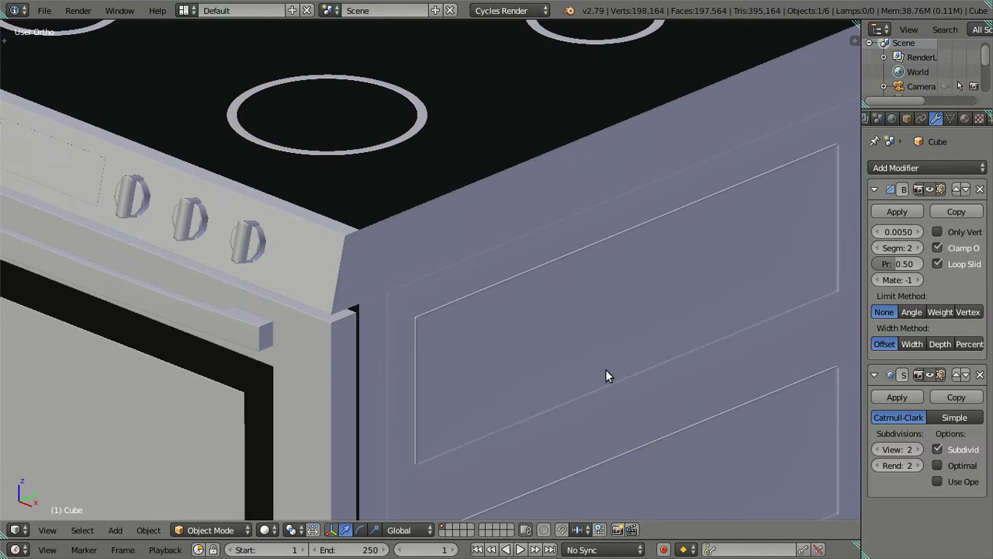
pyautogui.scroll(2, 493, 382)
pyautogui.scroll(2, 494, 380)
pyautogui.scroll(-2, 494, 380)
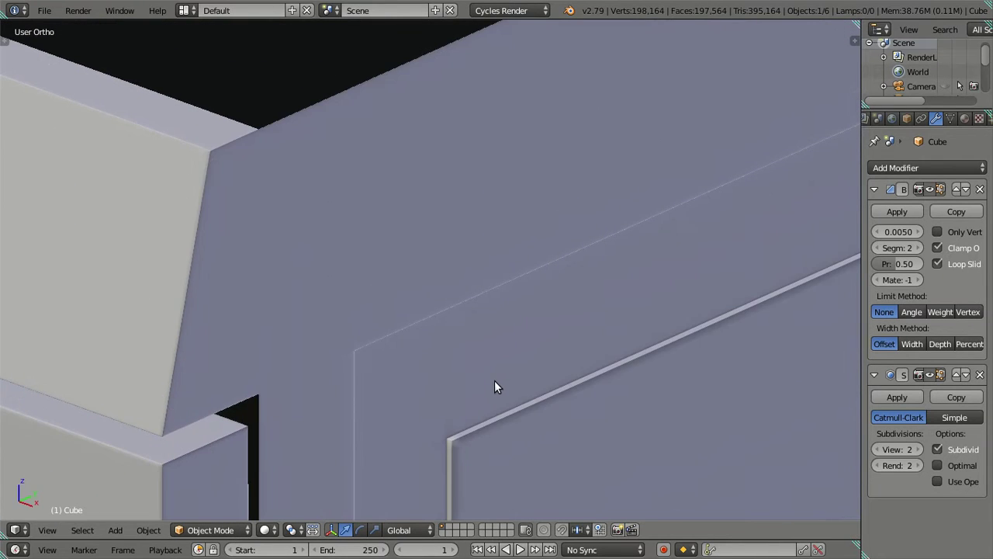
pyautogui.moveTo(495, 381)
pyautogui.mouseDown(button='middle')
pyautogui.moveTo(651, 346)
pyautogui.moveTo(647, 271)
pyautogui.moveTo(537, 284)
pyautogui.moveTo(328, 257)
pyautogui.moveTo(554, 310)
pyautogui.moveTo(559, 324)
pyautogui.moveTo(277, 317)
pyautogui.moveTo(353, 303)
pyautogui.mouseUp(button='middle')
pyautogui.moveTo(432, 295)
pyautogui.mouseDown(button='middle')
pyautogui.moveTo(443, 323)
pyautogui.moveTo(458, 325)
pyautogui.mouseUp(button='middle')
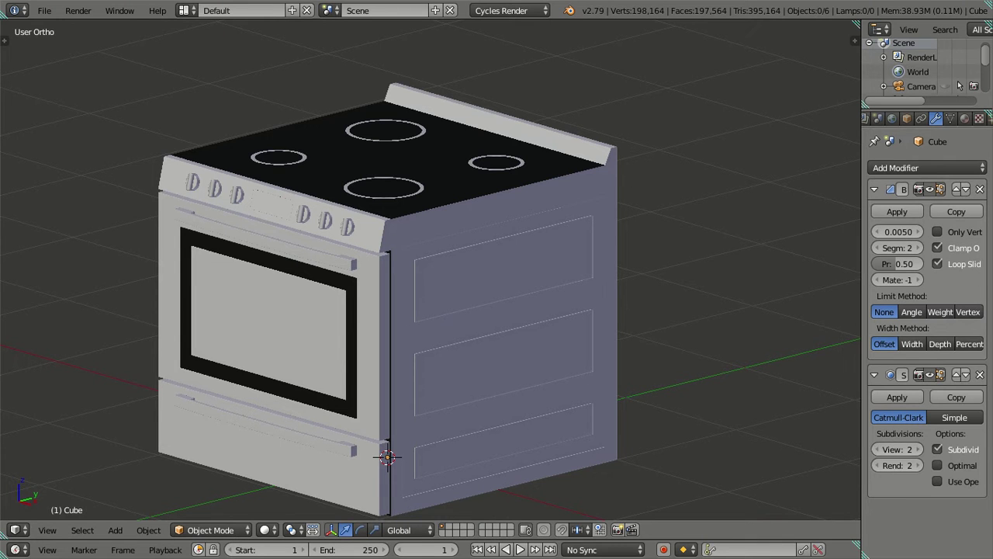
# Remove the Bevel and Subdivision Surface modifiers and give the stove flat shading
pyautogui.click(980, 190)
pyautogui.click(980, 190)
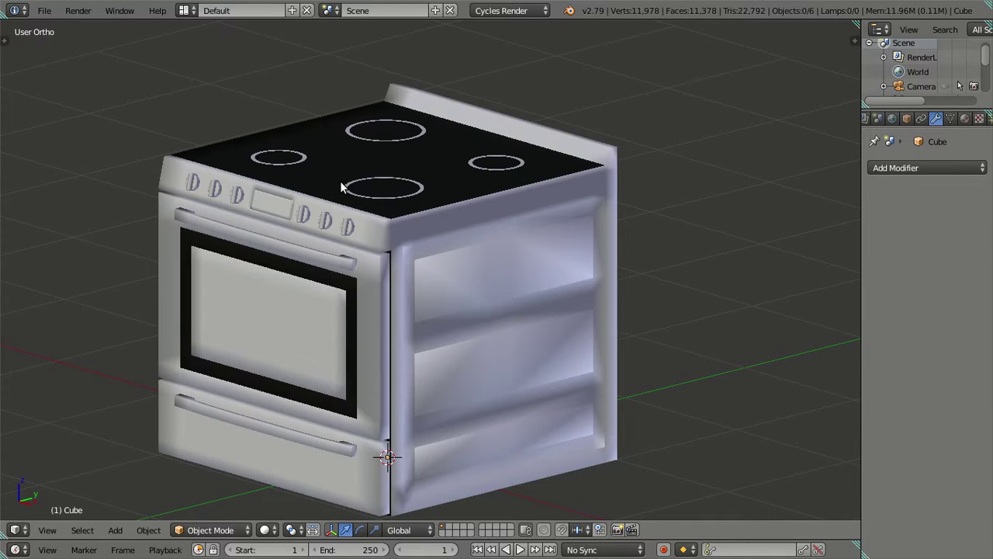
pyautogui.press('t')
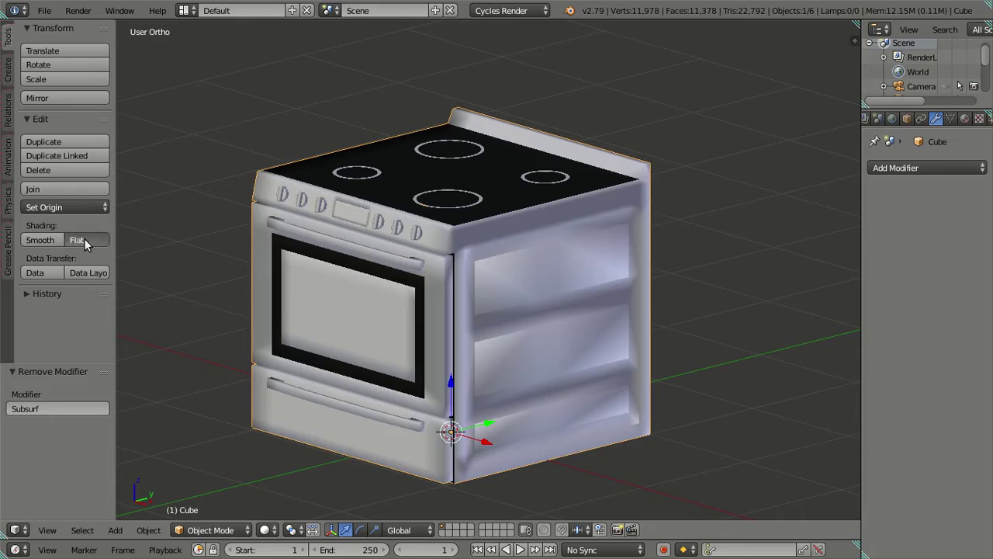
pyautogui.click(85, 243)
pyautogui.press('a')
pyautogui.press('t')
pyautogui.scroll(3, 455, 316)
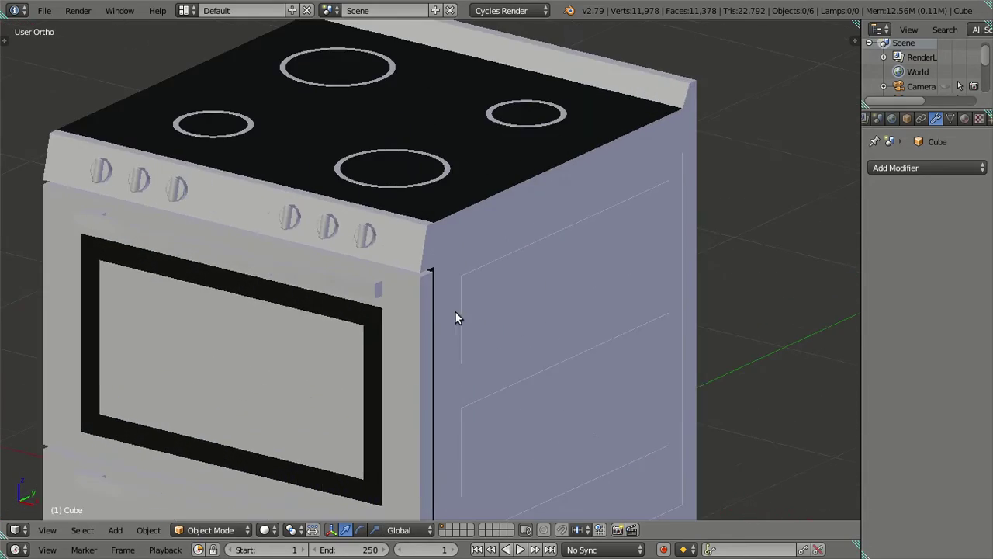
# Switch the stove into Edit Mode and save the file over the existing one
pyautogui.press('Tab')
pyautogui.scroll(2, 437, 271)
pyautogui.moveTo(414, 244)
pyautogui.mouseDown(button='middle')
pyautogui.moveTo(394, 229)
pyautogui.moveTo(435, 218)
pyautogui.moveTo(461, 250)
pyautogui.moveTo(448, 266)
pyautogui.moveTo(460, 263)
pyautogui.moveTo(439, 256)
pyautogui.moveTo(473, 284)
pyautogui.mouseUp(button='middle')
pyautogui.press('a')
pyautogui.hotkey('ctrl', 's')
pyautogui.click(480, 268)
pyautogui.scroll(-1, 466, 275)
pyautogui.scroll(-2, 497, 303)
pyautogui.moveTo(524, 327)
pyautogui.mouseDown(button='middle')
pyautogui.moveTo(463, 370)
pyautogui.moveTo(476, 348)
pyautogui.moveTo(512, 350)
pyautogui.moveTo(516, 381)
pyautogui.moveTo(548, 373)
pyautogui.moveTo(537, 378)
pyautogui.mouseUp(button='middle')
# Show the properties panel and check a vertical side edge's median Y coordinate
pyautogui.scroll(2, 535, 367)
pyautogui.press('n')
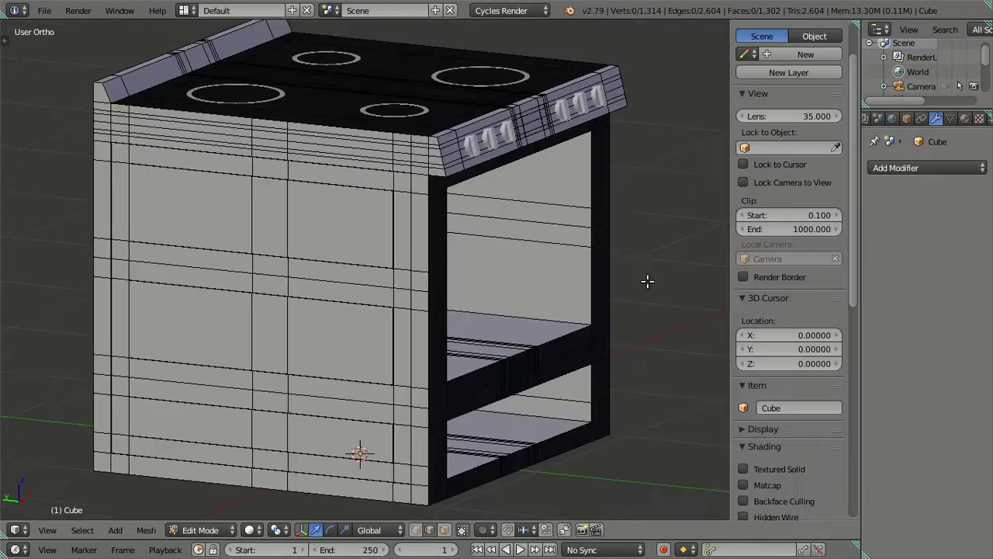
pyautogui.scroll(3, 621, 275)
pyautogui.scroll(2, 527, 276)
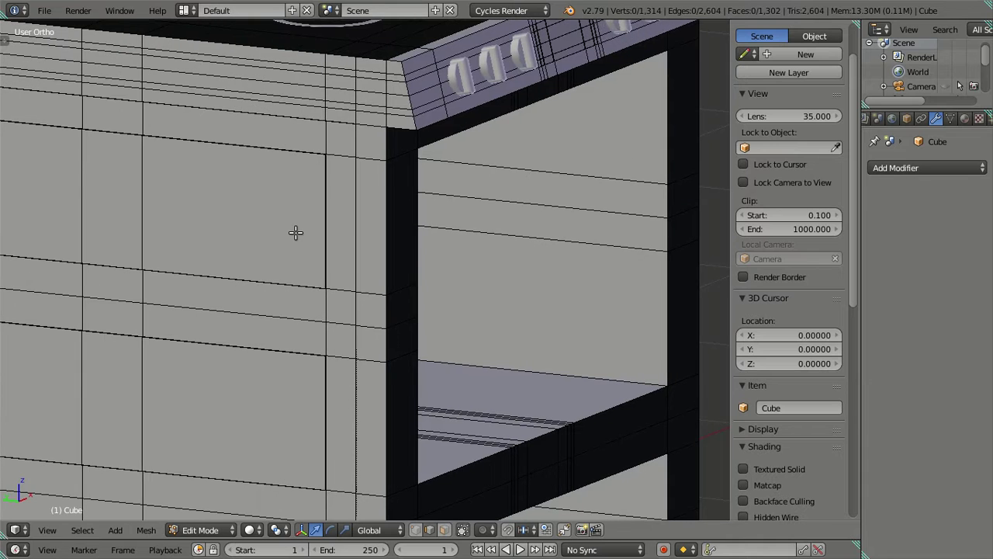
pyautogui.rightClick(355, 227)
pyautogui.scroll(3, 785, 90)
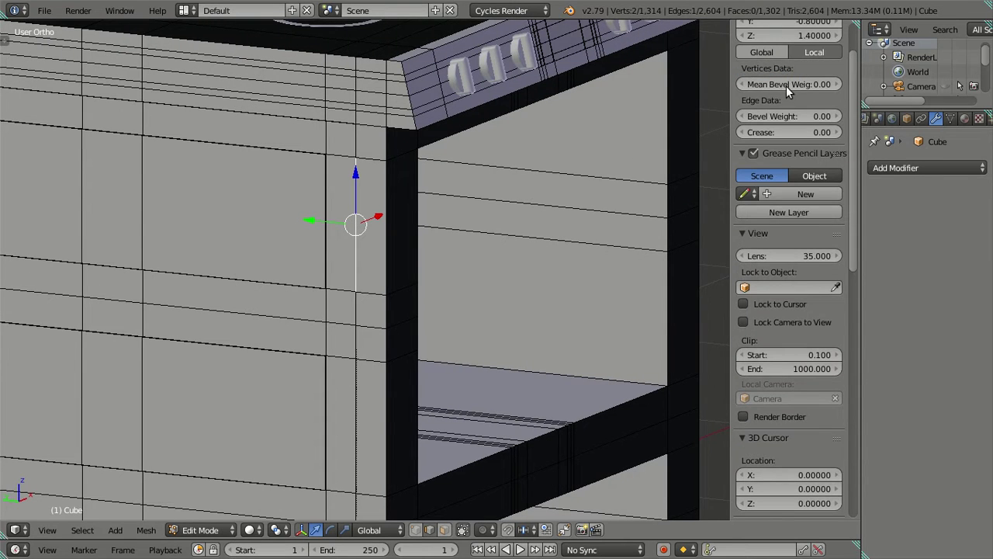
pyautogui.click(788, 80)
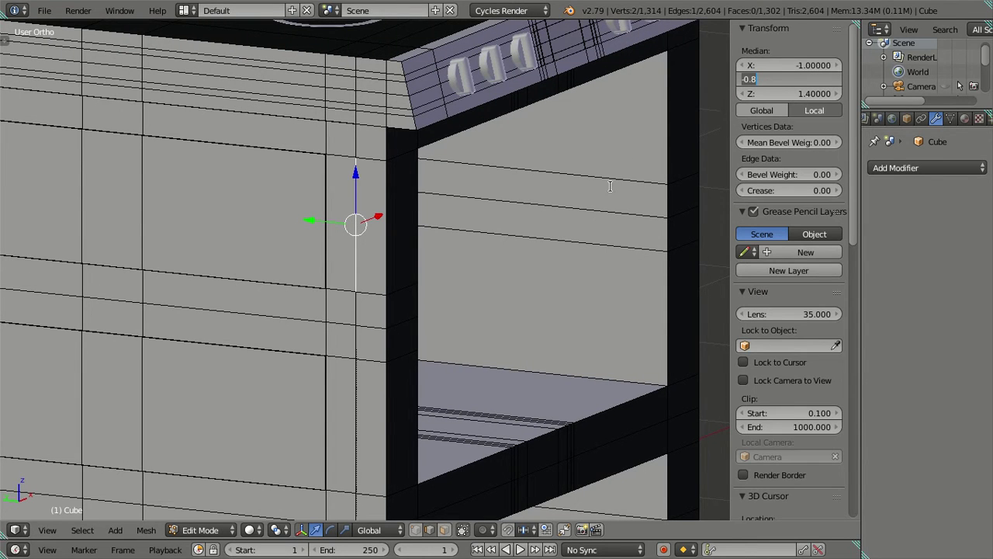
pyautogui.press('a')
# Cut a new edge loop across the oven's upper part
pyautogui.hotkey('ctrl', 'r')
pyautogui.click(662, 150)
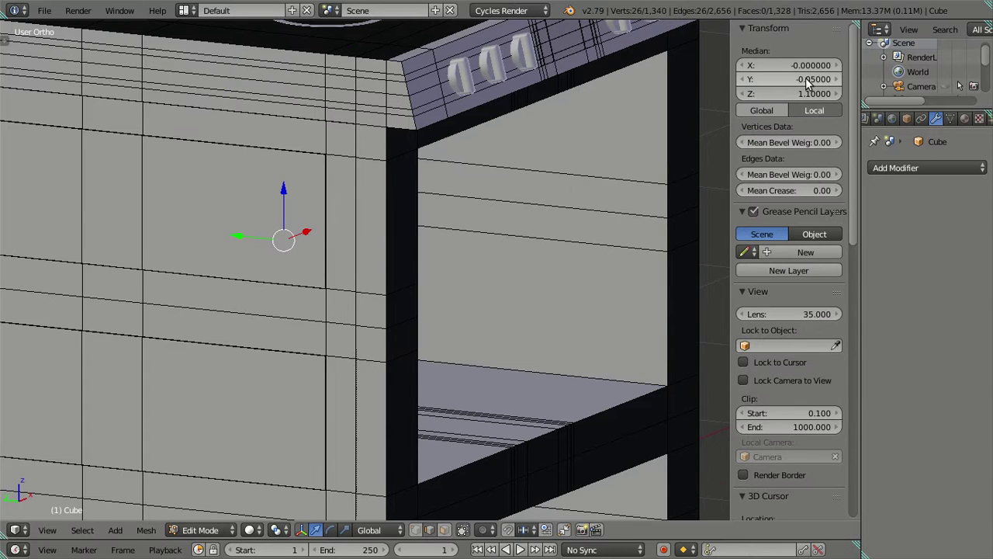
pyautogui.scroll(-2, 540, 244)
pyautogui.scroll(-2, 450, 398)
pyautogui.press('a')
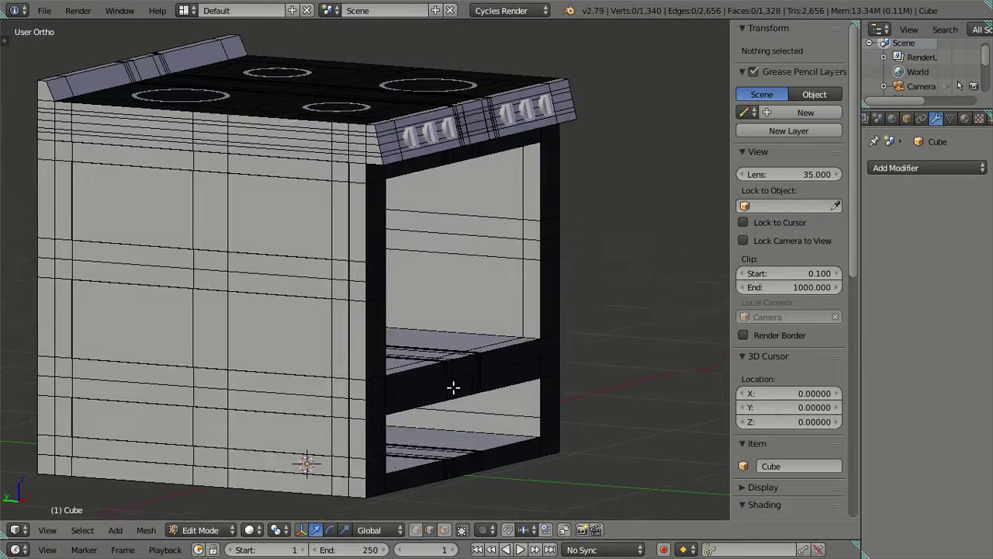
pyautogui.scroll(1, 426, 425)
# Cut a second edge loop low on the cabinet
pyautogui.hotkey('ctrl', 'r')
pyautogui.click(429, 418)
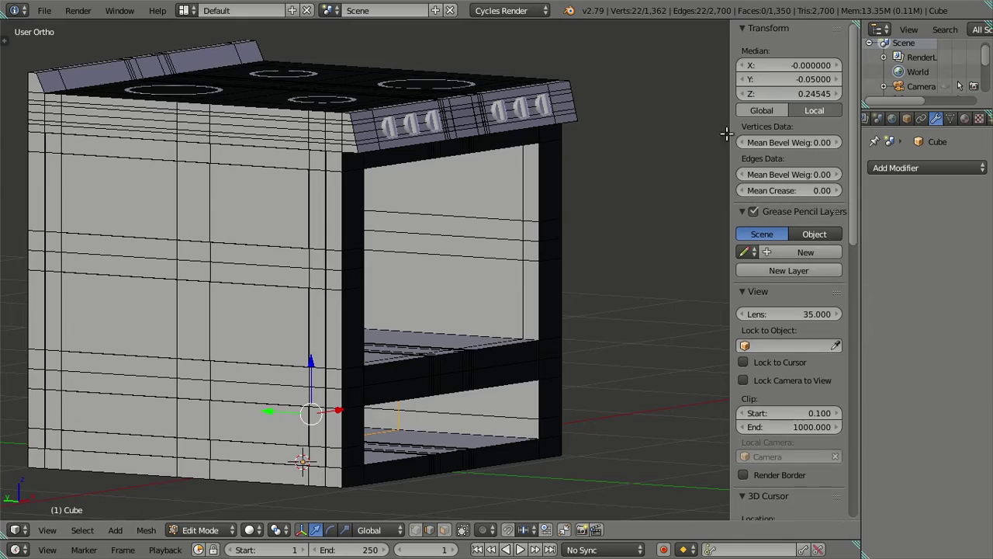
pyautogui.press('BackSpace')
pyautogui.press('a')
pyautogui.moveTo(643, 168)
pyautogui.mouseDown(button='middle')
pyautogui.moveTo(572, 297)
pyautogui.moveTo(388, 300)
pyautogui.moveTo(381, 277)
pyautogui.moveTo(388, 299)
pyautogui.moveTo(373, 311)
pyautogui.mouseUp(button='middle')
pyautogui.scroll(1, 357, 319)
pyautogui.scroll(-1, 344, 328)
pyautogui.moveTo(294, 317)
pyautogui.keyDown('shift'); pyautogui.mouseDown(button='middle')
pyautogui.moveTo(334, 314)
pyautogui.moveTo(306, 328)
pyautogui.moveTo(366, 344)
pyautogui.moveTo(472, 287)
pyautogui.moveTo(472, 305)
pyautogui.mouseUp(button='middle'); pyautogui.keyUp('shift')
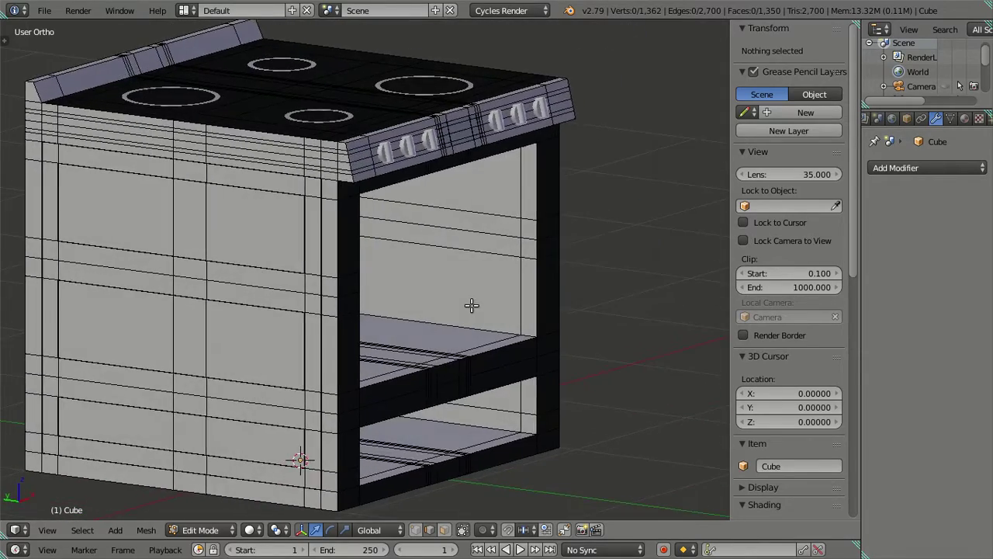
# Add an edge loop across the oven interior and another low on the cabinet
pyautogui.rightClick(306, 252)
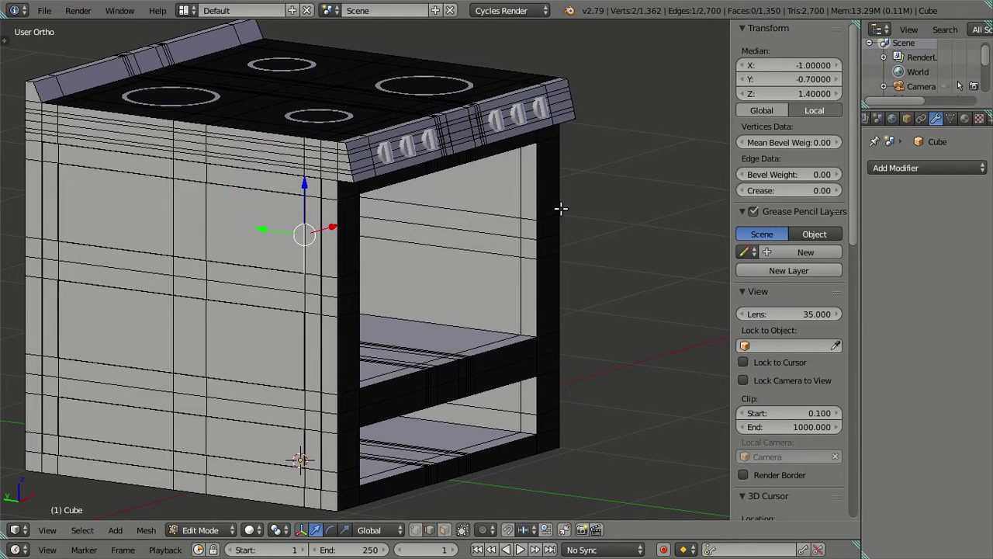
pyautogui.press('a')
pyautogui.hotkey('ctrl', 'r')
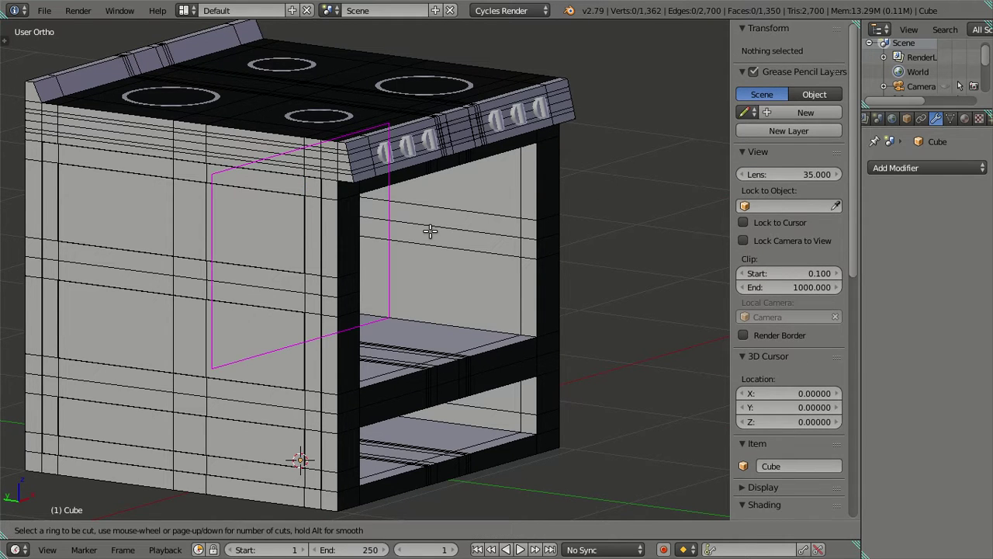
pyautogui.click(428, 228)
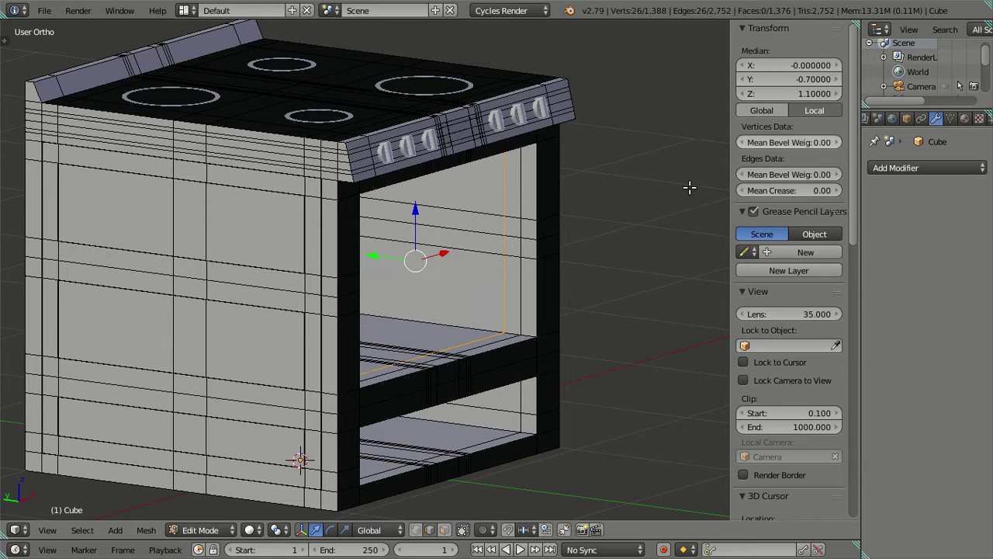
pyautogui.hotkey('ctrl', 'r')
pyautogui.click(467, 412)
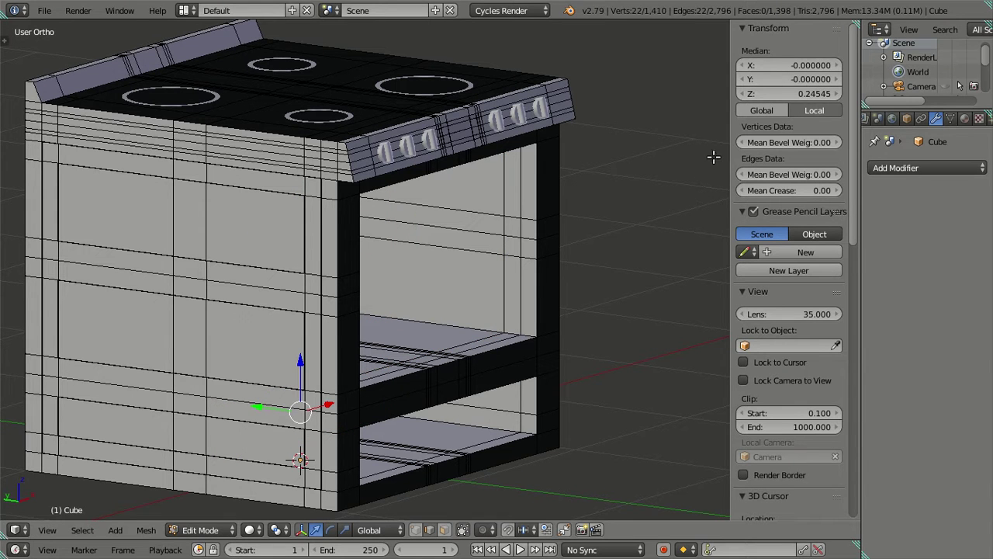
pyautogui.press('a')
# Switch to a right-side orthographic wireframe view of the oven
pyautogui.moveTo(515, 359)
pyautogui.mouseDown(button='middle')
pyautogui.moveTo(450, 336)
pyautogui.moveTo(354, 361)
pyautogui.mouseUp(button='middle')
pyautogui.moveTo(543, 302)
pyautogui.mouseDown(button='middle')
pyautogui.moveTo(581, 275)
pyautogui.moveTo(593, 292)
pyautogui.moveTo(501, 281)
pyautogui.moveTo(548, 275)
pyautogui.mouseUp(button='middle')
pyautogui.press('KP_3')
pyautogui.press('z')
pyautogui.moveTo(650, 296)
pyautogui.keyDown('shift'); pyautogui.mouseDown(button='middle')
pyautogui.moveTo(528, 288)
pyautogui.moveTo(534, 304)
pyautogui.moveTo(525, 308)
pyautogui.moveTo(532, 284)
pyautogui.moveTo(546, 290)
pyautogui.moveTo(530, 299)
pyautogui.mouseUp(button='middle'); pyautogui.keyUp('shift')
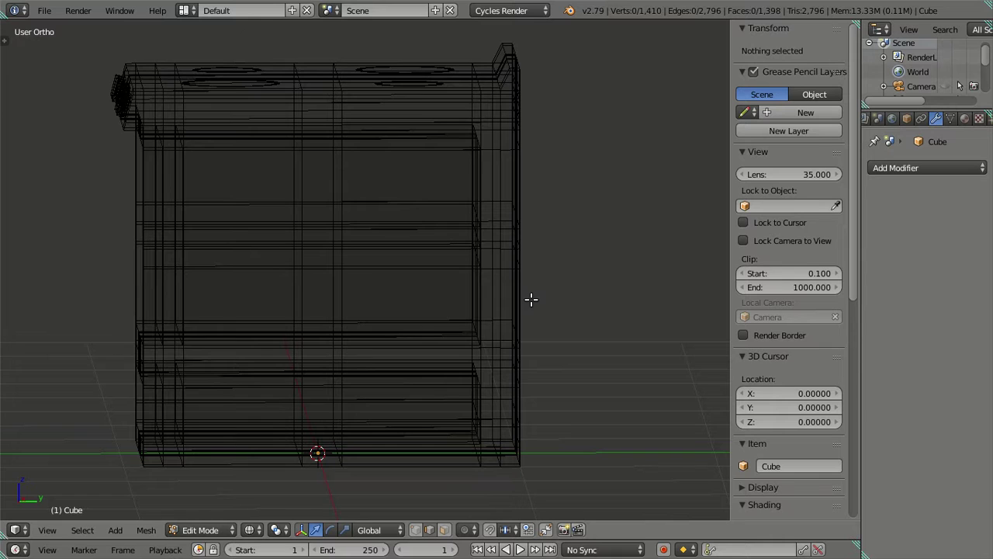
# In side view, add six edge loops across the oven, then dissolve them again
pyautogui.press('KP_3')
pyautogui.press('z')
pyautogui.keyDown('shift'); pyautogui.moveTo(517, 401); pyautogui.dragTo(498, 350, button='middle'); pyautogui.keyUp('shift')
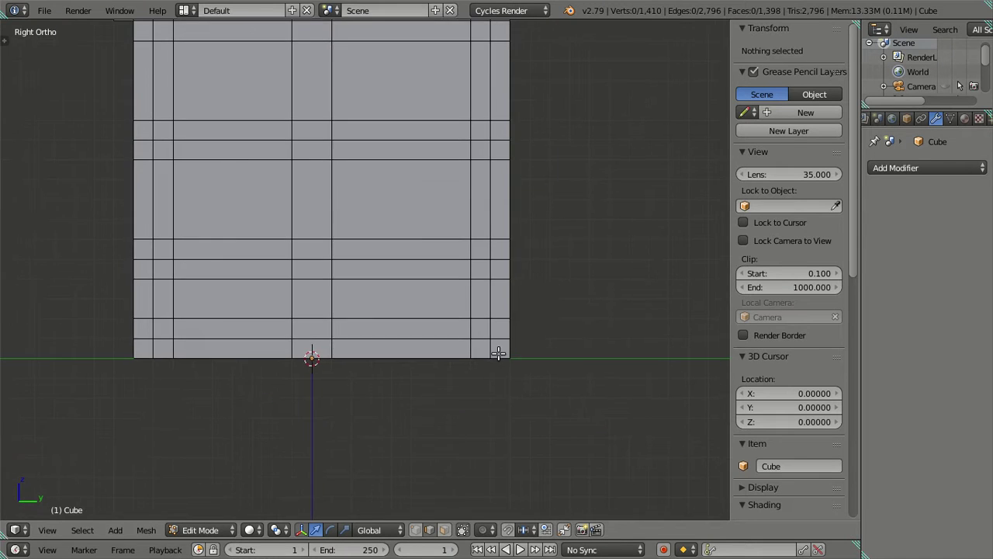
pyautogui.scroll(2, 477, 391)
pyautogui.hotkey('ctrl', 'r')
pyautogui.scroll(3, 476, 389)
pyautogui.scroll(2, 476, 390)
pyautogui.click(475, 388)
pyautogui.rightClick(489, 330)
pyautogui.press('x')
pyautogui.click(503, 316)
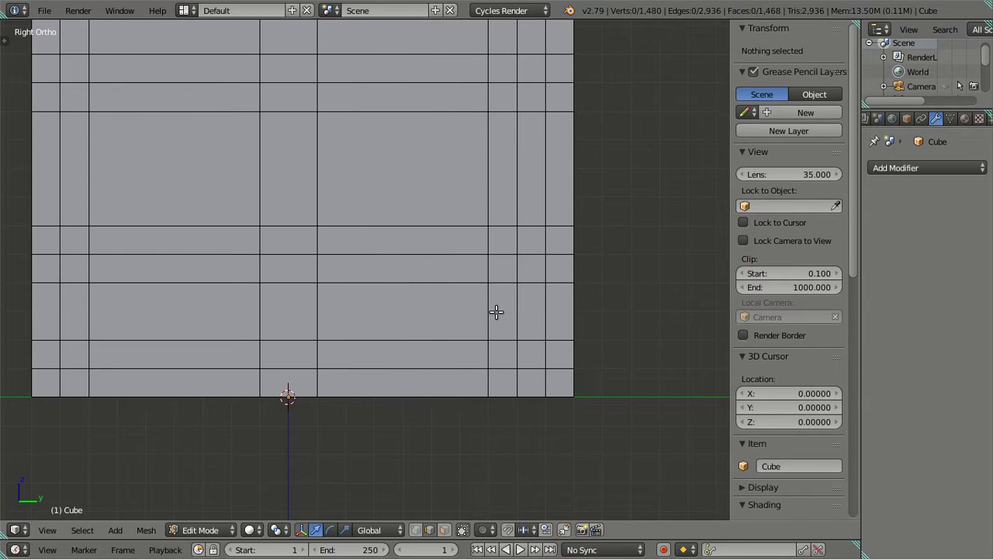
# Select the old vertical edge loop on the oven front and dissolve it
pyautogui.keyDown('alt'); pyautogui.rightClick(494, 310); pyautogui.keyUp('alt')
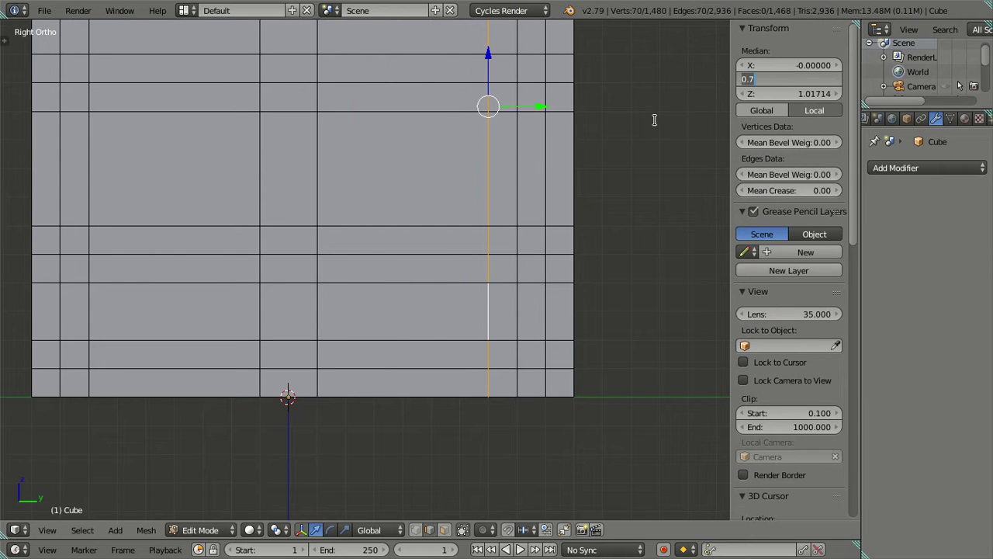
pyautogui.press('a')
pyautogui.press('z')
pyautogui.moveTo(539, 224)
pyautogui.mouseDown(button='middle')
pyautogui.moveTo(556, 250)
pyautogui.moveTo(489, 273)
pyautogui.mouseUp(button='middle')
pyautogui.press('z')
pyautogui.scroll(-2, 488, 273)
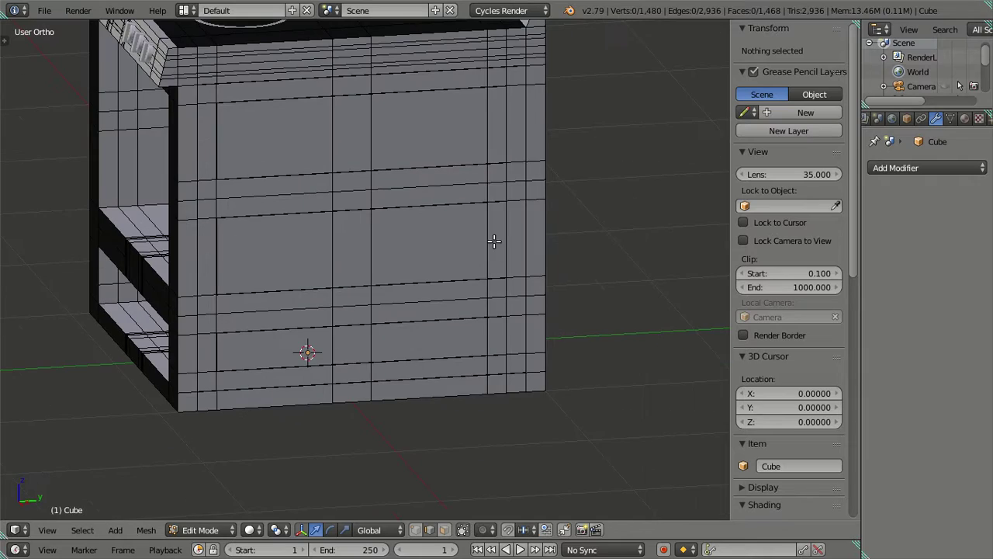
pyautogui.keyDown('alt'); pyautogui.rightClick(494, 241); pyautogui.keyUp('alt')
pyautogui.press('x')
pyautogui.click(574, 244)
# Cut a vertical loop through the upper face and set its median Y to 0.7
pyautogui.press('z')
pyautogui.moveTo(399, 257)
pyautogui.mouseDown(button='middle')
pyautogui.moveTo(512, 252)
pyautogui.moveTo(413, 216)
pyautogui.mouseUp(button='middle')
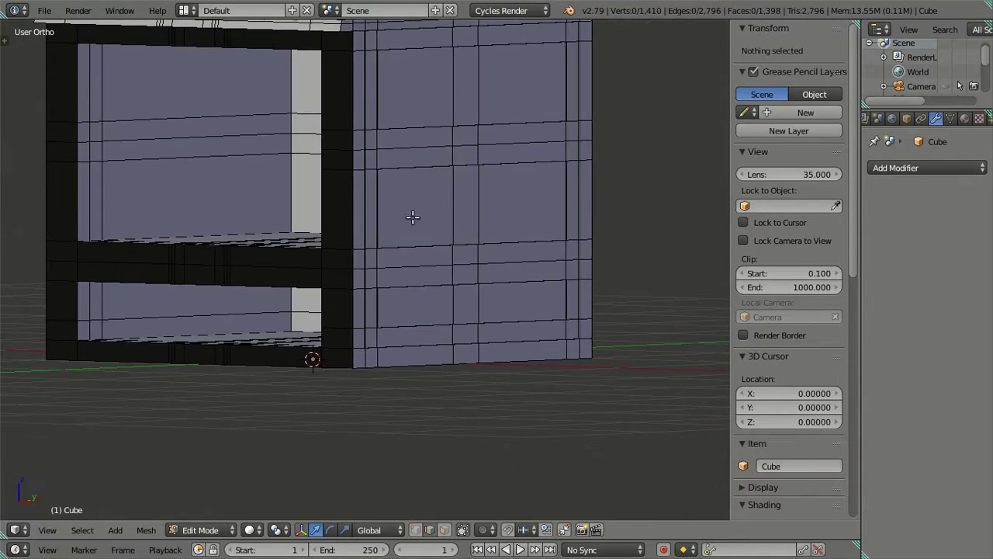
pyautogui.hotkey('ctrl', 'r')
pyautogui.click(202, 169)
pyautogui.rightClick(203, 169)
pyautogui.doubleClick(770, 77)
pyautogui.write('0.7')
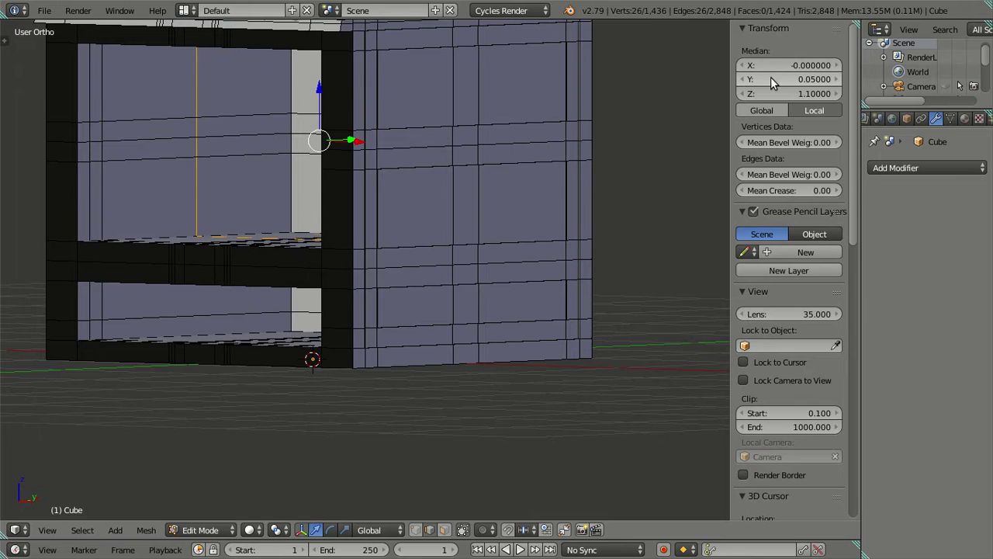
pyautogui.press('Return')
# Add a matching vertical loop through the lower face, also at median Y 0.7
pyautogui.hotkey('ctrl', 'r')
pyautogui.click(196, 316)
pyautogui.rightClick(197, 315)
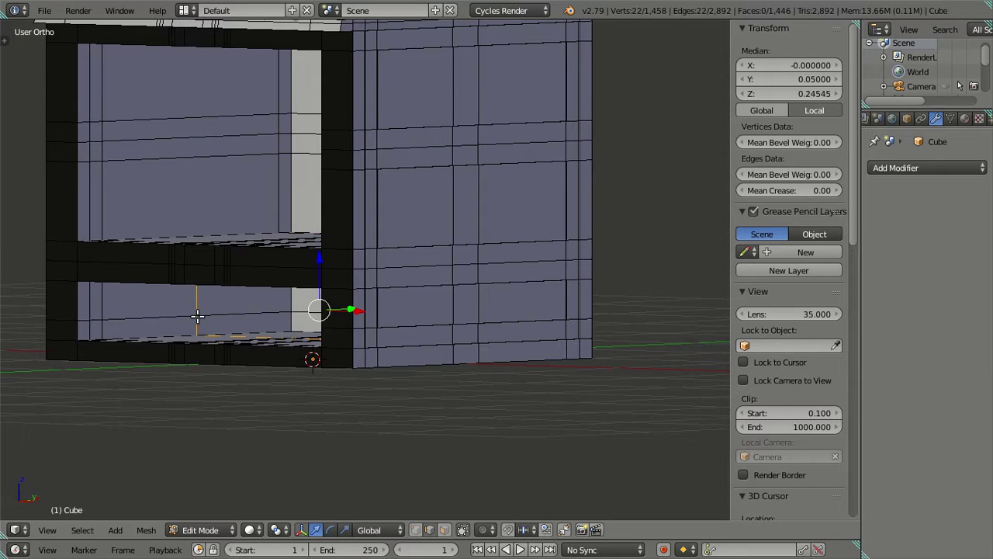
pyautogui.doubleClick(773, 80)
pyautogui.write('0.7')
pyautogui.press('Return')
pyautogui.press('a')
# From the right view, add six edge loops and dissolve them in wireframe
pyautogui.moveTo(444, 215)
pyautogui.mouseDown(button='middle')
pyautogui.moveTo(266, 253)
pyautogui.moveTo(282, 355)
pyautogui.moveTo(234, 178)
pyautogui.moveTo(432, 255)
pyautogui.moveTo(452, 256)
pyautogui.moveTo(448, 233)
pyautogui.moveTo(427, 238)
pyautogui.moveTo(381, 290)
pyautogui.moveTo(302, 284)
pyautogui.moveTo(486, 332)
pyautogui.moveTo(440, 303)
pyautogui.mouseUp(button='middle')
pyautogui.scroll(-3, 234, 177)
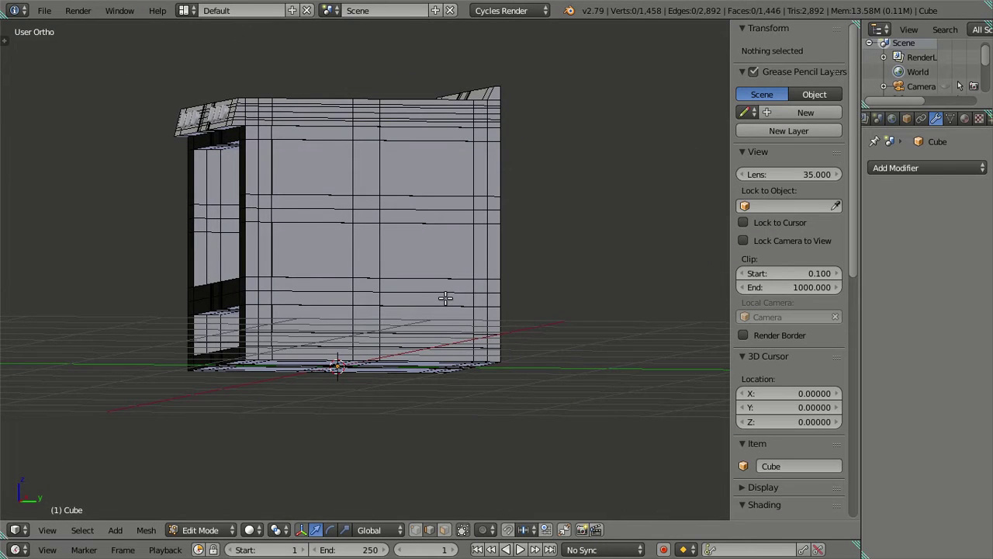
pyautogui.press('KP_3')
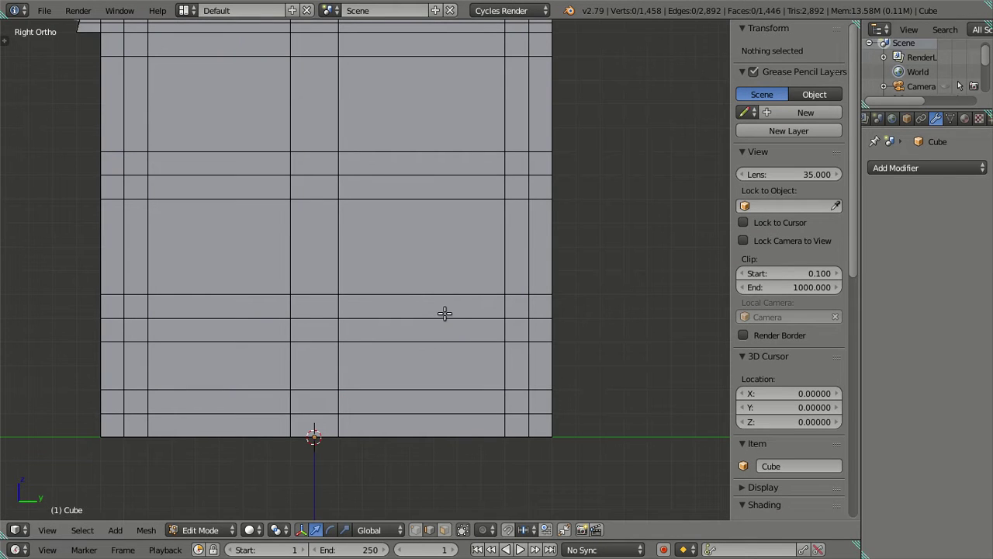
pyautogui.hotkey('ctrl', 'r')
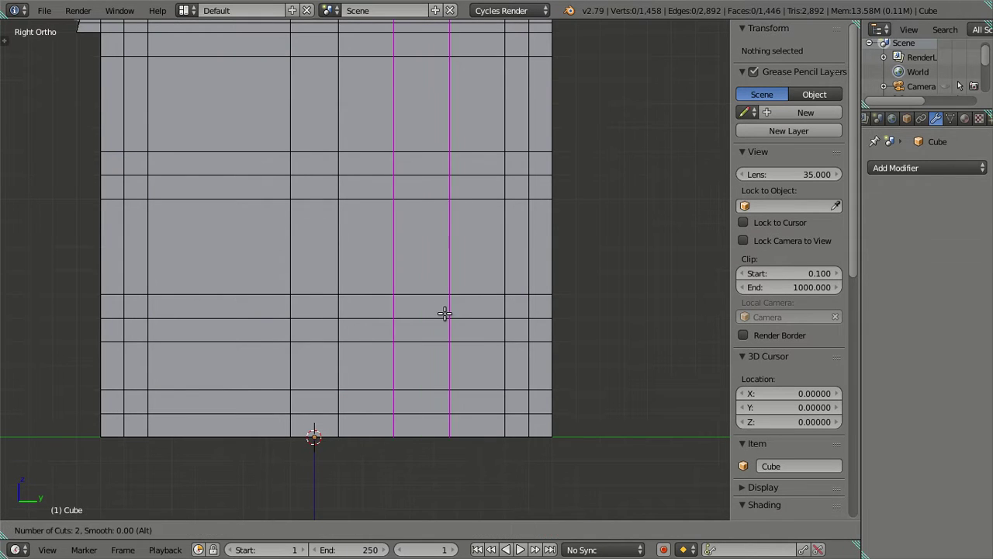
pyautogui.scroll(1, 444, 314)
pyautogui.scroll(1, 445, 314)
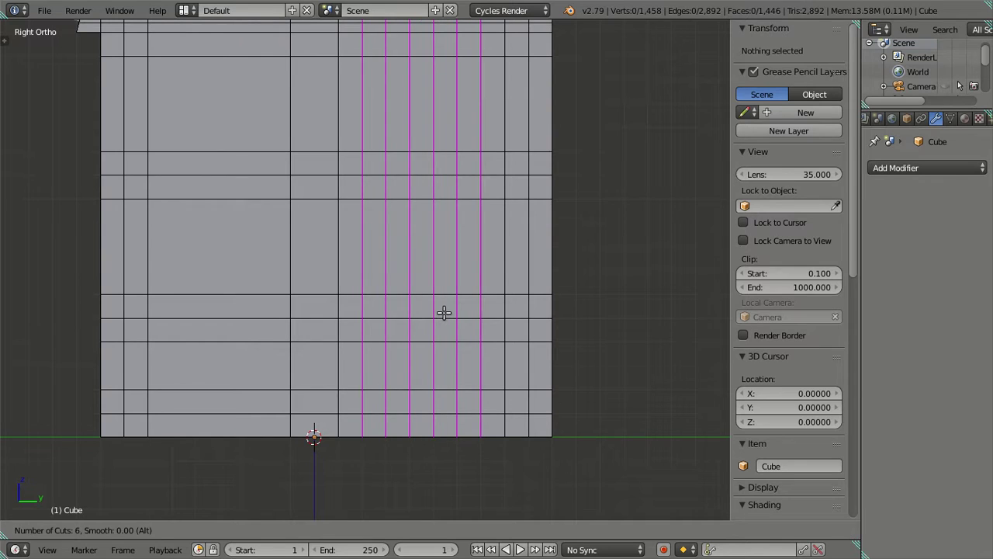
pyautogui.click(444, 313)
pyautogui.press('z')
pyautogui.moveTo(453, 310)
pyautogui.mouseDown(button='middle')
pyautogui.moveTo(492, 339)
pyautogui.moveTo(476, 357)
pyautogui.mouseUp(button='middle')
pyautogui.press('x')
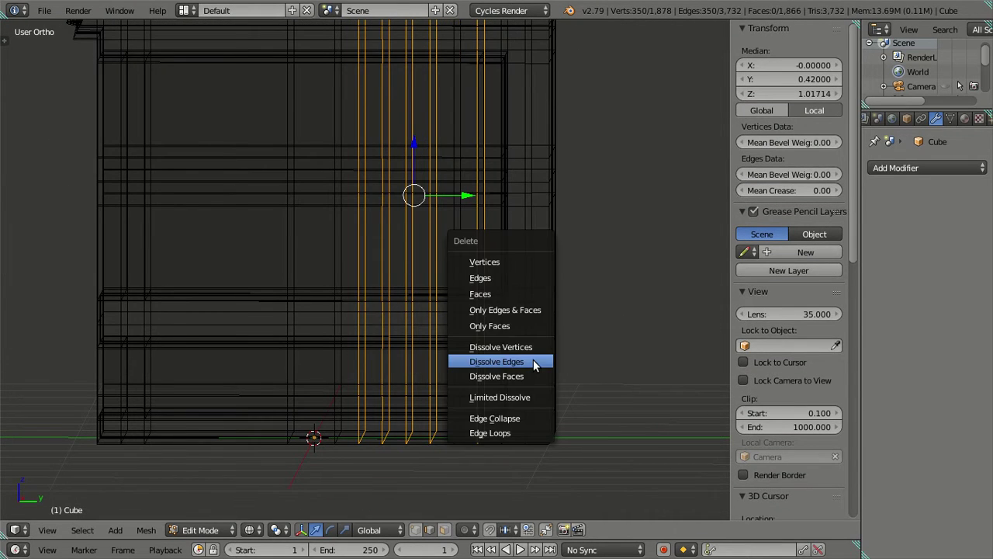
pyautogui.click(533, 358)
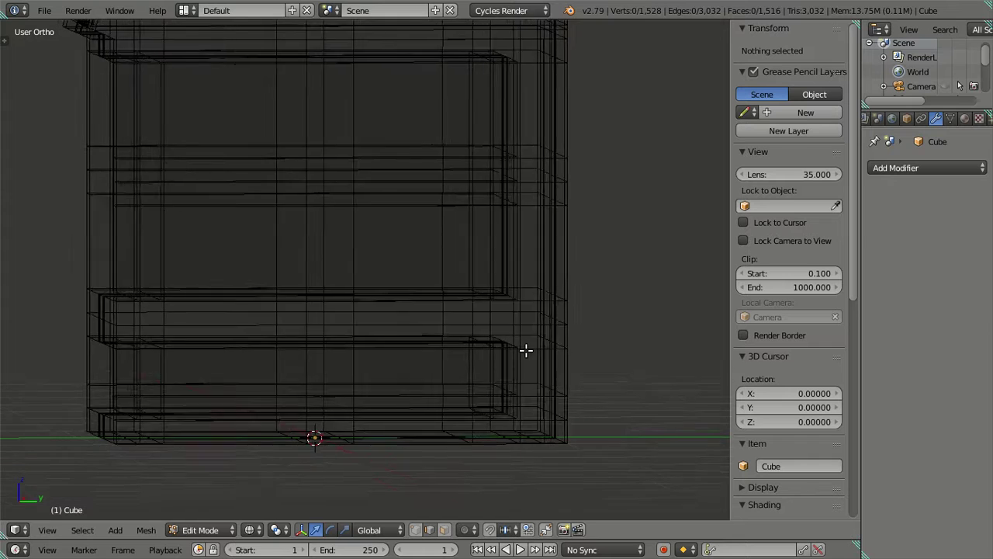
# Remove the vertical edge loop on the oven front with Dissolve Edges
pyautogui.moveTo(526, 350); pyautogui.dragTo(488, 353, button='middle')
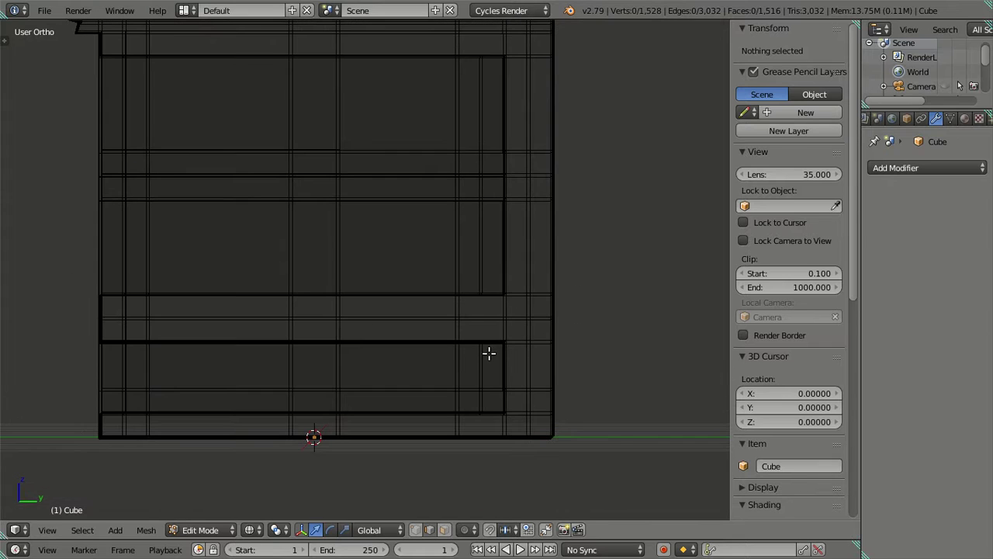
pyautogui.rightClick(456, 364)
pyautogui.click(783, 74)
pyautogui.press('a')
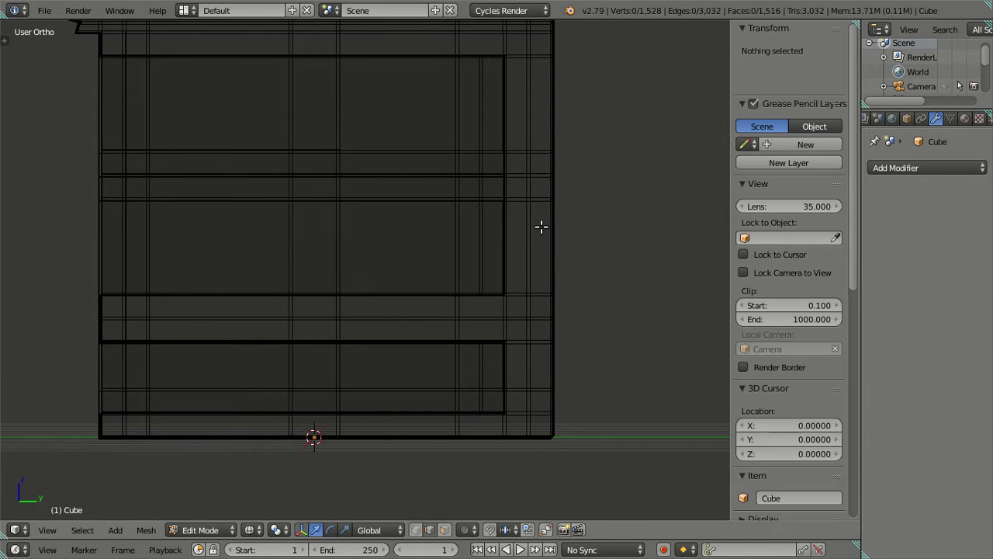
pyautogui.hotkey('ctrl', 'z')
pyautogui.moveTo(507, 288); pyautogui.dragTo(479, 251, button='middle')
pyautogui.press('a')
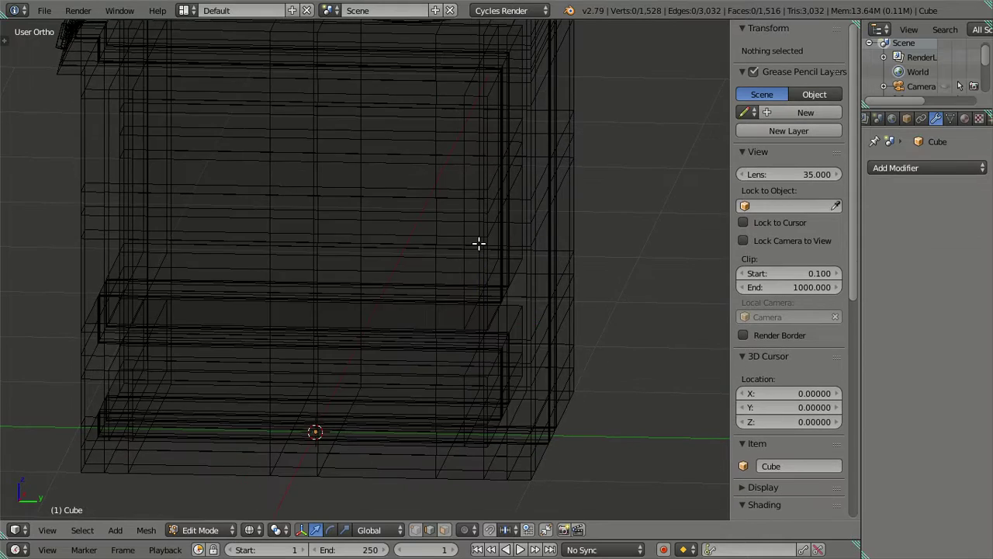
pyautogui.press('z')
pyautogui.keyDown('alt'); pyautogui.click(478, 281); pyautogui.keyUp('alt')
pyautogui.press('x')
pyautogui.click(667, 177)
# Add centred vertical loop cuts through the upper opening and the lower window pane
pyautogui.moveTo(426, 215)
pyautogui.mouseDown(button='middle')
pyautogui.moveTo(486, 222)
pyautogui.moveTo(239, 210)
pyautogui.mouseUp(button='middle')
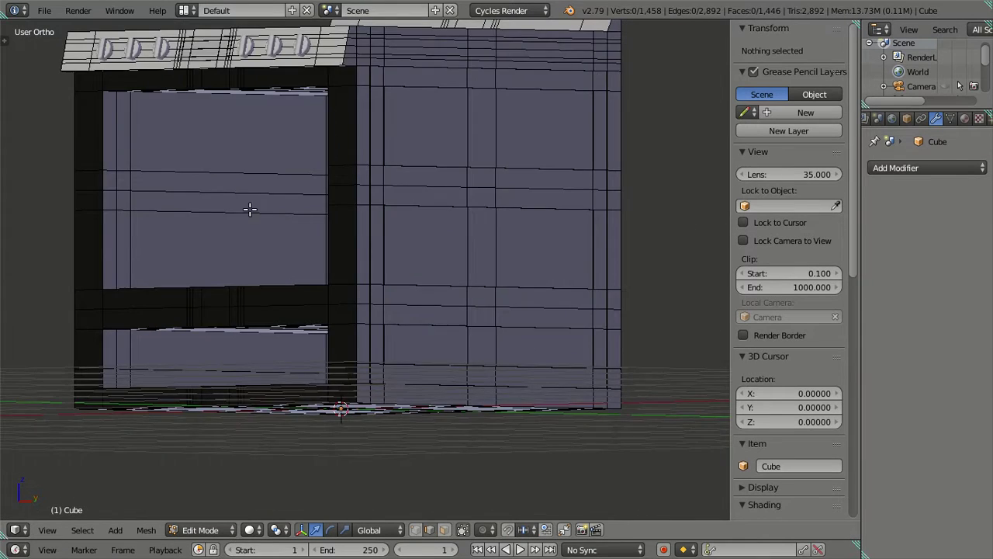
pyautogui.hotkey('ctrl', 'r')
pyautogui.click(223, 206)
pyautogui.rightClick(224, 206)
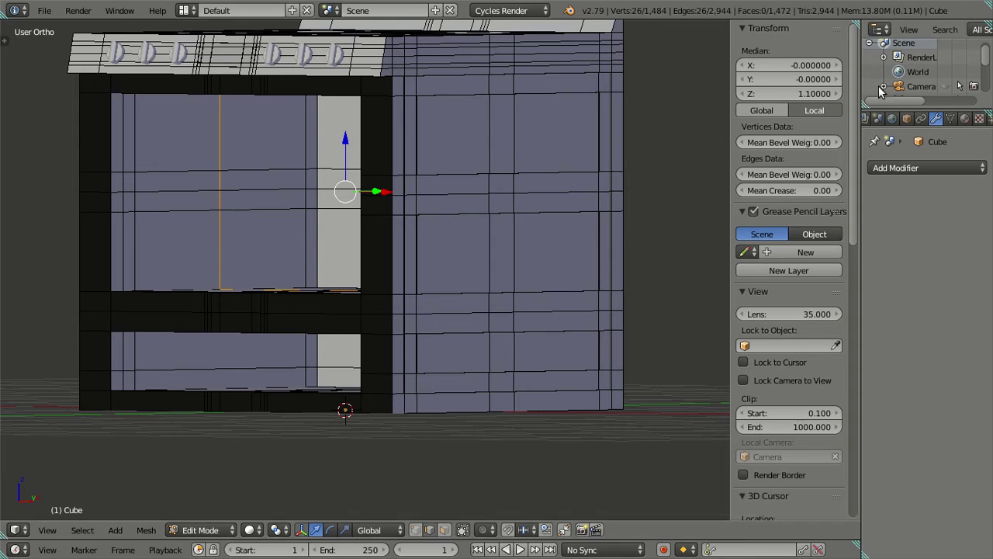
pyautogui.hotkey('ctrl', 'r')
pyautogui.click(251, 364)
pyautogui.rightClick(251, 363)
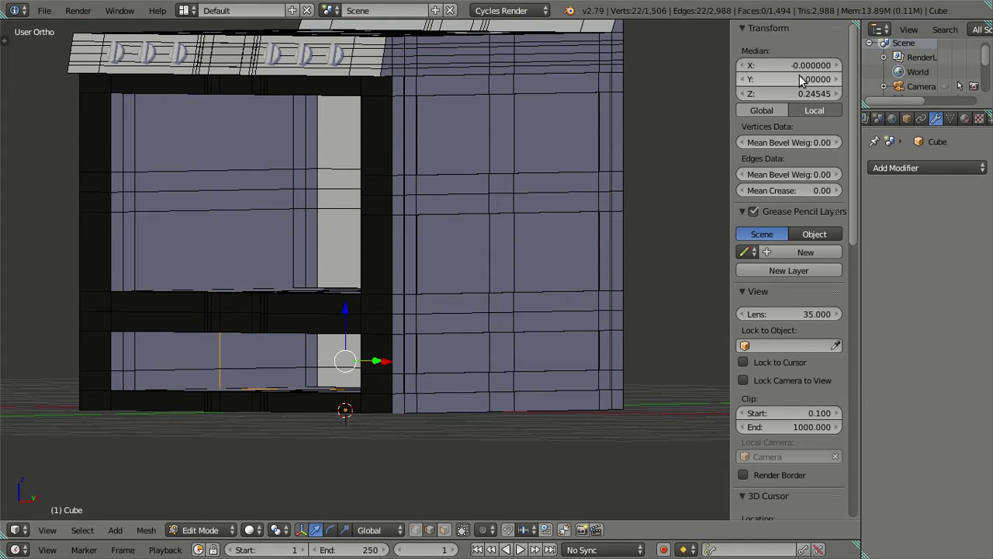
# Deselect all and inspect the stove from a three-quarter view, then from the right
pyautogui.press('a')
pyautogui.scroll(-3, 318, 263)
pyautogui.moveTo(393, 271)
pyautogui.mouseDown(button='middle')
pyautogui.moveTo(452, 282)
pyautogui.moveTo(623, 256)
pyautogui.moveTo(592, 286)
pyautogui.moveTo(492, 271)
pyautogui.moveTo(464, 287)
pyautogui.moveTo(385, 265)
pyautogui.mouseUp(button='middle')
pyautogui.scroll(-3, 463, 278)
pyautogui.press('KP_3')
pyautogui.scroll(2, 385, 264)
pyautogui.scroll(1, 466, 272)
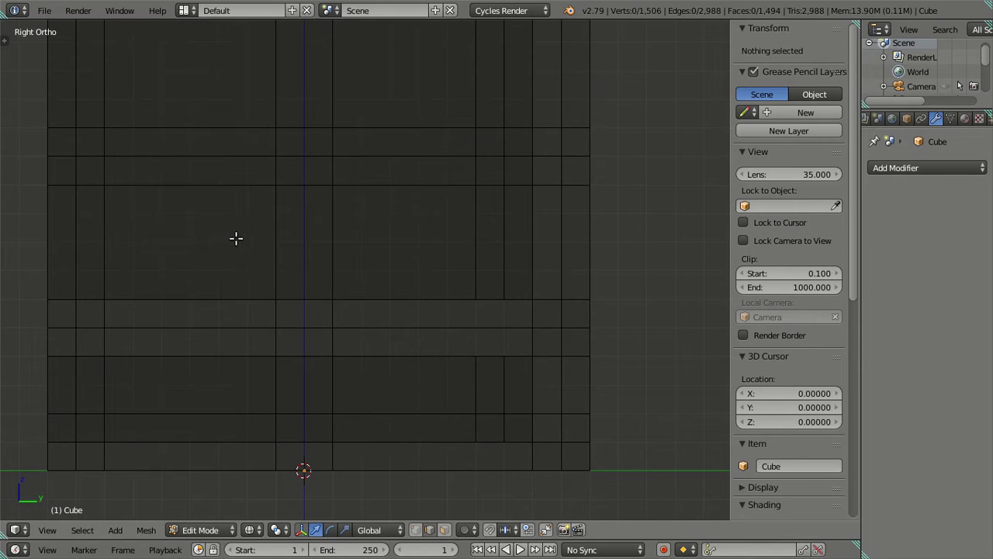
# Try loop cuts across the side of the oven, then undo them
pyautogui.hotkey('ctrl', 'r')
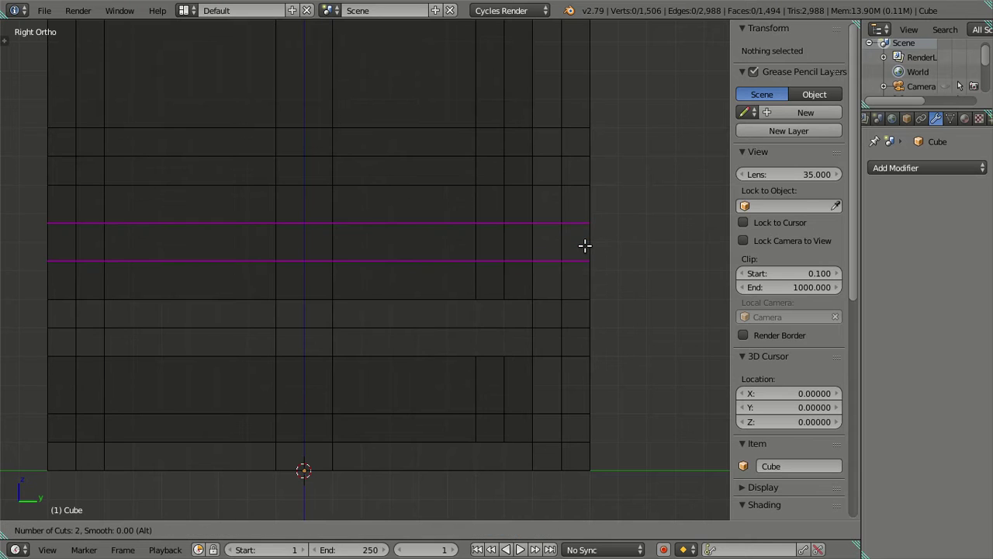
pyautogui.click(582, 243)
pyautogui.rightClick(530, 242)
pyautogui.rightClick(454, 258)
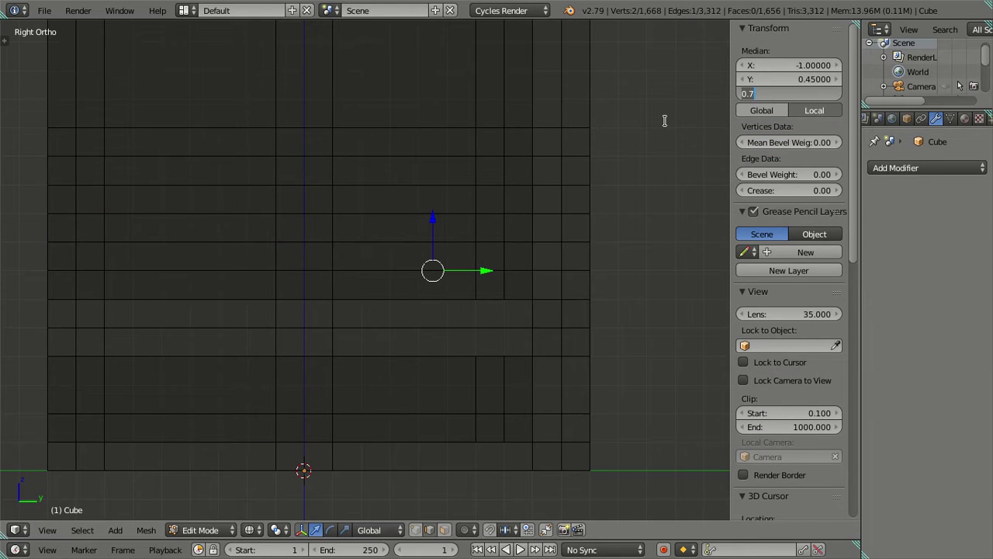
pyautogui.hotkey('ctrl', 'z')
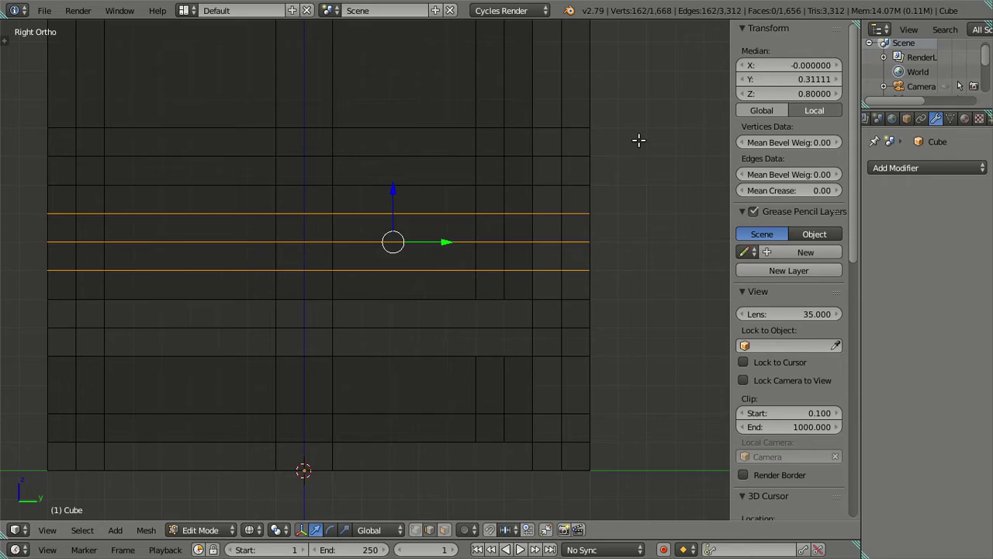
pyautogui.hotkey('ctrl', 'z')
# Add three evenly spaced loop cuts across the cavity, check from the right, then dissolve them
pyautogui.moveTo(439, 194)
pyautogui.mouseDown(button='middle')
pyautogui.moveTo(505, 199)
pyautogui.moveTo(308, 217)
pyautogui.mouseUp(button='middle')
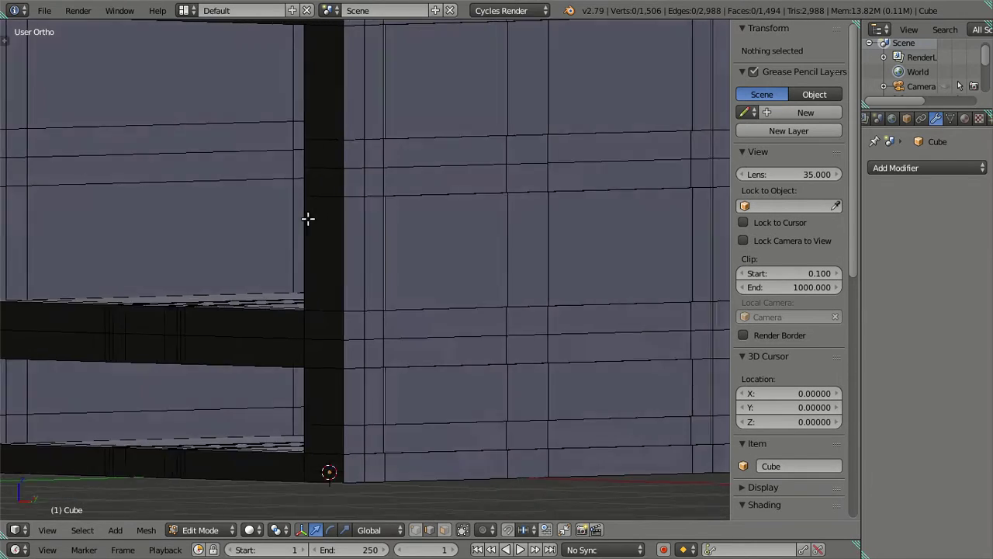
pyautogui.scroll(-4, 370, 219)
pyautogui.moveTo(370, 219); pyautogui.dragTo(416, 219, button='middle')
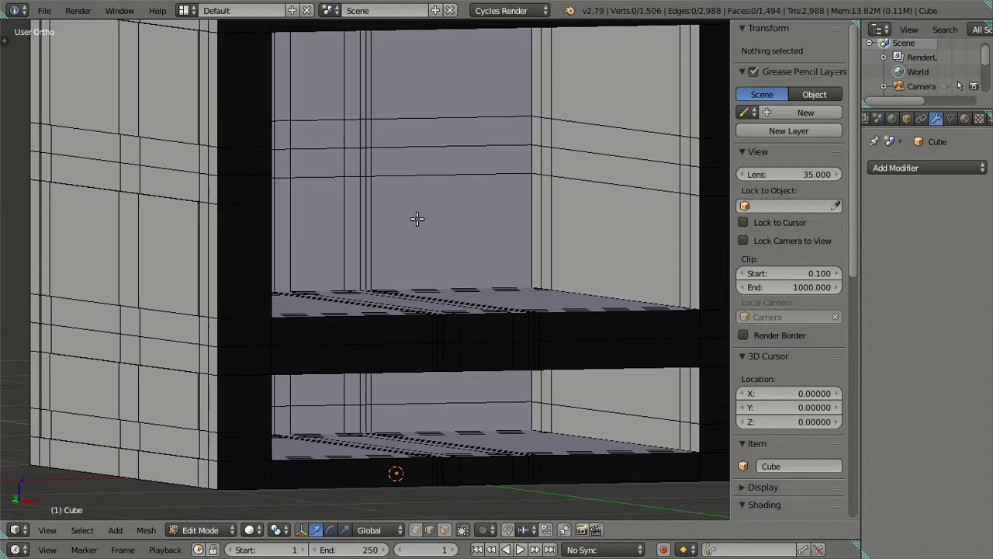
pyautogui.hotkey('ctrl', 'r')
pyautogui.scroll(2, 366, 221)
pyautogui.click(363, 219)
pyautogui.rightClick(362, 219)
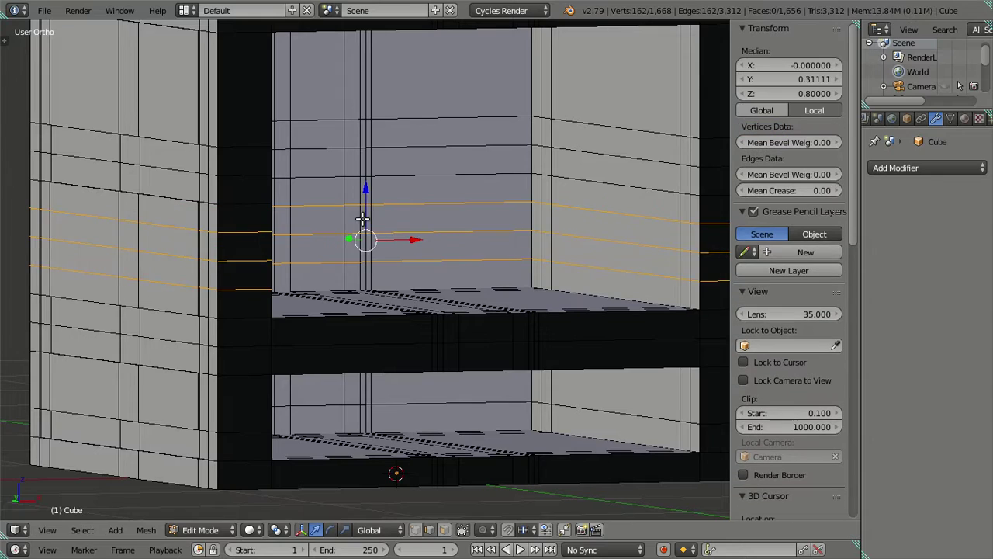
pyautogui.press('KP_3')
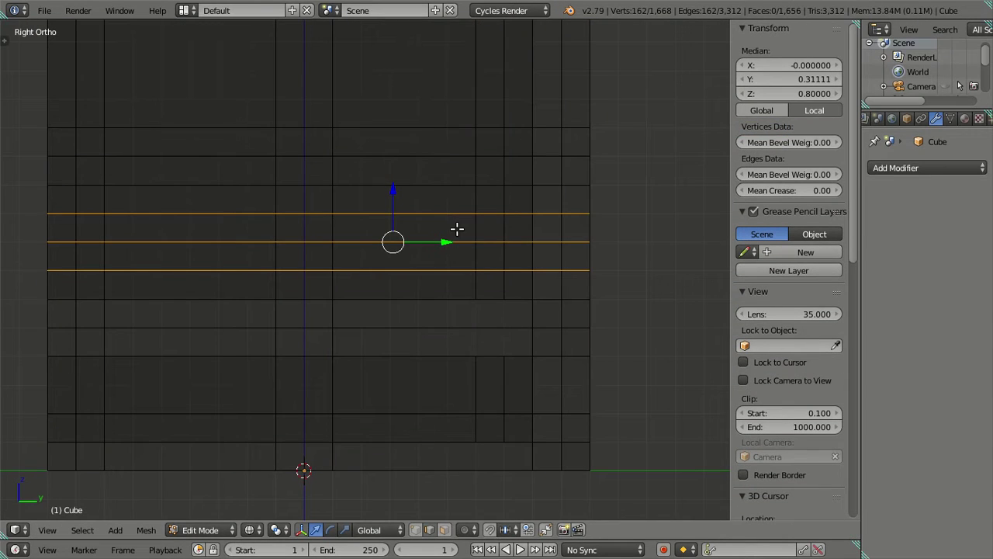
pyautogui.moveTo(457, 228)
pyautogui.mouseDown(button='middle')
pyautogui.moveTo(319, 249)
pyautogui.moveTo(548, 244)
pyautogui.moveTo(537, 255)
pyautogui.moveTo(514, 250)
pyautogui.moveTo(504, 229)
pyautogui.mouseUp(button='middle')
pyautogui.press('x')
pyautogui.click(541, 249)
pyautogui.scroll(-4, 535, 233)
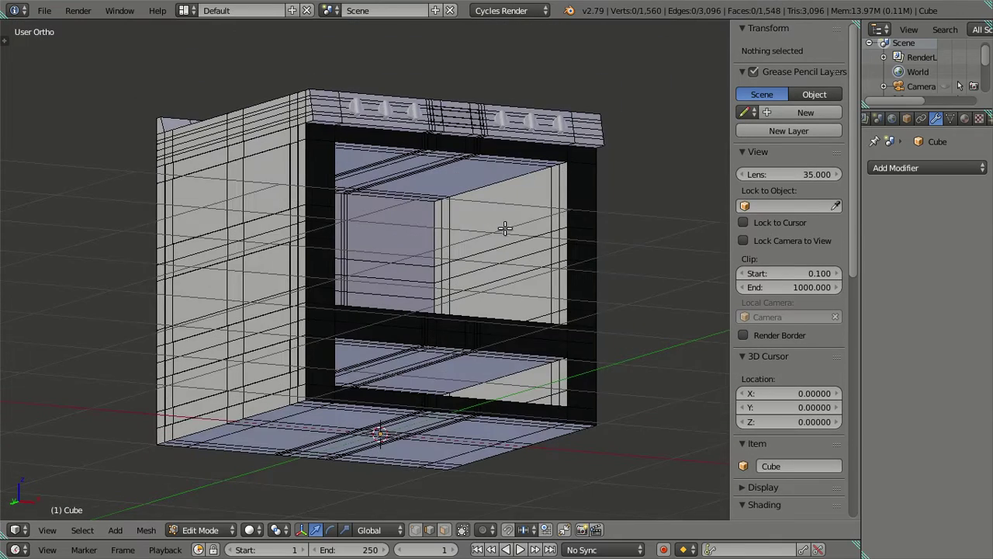
# Cut three new loops, inspect them in right-side wireframe, and dissolve the unwanted ones
pyautogui.hotkey('ctrl', 'r')
pyautogui.scroll(2, 458, 225)
pyautogui.click(458, 226)
pyautogui.rightClick(457, 225)
pyautogui.press('KP_3')
pyautogui.scroll(3, 455, 224)
pyautogui.press('z')
pyautogui.press('z')
pyautogui.moveTo(448, 222)
pyautogui.mouseDown(button='middle')
pyautogui.moveTo(603, 213)
pyautogui.moveTo(541, 152)
pyautogui.mouseUp(button='middle')
pyautogui.press('x')
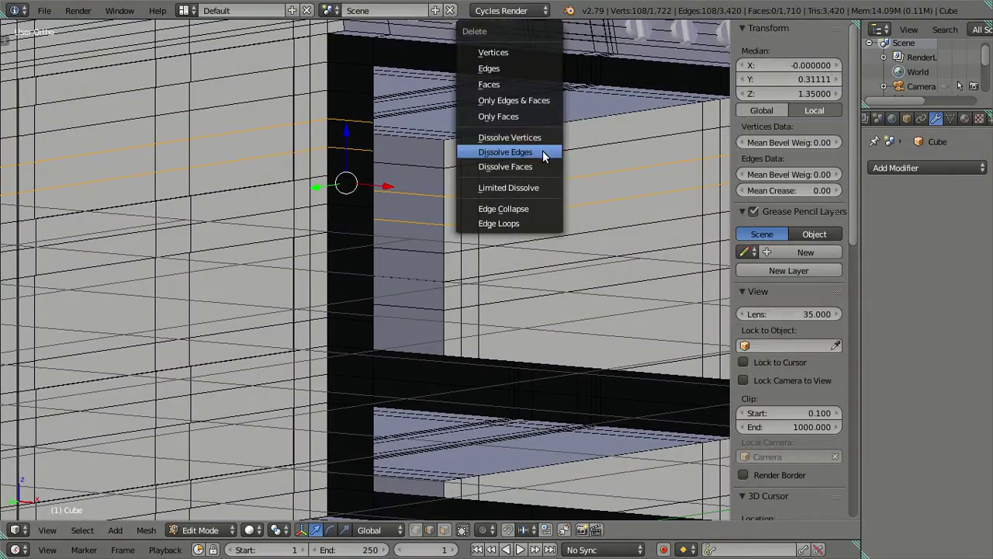
pyautogui.click(542, 151)
pyautogui.scroll(-5, 504, 203)
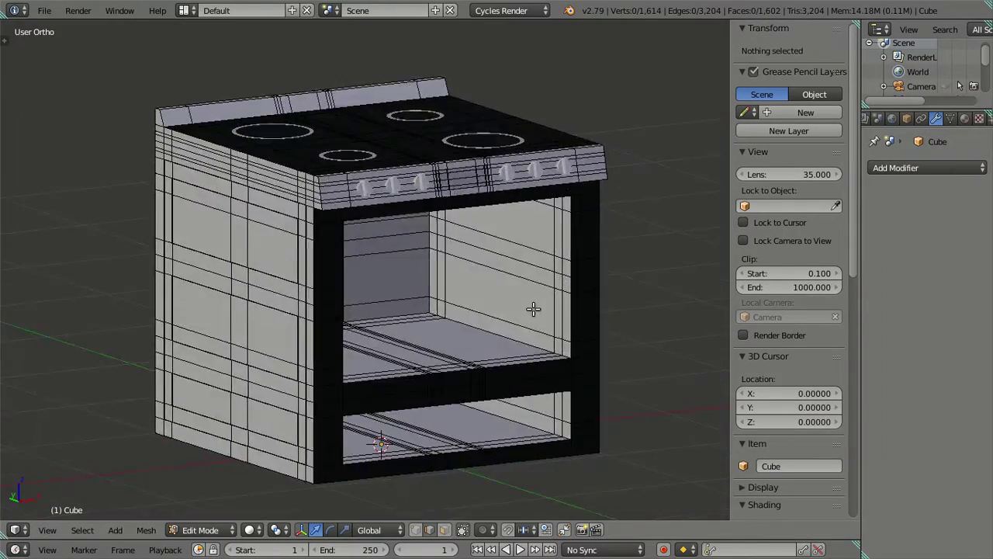
# Add a single loop cut from below and dissolve the horizontal edge loop across the front
pyautogui.moveTo(534, 309)
pyautogui.mouseDown(button='middle')
pyautogui.moveTo(548, 295)
pyautogui.moveTo(561, 304)
pyautogui.moveTo(517, 310)
pyautogui.moveTo(534, 299)
pyautogui.moveTo(512, 319)
pyautogui.moveTo(593, 326)
pyautogui.moveTo(552, 339)
pyautogui.moveTo(502, 326)
pyautogui.moveTo(597, 332)
pyautogui.moveTo(433, 335)
pyautogui.moveTo(496, 333)
pyautogui.moveTo(439, 329)
pyautogui.moveTo(488, 341)
pyautogui.moveTo(560, 344)
pyautogui.moveTo(366, 318)
pyautogui.moveTo(369, 351)
pyautogui.moveTo(428, 328)
pyautogui.moveTo(453, 282)
pyautogui.moveTo(433, 255)
pyautogui.moveTo(452, 253)
pyautogui.moveTo(454, 233)
pyautogui.moveTo(517, 232)
pyautogui.moveTo(375, 214)
pyautogui.moveTo(388, 238)
pyautogui.moveTo(427, 257)
pyautogui.moveTo(486, 246)
pyautogui.mouseUp(button='middle')
pyautogui.hotkey('ctrl', 'r')
pyautogui.click(532, 323)
pyautogui.press('a')
pyautogui.keyDown('alt'); pyautogui.rightClick(502, 321); pyautogui.keyUp('alt')
pyautogui.hotkey('ctrl', 'x')
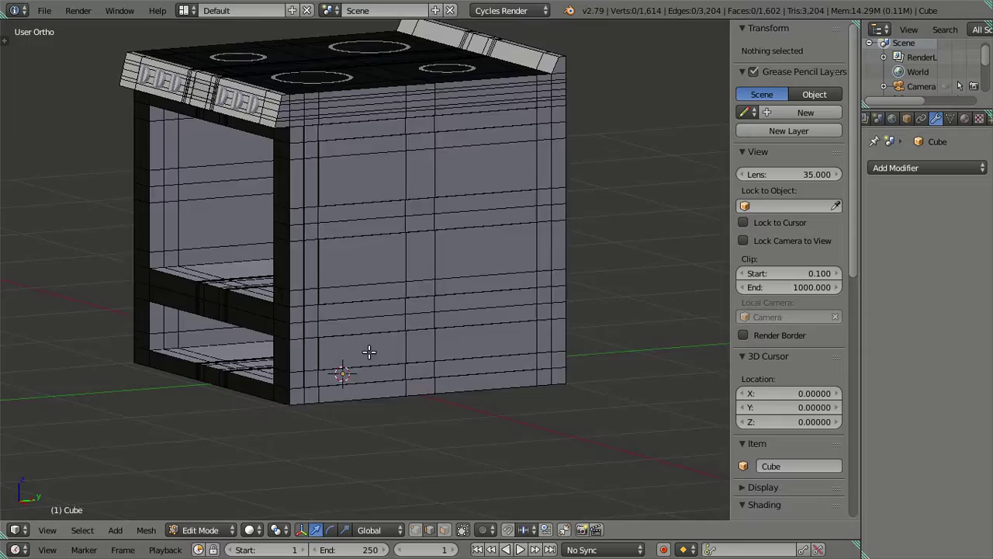
pyautogui.scroll(2, 368, 352)
# Briefly view the whole stove in Object Mode, then return to Edit Mode facing the front
pyautogui.scroll(-2, 428, 257)
pyautogui.scroll(-2, 440, 265)
pyautogui.press('Tab')
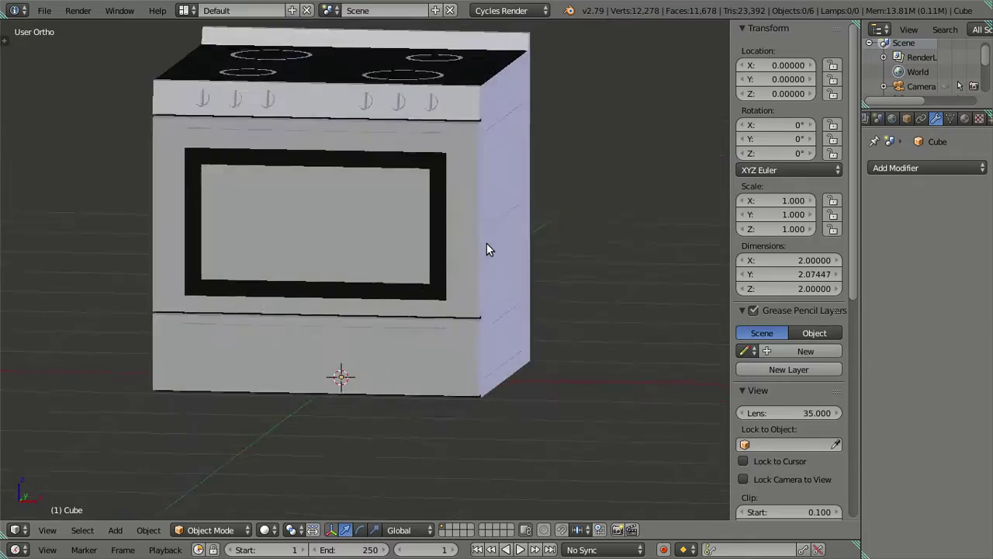
pyautogui.press('Tab')
pyautogui.scroll(4, 458, 256)
pyautogui.scroll(2, 411, 268)
pyautogui.scroll(2, 360, 285)
pyautogui.moveTo(360, 286); pyautogui.dragTo(368, 302, button='middle')
pyautogui.scroll(-3, 429, 489)
pyautogui.moveTo(429, 489)
pyautogui.mouseDown(button='middle')
pyautogui.moveTo(443, 337)
pyautogui.moveTo(408, 328)
pyautogui.moveTo(417, 333)
pyautogui.moveTo(427, 313)
pyautogui.mouseUp(button='middle')
pyautogui.scroll(2, 423, 321)
pyautogui.scroll(-2, 434, 303)
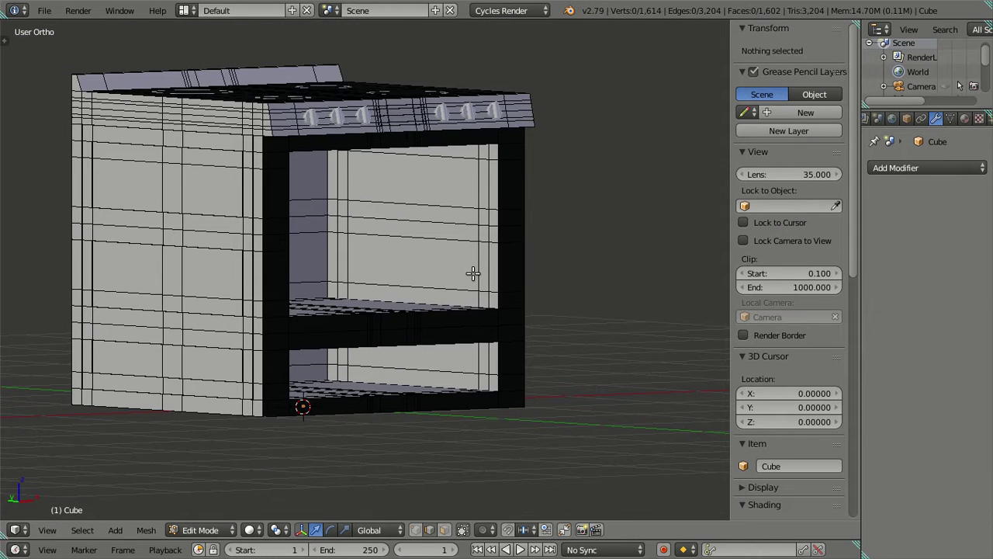
# Add two evenly spaced loop cuts across the cavity and dissolve the unwanted loop
pyautogui.hotkey('ctrl', 'r')
pyautogui.scroll(1, 473, 273)
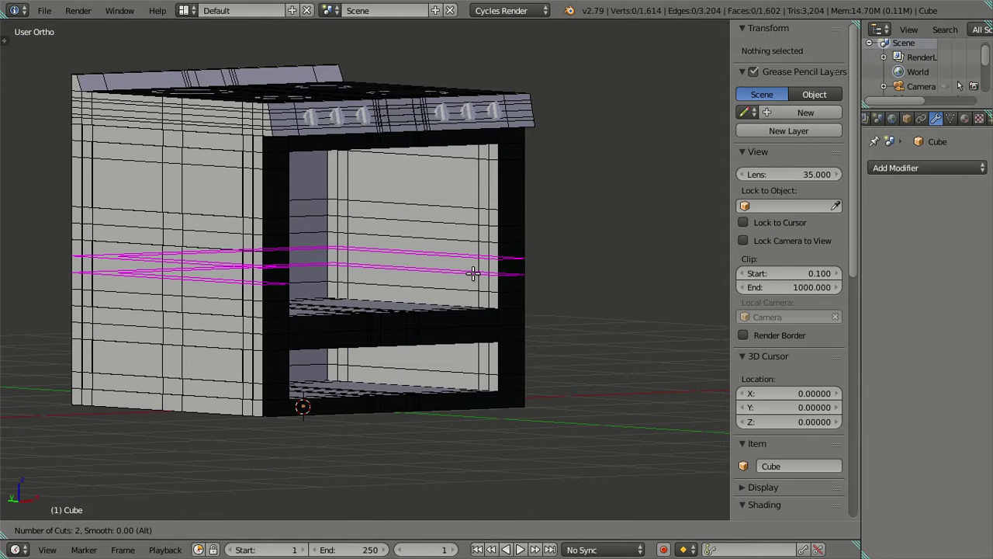
pyautogui.click(473, 273)
pyautogui.rightClick(471, 275)
pyautogui.scroll(2, 472, 275)
pyautogui.scroll(2, 472, 274)
pyautogui.press('x')
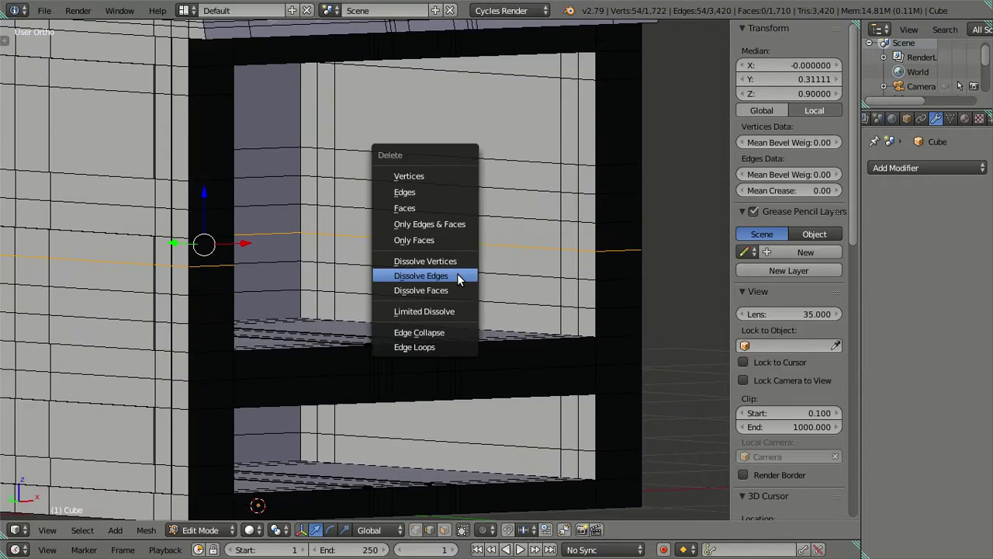
pyautogui.click(458, 278)
# Cut another loop near the oven top and dissolve the extra edge loop
pyautogui.moveTo(455, 269)
pyautogui.mouseDown(button='middle')
pyautogui.moveTo(412, 313)
pyautogui.moveTo(456, 183)
pyautogui.mouseUp(button='middle')
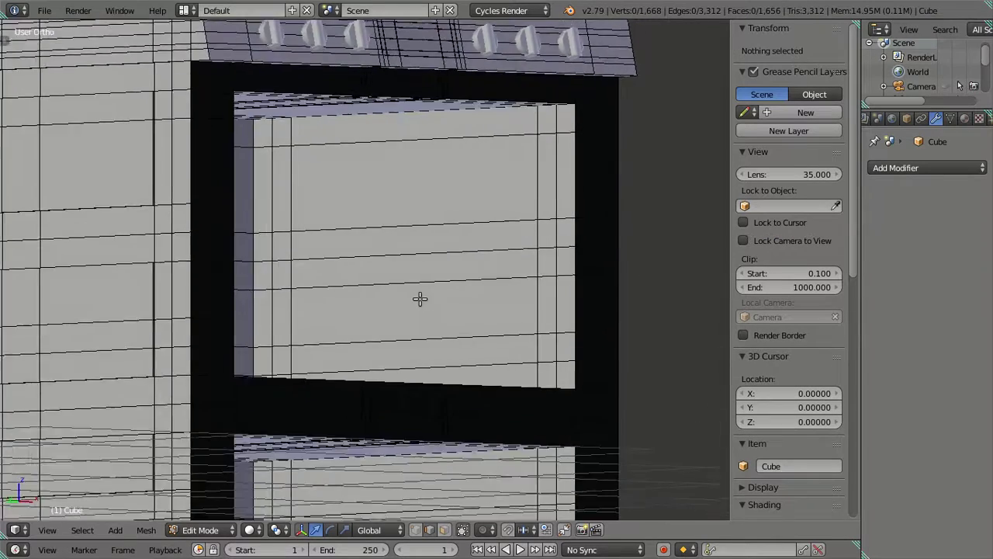
pyautogui.hotkey('ctrl', 'r')
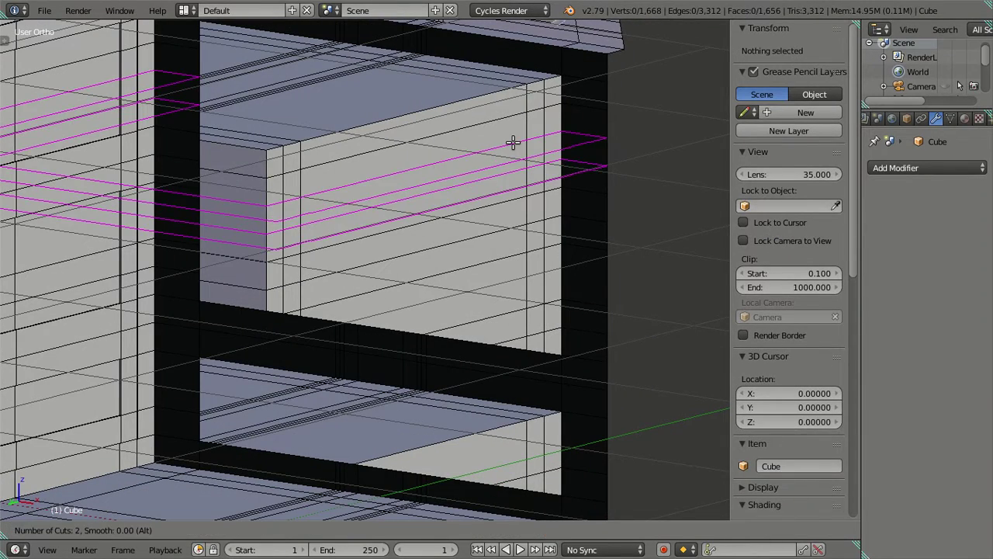
pyautogui.click(505, 146)
pyautogui.press('x')
pyautogui.click(477, 152)
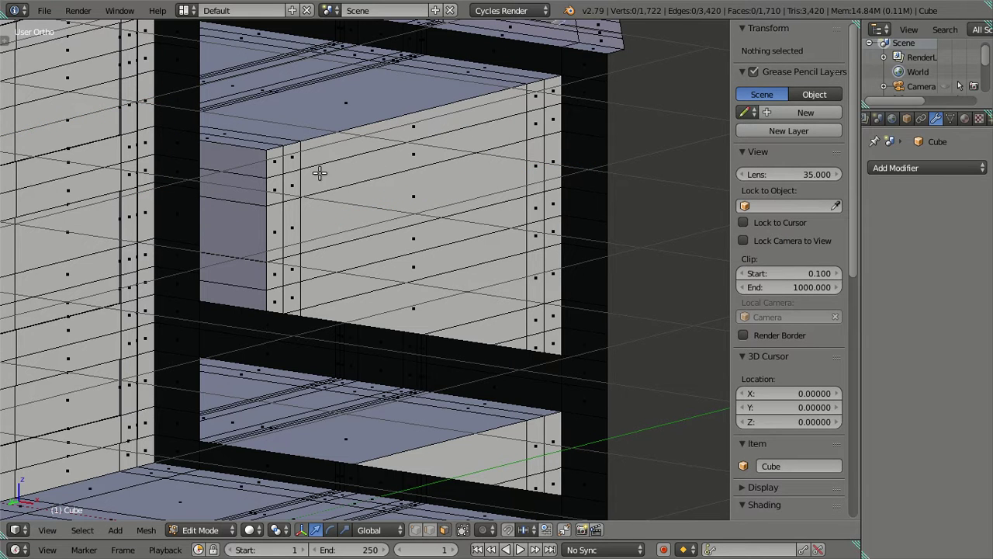
# Select the ring of face strips around the cavity side wall, plus its middle horizontal strip
pyautogui.rightClick(291, 184)
pyautogui.keyDown('ctrl'); pyautogui.rightClick(538, 122); pyautogui.keyUp('ctrl')
pyautogui.moveTo(539, 122)
pyautogui.mouseDown(button='middle')
pyautogui.moveTo(550, 195)
pyautogui.moveTo(543, 294)
pyautogui.mouseUp(button='middle')
pyautogui.keyDown('ctrl'); pyautogui.rightClick(543, 360); pyautogui.keyUp('ctrl')
pyautogui.keyDown('ctrl'); pyautogui.rightClick(288, 350); pyautogui.keyUp('ctrl')
pyautogui.moveTo(344, 313); pyautogui.dragTo(329, 260, button='middle')
pyautogui.keyDown('ctrl'); pyautogui.rightClick(281, 215); pyautogui.keyUp('ctrl')
pyautogui.moveTo(404, 241)
pyautogui.mouseDown(button='middle')
pyautogui.moveTo(457, 274)
pyautogui.moveTo(228, 303)
pyautogui.moveTo(438, 344)
pyautogui.moveTo(304, 301)
pyautogui.moveTo(304, 281)
pyautogui.mouseUp(button='middle')
pyautogui.keyDown('ctrl'); pyautogui.rightClick(435, 249); pyautogui.keyUp('ctrl')
pyautogui.scroll(-2, 449, 257)
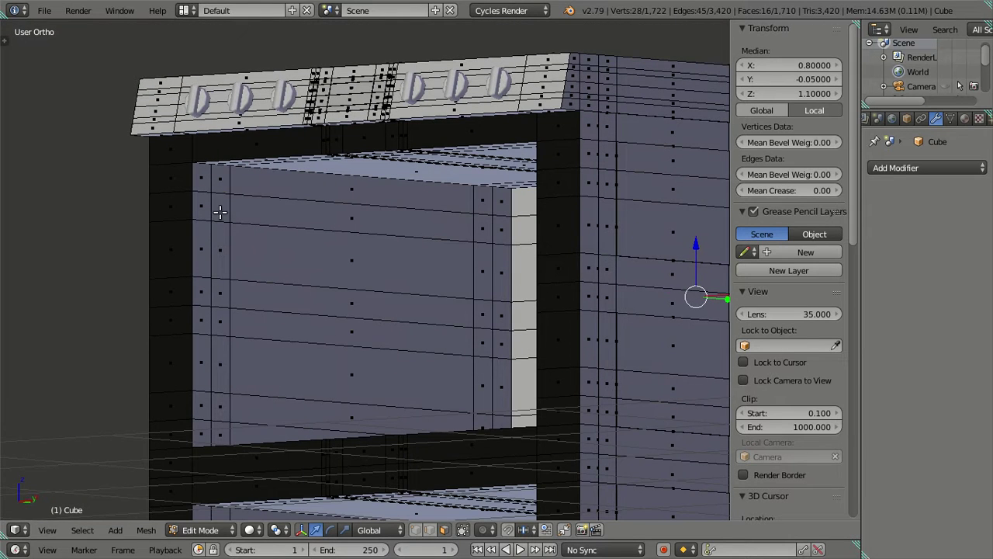
# Add the matching top, right, bottom and left face strips on the opposite side wall
pyautogui.keyDown('shift'); pyautogui.rightClick(220, 212); pyautogui.keyUp('shift')
pyautogui.keyDown('ctrl'); pyautogui.rightClick(474, 231); pyautogui.keyUp('ctrl')
pyautogui.moveTo(492, 262); pyautogui.dragTo(497, 336, button='middle')
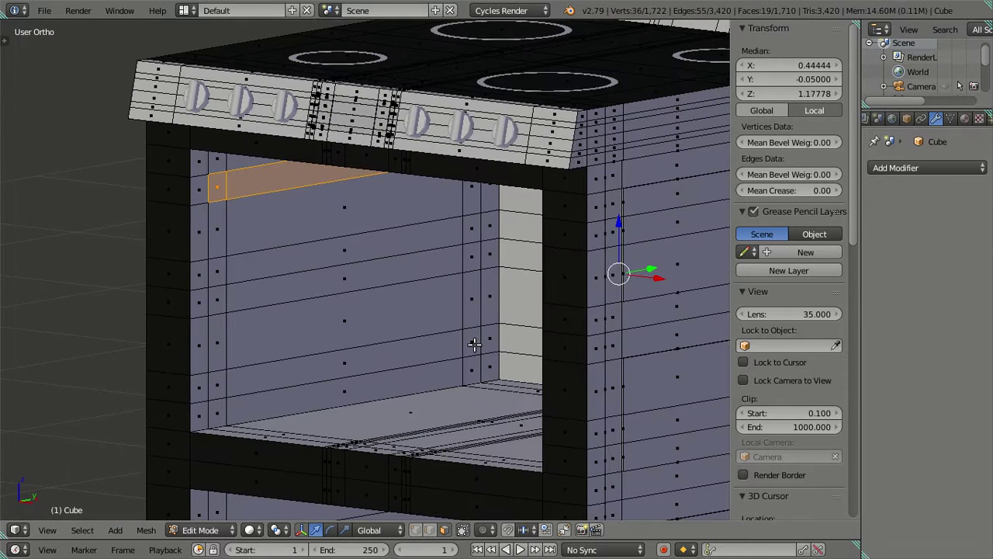
pyautogui.keyDown('ctrl'); pyautogui.rightClick(474, 344); pyautogui.keyUp('ctrl')
pyautogui.keyDown('ctrl'); pyautogui.rightClick(215, 381); pyautogui.keyUp('ctrl')
pyautogui.keyDown('ctrl'); pyautogui.rightClick(214, 226); pyautogui.keyUp('ctrl')
# Inset the selected face strips and begin scaling them along the X axis
pyautogui.moveTo(344, 281)
pyautogui.mouseDown(button='middle')
pyautogui.moveTo(344, 264)
pyautogui.moveTo(551, 299)
pyautogui.mouseUp(button='middle')
pyautogui.scroll(-2, 437, 277)
pyautogui.scroll(1, 475, 290)
pyautogui.moveTo(475, 289)
pyautogui.mouseDown(button='middle')
pyautogui.moveTo(529, 328)
pyautogui.moveTo(442, 342)
pyautogui.mouseUp(button='middle')
pyautogui.scroll(2, 497, 303)
pyautogui.scroll(-2, 529, 329)
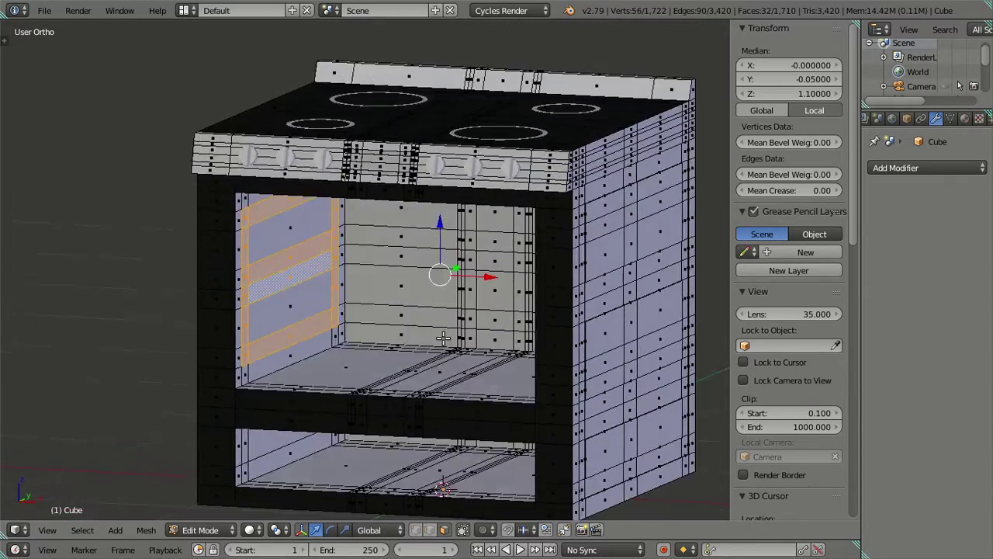
pyautogui.scroll(1, 346, 367)
pyautogui.moveTo(347, 367)
pyautogui.mouseDown(button='middle')
pyautogui.moveTo(339, 414)
pyautogui.moveTo(335, 356)
pyautogui.moveTo(393, 353)
pyautogui.mouseUp(button='middle')
pyautogui.scroll(2, 466, 283)
pyautogui.moveTo(510, 284)
pyautogui.mouseDown(button='middle')
pyautogui.moveTo(535, 305)
pyautogui.moveTo(509, 297)
pyautogui.mouseUp(button='middle')
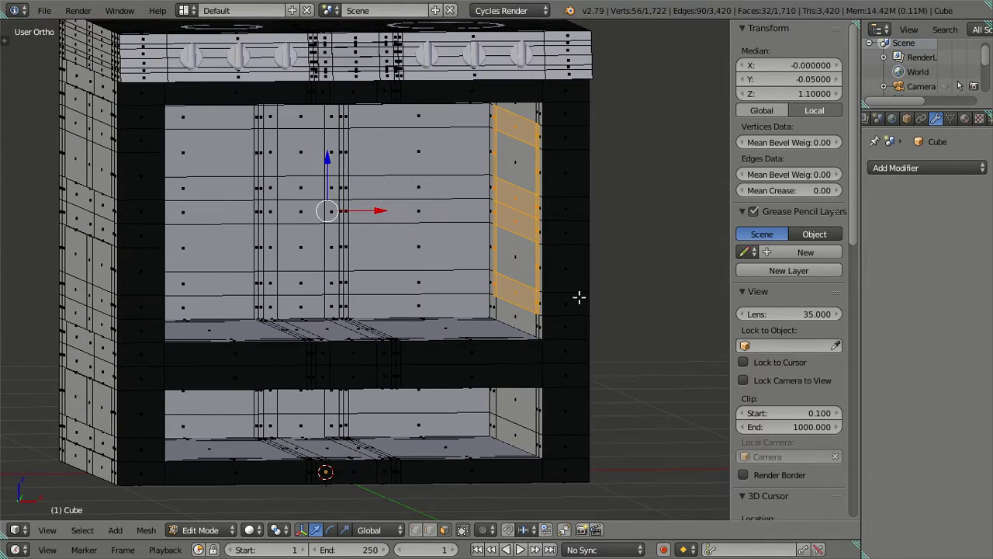
pyautogui.press('i')
pyautogui.click(634, 308)
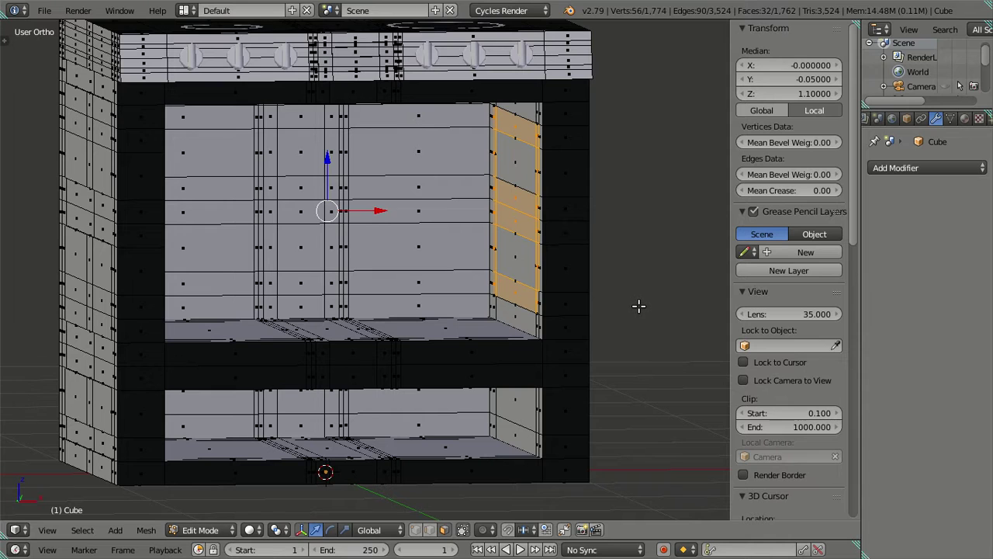
pyautogui.press('s')
pyautogui.press('x')
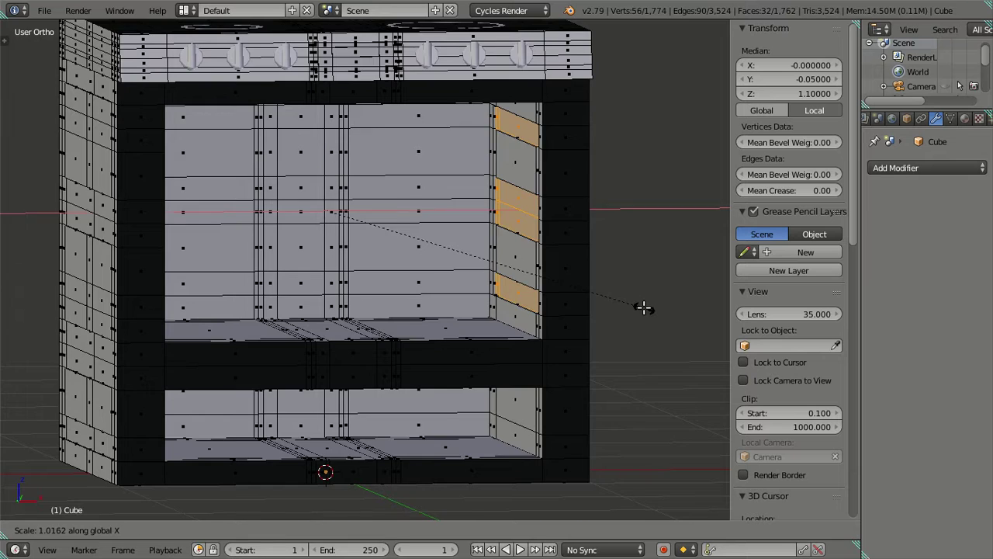
# Confirm the X scale and view the oven in Front Ortho wireframe
pyautogui.click(643, 308)
pyautogui.press('KP_1')
pyautogui.scroll(3, 644, 305)
pyautogui.press('z')
pyautogui.keyDown('ctrl'); pyautogui.scroll(-5, 572, 295); pyautogui.keyUp('ctrl')
pyautogui.scroll(2, 547, 329)
pyautogui.scroll(2, 481, 284)
pyautogui.scroll(2, 364, 251)
pyautogui.scroll(2, 406, 268)
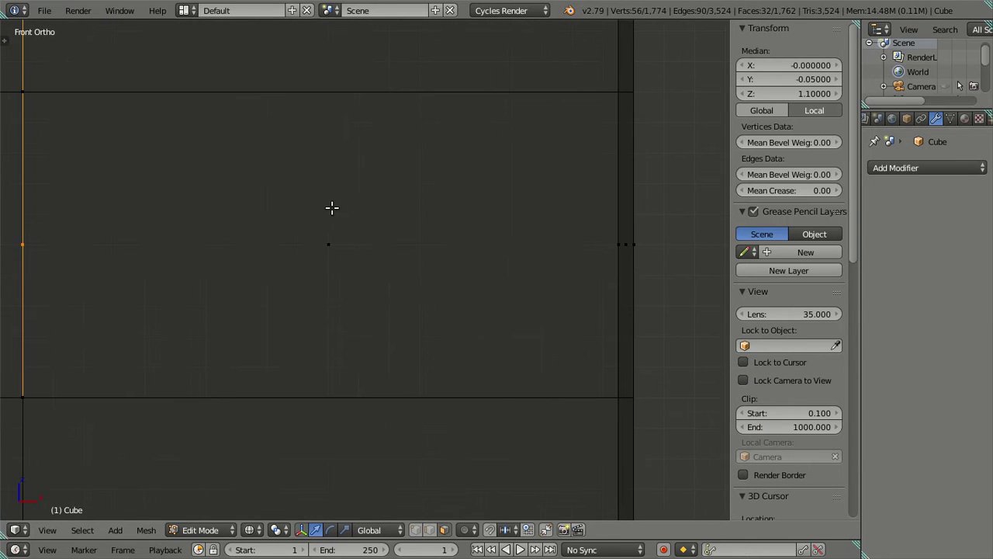
pyautogui.keyDown('shift'); pyautogui.moveTo(332, 221); pyautogui.dragTo(365, 232, button='middle'); pyautogui.keyUp('shift')
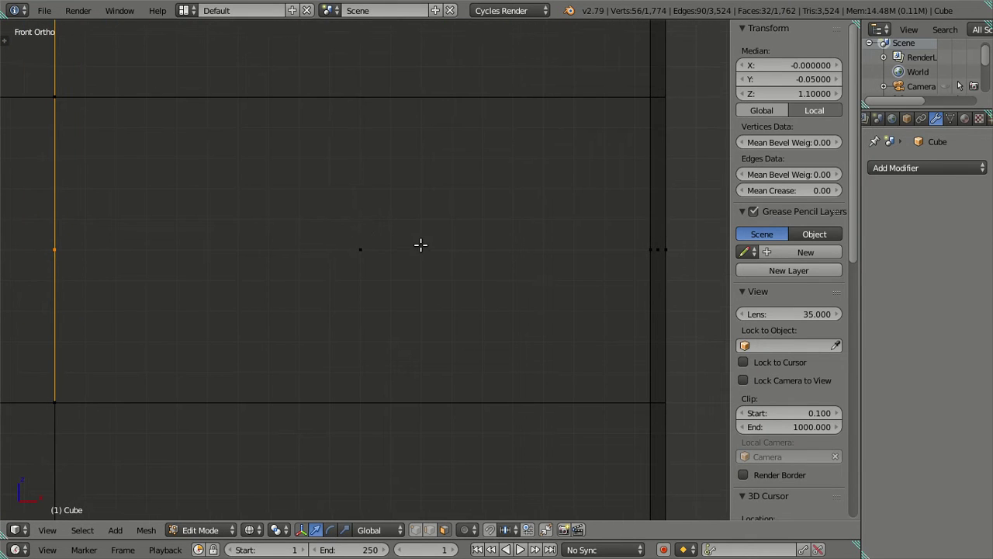
# Rescale the inset faces along X by eye
pyautogui.press('s')
pyautogui.press('x')
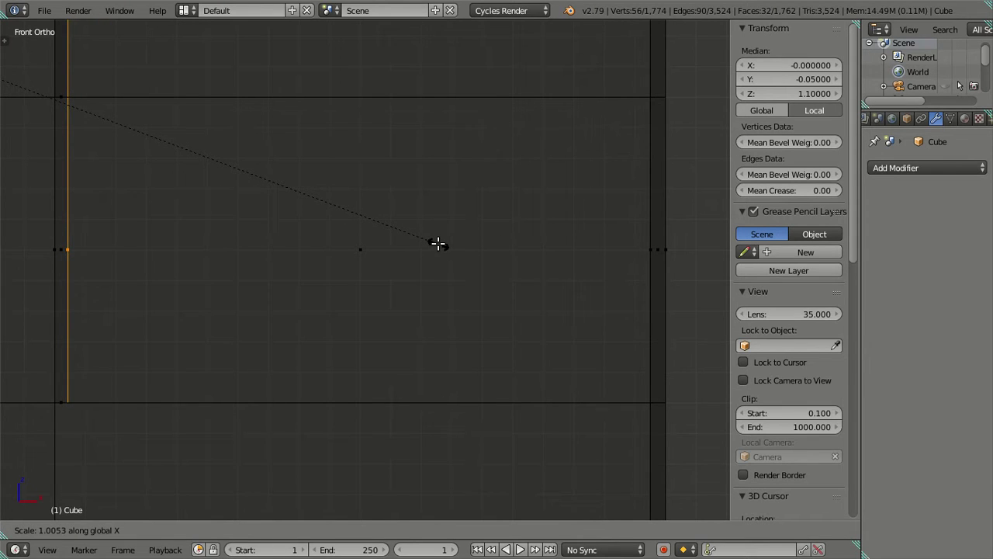
pyautogui.click(438, 244)
pyautogui.scroll(3, 455, 256)
pyautogui.scroll(2, 463, 291)
# Scale the inset side-wall faces along X by exactly 1.006
pyautogui.press('s')
pyautogui.press('x')
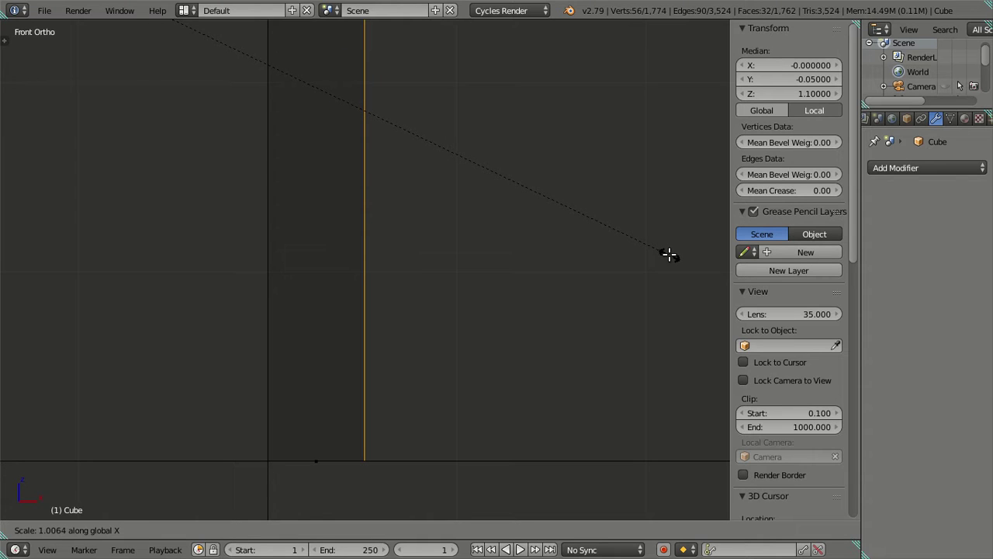
pyautogui.write('1.006')
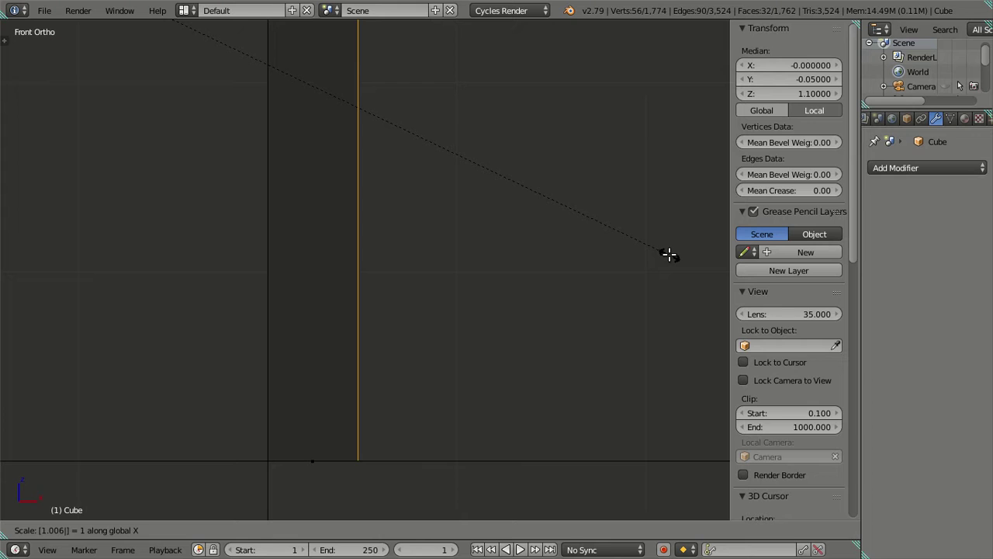
pyautogui.press('Return')
pyautogui.scroll(2, 547, 254)
pyautogui.scroll(2, 547, 255)
pyautogui.scroll(1, 543, 256)
pyautogui.scroll(3, 513, 273)
pyautogui.scroll(-4, 510, 275)
# Deselect all and cut nine centred vertical edge loops across the oven front
pyautogui.press('a')
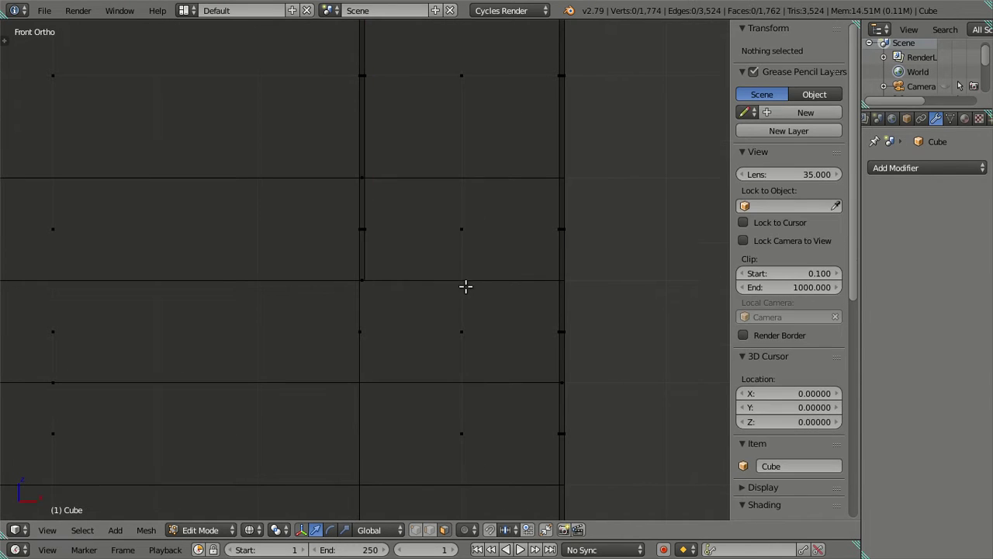
pyautogui.scroll(1, 465, 284)
pyautogui.scroll(1, 485, 273)
pyautogui.scroll(2, 435, 248)
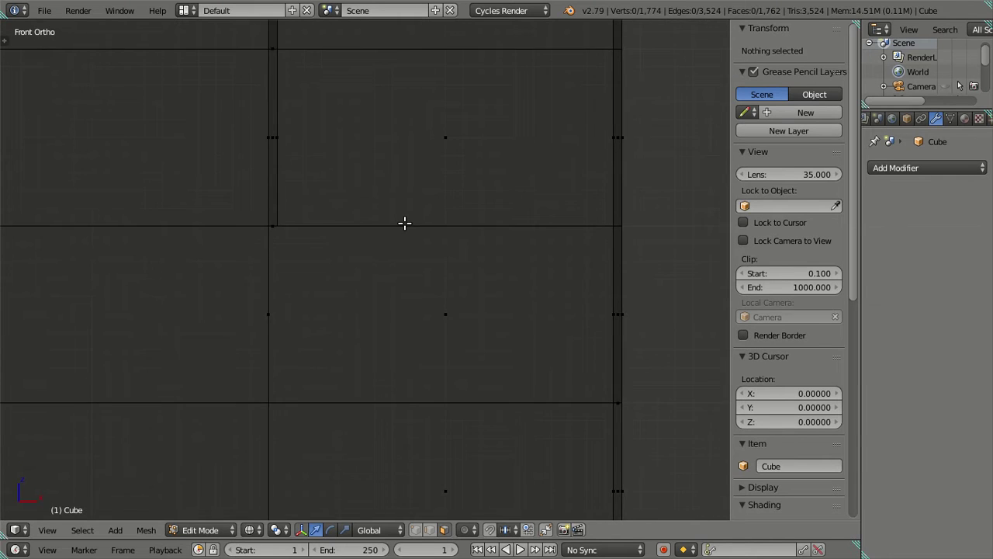
pyautogui.scroll(2, 403, 224)
pyautogui.hotkey('ctrl', 'r')
pyautogui.scroll(1, 457, 214)
pyautogui.scroll(3, 457, 214)
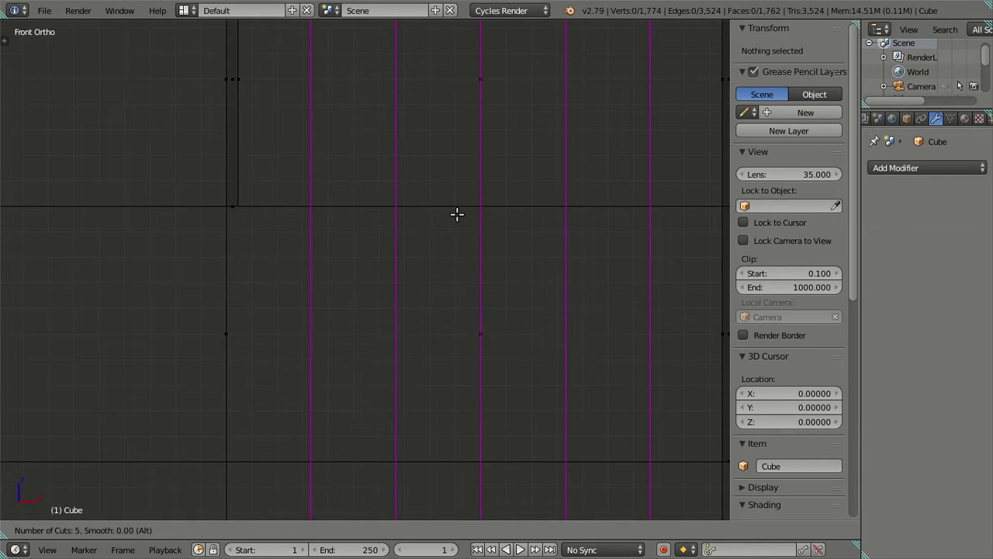
pyautogui.scroll(2, 457, 214)
pyautogui.scroll(1, 457, 215)
pyautogui.scroll(1, 457, 214)
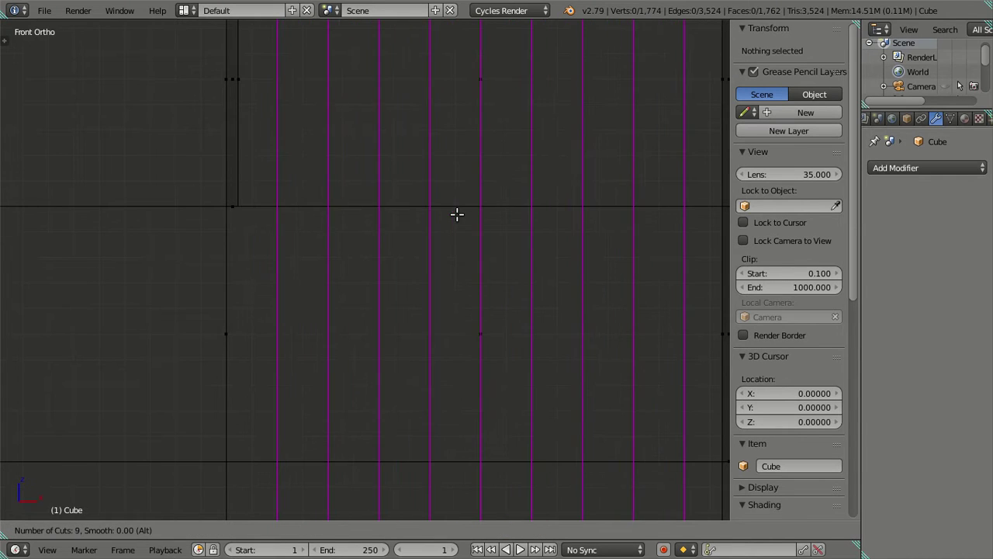
pyautogui.click(457, 215)
pyautogui.rightClick(426, 229)
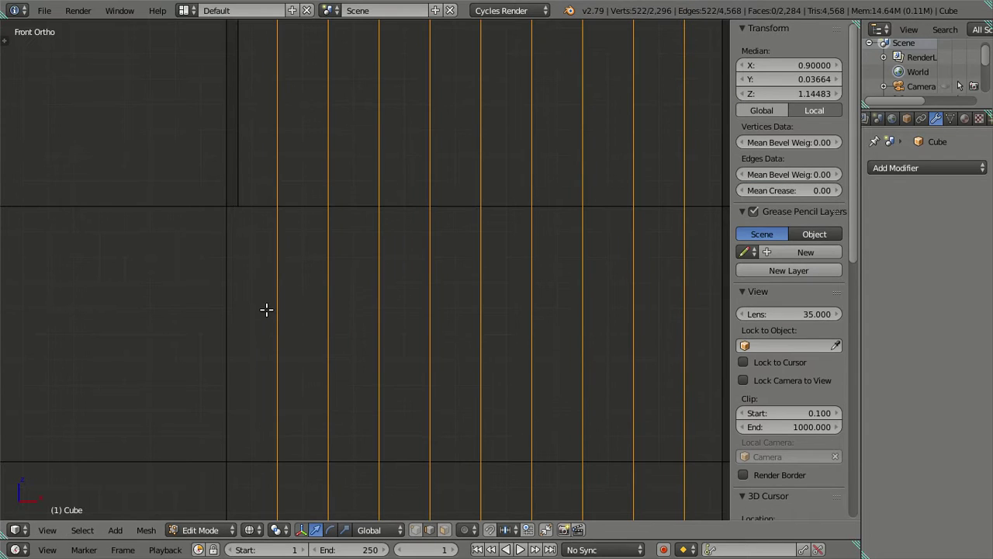
# Dissolve the nine edge loops and select a single vertical edge loop
pyautogui.press('x')
pyautogui.click(384, 293)
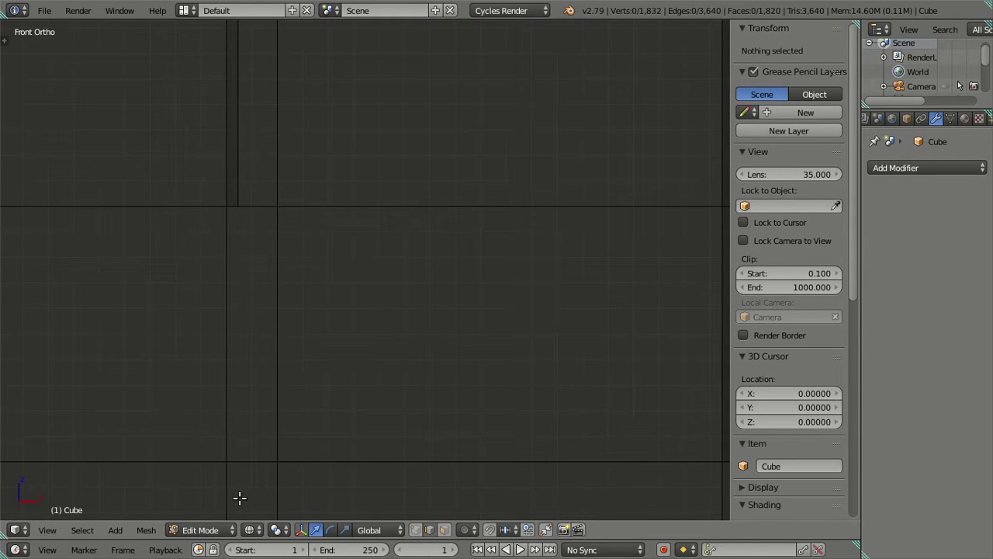
pyautogui.keyDown('alt'); pyautogui.rightClick(251, 464); pyautogui.keyUp('alt')
pyautogui.keyDown('shift'); pyautogui.moveTo(250, 461); pyautogui.dragTo(543, 243, button='middle'); pyautogui.keyUp('shift')
# Add one more centred vertical edge loop to the oven front
pyautogui.scroll(3, 424, 339)
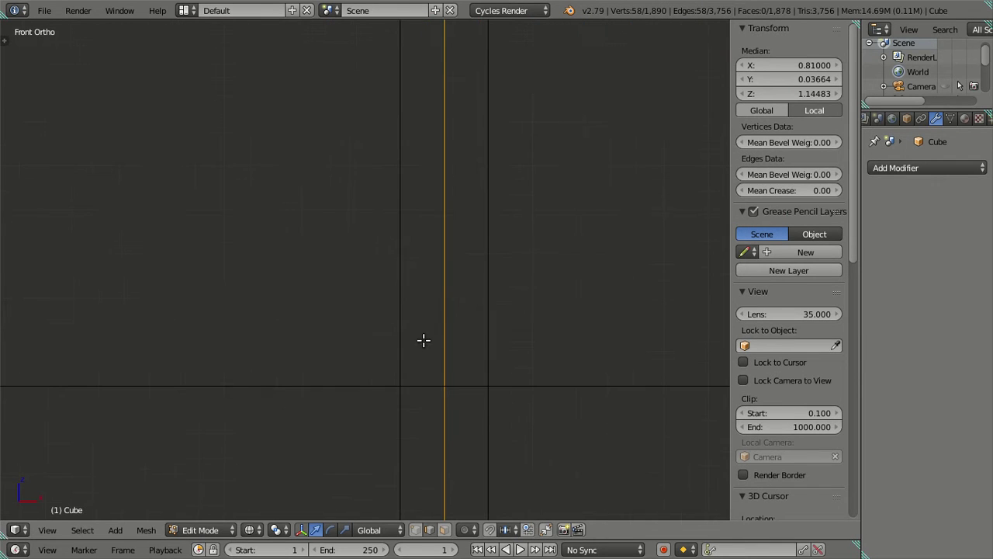
pyautogui.hotkey('ctrl', 'r')
pyautogui.click(419, 382)
pyautogui.rightClick(421, 377)
pyautogui.scroll(-2, 419, 363)
pyautogui.moveTo(419, 361)
pyautogui.keyDown('shift'); pyautogui.mouseDown(button='middle')
pyautogui.moveTo(419, 166)
pyautogui.moveTo(391, 372)
pyautogui.moveTo(348, 344)
pyautogui.moveTo(358, 390)
pyautogui.mouseUp(button='middle'); pyautogui.keyUp('shift')
pyautogui.scroll(4, 395, 382)
pyautogui.scroll(-2, 343, 371)
pyautogui.scroll(2, 368, 372)
pyautogui.scroll(2, 357, 391)
pyautogui.scroll(-2, 439, 250)
pyautogui.scroll(-2, 443, 233)
pyautogui.scroll(-2, 410, 262)
pyautogui.scroll(-1, 410, 261)
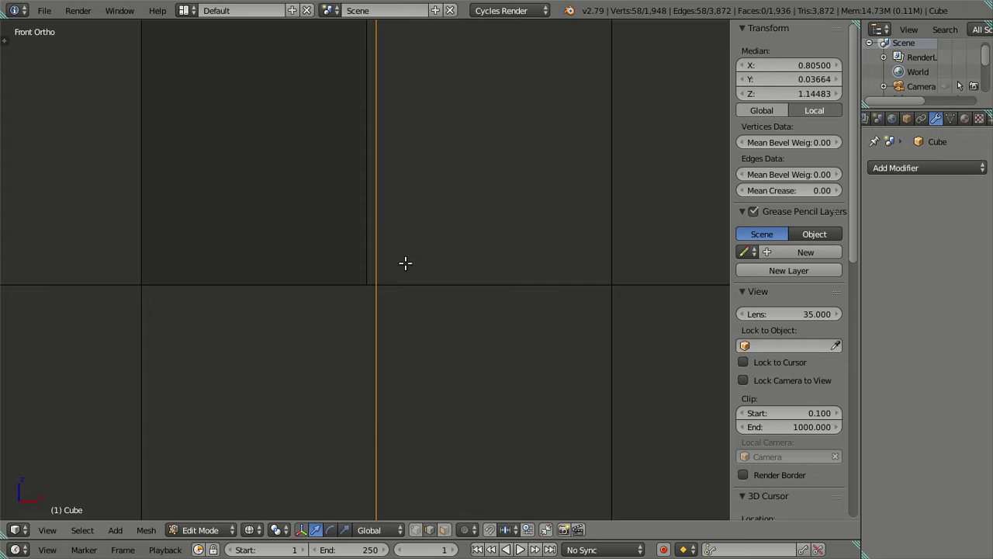
# Select two edges of the new loop and snap the 3D cursor there (0.805, 1.0, 0.7)
pyautogui.rightClick(377, 297)
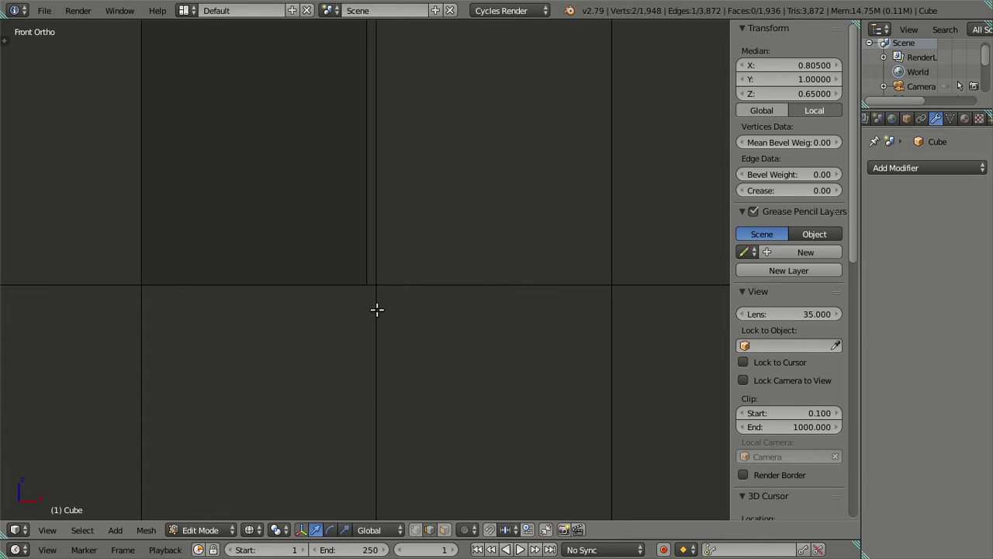
pyautogui.keyDown('alt'); pyautogui.rightClick(379, 302); pyautogui.keyUp('alt')
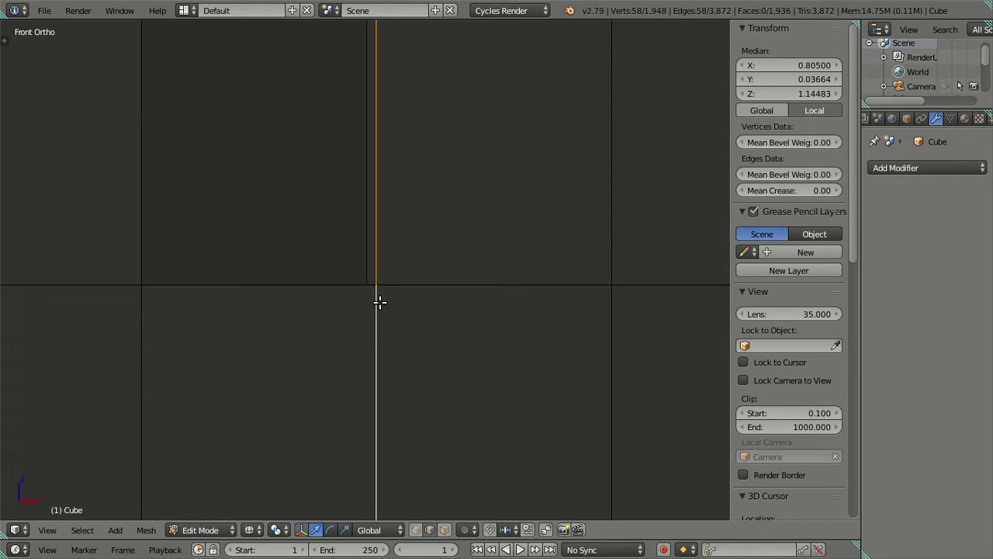
pyautogui.rightClick(384, 268)
pyautogui.keyDown('shift'); pyautogui.rightClick(386, 299); pyautogui.keyUp('shift')
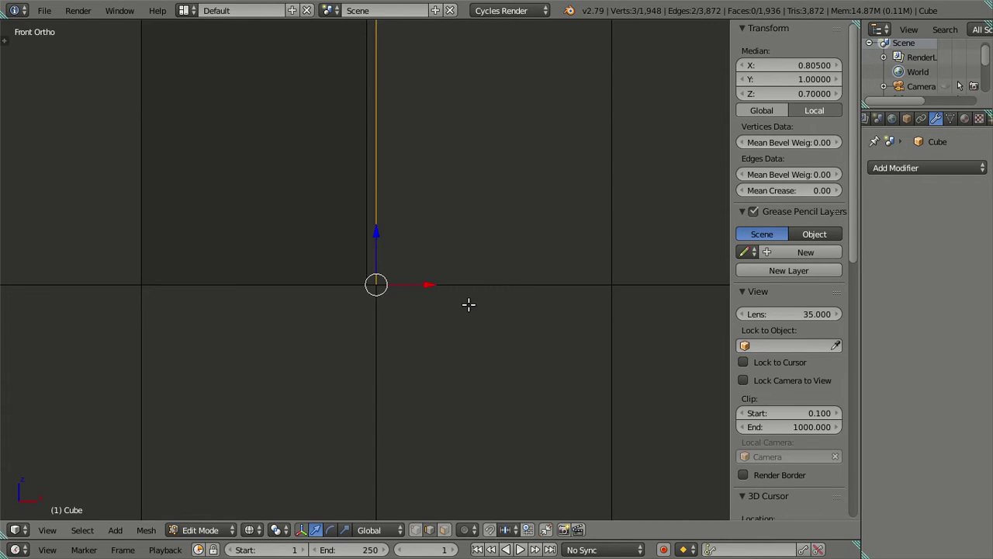
pyautogui.hotkey('shift', 's')
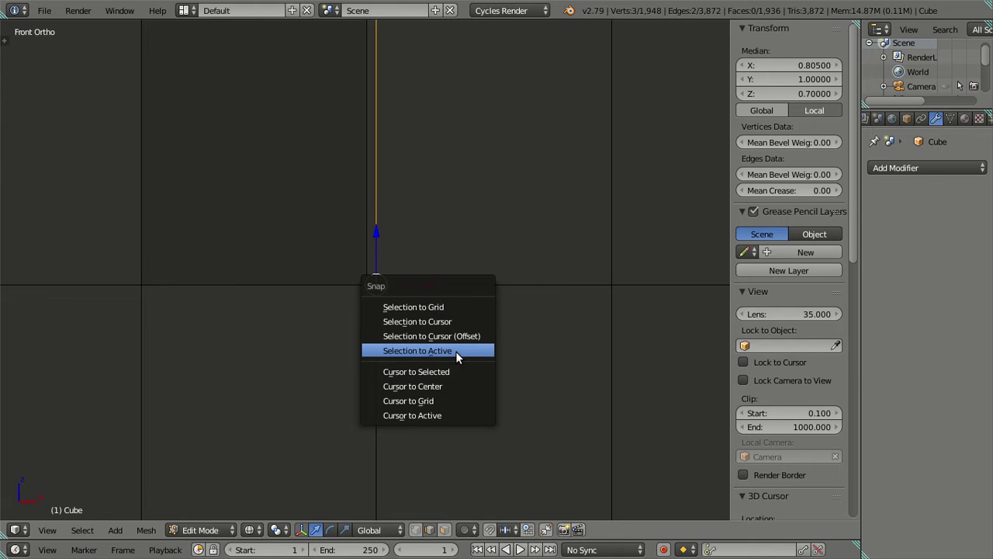
pyautogui.click(455, 371)
# Undo the extra loop cuts and return to solid shading
pyautogui.hotkey('ctrl', 'z')
pyautogui.hotkey('ctrl', 'z')
pyautogui.hotkey('ctrl', 'z')
pyautogui.hotkey('ctrl', 'z')
pyautogui.hotkey('ctrl', 'z')
pyautogui.hotkey('ctrl', 'z')
pyautogui.hotkey('ctrl', 'z')
pyautogui.scroll(-4, 479, 299)
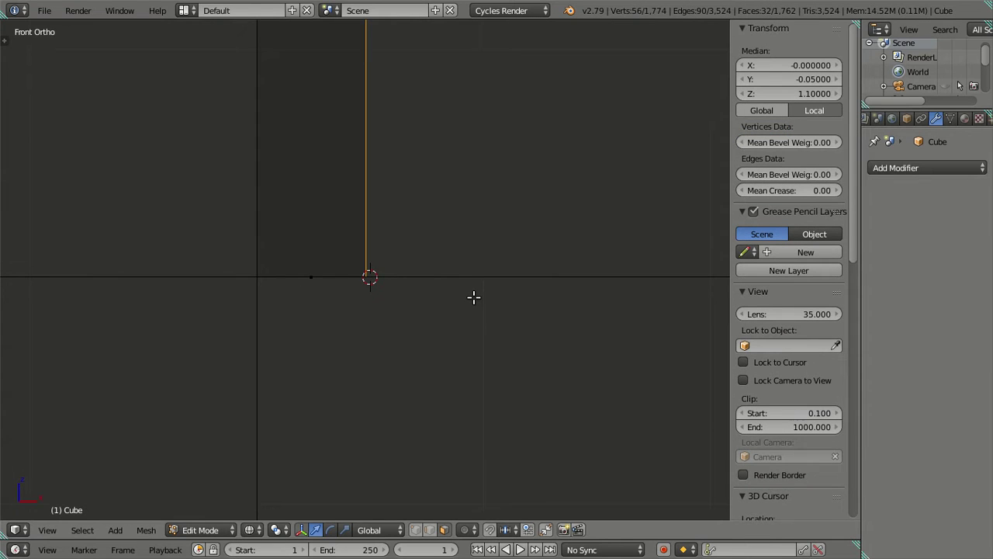
pyautogui.scroll(2, 473, 295)
pyautogui.scroll(2, 473, 296)
pyautogui.scroll(2, 473, 293)
pyautogui.scroll(2, 473, 293)
pyautogui.scroll(-2, 473, 293)
pyautogui.scroll(-2, 472, 292)
pyautogui.scroll(-1, 463, 257)
pyautogui.press('z')
pyautogui.moveTo(408, 260); pyautogui.dragTo(472, 293, button='middle')
# Scale the side-wall faces along X by eye from an angled view
pyautogui.press('s')
pyautogui.press('x')
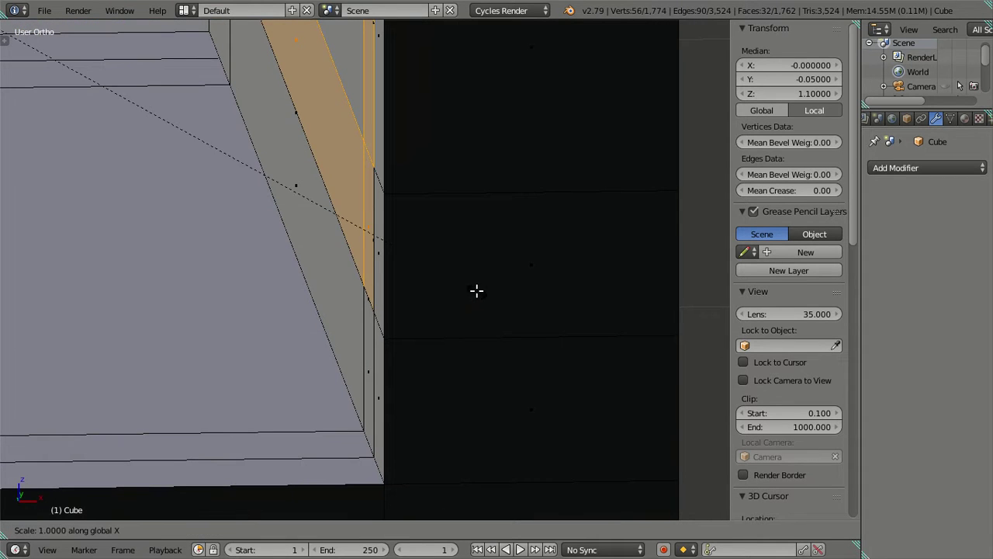
pyautogui.click(520, 285)
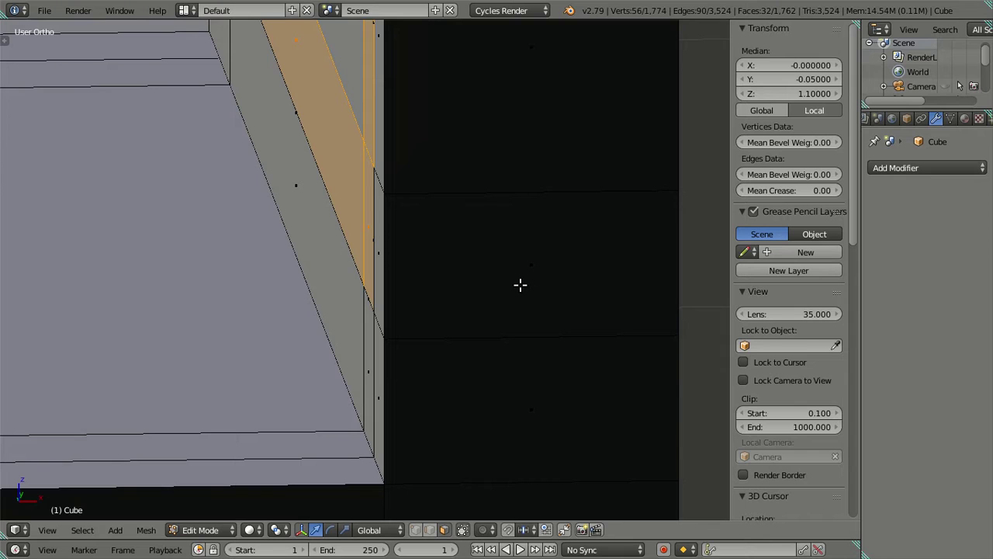
pyautogui.moveTo(520, 284); pyautogui.dragTo(486, 287, button='middle')
pyautogui.press('KP_1')
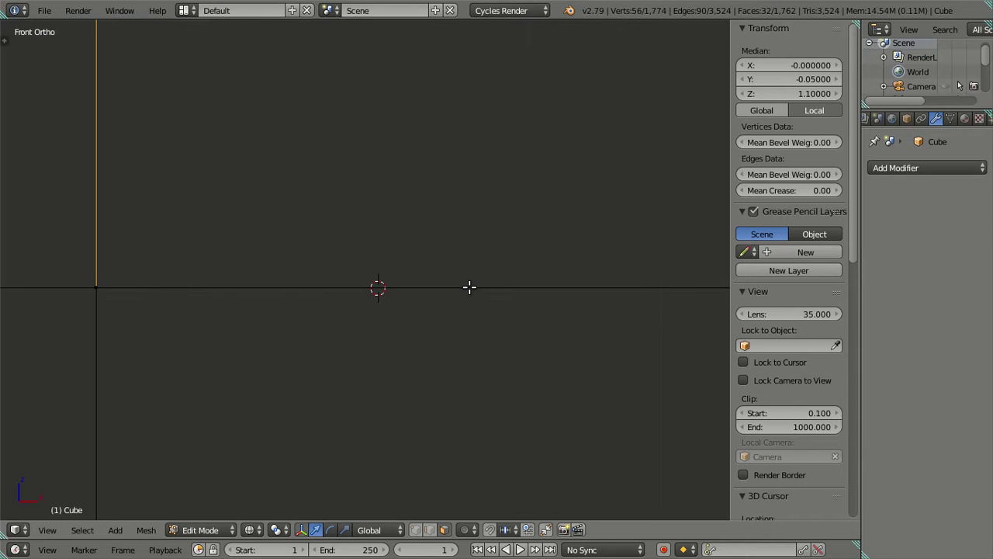
pyautogui.keyDown('shift'); pyautogui.moveTo(469, 287); pyautogui.dragTo(441, 296, button='middle'); pyautogui.keyUp('shift')
# Rescale the faces along X in front view and zoom in on the 3D cursor
pyautogui.press('s')
pyautogui.press('x')
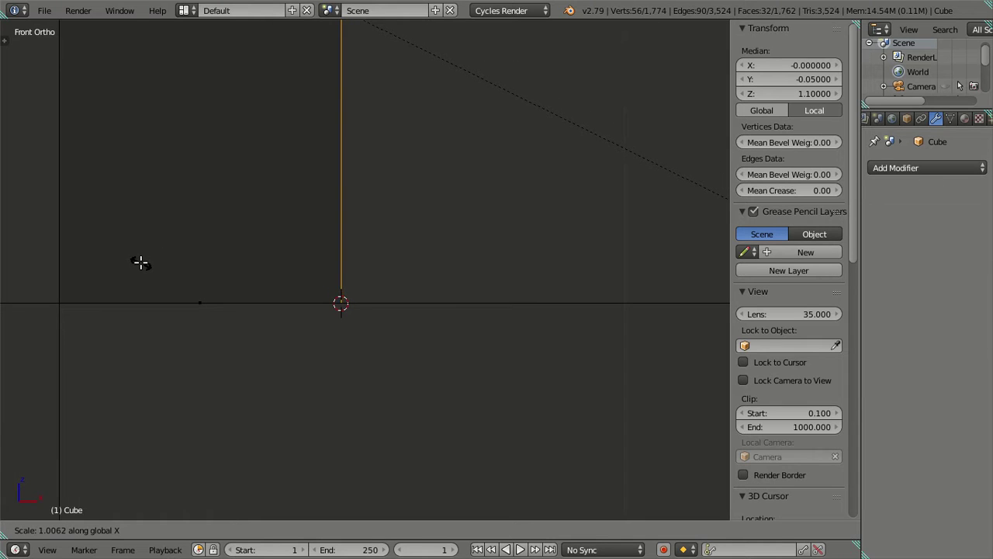
pyautogui.click(233, 240)
pyautogui.scroll(3, 317, 284)
pyautogui.scroll(1, 318, 302)
pyautogui.scroll(3, 314, 326)
pyautogui.moveTo(308, 335)
pyautogui.keyDown('shift'); pyautogui.mouseDown(button='middle')
pyautogui.moveTo(470, 215)
pyautogui.moveTo(320, 263)
pyautogui.mouseUp(button='middle'); pyautogui.keyUp('shift')
pyautogui.scroll(4, 458, 220)
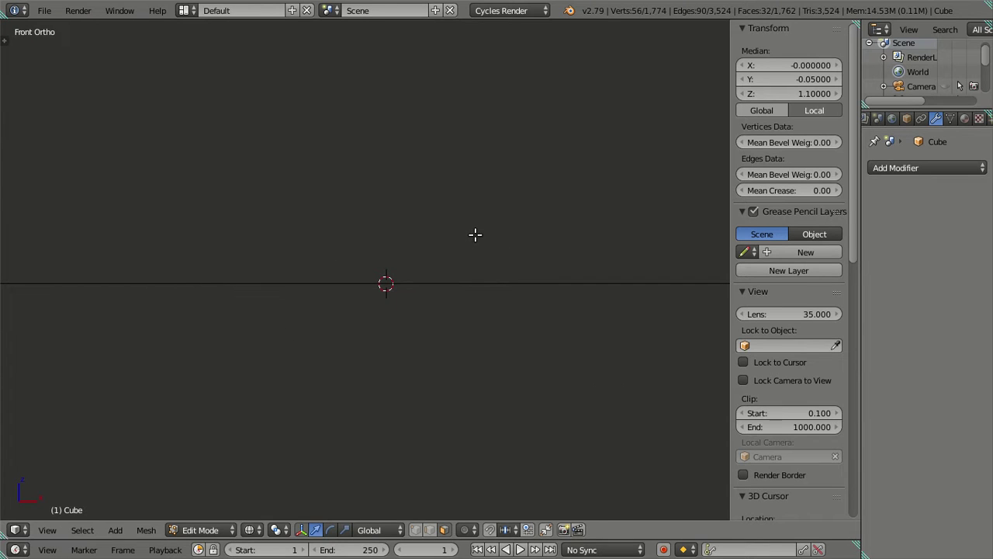
# Scale the side-wall faces along X by exactly 1.00625 to meet the cursor
pyautogui.press('s')
pyautogui.press('x')
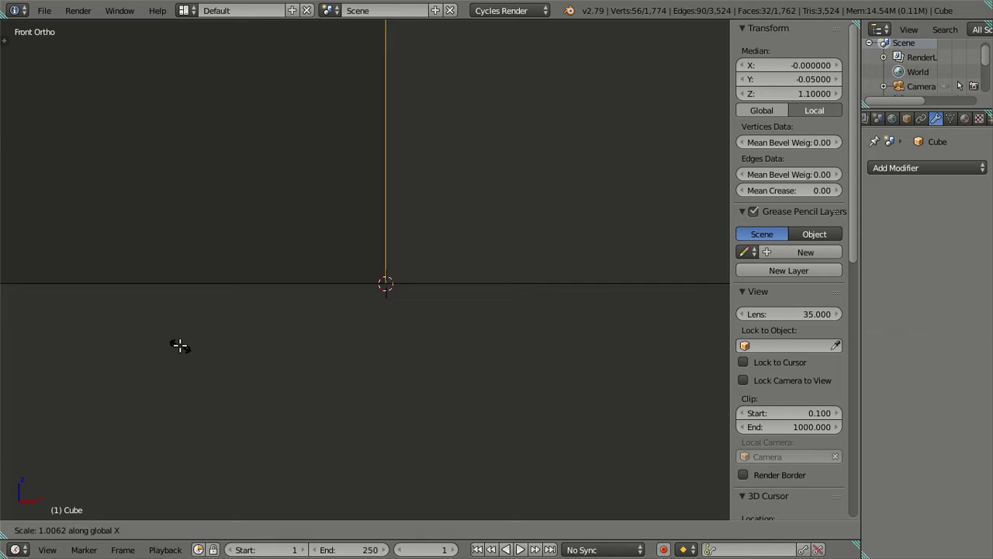
pyautogui.write('1.')
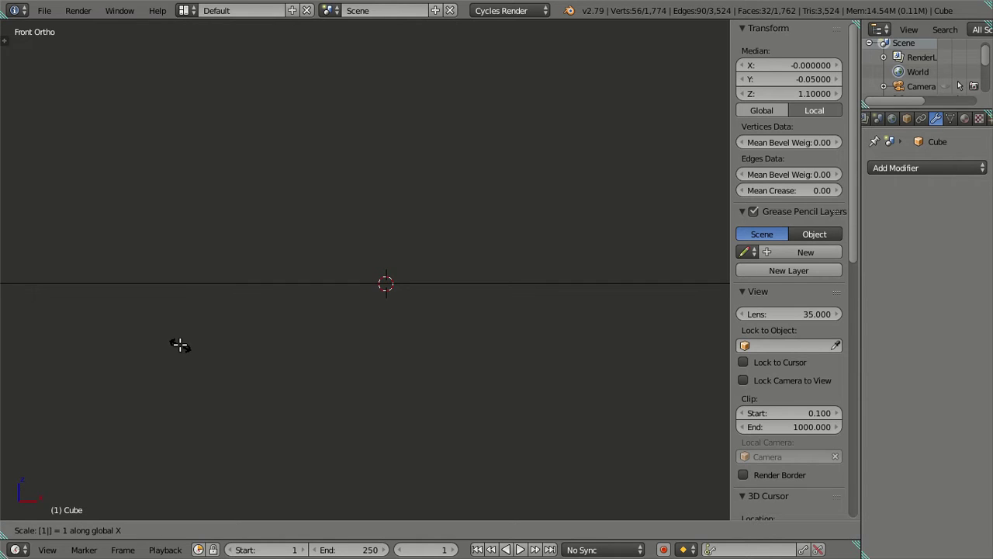
pyautogui.write('0062')
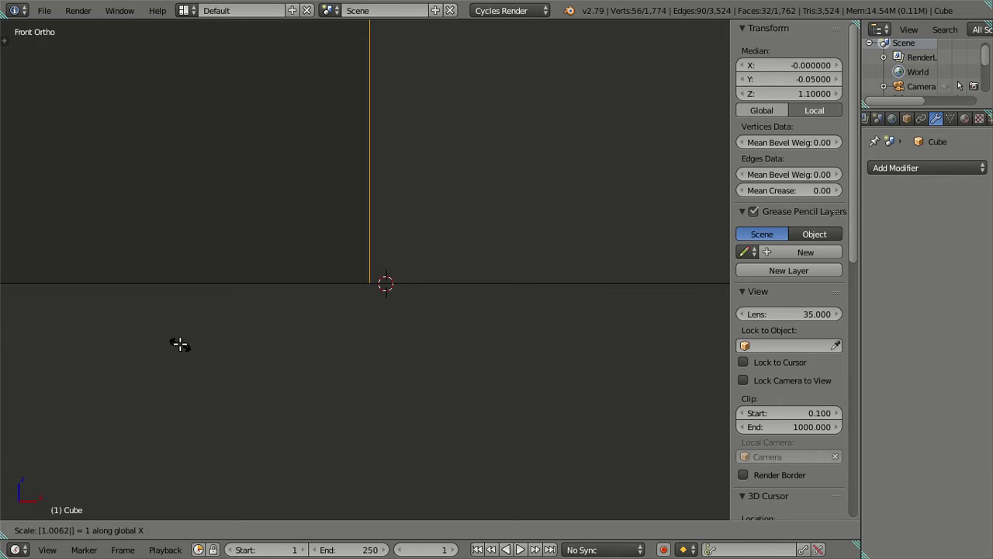
pyautogui.press('BackSpace')
pyautogui.write('3')
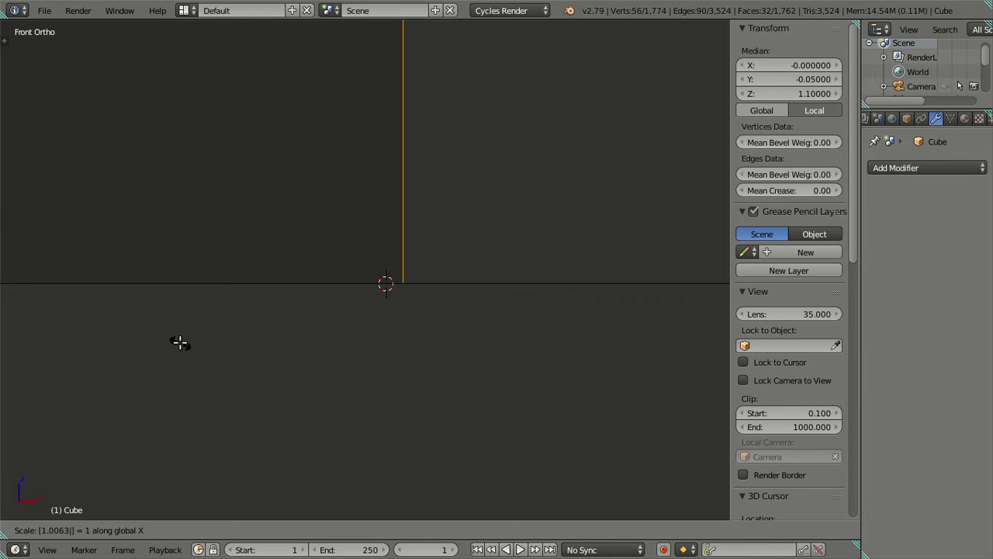
pyautogui.press('BackSpace')
pyautogui.write('25')
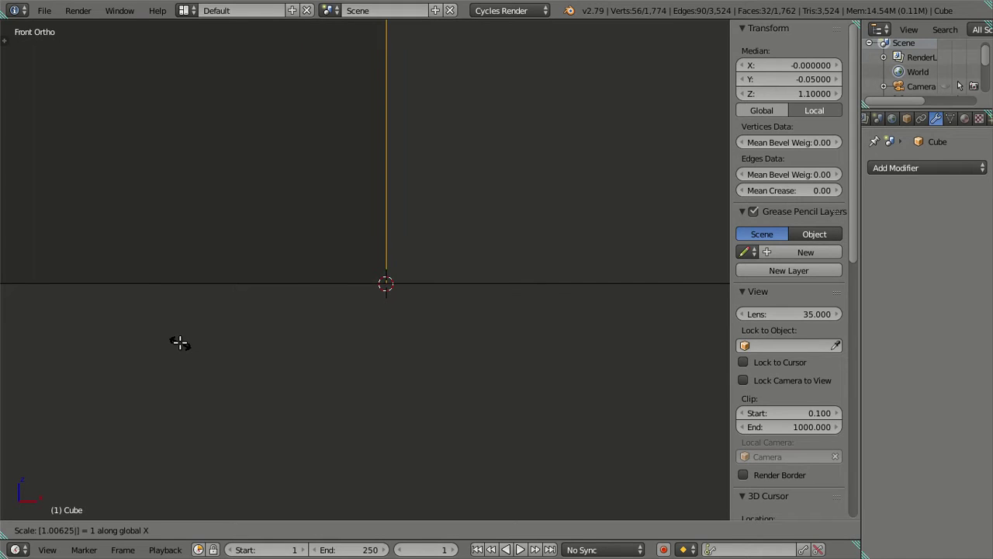
pyautogui.press('Return')
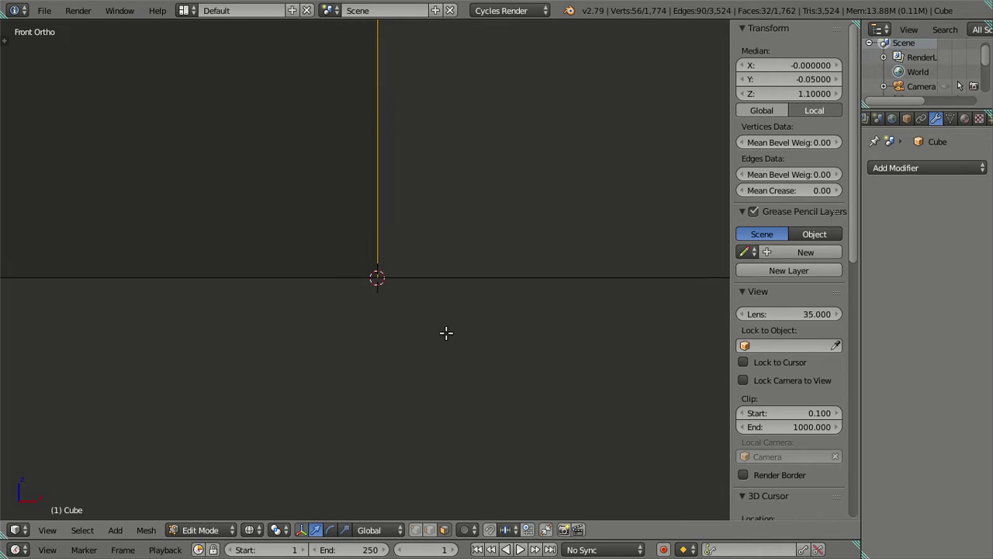
# Deselect the whole mesh and switch the viewport from wireframe to solid shading
pyautogui.scroll(-1, 447, 333)
pyautogui.scroll(-2, 350, 326)
pyautogui.scroll(-2, 348, 323)
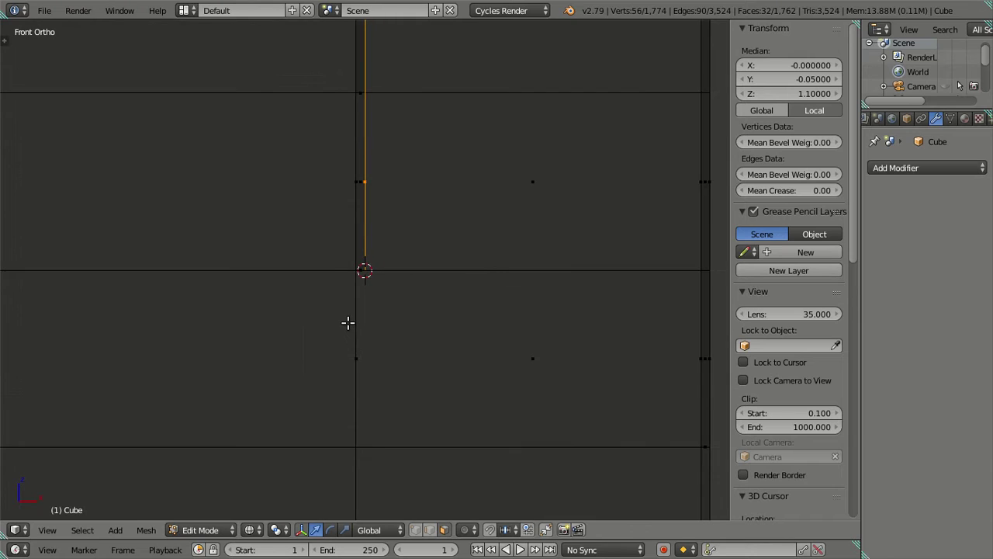
pyautogui.scroll(-3, 348, 321)
pyautogui.scroll(-2, 347, 321)
pyautogui.scroll(1, 344, 328)
pyautogui.press('a')
pyautogui.press('z')
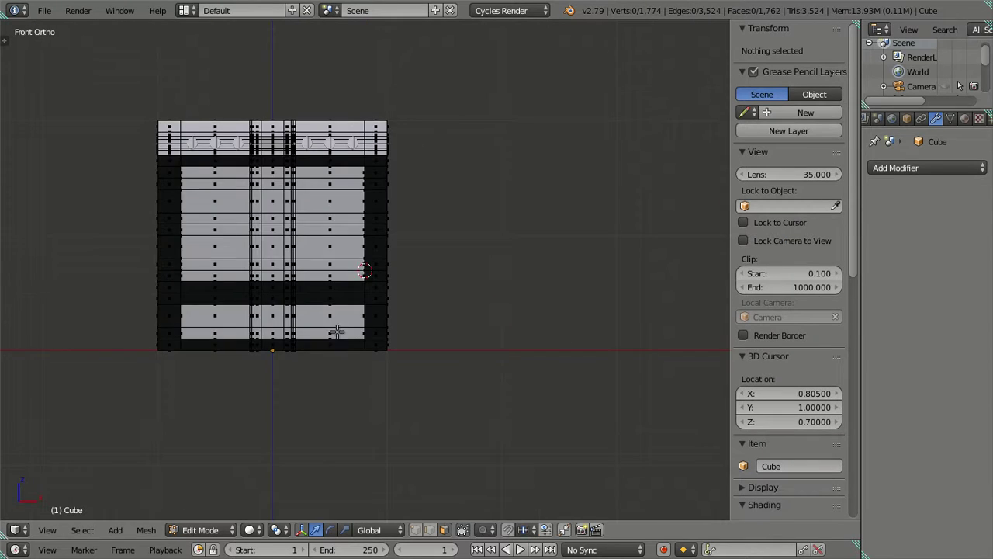
# Change the mesh selection mode, then briefly toggle to object mode and back to edit mode
pyautogui.moveTo(344, 335); pyautogui.dragTo(391, 383, button='middle')
pyautogui.click(426, 532)
pyautogui.moveTo(388, 341)
pyautogui.mouseDown(button='middle')
pyautogui.moveTo(425, 311)
pyautogui.moveTo(382, 316)
pyautogui.moveTo(323, 354)
pyautogui.moveTo(283, 317)
pyautogui.moveTo(329, 310)
pyautogui.mouseUp(button='middle')
pyautogui.press('Tab')
pyautogui.scroll(3, 329, 309)
pyautogui.press('Tab')
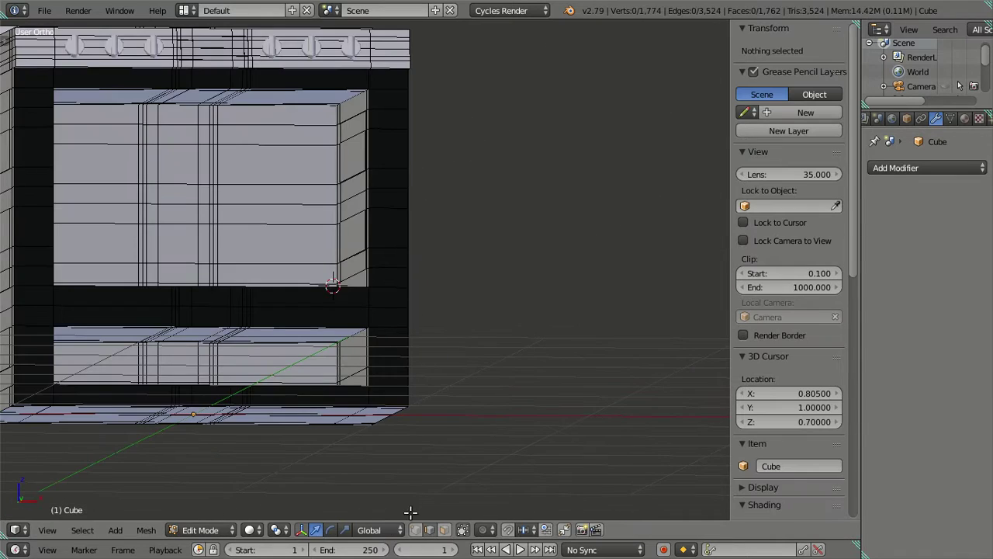
pyautogui.moveTo(388, 357)
pyautogui.mouseDown(button='middle')
pyautogui.moveTo(359, 318)
pyautogui.moveTo(417, 326)
pyautogui.moveTo(353, 348)
pyautogui.moveTo(251, 315)
pyautogui.moveTo(337, 308)
pyautogui.moveTo(344, 339)
pyautogui.moveTo(349, 303)
pyautogui.mouseUp(button='middle')
# Orbit in on the lower compartment and look level into the oven cavity
pyautogui.scroll(3, 412, 266)
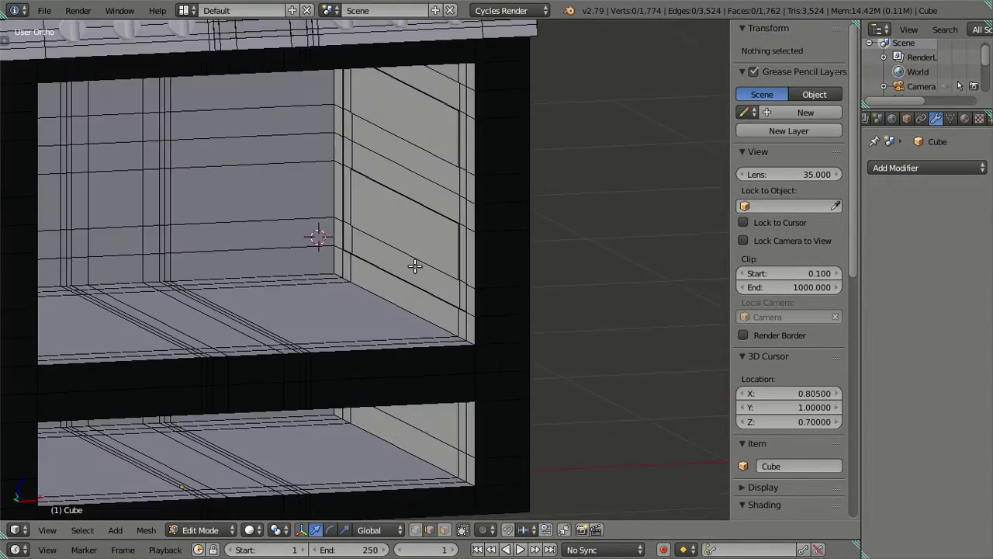
pyautogui.moveTo(412, 266); pyautogui.dragTo(477, 324, button='middle')
pyautogui.scroll(3, 462, 267)
pyautogui.moveTo(462, 266)
pyautogui.mouseDown(button='middle')
pyautogui.moveTo(483, 284)
pyautogui.moveTo(469, 331)
pyautogui.mouseUp(button='middle')
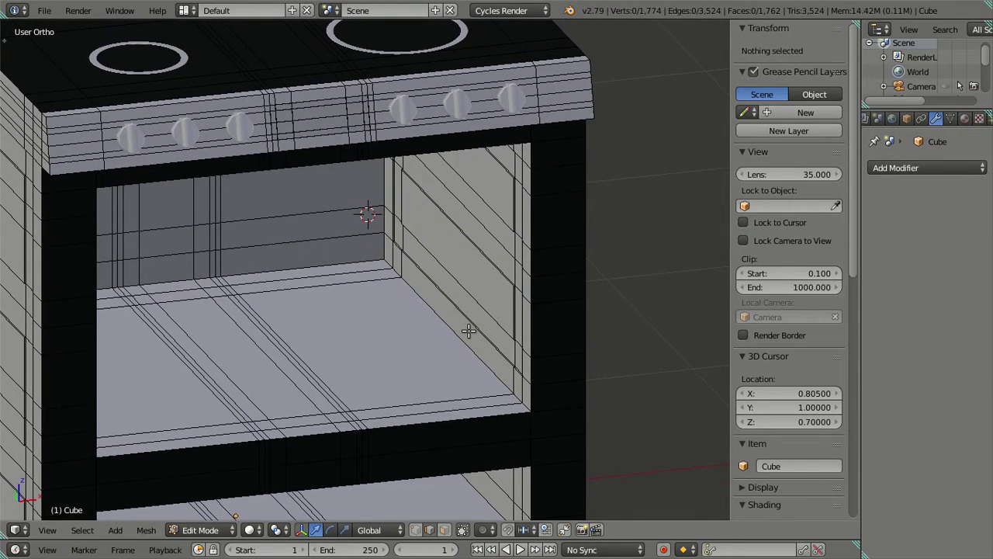
pyautogui.moveTo(469, 330); pyautogui.dragTo(459, 335, button='middle')
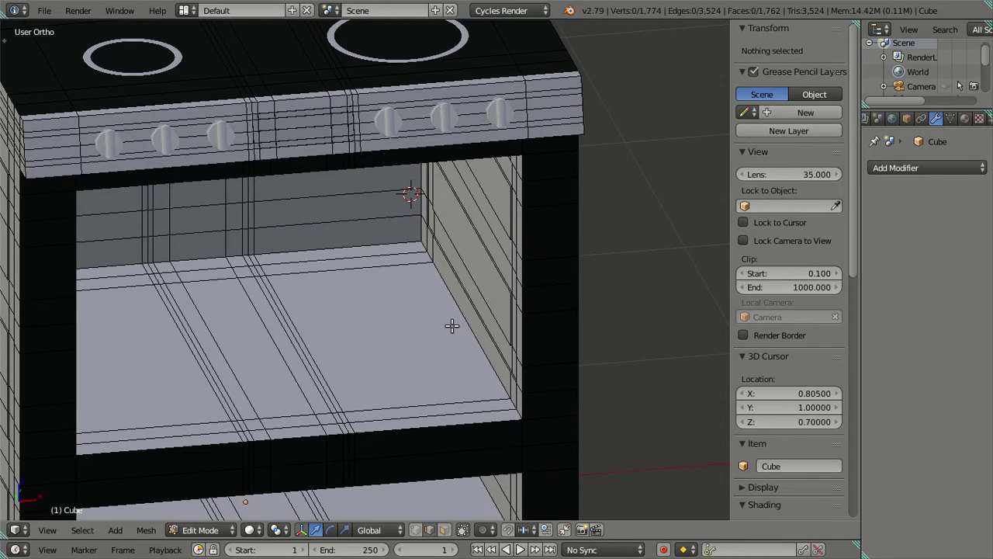
pyautogui.moveTo(451, 321)
pyautogui.mouseDown(button='middle')
pyautogui.moveTo(465, 315)
pyautogui.moveTo(402, 326)
pyautogui.mouseUp(button='middle')
pyautogui.scroll(-1, 351, 306)
pyautogui.scroll(-1, 342, 307)
pyautogui.scroll(-1, 376, 307)
# Bring the oven front to a near-front view and select an edge inside the cavity
pyautogui.moveTo(375, 308)
pyautogui.mouseDown(button='middle')
pyautogui.moveTo(325, 312)
pyautogui.moveTo(333, 306)
pyautogui.moveTo(344, 313)
pyautogui.moveTo(336, 323)
pyautogui.moveTo(315, 320)
pyautogui.mouseUp(button='middle')
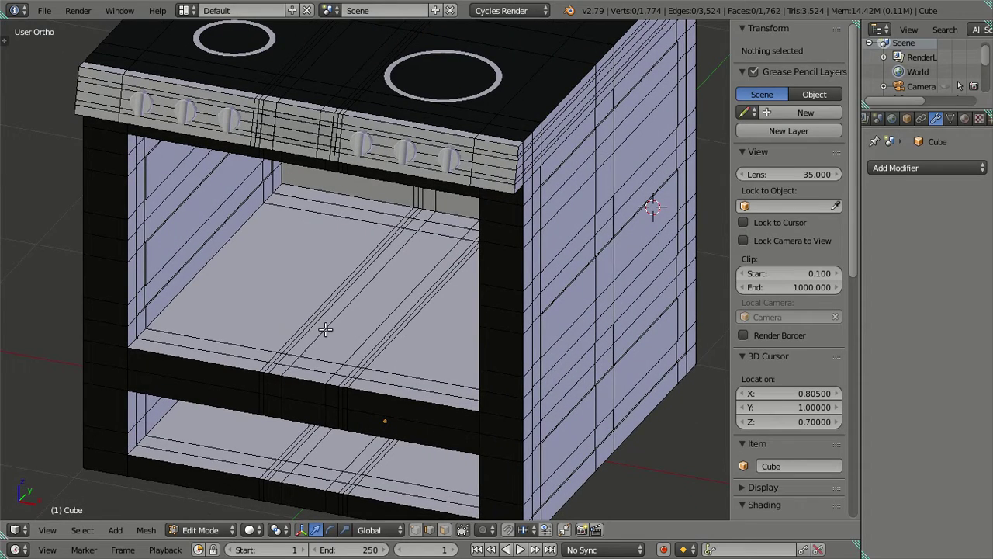
pyautogui.moveTo(332, 327); pyautogui.dragTo(339, 308, button='middle')
pyautogui.scroll(1, 417, 247)
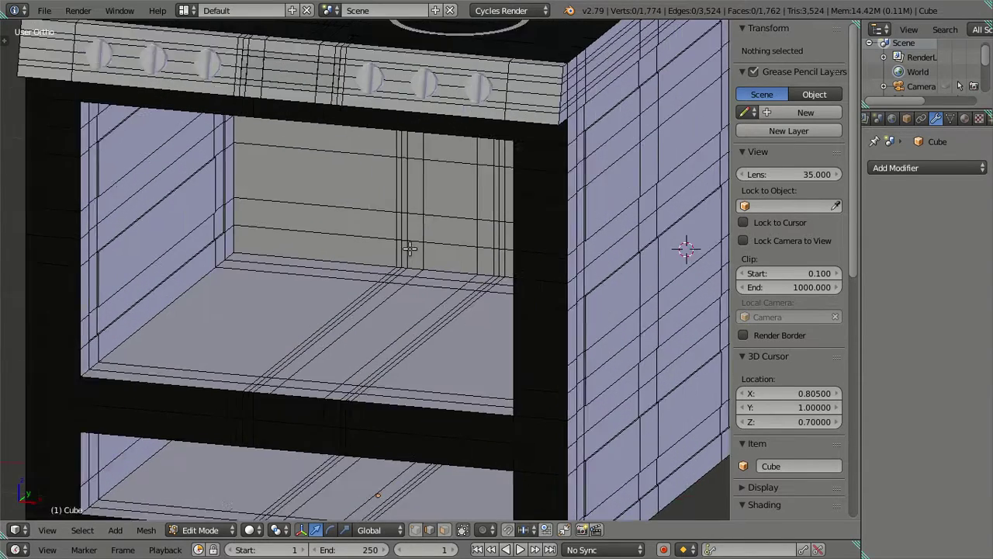
pyautogui.scroll(1, 419, 237)
pyautogui.scroll(-2, 363, 252)
pyautogui.scroll(-2, 395, 299)
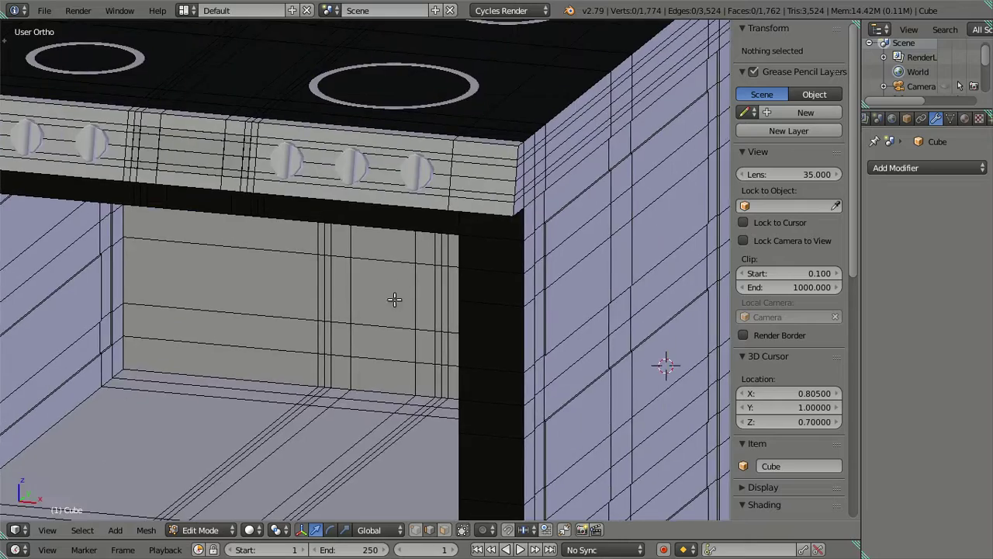
pyautogui.scroll(-2, 373, 350)
pyautogui.scroll(2, 388, 274)
pyautogui.moveTo(373, 350)
pyautogui.mouseDown(button='middle')
pyautogui.moveTo(388, 274)
pyautogui.moveTo(439, 277)
pyautogui.moveTo(352, 286)
pyautogui.mouseUp(button='middle')
pyautogui.rightClick(353, 287)
# Snap the 3D cursor to the selected edge, deselect all and add a test circle there
pyautogui.hotkey('shift', 's')
pyautogui.click(364, 287)
pyautogui.press('a')
pyautogui.press('t')
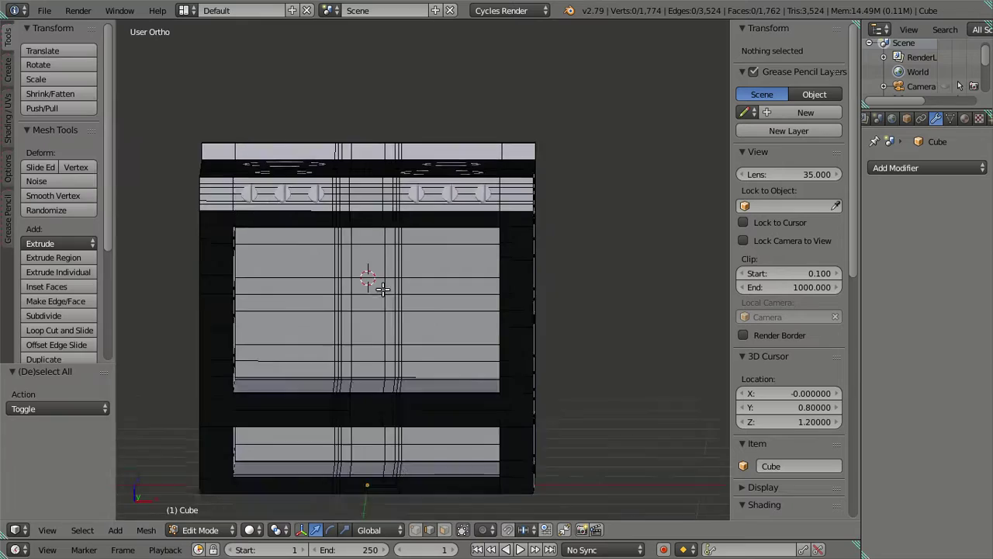
pyautogui.scroll(2, 439, 290)
pyautogui.hotkey('shift', 'a')
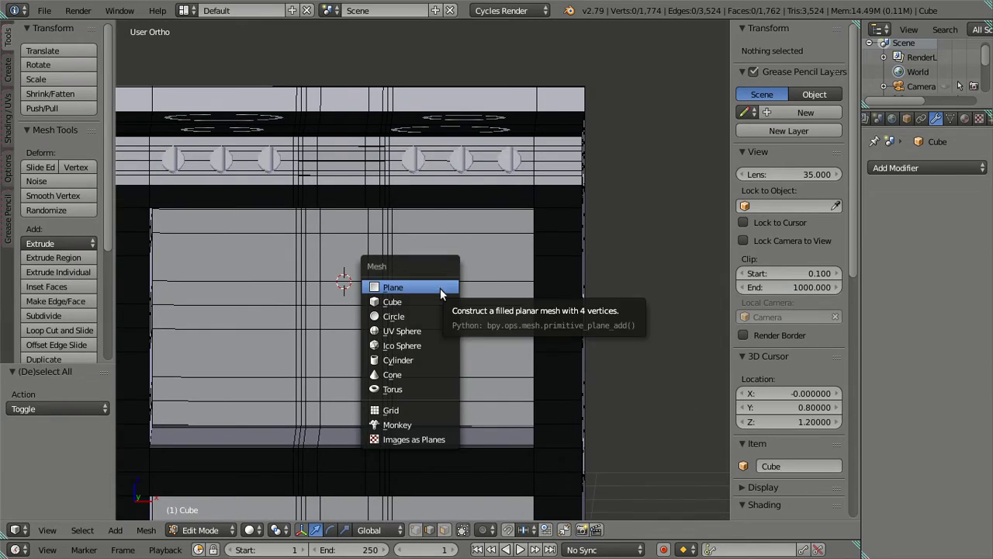
pyautogui.click(439, 315)
# Shrink the test circle to 0.1 in wireframe view, then undo the scaling
pyautogui.moveTo(438, 315)
pyautogui.mouseDown(button='middle')
pyautogui.moveTo(395, 318)
pyautogui.moveTo(530, 318)
pyautogui.mouseUp(button='middle')
pyautogui.press('z')
pyautogui.write('s.1')
pyautogui.press('Return')
pyautogui.moveTo(421, 250); pyautogui.dragTo(403, 217, button='middle')
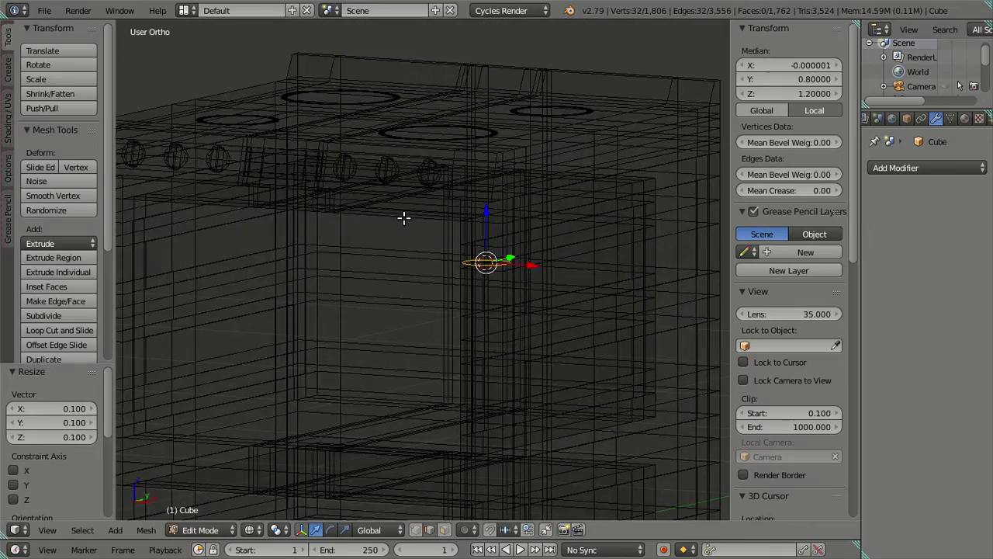
pyautogui.moveTo(534, 270); pyautogui.dragTo(517, 277, button='middle')
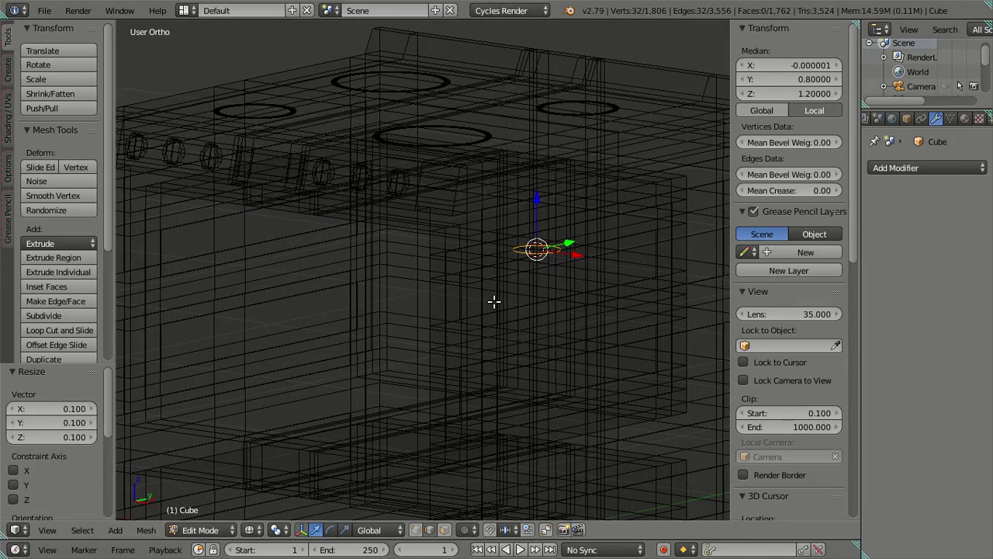
pyautogui.hotkey('ctrl', 'z')
# Delete the test circle by dissolving its edges and removing its vertices
pyautogui.scroll(-3, 494, 300)
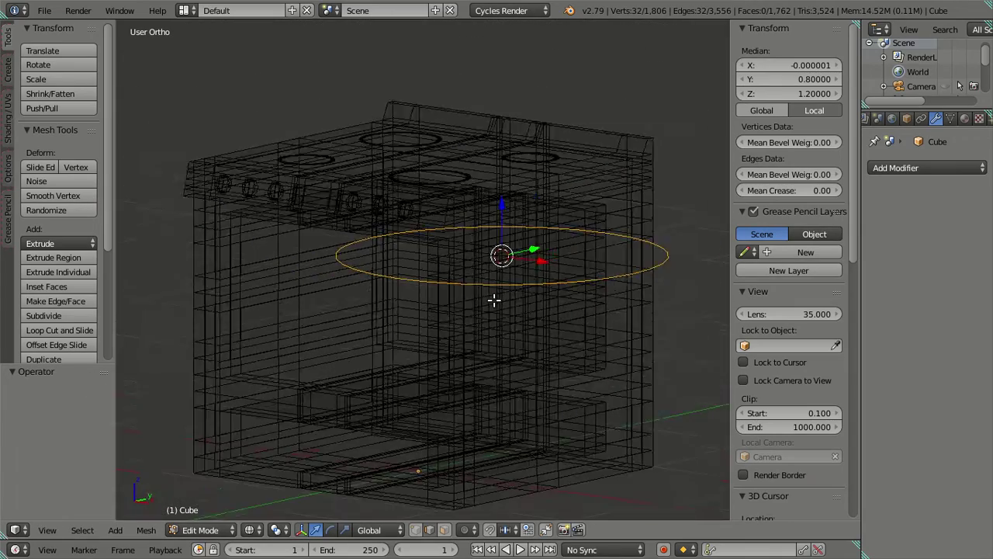
pyautogui.scroll(-2, 494, 300)
pyautogui.press('x')
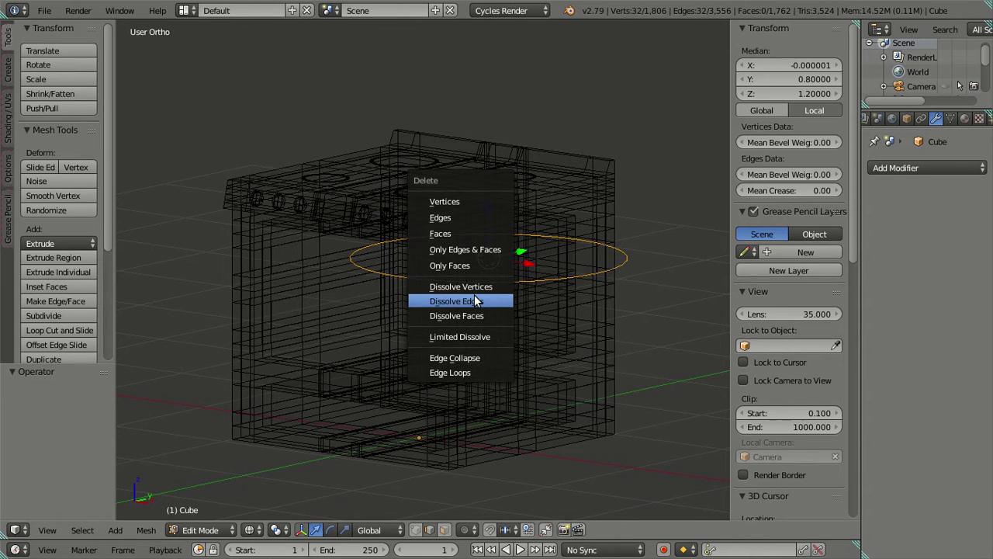
pyautogui.click(473, 301)
pyautogui.press('z')
pyautogui.press('z')
pyautogui.press('x')
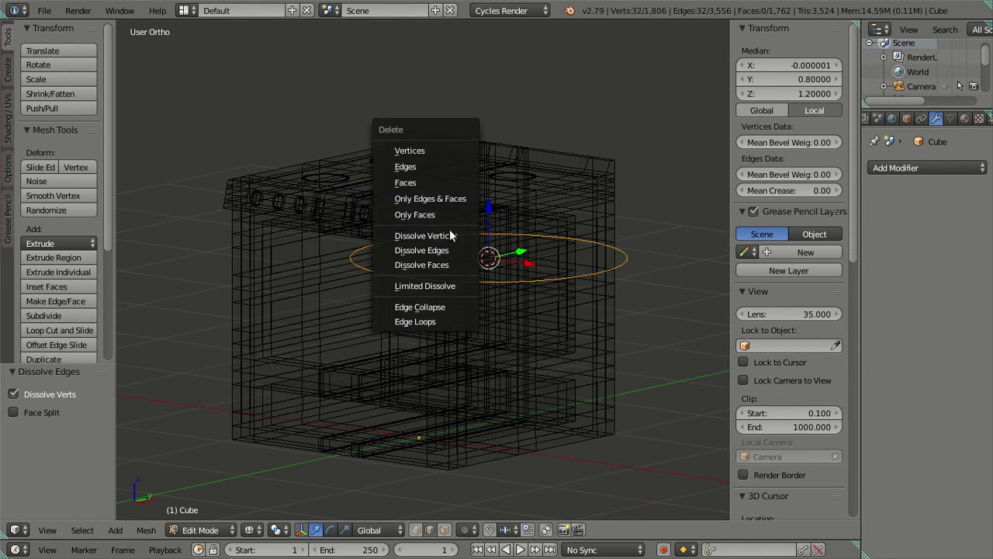
pyautogui.click(425, 150)
# Add a fresh 32-vertex circle at the 3D cursor
pyautogui.moveTo(415, 224); pyautogui.dragTo(477, 259, button='middle')
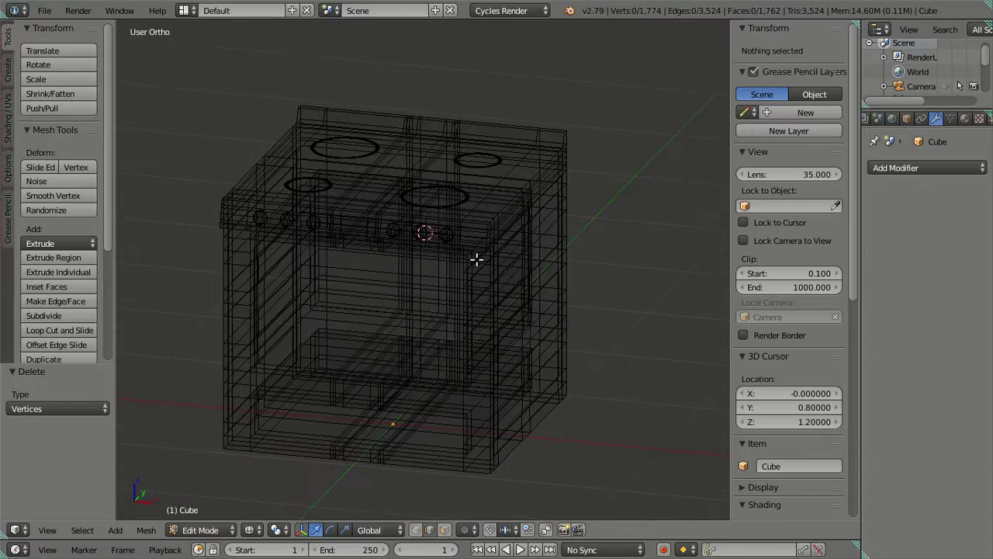
pyautogui.hotkey('shift', 'a')
pyautogui.click(502, 273)
# Set the new circle's vertex count to 10 in the Add Circle panel
pyautogui.moveTo(463, 292); pyautogui.dragTo(470, 261, button='middle')
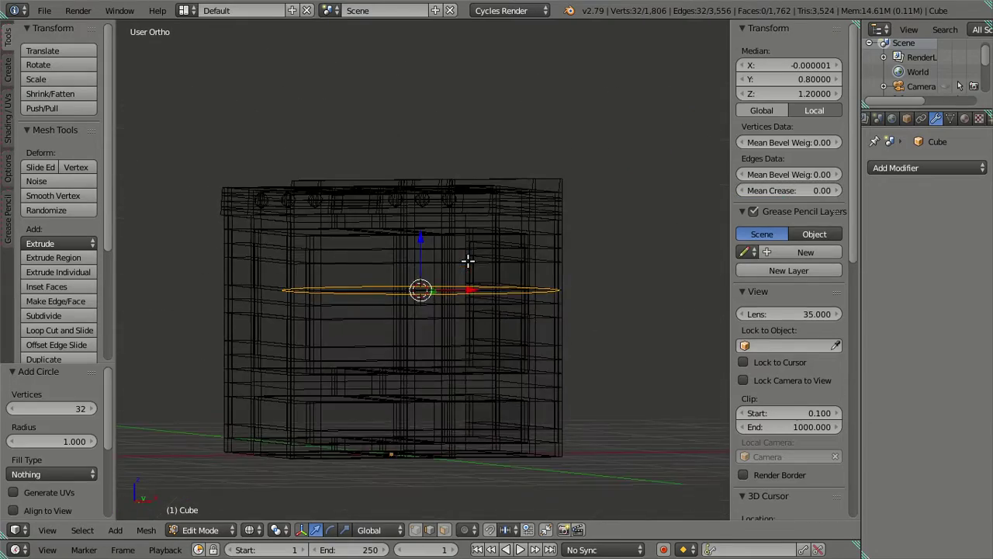
pyautogui.scroll(3, 434, 294)
pyautogui.moveTo(406, 328)
pyautogui.mouseDown(button='middle')
pyautogui.moveTo(396, 353)
pyautogui.moveTo(375, 355)
pyautogui.mouseUp(button='middle')
pyautogui.scroll(-2, 374, 354)
pyautogui.click(75, 409)
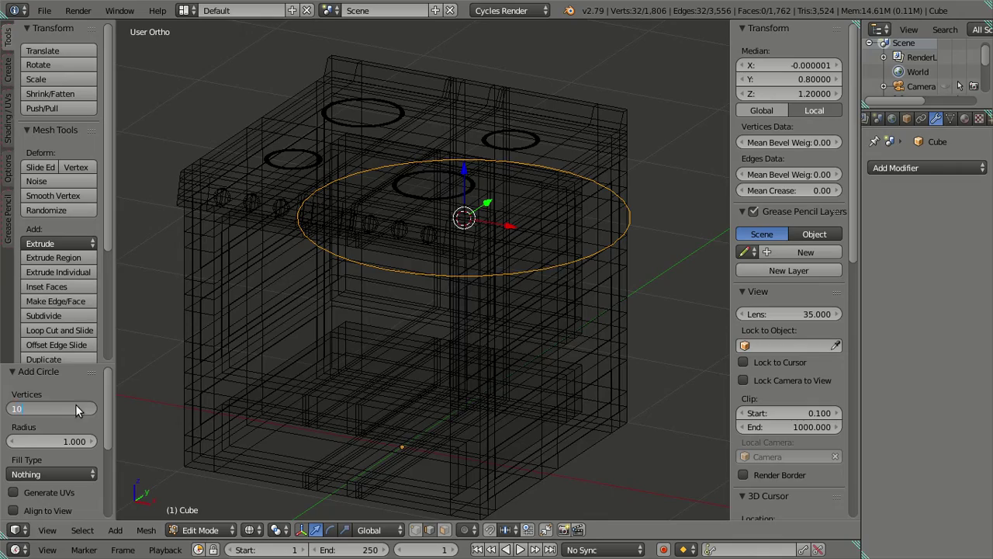
pyautogui.press('Return')
# Scale the circle down to 0.1 of its size
pyautogui.moveTo(244, 381); pyautogui.dragTo(249, 396, button='middle')
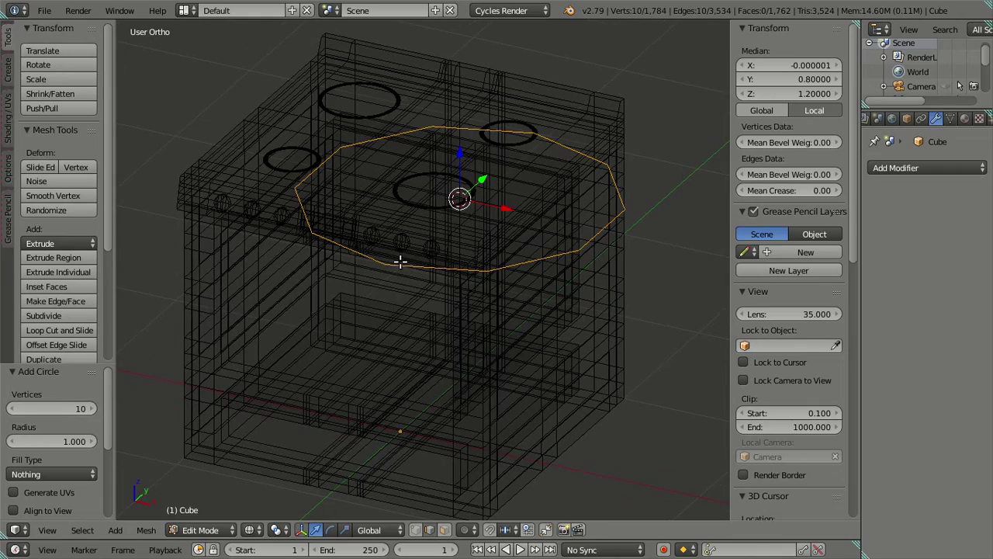
pyautogui.moveTo(405, 259)
pyautogui.mouseDown(button='middle')
pyautogui.moveTo(441, 295)
pyautogui.moveTo(430, 313)
pyautogui.moveTo(344, 290)
pyautogui.moveTo(430, 293)
pyautogui.moveTo(430, 277)
pyautogui.moveTo(554, 286)
pyautogui.mouseUp(button='middle')
pyautogui.write('s')
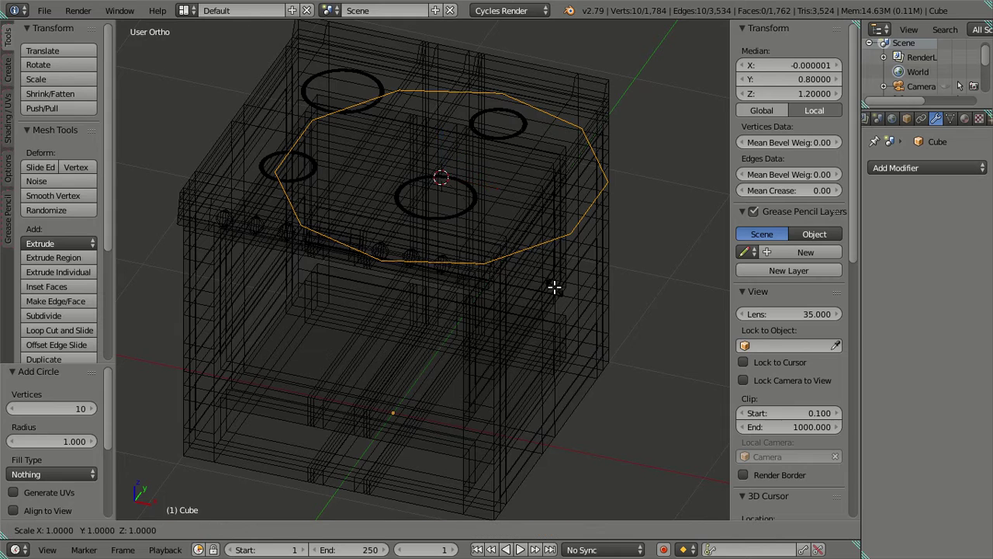
pyautogui.write('1')
pyautogui.press('Return')
pyautogui.write('s.1')
pyautogui.press('Return')
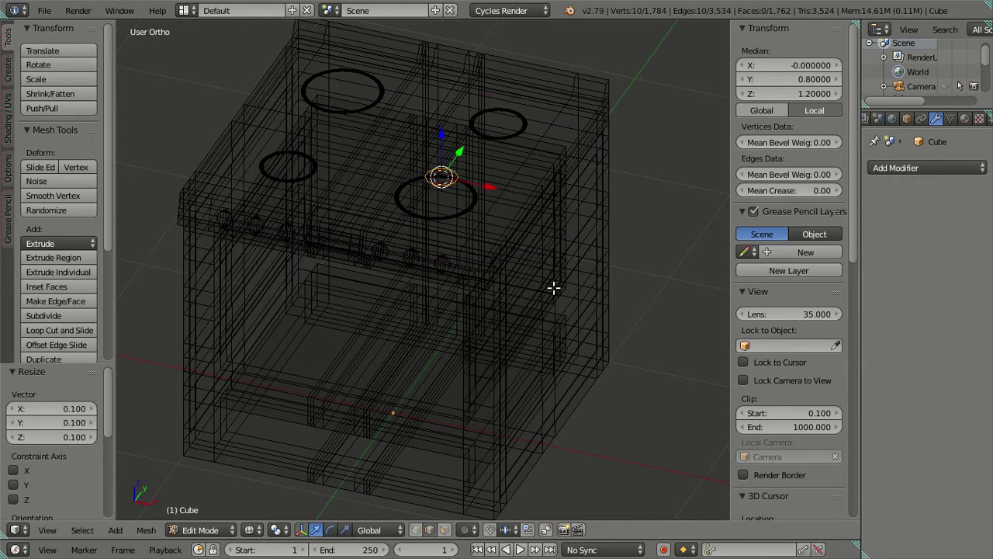
# Rotate the circle 90° about the X axis
pyautogui.scroll(1, 516, 271)
pyautogui.moveTo(595, 257); pyautogui.dragTo(555, 270, button='middle')
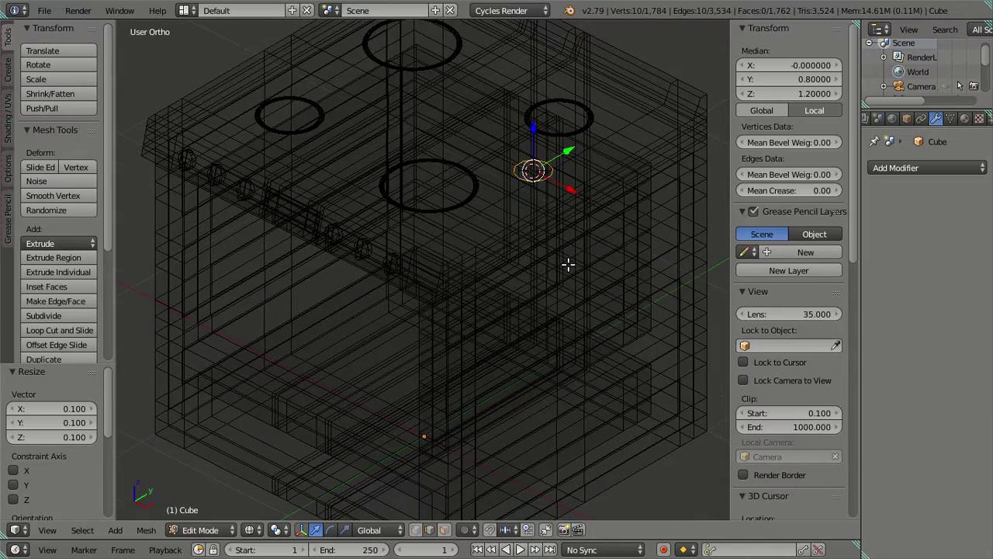
pyautogui.write('rx90')
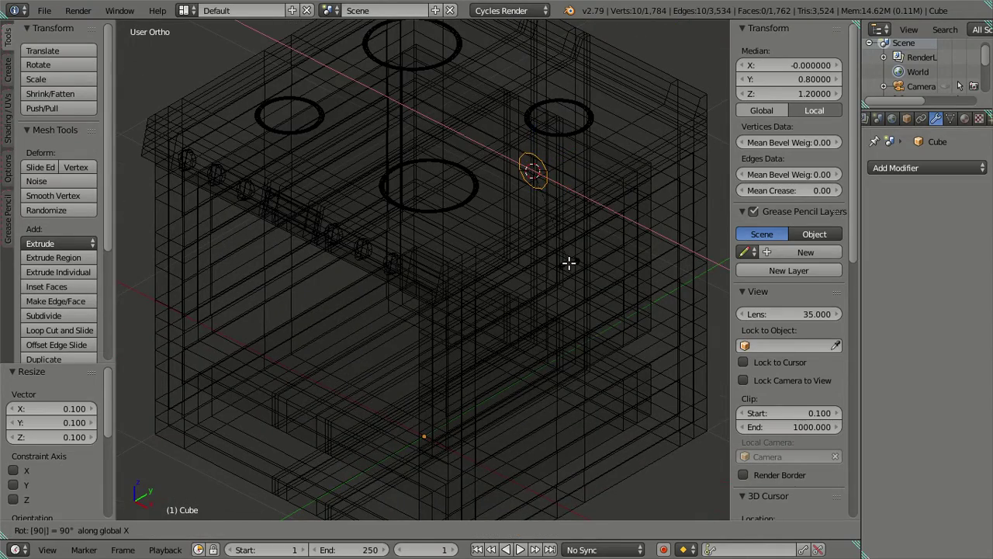
pyautogui.press('Return')
# Hide the tool shelf and center the circle in a front orthographic wireframe view
pyautogui.moveTo(528, 268)
pyautogui.mouseDown(button='middle')
pyautogui.moveTo(519, 243)
pyautogui.moveTo(536, 207)
pyautogui.moveTo(387, 280)
pyautogui.moveTo(499, 284)
pyautogui.mouseUp(button='middle')
pyautogui.press('t')
pyautogui.press('z')
pyautogui.scroll(5, 481, 248)
pyautogui.scroll(3, 499, 287)
pyautogui.press('z')
pyautogui.press('KP_1')
pyautogui.scroll(2, 498, 286)
pyautogui.keyDown('shift'); pyautogui.moveTo(513, 342); pyautogui.dragTo(496, 264, button='middle'); pyautogui.keyUp('shift')
# Run a typed scale on the circle, then return to solid shading in a three-quarter view
pyautogui.press('s')
pyautogui.press('0')
pyautogui.press('Return')
pyautogui.scroll(-5, 484, 279)
pyautogui.press('z')
pyautogui.moveTo(448, 293)
pyautogui.mouseDown(button='middle')
pyautogui.moveTo(466, 299)
pyautogui.moveTo(375, 273)
pyautogui.moveTo(328, 287)
pyautogui.moveTo(350, 290)
pyautogui.moveTo(321, 288)
pyautogui.moveTo(323, 319)
pyautogui.moveTo(295, 297)
pyautogui.moveTo(176, 288)
pyautogui.moveTo(177, 268)
pyautogui.moveTo(173, 289)
pyautogui.mouseUp(button='middle')
pyautogui.scroll(5, 432, 289)
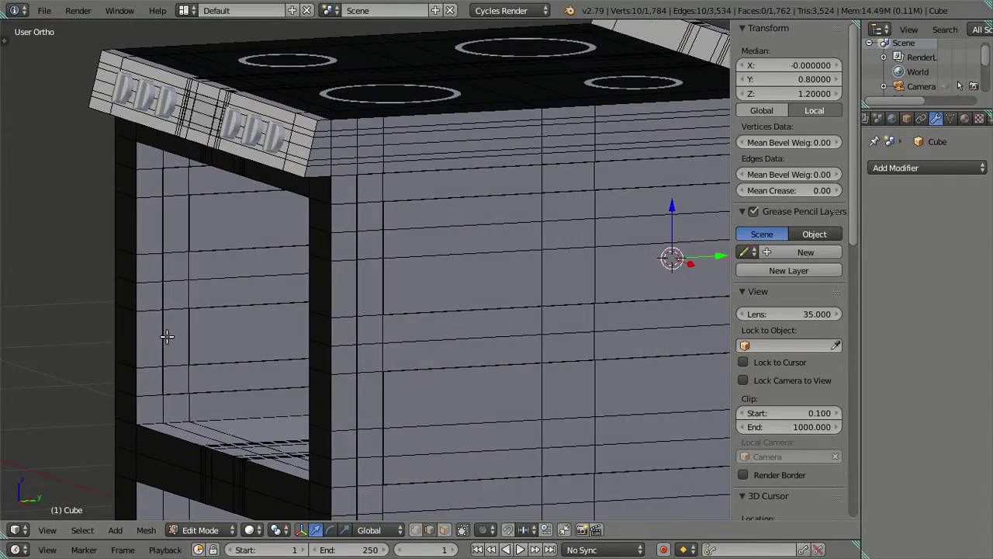
# Select an edge at the oven's front and read its Y position of -0.8
pyautogui.rightClick(164, 408)
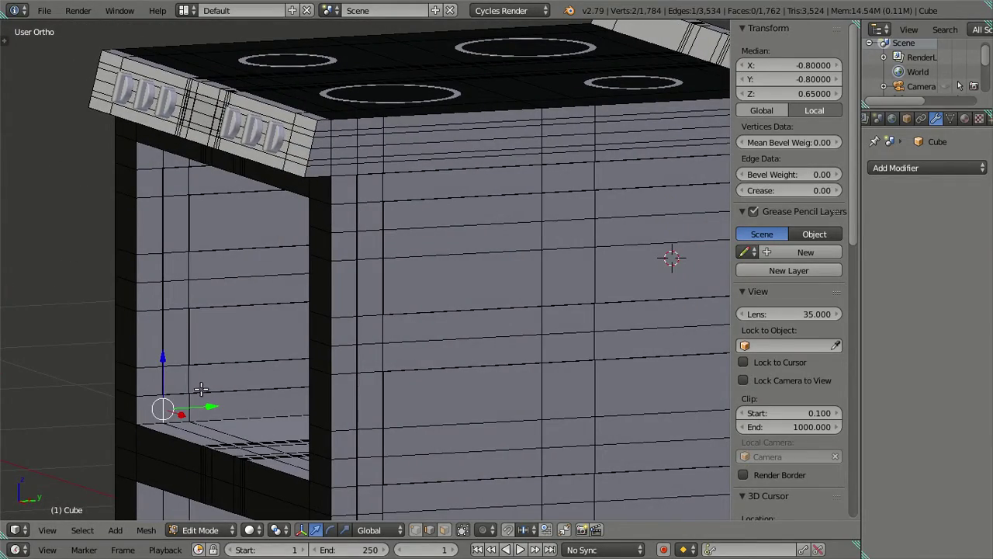
pyautogui.click(788, 78)
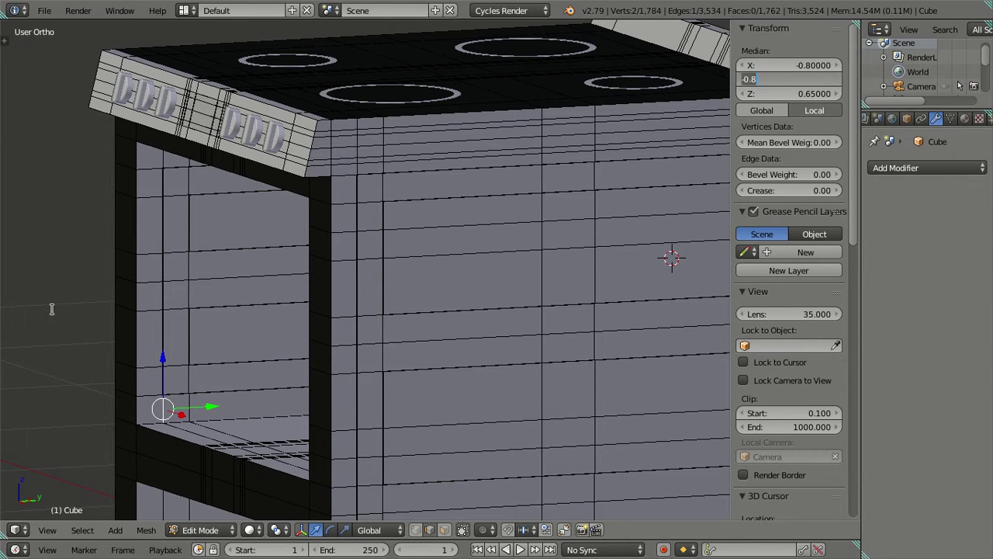
pyautogui.press('Return')
pyautogui.press('z')
pyautogui.moveTo(268, 290); pyautogui.dragTo(363, 304, button='middle')
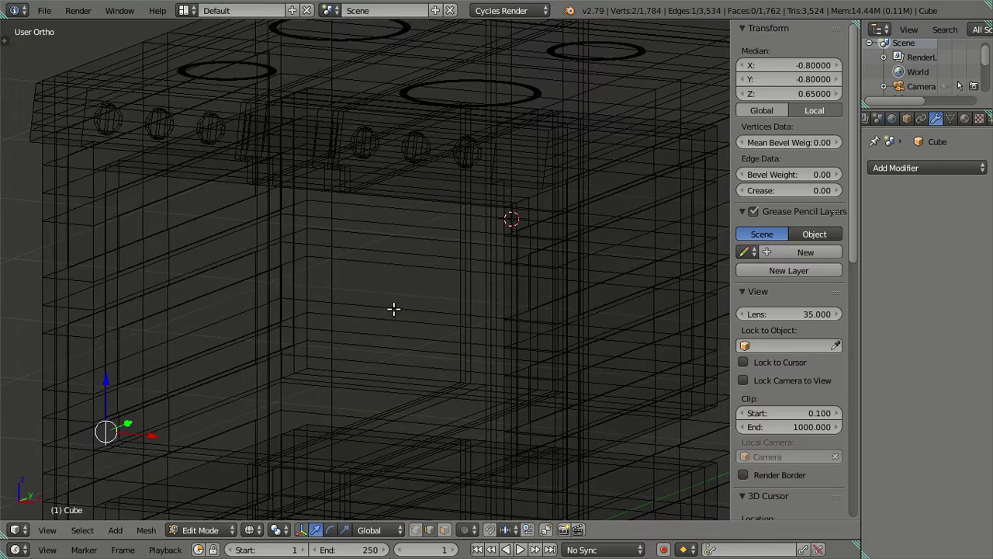
# Reselect the 10-sided circle, extrude it and set the extruded ring to Y -0.8
pyautogui.hotkey('ctrl', 'z')
pyautogui.moveTo(533, 263); pyautogui.dragTo(531, 261, button='middle')
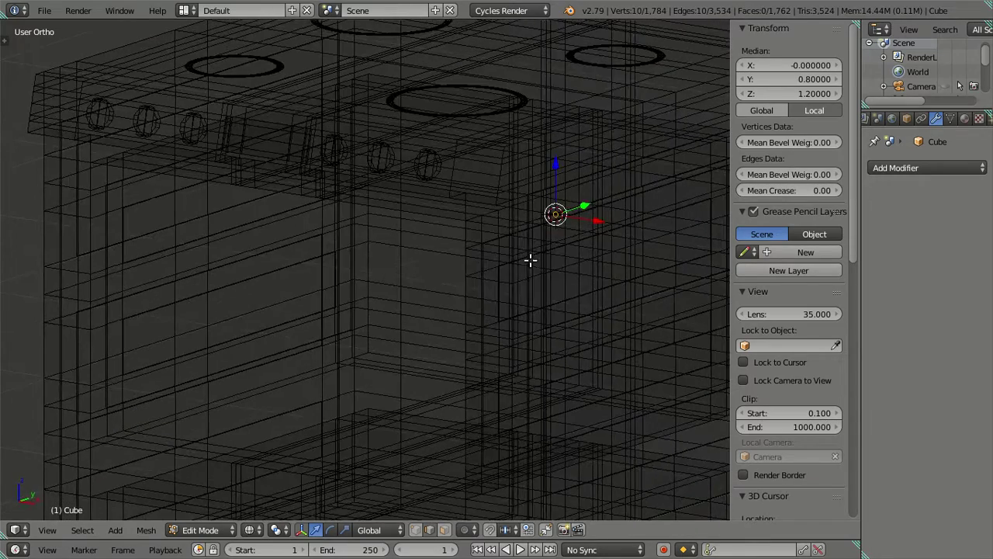
pyautogui.press('e')
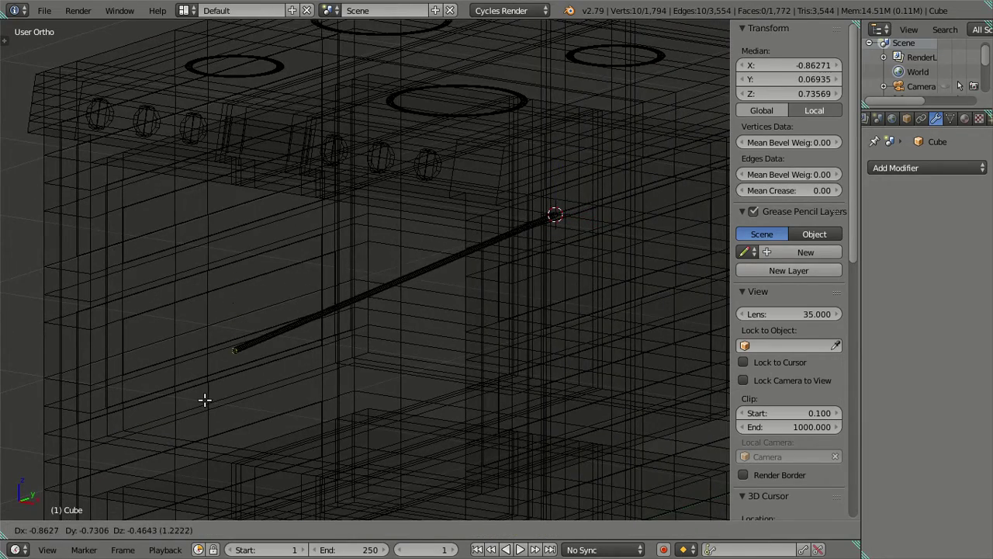
pyautogui.rightClick(204, 400)
pyautogui.press('g')
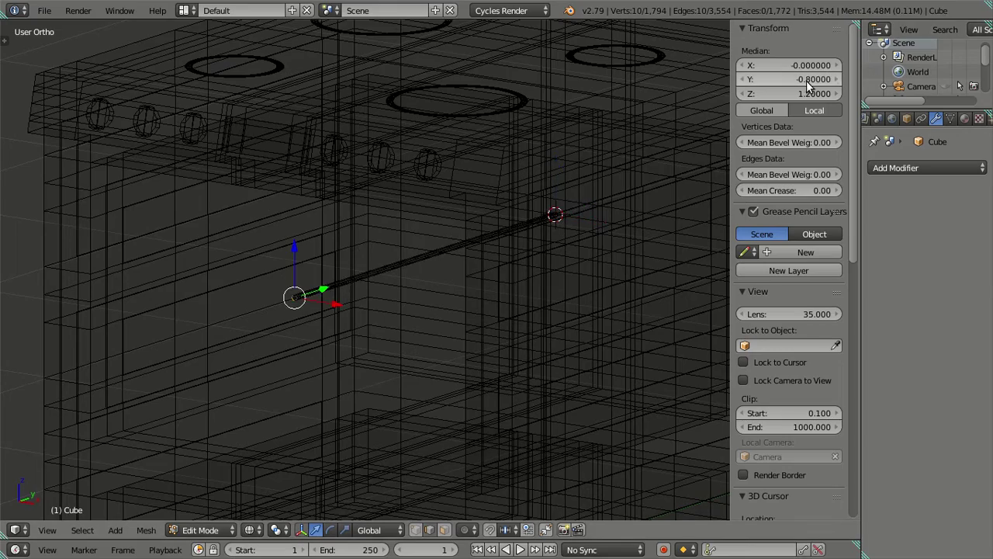
pyautogui.click(279, 248)
pyautogui.press('a')
# Deselect everything and view the new rod from a raised three-quarter angle
pyautogui.press('z')
pyautogui.moveTo(280, 248); pyautogui.dragTo(372, 288, button='middle')
pyautogui.scroll(2, 432, 274)
pyautogui.moveTo(431, 274)
pyautogui.mouseDown(button='middle')
pyautogui.moveTo(437, 290)
pyautogui.moveTo(517, 270)
pyautogui.moveTo(432, 288)
pyautogui.moveTo(414, 274)
pyautogui.mouseUp(button='middle')
# Pick a rod edge and select the whole linked rod
pyautogui.press('KP_1')
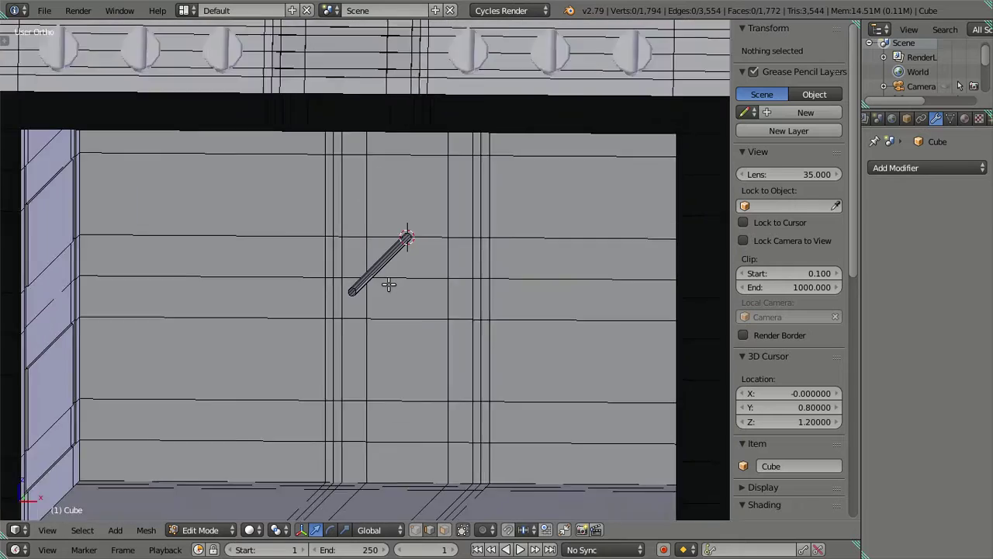
pyautogui.scroll(2, 388, 264)
pyautogui.rightClick(388, 263)
pyautogui.scroll(1, 383, 258)
pyautogui.scroll(-3, 383, 258)
pyautogui.moveTo(383, 258); pyautogui.dragTo(415, 300, button='middle')
pyautogui.scroll(2, 415, 300)
pyautogui.rightClick(381, 289)
pyautogui.press('l')
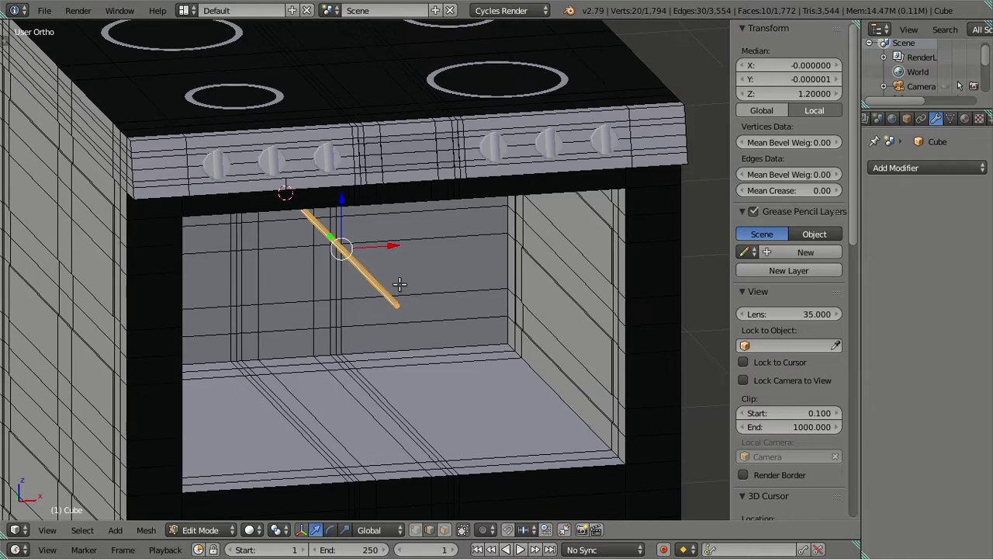
pyautogui.moveTo(399, 288); pyautogui.dragTo(388, 289, button='middle')
pyautogui.scroll(3, 388, 289)
pyautogui.scroll(2, 430, 288)
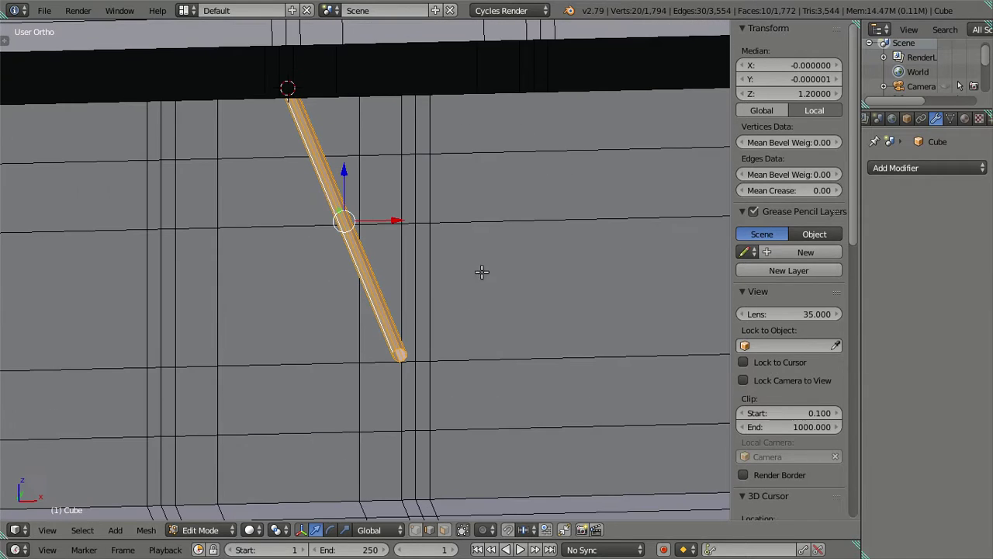
# Scale the rod by 0.75 along X and 0.75 along Z, then deselect it
pyautogui.write('sx')
pyautogui.write('.')
pyautogui.write('75')
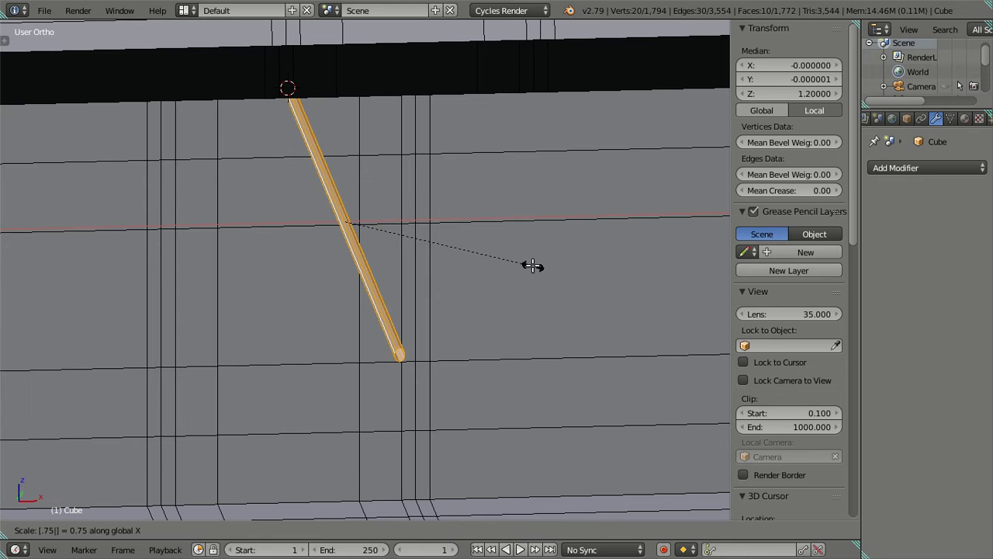
pyautogui.press('Return')
pyautogui.write('sz')
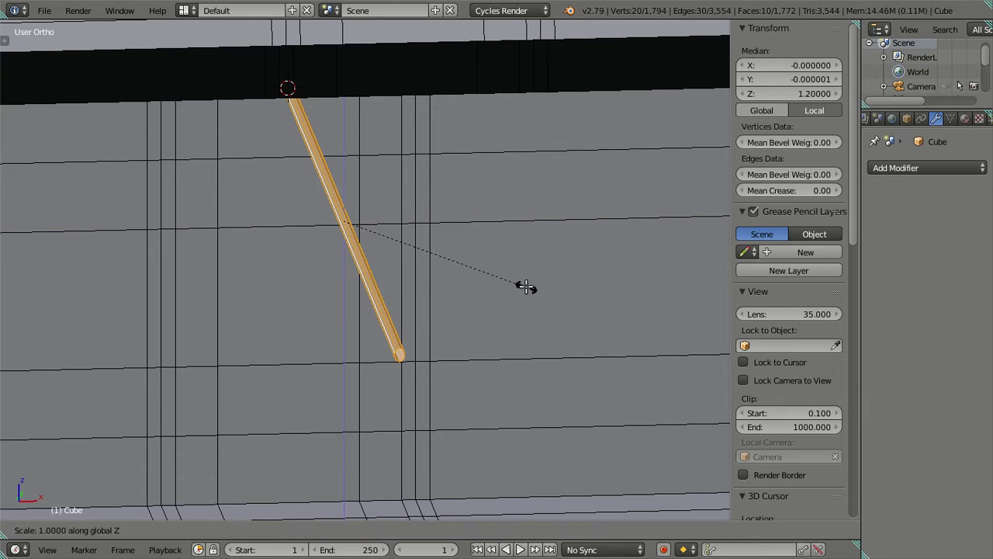
pyautogui.write('.75')
pyautogui.press('Return')
pyautogui.scroll(-5, 486, 284)
pyautogui.press('a')
pyautogui.moveTo(443, 284)
pyautogui.mouseDown(button='middle')
pyautogui.moveTo(456, 293)
pyautogui.moveTo(473, 259)
pyautogui.moveTo(417, 262)
pyautogui.moveTo(381, 281)
pyautogui.moveTo(365, 318)
pyautogui.moveTo(406, 302)
pyautogui.moveTo(450, 303)
pyautogui.moveTo(380, 314)
pyautogui.moveTo(343, 305)
pyautogui.moveTo(388, 290)
pyautogui.moveTo(412, 295)
pyautogui.moveTo(443, 277)
pyautogui.moveTo(379, 295)
pyautogui.moveTo(404, 282)
pyautogui.mouseUp(button='middle')
pyautogui.scroll(4, 381, 281)
pyautogui.moveTo(404, 278); pyautogui.dragTo(386, 297, button='middle')
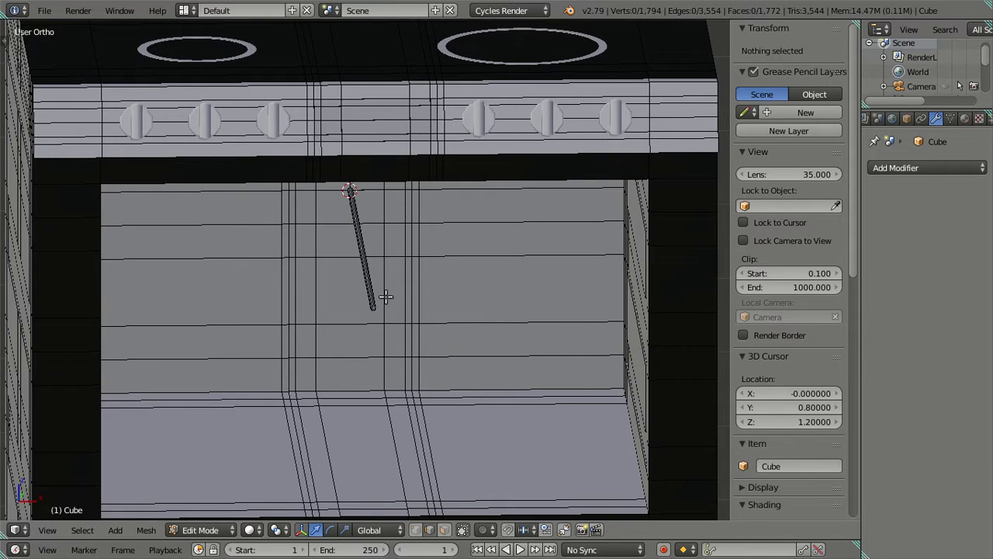
pyautogui.moveTo(385, 296)
pyautogui.mouseDown(button='middle')
pyautogui.moveTo(396, 297)
pyautogui.moveTo(399, 319)
pyautogui.mouseUp(button='middle')
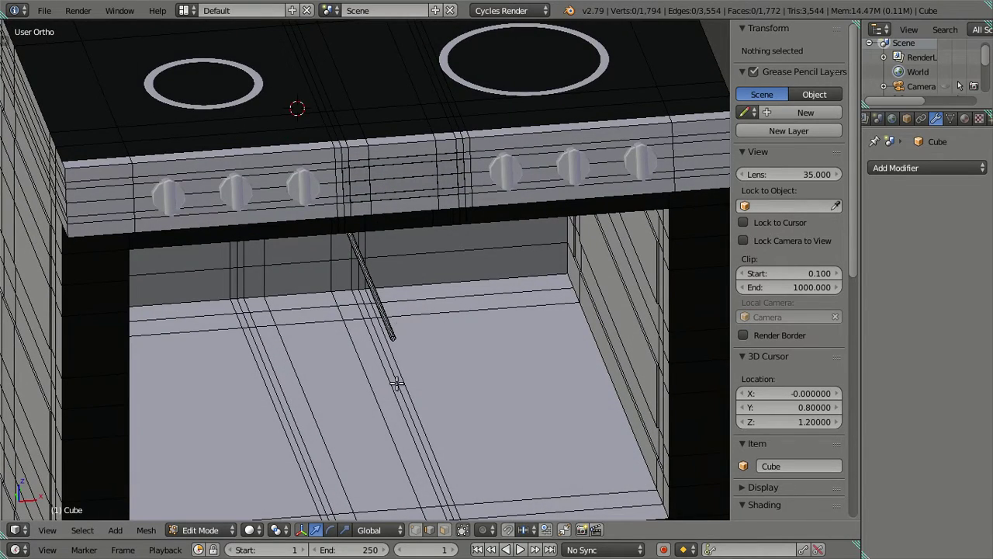
pyautogui.scroll(3, 411, 392)
pyautogui.scroll(2, 419, 383)
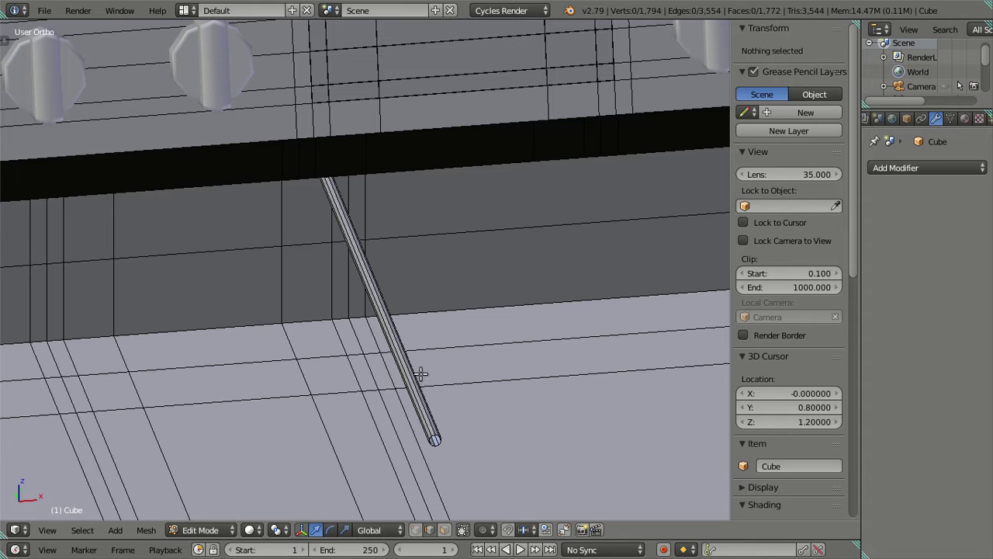
pyautogui.scroll(-3, 419, 374)
pyautogui.scroll(-2, 420, 374)
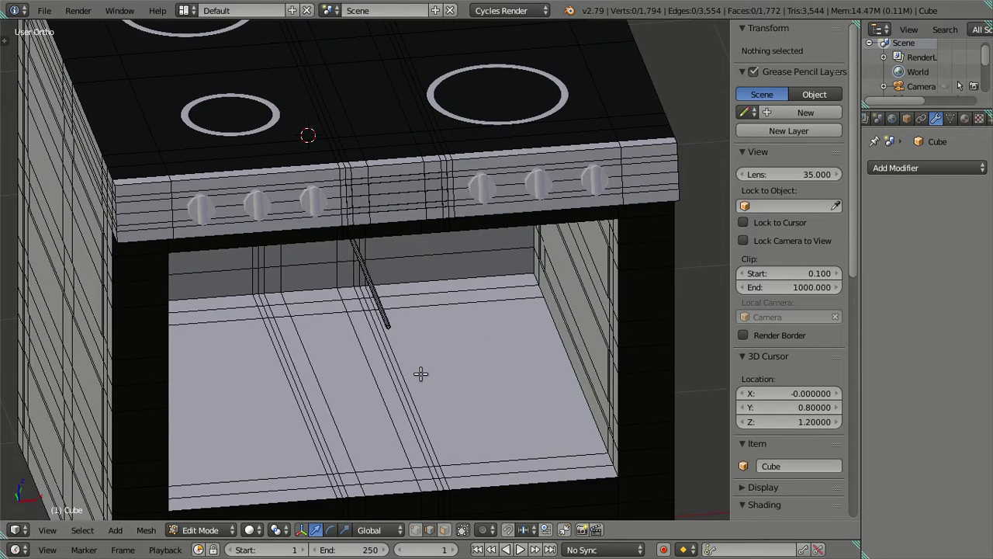
pyautogui.scroll(4, 420, 374)
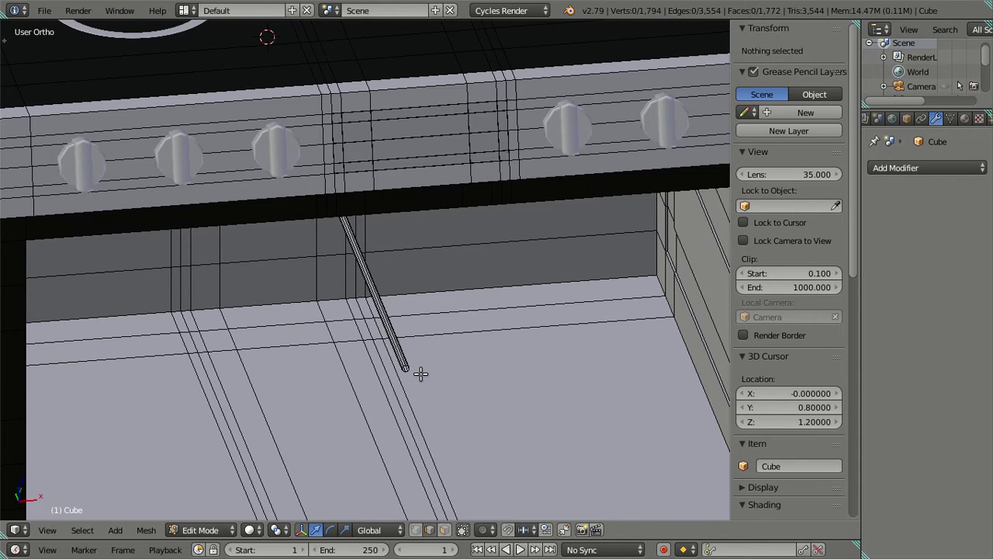
pyautogui.scroll(-3, 428, 362)
pyautogui.scroll(2, 394, 284)
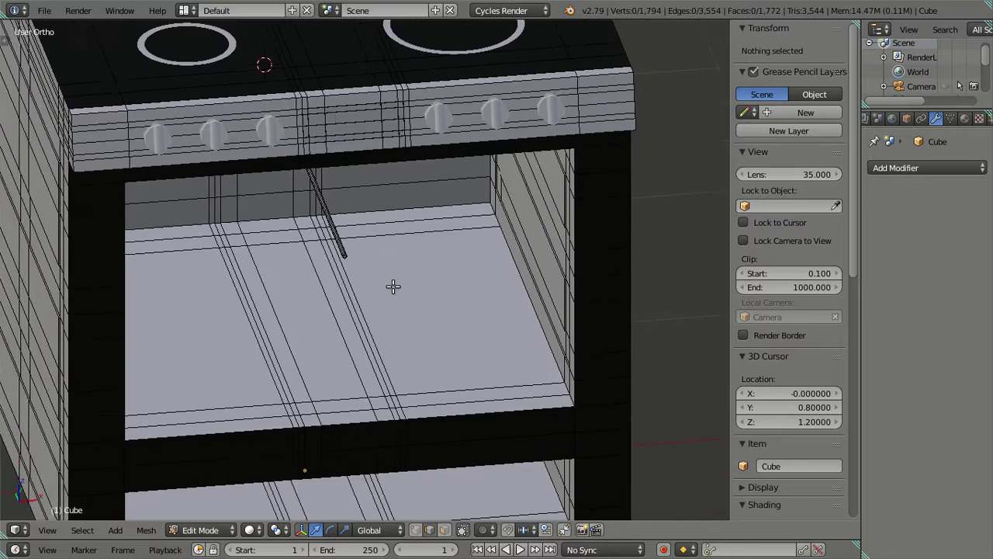
pyautogui.scroll(2, 391, 283)
pyautogui.moveTo(368, 271); pyautogui.dragTo(352, 295, button='middle')
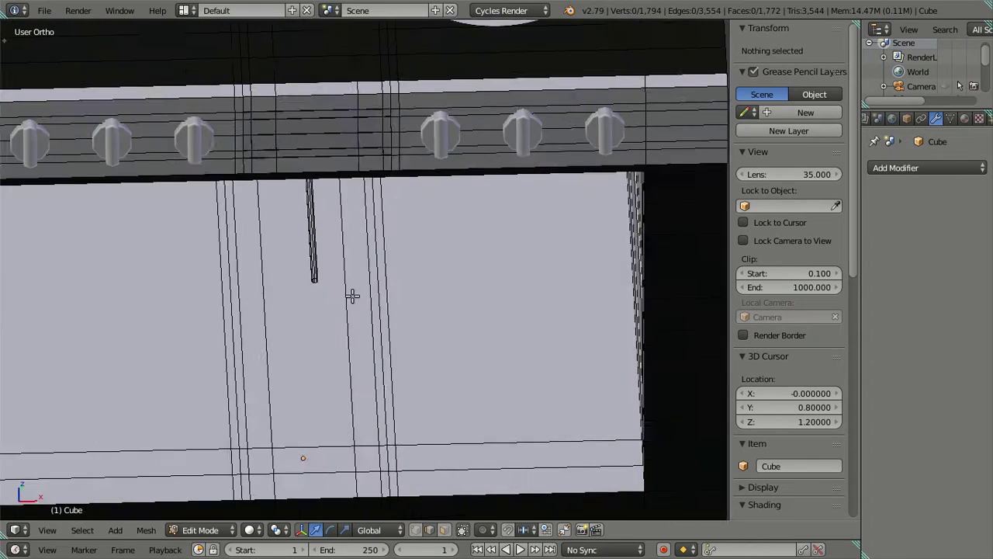
pyautogui.rightClick(317, 266)
# In top orthographic wireframe view, select the 10-vertex end ring loop of the rod
pyautogui.press('KP_7')
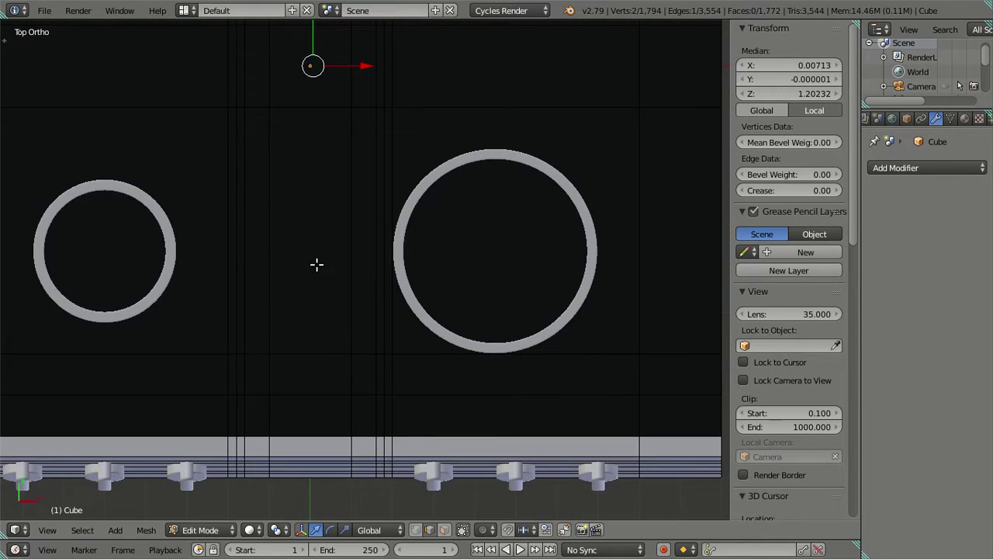
pyautogui.press('a')
pyautogui.press('z')
pyautogui.scroll(2, 310, 326)
pyautogui.scroll(2, 295, 359)
pyautogui.scroll(1, 294, 341)
pyautogui.scroll(2, 295, 325)
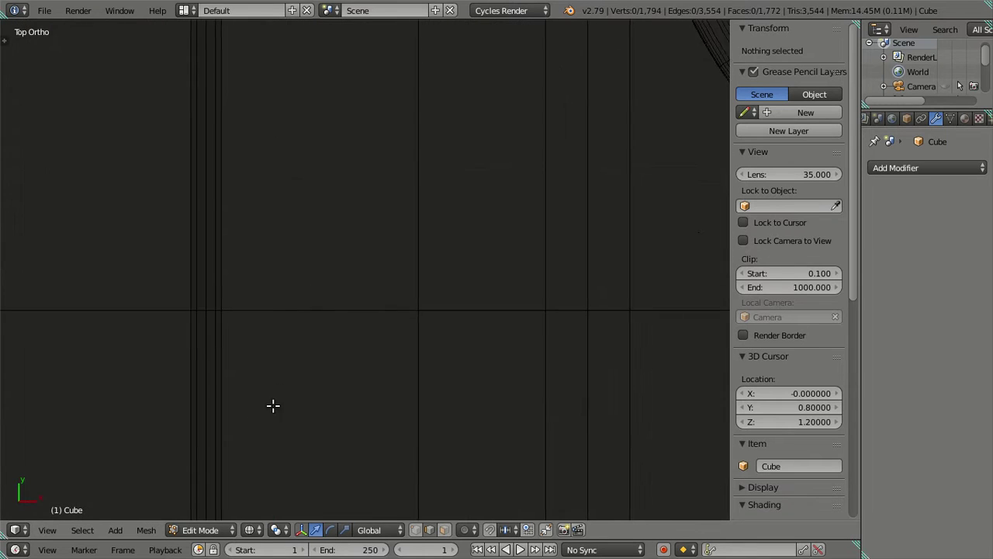
pyautogui.keyDown('shift'); pyautogui.moveTo(304, 335); pyautogui.dragTo(196, 404, button='middle'); pyautogui.keyUp('shift')
pyautogui.rightClick(201, 398)
pyautogui.press('a')
pyautogui.moveTo(273, 395)
pyautogui.mouseDown(button='middle')
pyautogui.moveTo(288, 372)
pyautogui.moveTo(230, 233)
pyautogui.moveTo(269, 236)
pyautogui.mouseUp(button='middle')
pyautogui.keyDown('alt'); pyautogui.rightClick(218, 224); pyautogui.keyUp('alt')
pyautogui.press('KP_7')
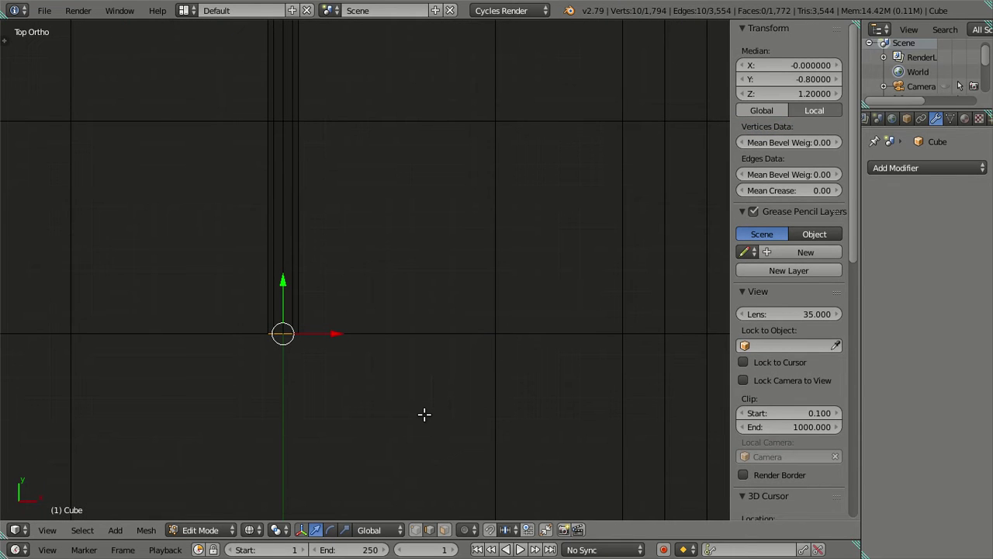
# Rotate the end ring 45°, then rotate it -45° about the Z axis
pyautogui.write('r45')
pyautogui.press('Return')
pyautogui.scroll(3, 425, 413)
pyautogui.scroll(3, 401, 414)
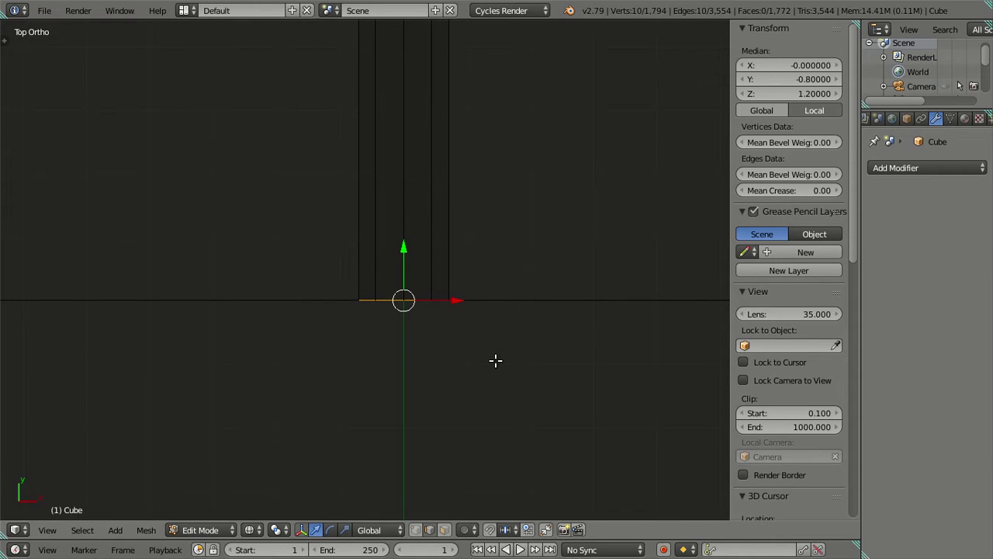
pyautogui.scroll(-2, 496, 360)
pyautogui.keyDown('shift'); pyautogui.moveTo(485, 342); pyautogui.dragTo(427, 388, button='middle'); pyautogui.keyUp('shift')
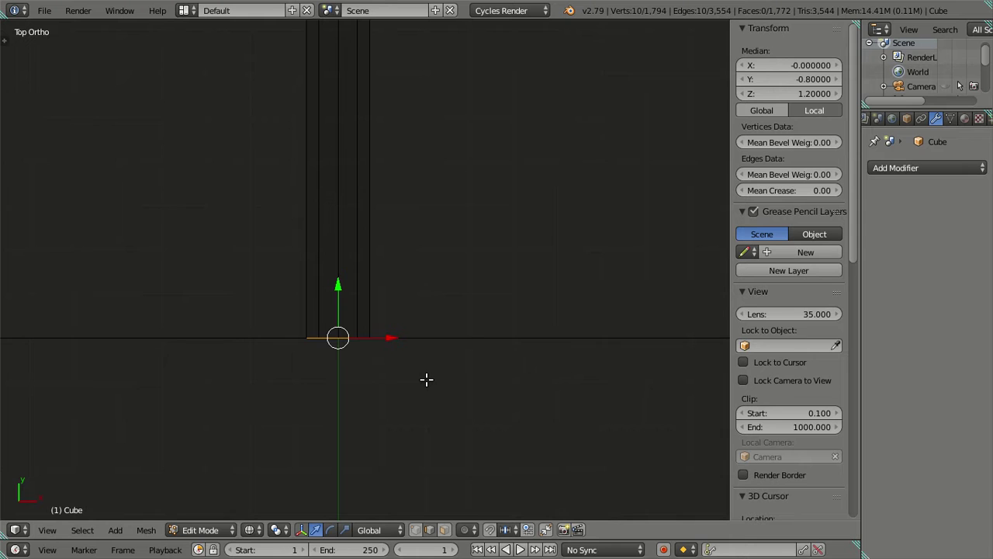
pyautogui.write('rz')
pyautogui.write('-45')
pyautogui.press('Return')
pyautogui.moveTo(424, 378)
pyautogui.mouseDown(button='middle')
pyautogui.moveTo(410, 288)
pyautogui.moveTo(406, 372)
pyautogui.moveTo(399, 337)
pyautogui.moveTo(440, 288)
pyautogui.moveTo(405, 293)
pyautogui.moveTo(381, 163)
pyautogui.moveTo(467, 393)
pyautogui.moveTo(440, 364)
pyautogui.mouseUp(button='middle')
pyautogui.press('KP_1')
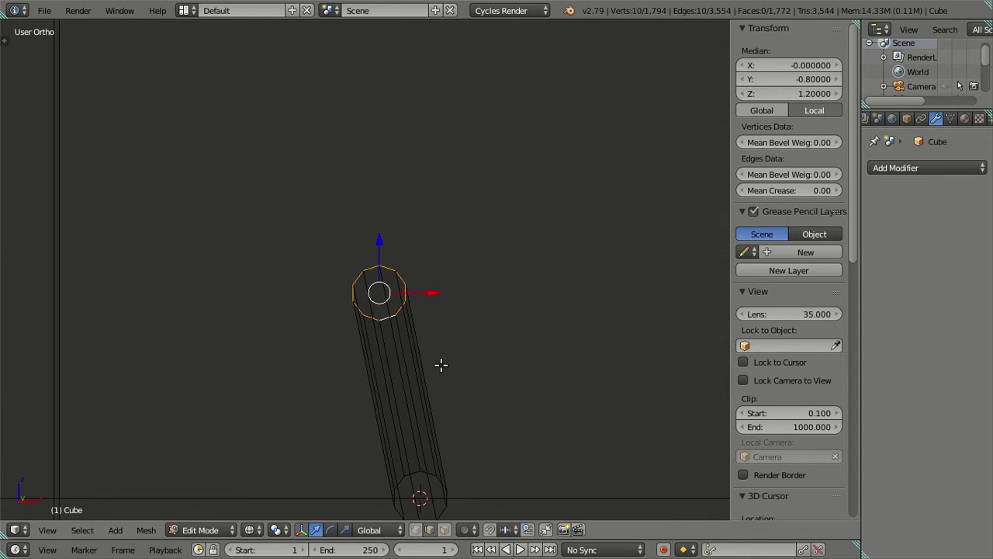
# Add the other end ring to the selection, abandon an X-axis scale, and select the whole rod
pyautogui.keyDown('shift'); pyautogui.moveTo(439, 416); pyautogui.dragTo(401, 329, button='middle'); pyautogui.keyUp('shift')
pyautogui.keyDown('alt'); pyautogui.keyDown('shift'); pyautogui.rightClick(410, 339); pyautogui.keyUp('shift'); pyautogui.keyUp('alt')
pyautogui.scroll(-1, 443, 348)
pyautogui.press('s')
pyautogui.press('x')
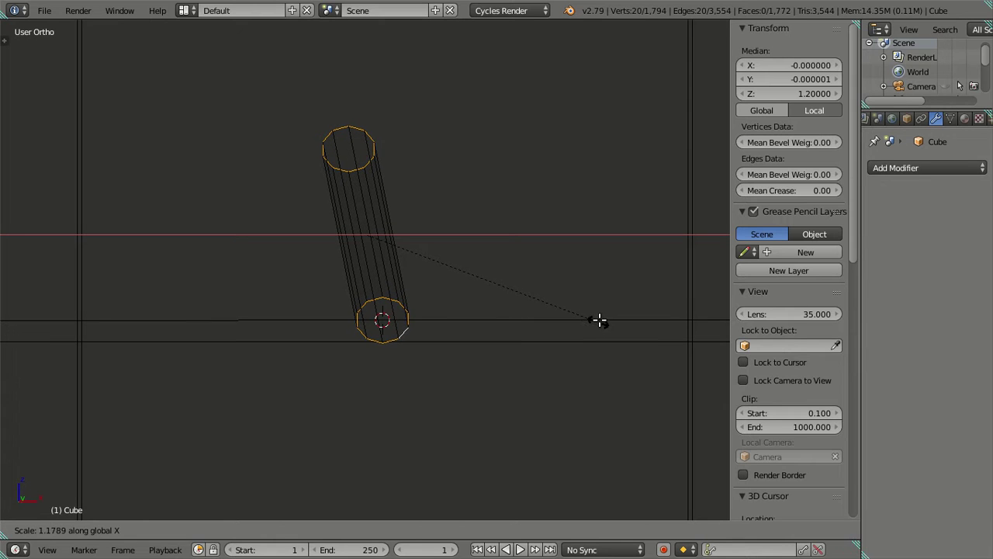
pyautogui.press('Escape')
pyautogui.hotkey('ctrl', 'z')
pyautogui.hotkey('ctrl', 'z')
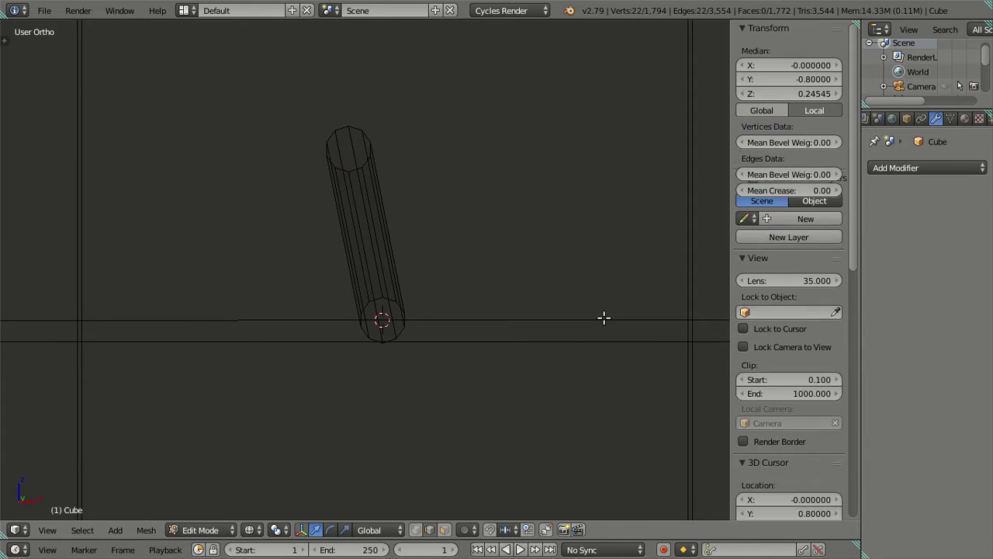
pyautogui.hotkey('ctrl', 'z')
pyautogui.hotkey('ctrl', 'z')
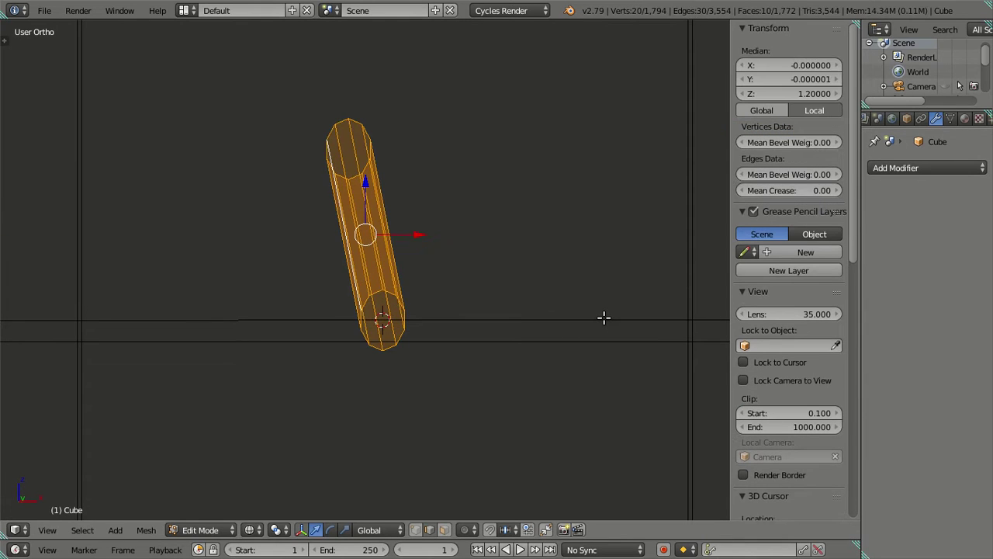
pyautogui.hotkey('ctrl', 'z')
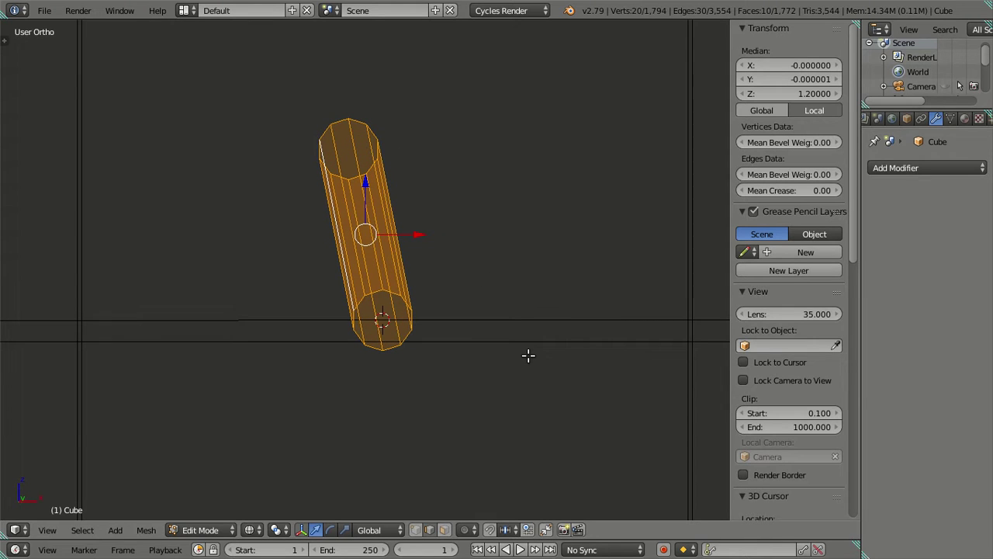
# Scale the rod to 0.7 along the Z axis and check it from the front view
pyautogui.write('sz.7')
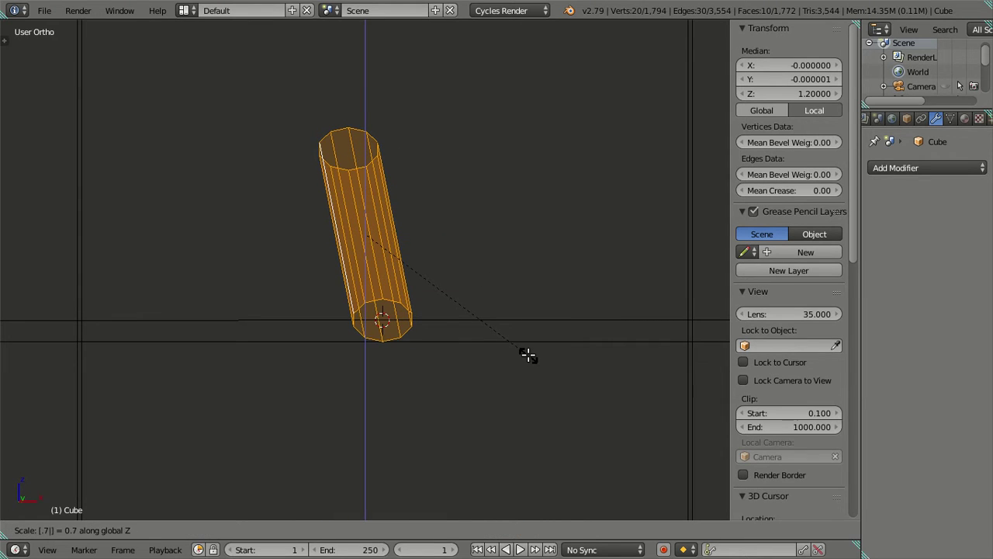
pyautogui.press('Return')
pyautogui.moveTo(530, 354)
pyautogui.mouseDown(button='middle')
pyautogui.moveTo(414, 328)
pyautogui.moveTo(413, 337)
pyautogui.mouseUp(button='middle')
pyautogui.scroll(2, 407, 345)
pyautogui.press('KP_1')
pyautogui.moveTo(377, 186)
pyautogui.keyDown('shift'); pyautogui.mouseDown(button='middle')
pyautogui.moveTo(375, 328)
pyautogui.moveTo(367, 308)
pyautogui.moveTo(378, 302)
pyautogui.moveTo(364, 395)
pyautogui.moveTo(348, 373)
pyautogui.mouseUp(button='middle'); pyautogui.keyUp('shift')
pyautogui.scroll(1, 379, 333)
# Select the rod's bottom ring loop and rotate it about the Z axis
pyautogui.press('a')
pyautogui.keyDown('alt'); pyautogui.rightClick(348, 373); pyautogui.keyUp('alt')
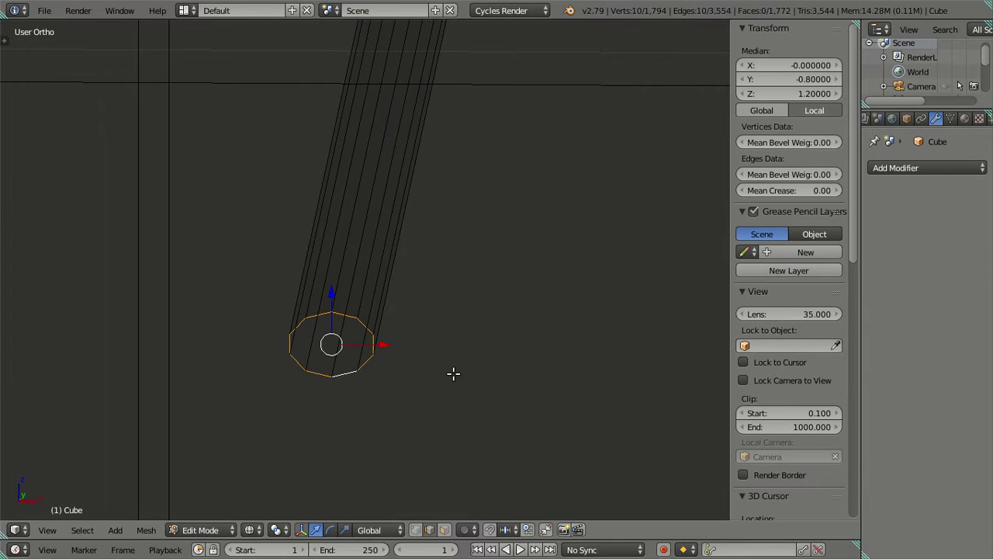
pyautogui.press('r')
pyautogui.press('z')
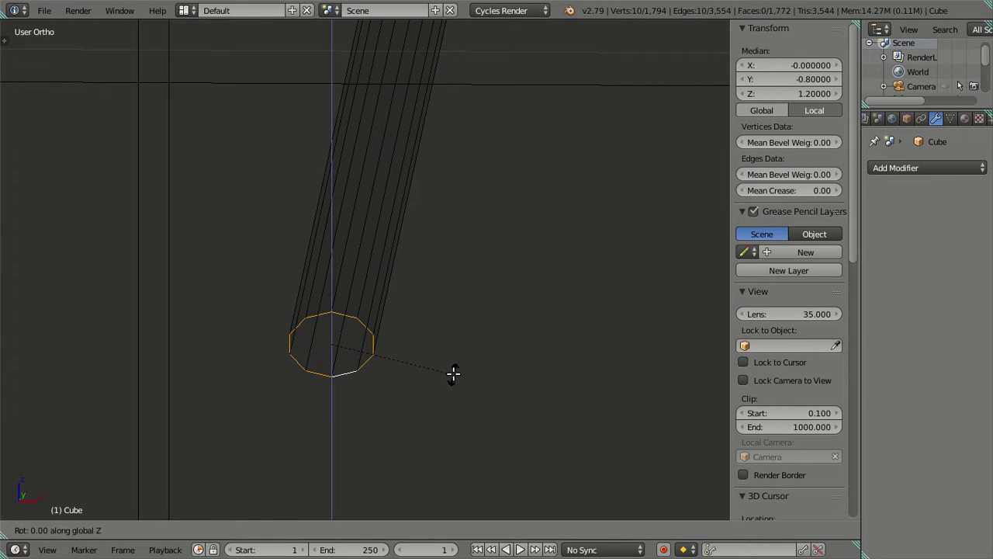
pyautogui.click(452, 373)
pyautogui.moveTo(452, 373)
pyautogui.mouseDown(button='middle')
pyautogui.moveTo(437, 324)
pyautogui.moveTo(412, 328)
pyautogui.moveTo(409, 314)
pyautogui.mouseUp(button='middle')
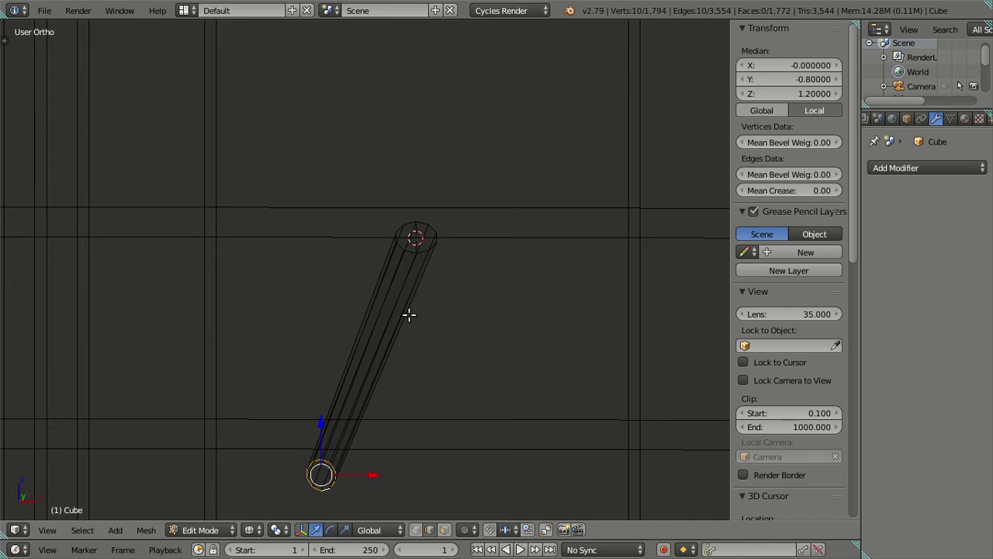
# Select the rod's top ring loop and rotate it 45° about Z
pyautogui.press('a')
pyautogui.keyDown('alt'); pyautogui.rightClick(426, 228); pyautogui.keyUp('alt')
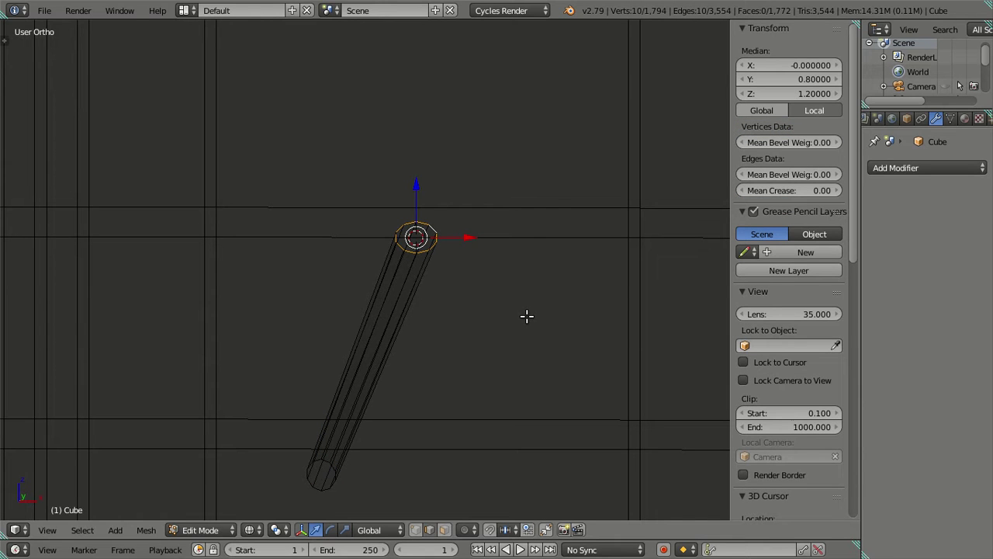
pyautogui.write('rz45')
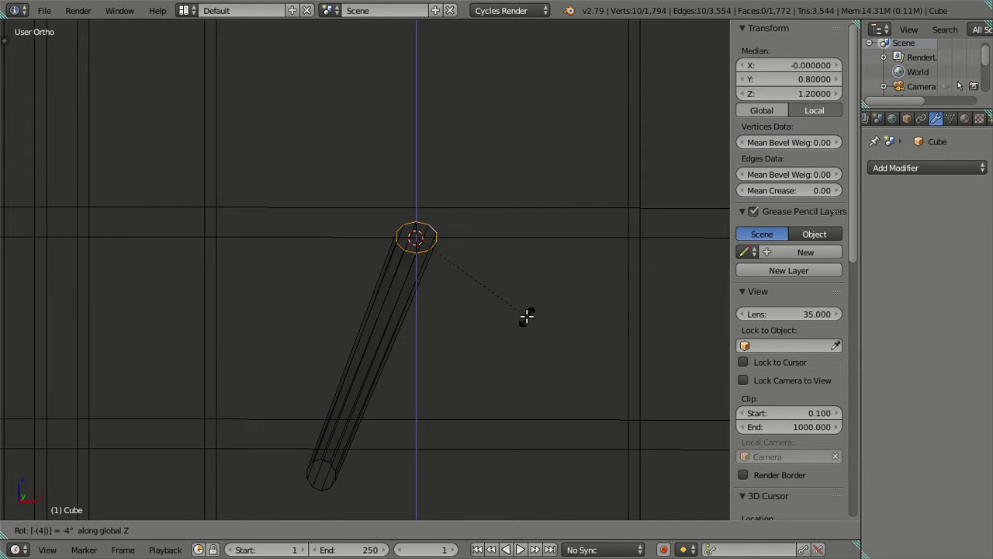
pyautogui.press('Return')
pyautogui.press('KP_1')
pyautogui.press('KP_Decimal')
pyautogui.scroll(2, 421, 397)
pyautogui.keyDown('shift'); pyautogui.moveTo(421, 396); pyautogui.dragTo(499, 295, button='middle'); pyautogui.keyUp('shift')
# From the top view, turn the ring another 45° about the Z axis
pyautogui.scroll(3, 486, 326)
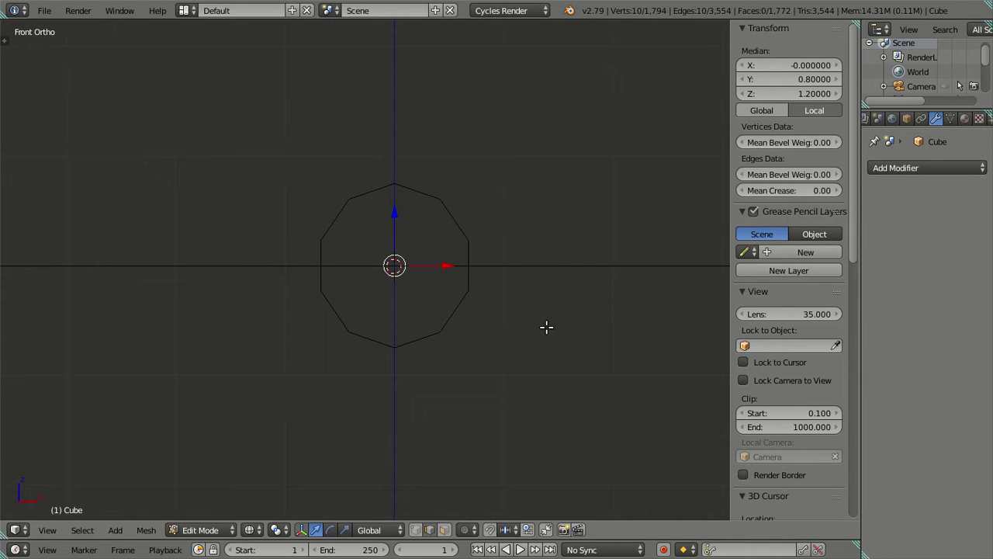
pyautogui.scroll(3, 565, 330)
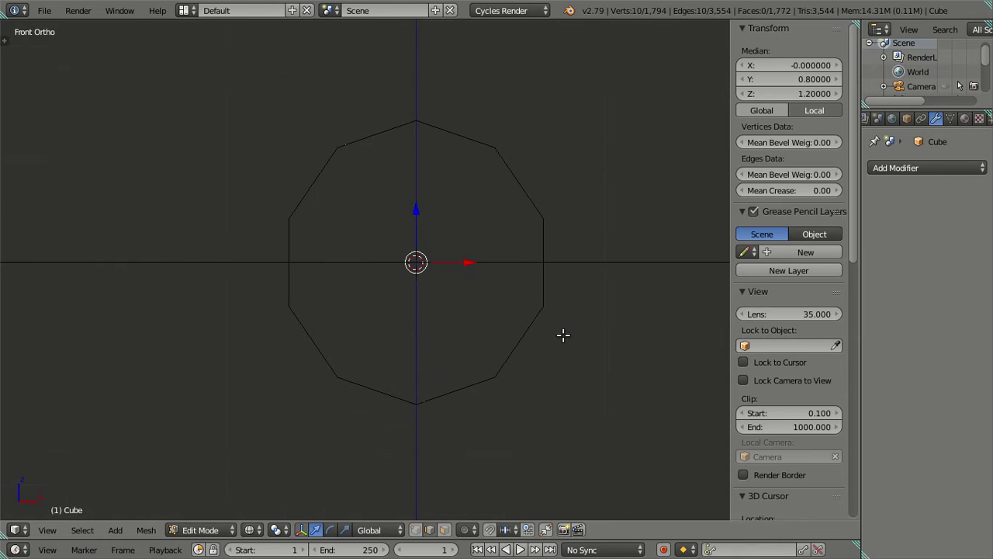
pyautogui.scroll(3, 564, 327)
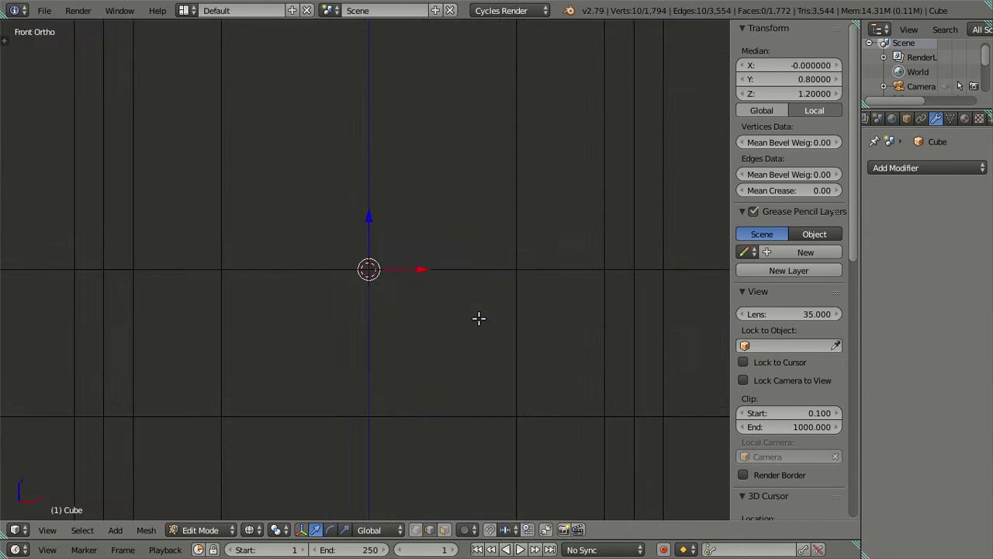
pyautogui.moveTo(479, 318)
pyautogui.mouseDown(button='middle')
pyautogui.moveTo(450, 350)
pyautogui.moveTo(467, 348)
pyautogui.moveTo(421, 352)
pyautogui.moveTo(444, 362)
pyautogui.moveTo(468, 401)
pyautogui.moveTo(455, 414)
pyautogui.moveTo(401, 228)
pyautogui.moveTo(379, 252)
pyautogui.moveTo(380, 477)
pyautogui.mouseUp(button='middle')
pyautogui.scroll(-2, 417, 311)
pyautogui.press('KP_7')
pyautogui.keyDown('shift'); pyautogui.scroll(3, 411, 298); pyautogui.keyUp('shift')
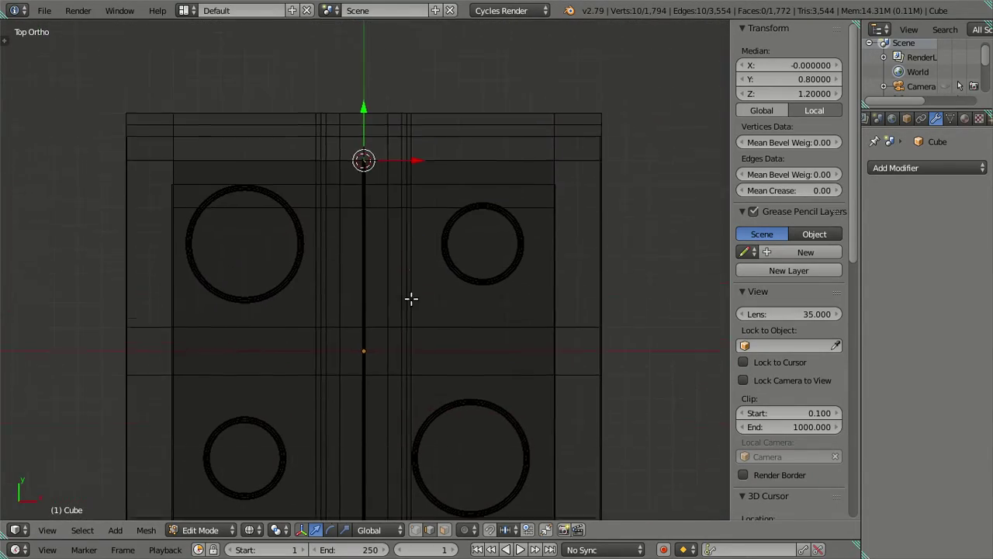
pyautogui.scroll(2, 412, 298)
pyautogui.keyDown('shift'); pyautogui.scroll(2, 428, 367); pyautogui.keyUp('shift')
pyautogui.scroll(1, 435, 386)
pyautogui.keyDown('shift'); pyautogui.scroll(-1, 422, 388); pyautogui.keyUp('shift')
pyautogui.scroll(3, 421, 388)
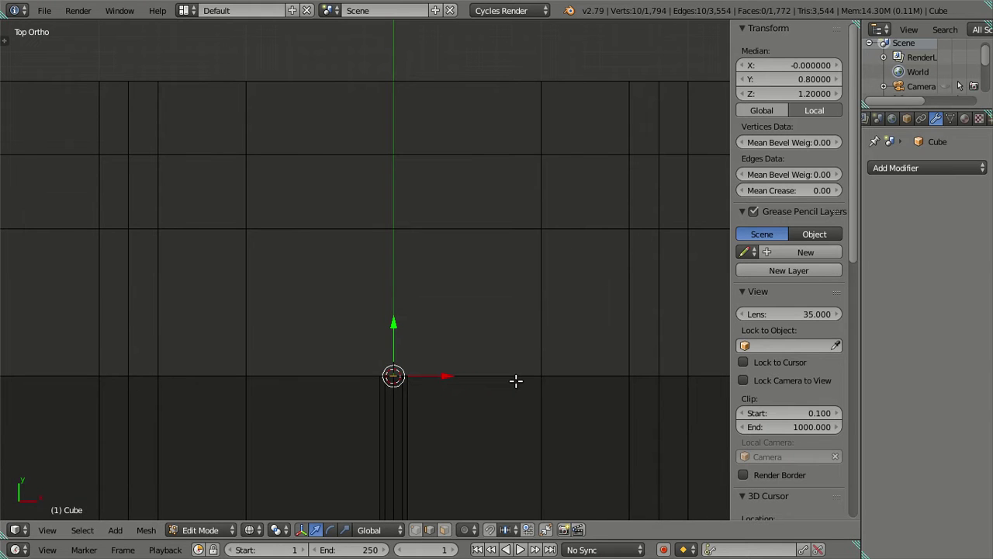
pyautogui.write('rz')
pyautogui.write('45')
pyautogui.press('Return')
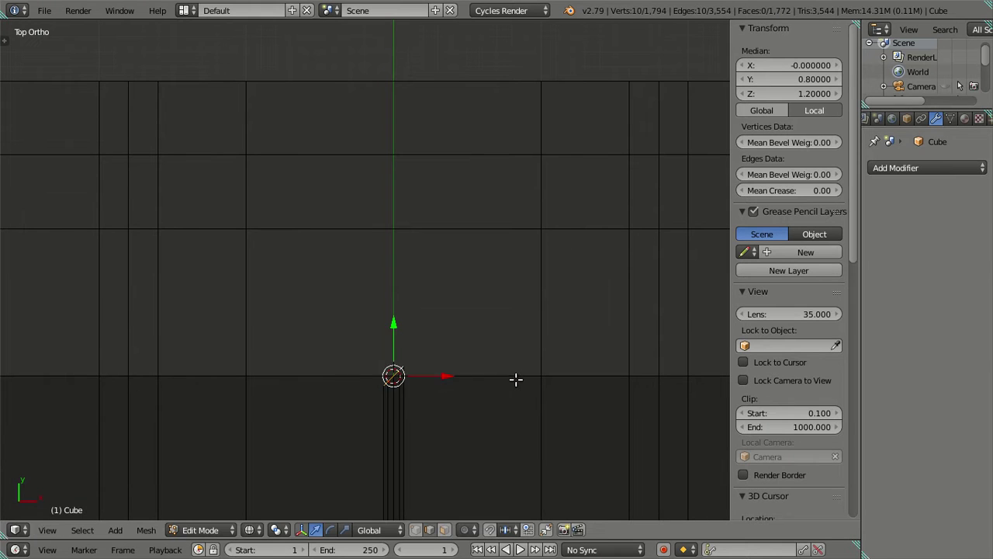
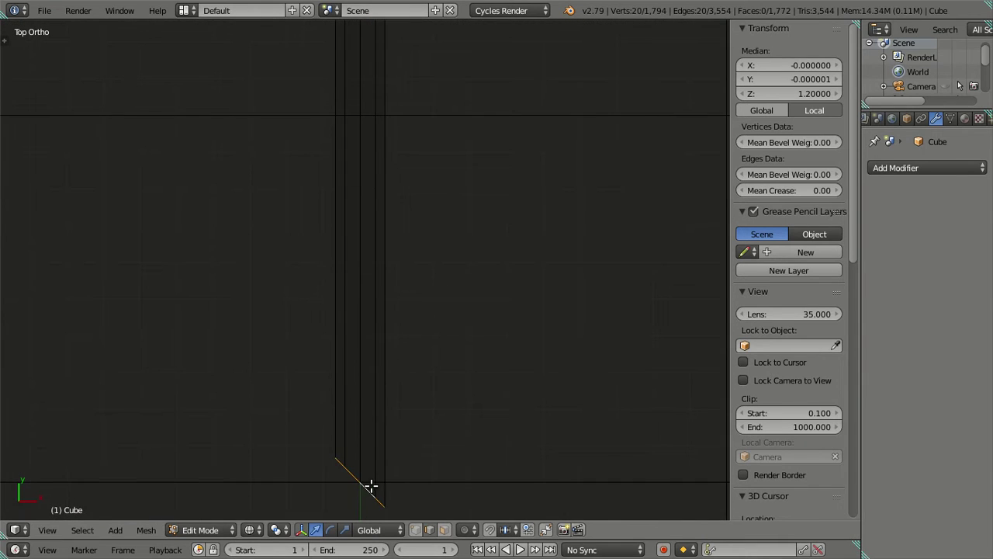
# Extrude the centre rail's top and bottom end loops leftward along X into arms
pyautogui.scroll(-2, 399, 395)
pyautogui.scroll(-3, 384, 347)
pyautogui.scroll(-1, 442, 359)
pyautogui.keyDown('shift'); pyautogui.moveTo(556, 253); pyautogui.dragTo(613, 380, button='middle'); pyautogui.keyUp('shift')
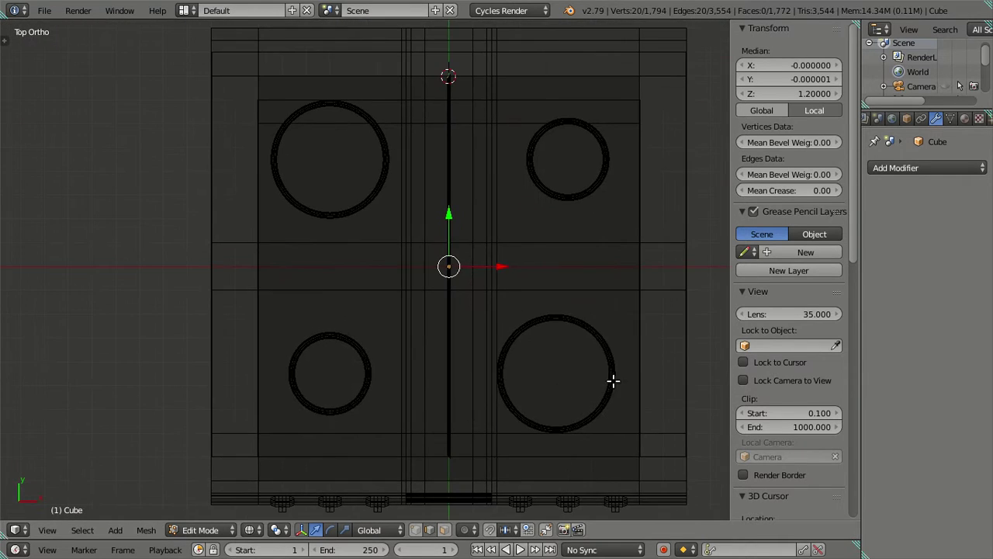
pyautogui.press('e')
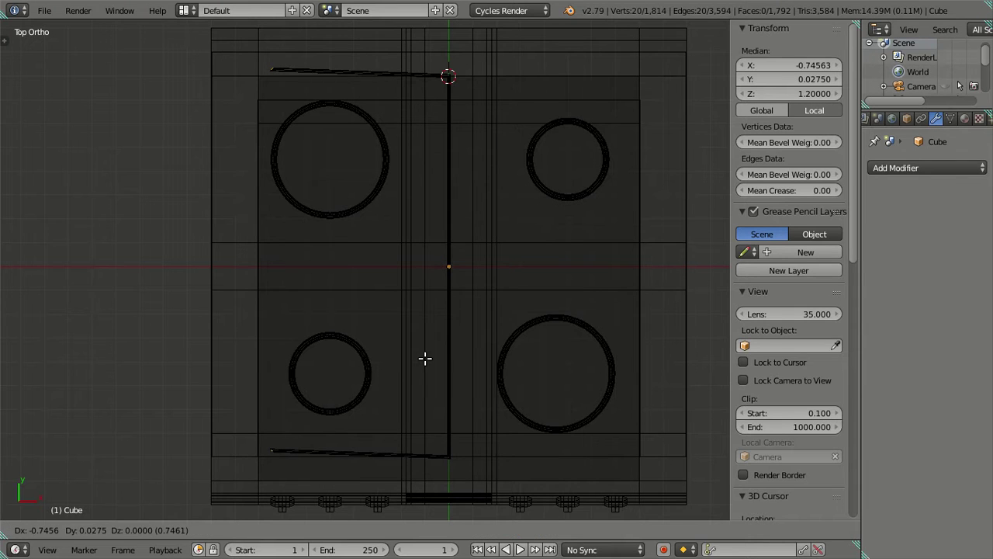
pyautogui.rightClick(425, 357)
pyautogui.press('g')
pyautogui.press('x')
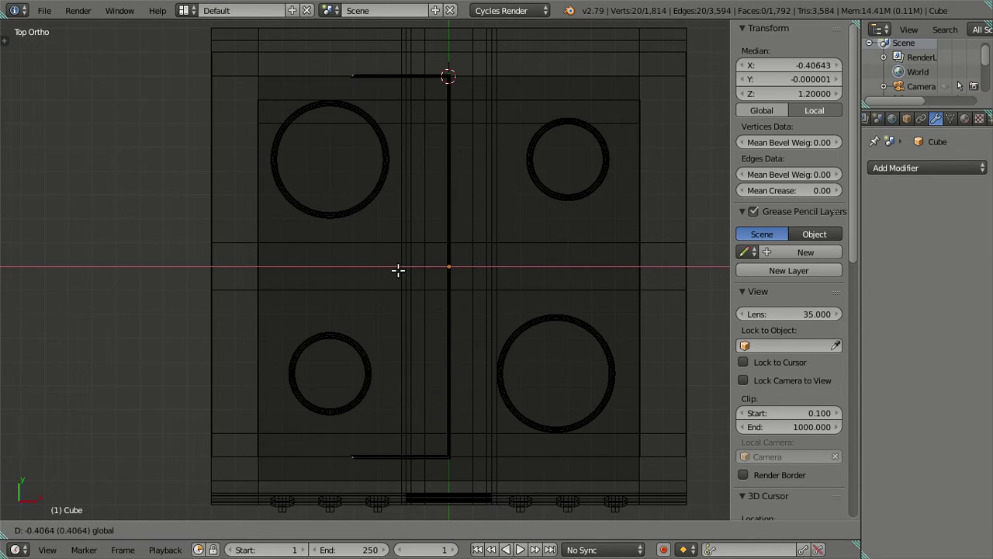
pyautogui.click(373, 271)
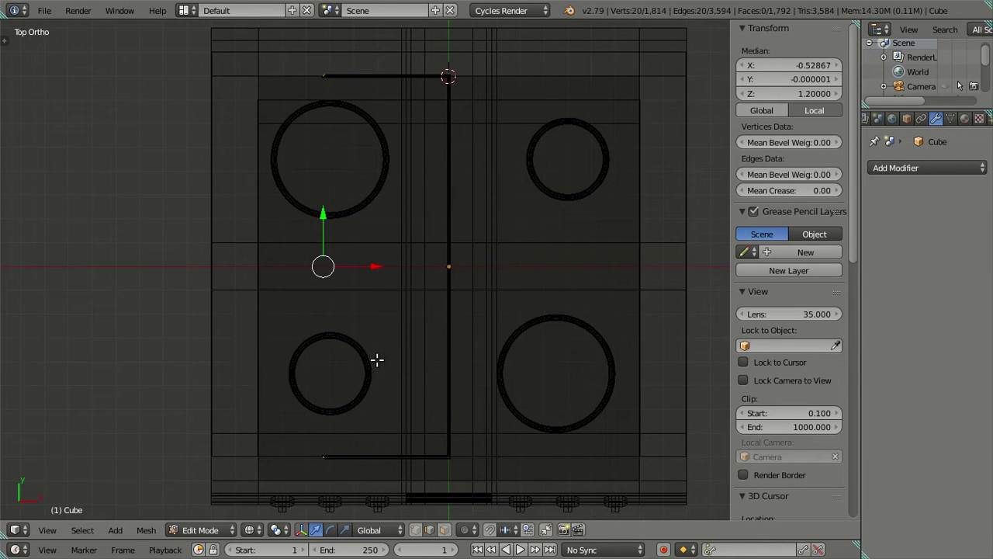
# Rotate the lower arm's end loop about Z, ending at -90°
pyautogui.keyDown('shift'); pyautogui.moveTo(375, 373); pyautogui.dragTo(416, 237, button='middle'); pyautogui.keyUp('shift')
pyautogui.scroll(4, 386, 312)
pyautogui.scroll(3, 383, 319)
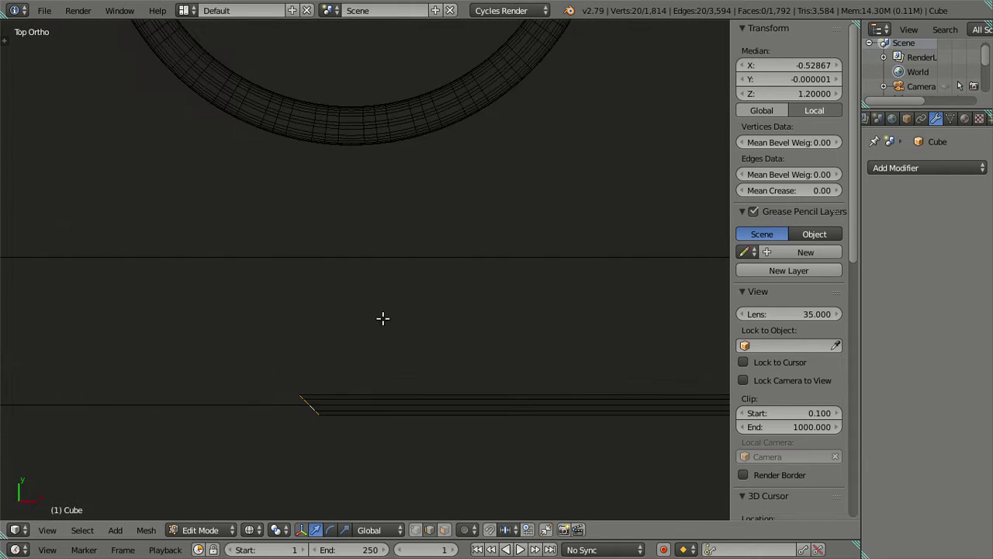
pyautogui.press('a')
pyautogui.keyDown('shift'); pyautogui.moveTo(360, 402); pyautogui.dragTo(383, 311, button='middle'); pyautogui.keyUp('shift')
pyautogui.scroll(3, 342, 361)
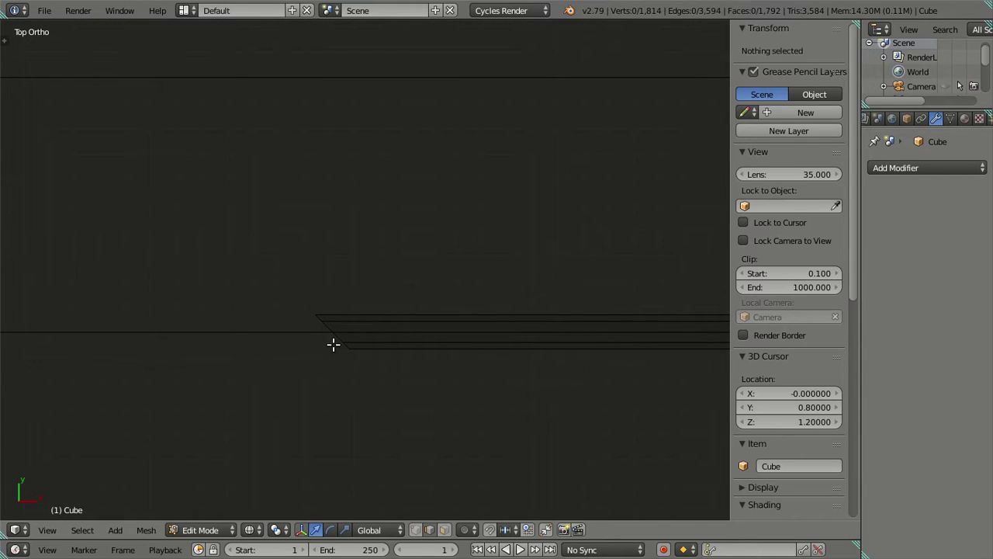
pyautogui.keyDown('alt'); pyautogui.rightClick(333, 345); pyautogui.keyUp('alt')
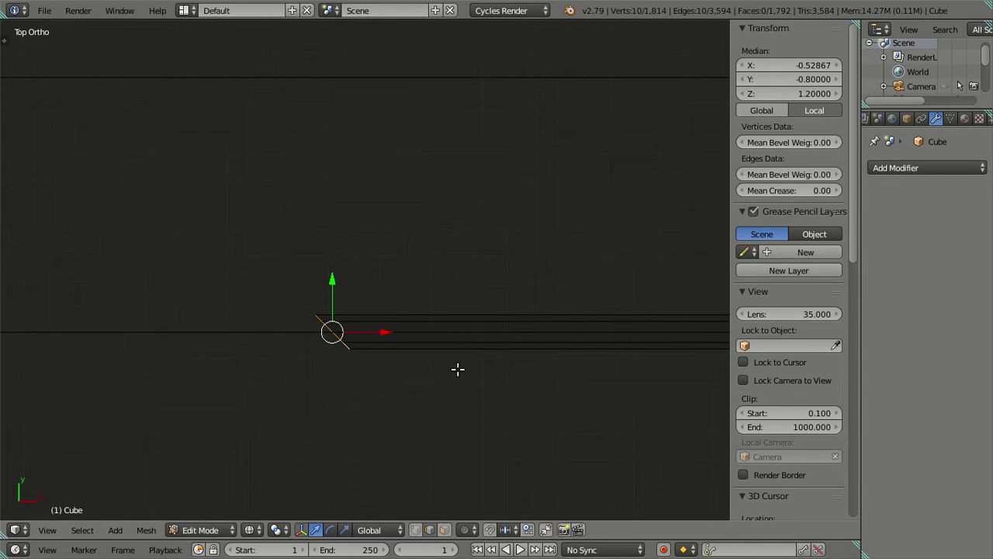
pyautogui.write('rz180')
pyautogui.press('Return')
pyautogui.write('rz-180')
pyautogui.press('Return')
pyautogui.write('rz')
pyautogui.write('-90')
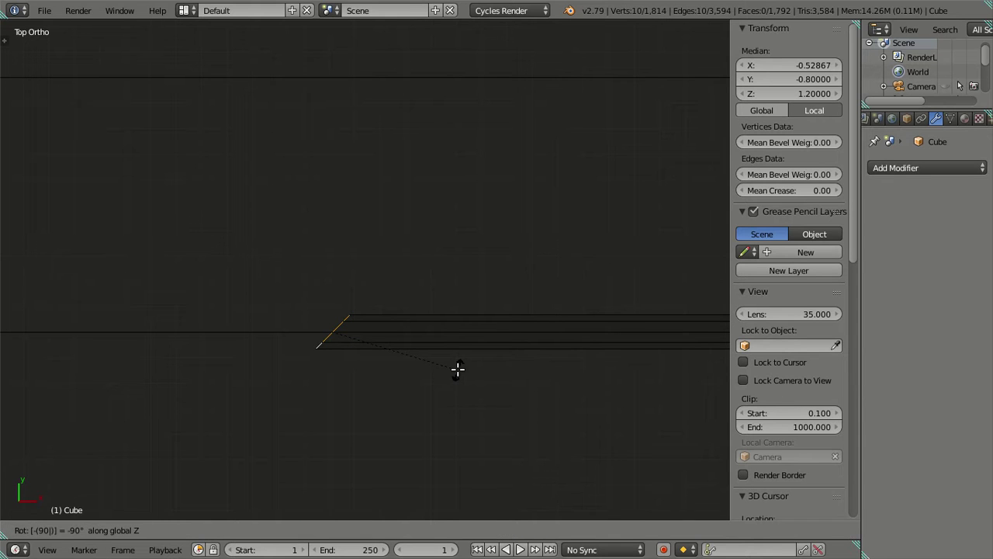
pyautogui.press('Return')
# Rotate the upper arm's end loop 90° about Z
pyautogui.scroll(-3, 455, 367)
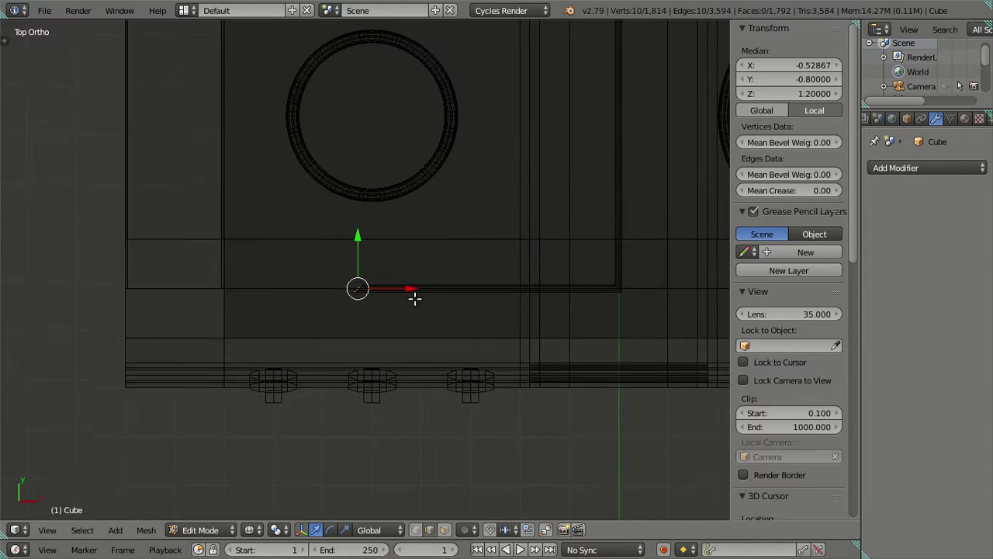
pyautogui.keyDown('shift'); pyautogui.scroll(4, 414, 298); pyautogui.keyUp('shift')
pyautogui.keyDown('shift'); pyautogui.scroll(4, 406, 257); pyautogui.keyUp('shift')
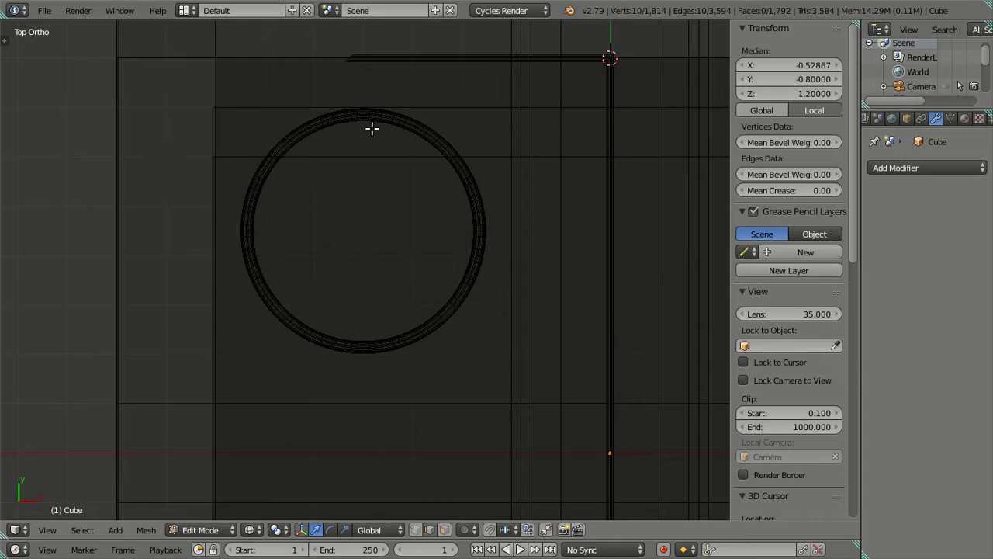
pyautogui.scroll(3, 372, 128)
pyautogui.press('a')
pyautogui.scroll(2, 350, 348)
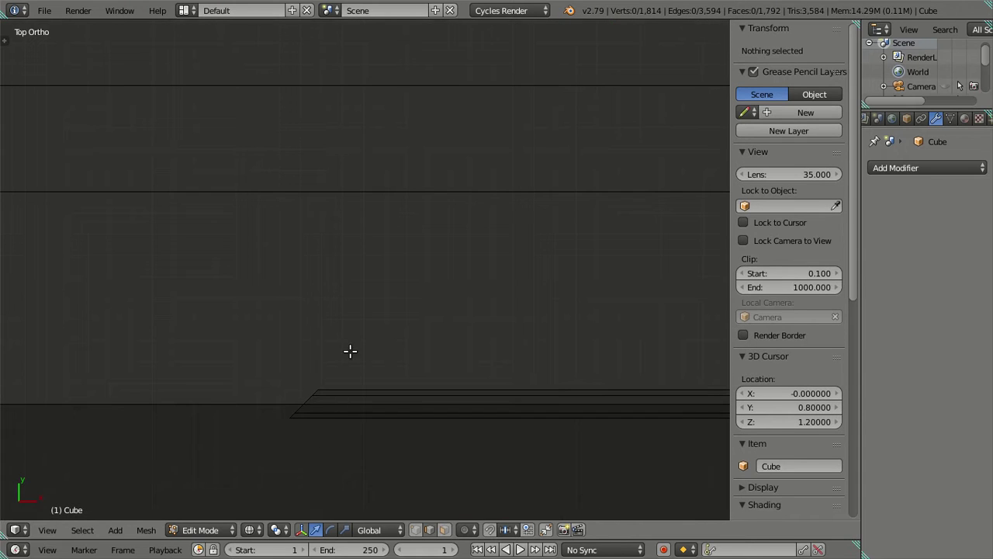
pyautogui.keyDown('alt'); pyautogui.rightClick(314, 409); pyautogui.keyUp('alt')
pyautogui.write('rz')
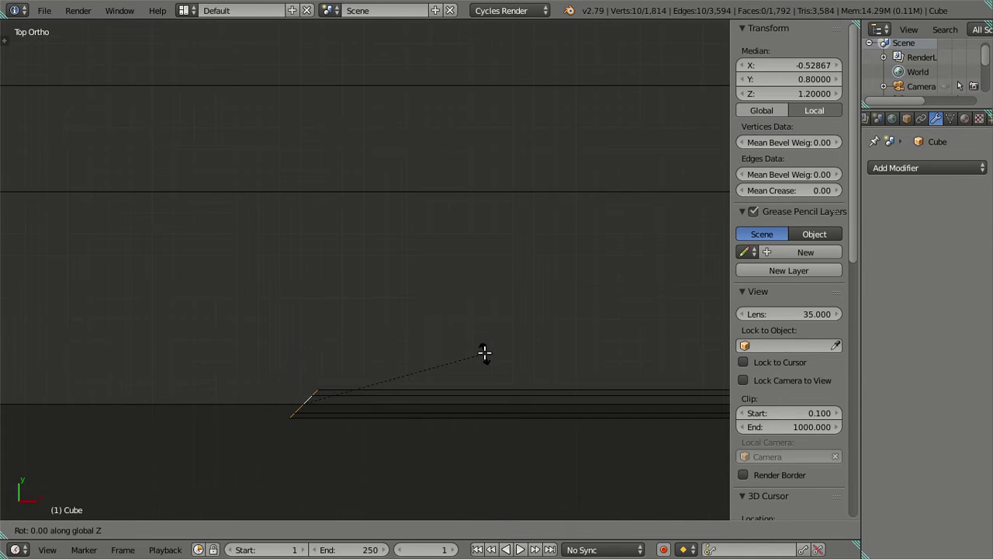
pyautogui.write('90')
pyautogui.press('Return')
# Select both arms' end loops together
pyautogui.scroll(-2, 465, 342)
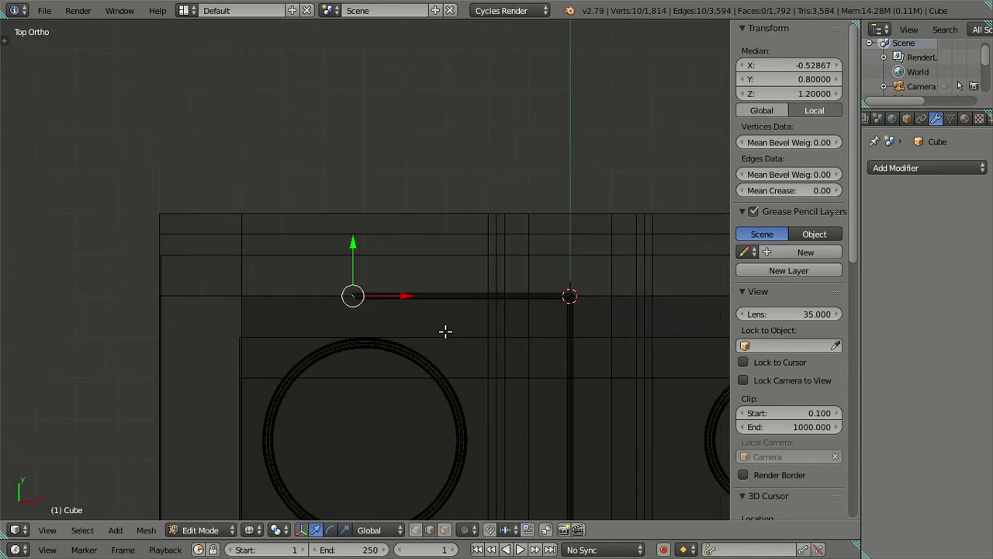
pyautogui.scroll(-1, 446, 334)
pyautogui.keyDown('shift'); pyautogui.moveTo(443, 361); pyautogui.dragTo(447, 138, button='middle'); pyautogui.keyUp('shift')
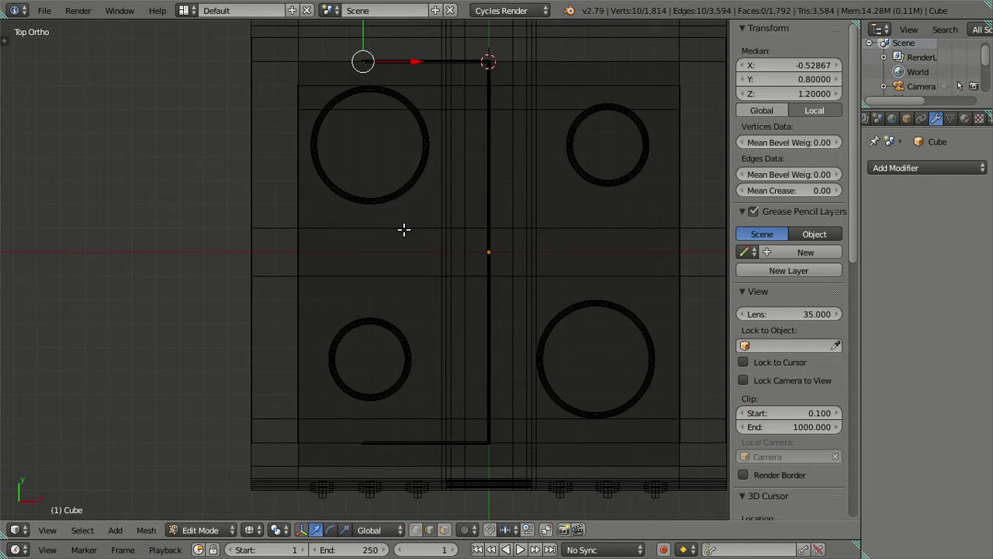
pyautogui.keyDown('shift'); pyautogui.scroll(-2, 441, 246); pyautogui.keyUp('shift')
pyautogui.scroll(2, 414, 235)
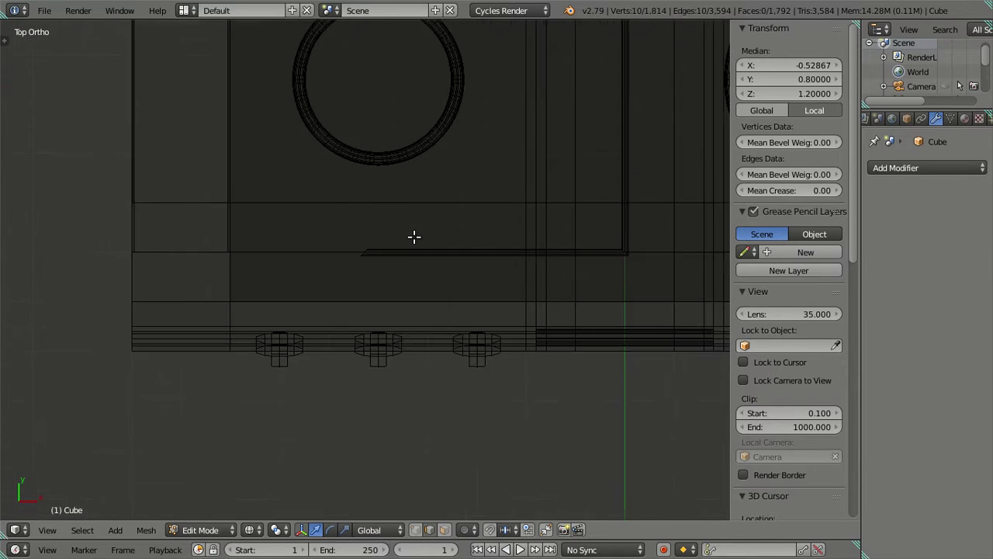
pyautogui.scroll(2, 403, 241)
pyautogui.scroll(2, 389, 244)
pyautogui.scroll(2, 381, 245)
pyautogui.scroll(1, 361, 213)
pyautogui.keyDown('alt'); pyautogui.keyDown('shift'); pyautogui.rightClick(358, 201); pyautogui.keyUp('shift'); pyautogui.keyUp('alt')
pyautogui.scroll(-4, 358, 201)
pyautogui.scroll(-5, 357, 201)
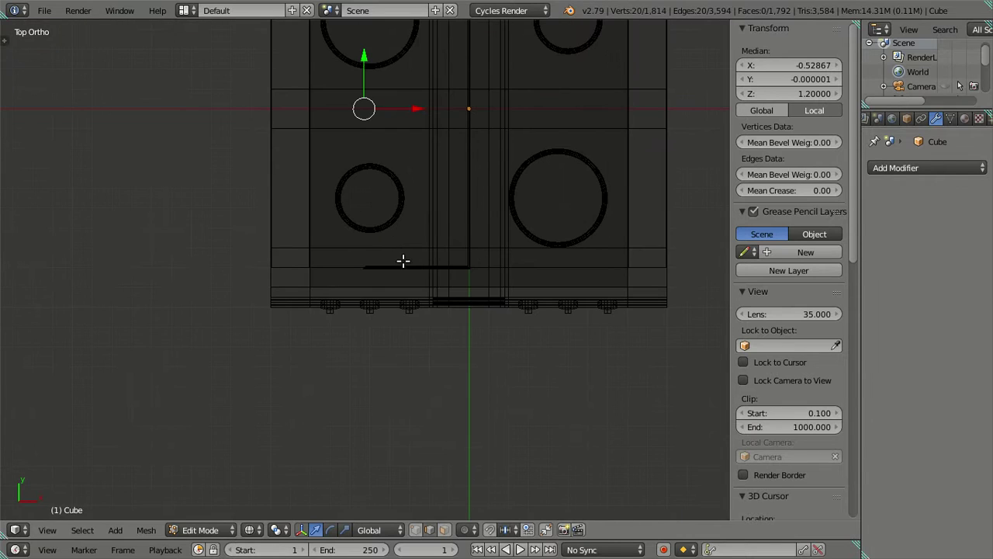
# Extrude both arm end loops and scale them inward along Y into side rails
pyautogui.press('e')
pyautogui.rightClick(478, 373)
pyautogui.press('s')
pyautogui.press('y')
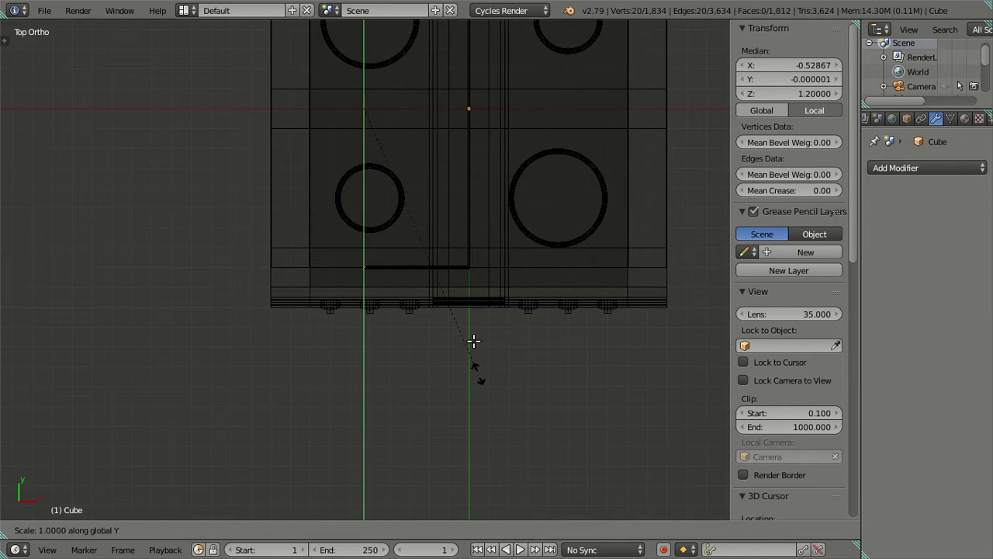
pyautogui.click(423, 158)
pyautogui.scroll(1, 423, 159)
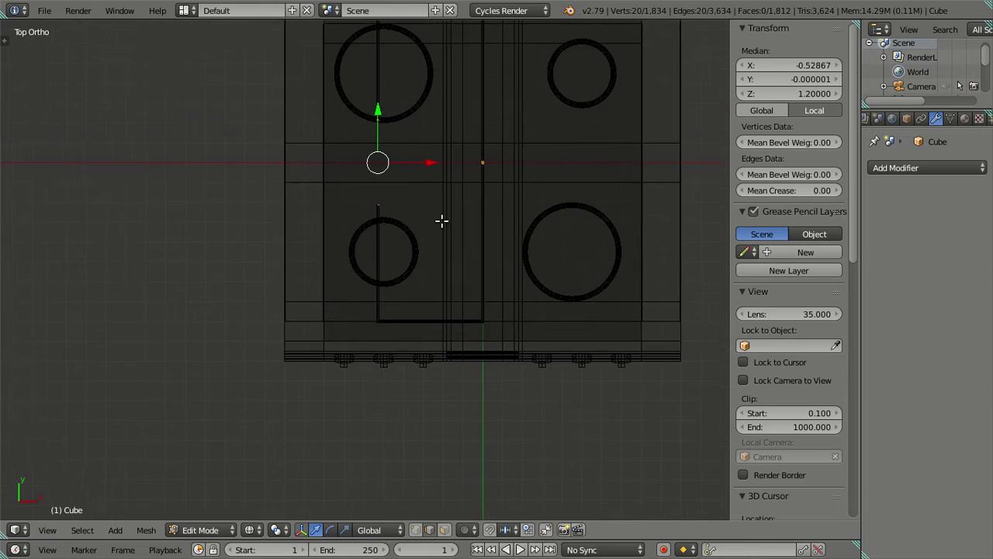
pyautogui.scroll(1, 443, 220)
pyautogui.scroll(1, 415, 297)
pyautogui.scroll(1, 443, 233)
pyautogui.scroll(1, 419, 334)
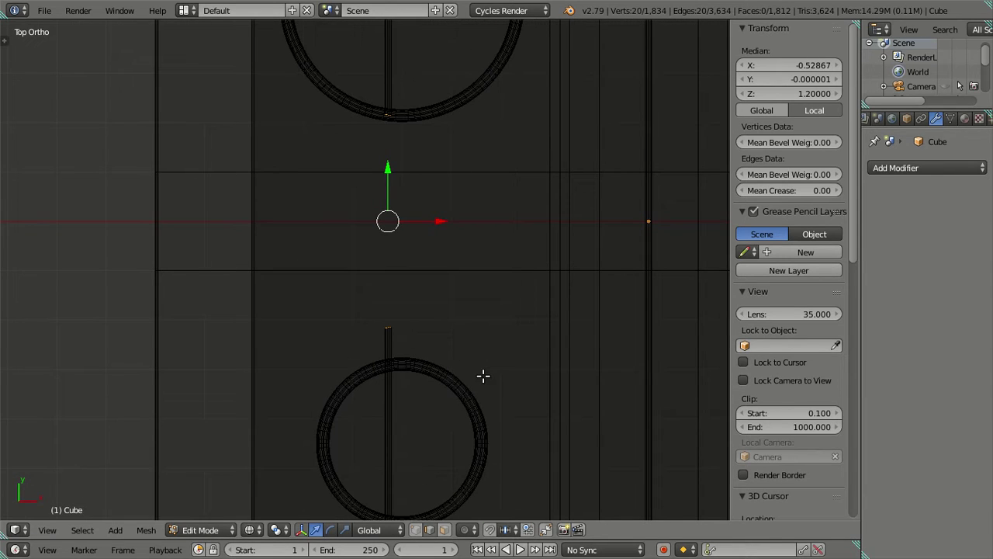
# Scale the side rail ends along Y again so they nearly meet at the middle
pyautogui.press('s')
pyautogui.press('y')
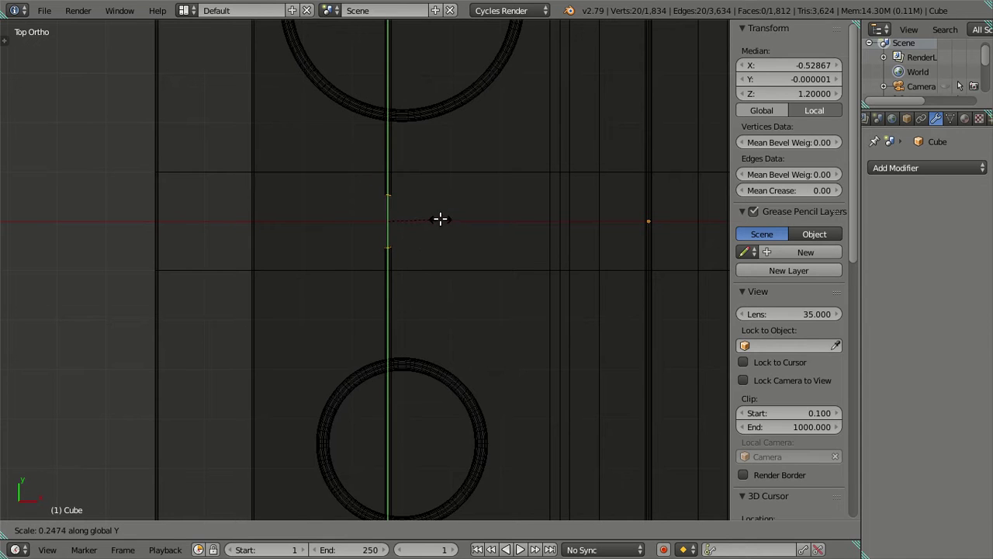
pyautogui.click(404, 246)
pyautogui.scroll(3, 405, 246)
pyautogui.scroll(1, 446, 275)
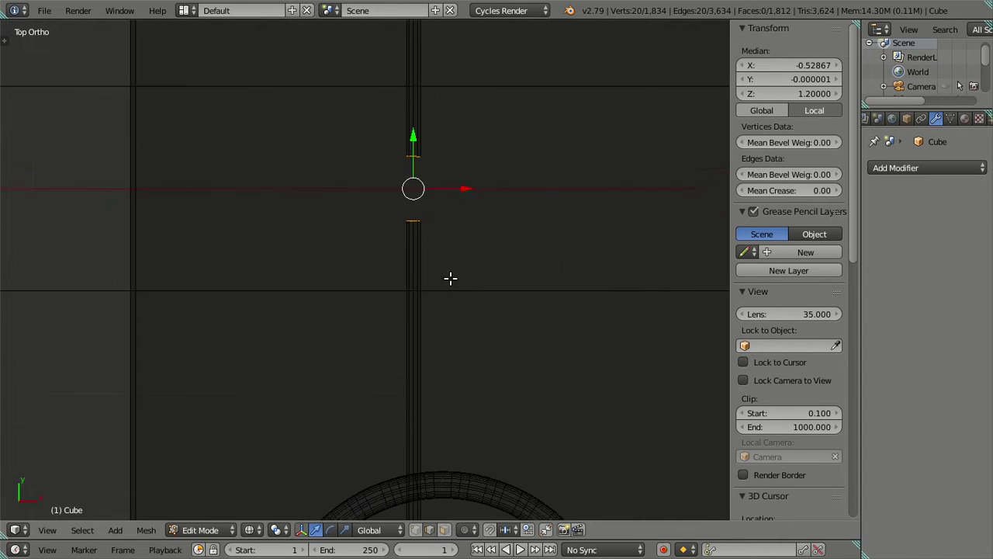
pyautogui.scroll(1, 435, 310)
pyautogui.scroll(1, 422, 346)
pyautogui.scroll(1, 446, 341)
pyautogui.scroll(1, 464, 349)
pyautogui.keyDown('shift'); pyautogui.moveTo(473, 365); pyautogui.dragTo(403, 329, button='middle'); pyautogui.keyUp('shift')
pyautogui.scroll(-5, 407, 328)
pyautogui.scroll(-4, 412, 326)
pyautogui.keyDown('shift'); pyautogui.moveTo(581, 350); pyautogui.dragTo(437, 342, button='middle'); pyautogui.keyUp('shift')
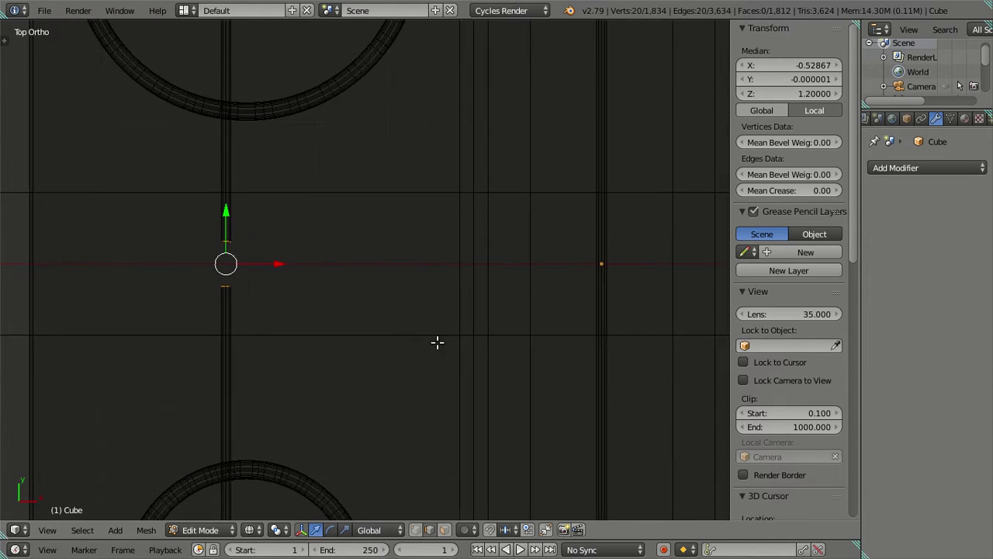
pyautogui.keyDown('shift'); pyautogui.moveTo(639, 297); pyautogui.dragTo(574, 291, button='middle'); pyautogui.keyUp('shift')
# Add a loop cut through the middle of the centre rail
pyautogui.press('a')
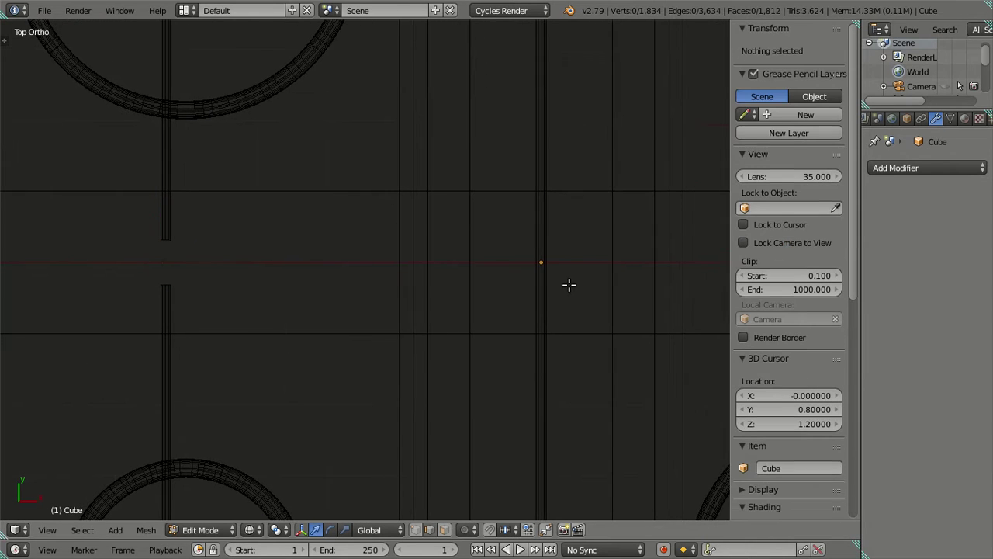
pyautogui.hotkey('ctrl', 'r')
pyautogui.click(541, 271)
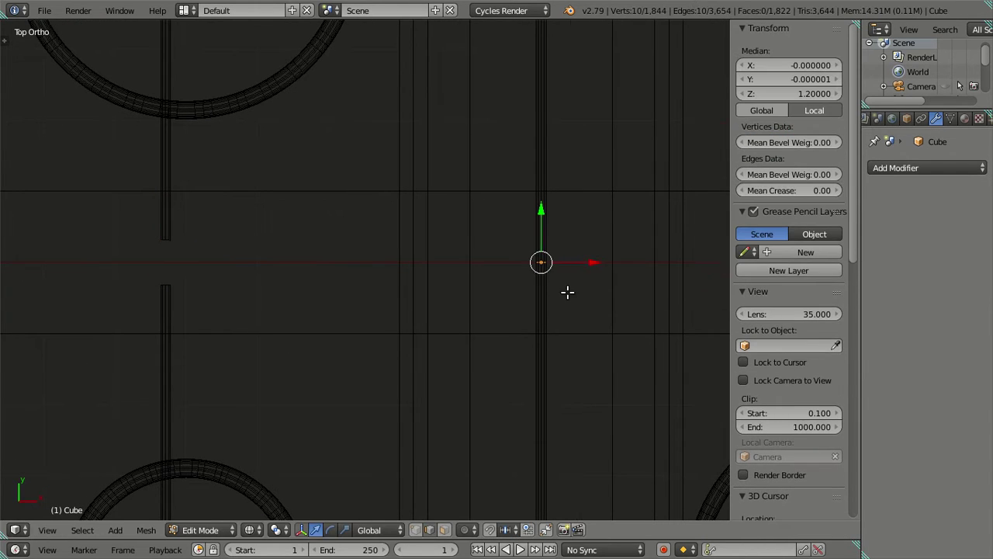
pyautogui.scroll(2, 421, 302)
pyautogui.scroll(2, 453, 305)
pyautogui.scroll(-2, 453, 305)
pyautogui.scroll(-2, 455, 303)
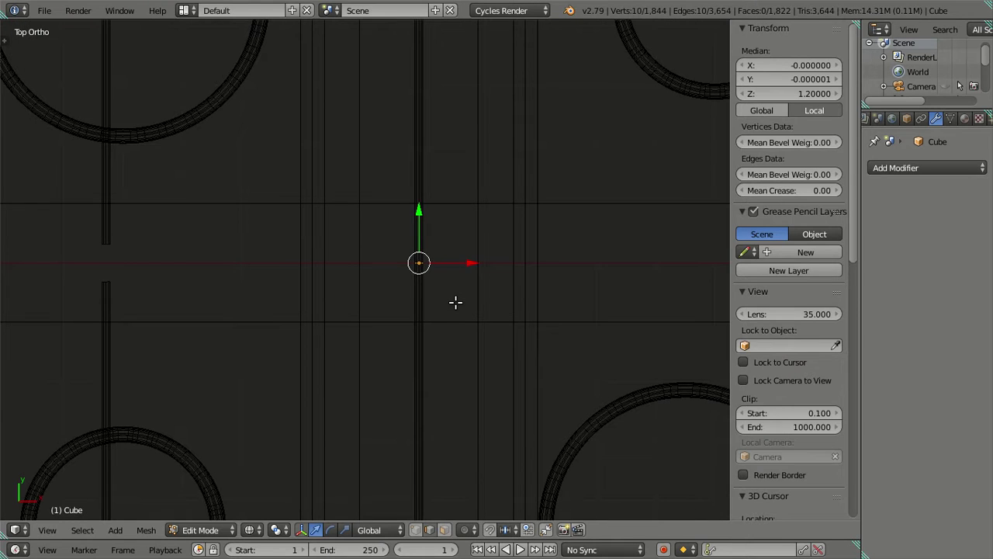
pyautogui.press('a')
pyautogui.scroll(3, 426, 250)
pyautogui.keyDown('shift'); pyautogui.moveTo(493, 264); pyautogui.dragTo(450, 271, button='middle'); pyautogui.keyUp('shift')
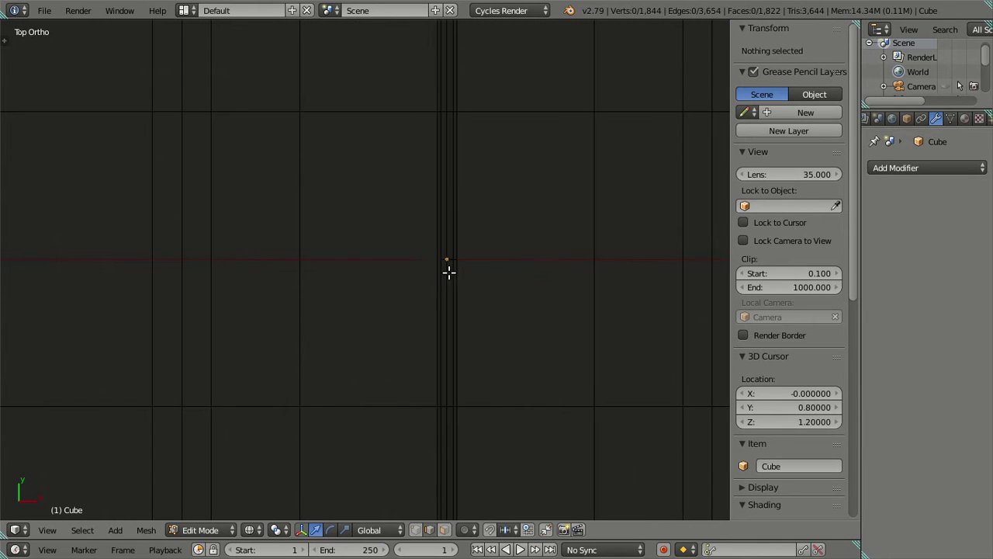
# Extrude the middle loop to split the rail, then delete the upper half's faces
pyautogui.moveTo(434, 248); pyautogui.dragTo(508, 295)
pyautogui.press('e')
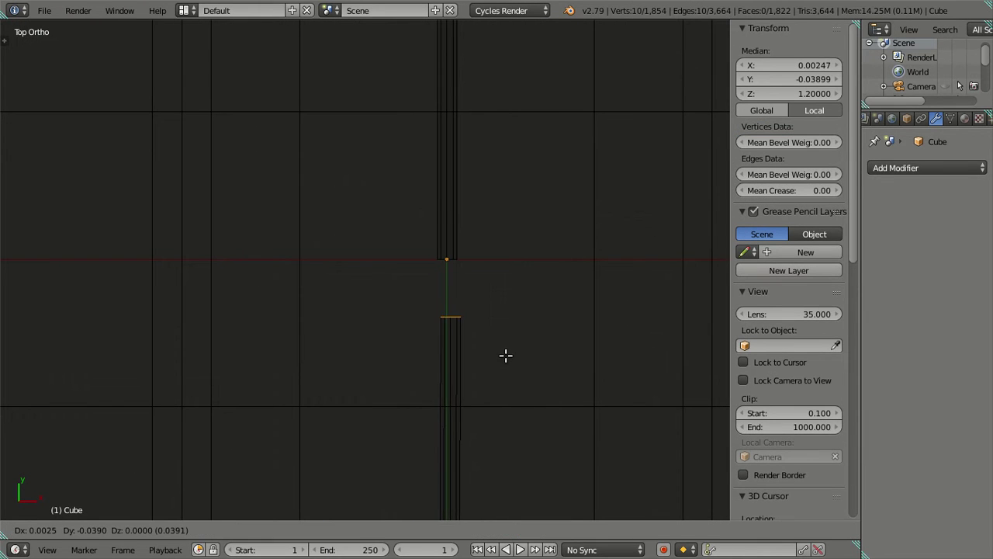
pyautogui.rightClick(506, 356)
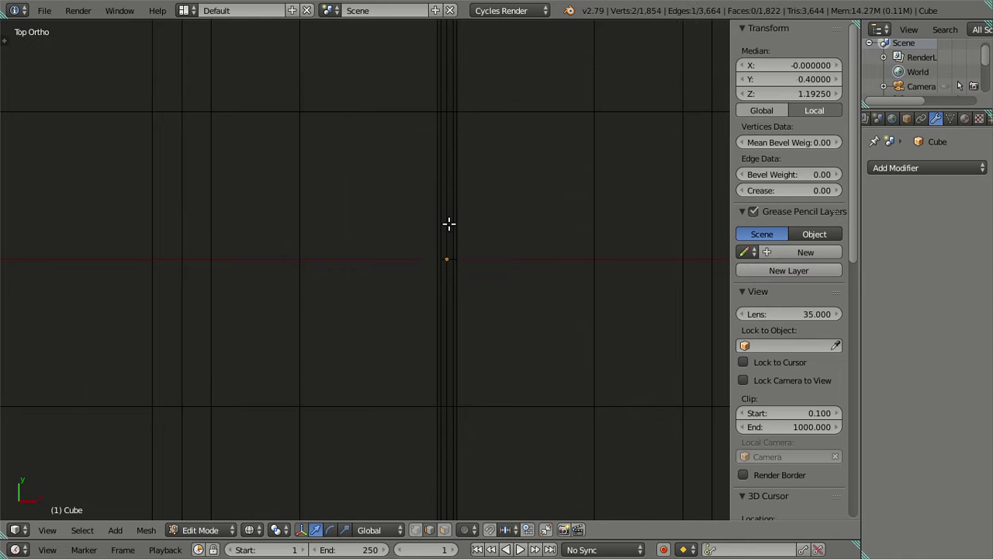
pyautogui.hotkey('ctrl', 'l')
pyautogui.scroll(-3, 449, 224)
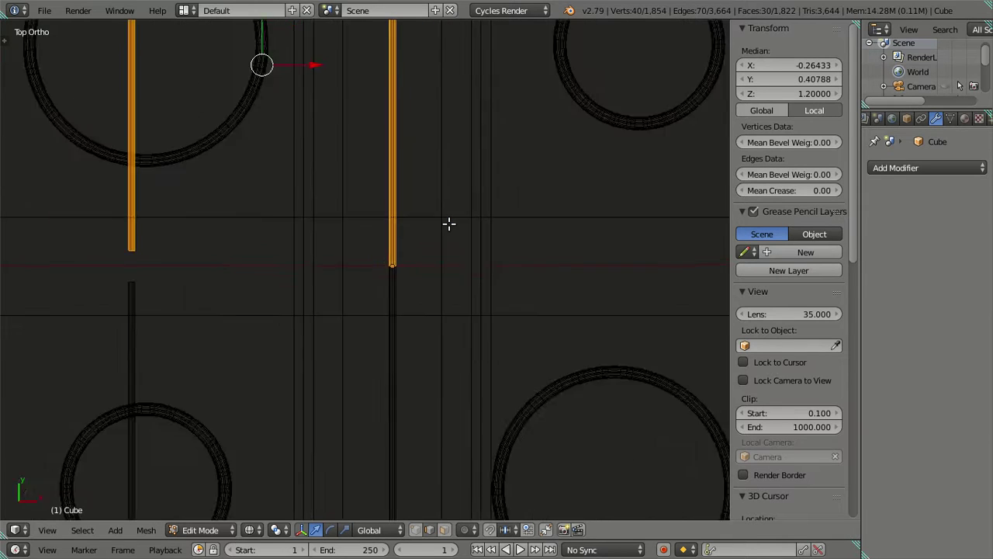
pyautogui.scroll(-2, 448, 224)
pyautogui.press('x')
pyautogui.click(438, 262)
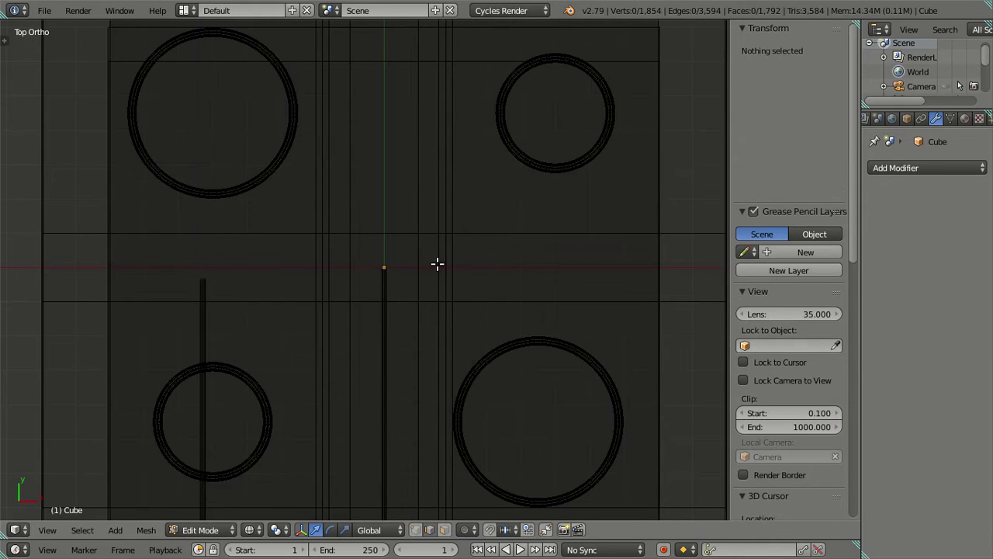
# Undo the deletion and delete only the selected strip of faces
pyautogui.hotkey('ctrl', 'z')
pyautogui.press('x')
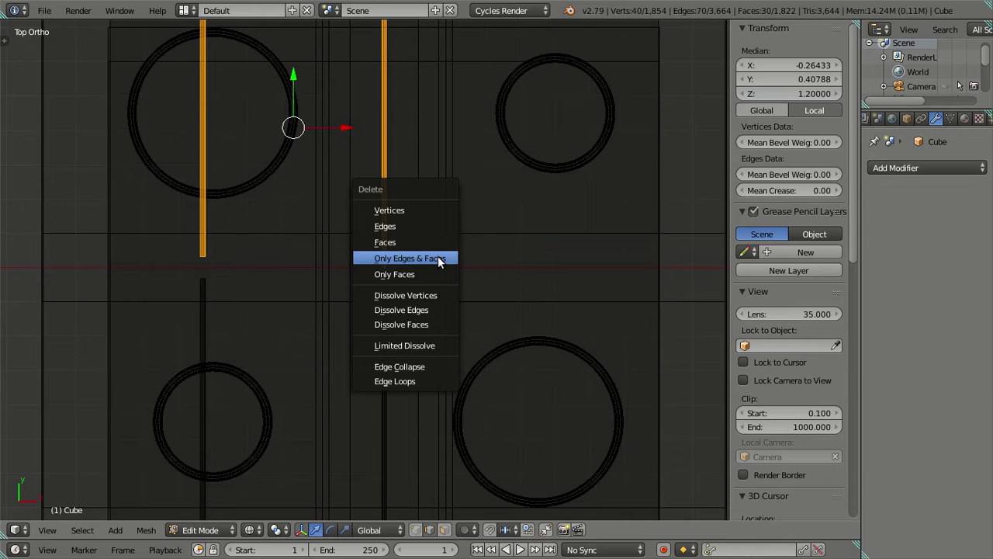
pyautogui.click(434, 243)
pyautogui.scroll(-4, 410, 271)
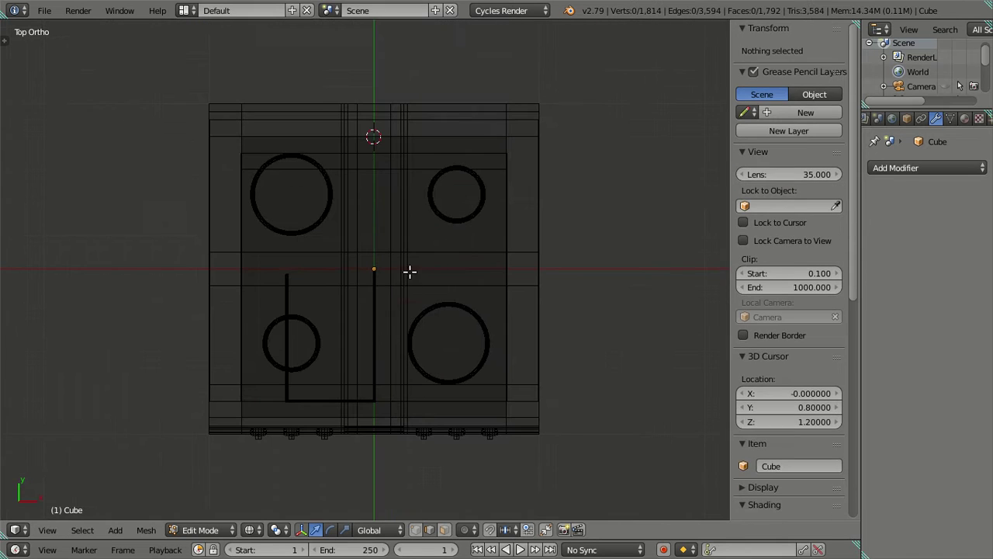
# Separate the connected L-shaped rail into its own object and select it
pyautogui.rightClick(371, 318)
pyautogui.hotkey('ctrl', 'l')
pyautogui.press('p')
pyautogui.click(370, 322)
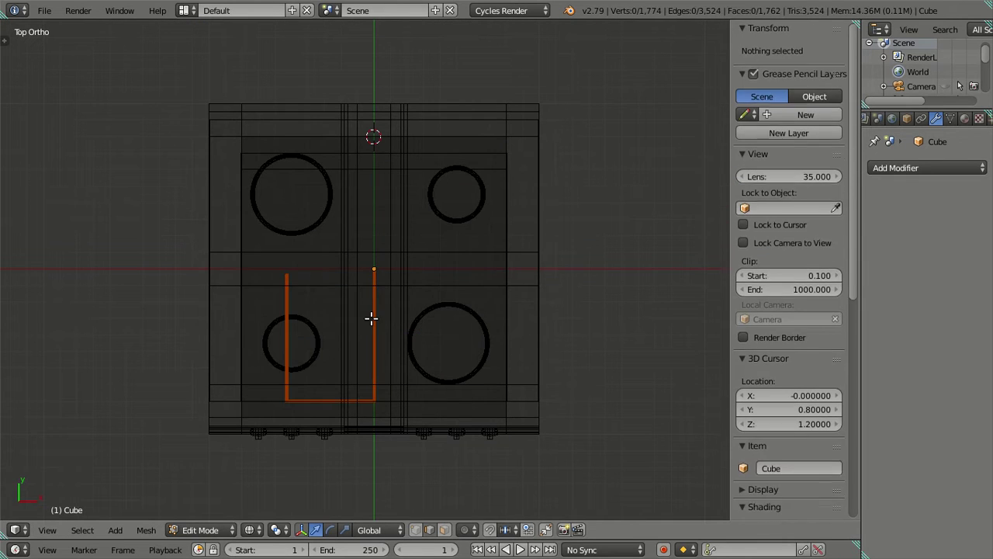
pyautogui.press('Tab')
pyautogui.press('a')
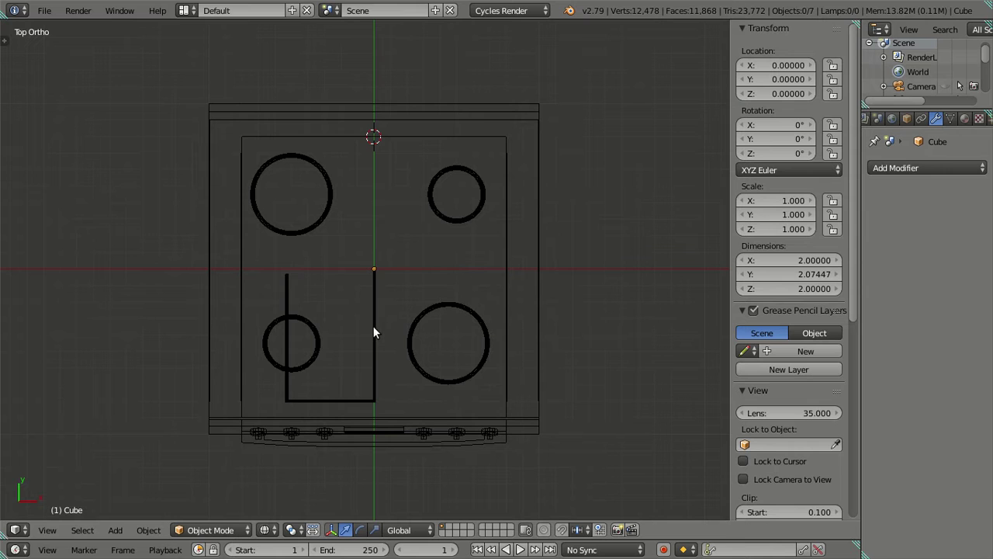
pyautogui.rightClick(373, 327)
# Add a Mirror modifier to the rail, mirroring on Y instead of X
pyautogui.click(888, 166)
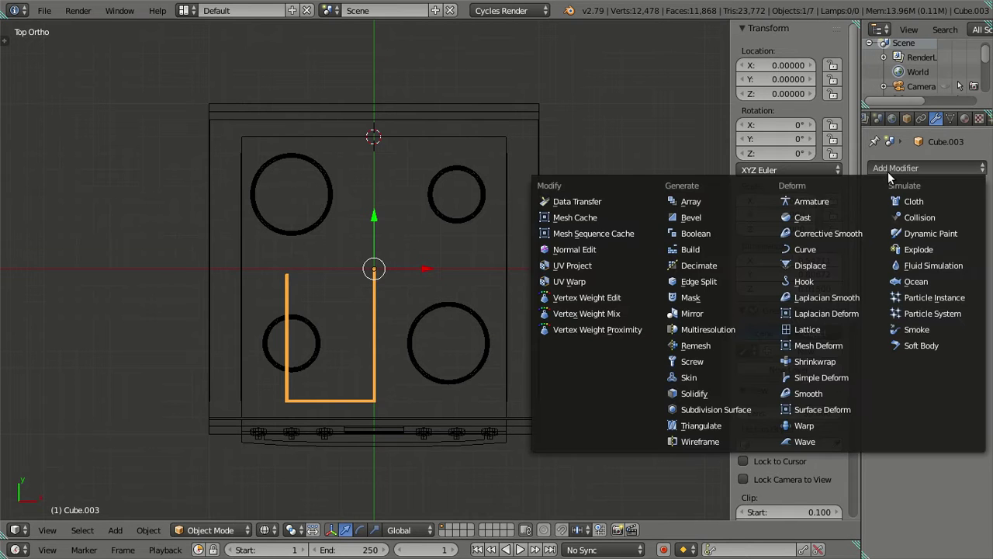
pyautogui.click(706, 309)
pyautogui.click(877, 264)
pyautogui.click(877, 248)
# Flatten the rail's top end vertex ring onto the centre line with S Y 0
pyautogui.press('Tab')
pyautogui.scroll(2, 408, 312)
pyautogui.scroll(3, 408, 311)
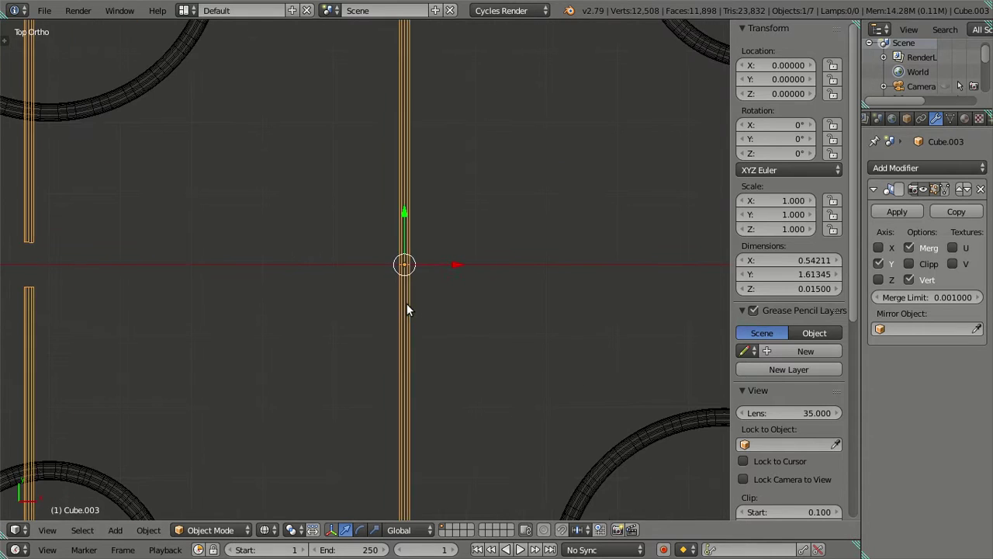
pyautogui.press('a')
pyautogui.scroll(-2, 372, 288)
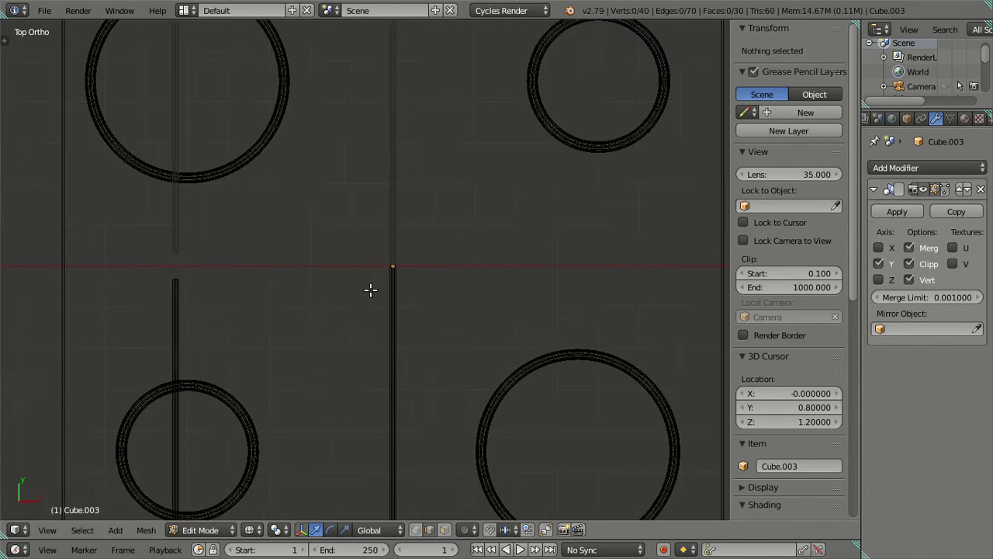
pyautogui.scroll(2, 400, 267)
pyautogui.scroll(3, 371, 241)
pyautogui.keyDown('shift'); pyautogui.moveTo(377, 228); pyautogui.dragTo(396, 315, button='middle'); pyautogui.keyUp('shift')
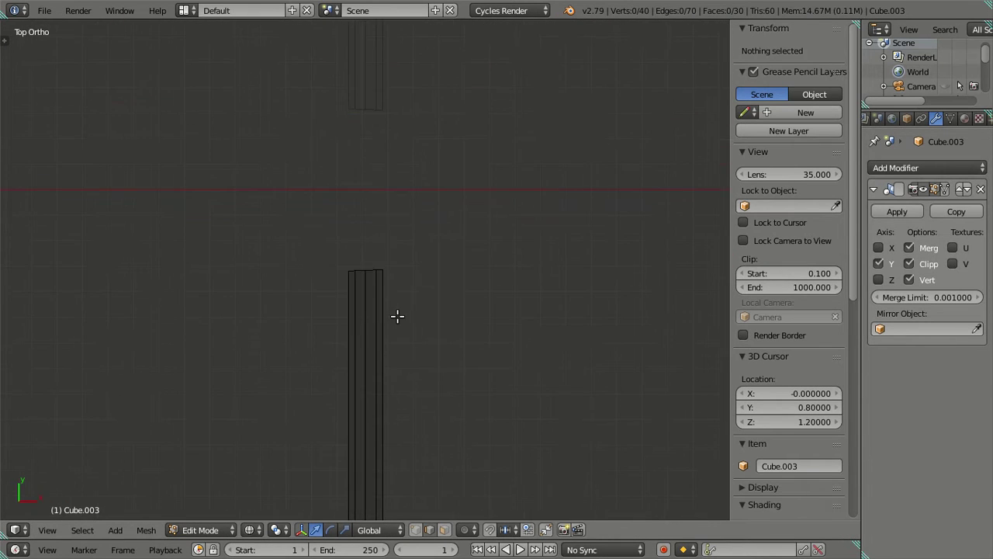
pyautogui.keyDown('alt'); pyautogui.rightClick(377, 271); pyautogui.keyUp('alt')
pyautogui.write('sy0')
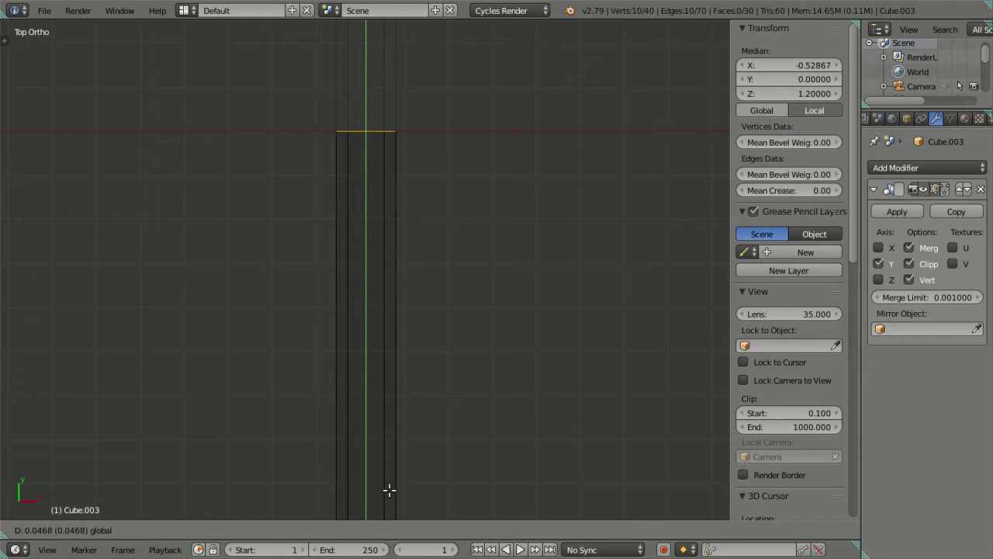
pyautogui.press('Return')
# Pan across the stovetop to check the mirrored rail, then return to object mode
pyautogui.scroll(-6, 454, 245)
pyautogui.scroll(-2, 455, 247)
pyautogui.press('a')
pyautogui.scroll(-2, 443, 266)
pyautogui.scroll(-3, 431, 280)
pyautogui.scroll(2, 395, 326)
pyautogui.scroll(3, 380, 357)
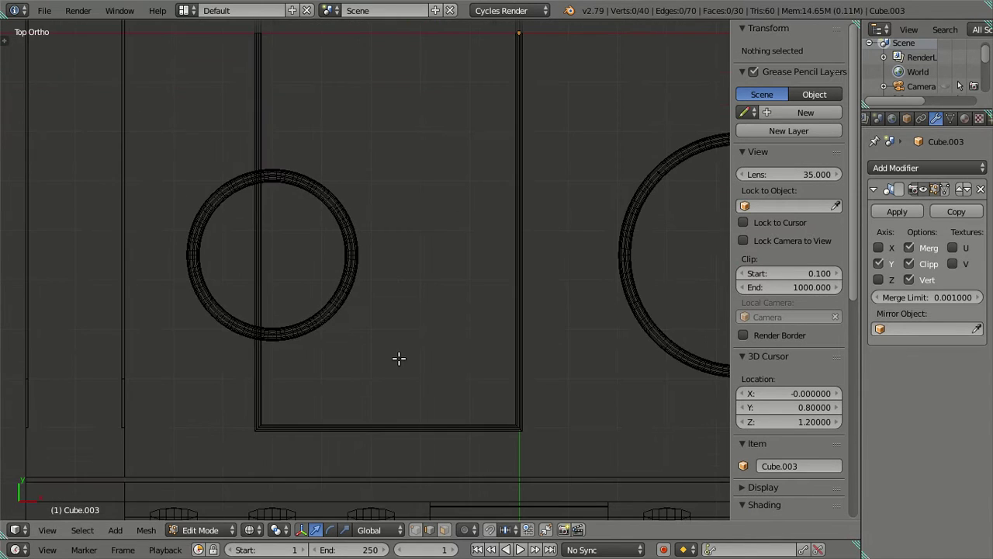
pyautogui.scroll(-3, 398, 358)
pyautogui.keyDown('shift'); pyautogui.moveTo(494, 359); pyautogui.dragTo(290, 343, button='middle'); pyautogui.keyUp('shift')
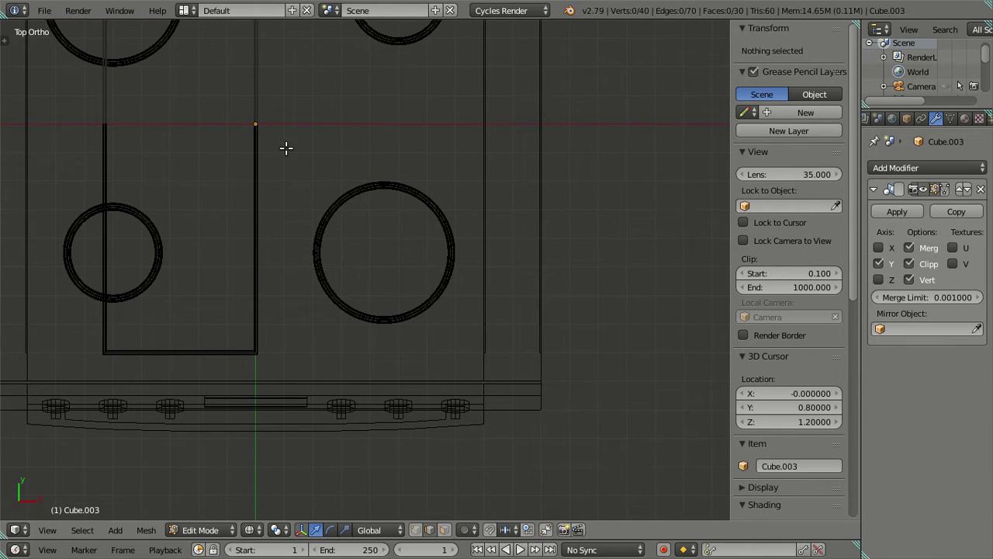
pyautogui.keyDown('shift'); pyautogui.moveTo(286, 147); pyautogui.dragTo(365, 198, button='middle'); pyautogui.keyUp('shift')
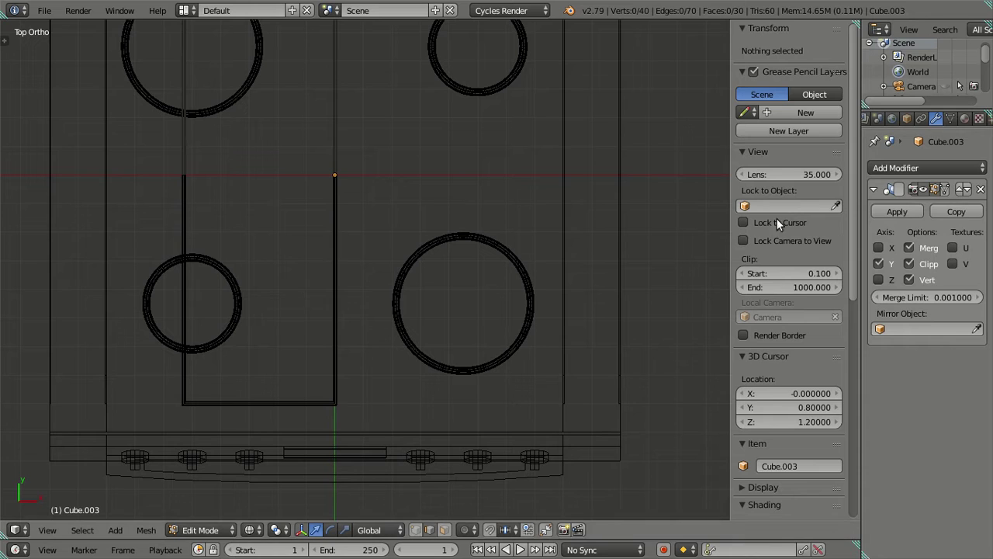
pyautogui.press('Tab')
# Apply the Mirror modifier on the rail and join the rail into the stove mesh Cube
pyautogui.click(900, 208)
pyautogui.press('Tab')
pyautogui.press('Tab')
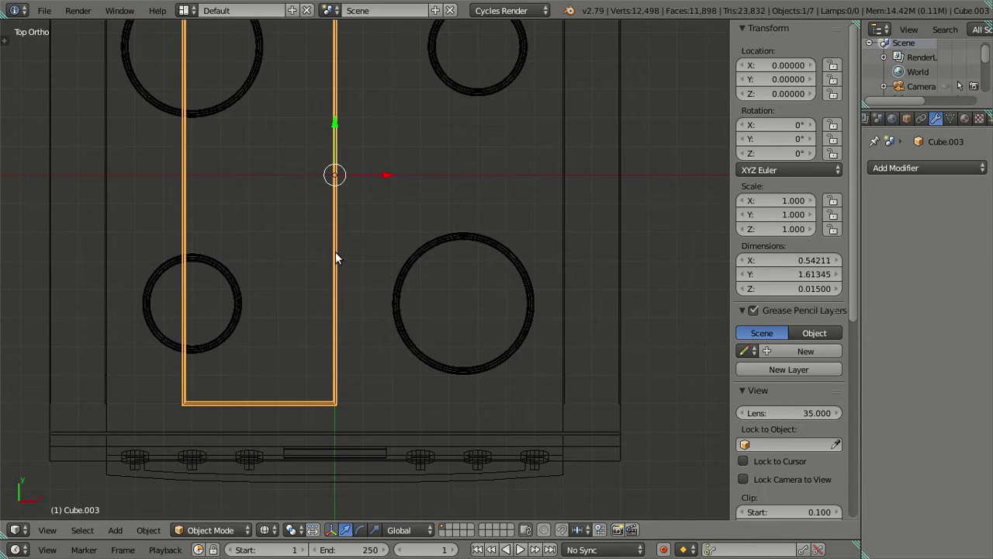
pyautogui.keyDown('shift'); pyautogui.rightClick(560, 258); pyautogui.keyUp('shift')
pyautogui.hotkey('ctrl', 'j')
pyautogui.press('Tab')
# Select two edge loops on the rail and delete their faces
pyautogui.scroll(2, 315, 184)
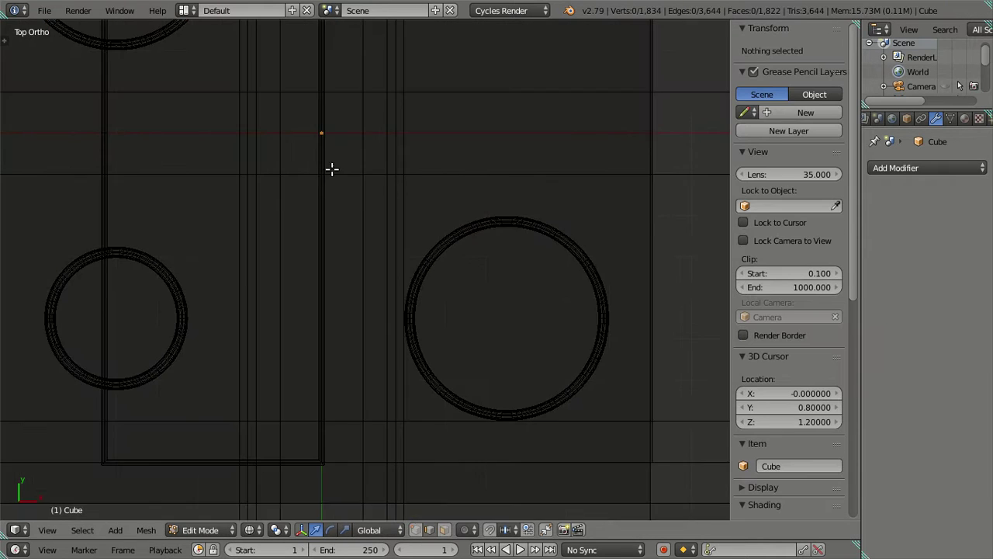
pyautogui.keyDown('shift'); pyautogui.moveTo(332, 169); pyautogui.dragTo(455, 321, button='middle'); pyautogui.keyUp('shift')
pyautogui.scroll(4, 470, 329)
pyautogui.scroll(2, 370, 317)
pyautogui.moveTo(454, 359)
pyautogui.keyDown('shift'); pyautogui.mouseDown(button='middle')
pyautogui.moveTo(594, 370)
pyautogui.moveTo(353, 308)
pyautogui.mouseUp(button='middle'); pyautogui.keyUp('shift')
pyautogui.keyDown('alt'); pyautogui.rightClick(432, 327); pyautogui.keyUp('alt')
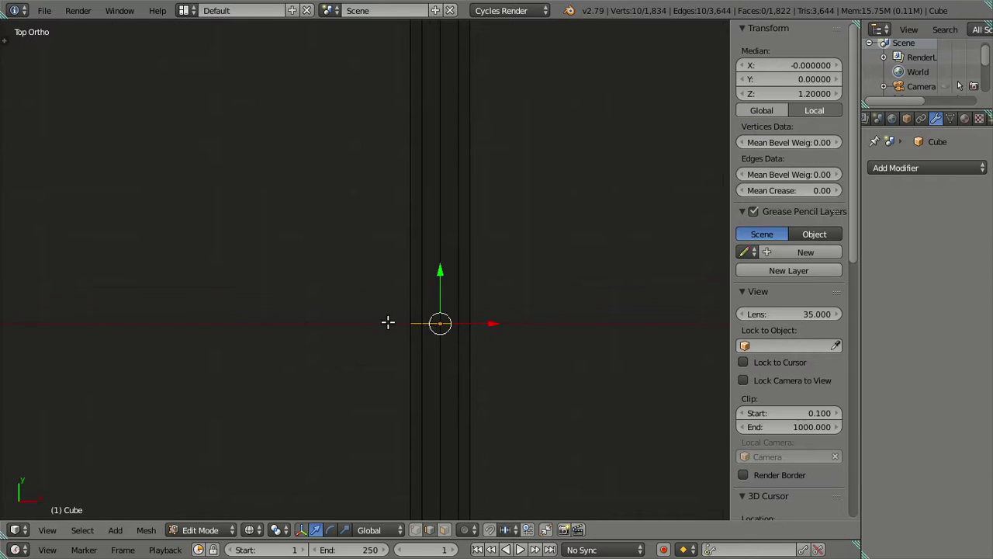
pyautogui.scroll(-6, 249, 303)
pyautogui.scroll(4, 233, 283)
pyautogui.scroll(3, 152, 281)
pyautogui.keyDown('shift'); pyautogui.moveTo(153, 281); pyautogui.dragTo(519, 293, button='middle'); pyautogui.keyUp('shift')
pyautogui.scroll(2, 517, 277)
pyautogui.keyDown('alt'); pyautogui.keyDown('shift'); pyautogui.rightClick(514, 261); pyautogui.keyUp('shift'); pyautogui.keyUp('alt')
pyautogui.press('x')
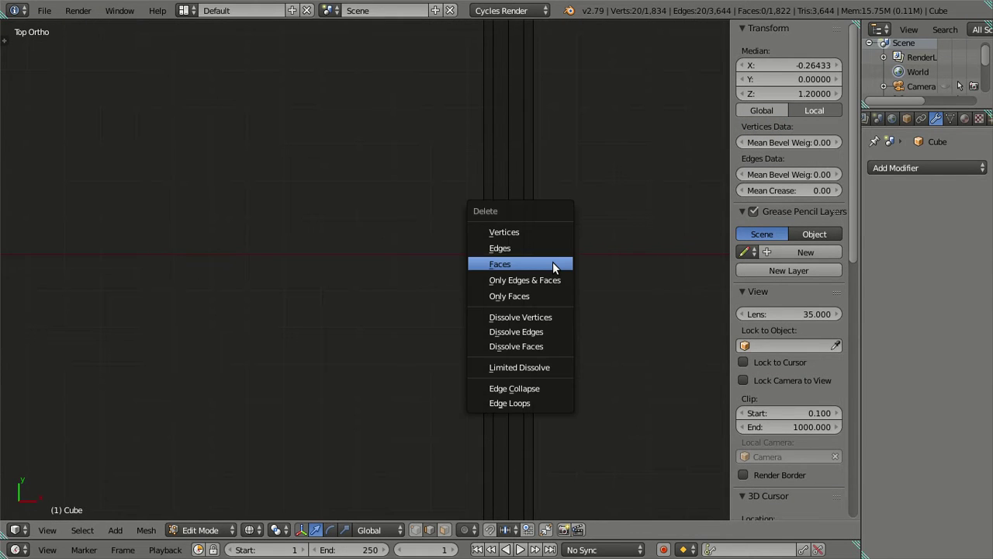
pyautogui.click(544, 329)
# Orbit the view to look into the oven opening from the front
pyautogui.scroll(-2, 494, 295)
pyautogui.scroll(-3, 491, 298)
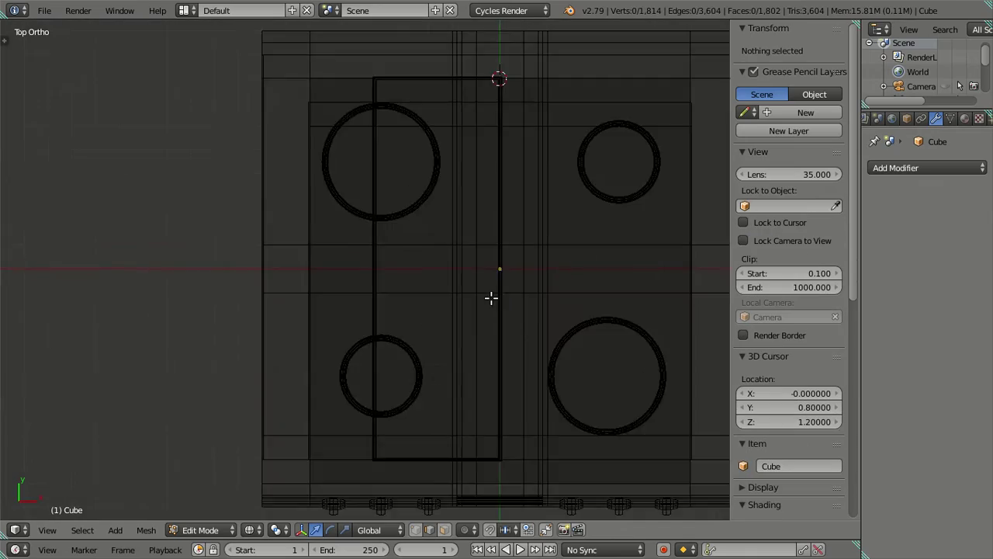
pyautogui.scroll(-4, 491, 297)
pyautogui.moveTo(497, 332); pyautogui.dragTo(506, 195, button='middle')
pyautogui.scroll(3, 481, 248)
pyautogui.scroll(3, 495, 300)
pyautogui.moveTo(495, 300)
pyautogui.keyDown('shift'); pyautogui.mouseDown(button='middle')
pyautogui.moveTo(302, 266)
pyautogui.moveTo(304, 310)
pyautogui.moveTo(290, 302)
pyautogui.moveTo(437, 306)
pyautogui.mouseUp(button='middle'); pyautogui.keyUp('shift')
pyautogui.scroll(-3, 299, 290)
pyautogui.moveTo(522, 316); pyautogui.dragTo(497, 308, button='middle')
pyautogui.scroll(2, 497, 305)
# In front ortho wireframe, add five loop cuts and dissolve them everywhere except the rail
pyautogui.press('KP_1')
pyautogui.press('z')
pyautogui.keyDown('shift'); pyautogui.moveTo(595, 303); pyautogui.dragTo(412, 294, button='middle'); pyautogui.keyUp('shift')
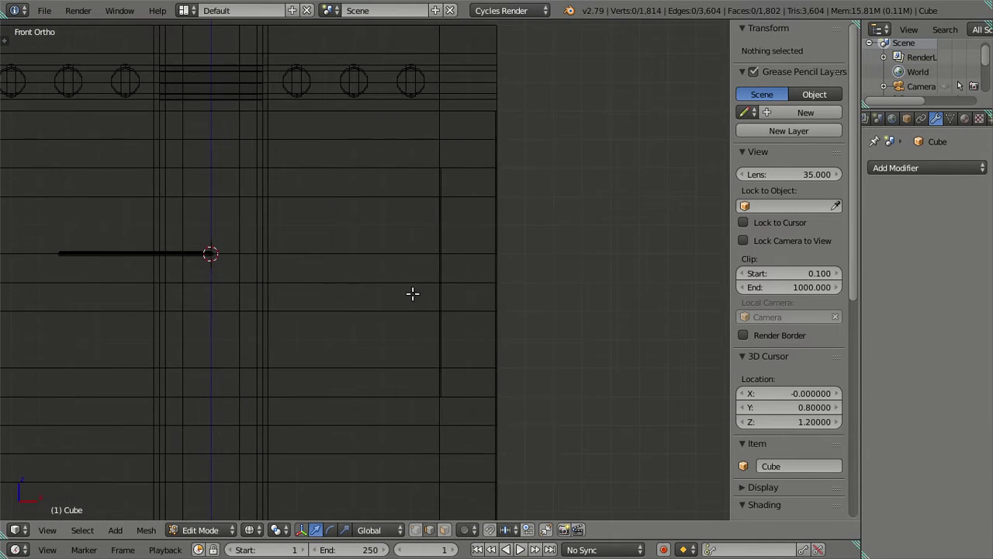
pyautogui.scroll(4, 412, 293)
pyautogui.hotkey('ctrl', 'r')
pyautogui.scroll(2, 430, 242)
pyautogui.scroll(1, 430, 242)
pyautogui.scroll(1, 431, 242)
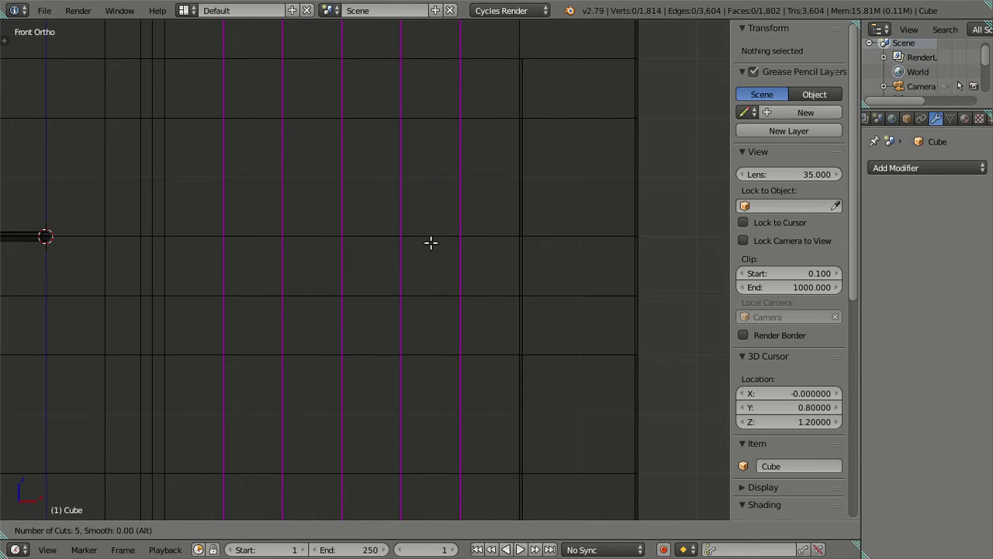
pyautogui.click(430, 242)
pyautogui.rightClick(430, 242)
pyautogui.keyDown('alt'); pyautogui.keyDown('shift'); pyautogui.rightClick(458, 264); pyautogui.keyUp('shift'); pyautogui.keyUp('alt')
pyautogui.press('x')
pyautogui.click(458, 263)
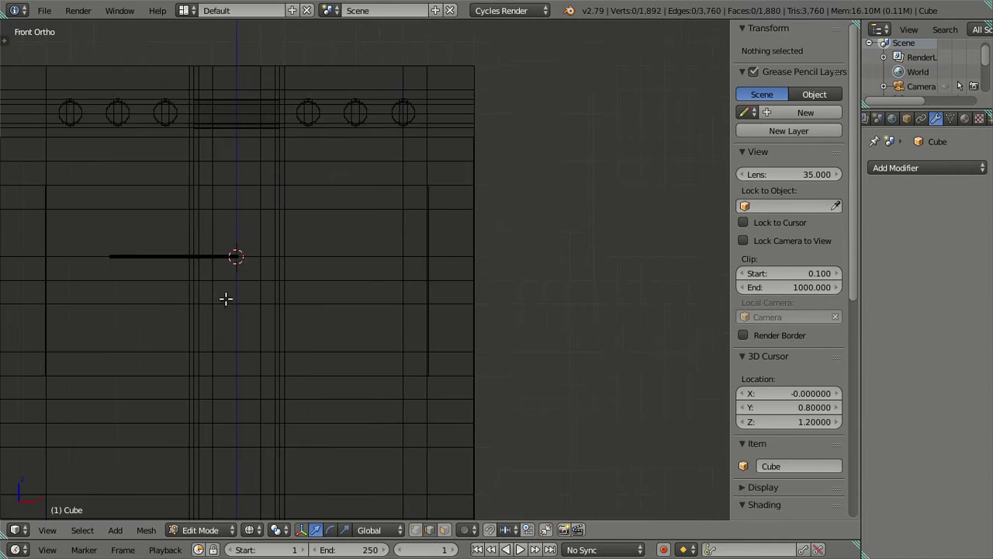
# Add another five loop cuts toward the rail's end, dissolving the edges off the rail
pyautogui.keyDown('shift'); pyautogui.moveTo(292, 306); pyautogui.dragTo(408, 267, button='middle'); pyautogui.keyUp('shift')
pyautogui.scroll(5, 396, 270)
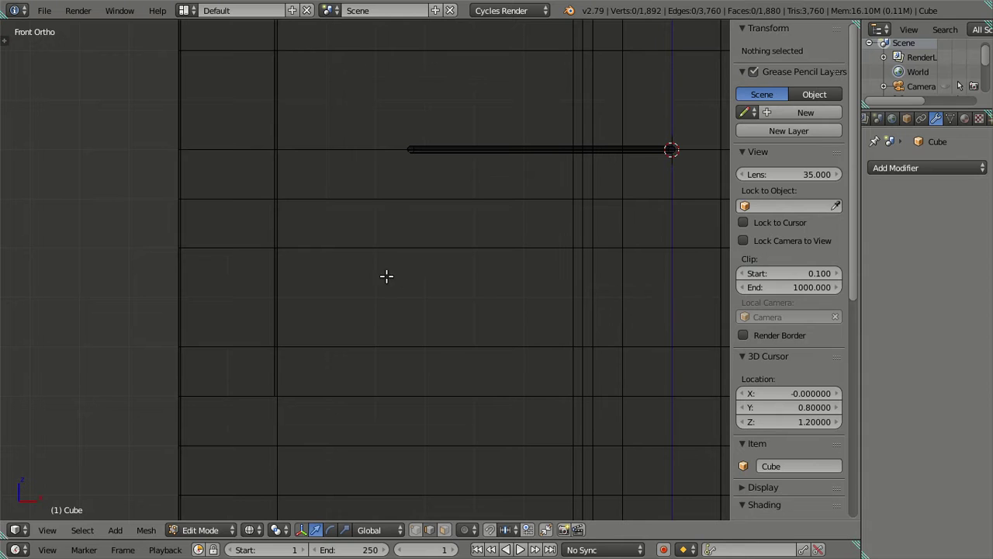
pyautogui.hotkey('ctrl', 'r')
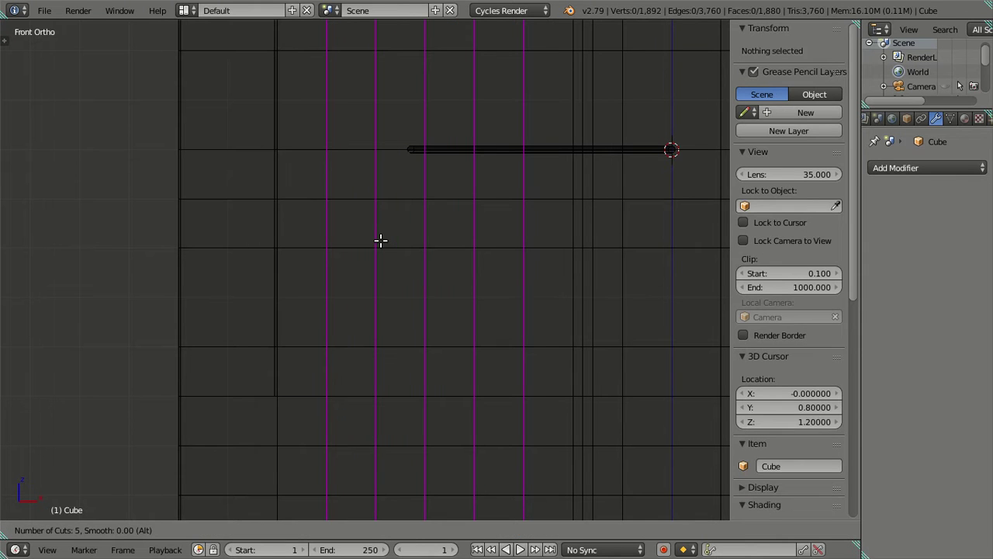
pyautogui.click(380, 240)
pyautogui.rightClick(380, 240)
pyautogui.press('x')
pyautogui.click(377, 288)
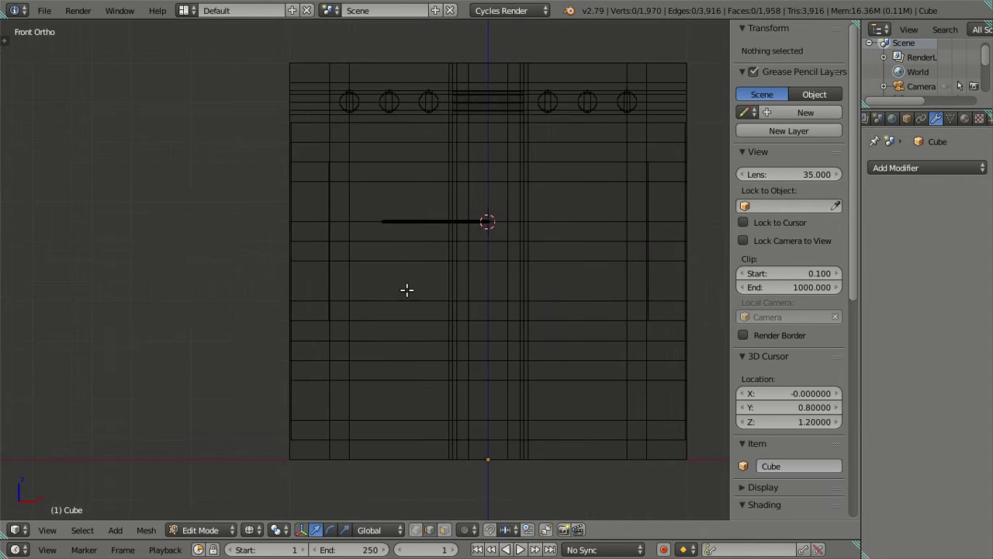
# Add nine more loop cuts along the rail and dissolve the new edges outside it
pyautogui.scroll(2, 383, 321)
pyautogui.scroll(3, 450, 322)
pyautogui.scroll(2, 321, 306)
pyautogui.scroll(2, 456, 337)
pyautogui.scroll(2, 528, 290)
pyautogui.scroll(1, 348, 355)
pyautogui.scroll(1, 319, 341)
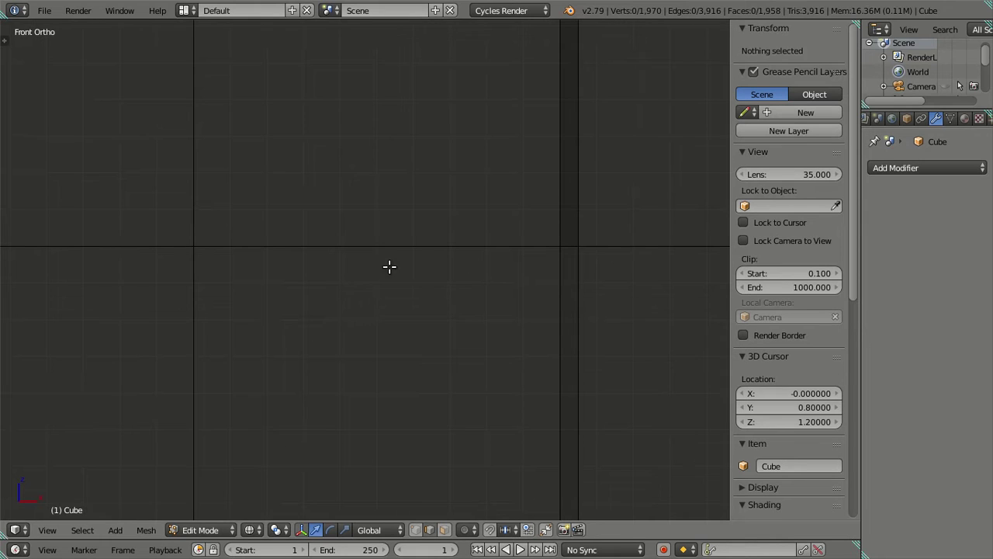
pyautogui.hotkey('ctrl', 'r')
pyautogui.scroll(1, 365, 247)
pyautogui.scroll(2, 364, 247)
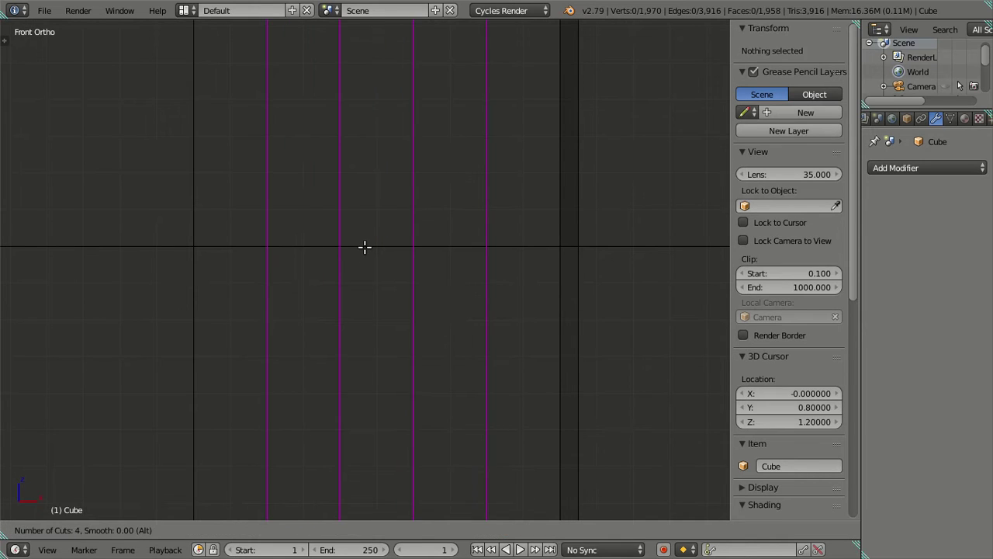
pyautogui.scroll(1, 365, 246)
pyautogui.scroll(1, 365, 247)
pyautogui.scroll(1, 365, 247)
pyautogui.scroll(1, 364, 247)
pyautogui.scroll(1, 365, 247)
pyautogui.scroll(-1, 364, 247)
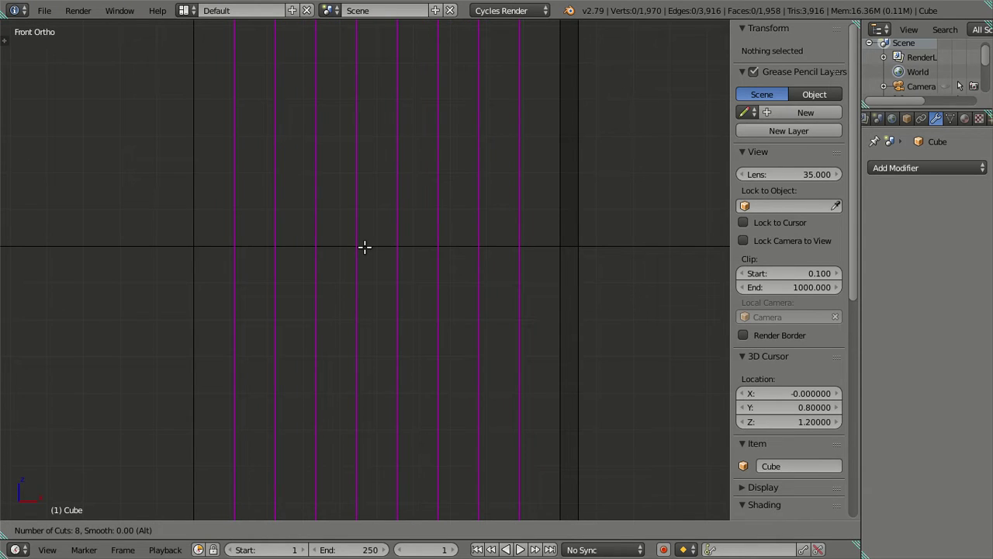
pyautogui.scroll(1, 365, 246)
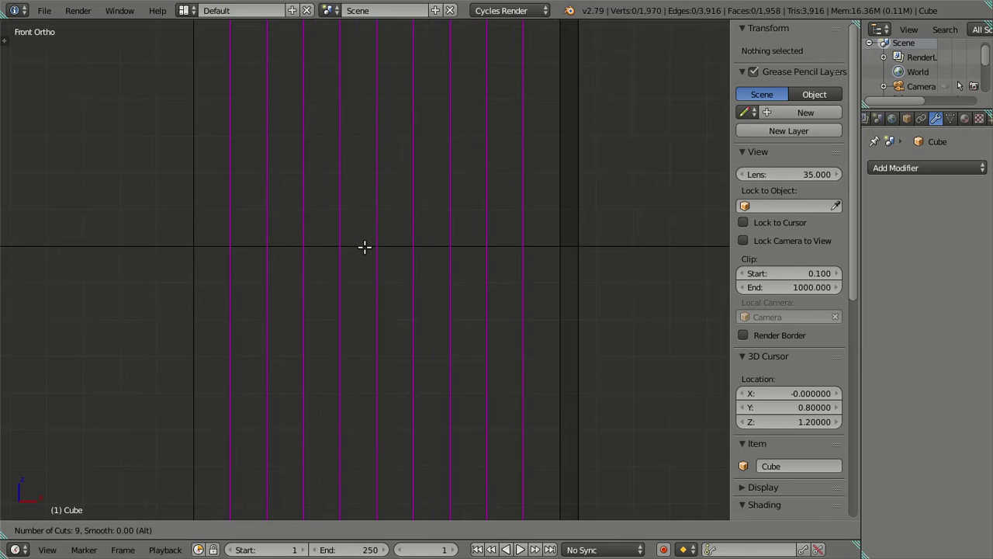
pyautogui.click(365, 247)
pyautogui.rightClick(443, 269)
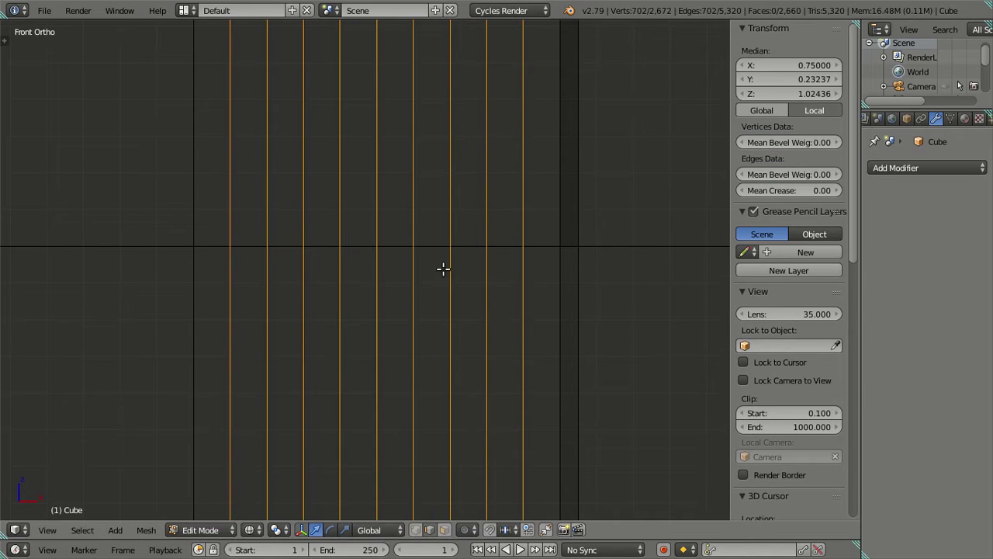
pyautogui.press('x')
pyautogui.click(523, 260)
# Add a final set of loop cuts at the rail's end and dissolve the extras off the rail
pyautogui.scroll(-2, 401, 266)
pyautogui.scroll(-1, 344, 293)
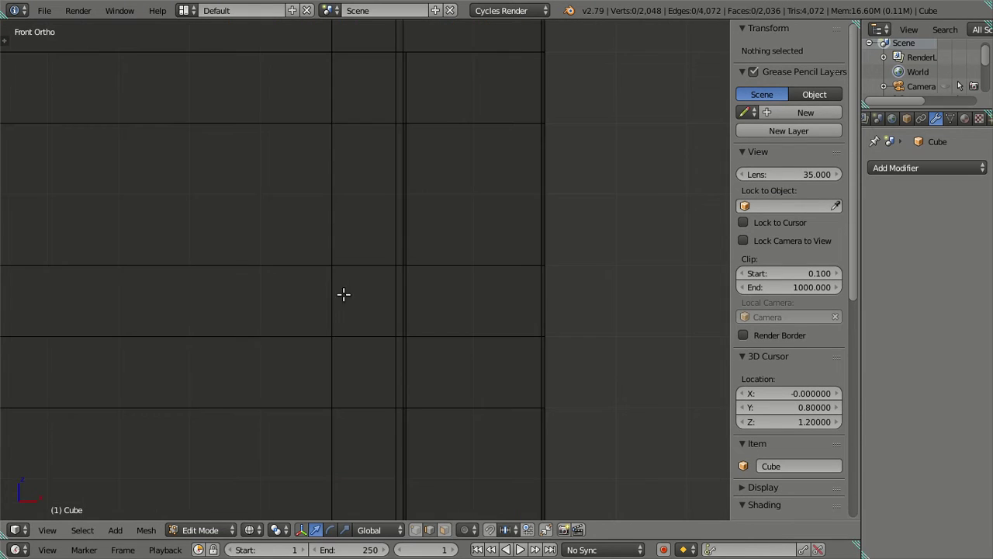
pyautogui.keyDown('ctrl'); pyautogui.scroll(2, 487, 300); pyautogui.keyUp('ctrl')
pyautogui.keyDown('ctrl'); pyautogui.scroll(1, 419, 293); pyautogui.keyUp('ctrl')
pyautogui.scroll(-3, 401, 292)
pyautogui.keyDown('shift'); pyautogui.moveTo(260, 290); pyautogui.dragTo(572, 272, button='middle'); pyautogui.keyUp('shift')
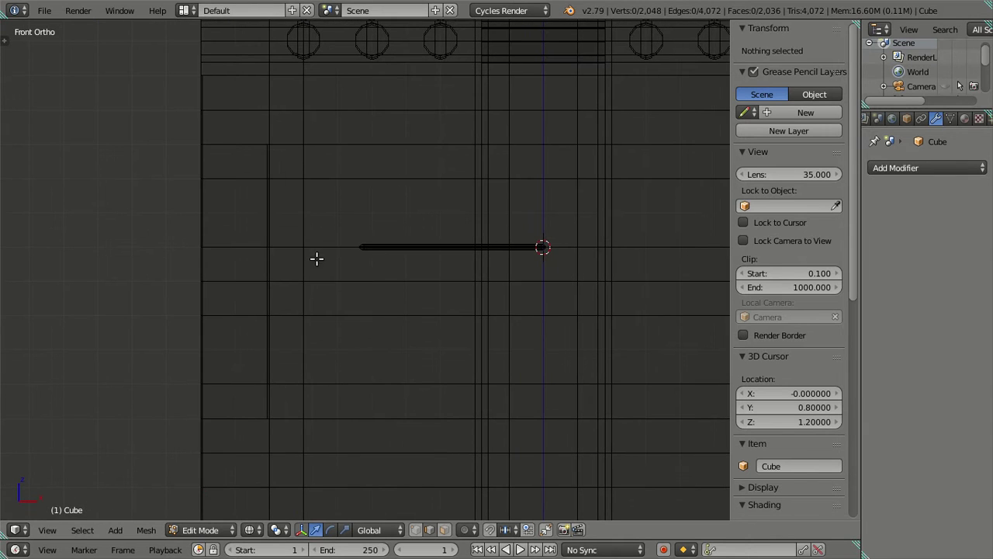
pyautogui.hotkey('ctrl', 'r')
pyautogui.scroll(8, 281, 244)
pyautogui.click(282, 244)
pyautogui.rightClick(282, 244)
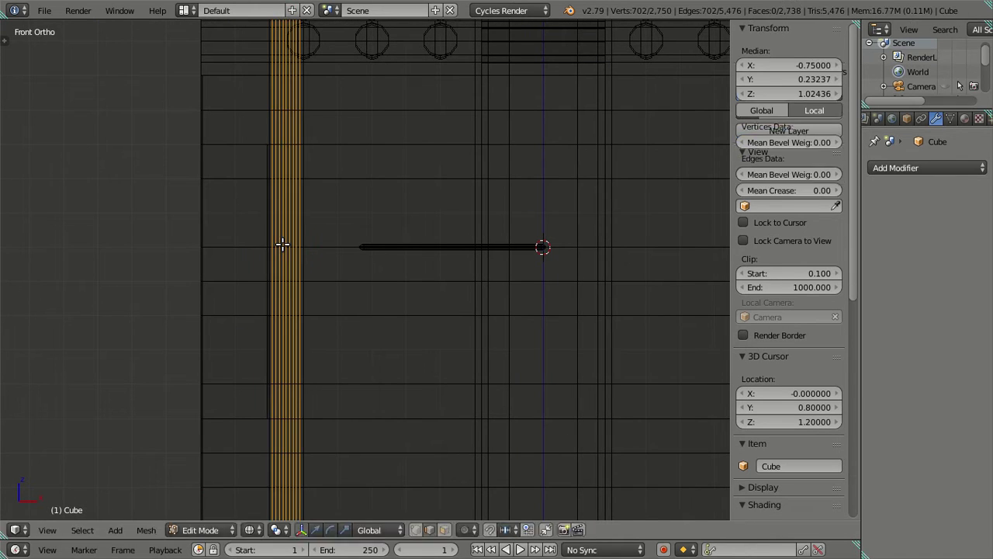
pyautogui.scroll(3, 279, 262)
pyautogui.moveTo(279, 261)
pyautogui.keyDown('shift'); pyautogui.mouseDown(button='middle')
pyautogui.moveTo(154, 245)
pyautogui.moveTo(512, 262)
pyautogui.mouseUp(button='middle'); pyautogui.keyUp('shift')
pyautogui.scroll(3, 512, 262)
pyautogui.keyDown('alt'); pyautogui.keyDown('shift'); pyautogui.rightClick(521, 234); pyautogui.keyUp('shift'); pyautogui.keyUp('alt')
pyautogui.press('x')
pyautogui.click(576, 243)
# Bring the whole stove front into view and clear the selection
pyautogui.scroll(-2, 554, 242)
pyautogui.scroll(-2, 520, 246)
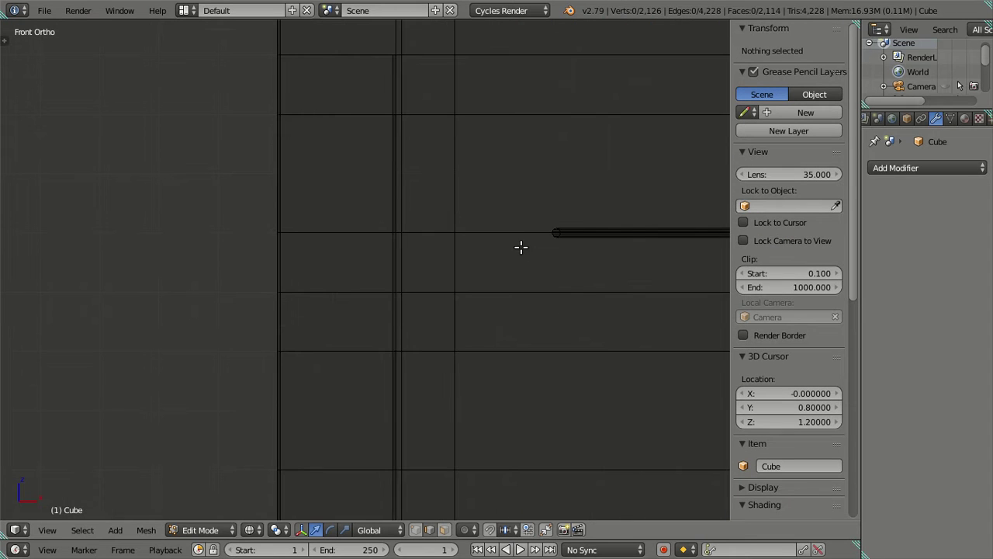
pyautogui.keyDown('alt'); pyautogui.rightClick(452, 271); pyautogui.keyUp('alt')
pyautogui.scroll(-8, 452, 272)
pyautogui.keyDown('shift'); pyautogui.moveTo(563, 290); pyautogui.dragTo(313, 295, button='middle'); pyautogui.keyUp('shift')
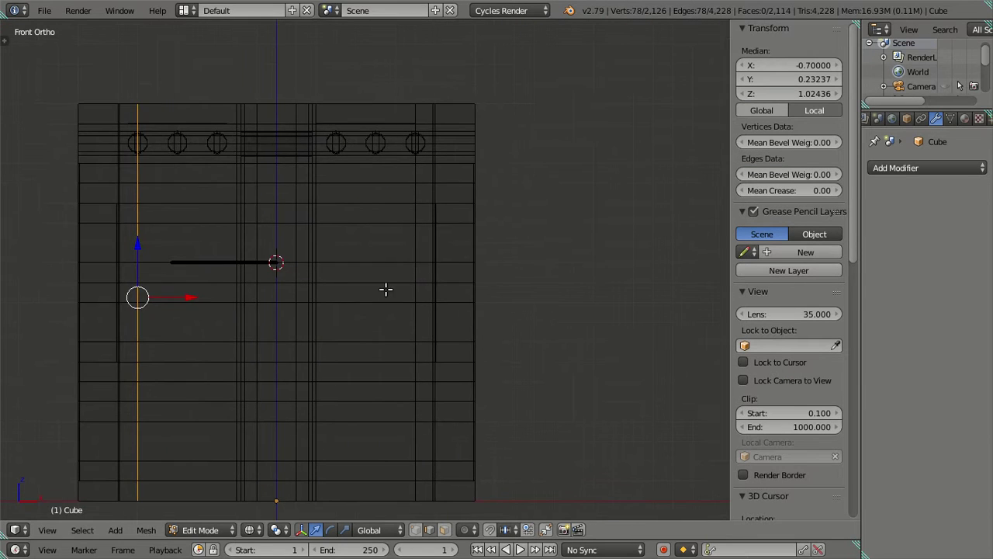
pyautogui.scroll(1, 410, 280)
pyautogui.press('a')
pyautogui.scroll(3, 466, 287)
pyautogui.moveTo(485, 293)
pyautogui.mouseDown(button='middle')
pyautogui.moveTo(536, 309)
pyautogui.moveTo(342, 312)
pyautogui.mouseUp(button='middle')
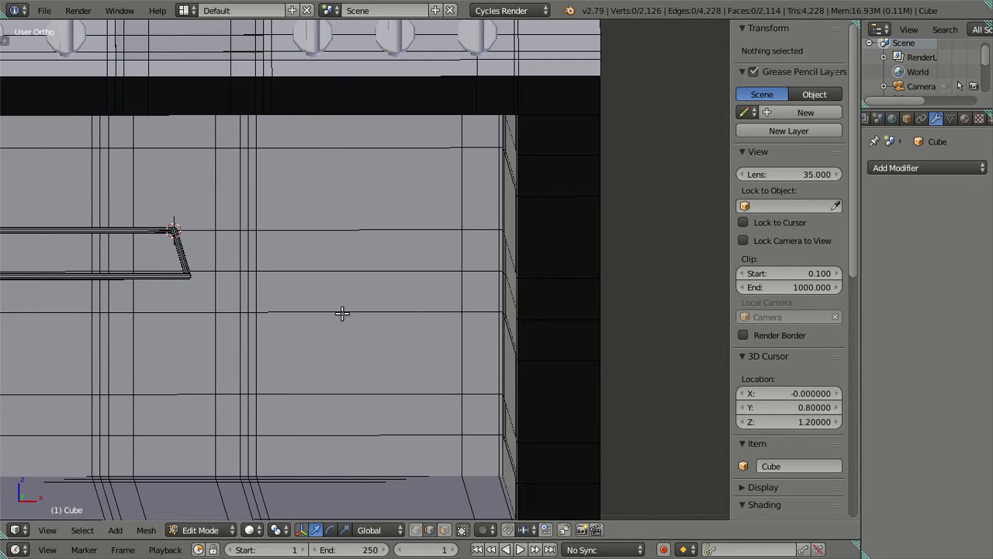
pyautogui.rightClick(492, 255)
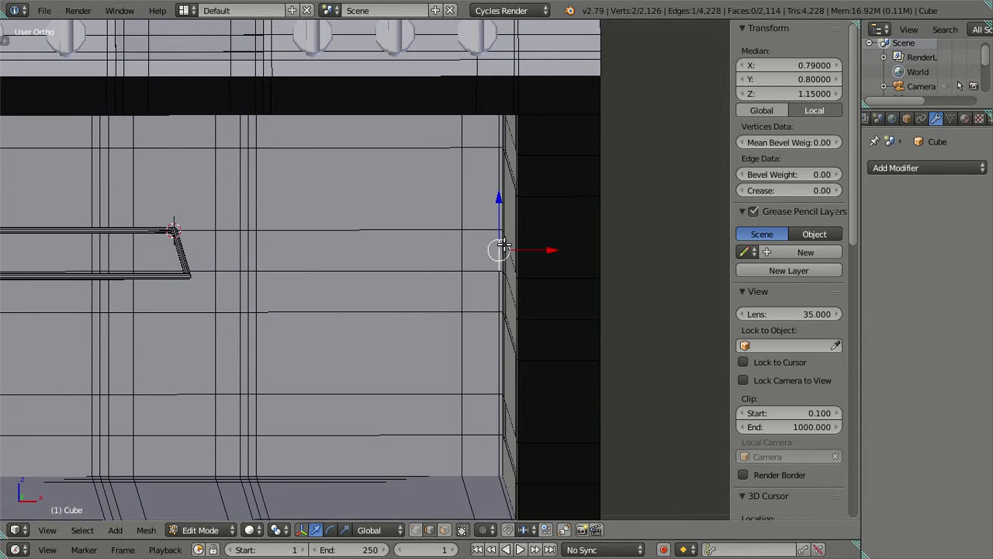
pyautogui.click(799, 65)
pyautogui.press('Escape')
pyautogui.press('a')
pyautogui.press('z')
pyautogui.scroll(-2, 278, 327)
pyautogui.scroll(2, 278, 327)
pyautogui.scroll(2, 206, 319)
pyautogui.scroll(2, 348, 361)
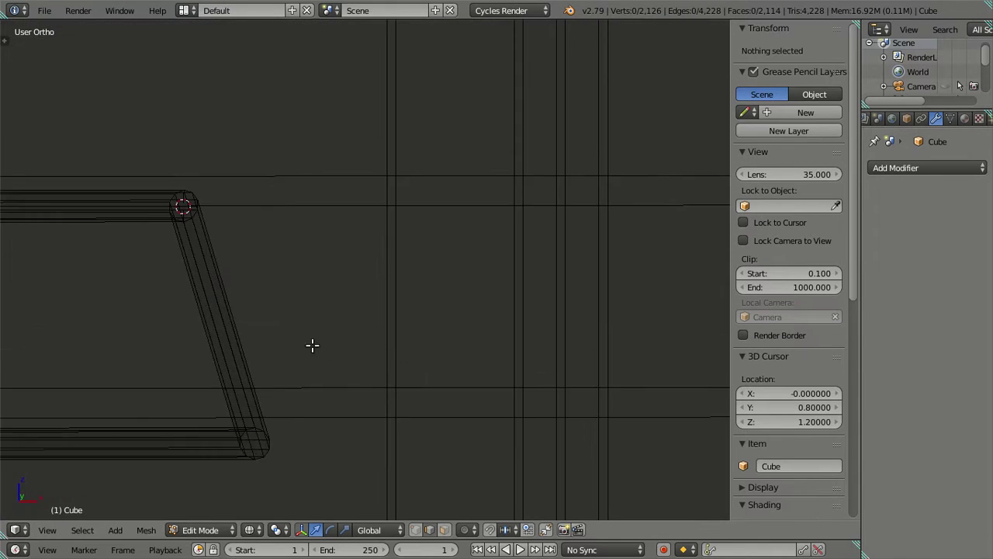
pyautogui.rightClick(187, 207)
pyautogui.keyDown('shift'); pyautogui.rightClick(272, 459); pyautogui.keyUp('shift')
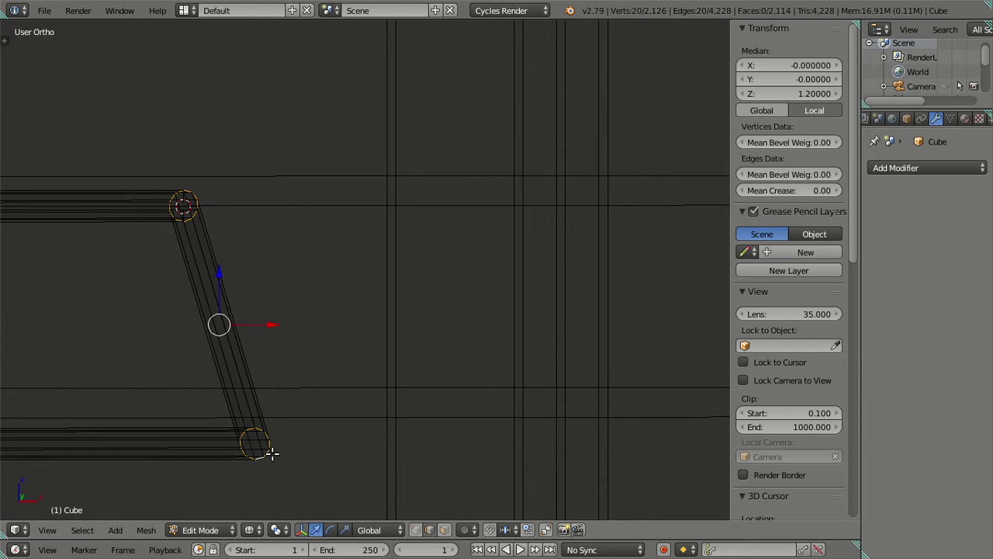
pyautogui.scroll(-3, 474, 277)
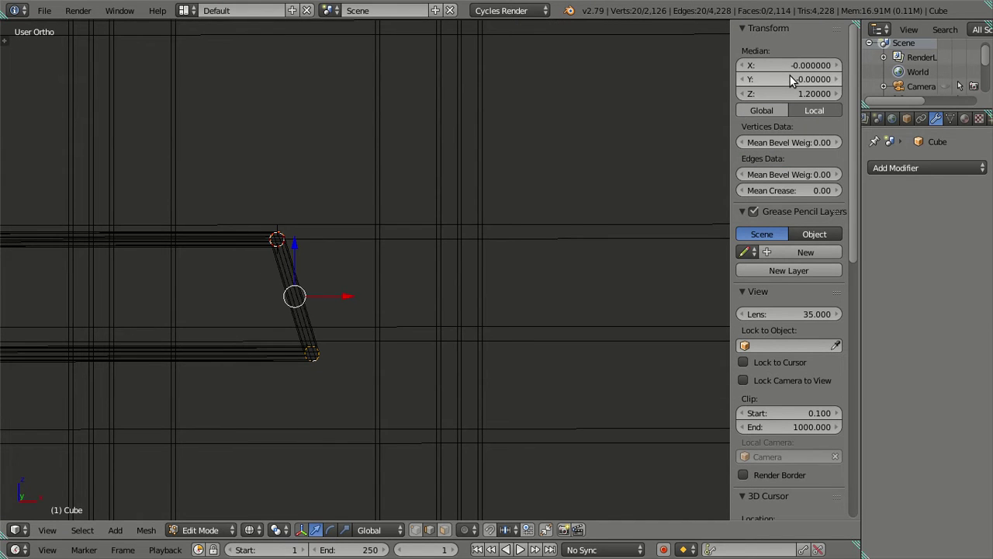
pyautogui.moveTo(790, 80); pyautogui.dragTo(822, 80)
pyautogui.hotkey('ctrl', 'z')
pyautogui.scroll(-2, 476, 253)
pyautogui.scroll(-2, 419, 280)
pyautogui.moveTo(419, 280)
pyautogui.mouseDown(button='middle')
pyautogui.moveTo(521, 306)
pyautogui.moveTo(504, 276)
pyautogui.mouseUp(button='middle')
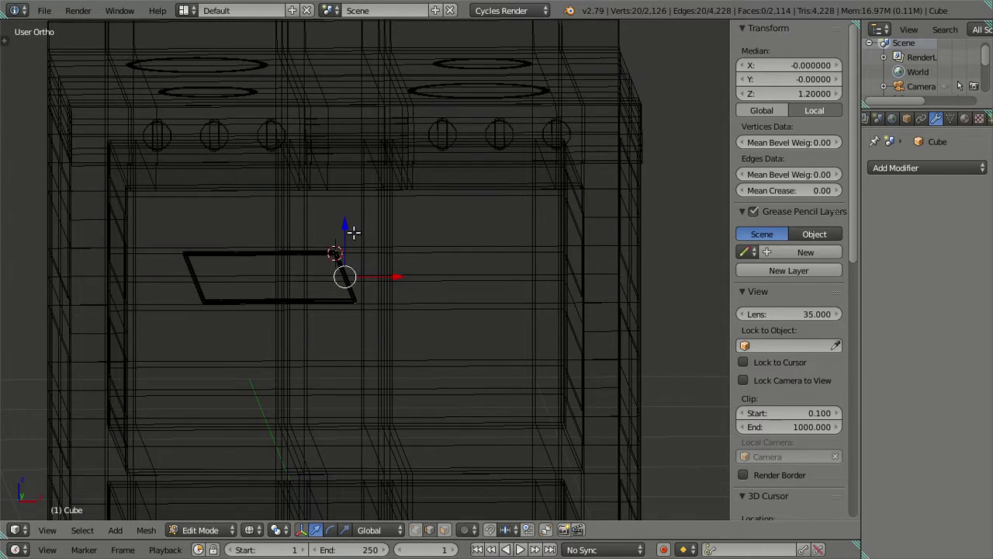
pyautogui.press('r')
pyautogui.press('z')
pyautogui.rightClick(355, 181)
pyautogui.moveTo(785, 80); pyautogui.dragTo(807, 80)
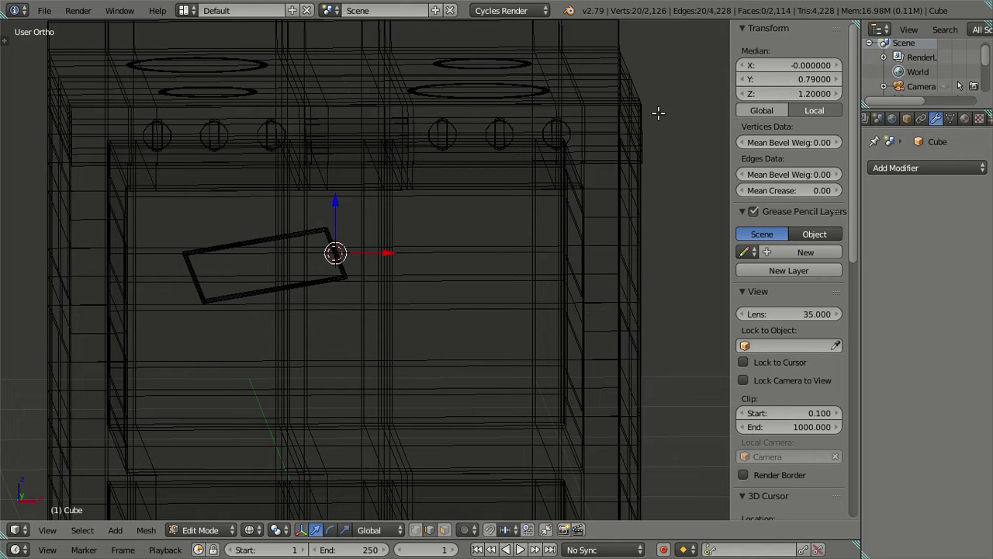
pyautogui.hotkey('ctrl', 'z')
pyautogui.moveTo(545, 275); pyautogui.dragTo(551, 266, button='middle')
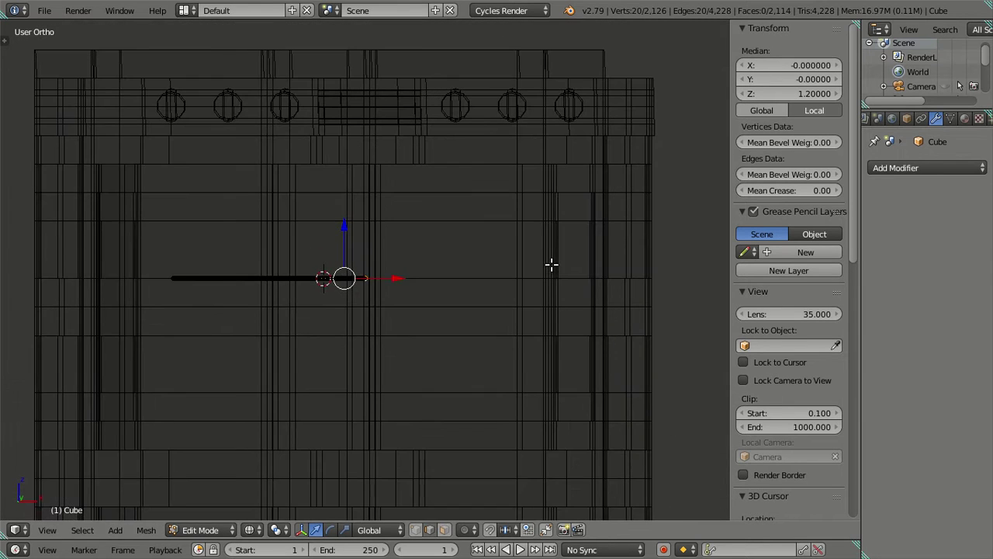
pyautogui.moveTo(412, 286); pyautogui.dragTo(421, 300, button='middle')
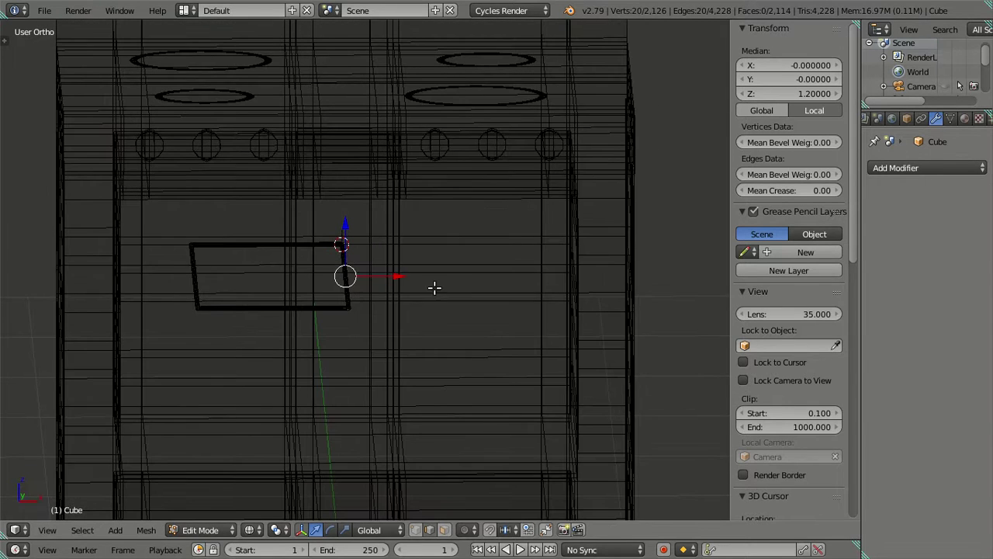
pyautogui.press('a')
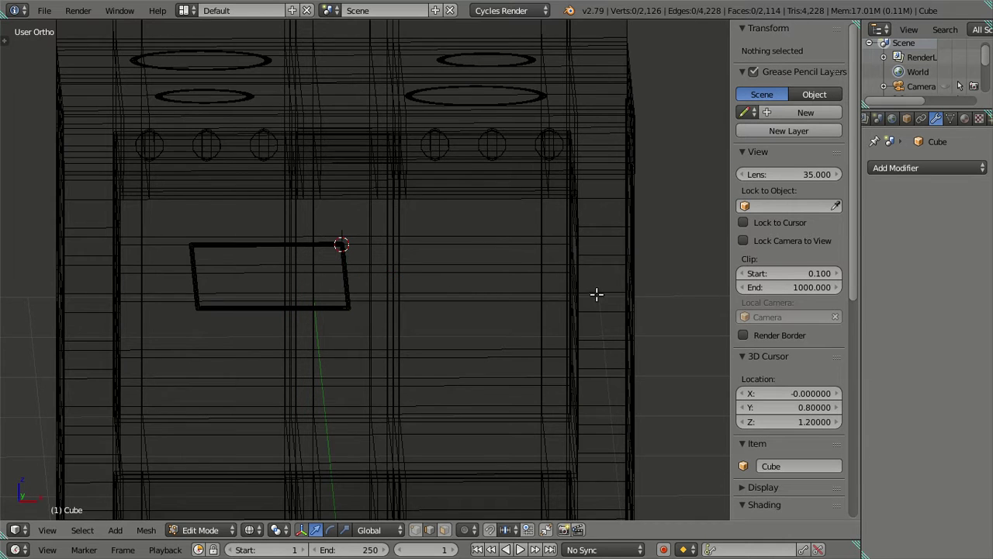
pyautogui.press('z')
pyautogui.scroll(5, 453, 275)
pyautogui.moveTo(434, 280); pyautogui.dragTo(379, 289, button='middle')
# Set the rack tube's end ring to X 0.79, then nudge it slightly along X in front view
pyautogui.scroll(2, 379, 289)
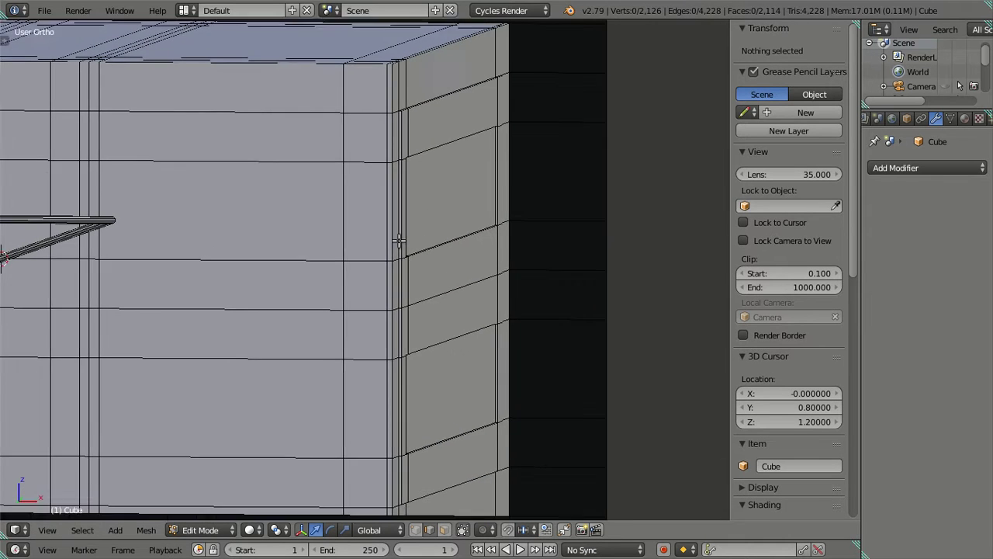
pyautogui.rightClick(391, 267)
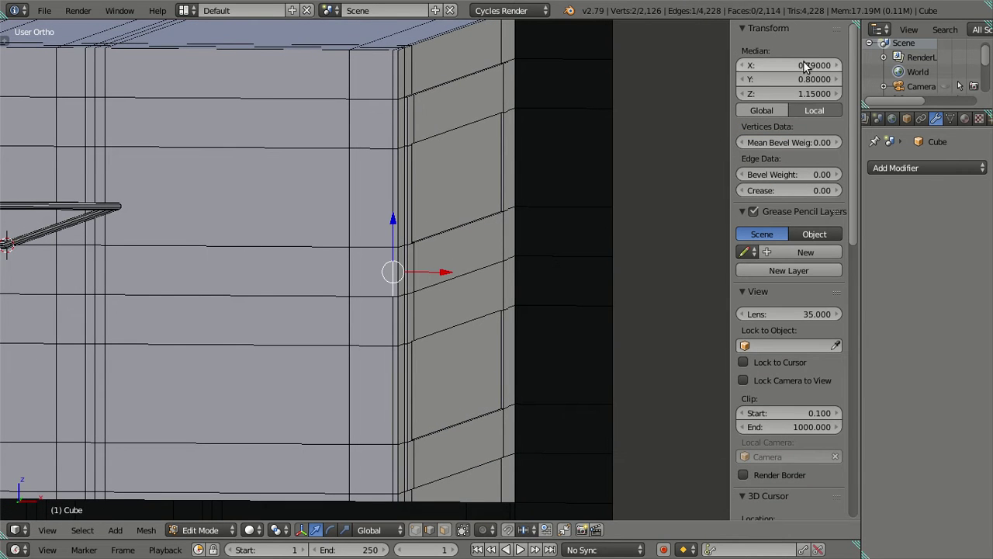
pyautogui.keyDown('alt'); pyautogui.rightClick(330, 224); pyautogui.keyUp('alt')
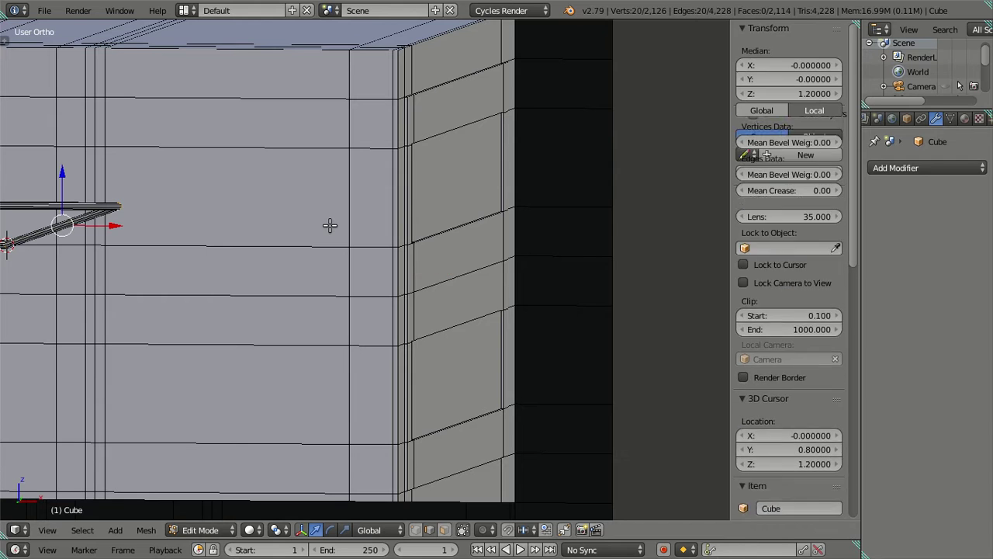
pyautogui.click(779, 66)
pyautogui.write('0.79')
pyautogui.press('Return')
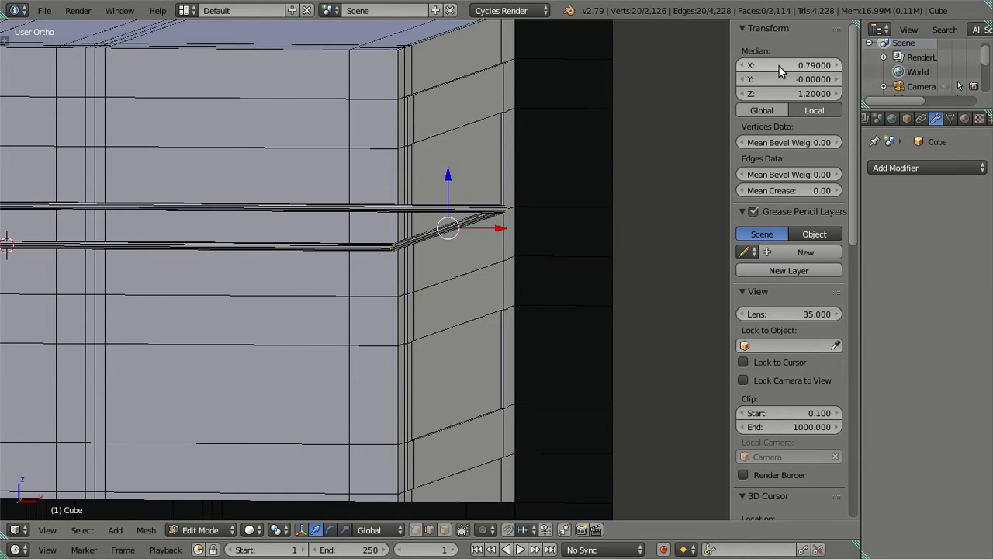
pyautogui.scroll(-1, 501, 230)
pyautogui.scroll(-1, 468, 253)
pyautogui.press('KP_1')
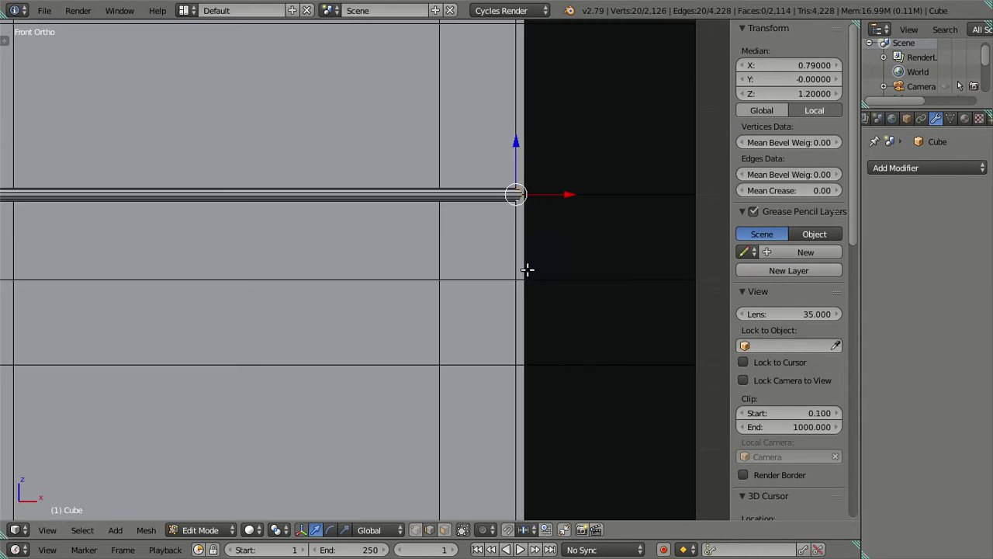
pyautogui.scroll(4, 405, 342)
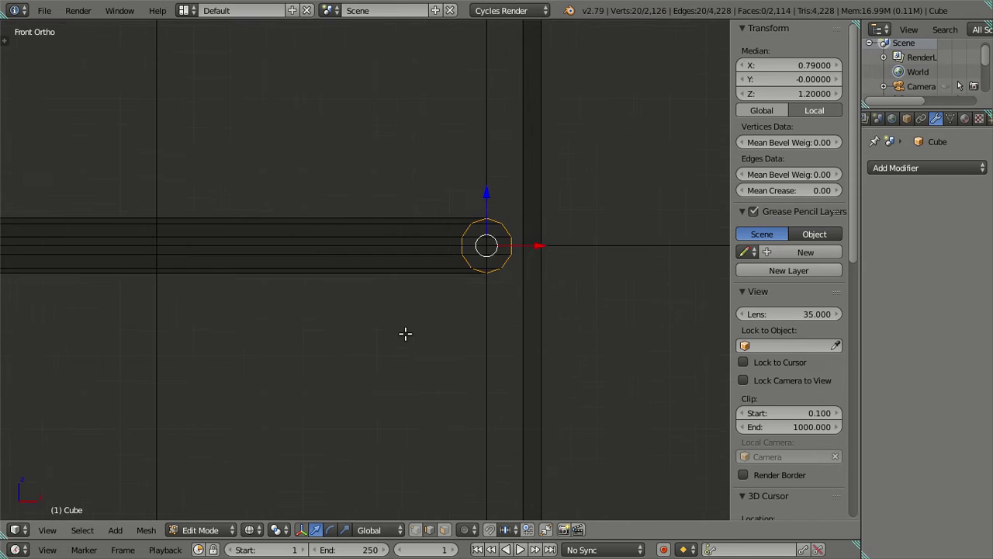
pyautogui.scroll(4, 418, 318)
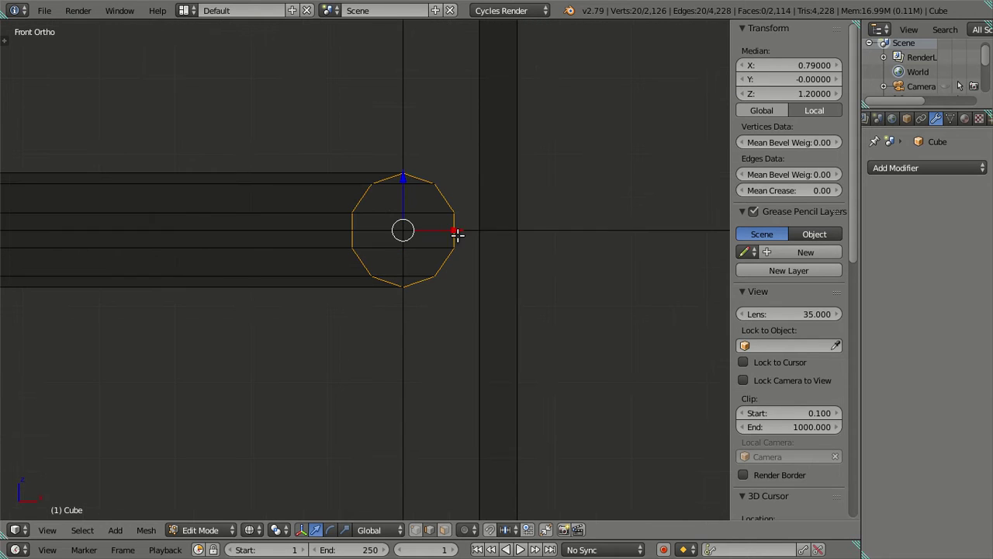
pyautogui.moveTo(457, 234); pyautogui.dragTo(482, 235)
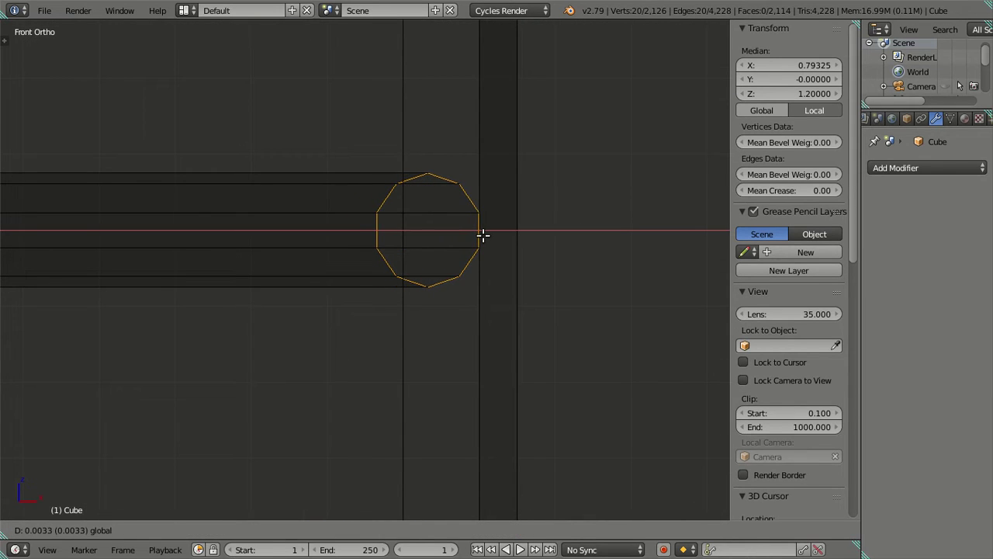
pyautogui.click(482, 235)
pyautogui.press('a')
# Confirm the X position of the edge on the opposite side wall
pyautogui.scroll(-5, 450, 251)
pyautogui.scroll(-5, 353, 295)
pyautogui.scroll(-4, 183, 295)
pyautogui.keyDown('shift'); pyautogui.moveTo(85, 274); pyautogui.dragTo(509, 298, button='middle'); pyautogui.keyUp('shift')
pyautogui.keyDown('shift'); pyautogui.moveTo(189, 291); pyautogui.dragTo(355, 297, button='middle'); pyautogui.keyUp('shift')
pyautogui.scroll(2, 351, 301)
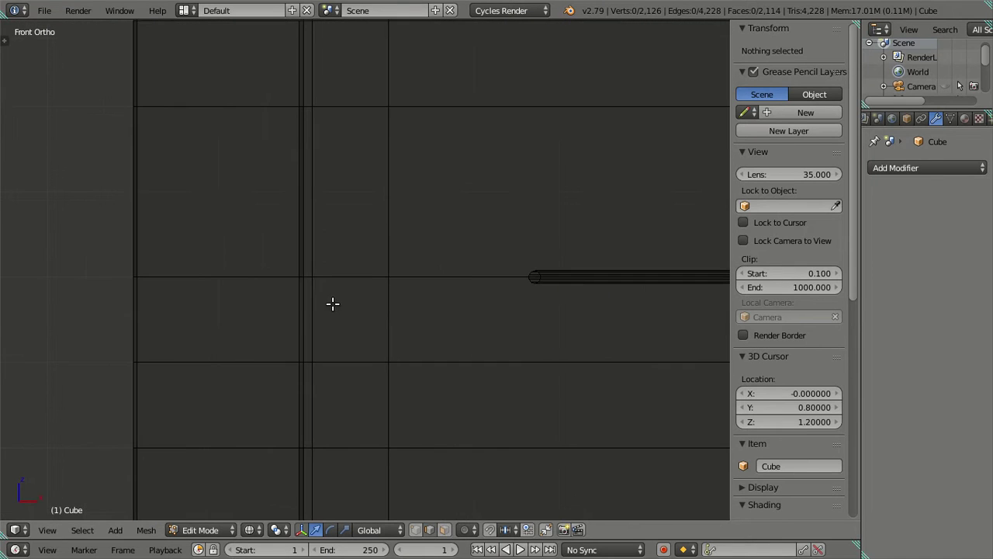
pyautogui.rightClick(332, 304)
pyautogui.click(784, 65)
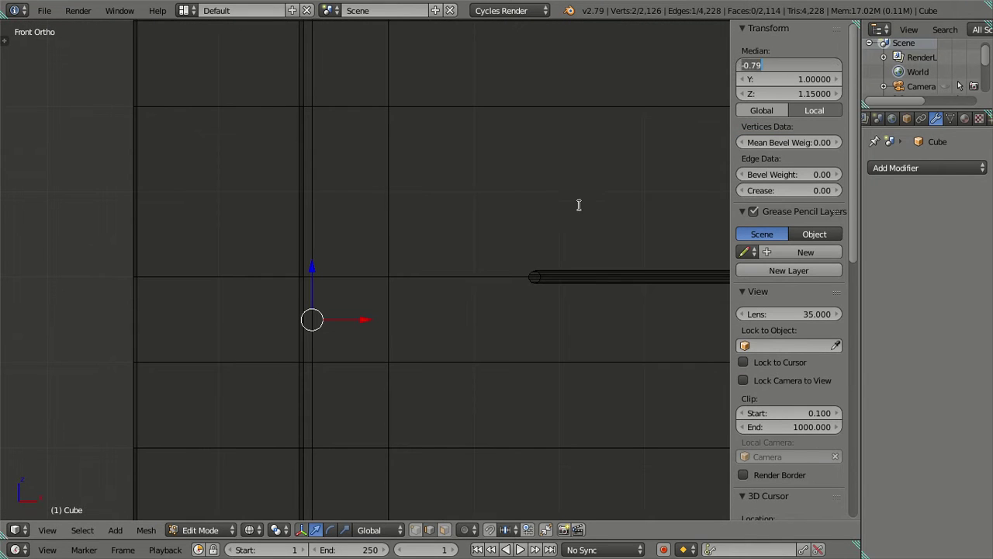
pyautogui.press('Return')
pyautogui.press('a')
# Move the crossbar's upper and lower end rings to X 0.79
pyautogui.scroll(2, 578, 280)
pyautogui.moveTo(579, 284)
pyautogui.mouseDown(button='middle')
pyautogui.moveTo(587, 293)
pyautogui.moveTo(437, 304)
pyautogui.mouseUp(button='middle')
pyautogui.scroll(2, 437, 305)
pyautogui.moveTo(543, 291); pyautogui.dragTo(389, 243, button='middle')
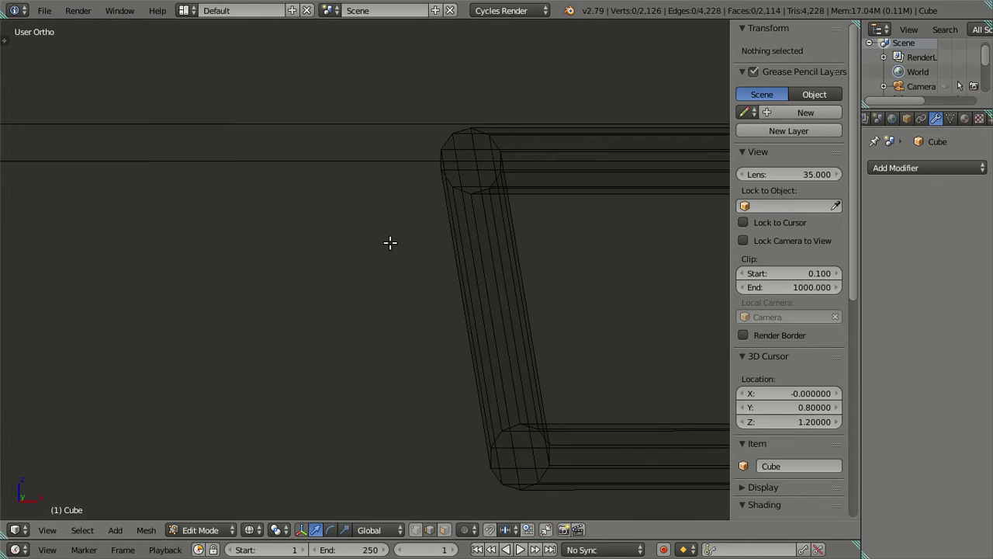
pyautogui.keyDown('alt'); pyautogui.rightClick(459, 190); pyautogui.keyUp('alt')
pyautogui.press('a')
pyautogui.keyDown('alt'); pyautogui.rightClick(466, 190); pyautogui.keyUp('alt')
pyautogui.keyDown('alt'); pyautogui.keyDown('shift'); pyautogui.rightClick(509, 494); pyautogui.keyUp('shift'); pyautogui.keyUp('alt')
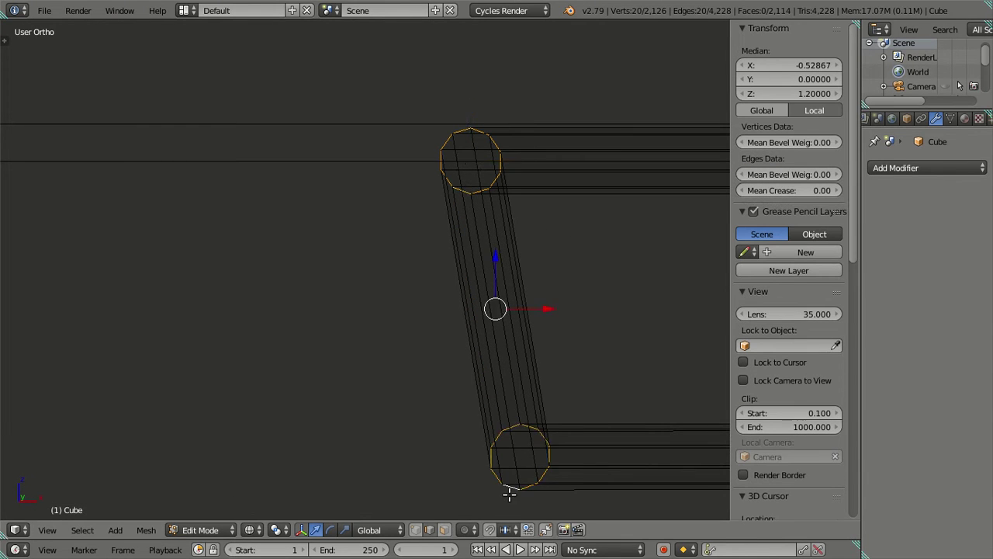
pyautogui.moveTo(799, 70); pyautogui.dragTo(823, 70)
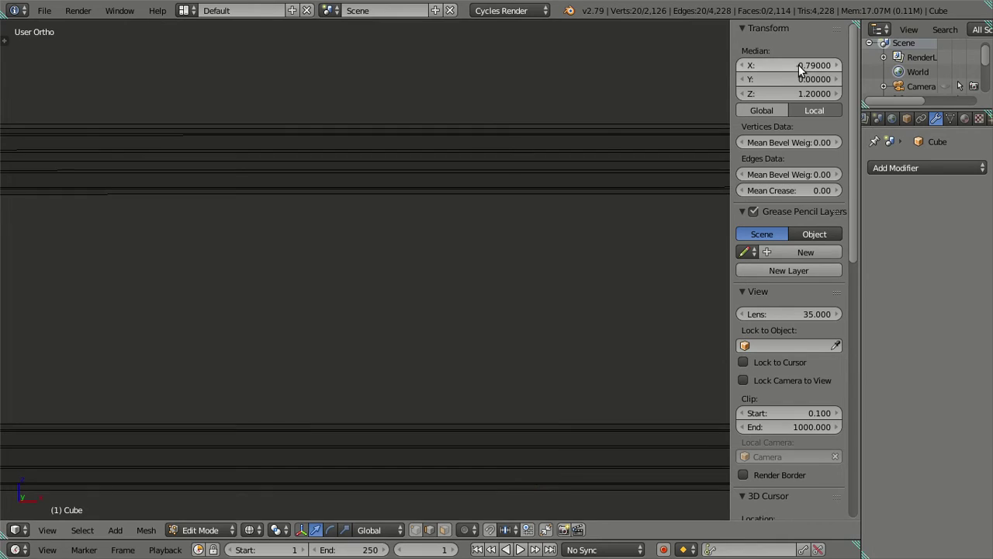
pyautogui.scroll(-3, 397, 238)
pyautogui.press('a')
pyautogui.scroll(-3, 520, 312)
pyautogui.scroll(-3, 488, 311)
# Inspect the whole stove, briefly selecting the connected stove body, and return to front view
pyautogui.moveTo(505, 412)
pyautogui.mouseDown(button='middle')
pyautogui.moveTo(459, 406)
pyautogui.moveTo(425, 381)
pyautogui.mouseUp(button='middle')
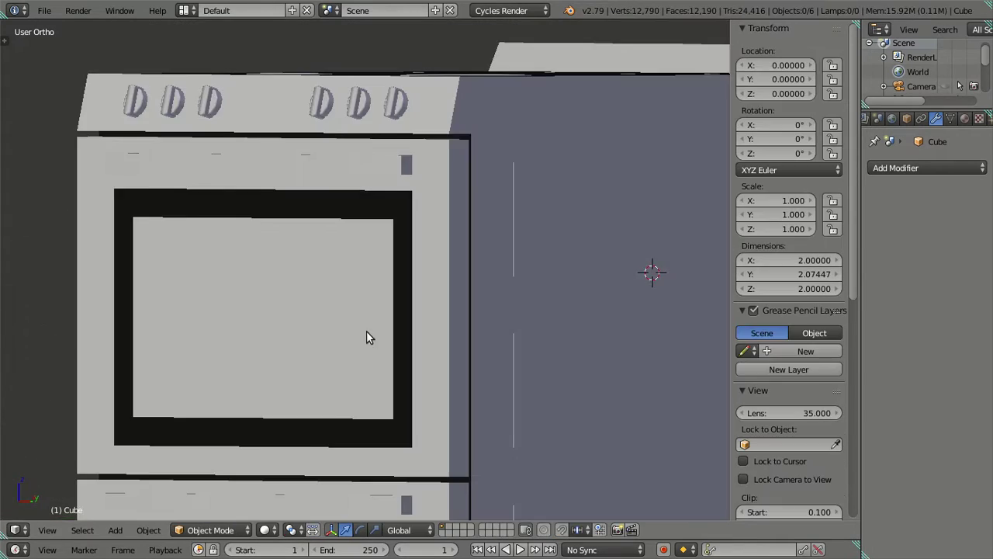
pyautogui.scroll(-3, 336, 394)
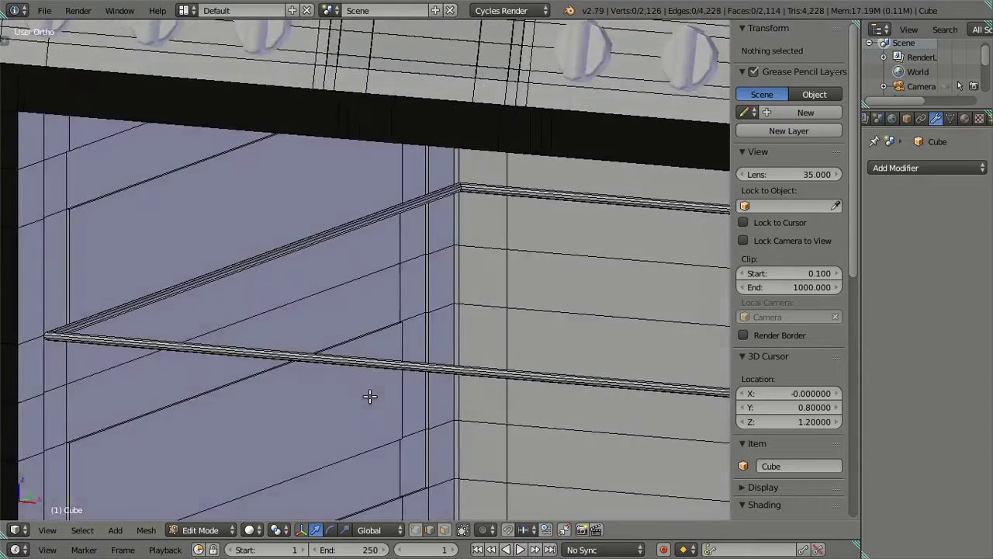
pyautogui.scroll(-4, 373, 399)
pyautogui.moveTo(373, 399)
pyautogui.mouseDown(button='middle')
pyautogui.moveTo(507, 354)
pyautogui.moveTo(461, 380)
pyautogui.mouseUp(button='middle')
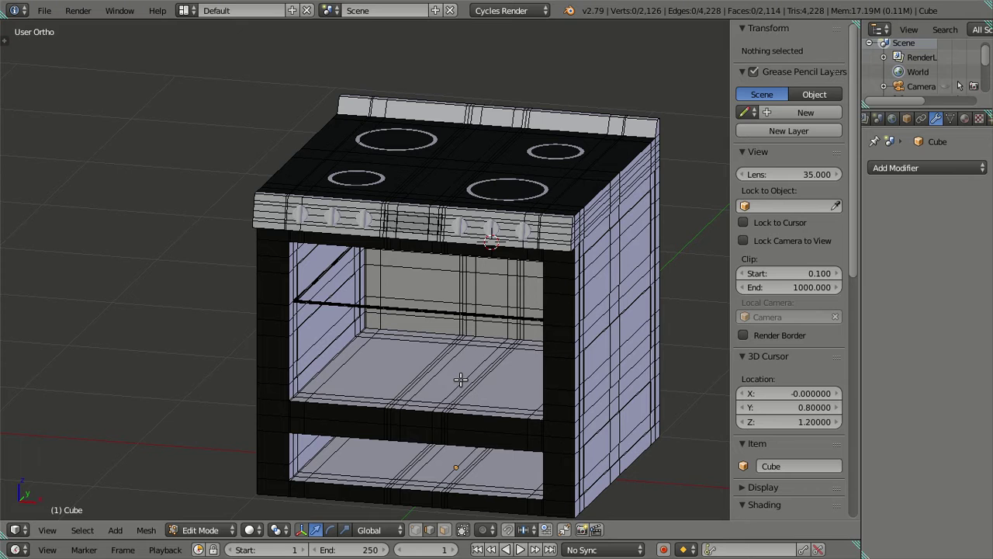
pyautogui.scroll(2, 449, 375)
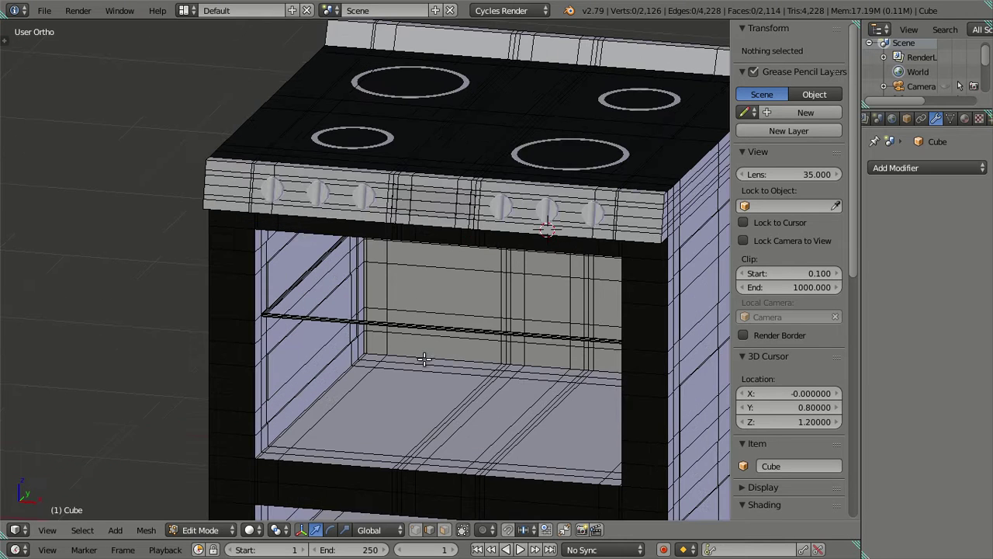
pyautogui.scroll(-3, 424, 327)
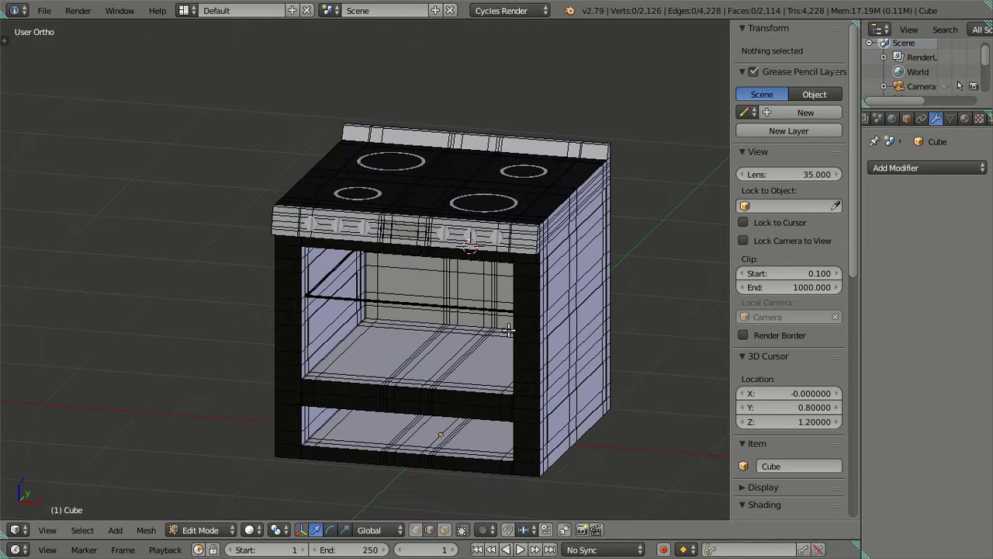
pyautogui.rightClick(580, 291)
pyautogui.hotkey('ctrl', 'l')
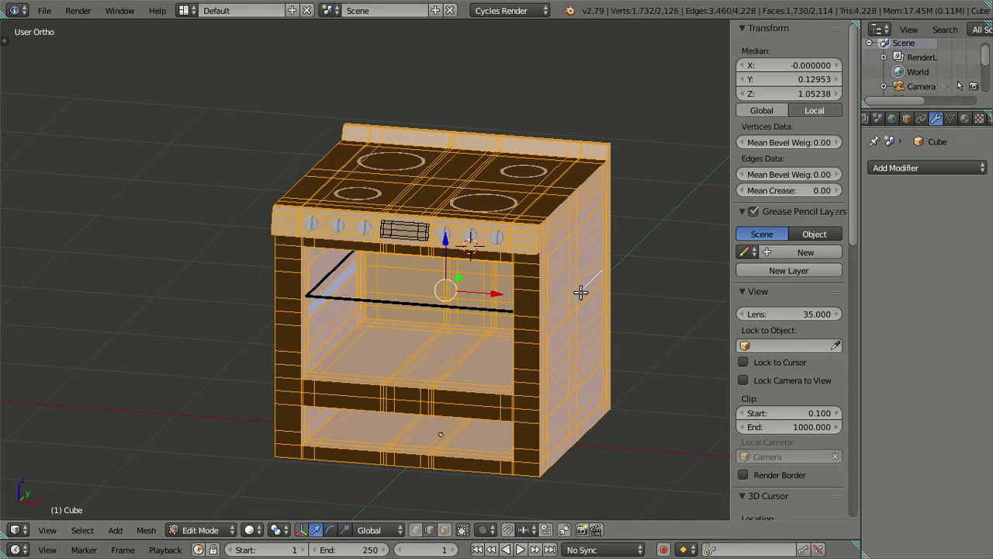
pyautogui.press('a')
pyautogui.scroll(5, 495, 327)
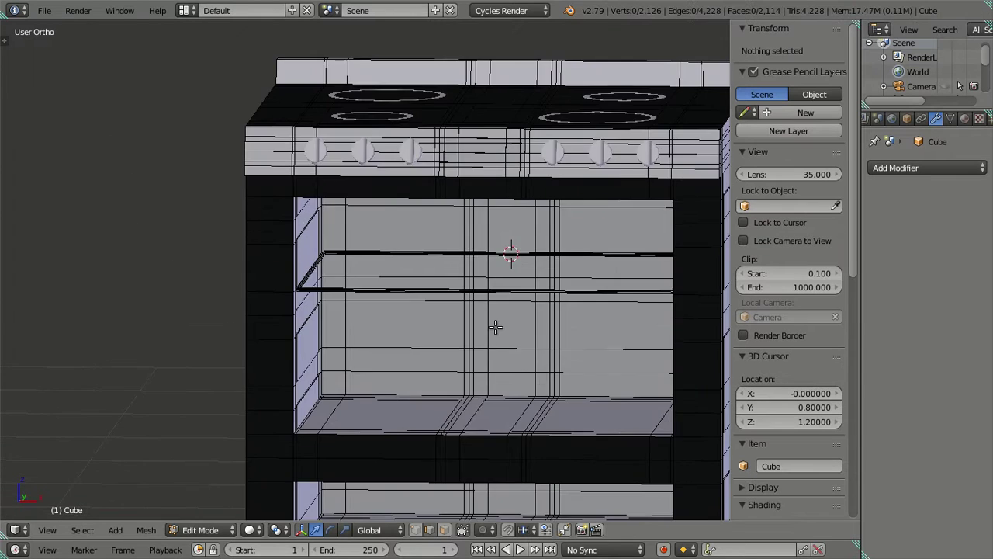
pyautogui.moveTo(496, 327); pyautogui.dragTo(515, 310, button='middle')
pyautogui.press('KP_1')
# In wireframe, add four evenly spaced loops on the right half of the oven front and dissolve the unneeded ones
pyautogui.press('z')
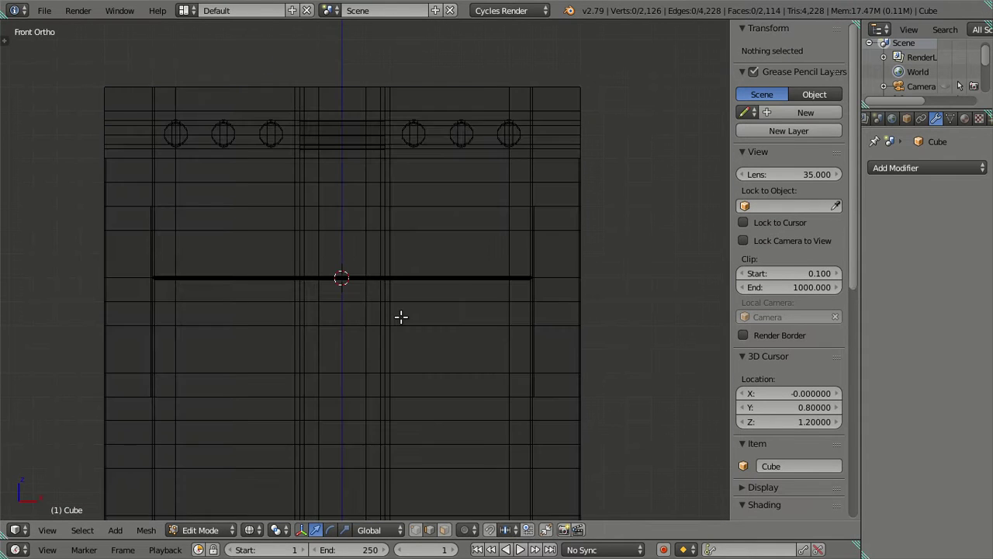
pyautogui.scroll(1, 400, 316)
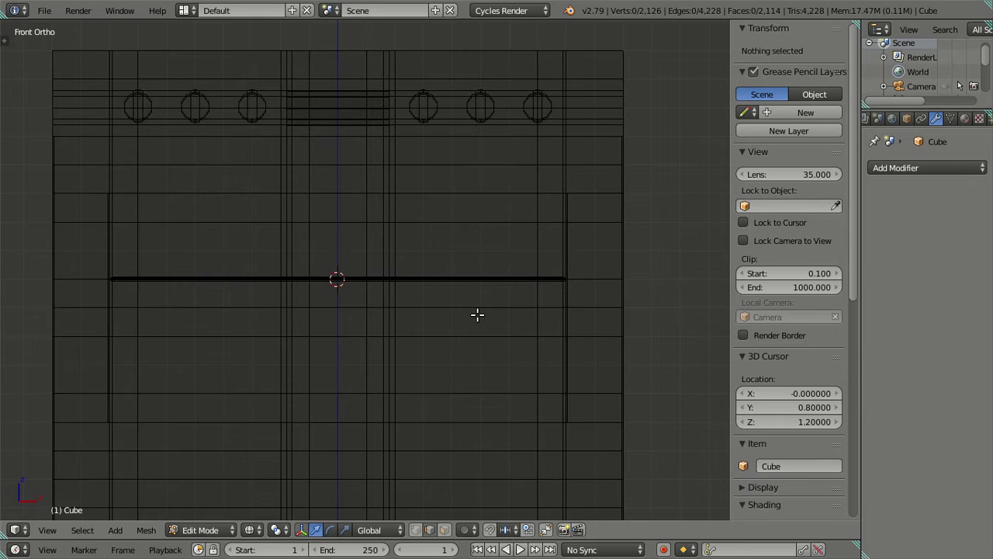
pyautogui.hotkey('ctrl', 'r')
pyautogui.scroll(1, 477, 314)
pyautogui.scroll(1, 478, 315)
pyautogui.scroll(1, 478, 314)
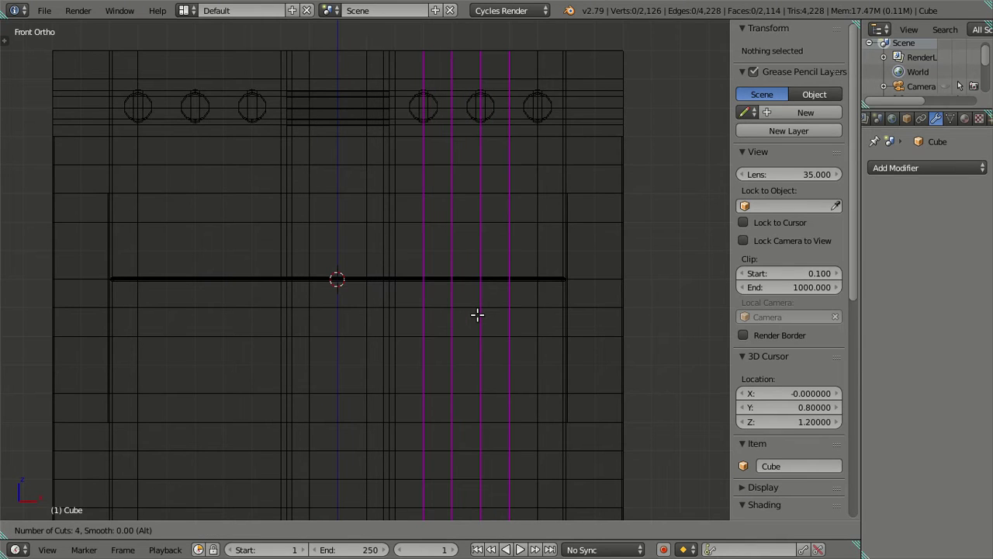
pyautogui.click(477, 314)
pyautogui.rightClick(477, 314)
pyautogui.keyDown('alt'); pyautogui.keyDown('shift'); pyautogui.rightClick(509, 319); pyautogui.keyUp('shift'); pyautogui.keyUp('alt')
pyautogui.press('x')
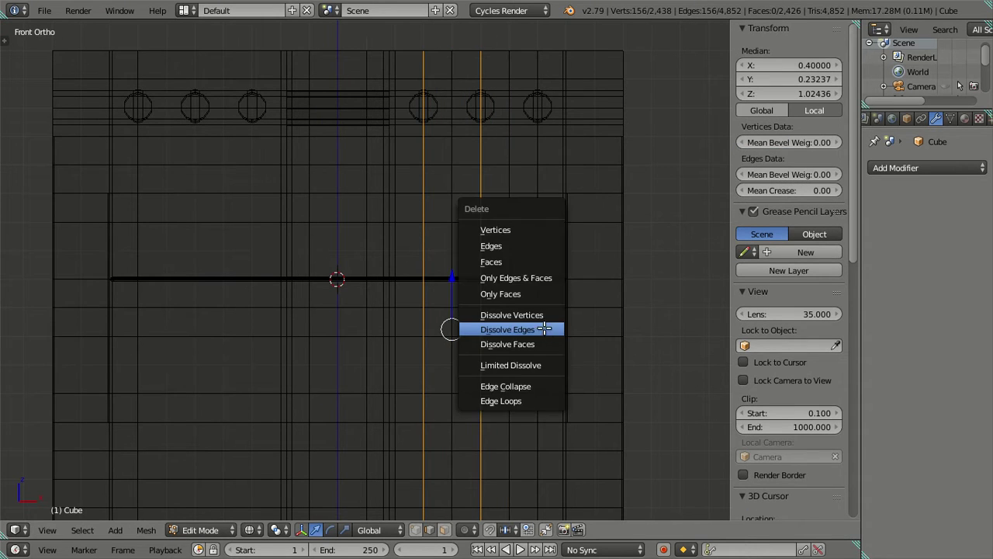
pyautogui.click(537, 330)
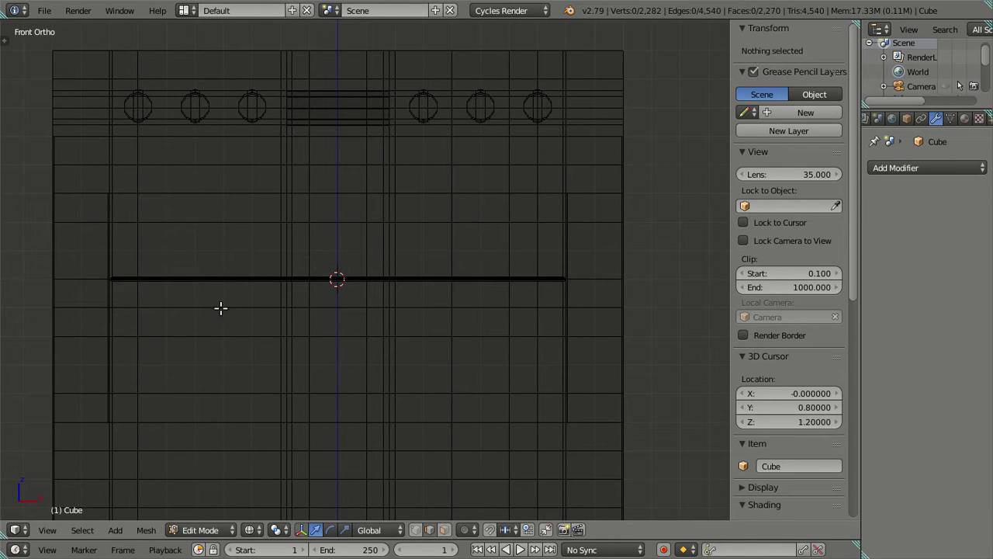
# Add four evenly spaced loops on the left half, dissolve the extras, and select the outer side loops
pyautogui.hotkey('ctrl', 'r')
pyautogui.scroll(1, 220, 307)
pyautogui.scroll(2, 219, 306)
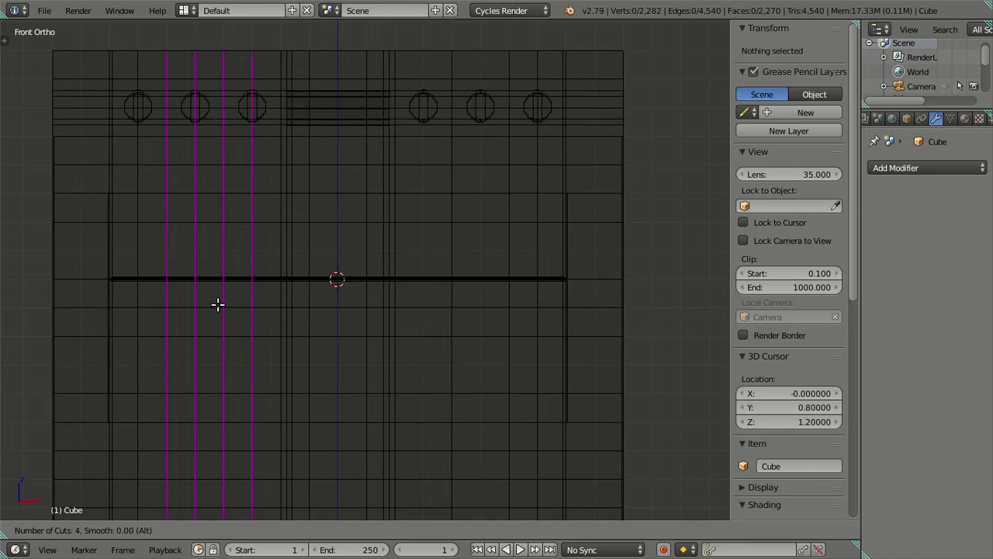
pyautogui.click(218, 305)
pyautogui.rightClick(216, 303)
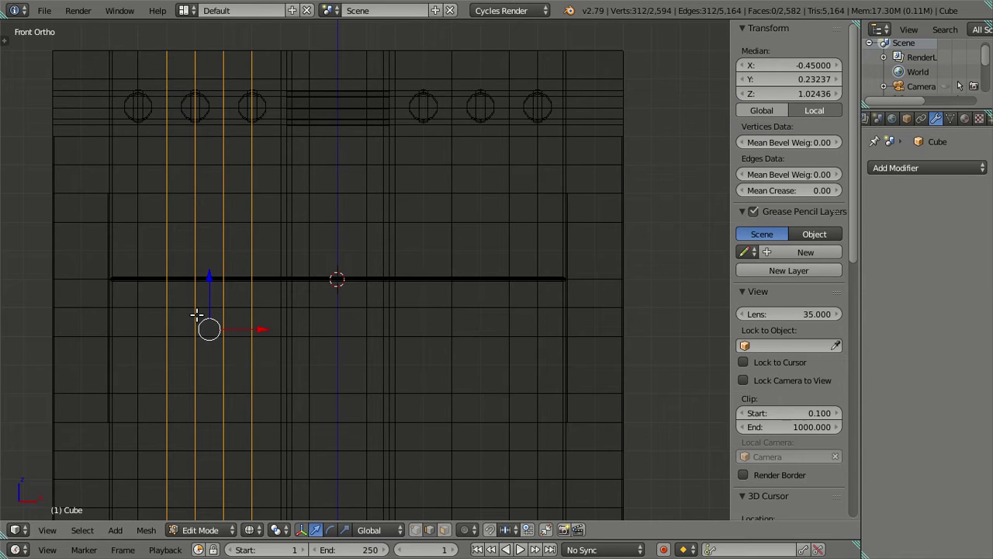
pyautogui.keyDown('alt'); pyautogui.keyDown('shift'); pyautogui.rightClick(224, 323); pyautogui.keyUp('shift'); pyautogui.keyUp('alt')
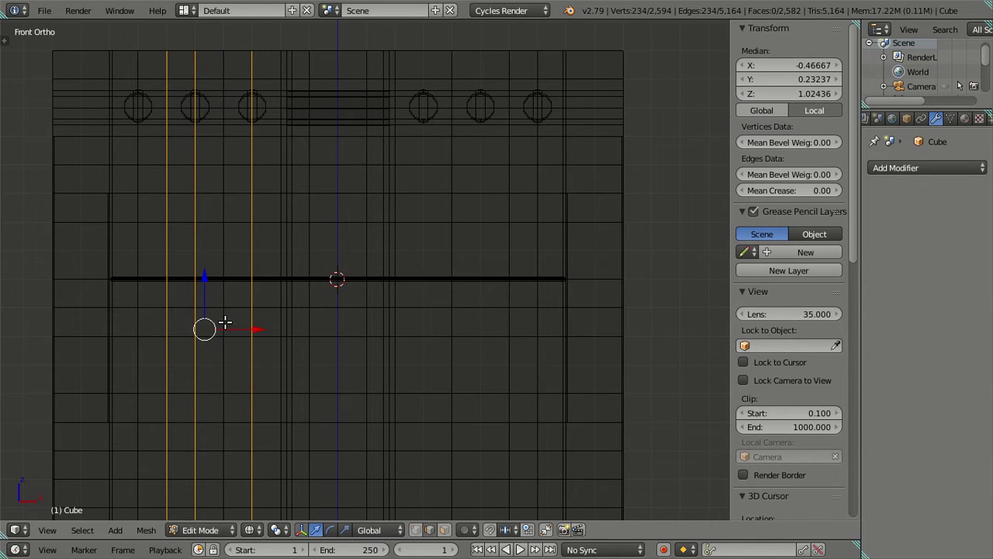
pyautogui.keyDown('alt'); pyautogui.keyDown('shift'); pyautogui.rightClick(168, 322); pyautogui.keyUp('shift'); pyautogui.keyUp('alt')
pyautogui.press('x')
pyautogui.click(314, 332)
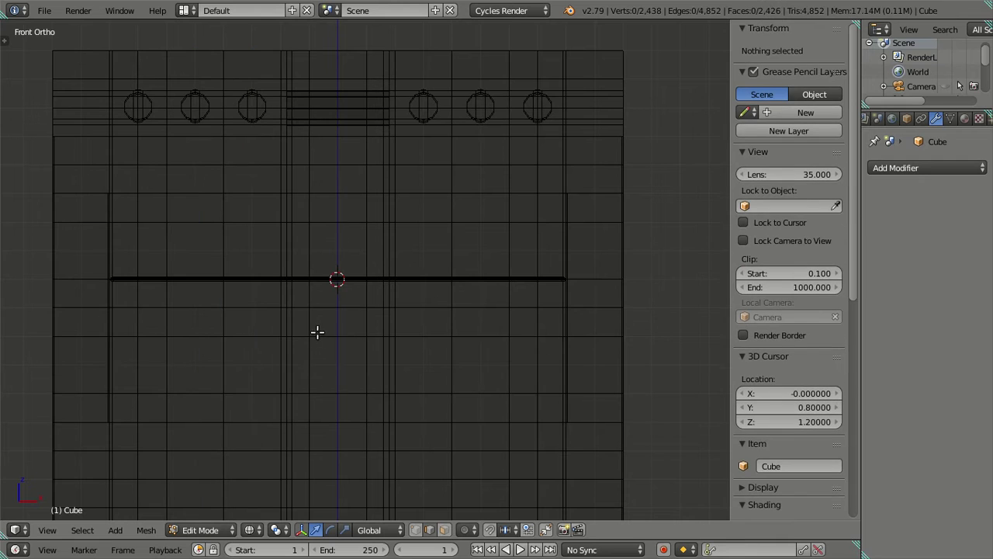
pyautogui.keyDown('alt'); pyautogui.rightClick(537, 315); pyautogui.keyUp('alt')
pyautogui.keyDown('alt'); pyautogui.keyDown('shift'); pyautogui.rightClick(137, 318); pyautogui.keyUp('shift'); pyautogui.keyUp('alt')
# Dissolve the two side loops, then undo it to restore them in front wireframe view
pyautogui.press('x')
pyautogui.click(328, 336)
pyautogui.scroll(-3, 464, 344)
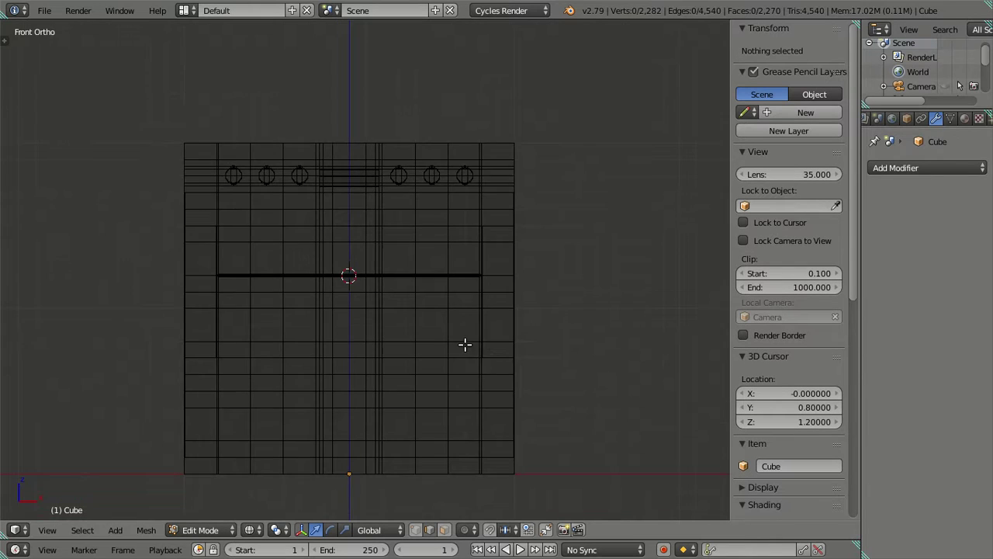
pyautogui.moveTo(464, 344)
pyautogui.mouseDown(button='middle')
pyautogui.moveTo(448, 375)
pyautogui.moveTo(426, 377)
pyautogui.moveTo(439, 356)
pyautogui.moveTo(388, 328)
pyautogui.mouseUp(button='middle')
pyautogui.press('z')
pyautogui.hotkey('ctrl', 'z')
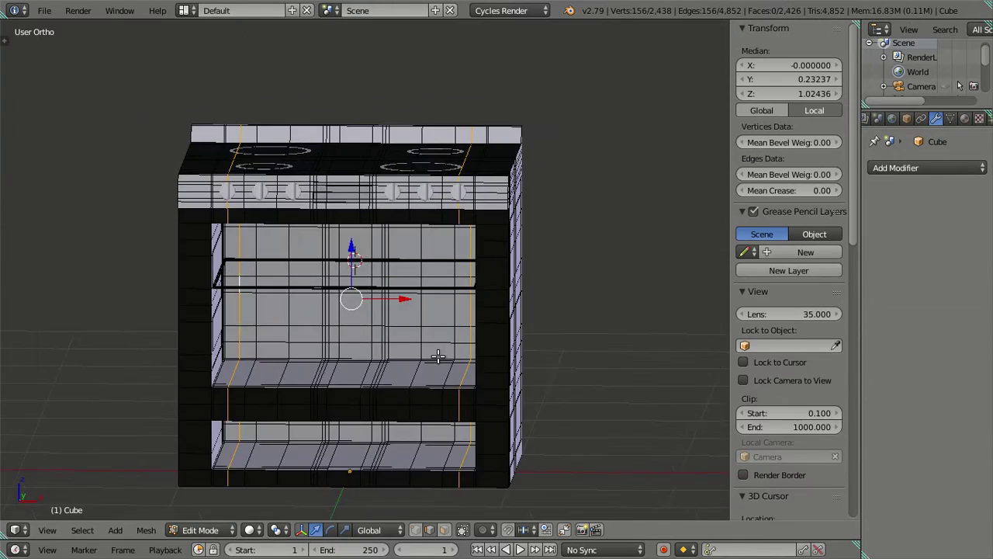
pyautogui.press('a')
pyautogui.press('KP_1')
pyautogui.scroll(8, 428, 333)
pyautogui.press('z')
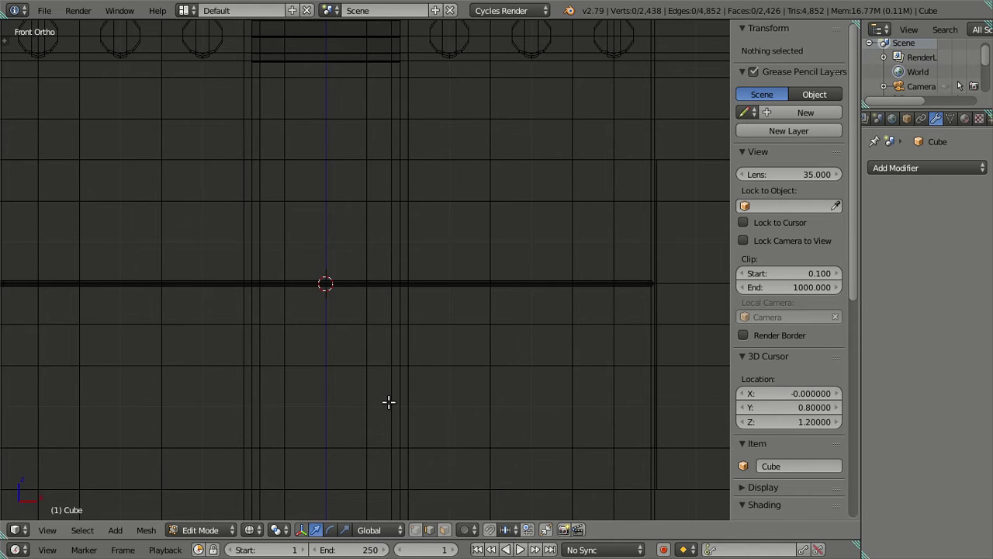
# Try shifting two vertical rack edges left along X, then undo the change
pyautogui.scroll(3, 449, 401)
pyautogui.keyDown('shift'); pyautogui.moveTo(450, 399); pyautogui.dragTo(434, 246, button='middle'); pyautogui.keyUp('shift')
pyautogui.rightClick(388, 350)
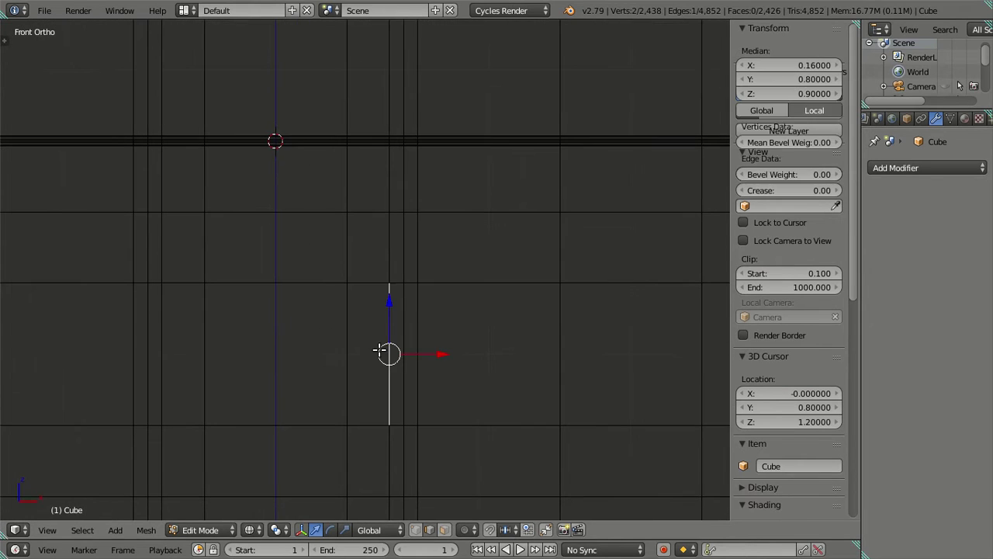
pyautogui.press('g')
pyautogui.press('x')
pyautogui.press('Escape')
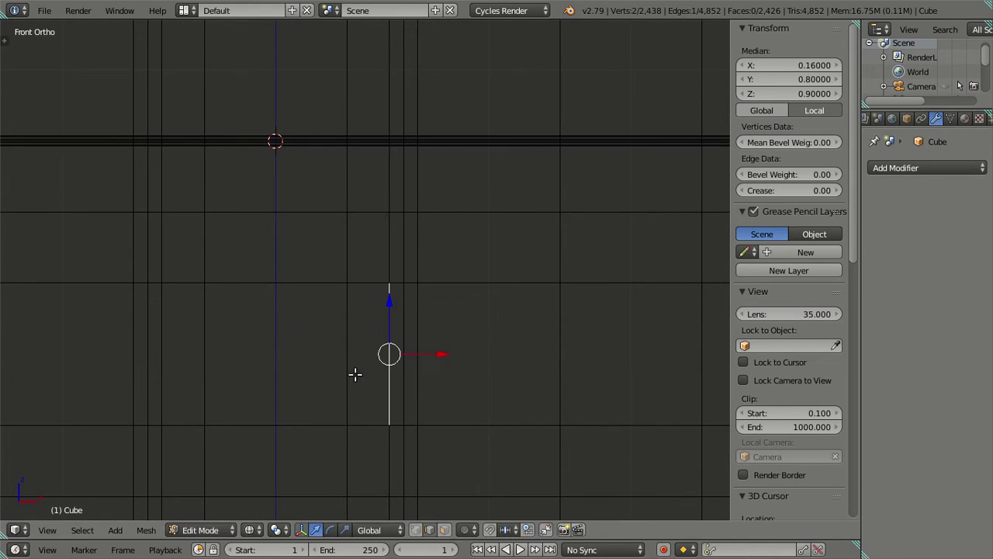
pyautogui.keyDown('shift'); pyautogui.rightClick(379, 368); pyautogui.keyUp('shift')
pyautogui.moveTo(430, 354); pyautogui.dragTo(406, 348)
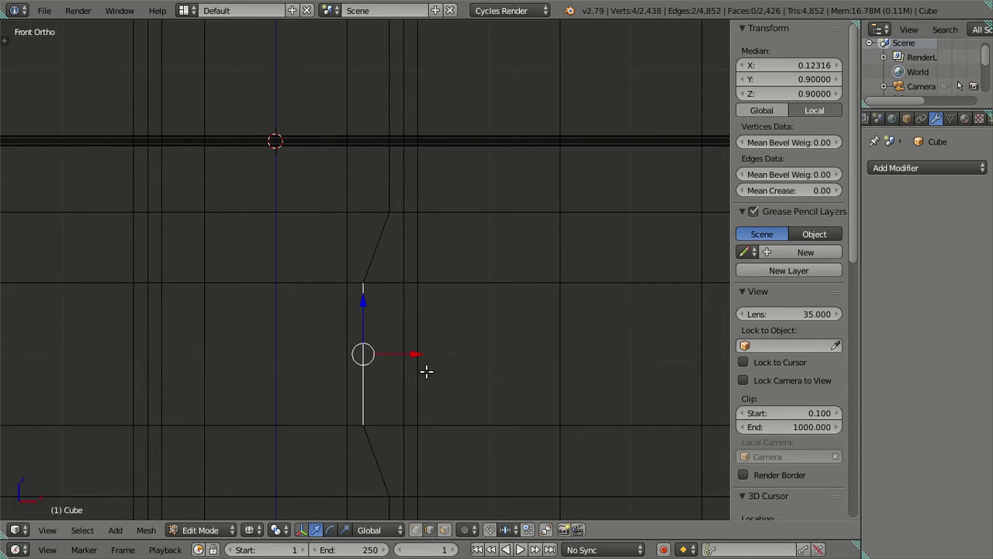
pyautogui.scroll(3, 434, 372)
pyautogui.scroll(-2, 458, 374)
pyautogui.keyDown('shift'); pyautogui.moveTo(458, 374); pyautogui.dragTo(447, 328, button='middle'); pyautogui.keyUp('shift')
pyautogui.hotkey('ctrl', 'z')
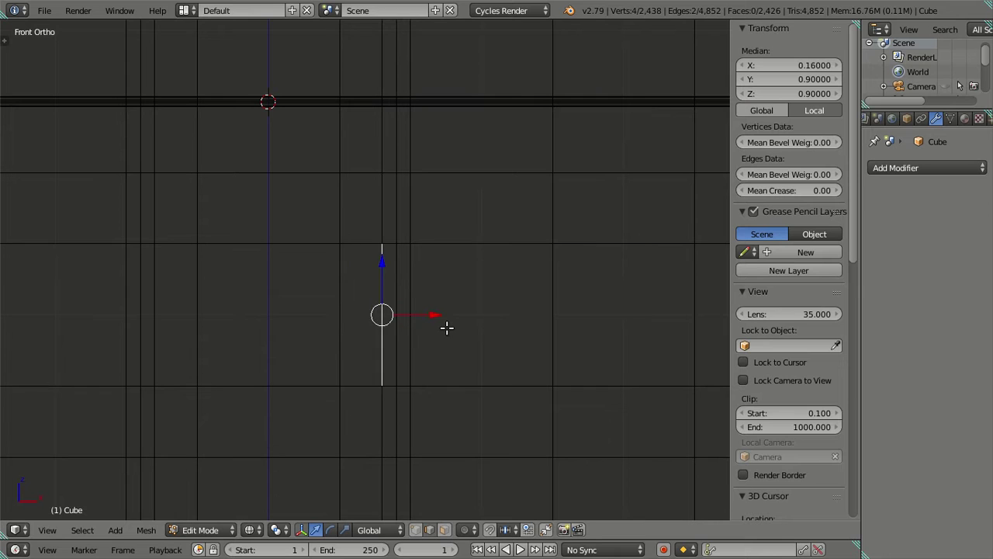
pyautogui.press('a')
# Circle-select the two vertical edge columns and move them about 0.08 left along X
pyautogui.press('c')
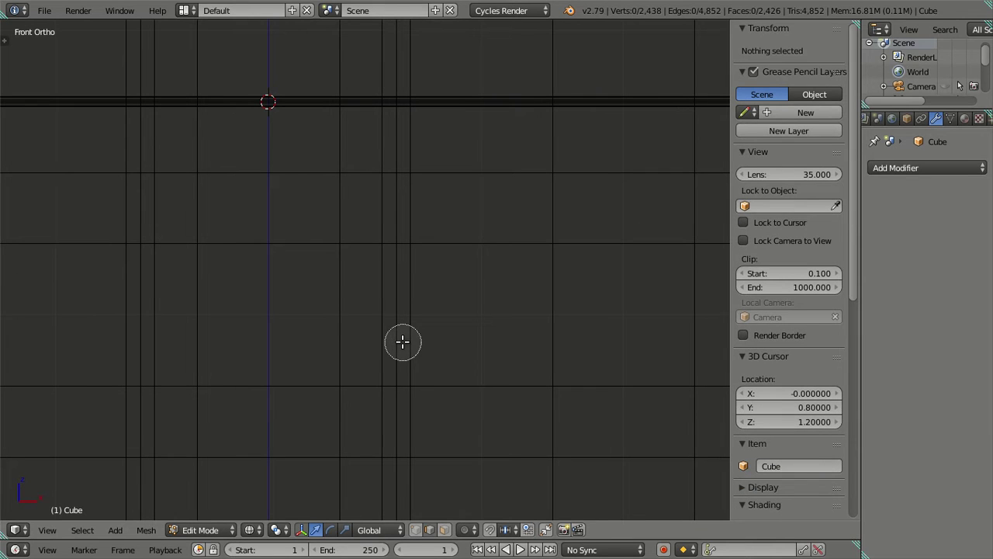
pyautogui.click(400, 340)
pyautogui.rightClick(417, 332)
pyautogui.press('g')
pyautogui.press('x')
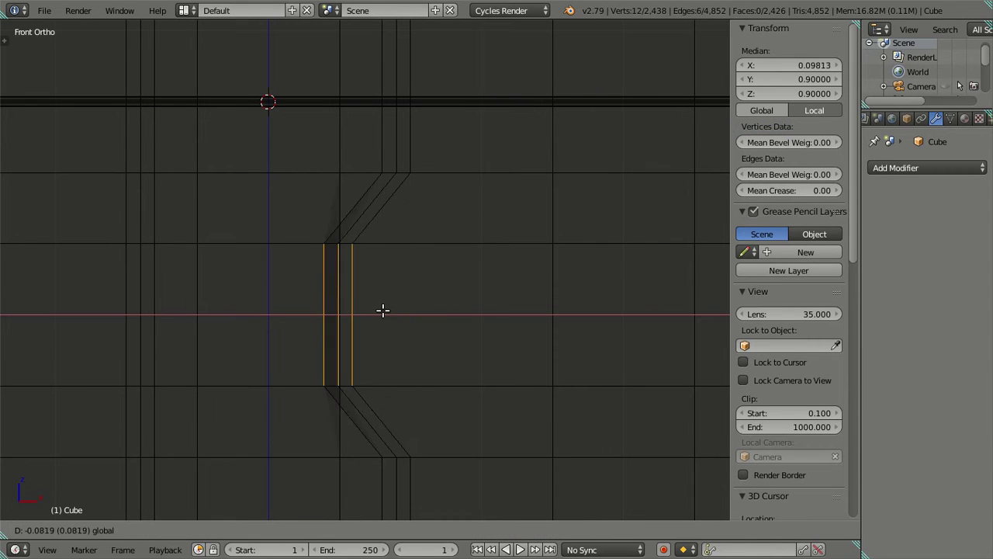
pyautogui.click(376, 312)
pyautogui.press('a')
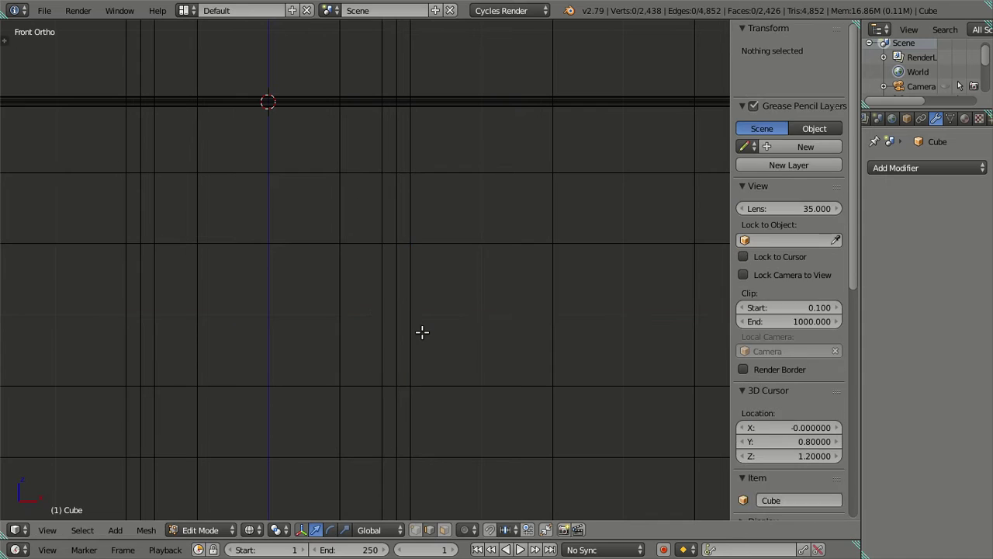
pyautogui.scroll(-3, 421, 333)
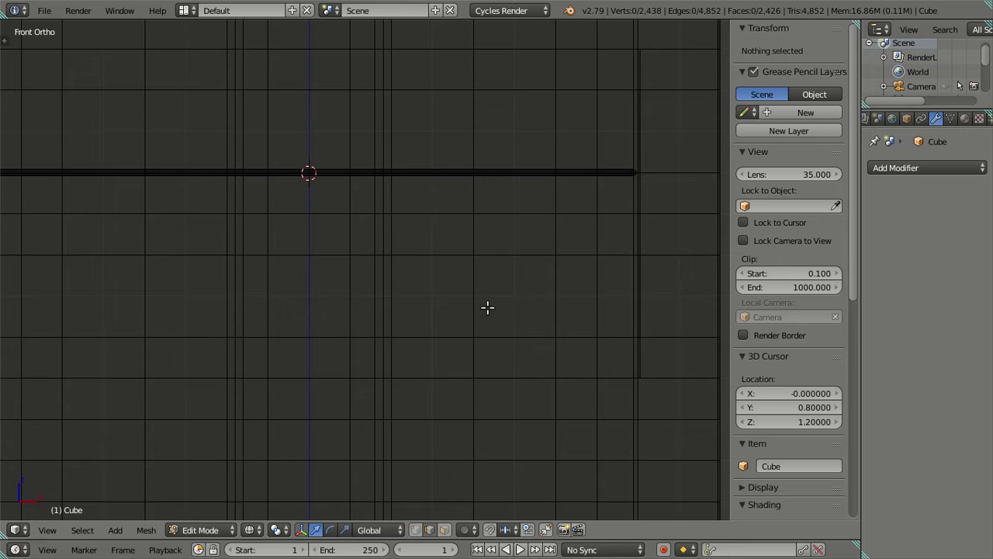
pyautogui.scroll(-3, 561, 316)
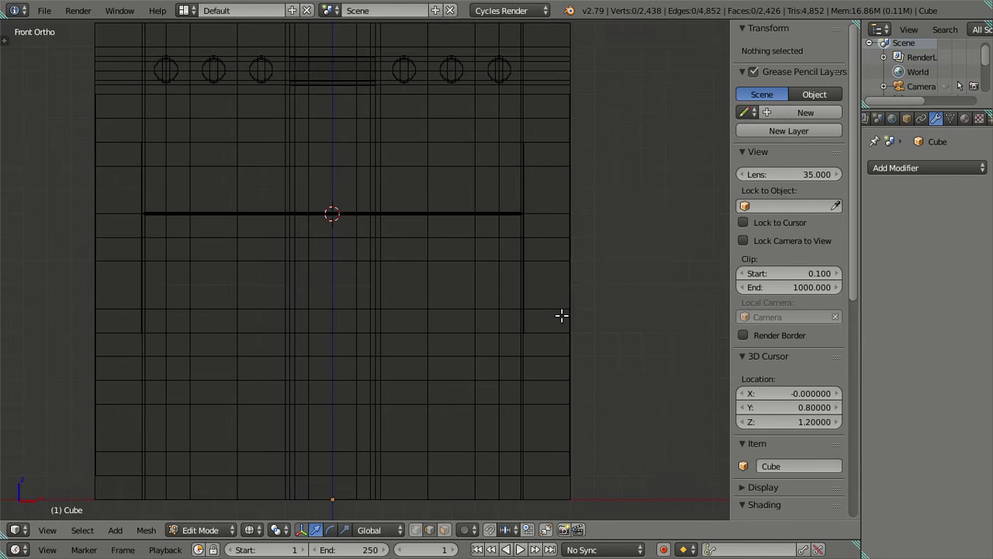
# Select two tube rings at the rack corner and extrude them down to the lower rail
pyautogui.press('z')
pyautogui.moveTo(443, 252); pyautogui.dragTo(435, 256, button='middle')
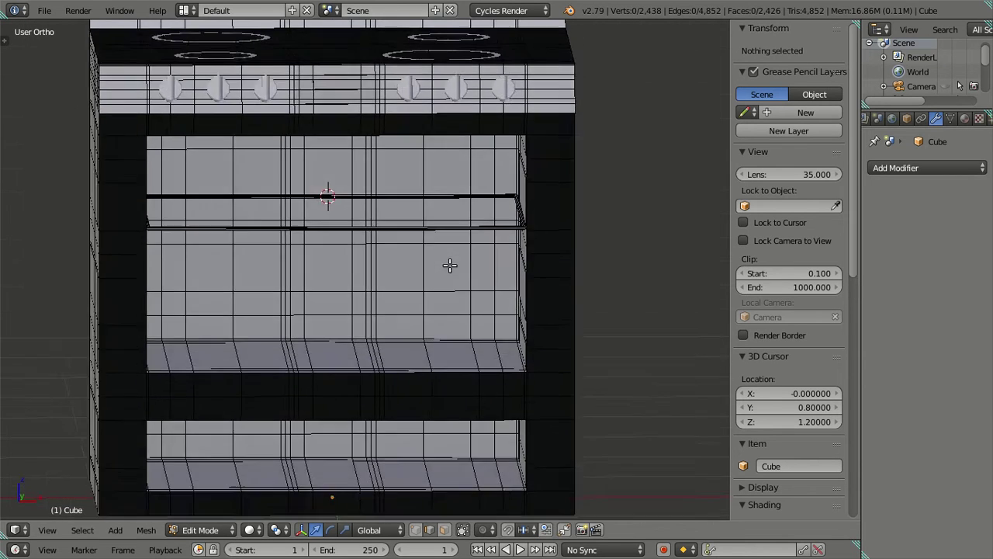
pyautogui.scroll(3, 436, 256)
pyautogui.moveTo(490, 220)
pyautogui.mouseDown(button='middle')
pyautogui.moveTo(287, 295)
pyautogui.moveTo(348, 288)
pyautogui.moveTo(367, 297)
pyautogui.mouseUp(button='middle')
pyautogui.press('z')
pyautogui.scroll(3, 526, 310)
pyautogui.moveTo(526, 310)
pyautogui.keyDown('shift'); pyautogui.mouseDown(button='middle')
pyautogui.moveTo(368, 294)
pyautogui.moveTo(497, 394)
pyautogui.moveTo(437, 329)
pyautogui.moveTo(439, 372)
pyautogui.moveTo(204, 206)
pyautogui.moveTo(352, 341)
pyautogui.moveTo(441, 287)
pyautogui.mouseUp(button='middle'); pyautogui.keyUp('shift')
pyautogui.rightClick(490, 402)
pyautogui.scroll(2, 341, 334)
pyautogui.scroll(2, 396, 284)
pyautogui.keyDown('alt'); pyautogui.keyDown('shift'); pyautogui.rightClick(402, 264); pyautogui.keyUp('shift'); pyautogui.keyUp('alt')
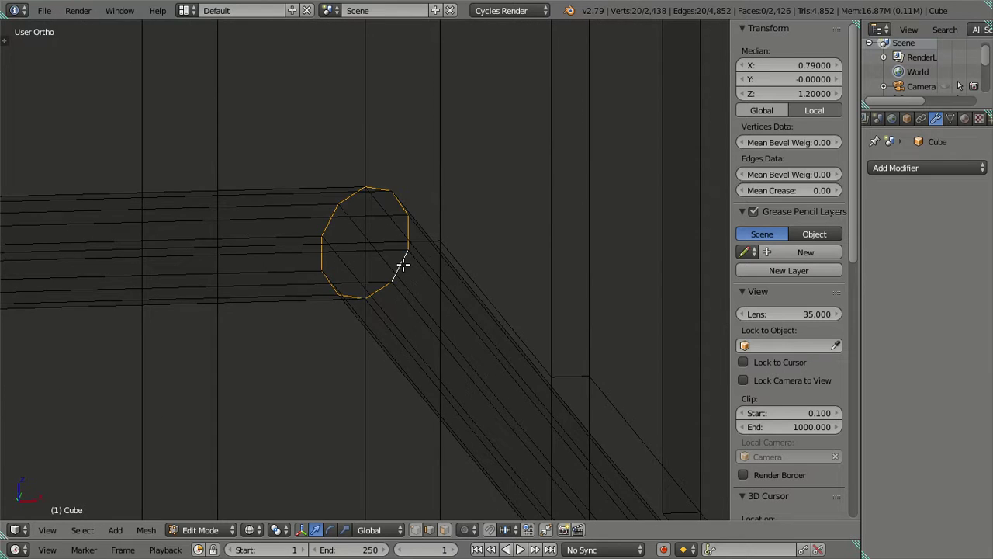
pyautogui.scroll(-3, 403, 264)
pyautogui.scroll(-1, 421, 306)
pyautogui.press('e')
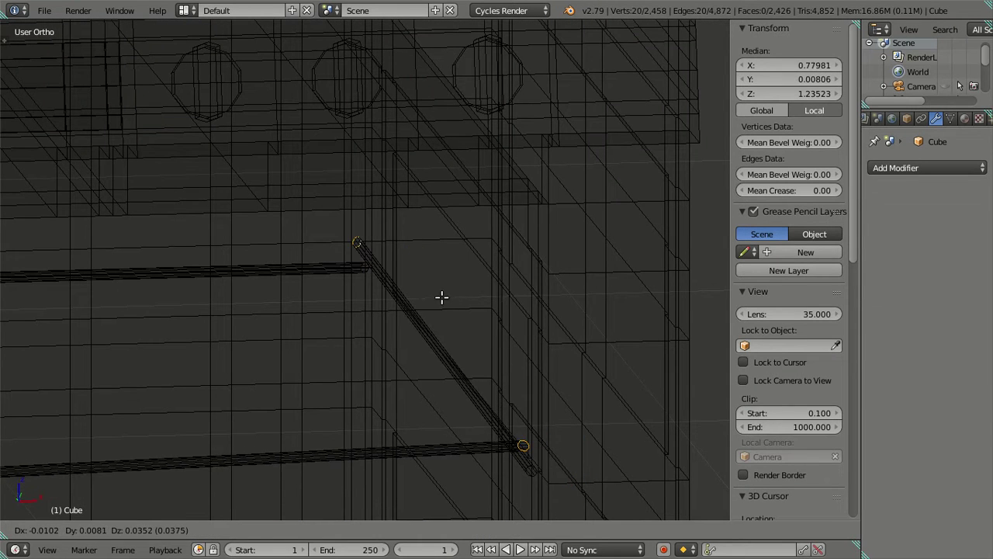
pyautogui.click(443, 298)
# In front orthographic view, set one diagonal rod edge's median X to 0.6
pyautogui.press('a')
pyautogui.press('z')
pyautogui.keyDown('shift'); pyautogui.moveTo(455, 377); pyautogui.dragTo(422, 337, button='middle'); pyautogui.keyUp('shift')
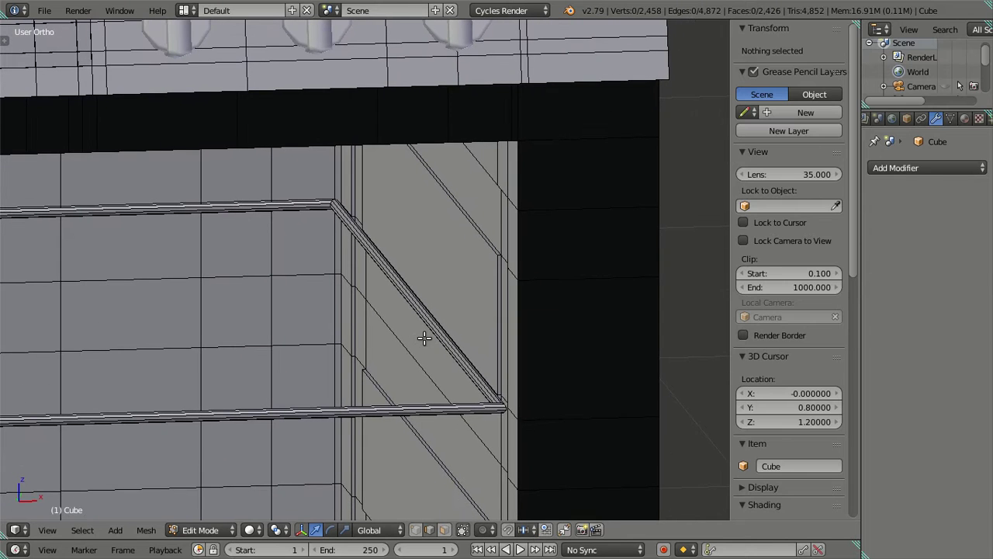
pyautogui.rightClick(423, 332)
pyautogui.hotkey('ctrl', 'l')
pyautogui.scroll(-2, 423, 332)
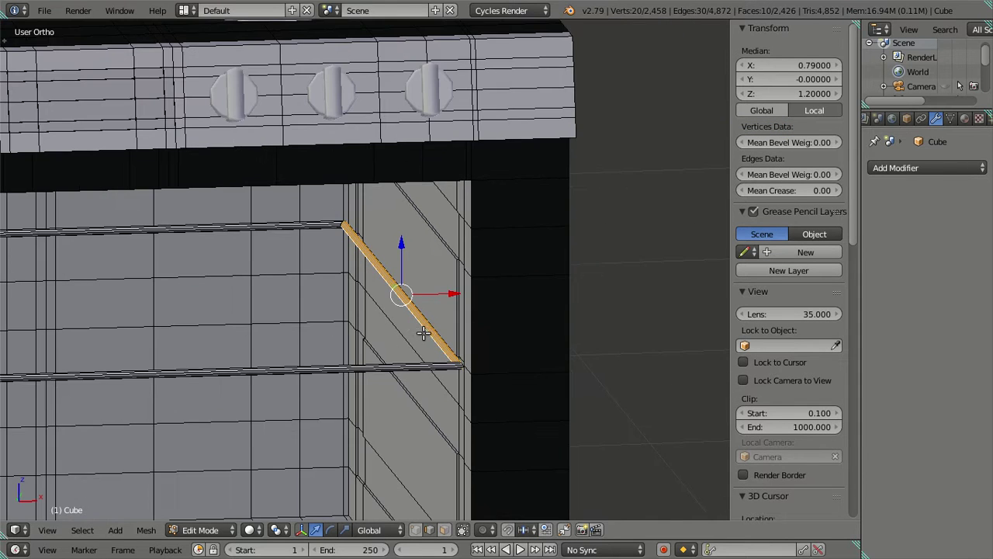
pyautogui.moveTo(482, 354); pyautogui.dragTo(402, 336, button='middle')
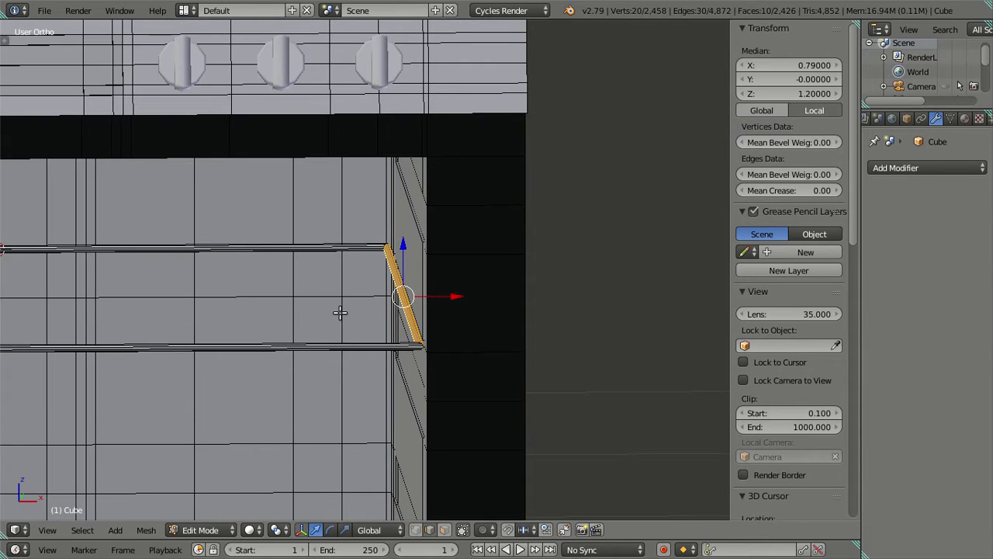
pyautogui.press('KP_5')
pyautogui.press('KP_1')
pyautogui.press('KP_5')
pyautogui.rightClick(340, 343)
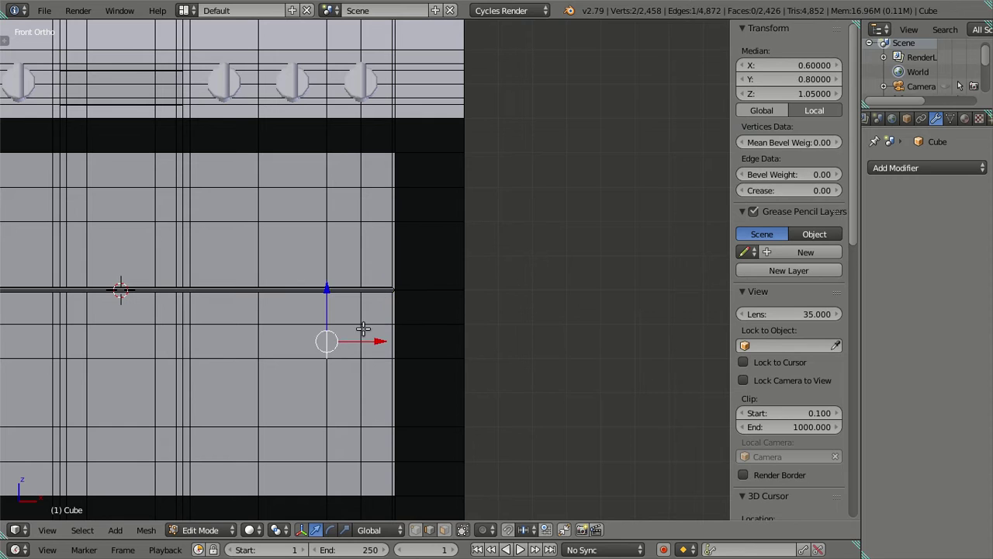
pyautogui.click(764, 67)
pyautogui.write('0.6')
pyautogui.press('Return')
# Select the whole diagonal rod and set its median X to 0.6
pyautogui.moveTo(474, 264)
pyautogui.mouseDown(button='middle')
pyautogui.moveTo(520, 303)
pyautogui.moveTo(365, 303)
pyautogui.mouseUp(button='middle')
pyautogui.moveTo(393, 289); pyautogui.dragTo(387, 292)
pyautogui.hotkey('ctrl', 'l')
pyautogui.doubleClick(788, 65)
pyautogui.write('0.6')
pyautogui.press('Return')
pyautogui.press('a')
pyautogui.scroll(-3, 362, 357)
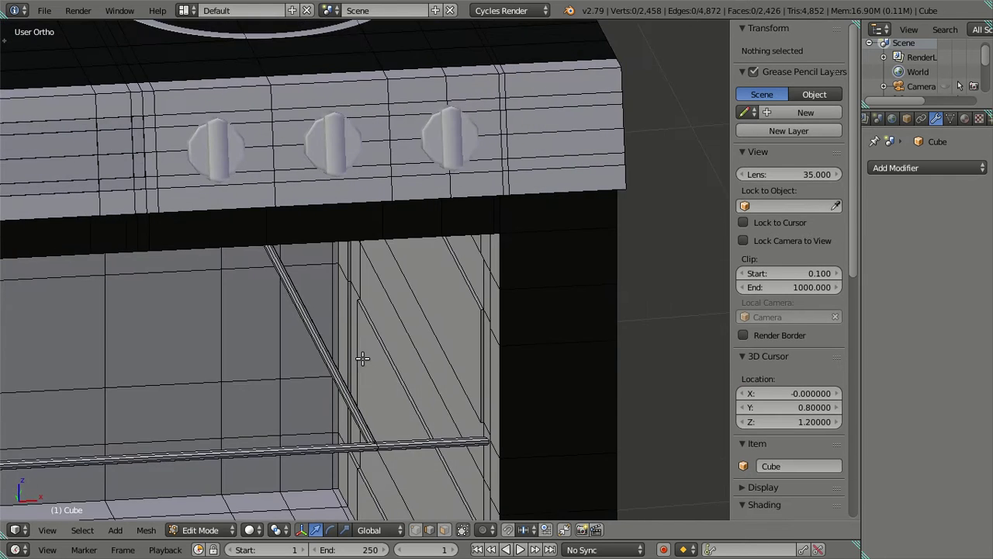
# In top wireframe view, rotate the tube's corner loop 45° about Z
pyautogui.press('KP_7')
pyautogui.press('z')
pyautogui.keyDown('shift'); pyautogui.moveTo(349, 437); pyautogui.dragTo(343, 302, button='middle'); pyautogui.keyUp('shift')
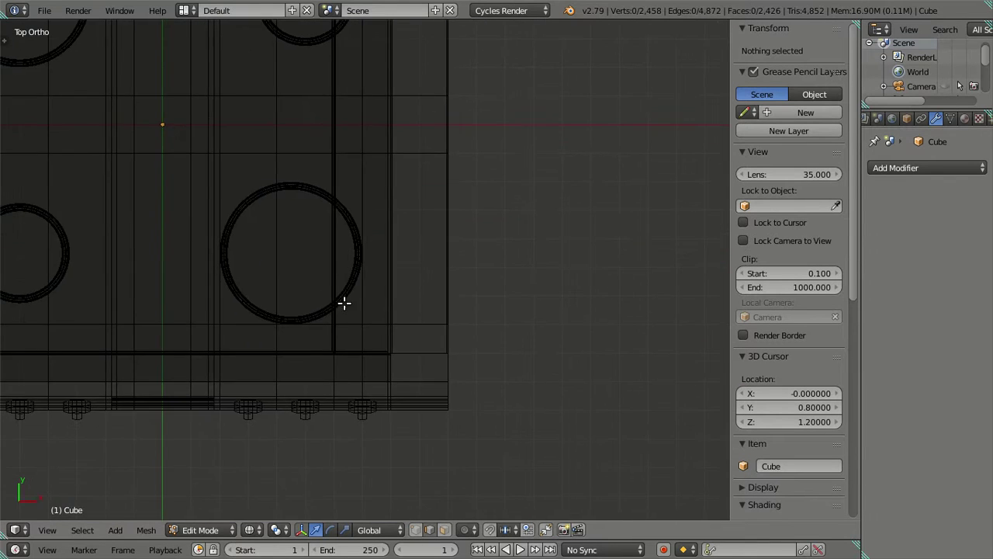
pyautogui.scroll(5, 344, 302)
pyautogui.scroll(3, 318, 426)
pyautogui.scroll(2, 425, 271)
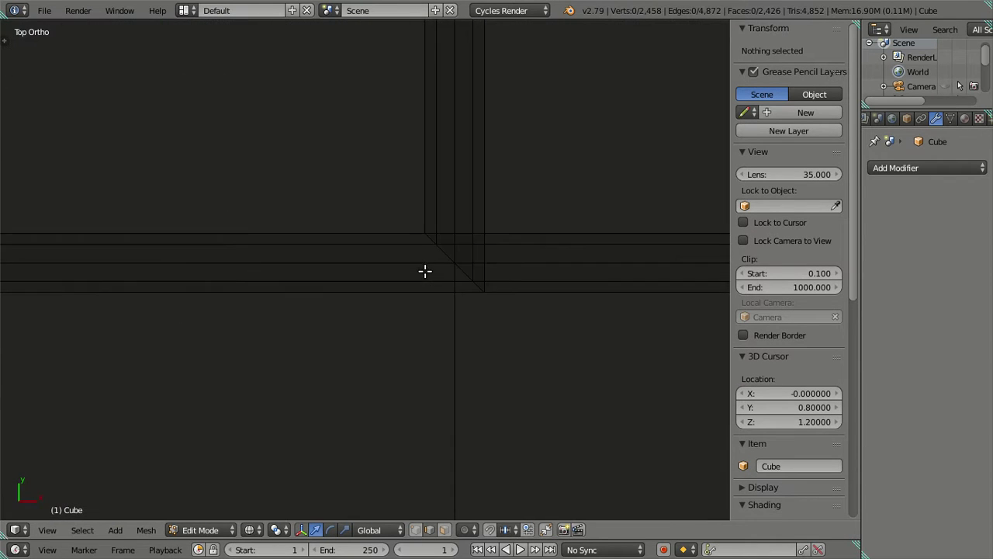
pyautogui.keyDown('alt'); pyautogui.rightClick(465, 271); pyautogui.keyUp('alt')
pyautogui.keyDown('shift'); pyautogui.moveTo(514, 266); pyautogui.dragTo(469, 304, button='middle'); pyautogui.keyUp('shift')
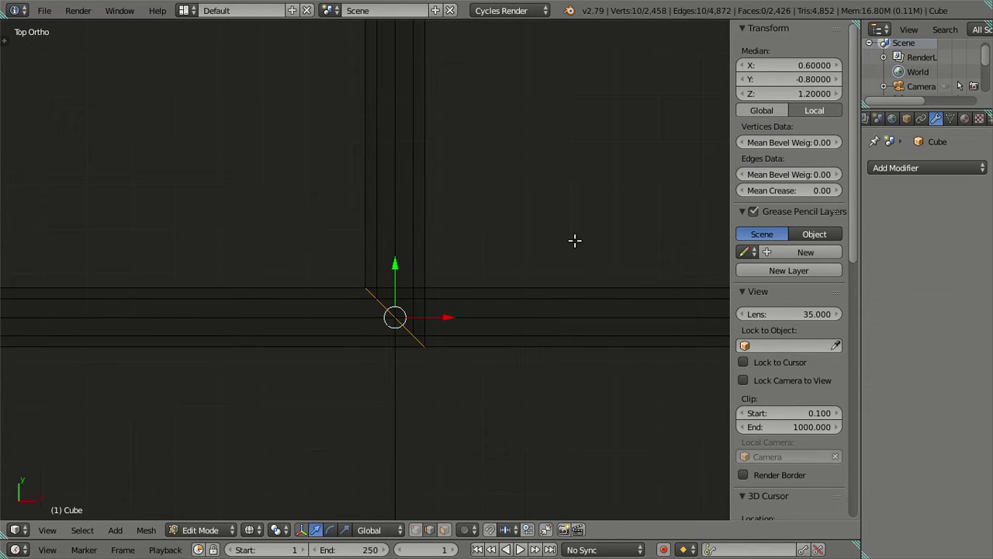
pyautogui.write('rz')
pyautogui.write('45')
pyautogui.press('Return')
pyautogui.scroll(-5, 500, 224)
pyautogui.scroll(3, 512, 326)
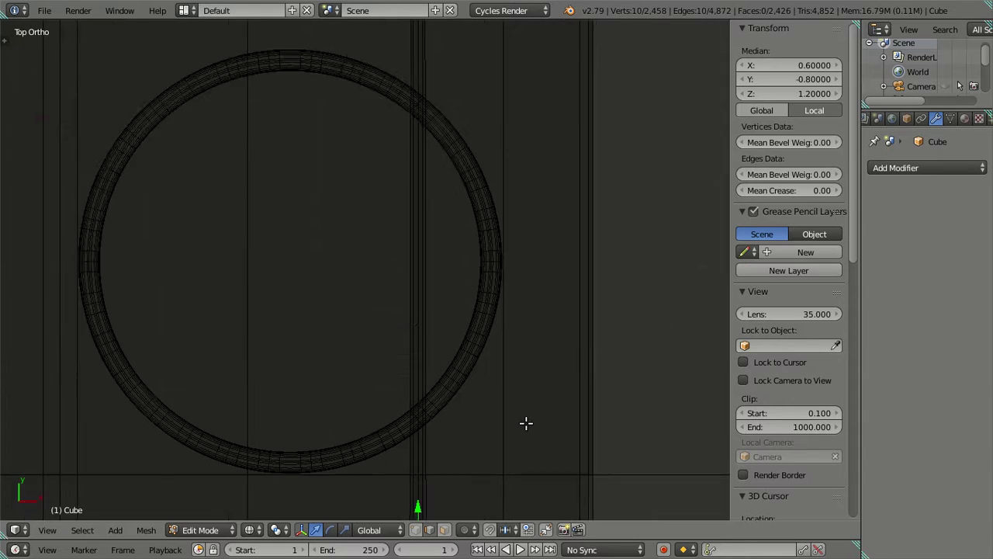
pyautogui.scroll(-3, 466, 310)
pyautogui.scroll(-2, 434, 202)
pyautogui.scroll(4, 427, 113)
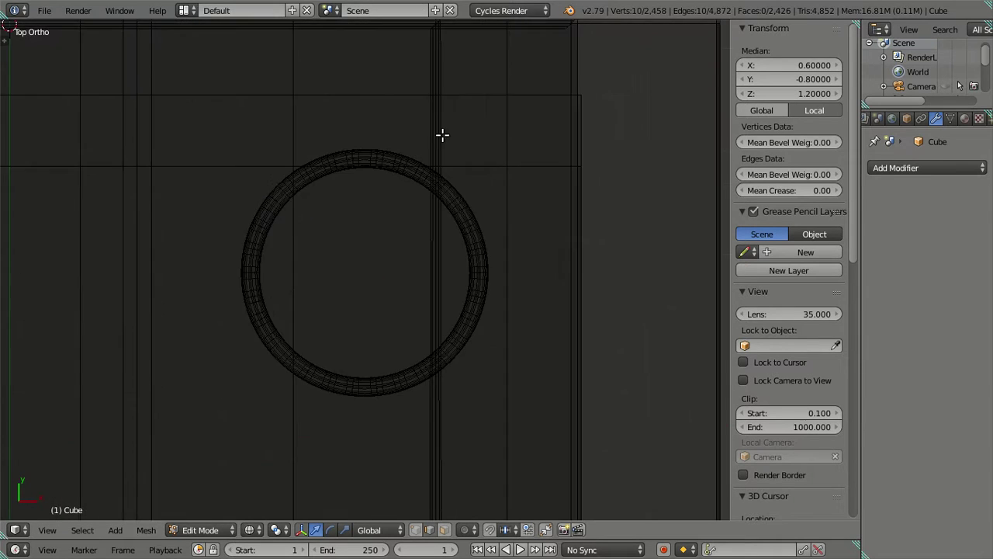
pyautogui.scroll(5, 395, 315)
# Rotate the diagonal loop at the rail's corner 90° about Z
pyautogui.press('a')
pyautogui.keyDown('shift'); pyautogui.moveTo(468, 184); pyautogui.dragTo(379, 355, button='middle'); pyautogui.keyUp('shift')
pyautogui.scroll(3, 378, 355)
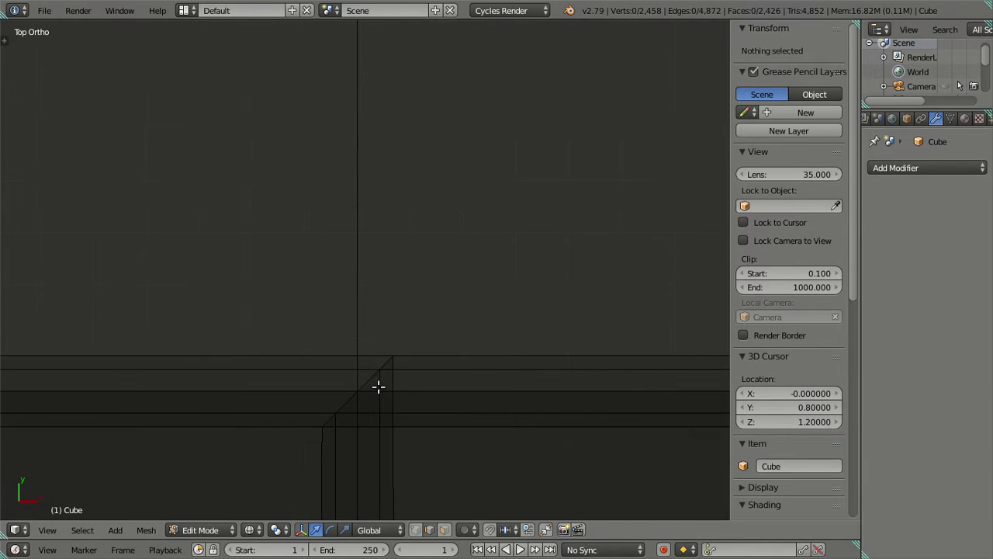
pyautogui.keyDown('alt'); pyautogui.rightClick(357, 392); pyautogui.keyUp('alt')
pyautogui.press('g')
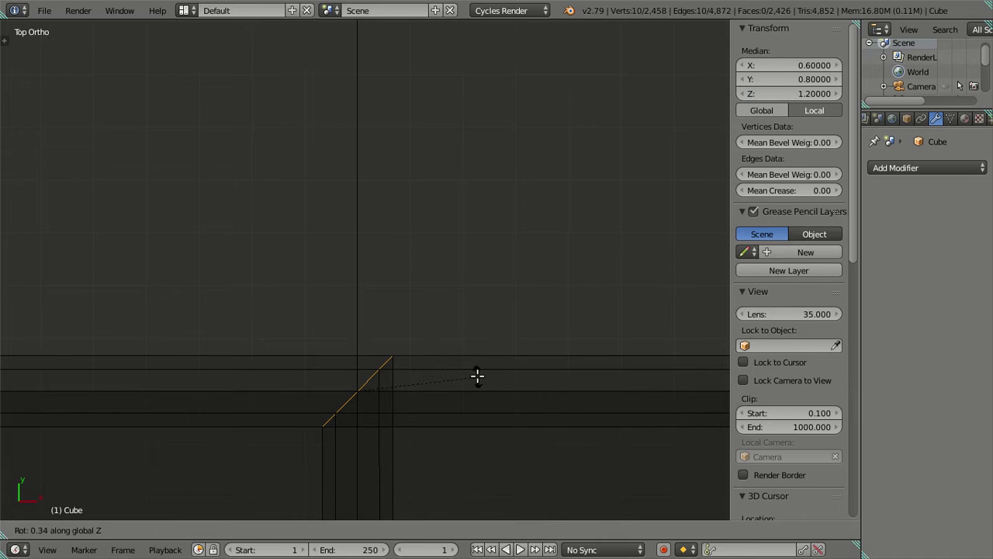
pyautogui.press('Escape')
pyautogui.write('rz90')
pyautogui.press('Return')
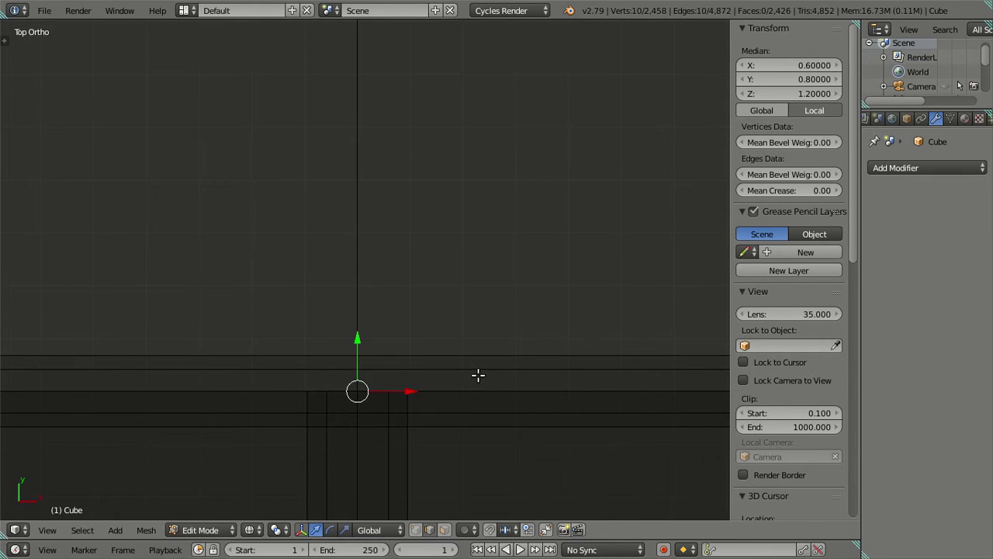
pyautogui.keyDown('shift'); pyautogui.scroll(-3, 446, 388); pyautogui.keyUp('shift')
pyautogui.press('a')
pyautogui.keyDown('shift'); pyautogui.scroll(-1, 440, 392); pyautogui.keyUp('shift')
# Select the crossbar's upper and lower end rings and frame them in front view
pyautogui.moveTo(427, 393)
pyautogui.mouseDown(button='middle')
pyautogui.moveTo(426, 377)
pyautogui.moveTo(417, 421)
pyautogui.moveTo(430, 239)
pyautogui.mouseUp(button='middle')
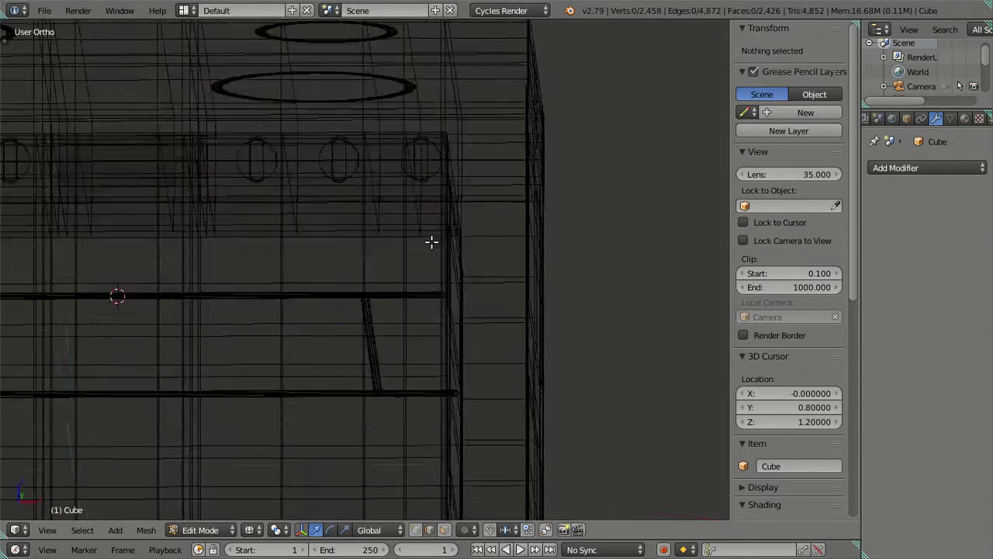
pyautogui.scroll(2, 427, 233)
pyautogui.scroll(2, 416, 292)
pyautogui.scroll(2, 417, 292)
pyautogui.scroll(2, 416, 292)
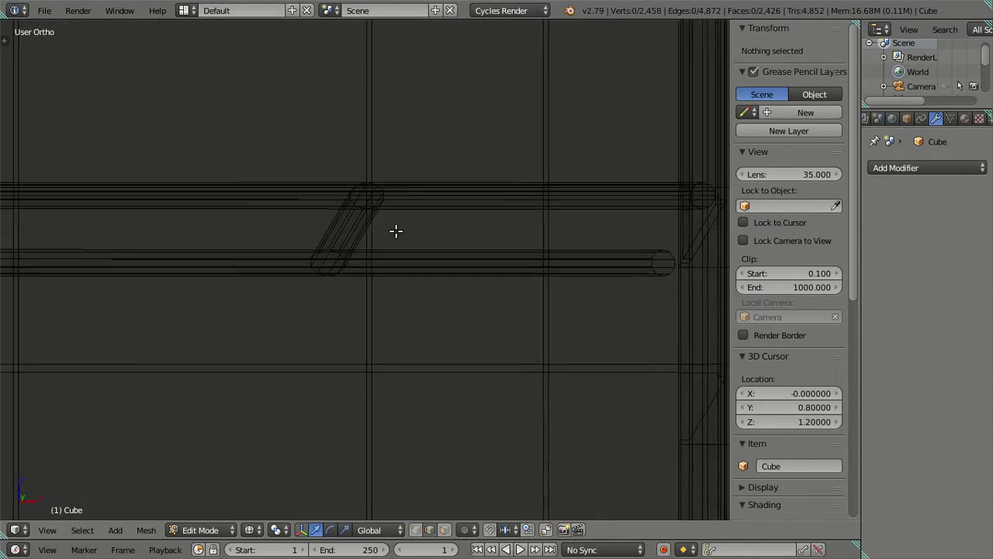
pyautogui.scroll(2, 419, 283)
pyautogui.scroll(1, 421, 275)
pyautogui.scroll(2, 428, 276)
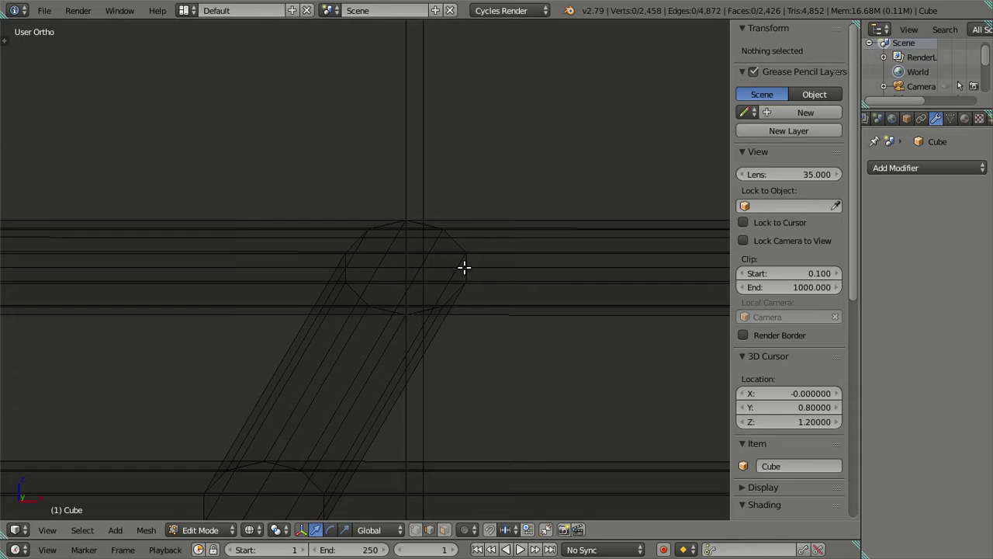
pyautogui.keyDown('alt'); pyautogui.rightClick(464, 267); pyautogui.keyUp('alt')
pyautogui.scroll(-3, 388, 326)
pyautogui.scroll(2, 406, 337)
pyautogui.scroll(2, 370, 356)
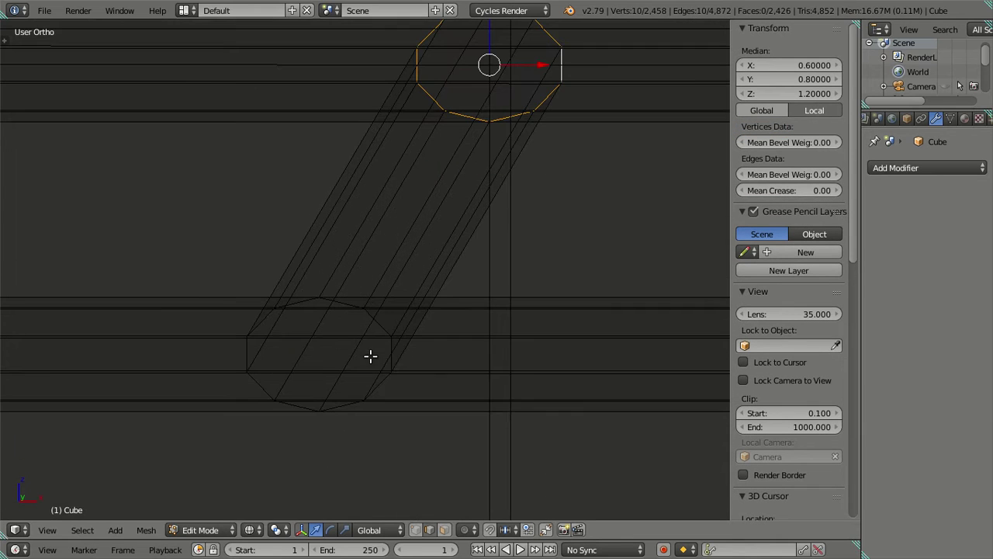
pyautogui.keyDown('alt'); pyautogui.keyDown('shift'); pyautogui.rightClick(388, 385); pyautogui.keyUp('shift'); pyautogui.keyUp('alt')
pyautogui.press('KP_1')
pyautogui.press('KP_Decimal')
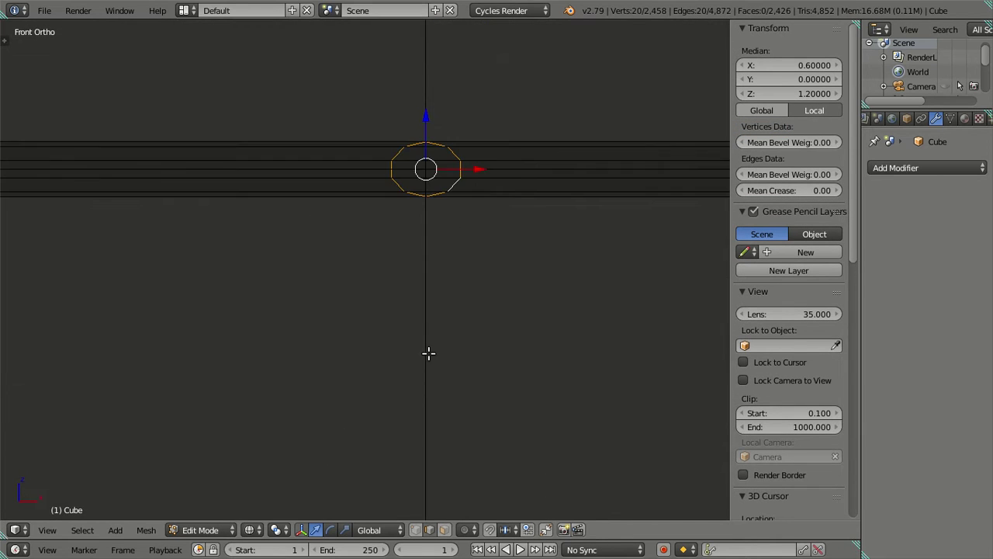
pyautogui.scroll(3, 406, 376)
# Trial-scale the rings to 0.75 on X and Z, then undo the squash
pyautogui.write('sx')
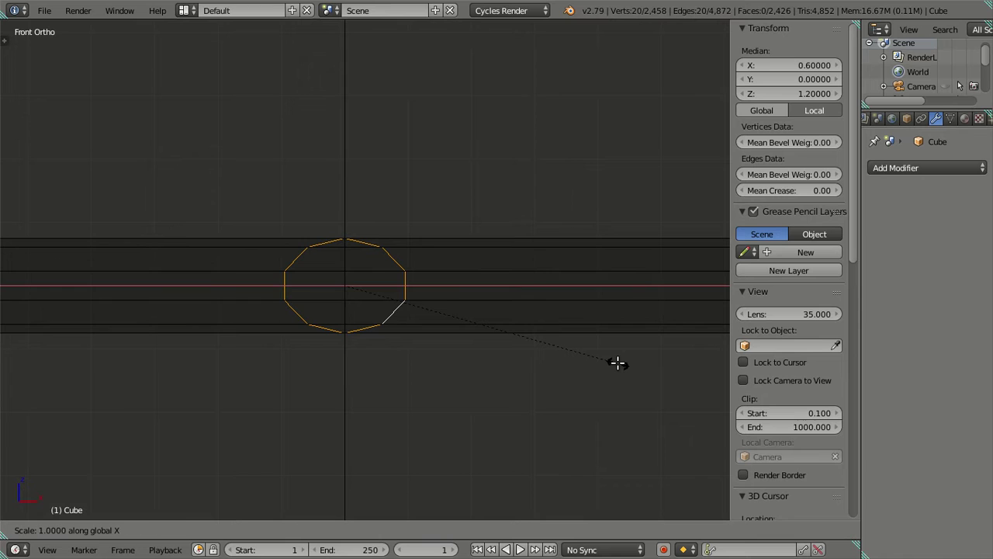
pyautogui.write('0.75')
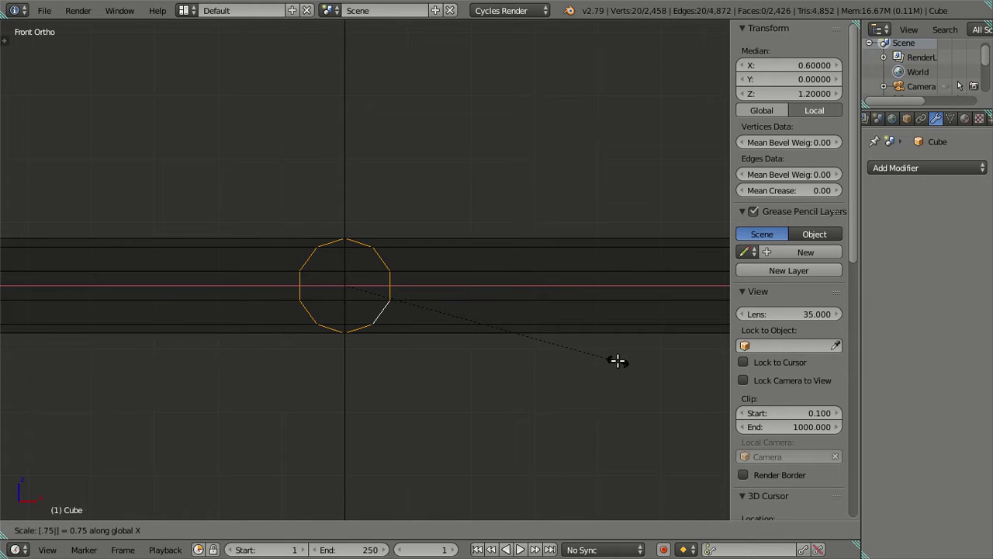
pyautogui.press('Return')
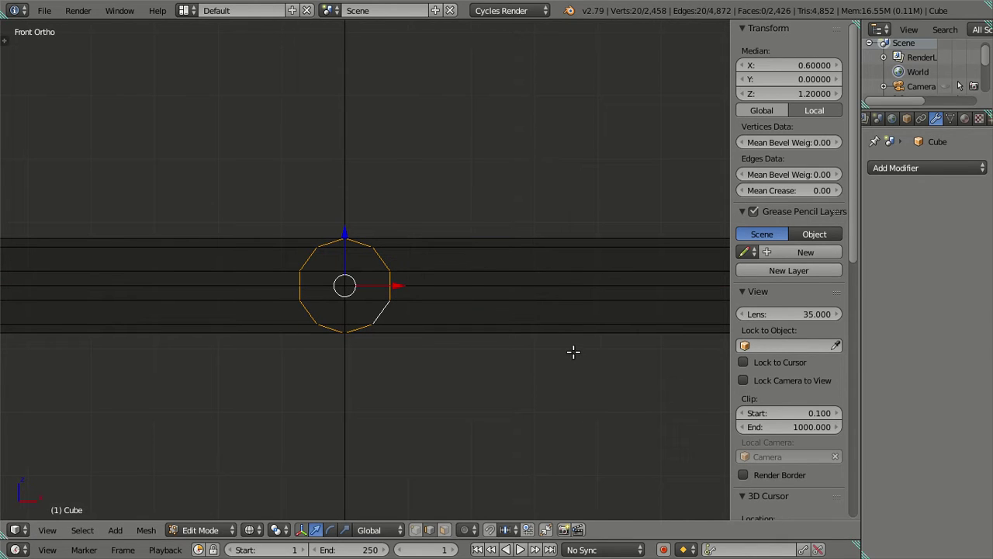
pyautogui.press('s')
pyautogui.write('x')
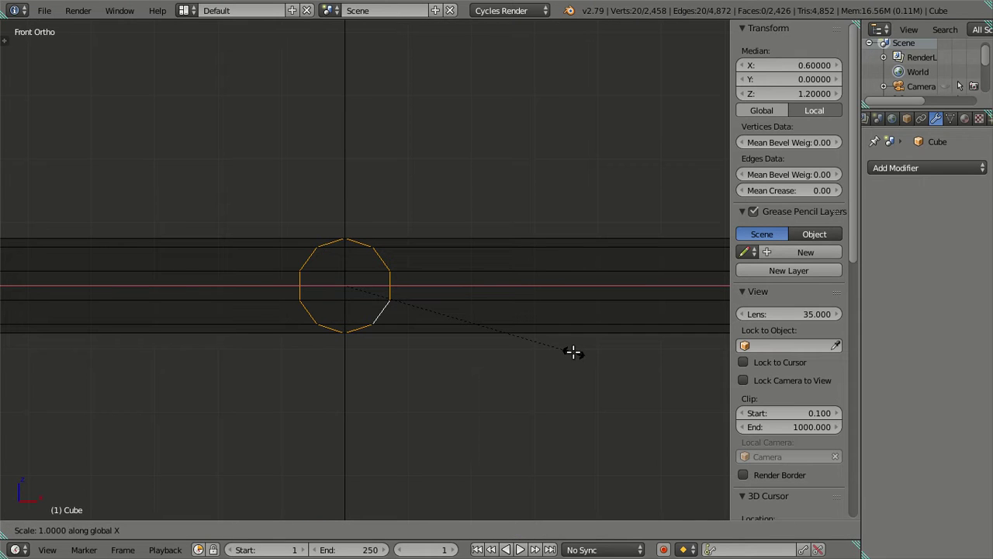
pyautogui.write('0.75')
pyautogui.press('Return')
pyautogui.write('sz.75')
pyautogui.press('Return')
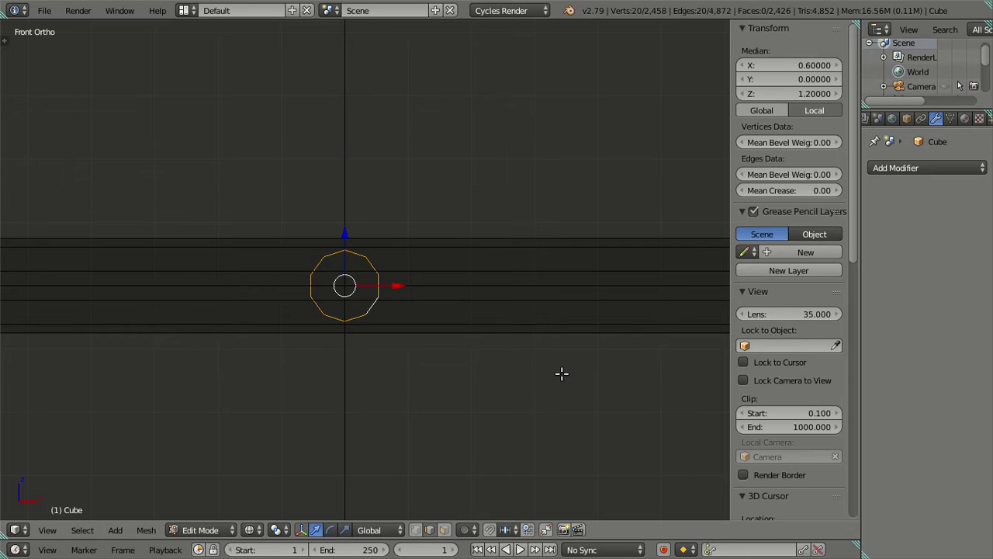
pyautogui.press('s')
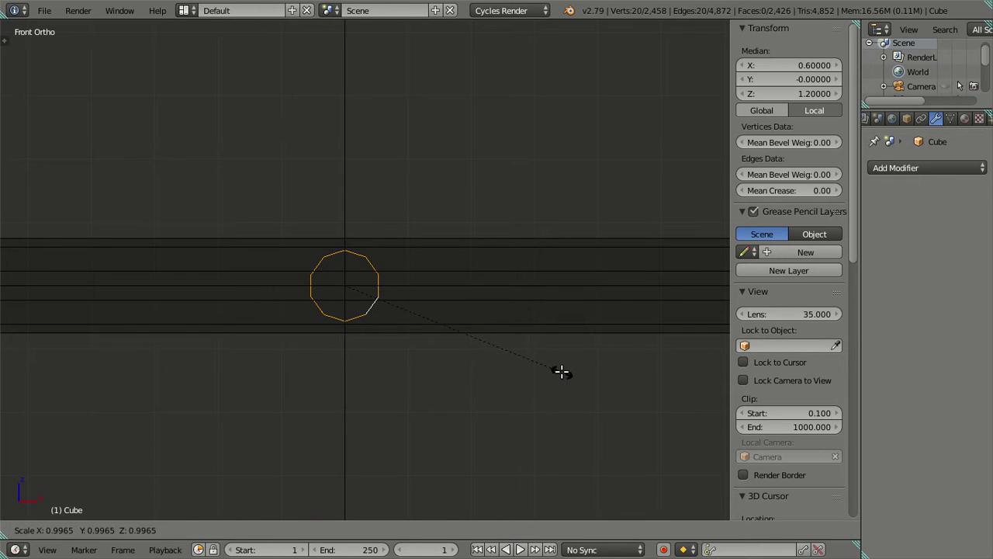
pyautogui.press('Escape')
pyautogui.hotkey('ctrl', 'z')
# Scale both crossbar end rings to 0.5 on X and 0.5 on Z
pyautogui.hotkey('ctrl', 'z')
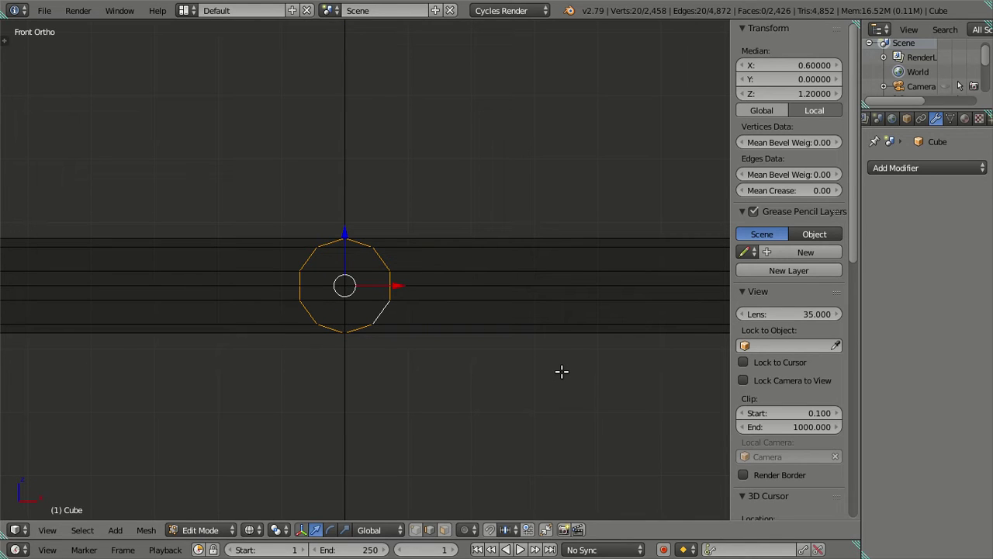
pyautogui.write('s.5')
pyautogui.press('Return')
pyautogui.hotkey('ctrl', 'z')
pyautogui.write('sx.')
pyautogui.write('5')
pyautogui.press('Return')
pyautogui.write('sz.')
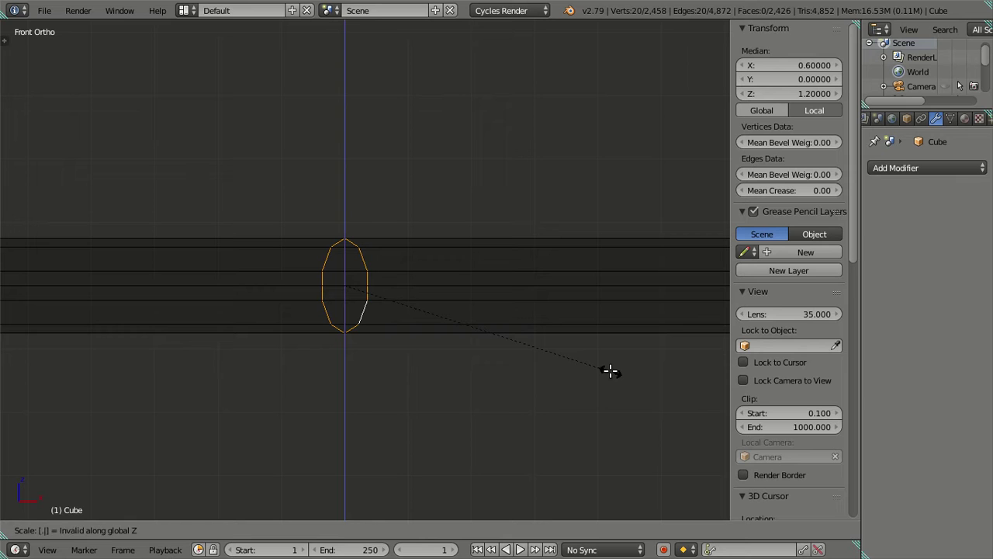
pyautogui.write('5')
pyautogui.press('Return')
pyautogui.scroll(-3, 466, 363)
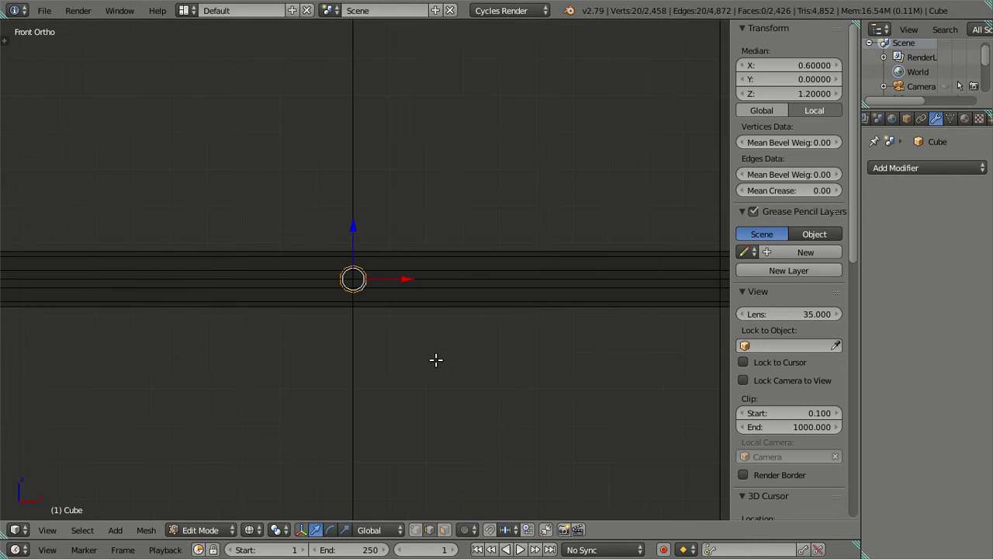
pyautogui.press('a')
pyautogui.press('z')
pyautogui.moveTo(390, 313)
pyautogui.mouseDown(button='middle')
pyautogui.moveTo(409, 328)
pyautogui.moveTo(377, 324)
pyautogui.moveTo(448, 367)
pyautogui.moveTo(478, 348)
pyautogui.moveTo(381, 377)
pyautogui.moveTo(404, 342)
pyautogui.moveTo(439, 319)
pyautogui.moveTo(251, 377)
pyautogui.moveTo(362, 348)
pyautogui.moveTo(353, 350)
pyautogui.mouseUp(button='middle')
# Add a new edge loop across the rack rail with a loop cut
pyautogui.scroll(-4, 478, 348)
pyautogui.scroll(4, 440, 319)
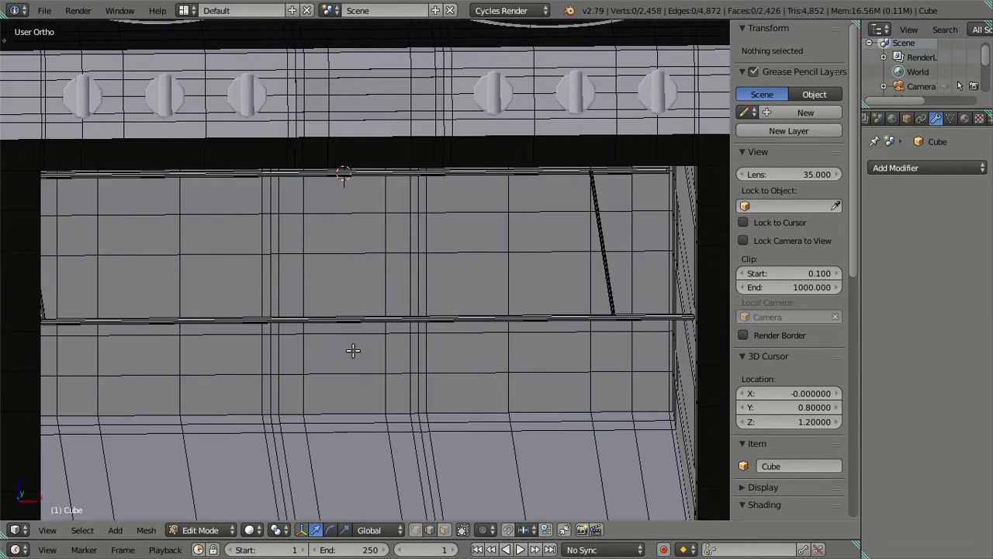
pyautogui.moveTo(461, 337)
pyautogui.mouseDown(button='middle')
pyautogui.moveTo(499, 328)
pyautogui.moveTo(474, 339)
pyautogui.moveTo(523, 303)
pyautogui.moveTo(412, 282)
pyautogui.mouseUp(button='middle')
pyautogui.scroll(2, 523, 303)
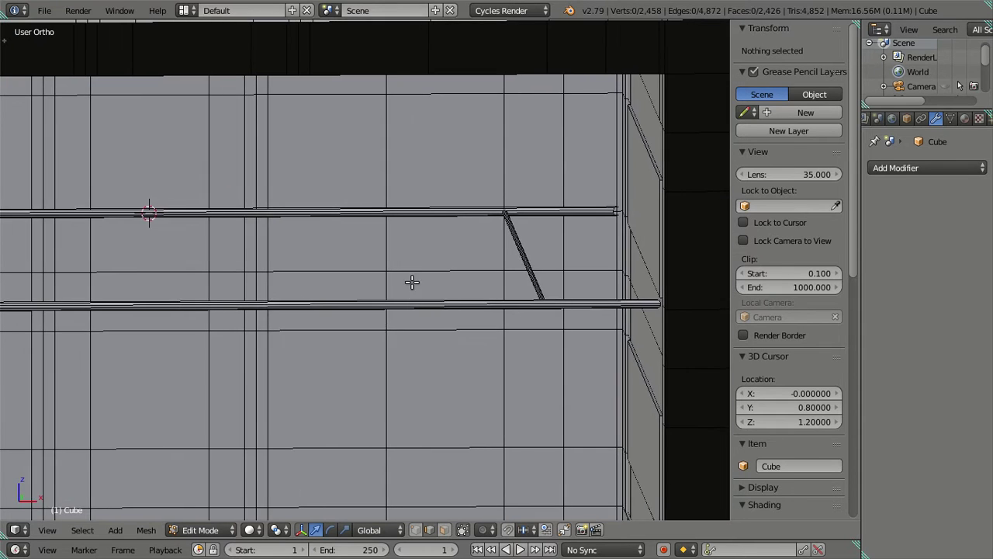
pyautogui.scroll(1, 412, 282)
pyautogui.rightClick(394, 243)
pyautogui.scroll(-2, 383, 250)
pyautogui.moveTo(383, 250)
pyautogui.mouseDown(button='middle')
pyautogui.moveTo(441, 271)
pyautogui.moveTo(344, 240)
pyautogui.mouseUp(button='middle')
pyautogui.scroll(-2, 391, 284)
pyautogui.scroll(2, 343, 239)
pyautogui.scroll(1, 367, 250)
pyautogui.scroll(2, 352, 206)
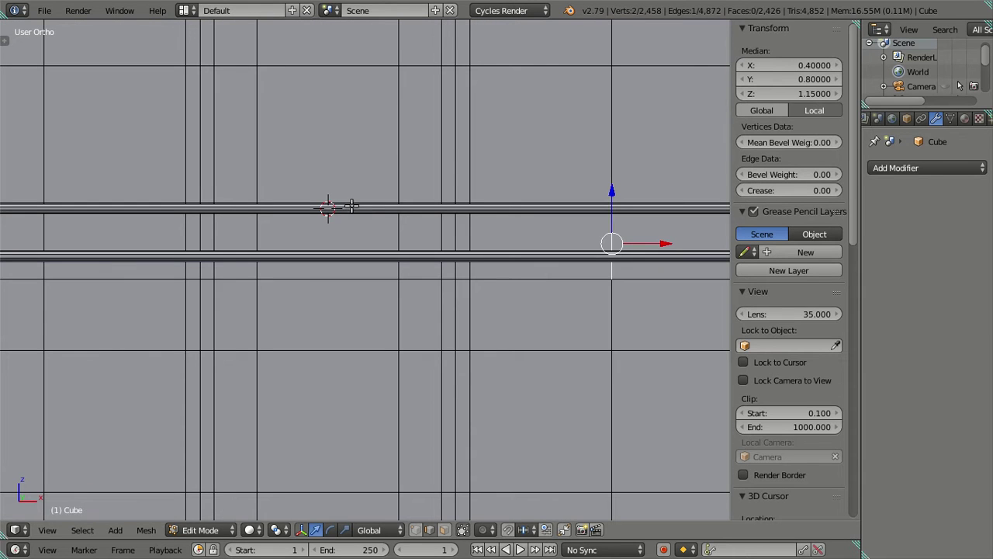
pyautogui.hotkey('ctrl', 'r')
pyautogui.click(339, 204)
pyautogui.rightClick(339, 204)
pyautogui.hotkey('ctrl', 'r')
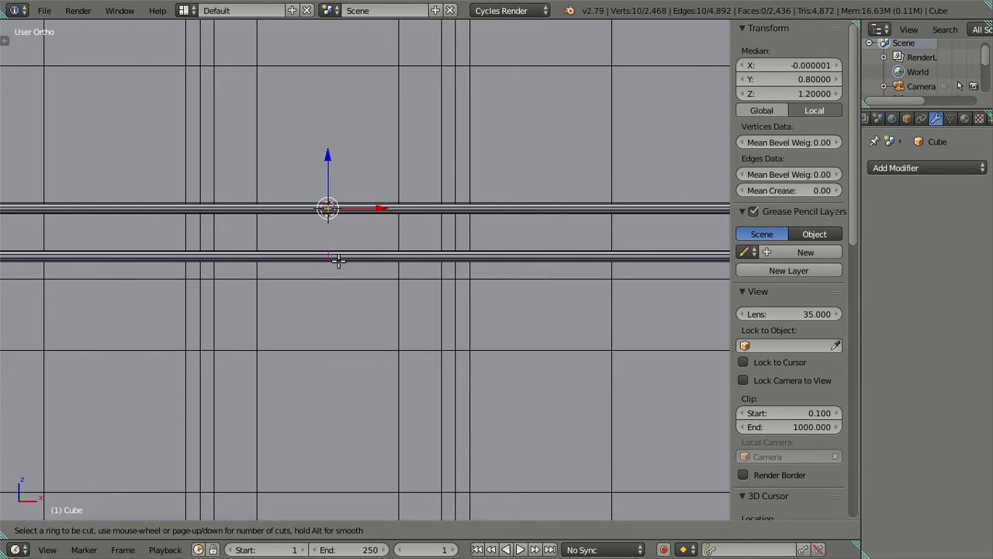
pyautogui.press('Escape')
# Duplicate the diagonal crossbar and move the copy to Median X 0.4
pyautogui.scroll(-1, 356, 275)
pyautogui.scroll(-1, 399, 295)
pyautogui.scroll(-1, 406, 295)
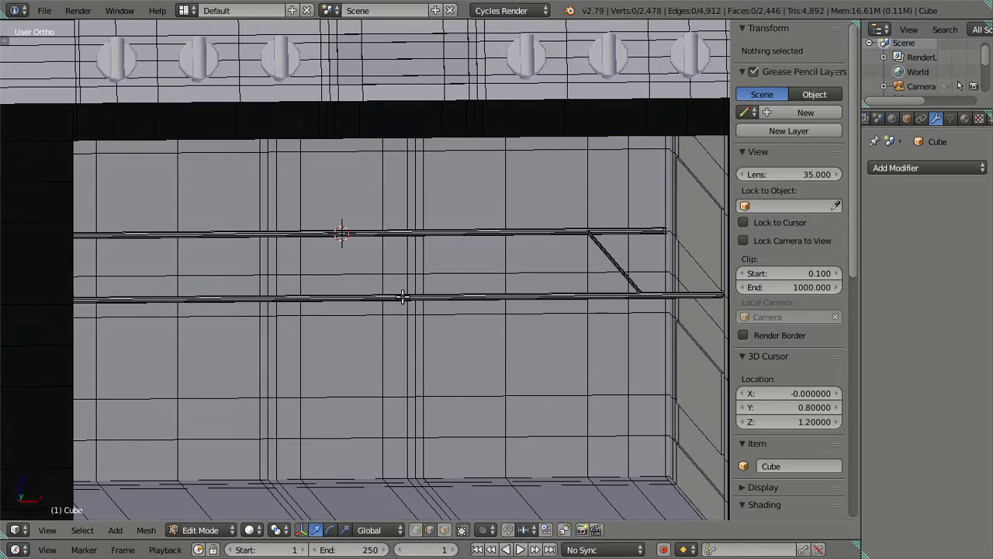
pyautogui.rightClick(503, 262)
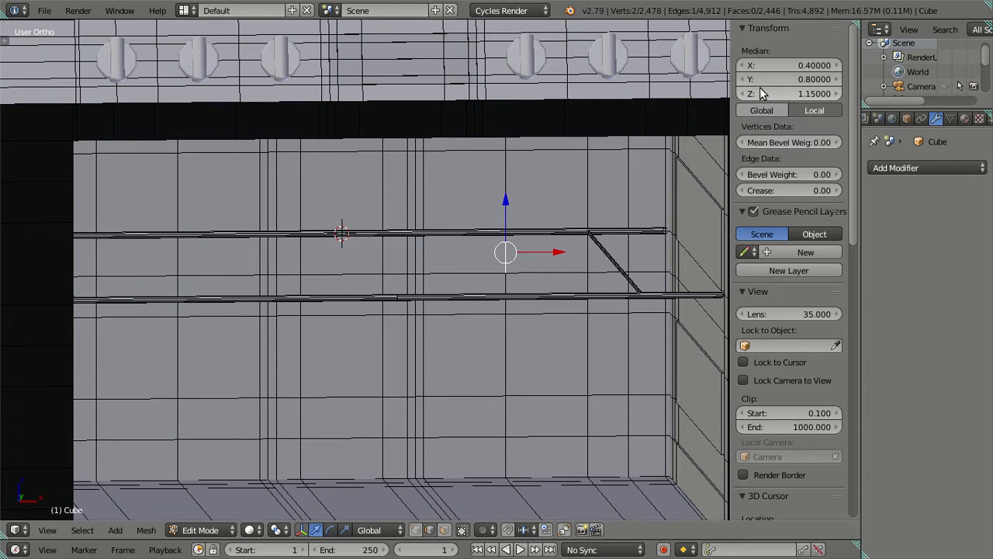
pyautogui.click(773, 67)
pyautogui.press('Escape')
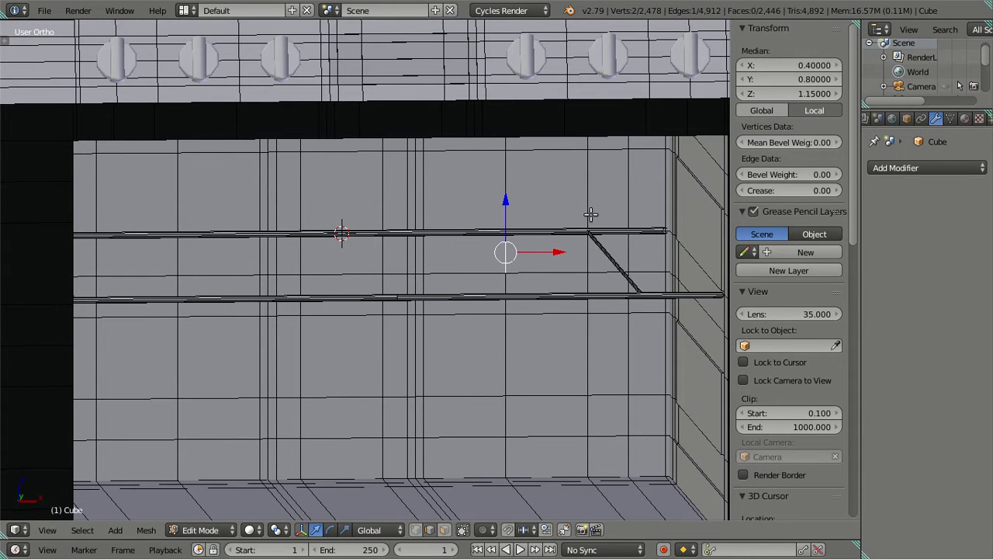
pyautogui.rightClick(604, 250)
pyautogui.hotkey('ctrl', 'l')
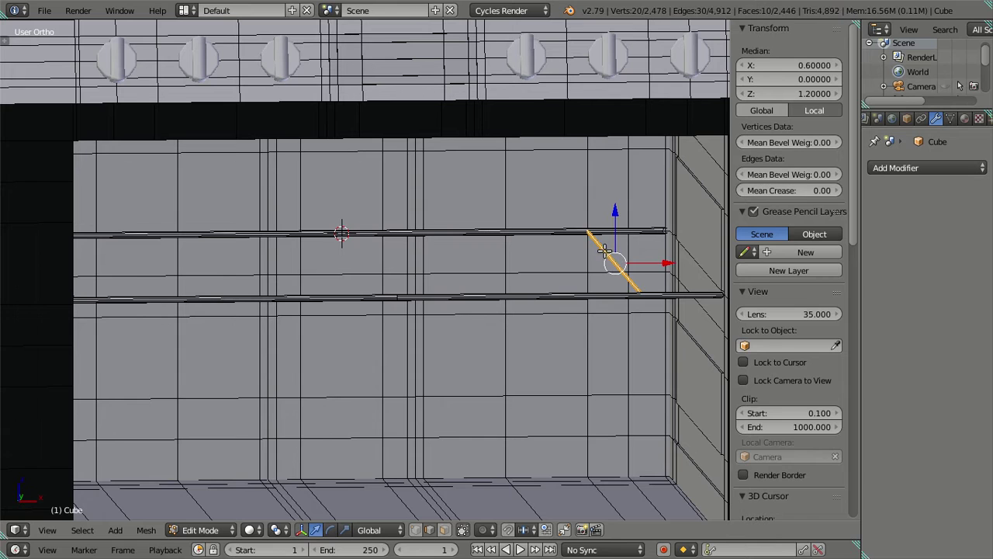
pyautogui.hotkey('shift', 'd')
pyautogui.press('Escape')
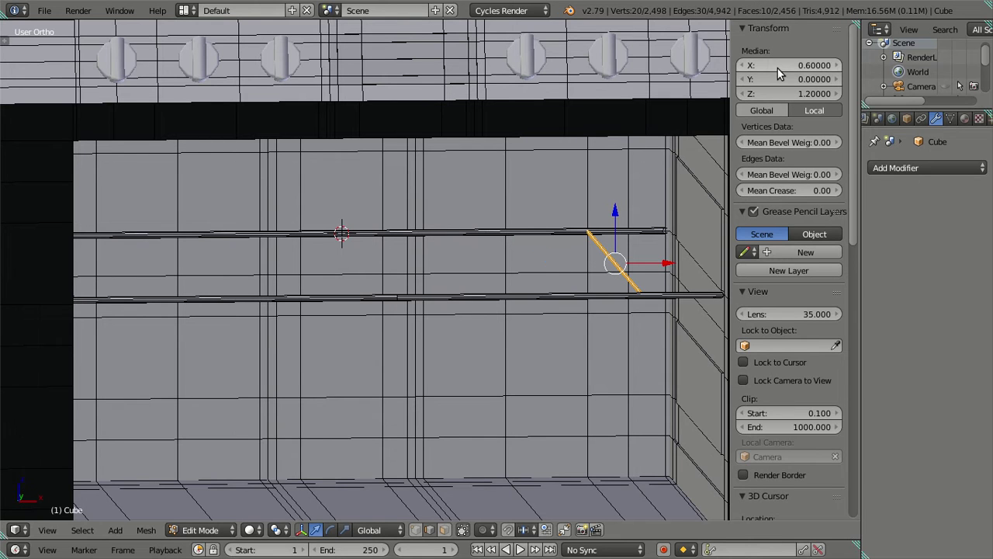
pyautogui.moveTo(778, 68); pyautogui.dragTo(729, 68)
# Duplicate the second crossbar and place the new copy at X 0.2
pyautogui.press('a')
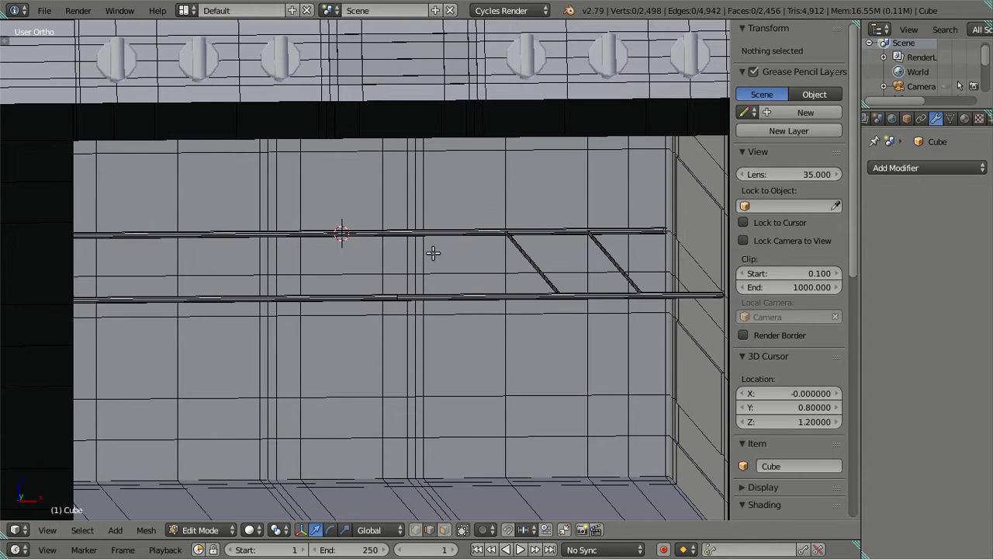
pyautogui.rightClick(433, 252)
pyautogui.click(772, 66)
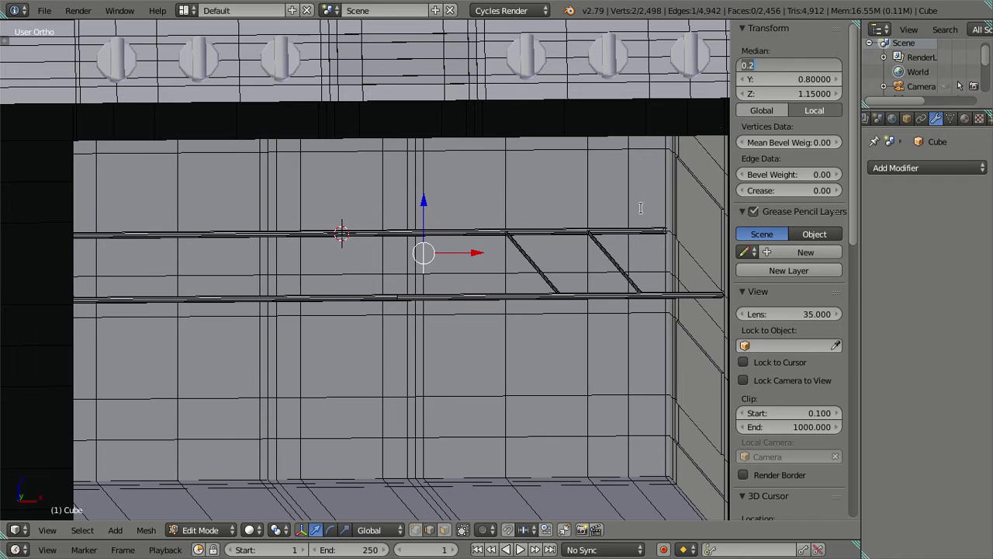
pyautogui.press('Return')
pyautogui.rightClick(528, 250)
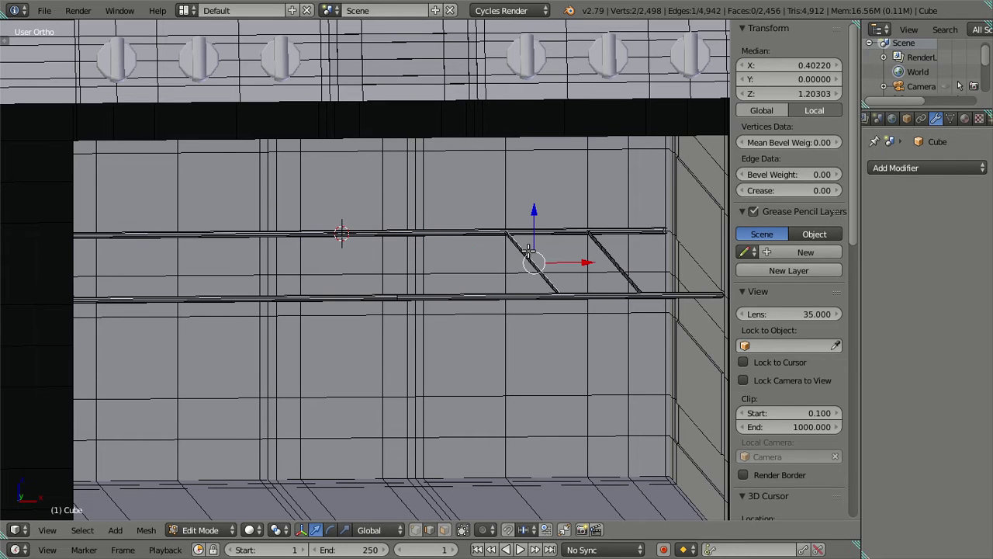
pyautogui.hotkey('ctrl', 'l')
pyautogui.hotkey('shift', 'd')
pyautogui.press('Escape')
pyautogui.moveTo(789, 65); pyautogui.dragTo(731, 97)
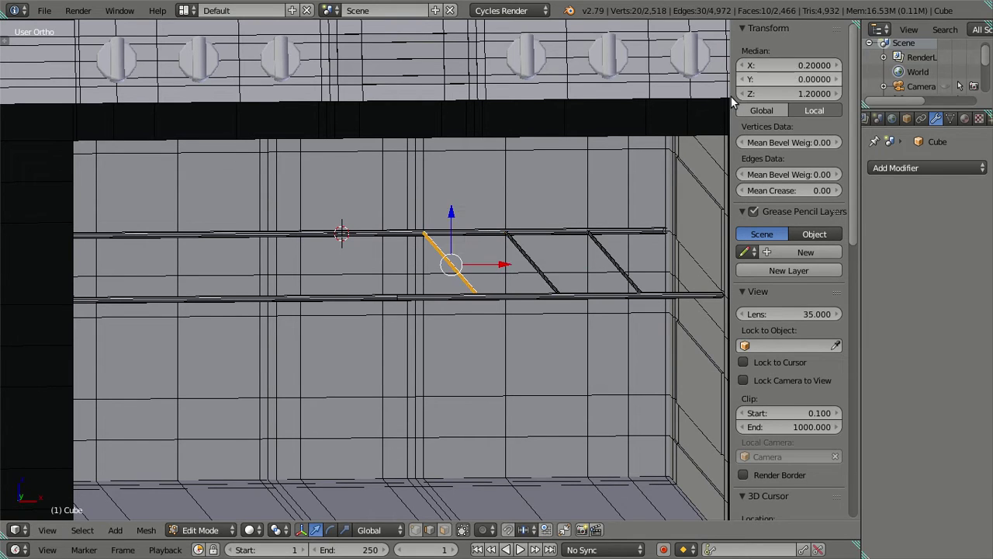
pyautogui.moveTo(419, 261); pyautogui.dragTo(414, 251, button='middle')
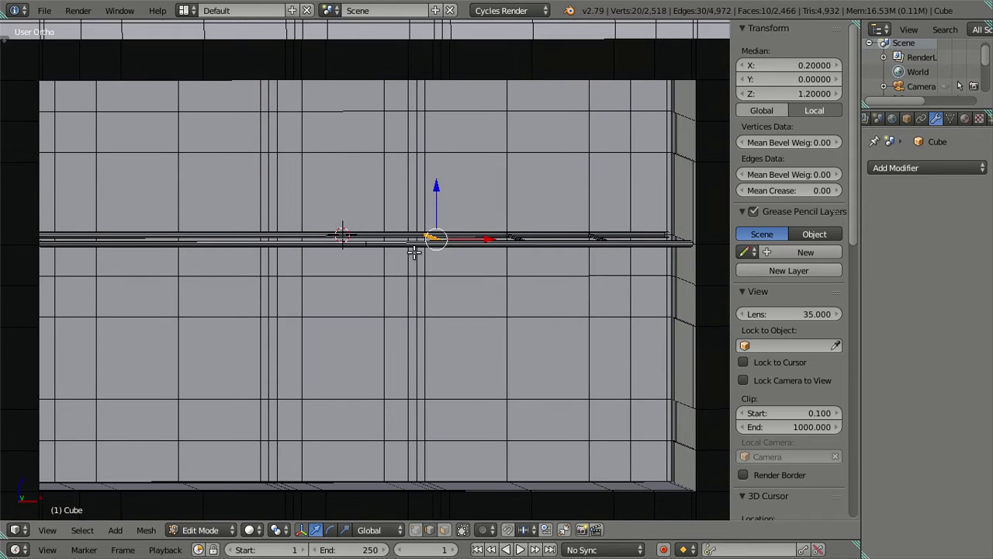
pyautogui.press('KP_1')
# Set the centre rail edge's Median X to exactly 0
pyautogui.scroll(1, 339, 225)
pyautogui.scroll(1, 324, 195)
pyautogui.moveTo(324, 195); pyautogui.dragTo(348, 233, button='middle')
pyautogui.press('a')
pyautogui.moveTo(401, 393)
pyautogui.mouseDown(button='middle')
pyautogui.moveTo(331, 187)
pyautogui.moveTo(329, 249)
pyautogui.mouseUp(button='middle')
pyautogui.rightClick(327, 254)
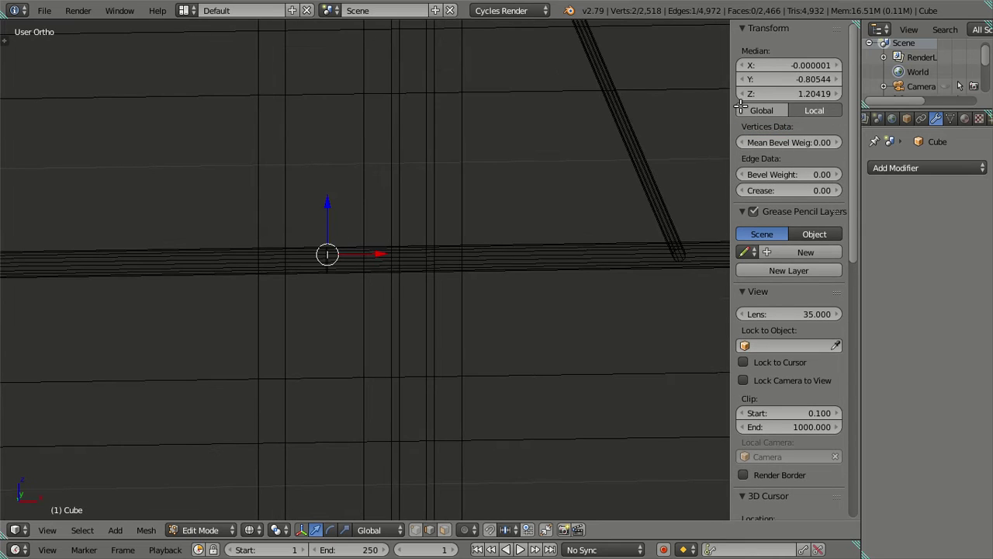
pyautogui.click(771, 67)
pyautogui.click(821, 62)
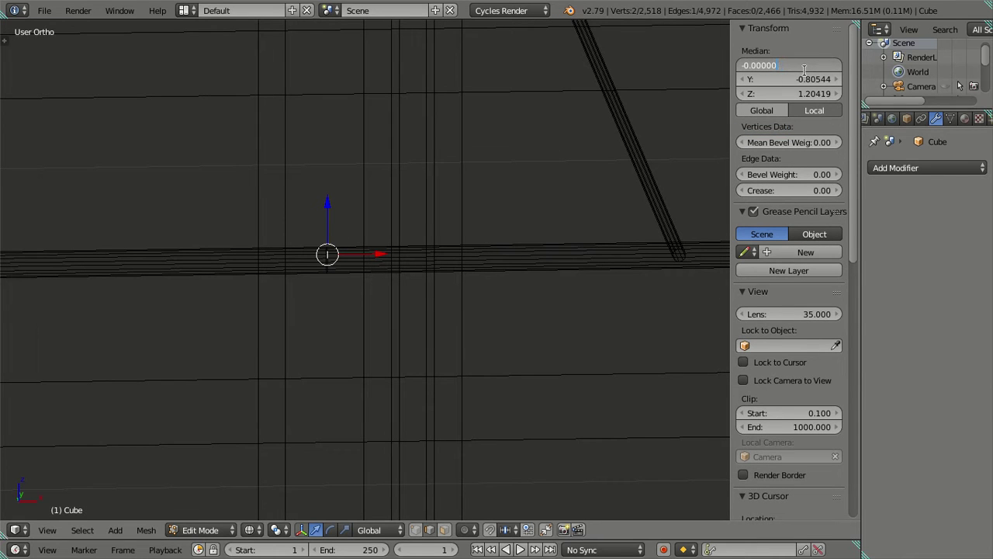
pyautogui.press('Return')
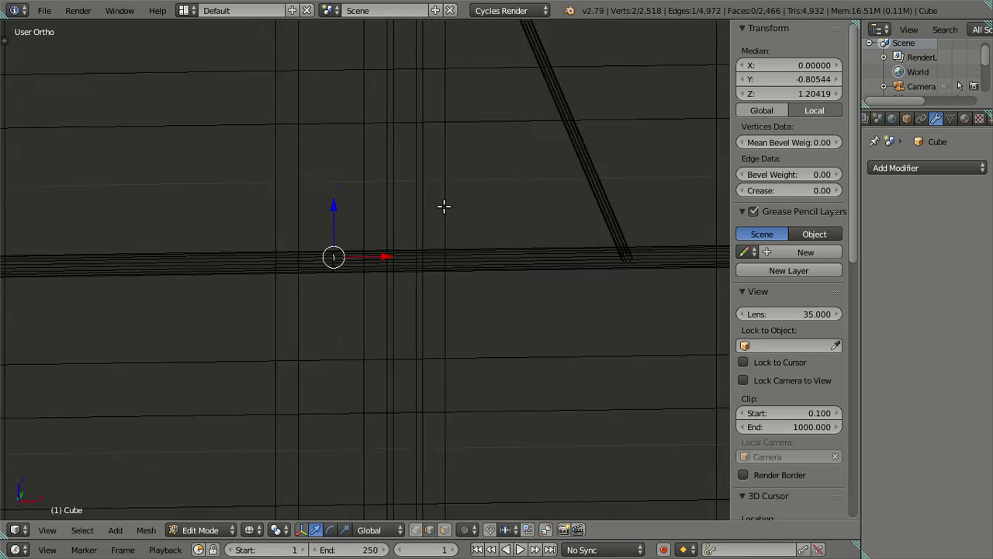
# Move the rail's centre cross-section loop to X 0
pyautogui.scroll(2, 332, 271)
pyautogui.scroll(2, 332, 271)
pyautogui.scroll(3, 342, 277)
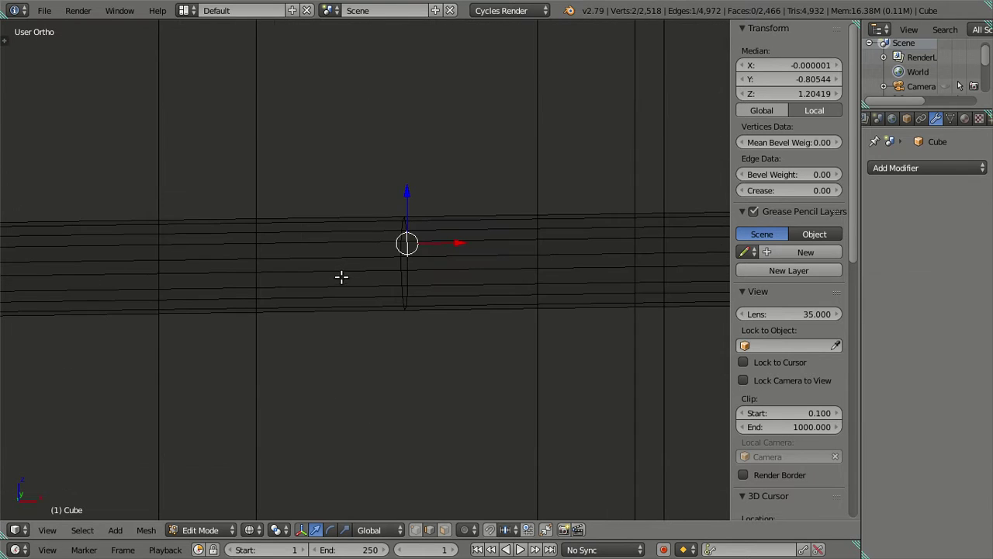
pyautogui.press('a')
pyautogui.keyDown('alt'); pyautogui.rightClick(404, 271); pyautogui.keyUp('alt')
pyautogui.click(807, 63)
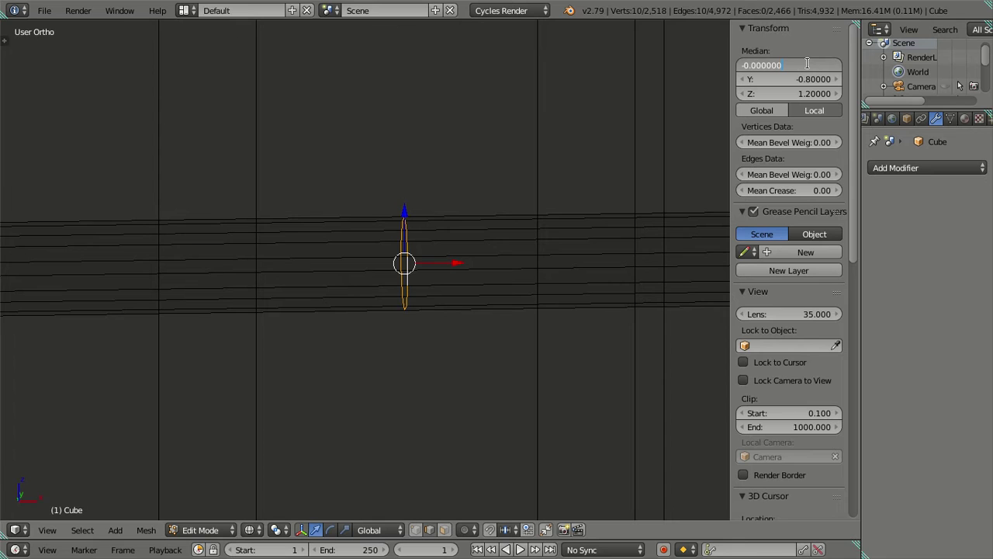
pyautogui.press('Return')
# Place the next centre loop at X 0, re-entering it to clear rounding error
pyautogui.moveTo(508, 138)
pyautogui.mouseDown(button='middle')
pyautogui.moveTo(366, 177)
pyautogui.moveTo(440, 391)
pyautogui.mouseUp(button='middle')
pyautogui.press('a')
pyautogui.scroll(3, 341, 175)
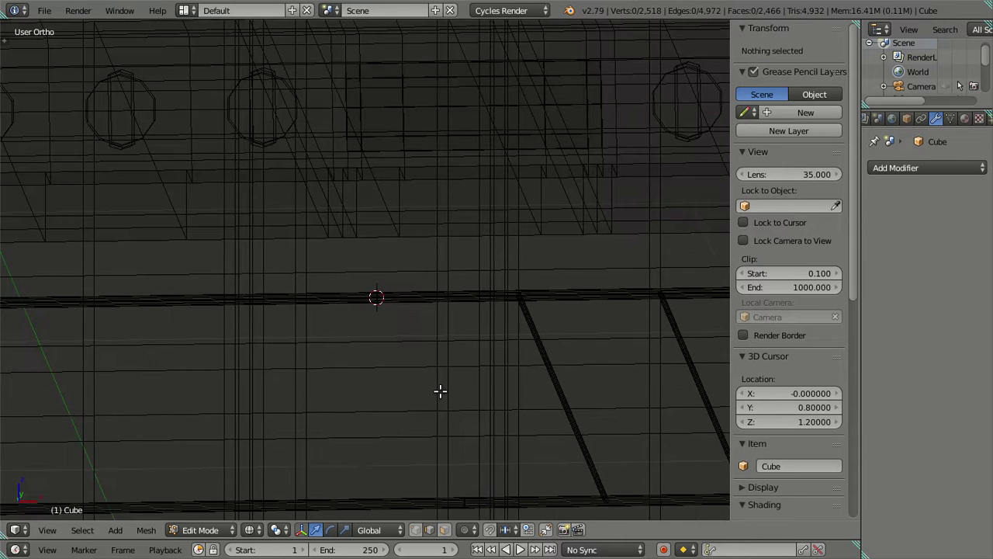
pyautogui.scroll(5, 419, 356)
pyautogui.scroll(2, 413, 357)
pyautogui.keyDown('alt'); pyautogui.rightClick(409, 369); pyautogui.keyUp('alt')
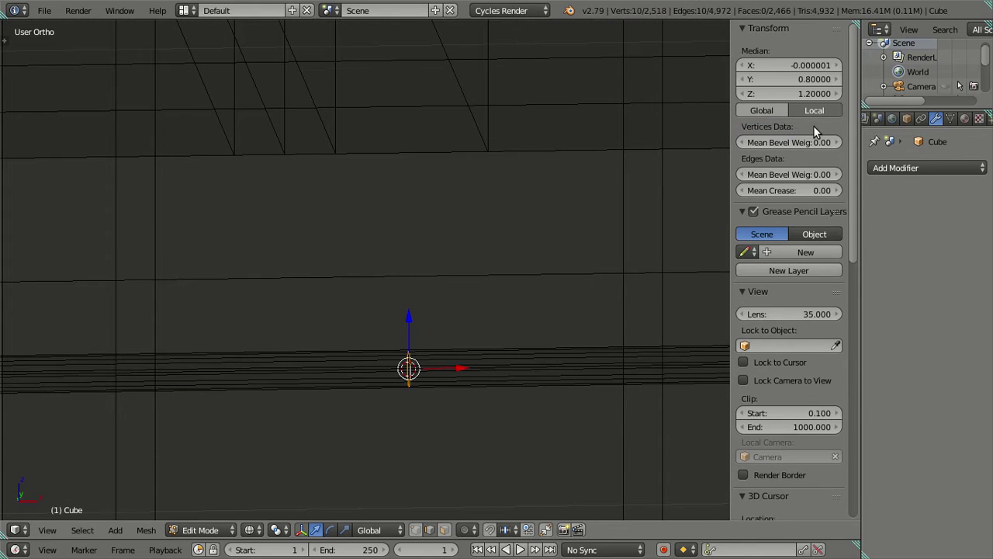
pyautogui.click(816, 65)
pyautogui.press('Return')
pyautogui.moveTo(469, 192); pyautogui.dragTo(408, 232, button='middle')
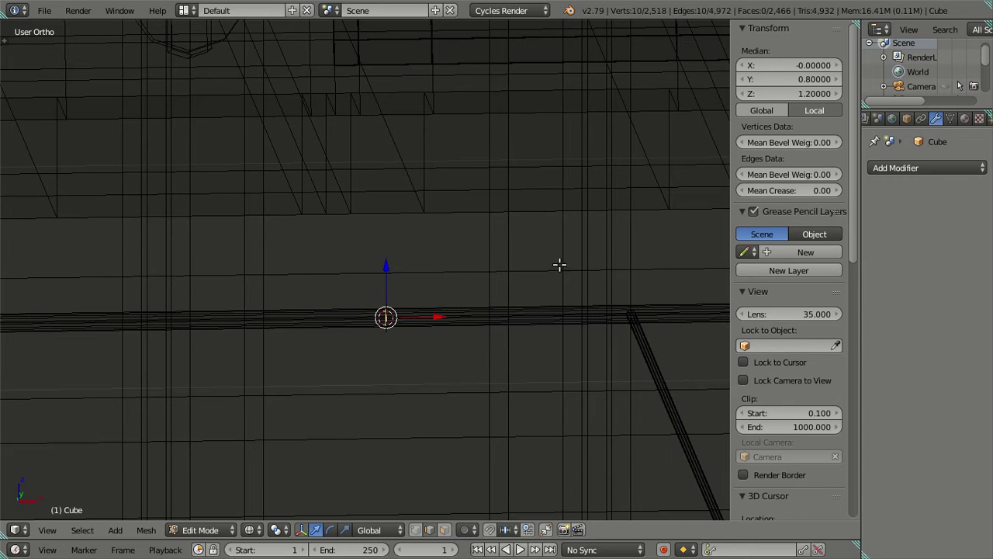
pyautogui.click(779, 64)
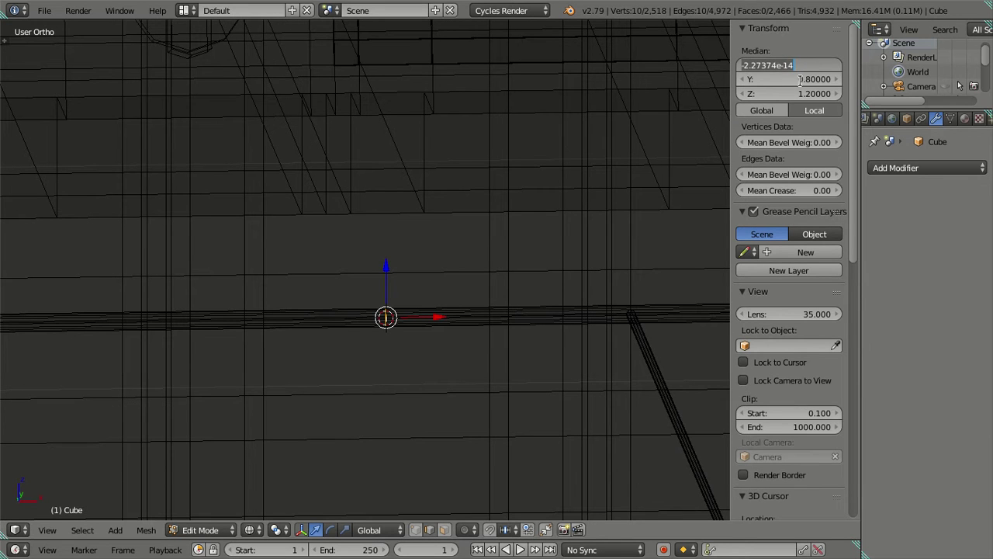
pyautogui.press('Return')
pyautogui.scroll(3, 561, 273)
# In solid shading, duplicate the first diagonal crossbar in place and set its Median X to 0.2
pyautogui.press('a')
pyautogui.press('z')
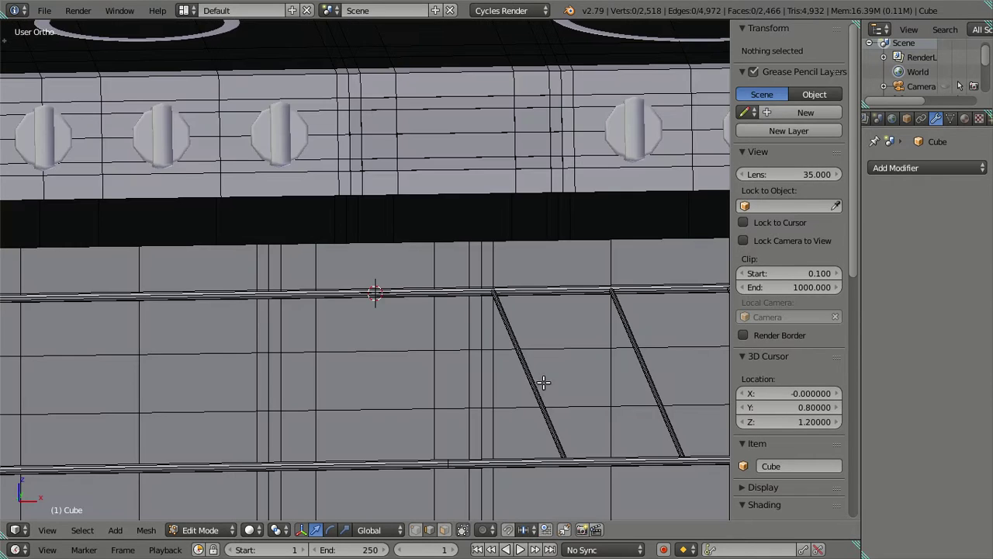
pyautogui.keyDown('alt'); pyautogui.rightClick(539, 389); pyautogui.keyUp('alt')
pyautogui.hotkey('shift', 'd')
pyautogui.press('Escape')
pyautogui.click(806, 65)
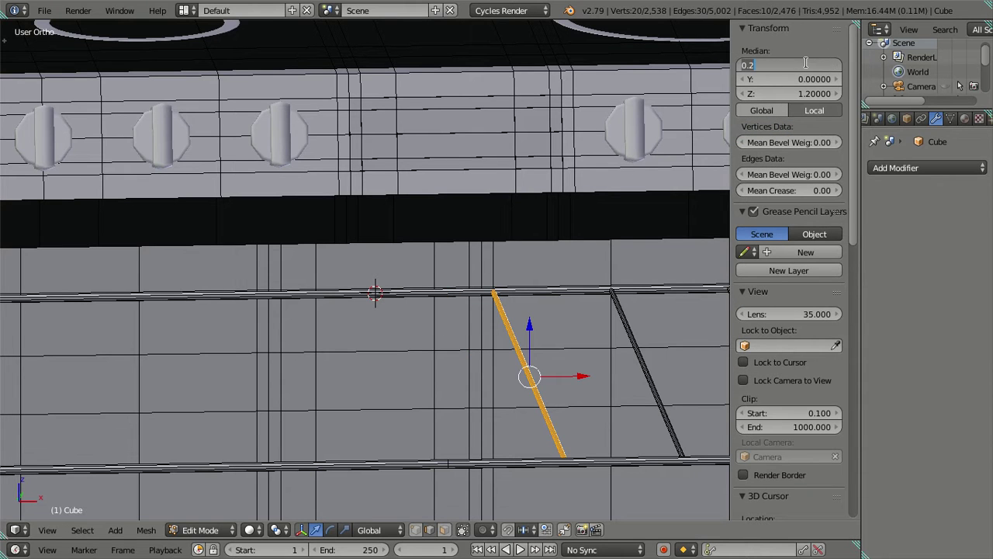
pyautogui.write('0')
pyautogui.press('Return')
pyautogui.scroll(-3, 388, 310)
pyautogui.moveTo(388, 310)
pyautogui.mouseDown(button='middle')
pyautogui.moveTo(354, 326)
pyautogui.moveTo(381, 348)
pyautogui.moveTo(376, 336)
pyautogui.mouseUp(button='middle')
pyautogui.press('a')
pyautogui.scroll(2, 377, 336)
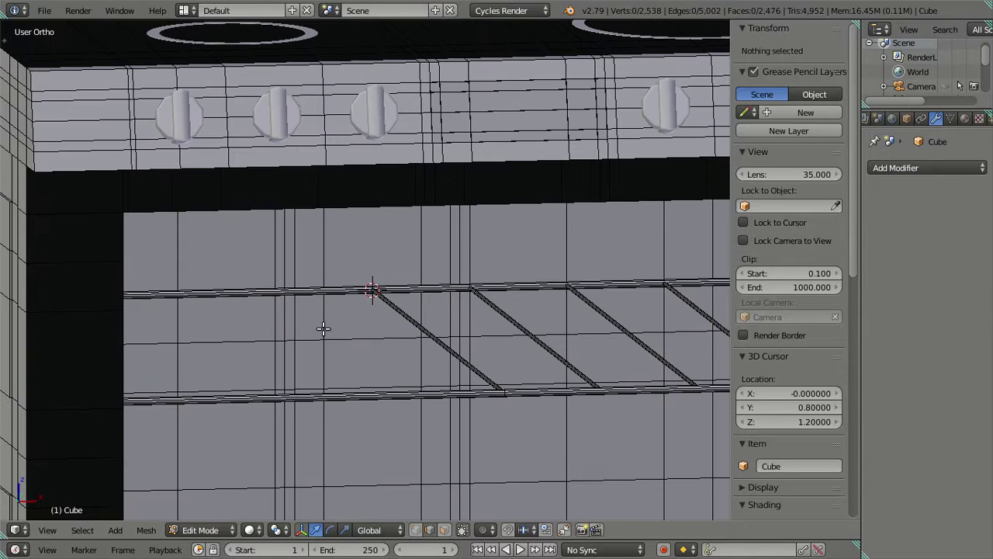
# Check a rail edge's X position, then duplicate another whole crossbar and drag the copy left
pyautogui.rightClick(277, 317)
pyautogui.click(752, 68)
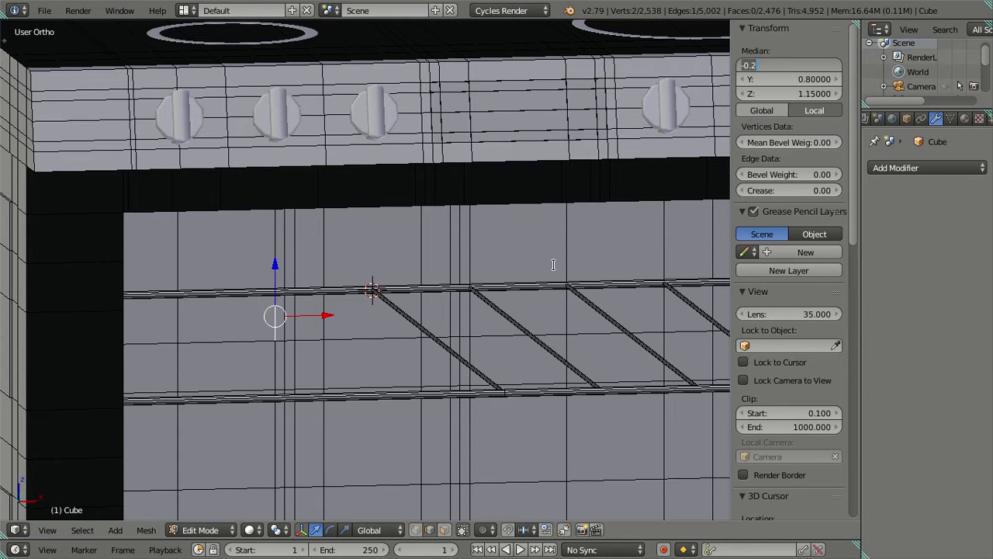
pyautogui.press('Escape')
pyautogui.press('a')
pyautogui.rightClick(436, 339)
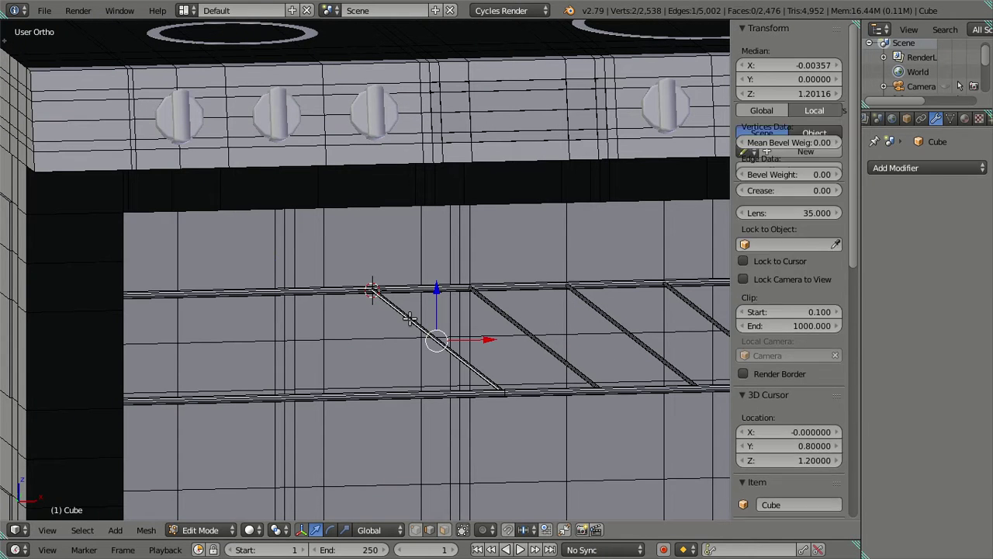
pyautogui.hotkey('ctrl', 'l')
pyautogui.hotkey('shift', 'd')
pyautogui.press('Escape')
pyautogui.moveTo(791, 68); pyautogui.dragTo(769, 69)
# Set the newest crossbar's X position to -0.4
pyautogui.press('a')
pyautogui.moveTo(298, 344)
pyautogui.keyDown('shift'); pyautogui.mouseDown(button='middle')
pyautogui.moveTo(415, 344)
pyautogui.moveTo(376, 339)
pyautogui.mouseUp(button='middle'); pyautogui.keyUp('shift')
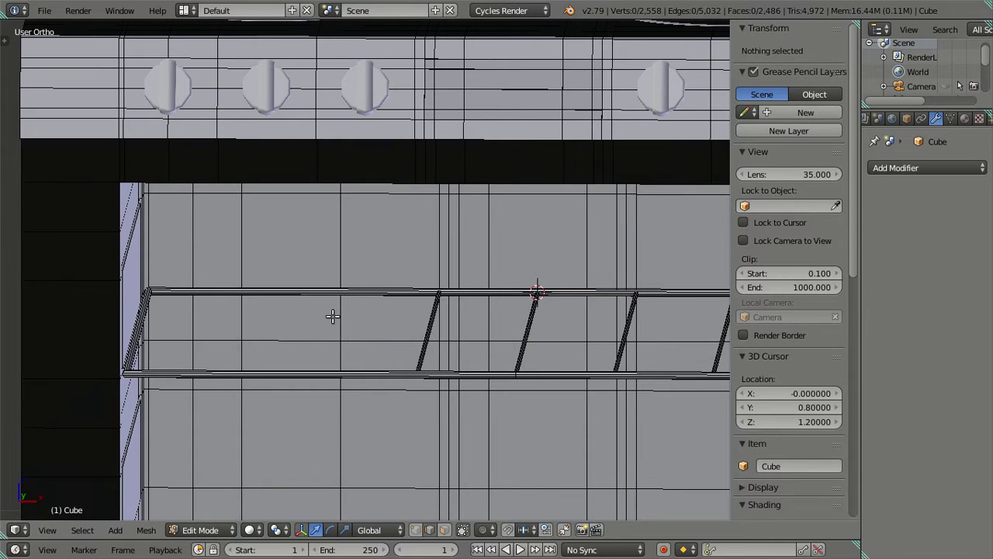
pyautogui.rightClick(332, 316)
pyautogui.click(780, 69)
pyautogui.write('-0.4')
pyautogui.press('Return')
# Duplicate the next crossbar in place, shift it left along the rail, and check its X
pyautogui.rightClick(429, 330)
pyautogui.hotkey('ctrl', 'l')
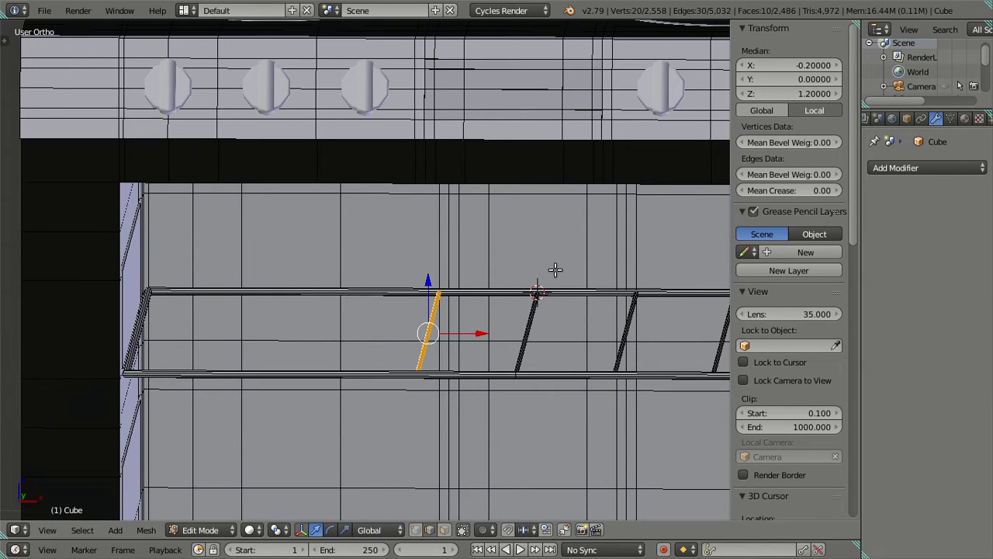
pyautogui.hotkey('shift', 'd')
pyautogui.press('Escape')
pyautogui.moveTo(794, 72); pyautogui.dragTo(769, 72)
pyautogui.press('a')
pyautogui.rightClick(244, 315)
pyautogui.moveTo(256, 311); pyautogui.dragTo(266, 335, button='middle')
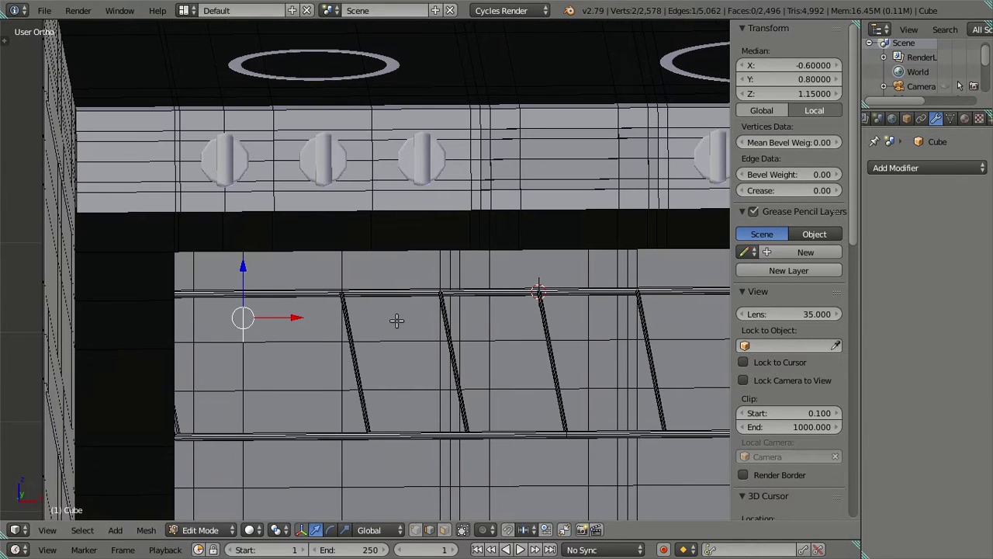
pyautogui.click(788, 65)
pyautogui.press('Escape')
# Duplicate one more slanted crossbar, shift it left, and orbit out to a front view of the oven
pyautogui.press('a')
pyautogui.rightClick(352, 325)
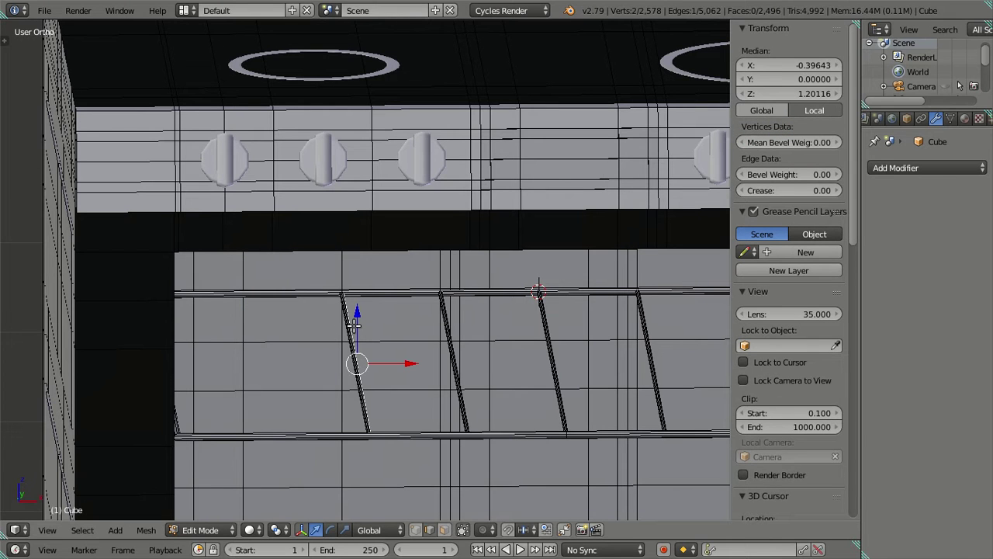
pyautogui.hotkey('ctrl', 'l')
pyautogui.hotkey('shift', 'd')
pyautogui.rightClick(337, 277)
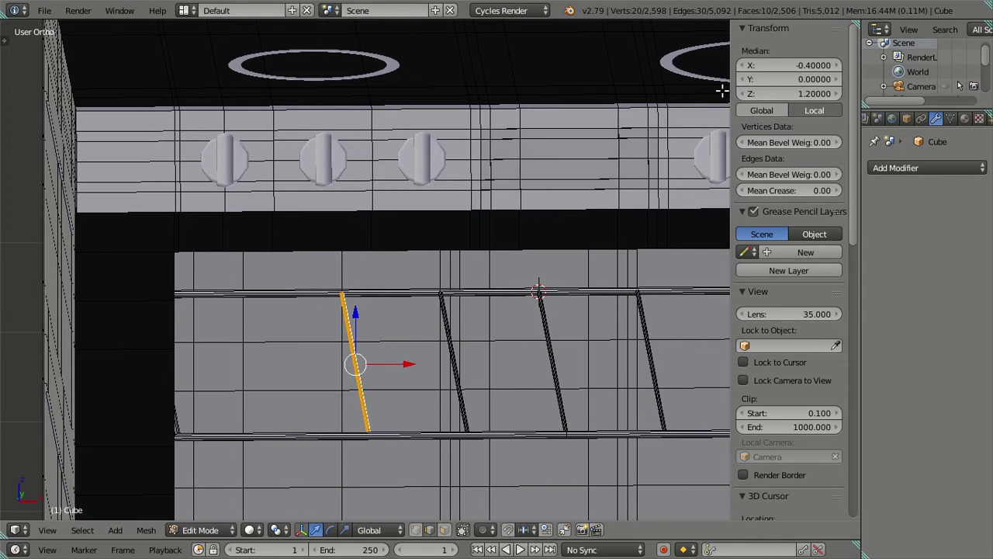
pyautogui.moveTo(767, 69); pyautogui.dragTo(745, 70)
pyautogui.press('a')
pyautogui.scroll(-3, 401, 346)
pyautogui.moveTo(401, 346)
pyautogui.mouseDown(button='middle')
pyautogui.moveTo(554, 349)
pyautogui.moveTo(472, 390)
pyautogui.mouseUp(button='middle')
pyautogui.scroll(-3, 508, 375)
pyautogui.scroll(4, 472, 391)
pyautogui.moveTo(482, 428); pyautogui.dragTo(479, 357, button='middle')
pyautogui.scroll(-1, 478, 358)
pyautogui.scroll(2, 524, 268)
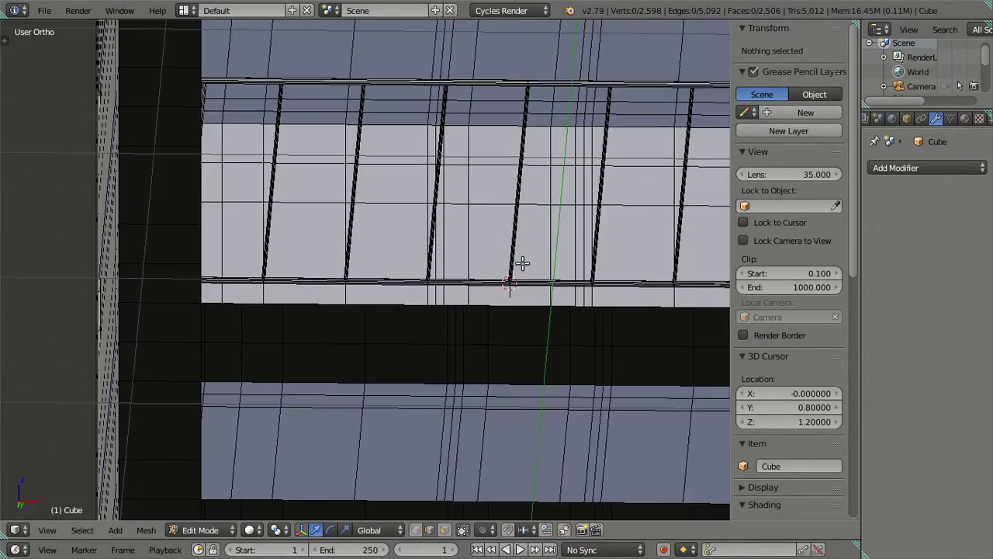
pyautogui.scroll(1, 375, 249)
pyautogui.moveTo(375, 249)
pyautogui.mouseDown(button='middle')
pyautogui.moveTo(554, 318)
pyautogui.moveTo(433, 301)
pyautogui.mouseUp(button='middle')
pyautogui.scroll(-3, 382, 257)
pyautogui.scroll(2, 553, 318)
pyautogui.scroll(2, 431, 296)
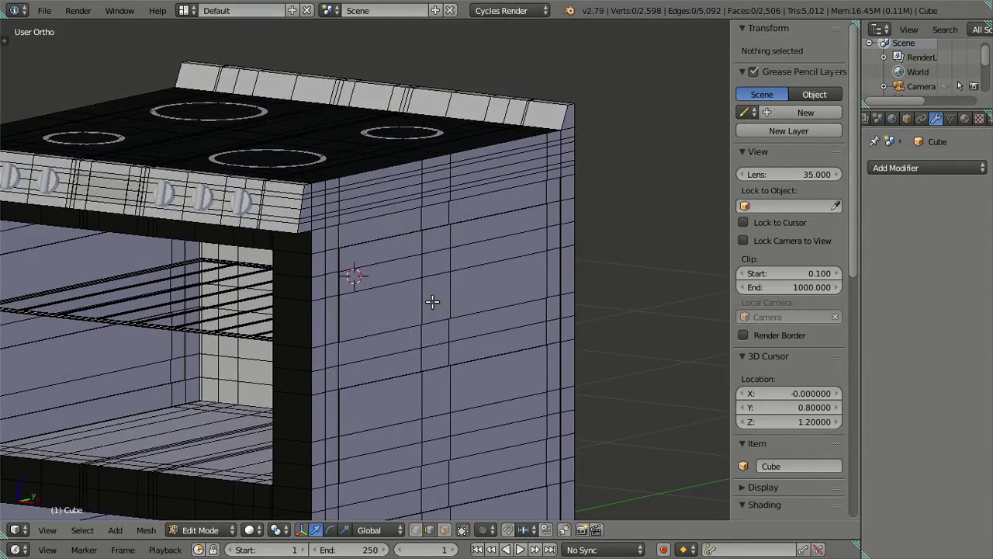
pyautogui.press('KP_0')
pyautogui.scroll(5, 391, 350)
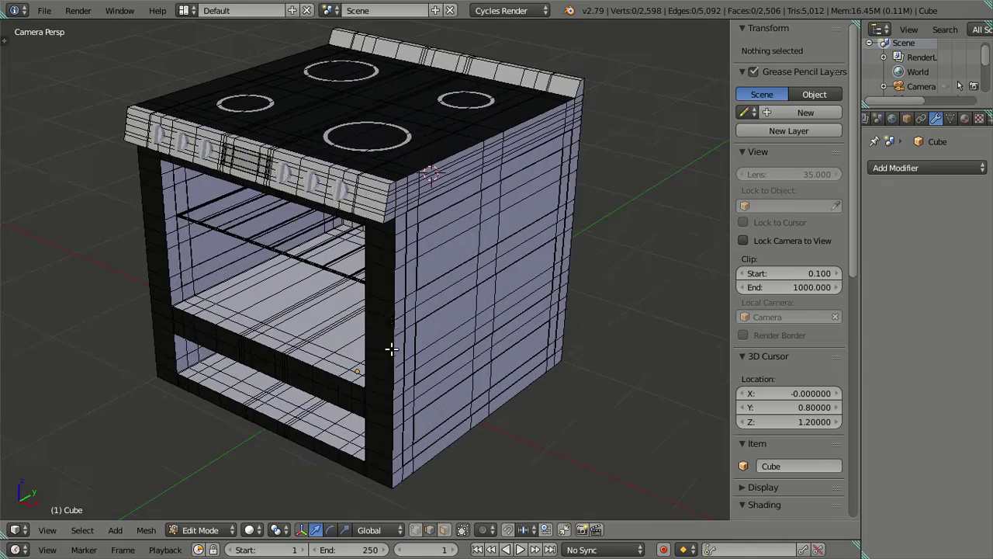
pyautogui.moveTo(392, 324); pyautogui.dragTo(443, 339, button='middle')
pyautogui.scroll(5, 443, 339)
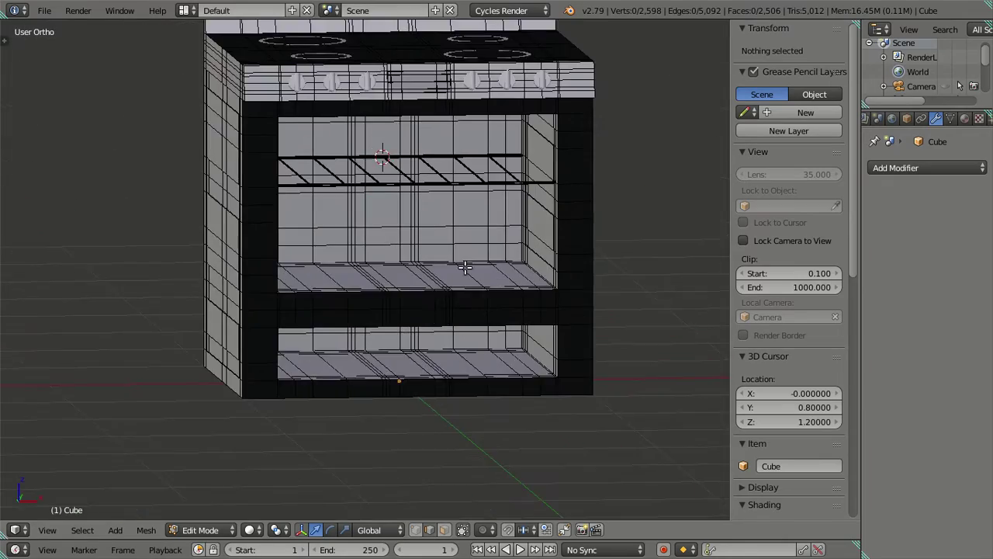
pyautogui.scroll(1, 370, 321)
pyautogui.scroll(3, 370, 321)
pyautogui.moveTo(373, 290)
pyautogui.mouseDown(button='middle')
pyautogui.moveTo(399, 295)
pyautogui.moveTo(348, 293)
pyautogui.moveTo(427, 306)
pyautogui.moveTo(343, 288)
pyautogui.moveTo(328, 271)
pyautogui.mouseUp(button='middle')
pyautogui.scroll(2, 343, 302)
pyautogui.scroll(2, 399, 266)
pyautogui.scroll(1, 459, 270)
pyautogui.moveTo(399, 266)
pyautogui.mouseDown(button='middle')
pyautogui.moveTo(459, 270)
pyautogui.moveTo(437, 269)
pyautogui.mouseUp(button='middle')
# Inspect the rack rail's edge loops from a frontal view, zooming toward its left end
pyautogui.rightClick(327, 283)
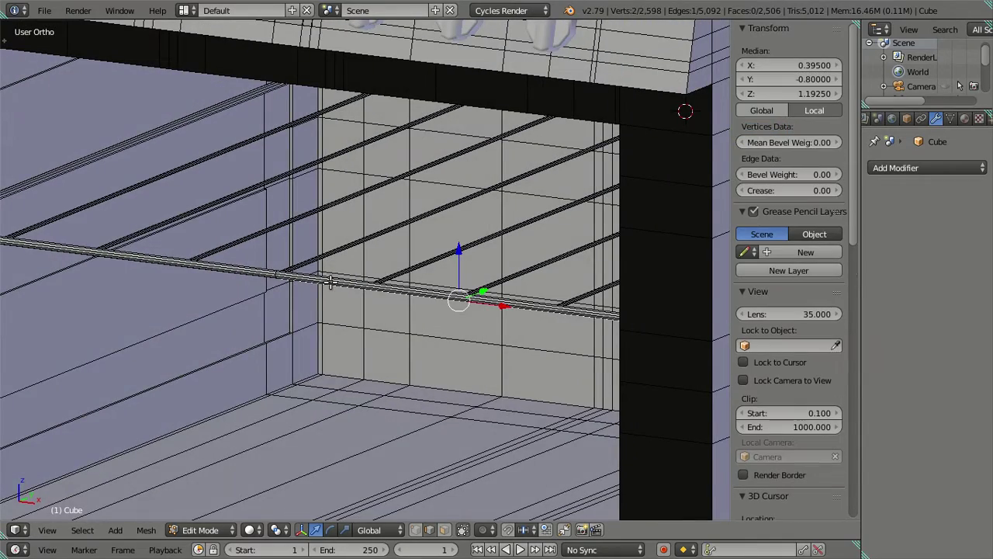
pyautogui.scroll(-1, 336, 281)
pyautogui.moveTo(333, 277); pyautogui.dragTo(385, 286, button='middle')
pyautogui.press('a')
pyautogui.scroll(4, 514, 284)
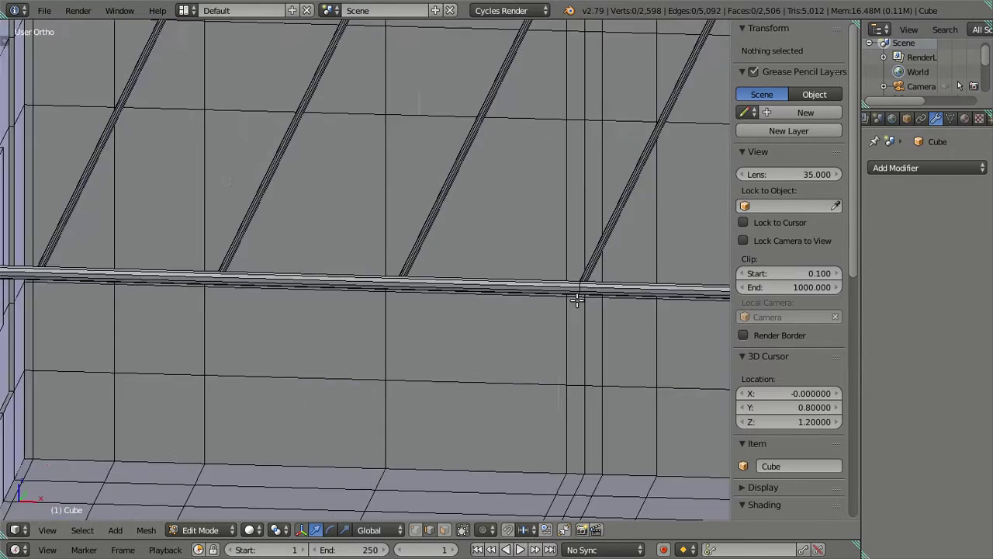
pyautogui.scroll(4, 245, 287)
pyautogui.keyDown('alt'); pyautogui.rightClick(220, 262); pyautogui.keyUp('alt')
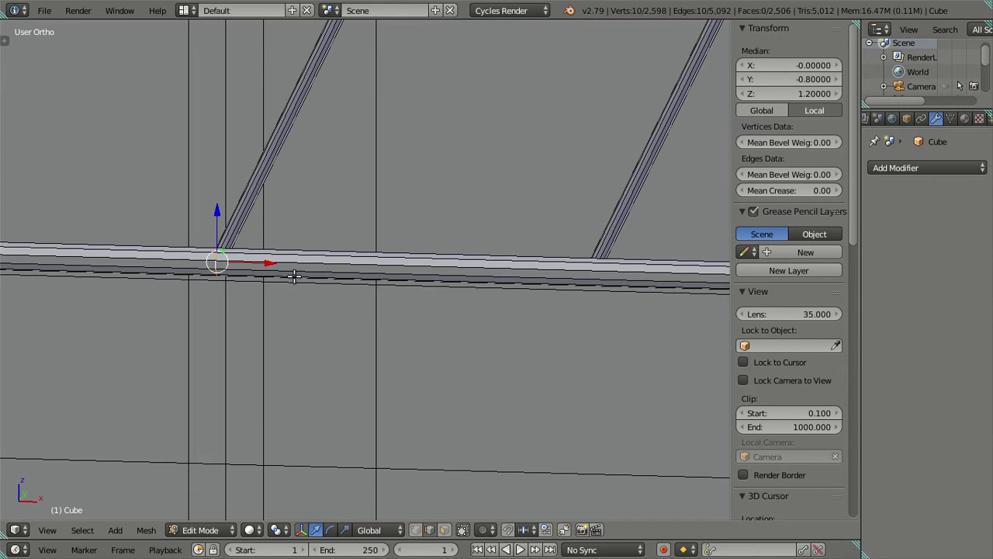
pyautogui.scroll(-2, 294, 275)
pyautogui.scroll(-2, 294, 276)
pyautogui.scroll(-2, 294, 276)
pyautogui.scroll(-2, 294, 276)
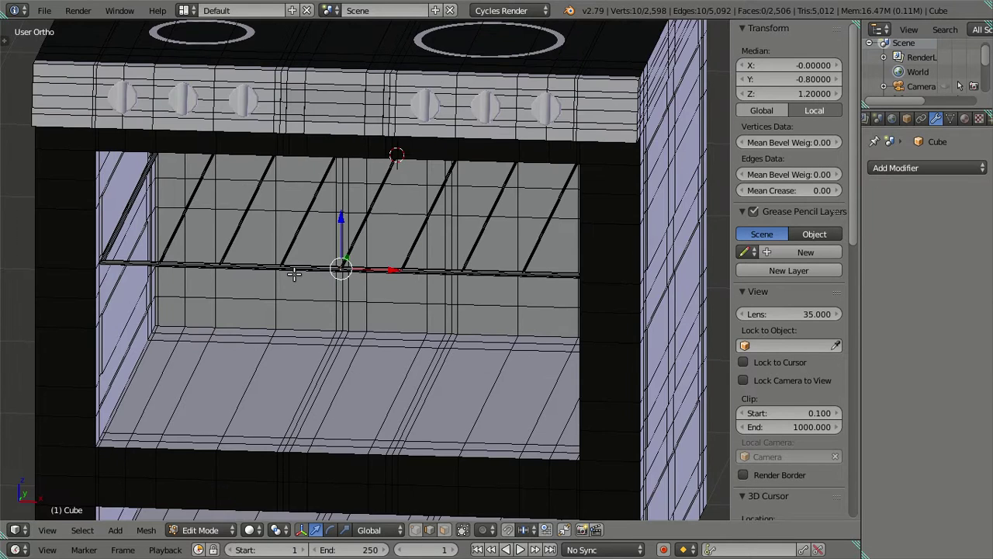
pyautogui.scroll(1, 294, 273)
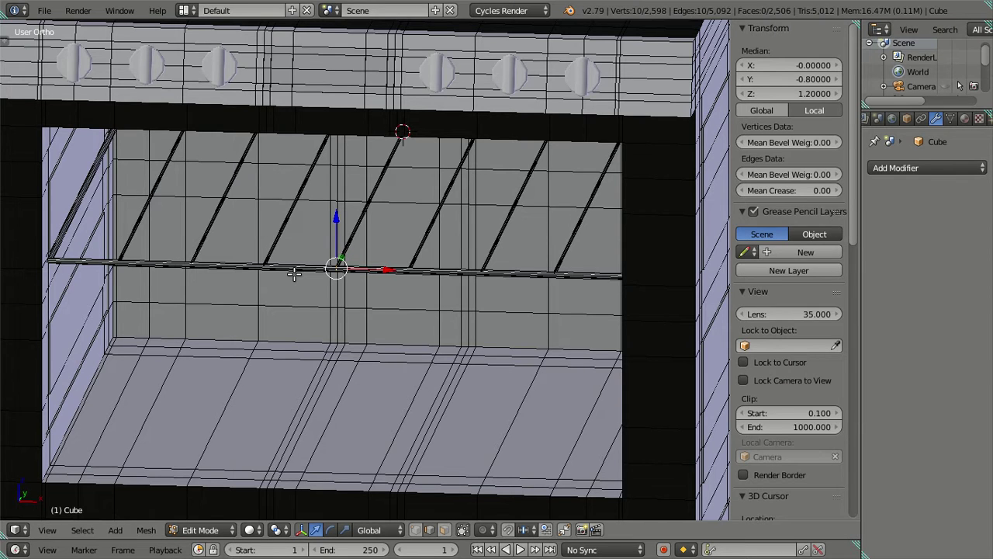
pyautogui.press('a')
pyautogui.keyDown('shift'); pyautogui.moveTo(166, 255); pyautogui.dragTo(402, 275, button='middle'); pyautogui.keyUp('shift')
pyautogui.scroll(3, 207, 295)
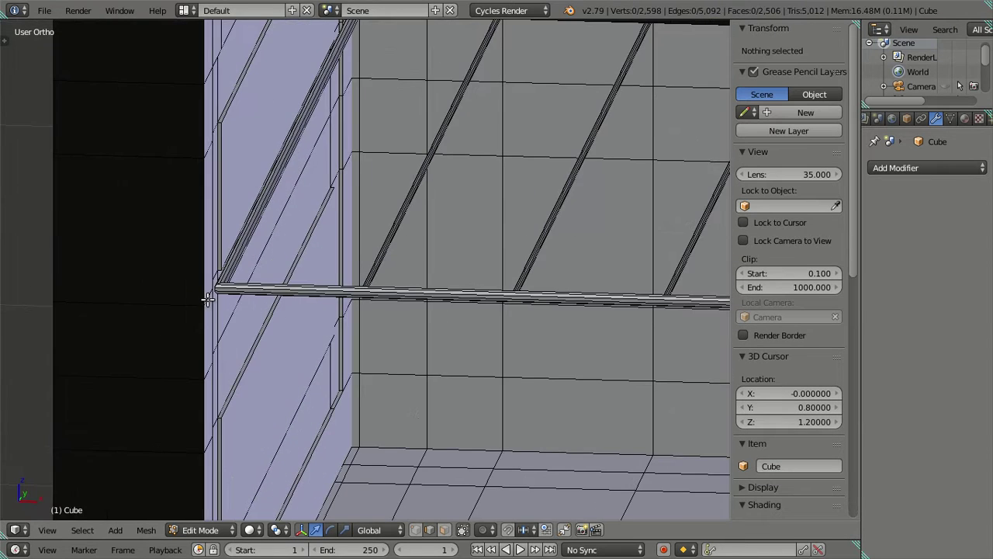
pyautogui.scroll(2, 313, 297)
pyautogui.scroll(2, 314, 297)
pyautogui.scroll(1, 309, 303)
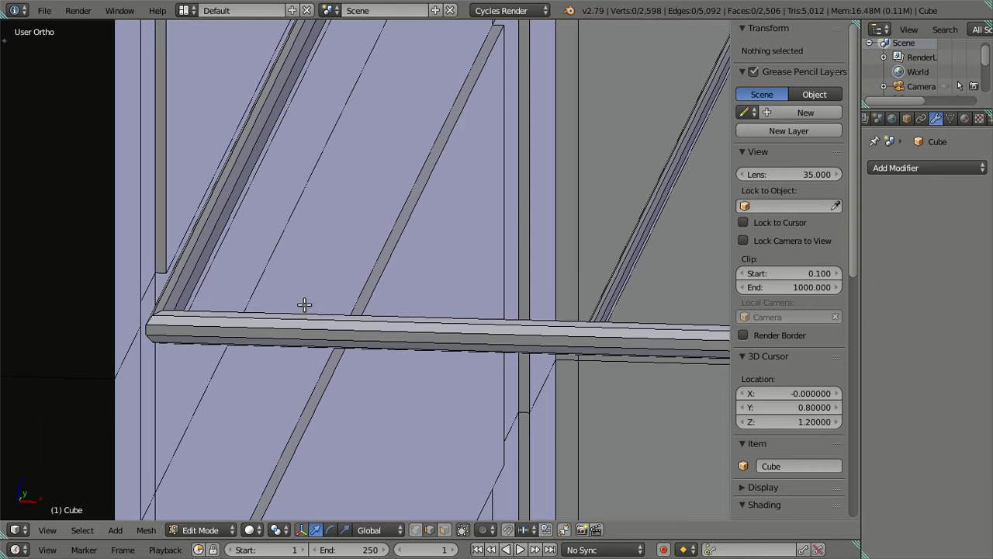
pyautogui.scroll(-1, 302, 302)
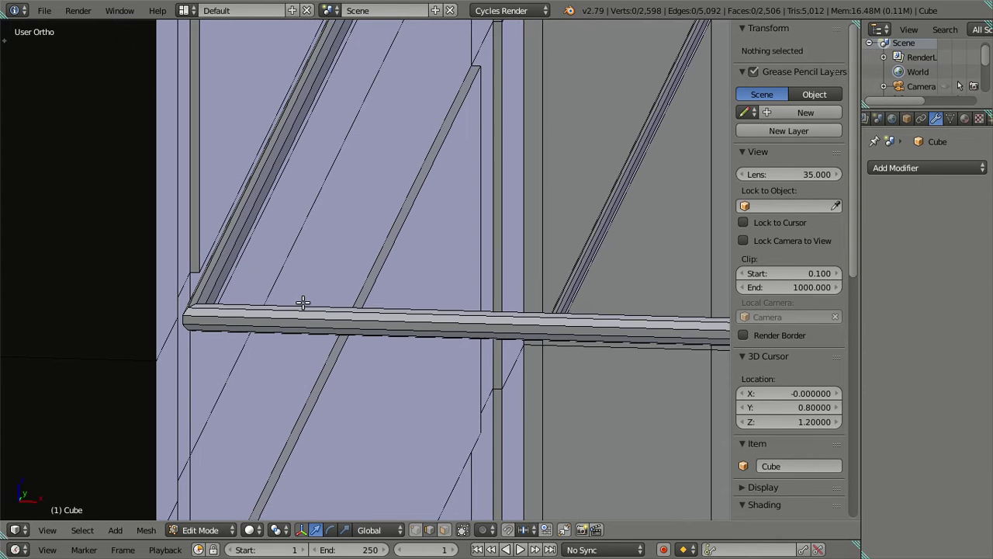
pyautogui.scroll(-5, 280, 309)
pyautogui.scroll(2, 62, 289)
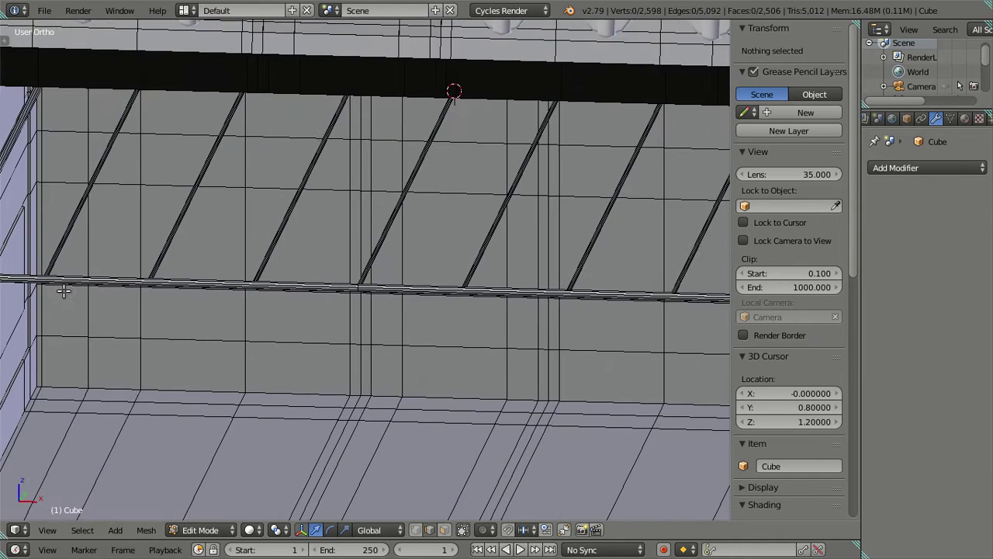
pyautogui.scroll(2, 295, 308)
pyautogui.scroll(2, 366, 306)
pyautogui.scroll(2, 367, 307)
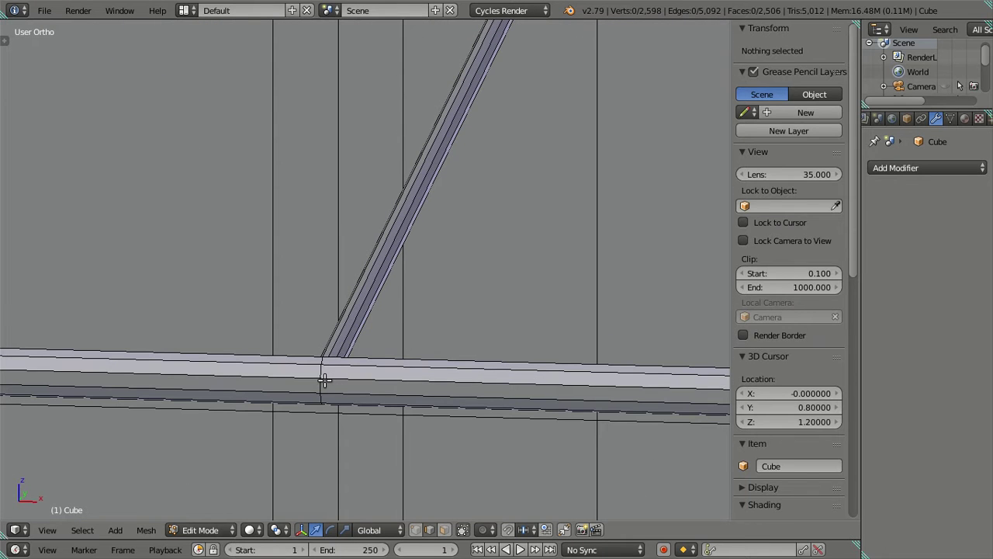
# Rip the rail with V at the loop where the crossbar joins, then select the right-hand section
pyautogui.keyDown('alt'); pyautogui.rightClick(324, 380); pyautogui.keyUp('alt')
pyautogui.keyDown('alt'); pyautogui.rightClick(323, 384); pyautogui.keyUp('alt')
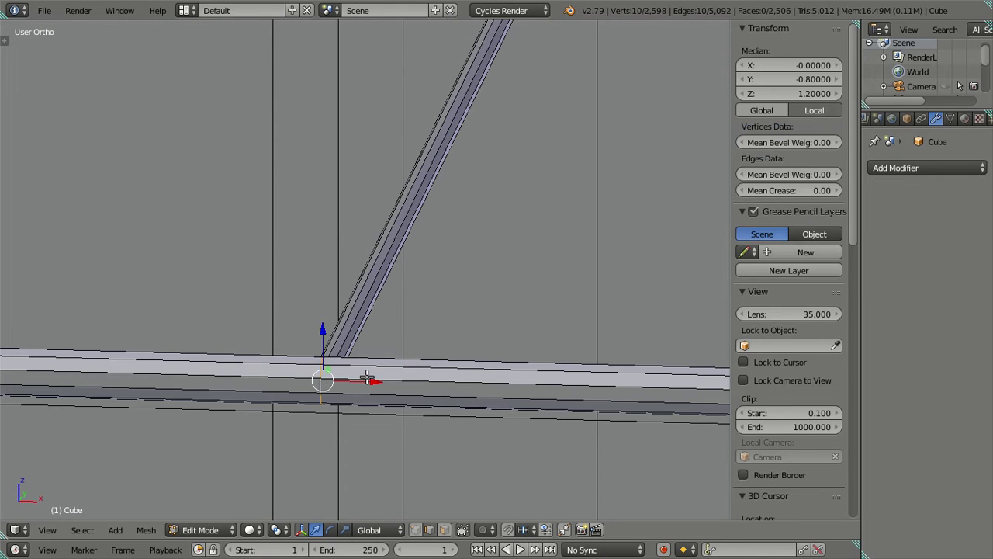
pyautogui.press('v')
pyautogui.rightClick(422, 381)
pyautogui.rightClick(422, 381)
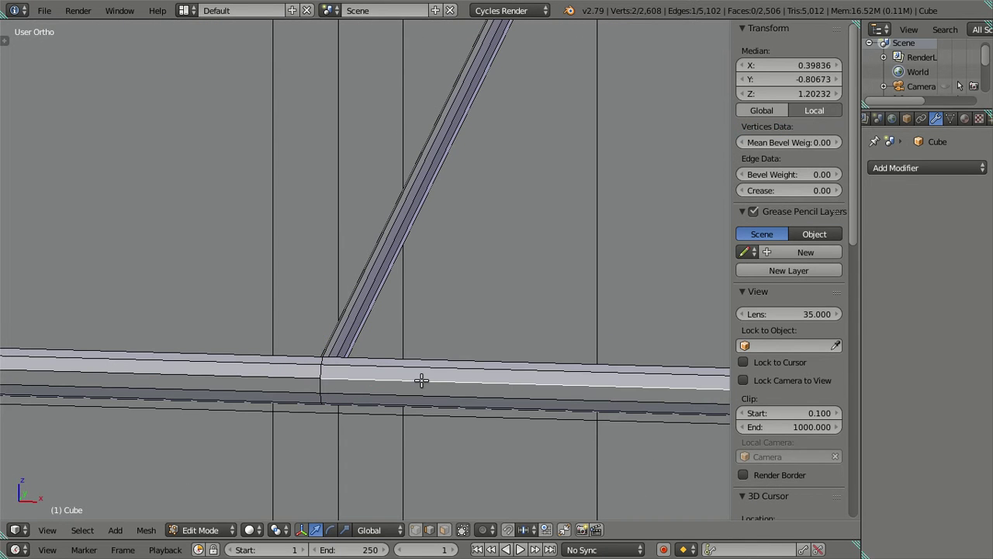
pyautogui.hotkey('ctrl', 'l')
# Delete the faces of the ripped-off short bar section and recentre on the bar joint
pyautogui.press('x')
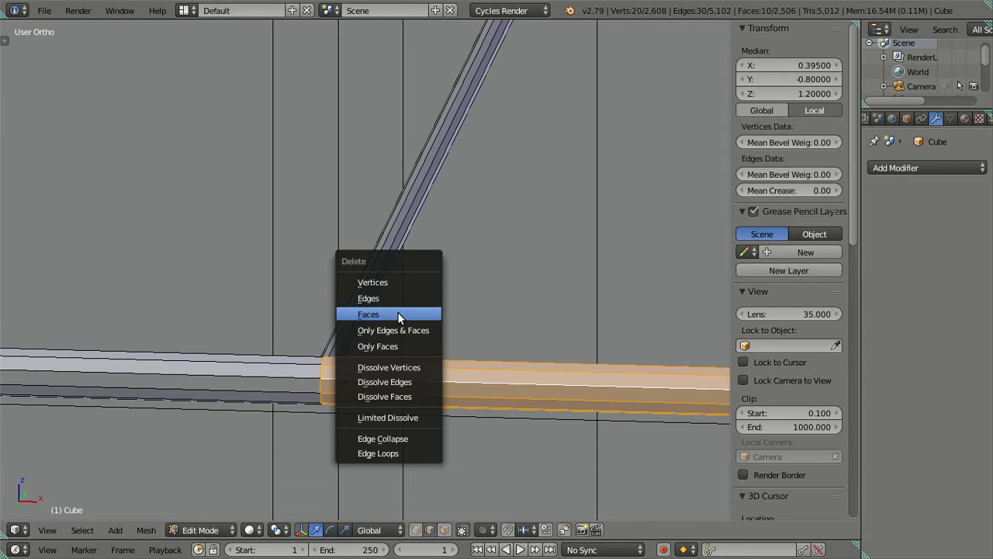
pyautogui.click(419, 313)
pyautogui.scroll(-5, 439, 124)
pyautogui.moveTo(438, 124)
pyautogui.keyDown('shift'); pyautogui.mouseDown(button='middle')
pyautogui.moveTo(452, 284)
pyautogui.moveTo(373, 399)
pyautogui.moveTo(361, 362)
pyautogui.mouseUp(button='middle'); pyautogui.keyUp('shift')
pyautogui.scroll(-2, 361, 361)
pyautogui.scroll(3, 406, 414)
pyautogui.scroll(2, 399, 372)
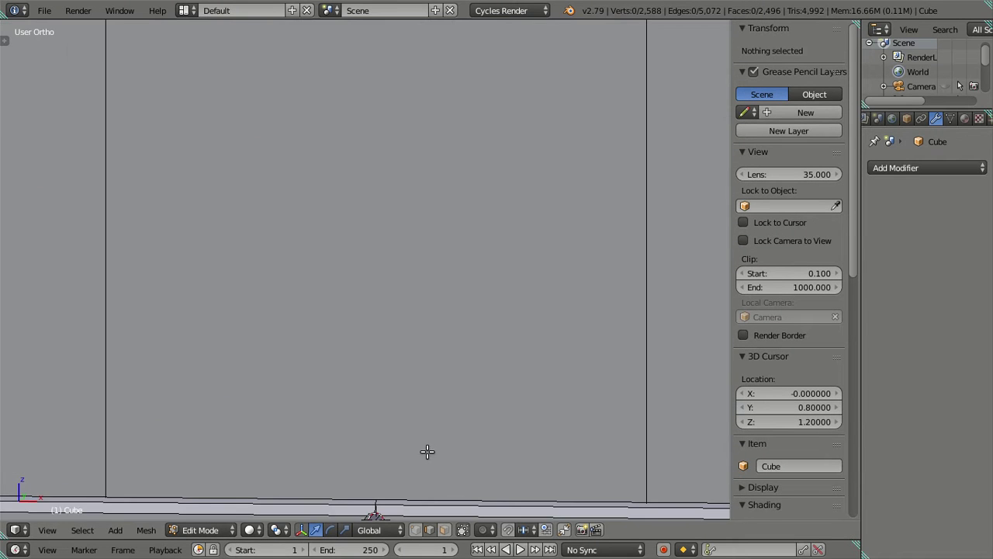
pyautogui.keyDown('shift'); pyautogui.moveTo(428, 452); pyautogui.dragTo(355, 225, button='middle'); pyautogui.keyUp('shift')
pyautogui.scroll(2, 309, 292)
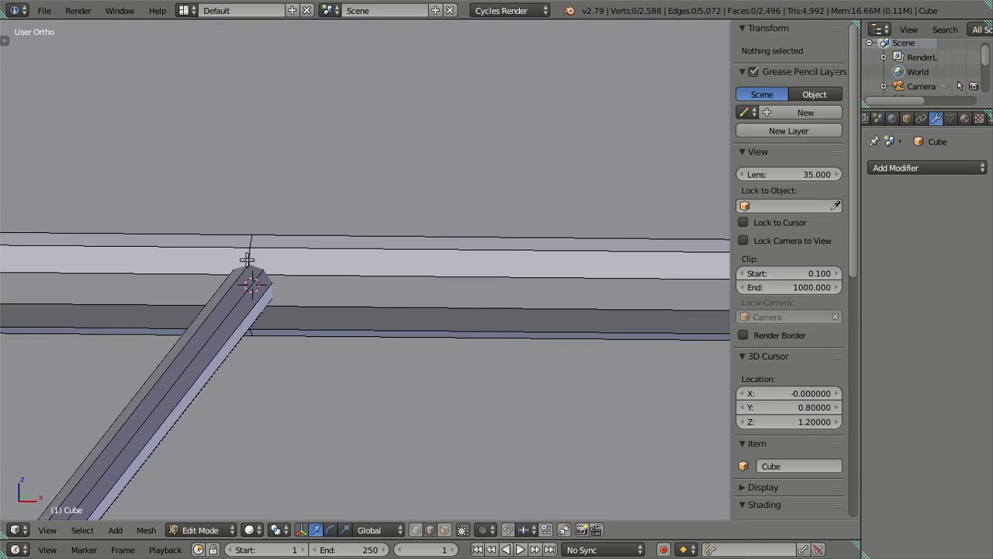
# Select the second horizontal bar section with L, delete its faces, and orbit to inspect the crossbars
pyautogui.rightClick(256, 265)
pyautogui.press('g')
pyautogui.press('Escape')
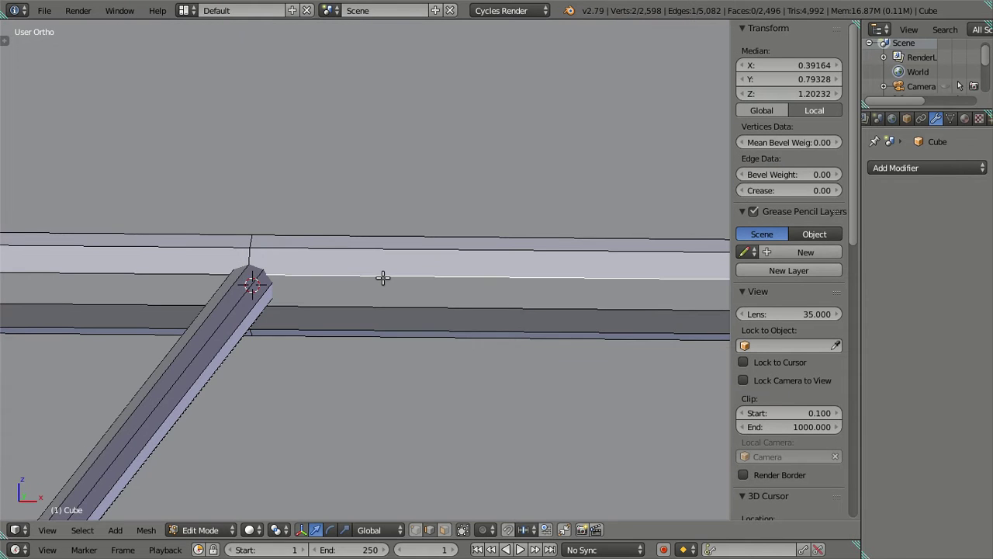
pyautogui.press('l')
pyautogui.press('x')
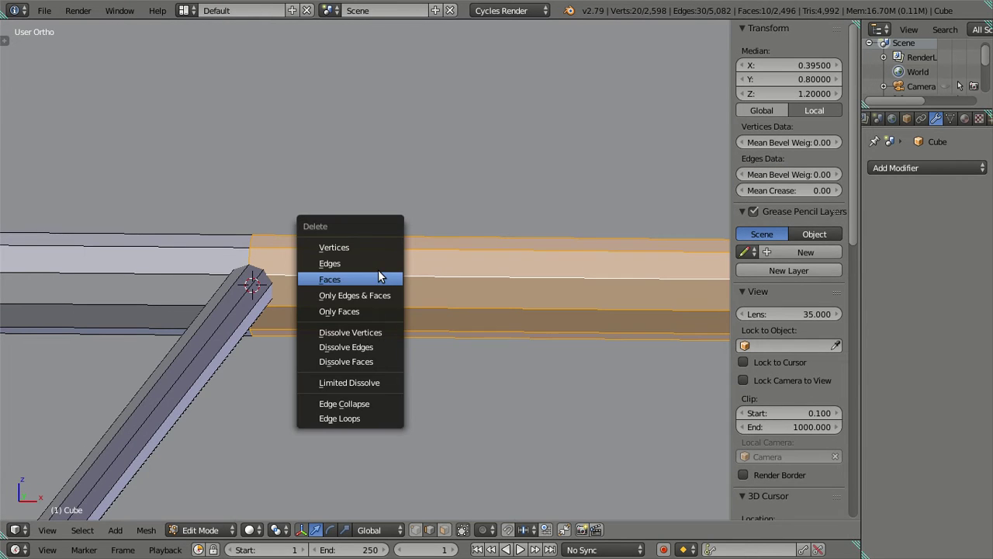
pyautogui.click(384, 277)
pyautogui.scroll(-4, 256, 277)
pyautogui.scroll(-2, 256, 277)
pyautogui.moveTo(256, 277)
pyautogui.mouseDown(button='middle')
pyautogui.moveTo(330, 276)
pyautogui.moveTo(288, 279)
pyautogui.moveTo(457, 295)
pyautogui.moveTo(297, 325)
pyautogui.moveTo(541, 326)
pyautogui.moveTo(419, 316)
pyautogui.moveTo(430, 335)
pyautogui.mouseUp(button='middle')
pyautogui.moveTo(319, 316)
pyautogui.mouseDown(button='middle')
pyautogui.moveTo(342, 299)
pyautogui.moveTo(310, 311)
pyautogui.moveTo(372, 280)
pyautogui.moveTo(349, 279)
pyautogui.moveTo(678, 290)
pyautogui.moveTo(446, 308)
pyautogui.moveTo(583, 362)
pyautogui.moveTo(572, 368)
pyautogui.moveTo(636, 292)
pyautogui.moveTo(374, 281)
pyautogui.moveTo(519, 306)
pyautogui.moveTo(492, 304)
pyautogui.moveTo(549, 293)
pyautogui.mouseUp(button='middle')
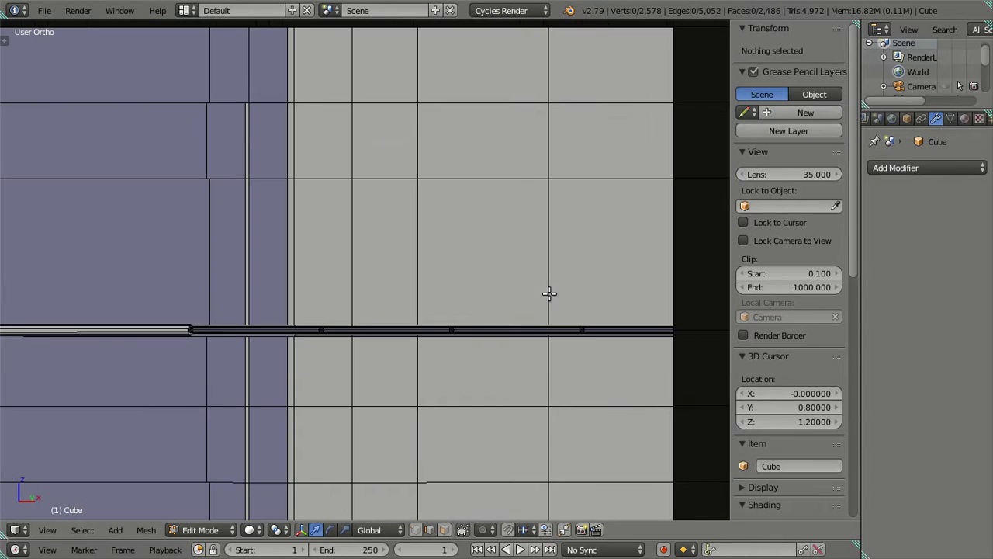
# Switch to wireframe and Right Ortho view, framing the rack from the side
pyautogui.rightClick(270, 182)
pyautogui.moveTo(421, 262)
pyautogui.mouseDown(button='middle')
pyautogui.moveTo(328, 262)
pyautogui.moveTo(337, 253)
pyautogui.mouseUp(button='middle')
pyautogui.scroll(-3, 339, 257)
pyautogui.press('z')
pyautogui.press('KP_3')
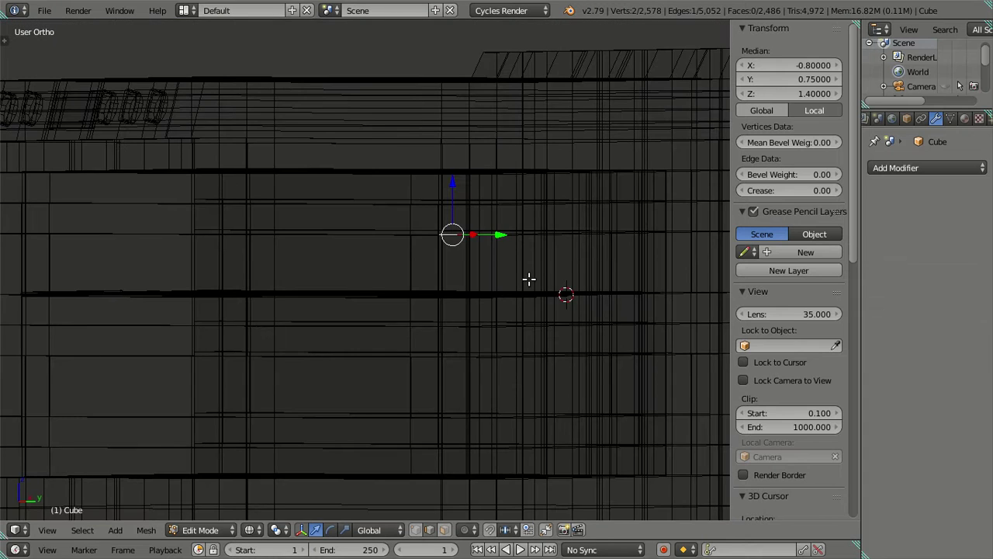
pyautogui.keyDown('shift'); pyautogui.moveTo(525, 279); pyautogui.dragTo(271, 301, button='middle'); pyautogui.keyUp('shift')
pyautogui.scroll(3, 308, 313)
pyautogui.scroll(4, 318, 302)
pyautogui.scroll(3, 319, 300)
pyautogui.scroll(-2, 319, 300)
pyautogui.scroll(-2, 326, 308)
pyautogui.scroll(-2, 326, 306)
pyautogui.scroll(1, 329, 301)
pyautogui.scroll(5, 330, 294)
pyautogui.keyDown('shift'); pyautogui.moveTo(333, 290); pyautogui.dragTo(516, 276, button='middle'); pyautogui.keyUp('shift')
pyautogui.keyDown('shift'); pyautogui.moveTo(368, 286); pyautogui.dragTo(341, 298, button='middle'); pyautogui.keyUp('shift')
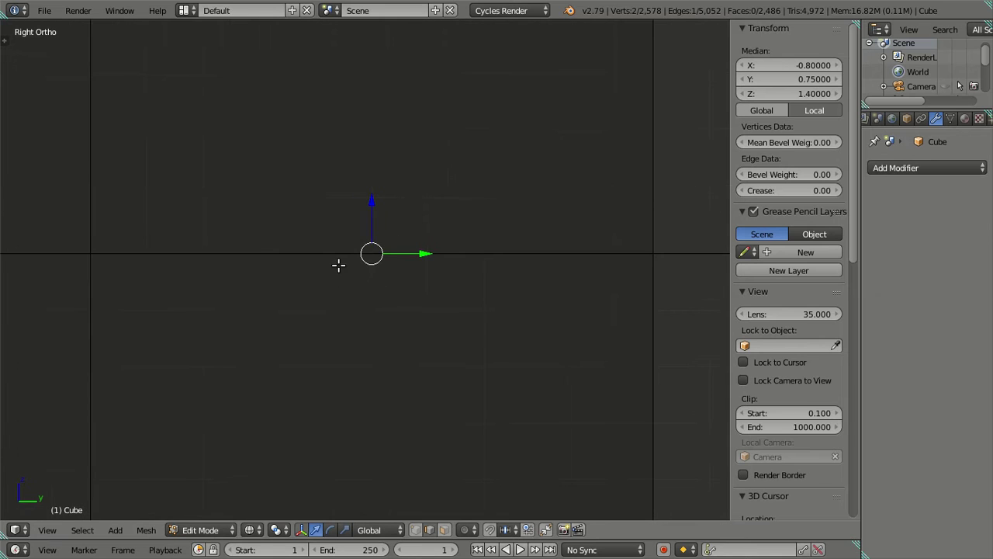
# Add nine loop cuts across the mesh, then dissolve those edges
pyautogui.hotkey('ctrl', 'r')
pyautogui.scroll(1, 339, 264)
pyautogui.scroll(2, 339, 264)
pyautogui.scroll(2, 339, 264)
pyautogui.scroll(1, 339, 264)
pyautogui.scroll(1, 339, 264)
pyautogui.scroll(1, 339, 263)
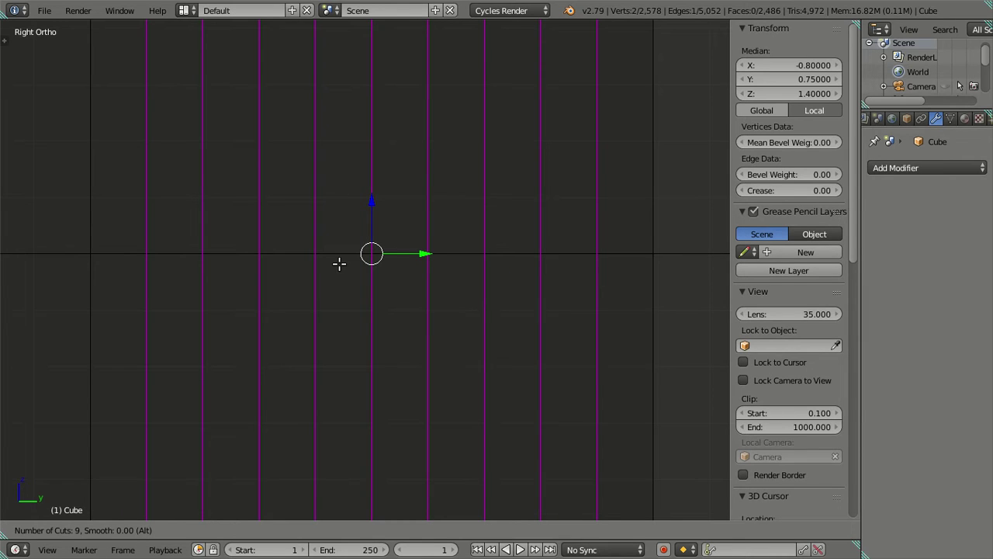
pyautogui.click(339, 264)
pyautogui.rightClick(396, 275)
pyautogui.press('x')
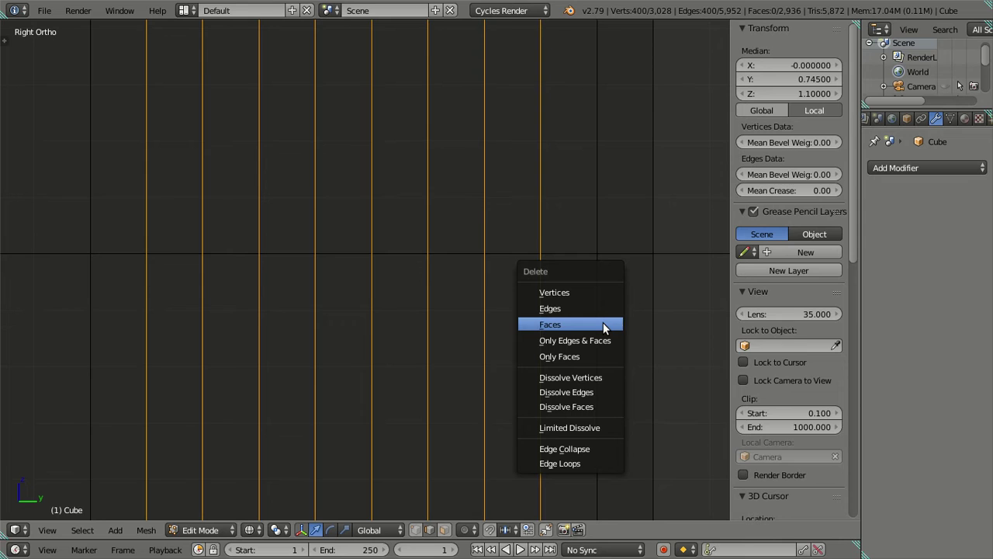
pyautogui.click(607, 393)
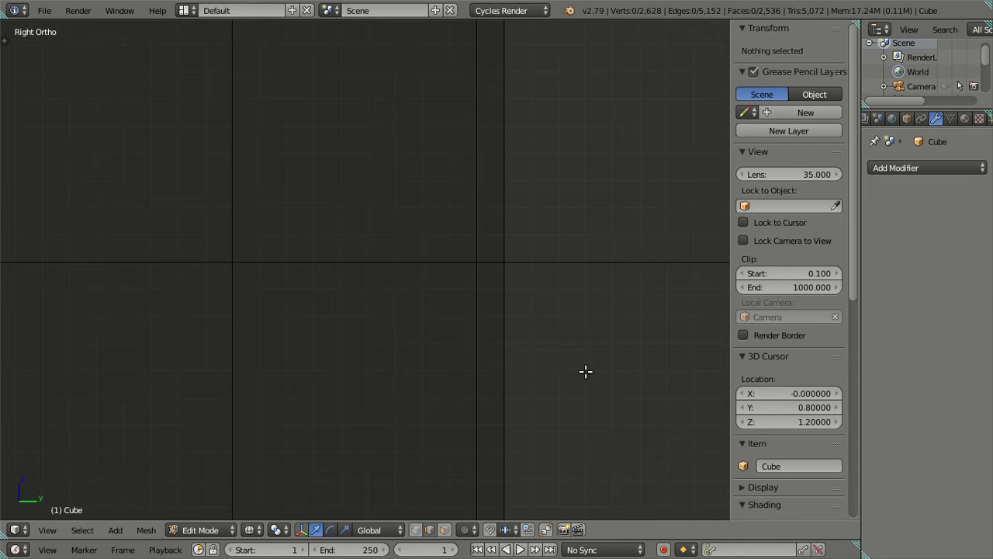
# Zoom in on the tube rail's round end and select an edge there to edit its X position
pyautogui.scroll(-1, 519, 215)
pyautogui.scroll(-2, 483, 280)
pyautogui.scroll(-1, 448, 364)
pyautogui.scroll(1, 426, 415)
pyautogui.keyDown('shift'); pyautogui.scroll(-3, 410, 361); pyautogui.keyUp('shift')
pyautogui.scroll(1, 443, 362)
pyautogui.keyDown('shift'); pyautogui.moveTo(443, 362); pyautogui.dragTo(366, 310, button='middle'); pyautogui.keyUp('shift')
pyautogui.scroll(3, 384, 340)
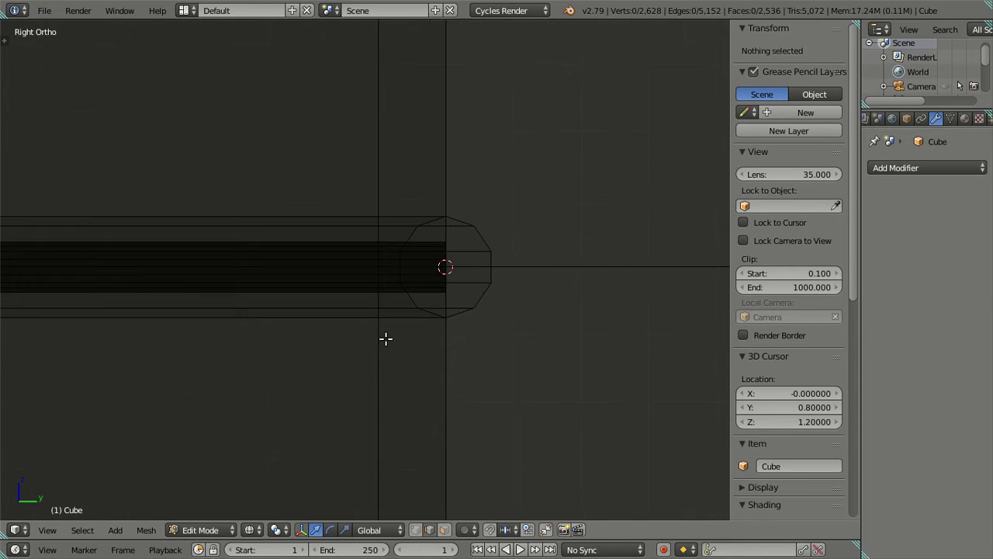
pyautogui.scroll(1, 397, 326)
pyautogui.scroll(1, 397, 324)
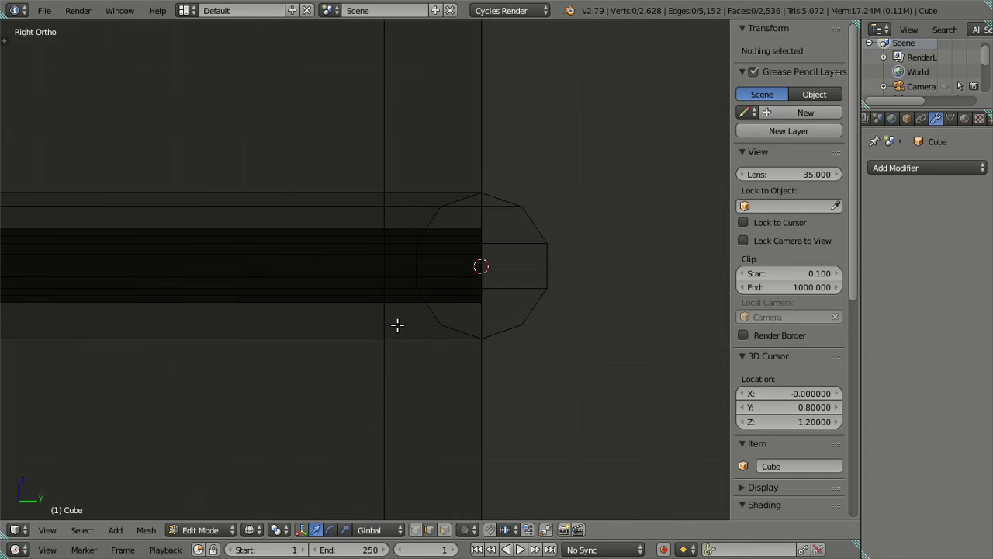
pyautogui.rightClick(380, 377)
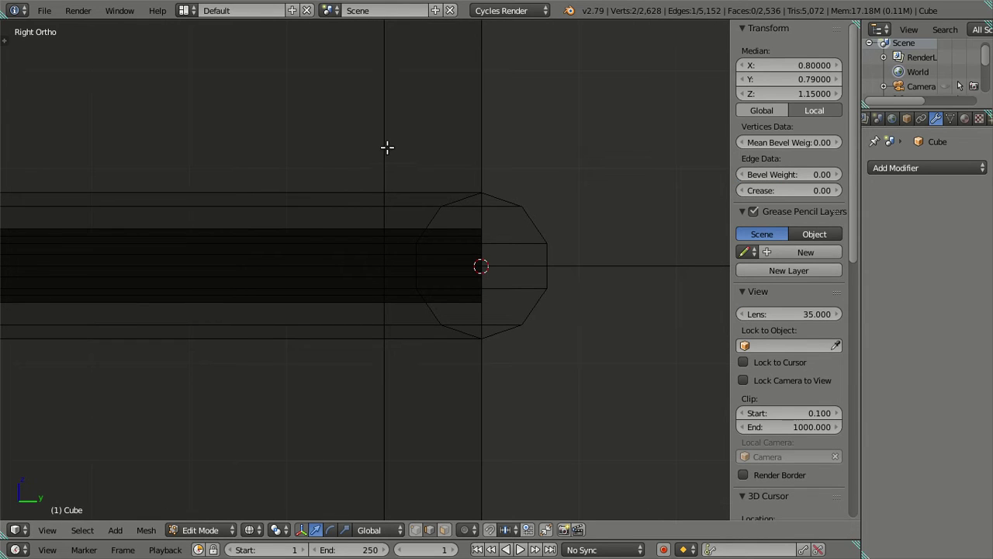
pyautogui.click(789, 65)
# Select the two tube-end rings and try an X position of -0.8, then undo it
pyautogui.press('Escape')
pyautogui.press('a')
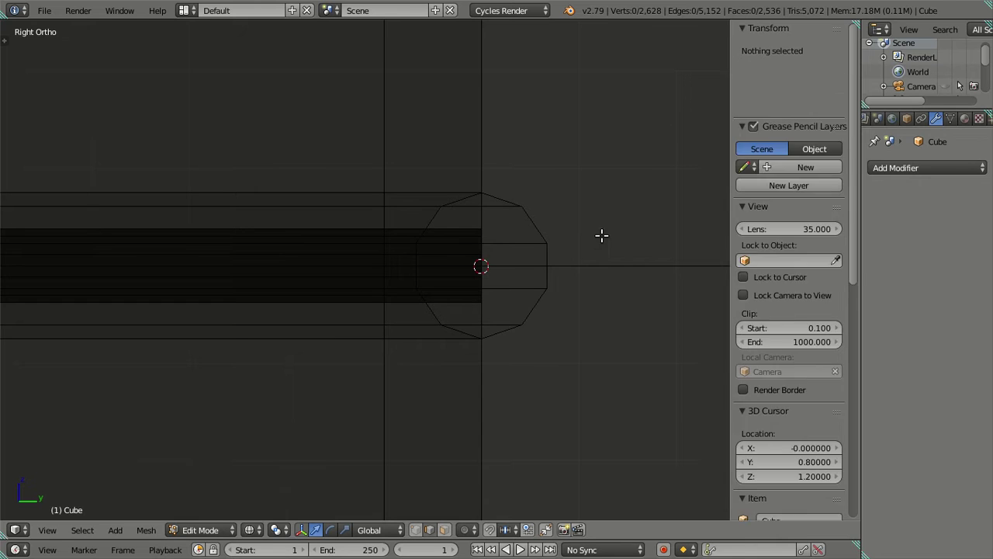
pyautogui.keyDown('alt'); pyautogui.rightClick(536, 223); pyautogui.keyUp('alt')
pyautogui.keyDown('alt'); pyautogui.keyDown('shift'); pyautogui.rightClick(540, 223); pyautogui.keyUp('shift'); pyautogui.keyUp('alt')
pyautogui.click(772, 66)
pyautogui.write('-0.8')
pyautogui.press('Return')
pyautogui.hotkey('ctrl', 'z')
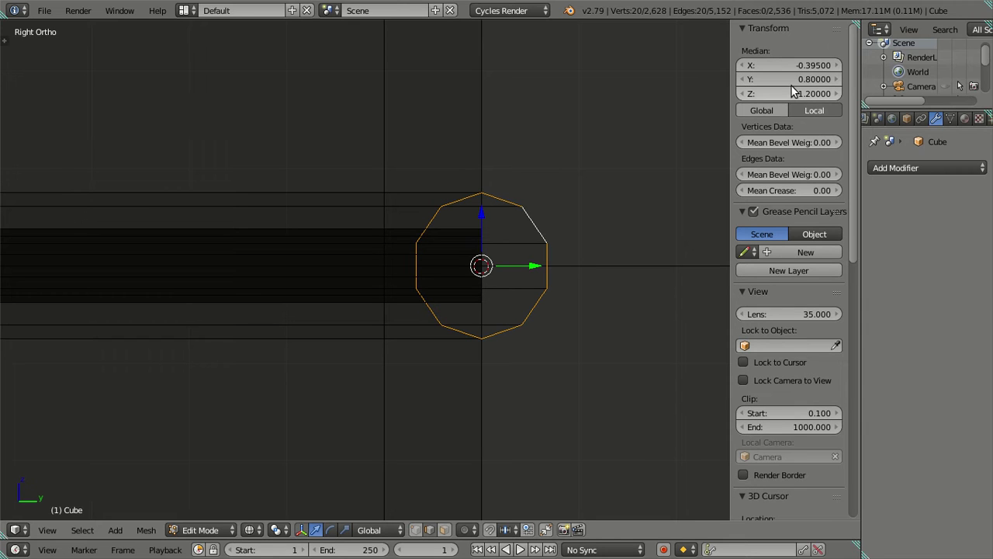
# Try a Y position of -0.8 on the tube-end rings, then undo it
pyautogui.click(792, 80)
pyautogui.write('-0.8')
pyautogui.press('Return')
pyautogui.hotkey('ctrl', 'z')
pyautogui.scroll(-4, 499, 228)
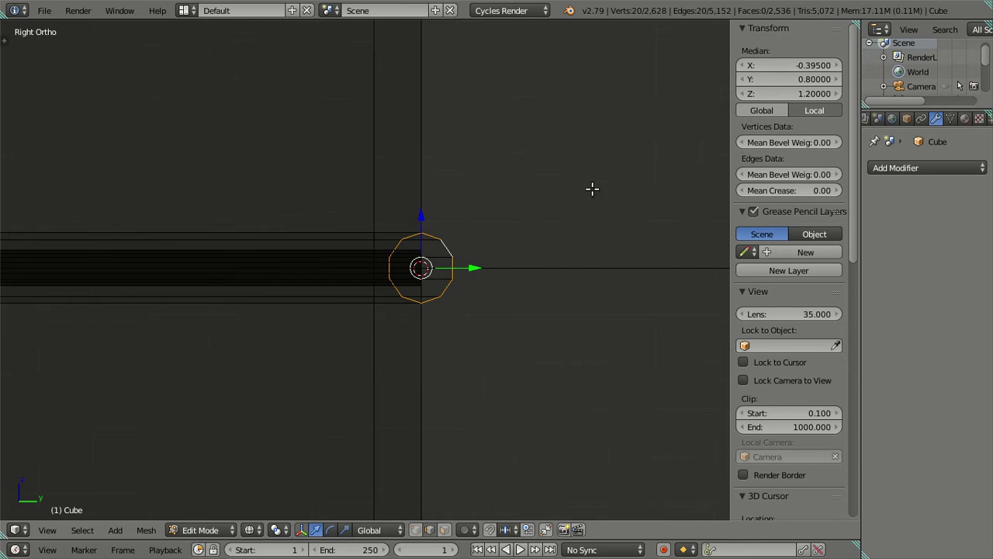
# Set the vertical edge beside the tube end to Y 0.79
pyautogui.rightClick(382, 196)
pyautogui.rightClick(375, 192)
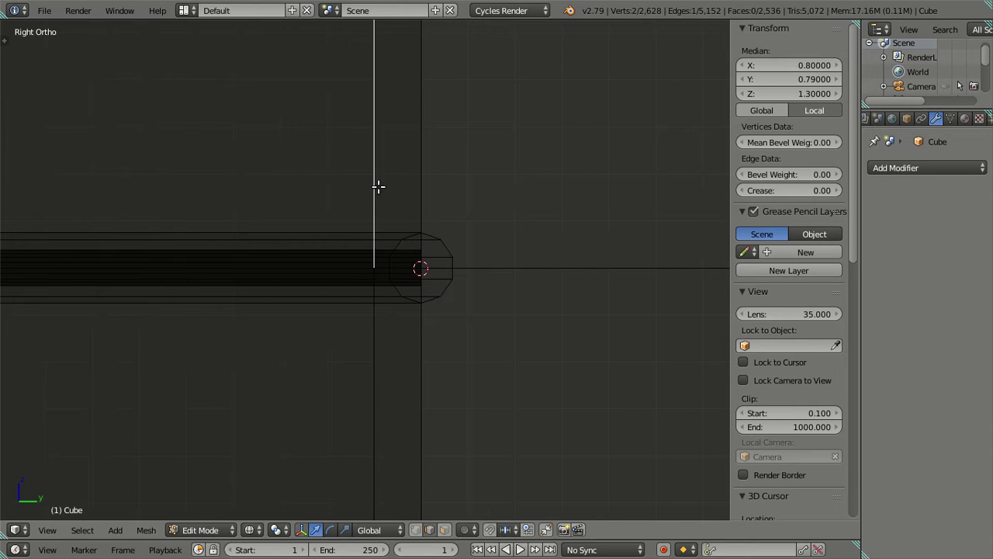
pyautogui.click(770, 83)
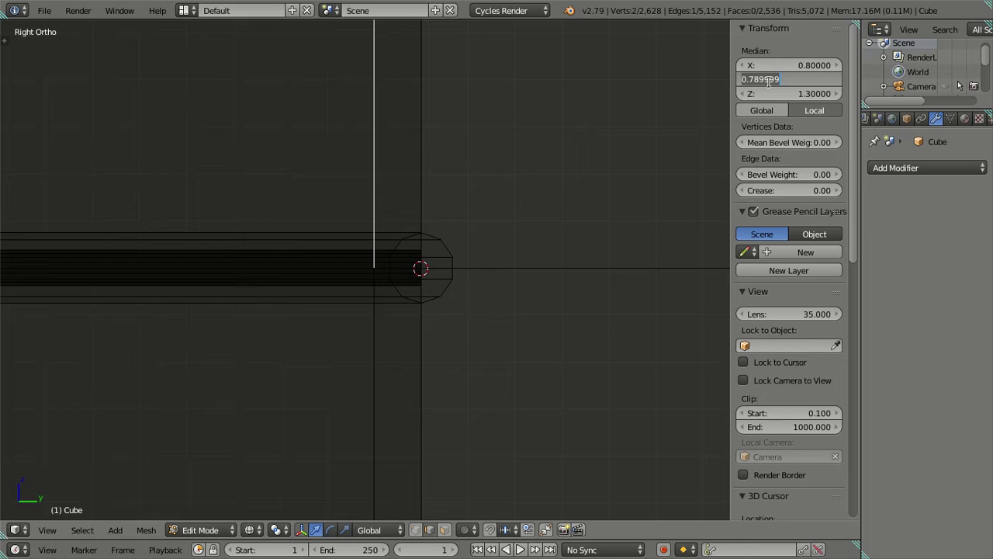
pyautogui.press('Return')
# Reselect the two tube-end rings and zoom in and out to inspect them
pyautogui.press('a')
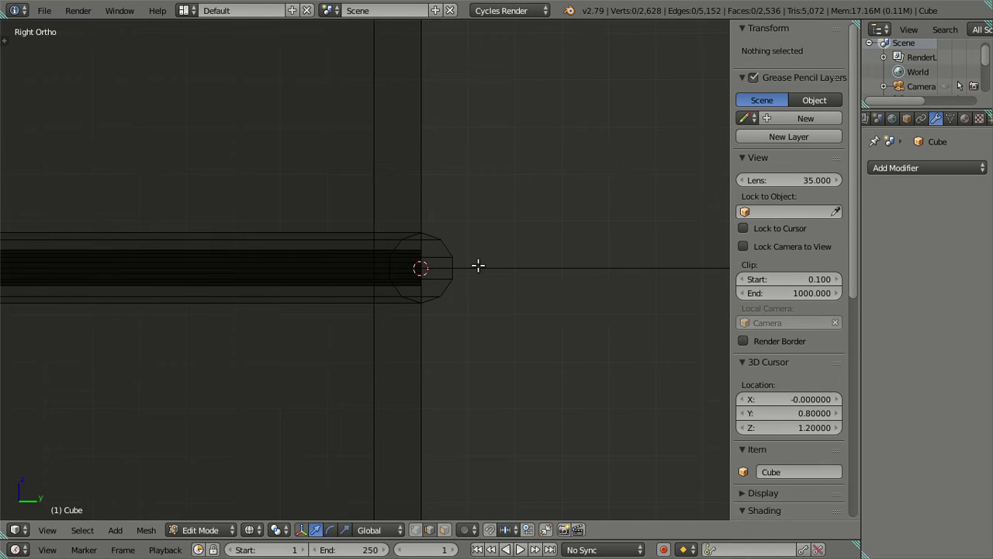
pyautogui.scroll(2, 481, 256)
pyautogui.keyDown('alt'); pyautogui.rightClick(490, 237); pyautogui.keyUp('alt')
pyautogui.keyDown('alt'); pyautogui.keyDown('shift'); pyautogui.rightClick(490, 237); pyautogui.keyUp('shift'); pyautogui.keyUp('alt')
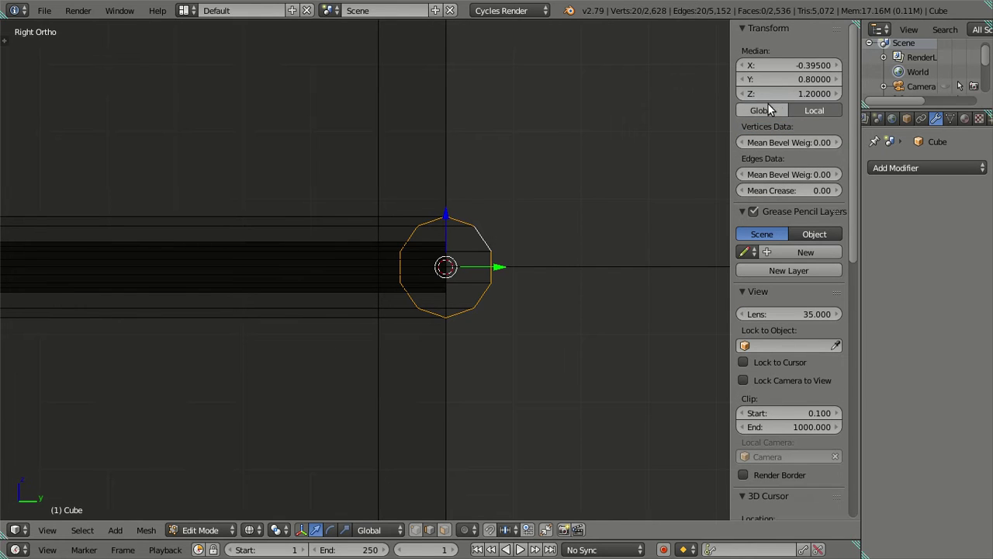
pyautogui.scroll(-2, 273, 304)
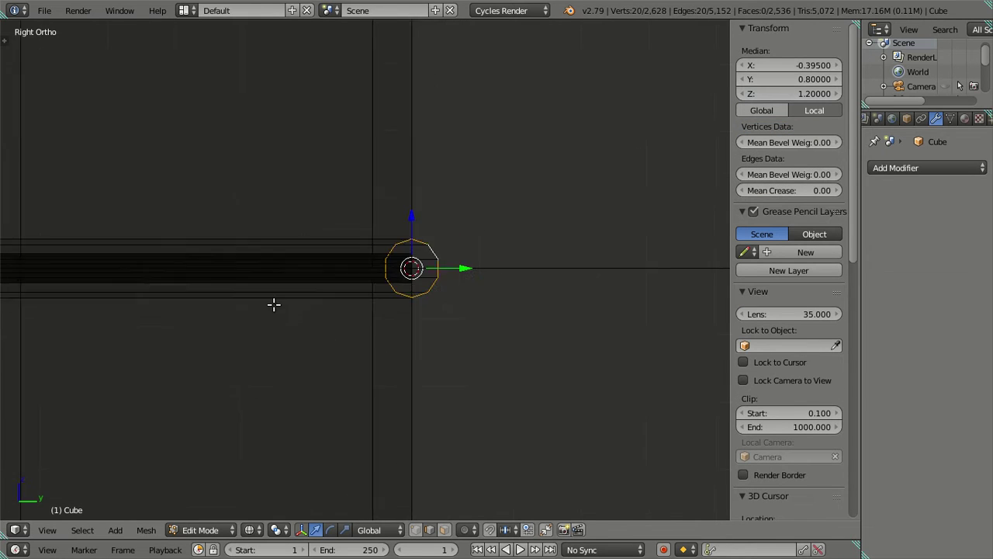
pyautogui.scroll(-2, 257, 300)
pyautogui.scroll(-2, 259, 295)
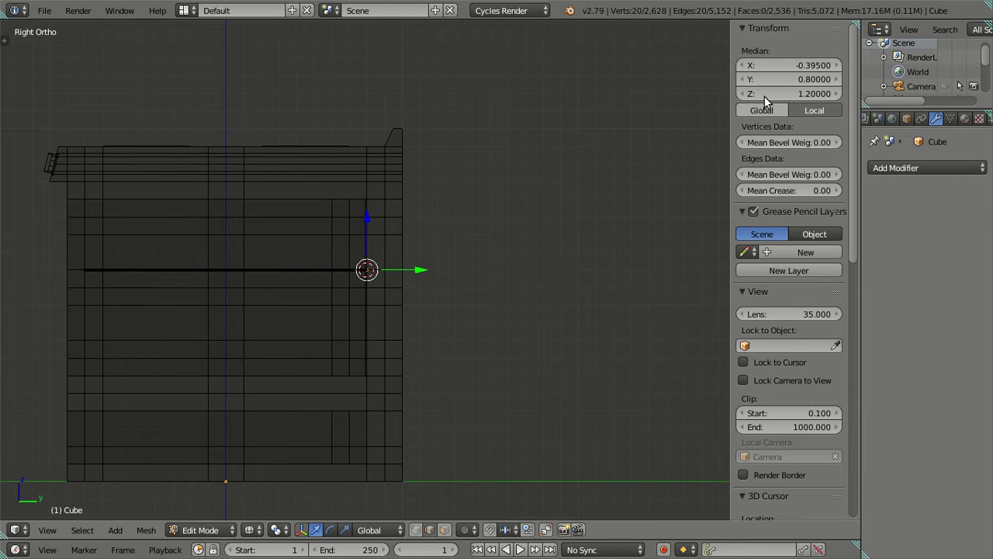
pyautogui.keyDown('ctrl'); pyautogui.scroll(-1, 781, 84); pyautogui.keyUp('ctrl')
pyautogui.scroll(3, 410, 317)
pyautogui.scroll(3, 410, 317)
pyautogui.scroll(3, 410, 318)
pyautogui.scroll(3, 426, 306)
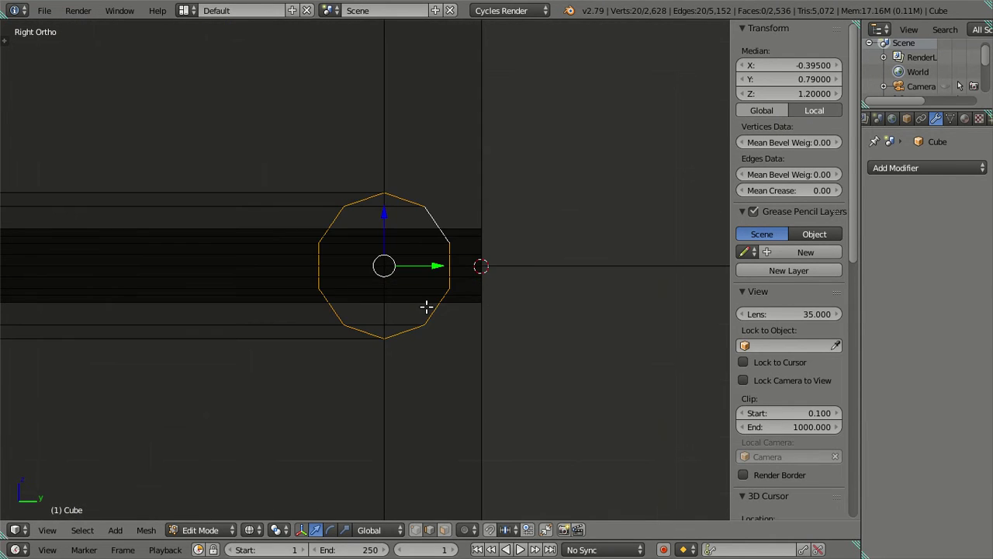
pyautogui.scroll(2, 526, 305)
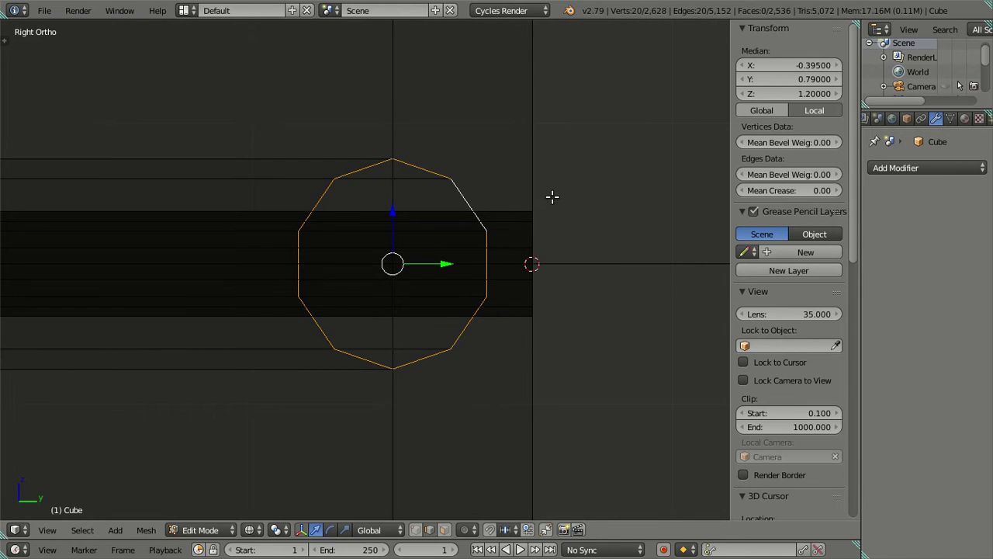
# Deselect everything and inspect the tube's end from the front view
pyautogui.press('a')
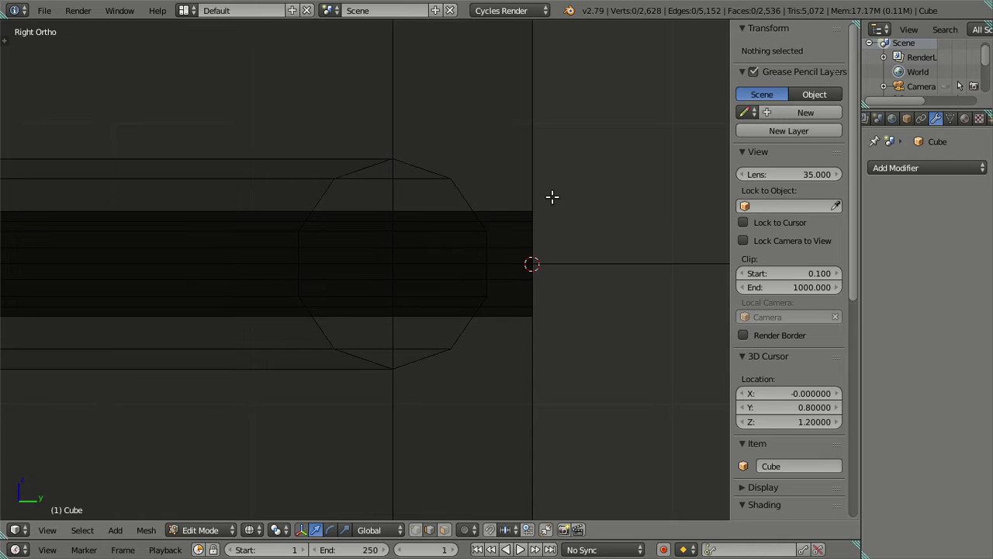
pyautogui.press('KP_1')
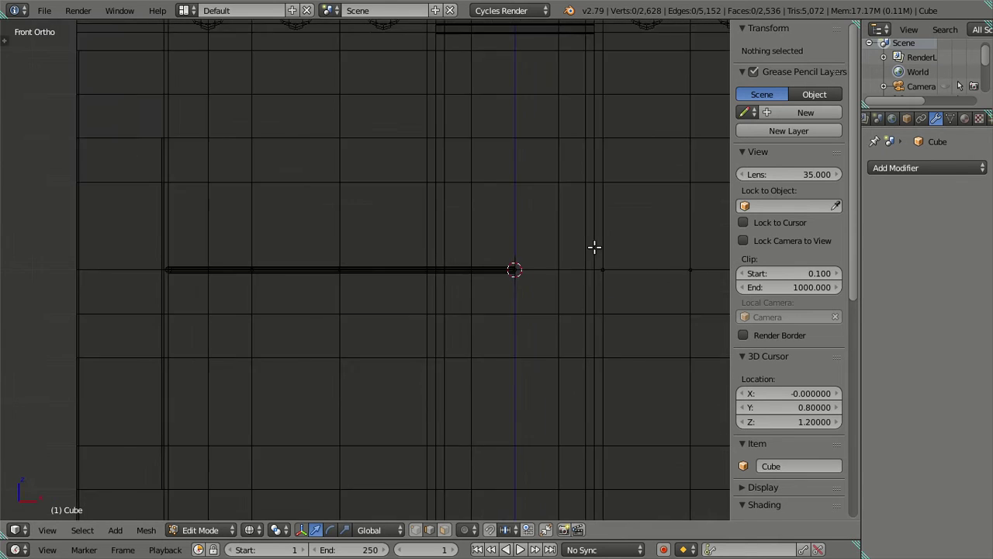
pyautogui.scroll(-5, 594, 246)
pyautogui.scroll(2, 484, 275)
pyautogui.scroll(2, 483, 275)
pyautogui.keyDown('shift'); pyautogui.moveTo(484, 274); pyautogui.dragTo(585, 253, button='middle'); pyautogui.keyUp('shift')
pyautogui.scroll(6, 585, 253)
pyautogui.moveTo(470, 264)
pyautogui.keyDown('shift'); pyautogui.mouseDown(button='middle')
pyautogui.moveTo(536, 173)
pyautogui.moveTo(339, 308)
pyautogui.moveTo(346, 295)
pyautogui.moveTo(505, 321)
pyautogui.moveTo(402, 311)
pyautogui.mouseUp(button='middle'); pyautogui.keyUp('shift')
pyautogui.scroll(-4, 401, 311)
pyautogui.scroll(1, 388, 303)
pyautogui.scroll(1, 415, 292)
pyautogui.scroll(2, 419, 293)
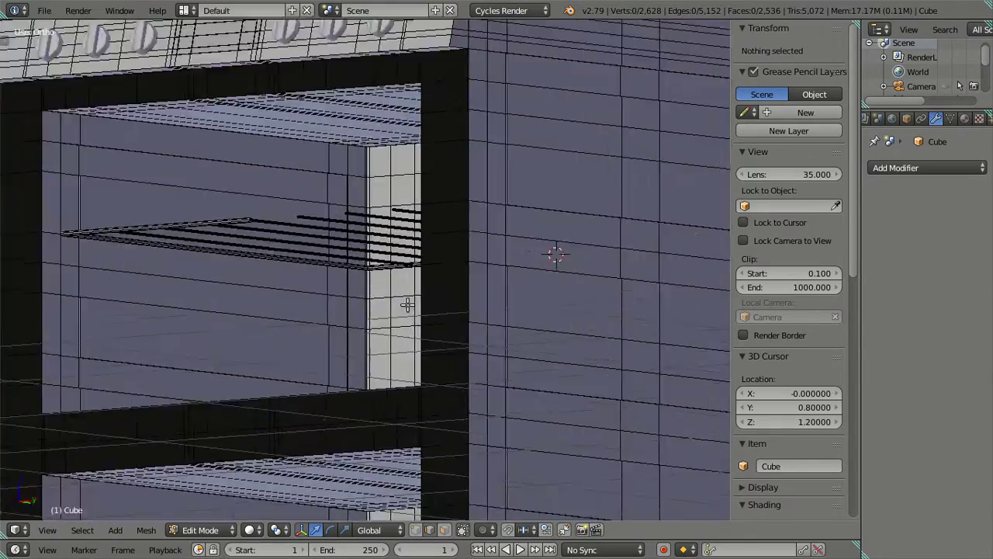
pyautogui.scroll(3, 407, 305)
pyautogui.moveTo(406, 305); pyautogui.dragTo(417, 276, button='middle')
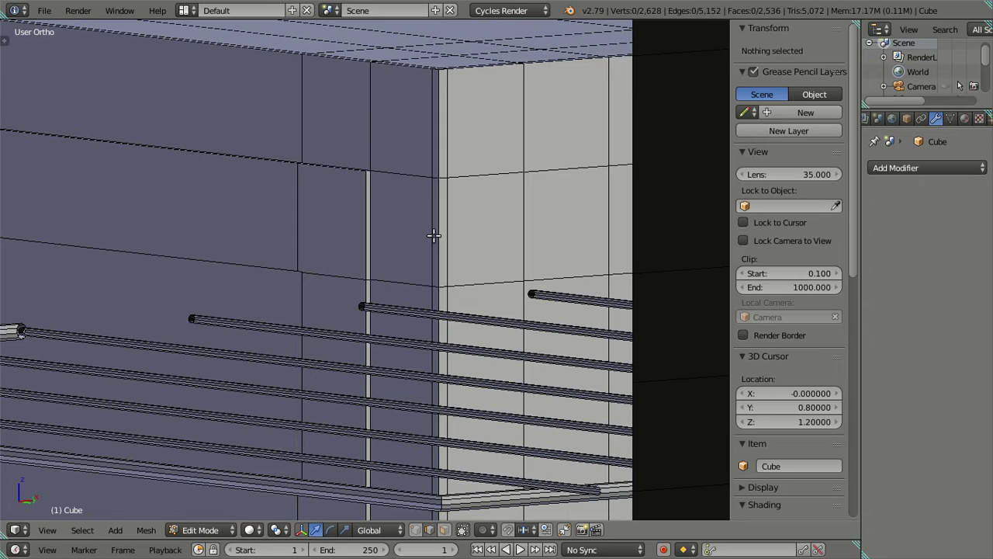
# Select the corner frame piece and its connected rail piece with L
pyautogui.press('l')
pyautogui.scroll(-3, 244, 321)
pyautogui.moveTo(244, 321); pyautogui.dragTo(521, 277, button='middle')
pyautogui.scroll(3, 434, 302)
pyautogui.moveTo(434, 302)
pyautogui.mouseDown(button='middle')
pyautogui.moveTo(550, 303)
pyautogui.moveTo(381, 344)
pyautogui.moveTo(452, 355)
pyautogui.mouseUp(button='middle')
pyautogui.scroll(2, 451, 355)
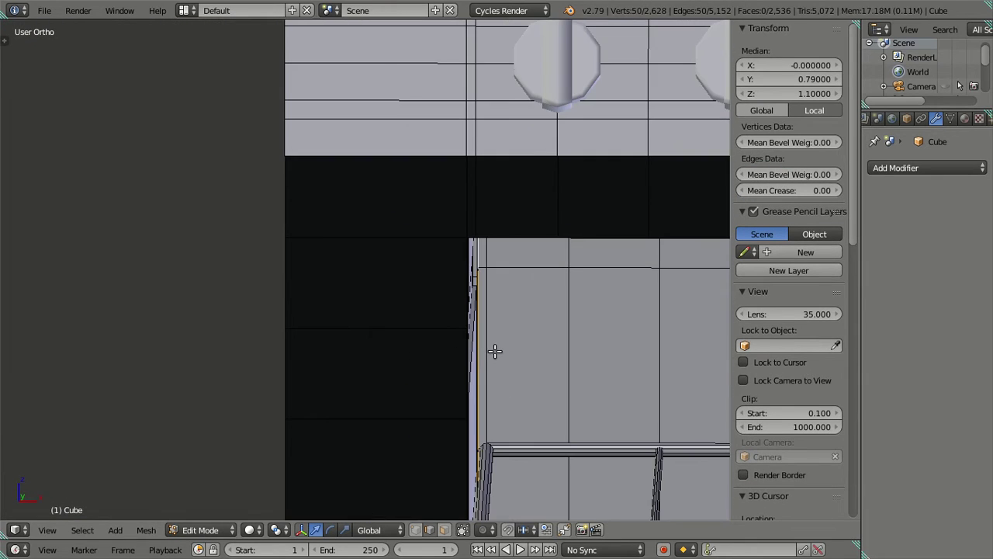
pyautogui.press('l')
pyautogui.scroll(-2, 489, 355)
pyautogui.moveTo(557, 342)
pyautogui.keyDown('shift'); pyautogui.mouseDown(button='middle')
pyautogui.moveTo(333, 340)
pyautogui.moveTo(455, 328)
pyautogui.moveTo(490, 313)
pyautogui.moveTo(482, 288)
pyautogui.mouseUp(button='middle'); pyautogui.keyUp('shift')
pyautogui.scroll(2, 494, 331)
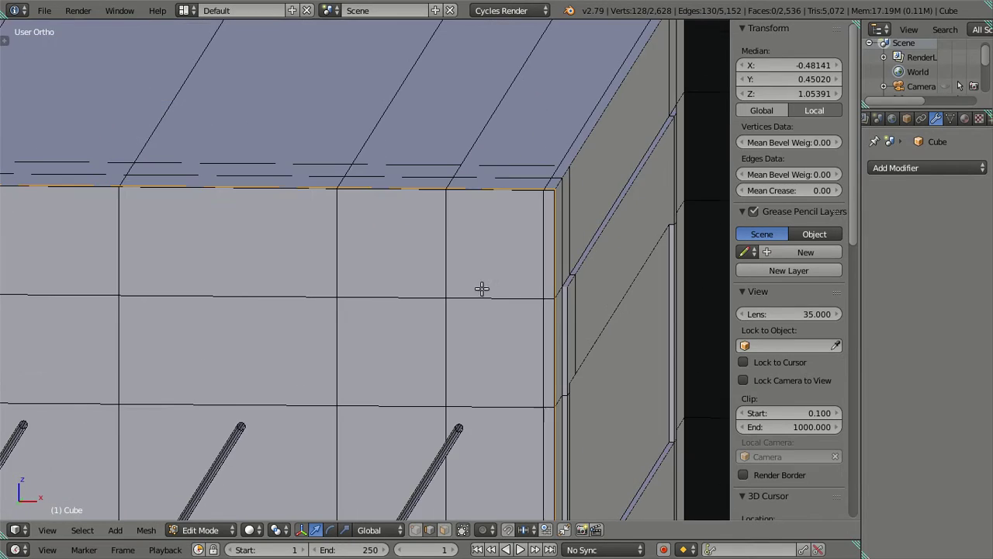
pyautogui.scroll(-2, 532, 253)
pyautogui.press('l')
pyautogui.scroll(-3, 416, 308)
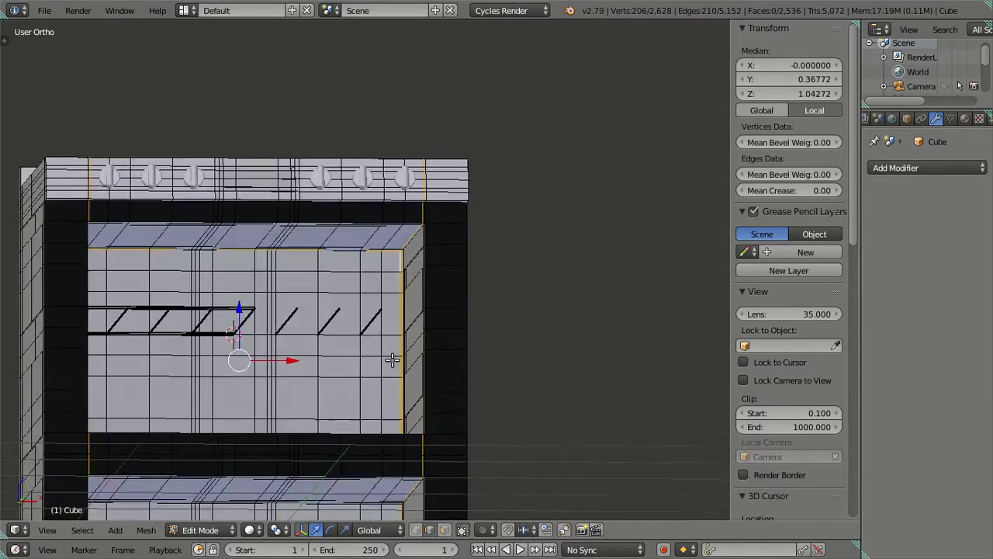
pyautogui.moveTo(417, 308); pyautogui.dragTo(393, 233, button='middle')
pyautogui.scroll(2, 394, 226)
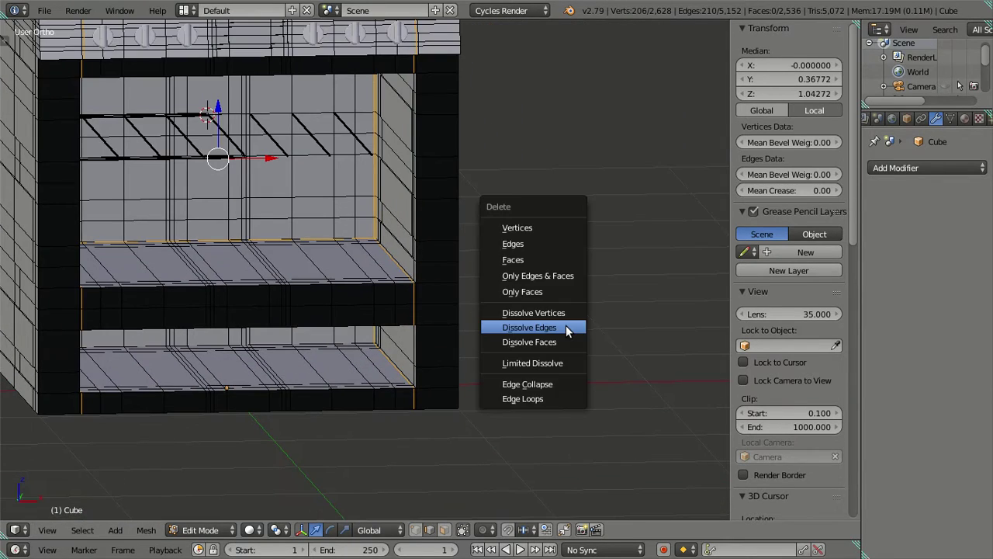
pyautogui.click(566, 330)
pyautogui.scroll(3, 434, 264)
pyautogui.scroll(1, 388, 295)
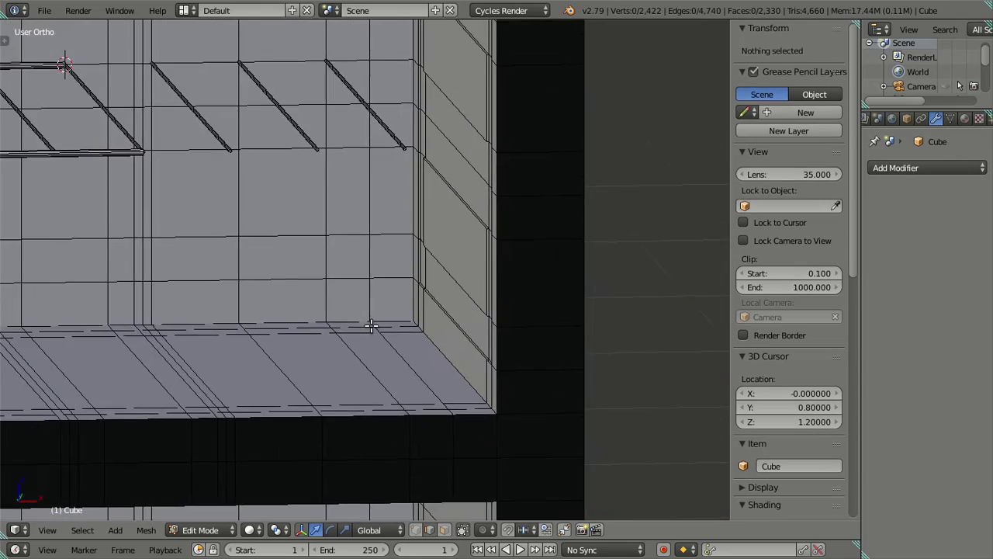
pyautogui.moveTo(371, 326)
pyautogui.mouseDown(button='middle')
pyautogui.moveTo(344, 288)
pyautogui.moveTo(441, 322)
pyautogui.moveTo(410, 337)
pyautogui.moveTo(428, 342)
pyautogui.mouseUp(button='middle')
pyautogui.scroll(-2, 366, 303)
pyautogui.scroll(2, 441, 322)
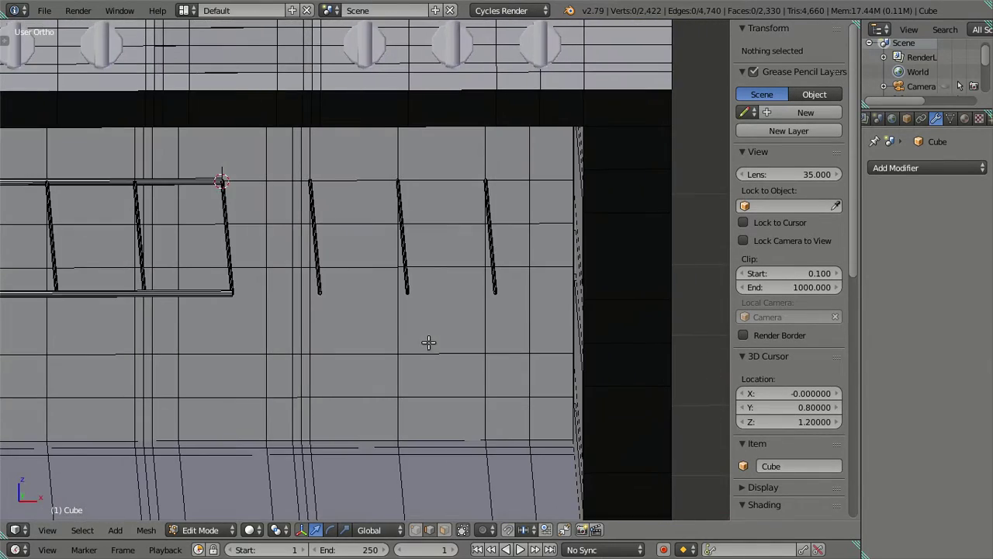
pyautogui.scroll(-1, 326, 308)
pyautogui.moveTo(233, 294)
pyautogui.mouseDown(button='middle')
pyautogui.moveTo(425, 339)
pyautogui.moveTo(272, 334)
pyautogui.moveTo(283, 331)
pyautogui.moveTo(226, 310)
pyautogui.moveTo(266, 319)
pyautogui.moveTo(270, 274)
pyautogui.moveTo(246, 271)
pyautogui.moveTo(256, 269)
pyautogui.moveTo(226, 236)
pyautogui.mouseUp(button='middle')
pyautogui.scroll(1, 308, 309)
pyautogui.scroll(2, 293, 328)
pyautogui.scroll(-2, 262, 310)
pyautogui.scroll(-2, 270, 275)
pyautogui.scroll(1, 292, 285)
pyautogui.scroll(2, 217, 259)
# Select all seven diagonal crossbar loops
pyautogui.rightClick(209, 215)
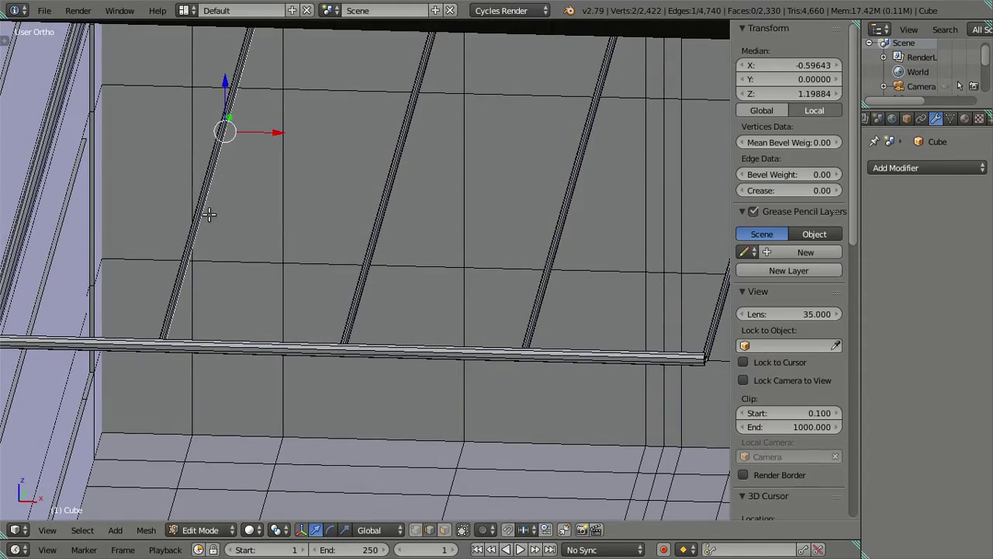
pyautogui.keyDown('alt'); pyautogui.click(209, 214); pyautogui.keyUp('alt')
pyautogui.keyDown('alt'); pyautogui.keyDown('shift'); pyautogui.click(372, 233); pyautogui.keyUp('shift'); pyautogui.keyUp('alt')
pyautogui.keyDown('alt'); pyautogui.keyDown('shift'); pyautogui.click(543, 232); pyautogui.keyUp('shift'); pyautogui.keyUp('alt')
pyautogui.scroll(-2, 533, 255)
pyautogui.scroll(-1, 465, 272)
pyautogui.moveTo(419, 285)
pyautogui.mouseDown(button='middle')
pyautogui.moveTo(256, 310)
pyautogui.moveTo(282, 302)
pyautogui.mouseUp(button='middle')
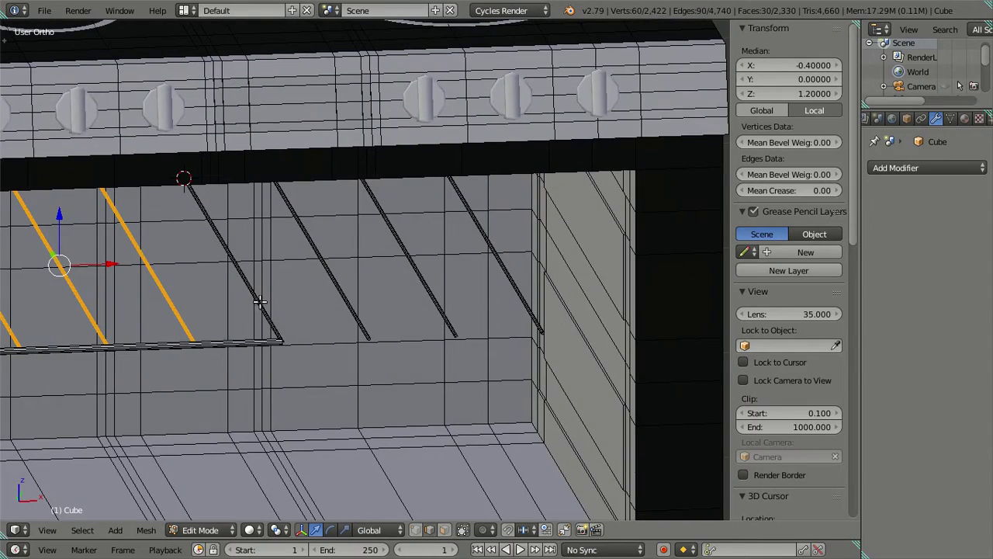
pyautogui.keyDown('alt'); pyautogui.keyDown('shift'); pyautogui.click(243, 283); pyautogui.keyUp('shift'); pyautogui.keyUp('alt')
pyautogui.keyDown('alt'); pyautogui.keyDown('shift'); pyautogui.click(333, 277); pyautogui.keyUp('shift'); pyautogui.keyUp('alt')
pyautogui.keyDown('alt'); pyautogui.keyDown('shift'); pyautogui.click(422, 277); pyautogui.keyUp('shift'); pyautogui.keyUp('alt')
pyautogui.keyDown('alt'); pyautogui.keyDown('shift'); pyautogui.click(505, 279); pyautogui.keyUp('shift'); pyautogui.keyUp('alt')
pyautogui.scroll(-2, 505, 283)
pyautogui.scroll(-2, 505, 282)
pyautogui.moveTo(527, 326); pyautogui.dragTo(508, 237, button='middle')
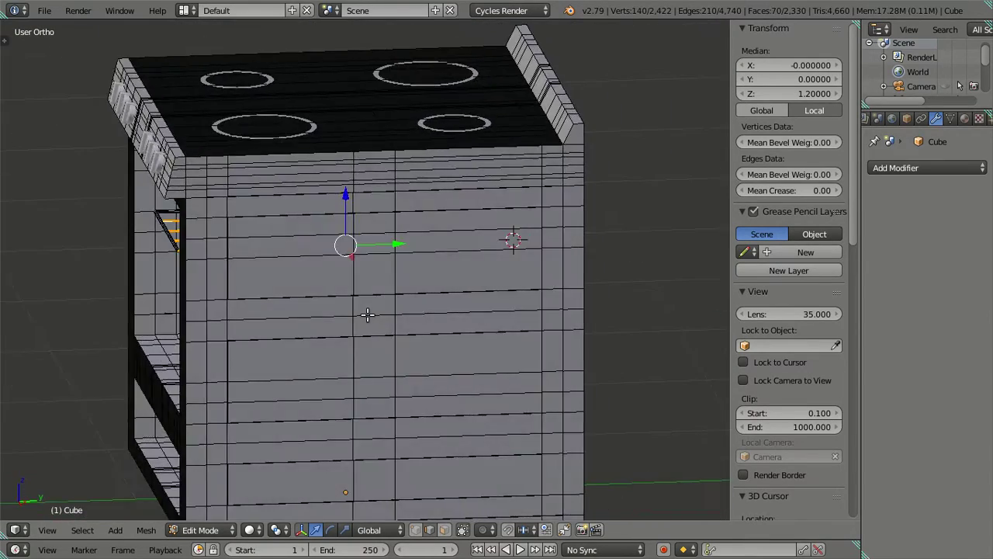
# In wireframe, circle-deselect one side's crossbar ends and set the remaining ends to Y 0.79
pyautogui.press('z')
pyautogui.press('c')
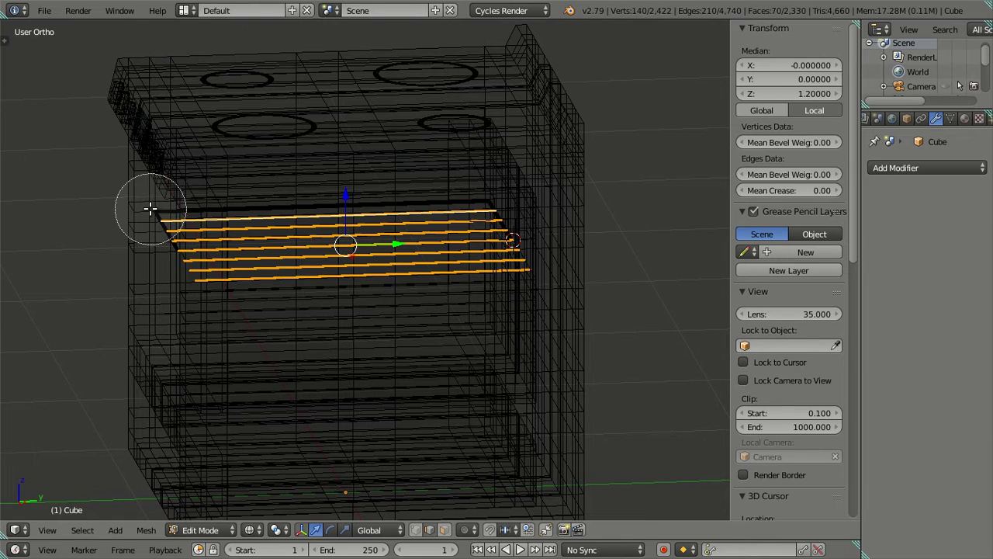
pyautogui.moveTo(148, 210); pyautogui.dragTo(200, 277, button='middle')
pyautogui.rightClick(209, 303)
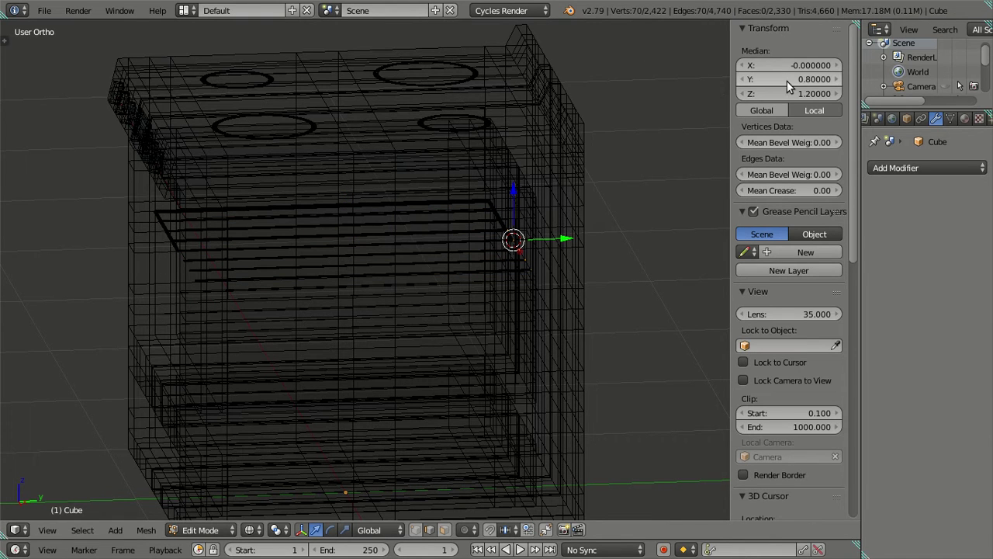
pyautogui.moveTo(787, 81); pyautogui.dragTo(782, 81)
# Check the crossbar ends from the right side view, then deselect everything
pyautogui.press('KP_3')
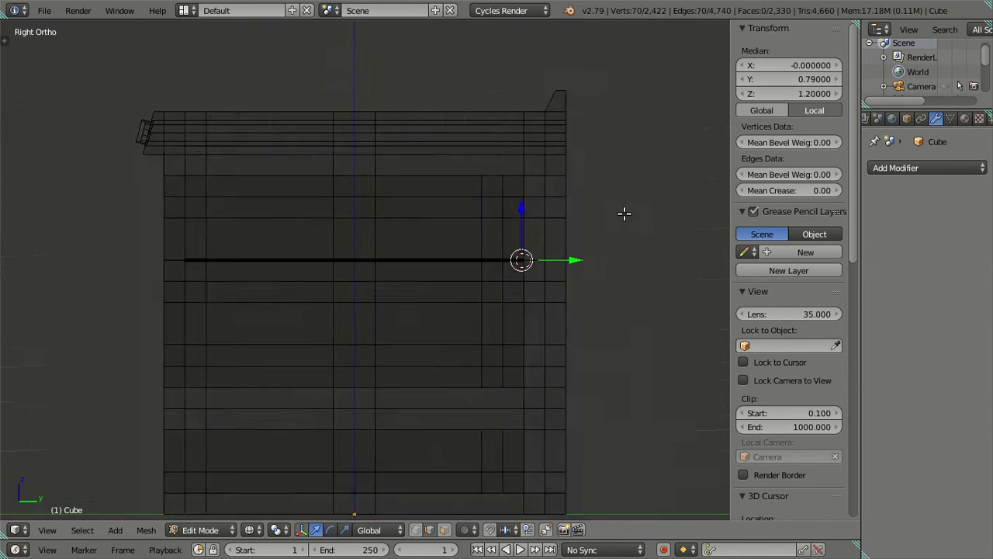
pyautogui.scroll(3, 620, 233)
pyautogui.keyDown('shift'); pyautogui.moveTo(620, 248); pyautogui.dragTo(399, 251, button='middle'); pyautogui.keyUp('shift')
pyautogui.scroll(2, 552, 325)
pyautogui.keyDown('shift'); pyautogui.moveTo(551, 326); pyautogui.dragTo(463, 311, button='middle'); pyautogui.keyUp('shift')
pyautogui.scroll(2, 543, 256)
pyautogui.keyDown('shift'); pyautogui.moveTo(588, 230); pyautogui.dragTo(390, 335, button='middle'); pyautogui.keyUp('shift')
pyautogui.scroll(2, 396, 323)
pyautogui.press('a')
pyautogui.scroll(3, 381, 297)
pyautogui.keyDown('shift'); pyautogui.moveTo(381, 297); pyautogui.dragTo(213, 287, button='middle'); pyautogui.keyUp('shift')
pyautogui.scroll(-3, 212, 287)
pyautogui.moveTo(96, 284); pyautogui.dragTo(311, 266, button='middle')
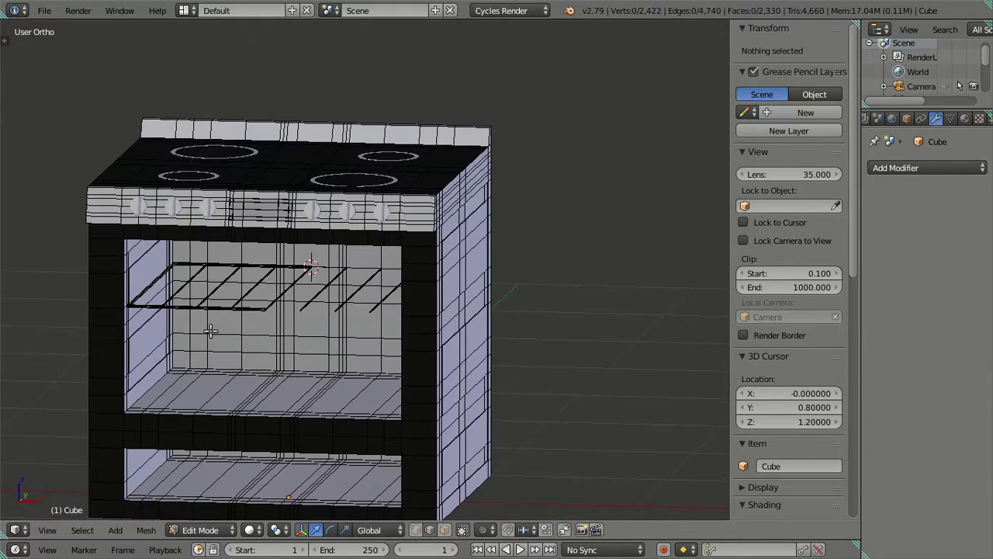
pyautogui.scroll(5, 206, 330)
# Select the rack's entire connected rail frame with Ctrl+L
pyautogui.press('Tab')
pyautogui.keyDown('shift'); pyautogui.moveTo(130, 371); pyautogui.dragTo(312, 328, button='middle'); pyautogui.keyUp('shift')
pyautogui.press('Tab')
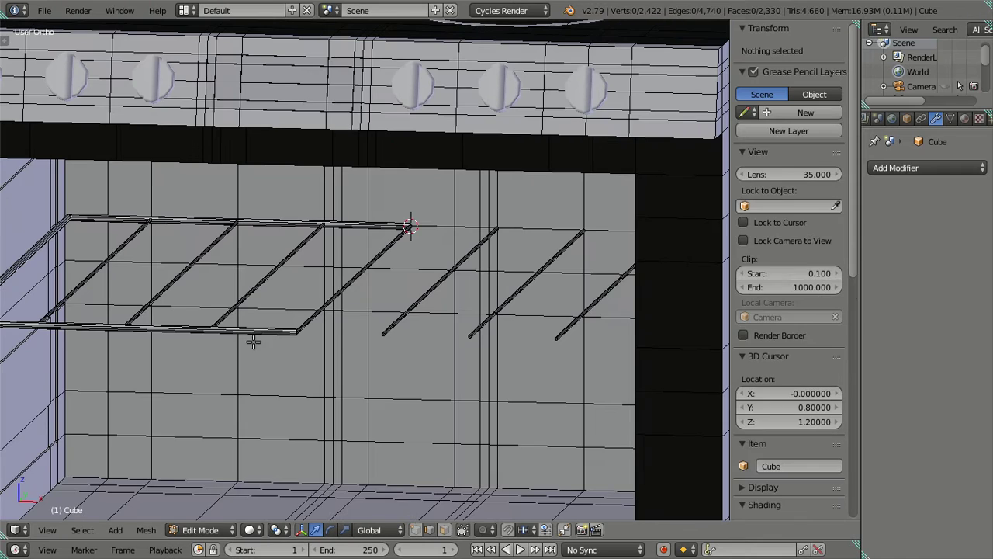
pyautogui.keyDown('alt'); pyautogui.rightClick(258, 333); pyautogui.keyUp('alt')
pyautogui.hotkey('ctrl', 'l')
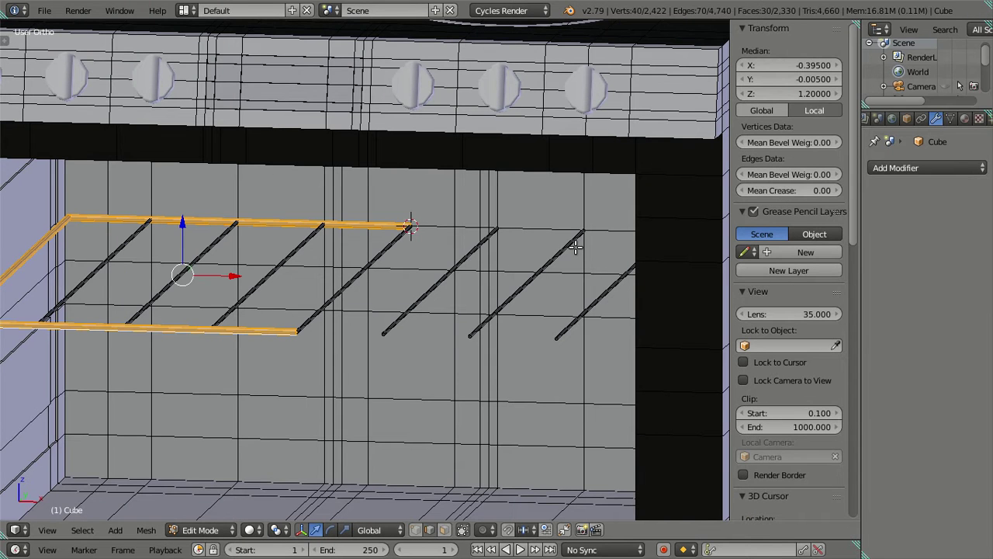
# Separate the rail frame into its own object and select it in Object Mode
pyautogui.press('p')
pyautogui.click(526, 251)
pyautogui.scroll(-3, 362, 291)
pyautogui.press('Tab')
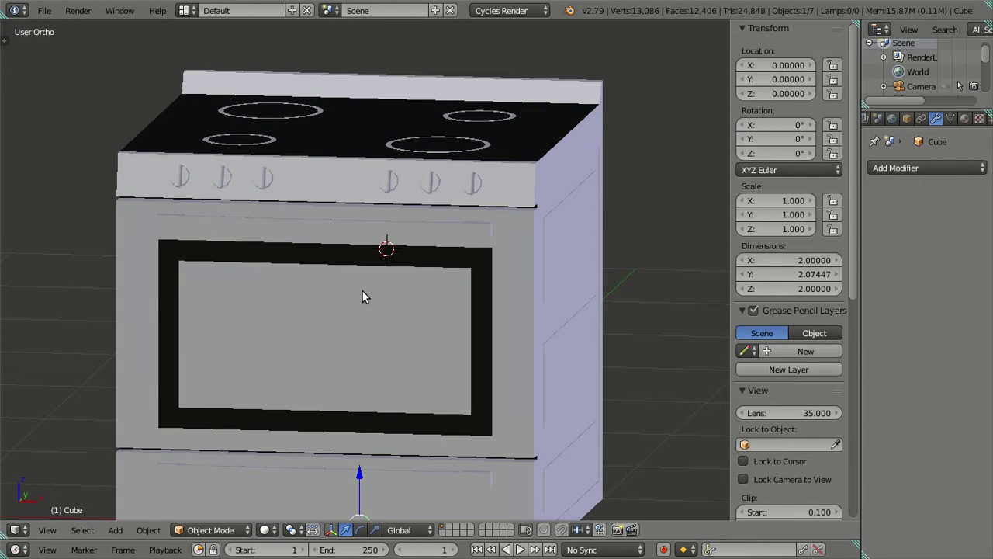
pyautogui.press('Tab')
pyautogui.press('z')
pyautogui.moveTo(342, 284); pyautogui.dragTo(360, 312, button='middle')
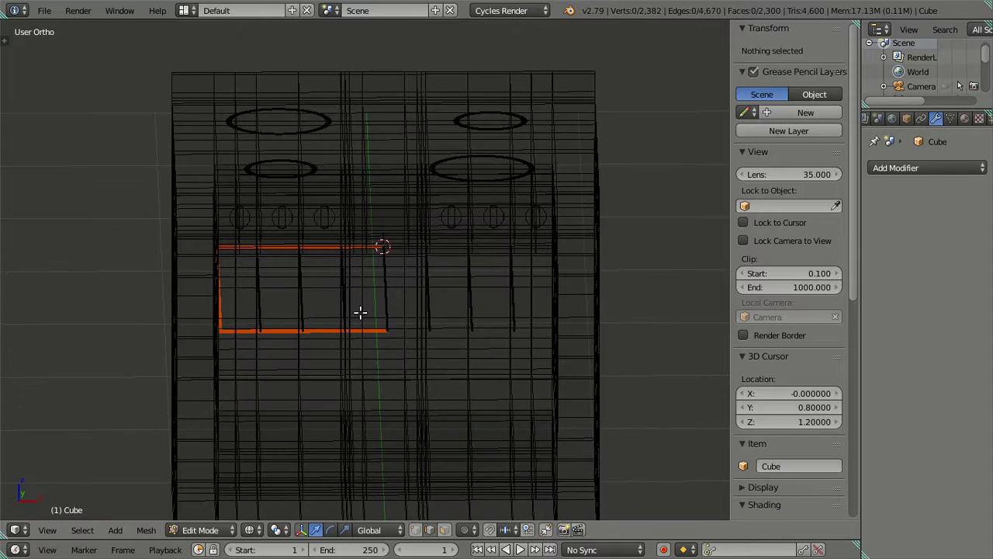
pyautogui.press('Tab')
pyautogui.rightClick(327, 331)
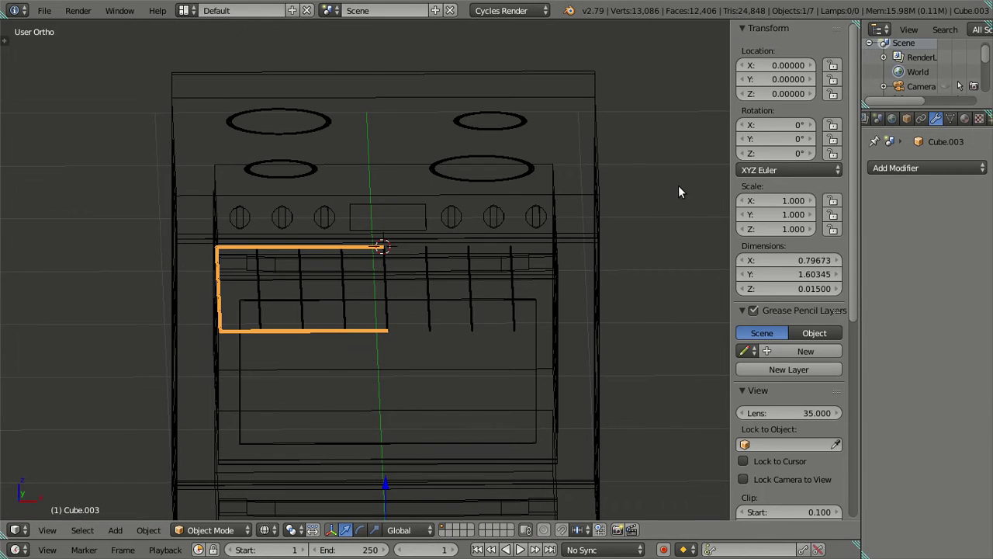
# Add and apply a Mirror modifier on the rail frame, then add the oven body to the selection
pyautogui.moveTo(434, 288); pyautogui.dragTo(411, 341, button='middle')
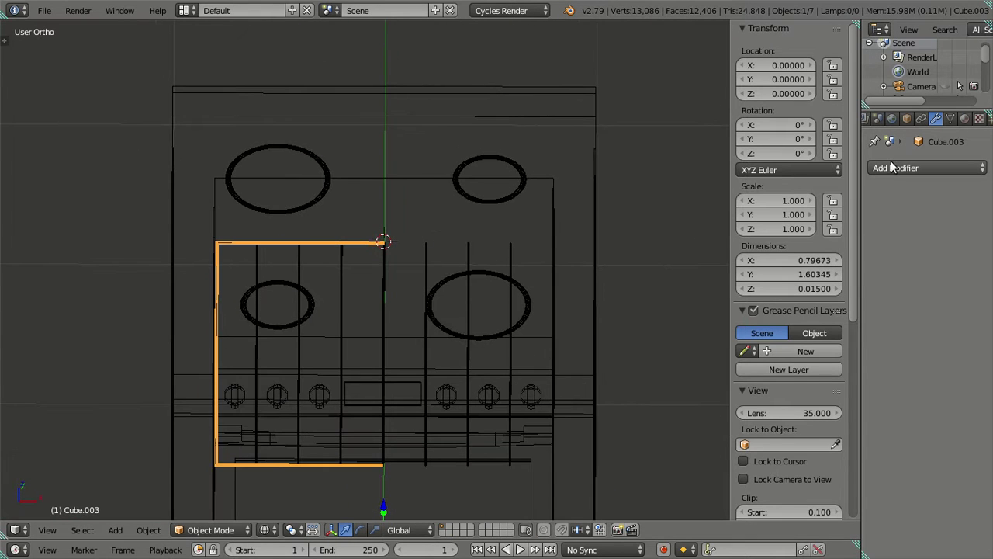
pyautogui.click(892, 167)
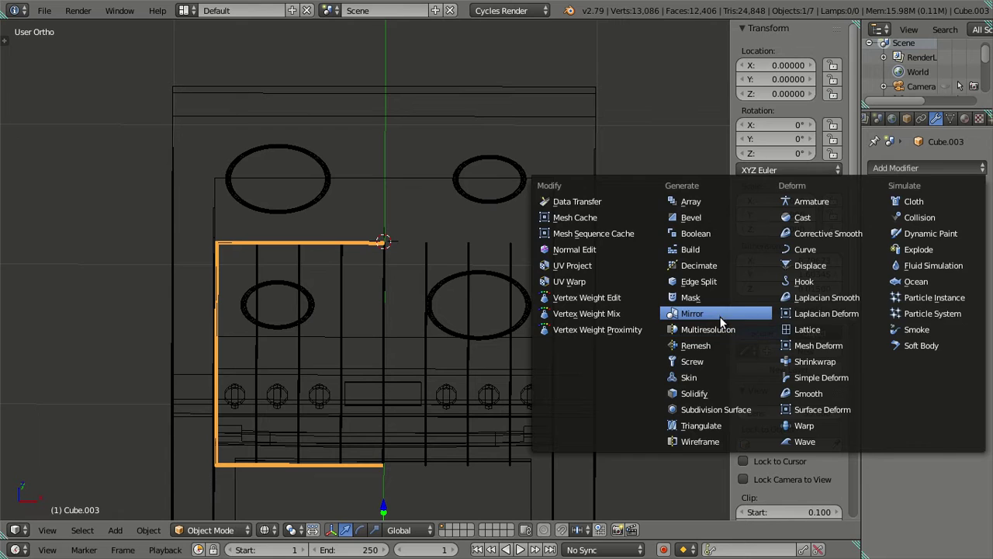
pyautogui.click(722, 314)
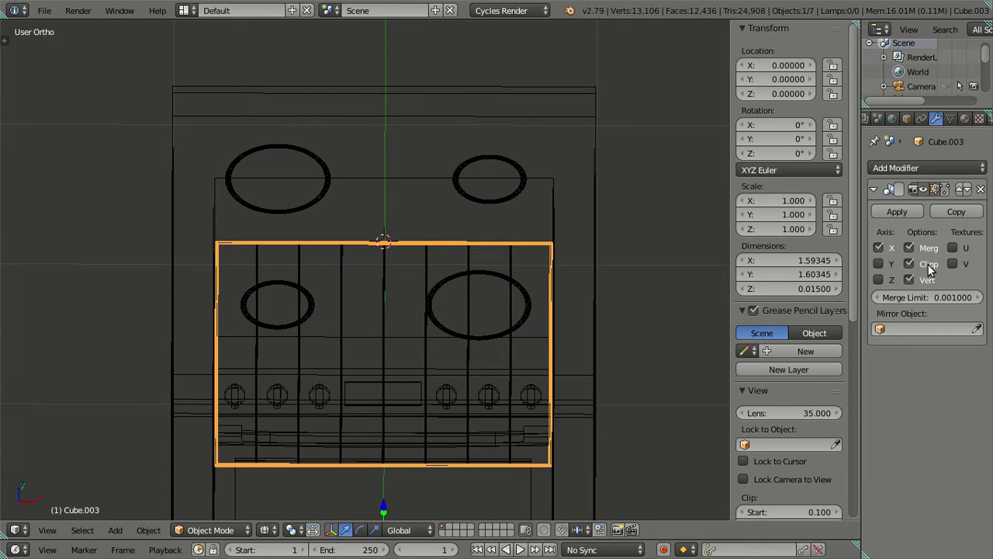
pyautogui.click(894, 213)
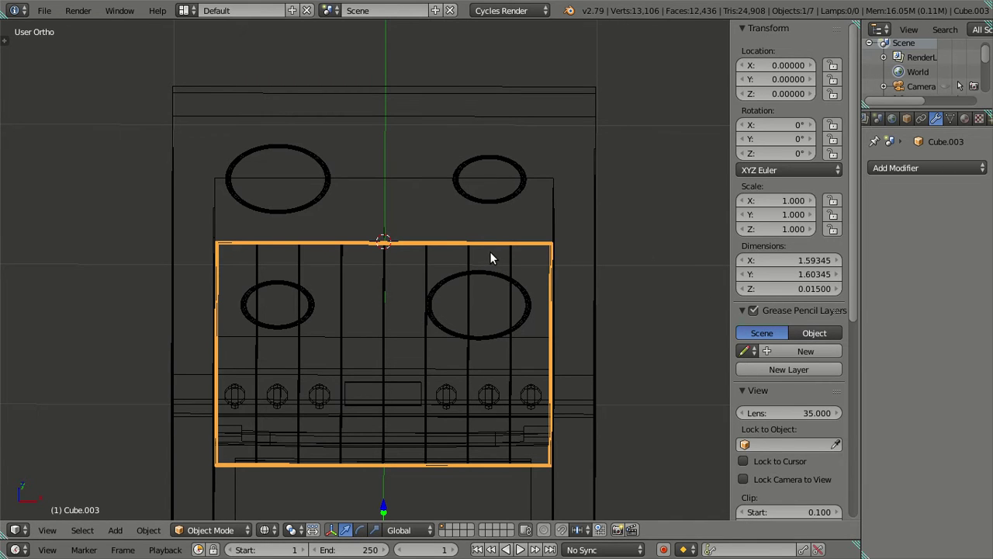
pyautogui.press('Tab')
pyautogui.moveTo(457, 263)
pyautogui.mouseDown(button='middle')
pyautogui.moveTo(457, 246)
pyautogui.moveTo(391, 381)
pyautogui.mouseUp(button='middle')
pyautogui.press('Tab')
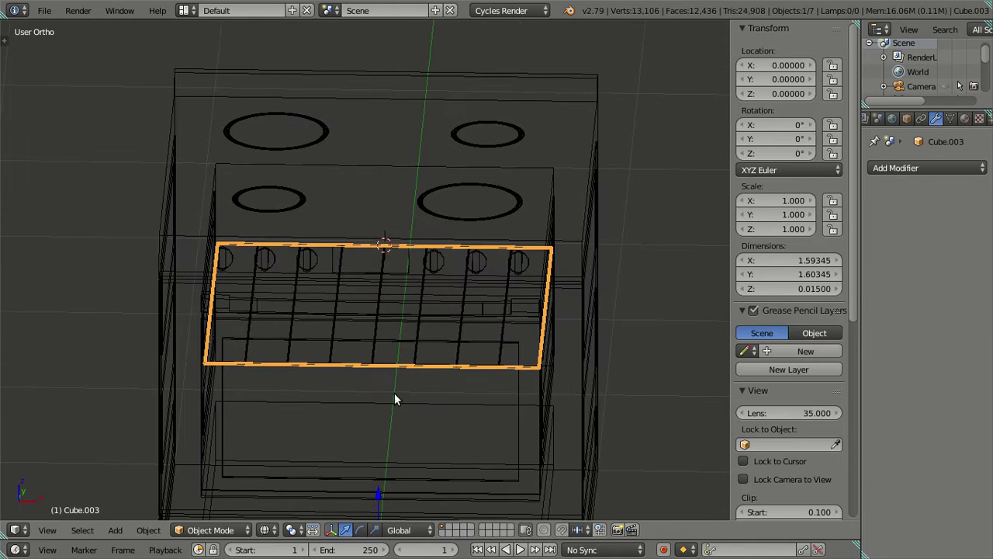
pyautogui.rightClick(581, 408)
# Join the rail frame into the oven body with Ctrl+J and enter Edit Mode in solid display
pyautogui.hotkey('ctrl', 'j')
pyautogui.press('Tab')
pyautogui.scroll(1, 442, 376)
pyautogui.press('z')
pyautogui.scroll(2, 435, 357)
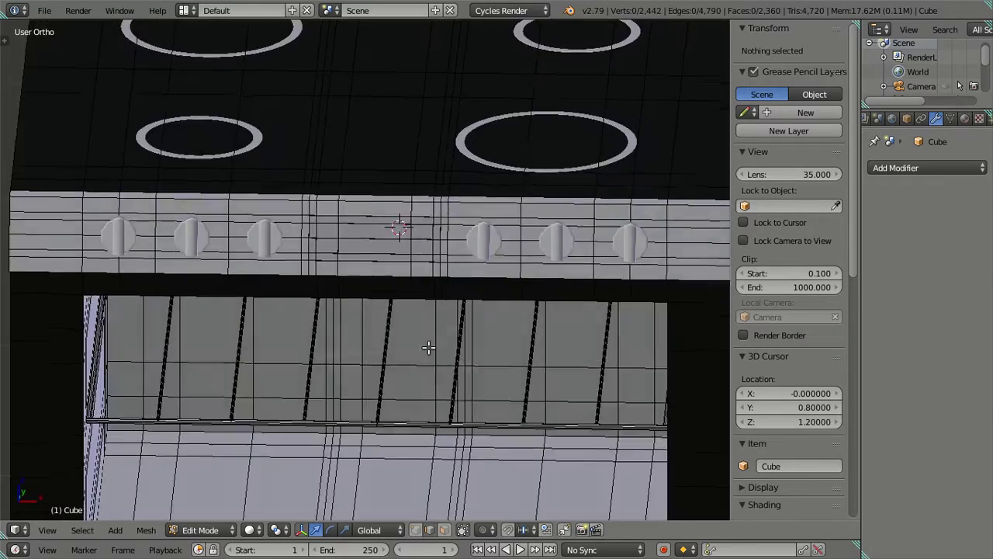
pyautogui.scroll(2, 428, 313)
pyautogui.scroll(1, 388, 308)
# Orbit, zoom and pan around the knobs and crossbars to inspect the joined mesh
pyautogui.moveTo(387, 308); pyautogui.dragTo(380, 315, button='middle')
pyautogui.scroll(2, 384, 307)
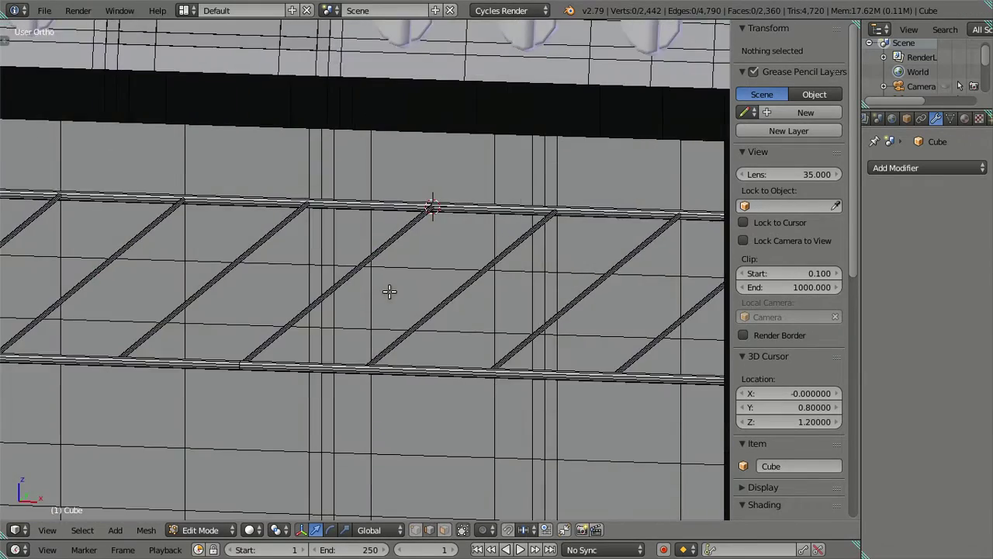
pyautogui.scroll(1, 390, 291)
pyautogui.scroll(1, 465, 217)
pyautogui.scroll(2, 388, 248)
pyautogui.scroll(3, 371, 274)
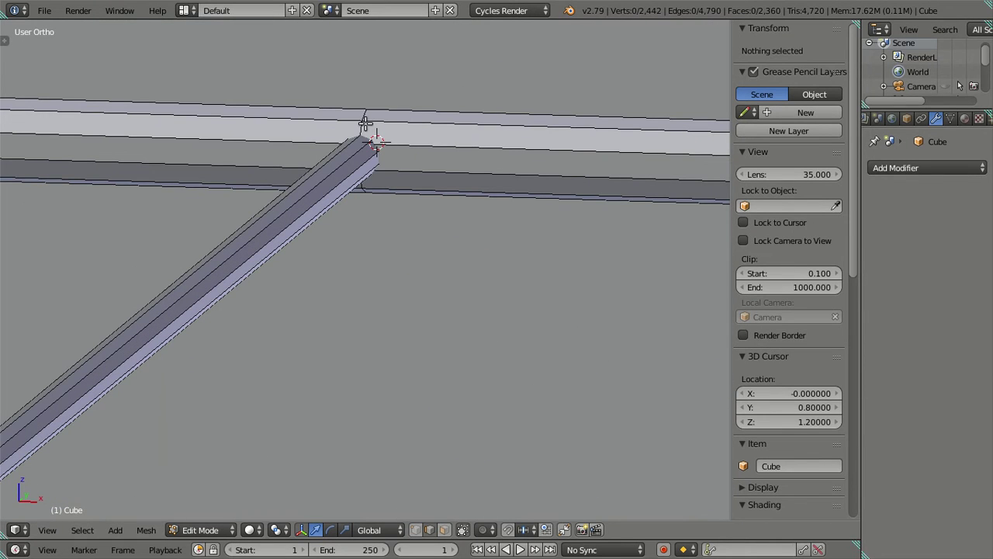
pyautogui.scroll(-4, 364, 124)
pyautogui.scroll(-2, 359, 137)
pyautogui.keyDown('shift'); pyautogui.moveTo(397, 290); pyautogui.dragTo(260, 248, button='middle'); pyautogui.keyUp('shift')
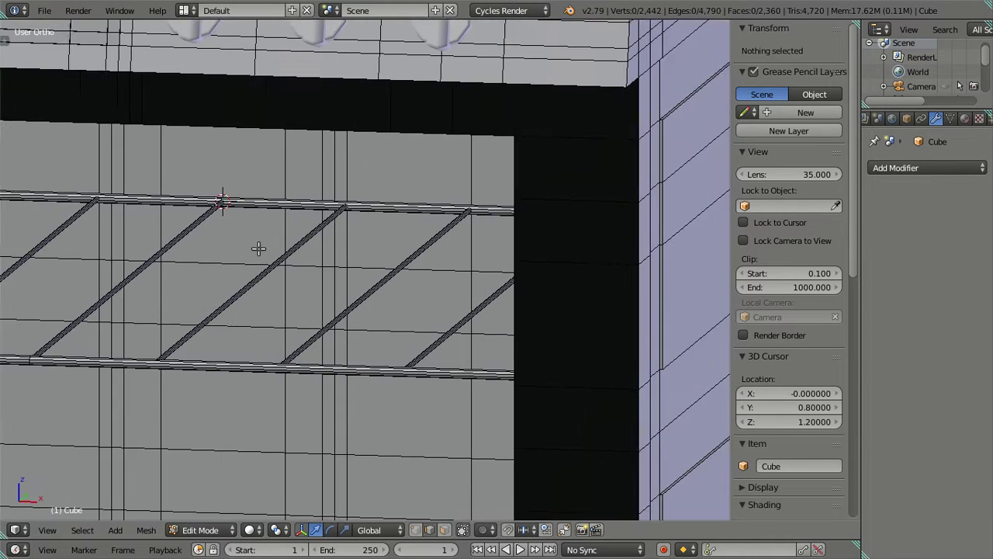
pyautogui.scroll(1, 271, 256)
pyautogui.scroll(-3, 290, 264)
pyautogui.scroll(1, 464, 313)
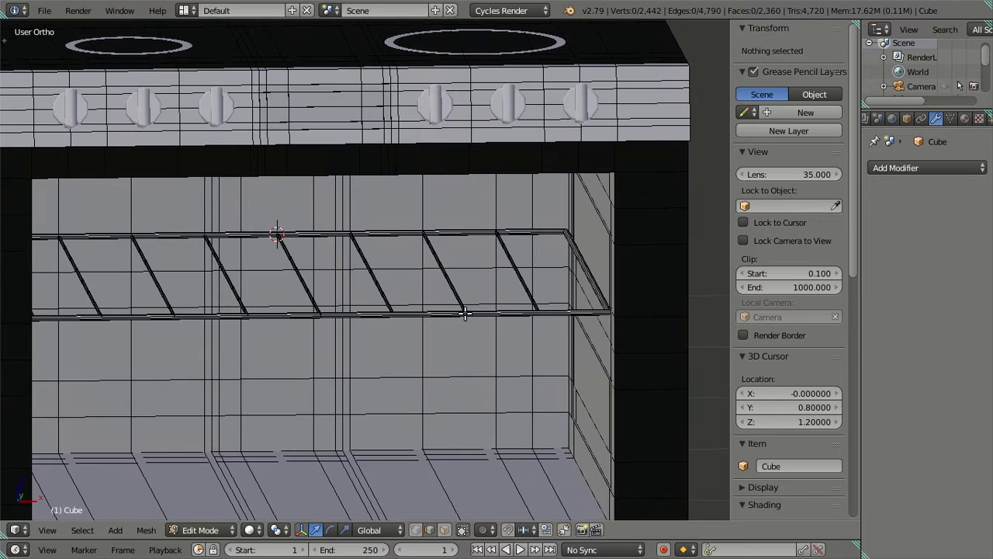
# Undo in wireframe Object Mode until the join and applied mirror are reversed on Cube.003
pyautogui.hotkey('ctrl', 'z')
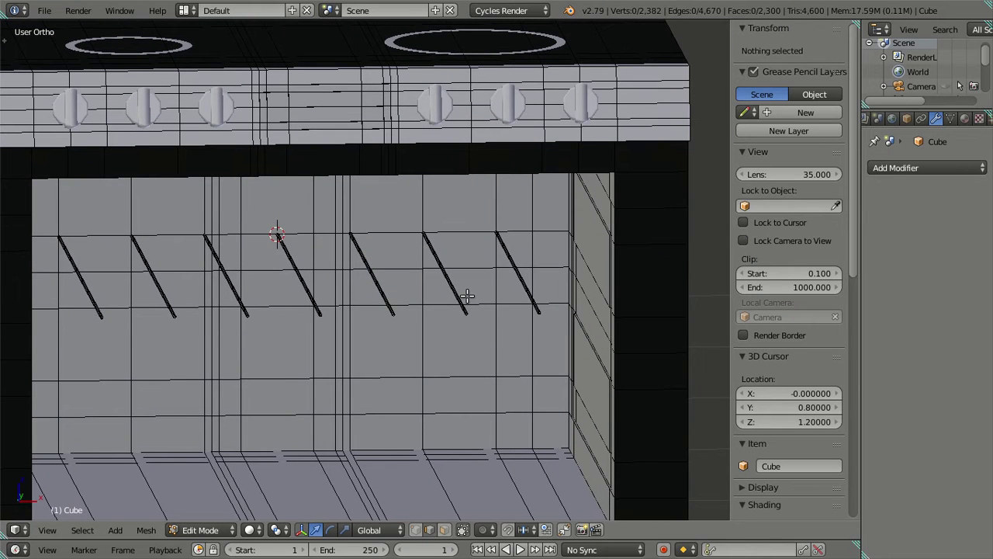
pyautogui.hotkey('ctrl', 'z')
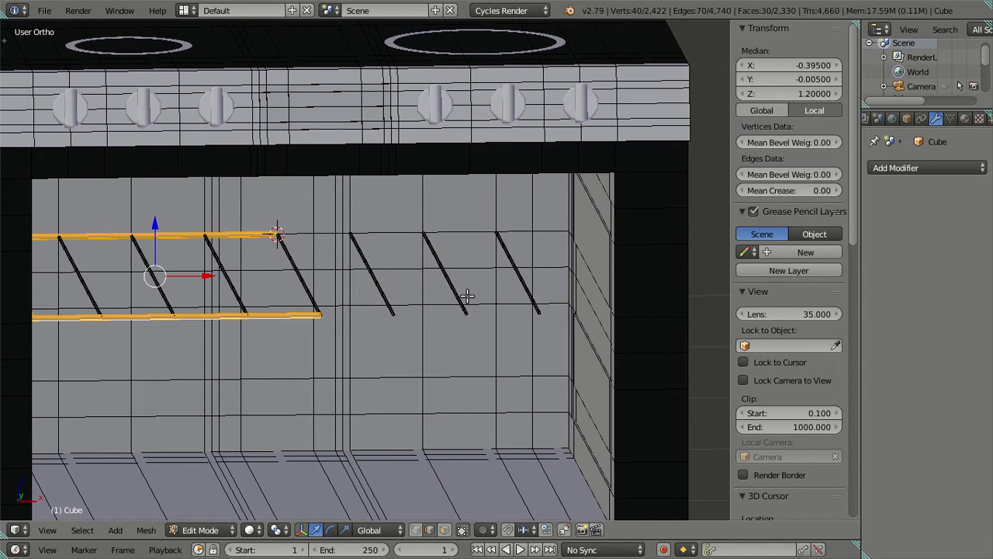
pyautogui.hotkey('ctrl', 'z')
pyautogui.press('Tab')
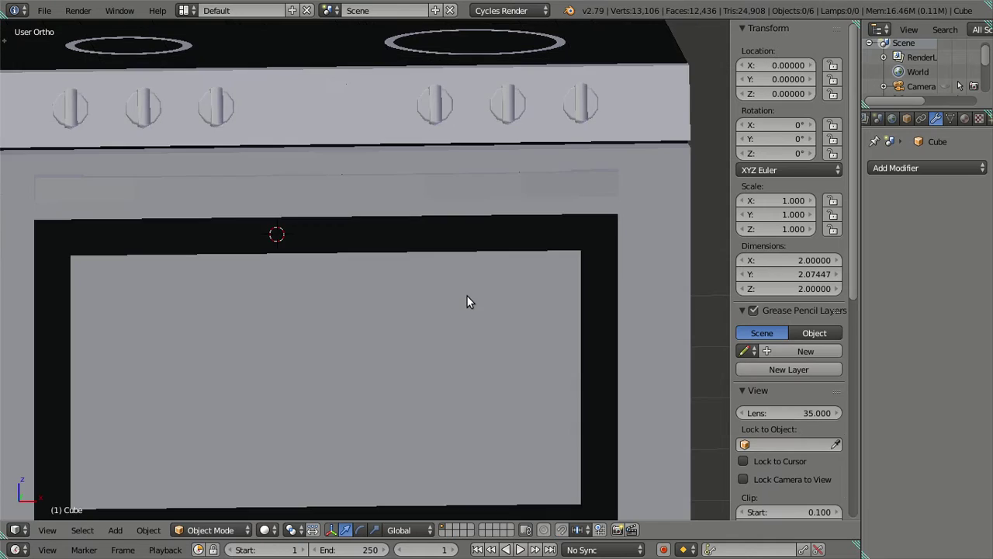
pyautogui.press('z')
pyautogui.scroll(-3, 466, 295)
pyautogui.rightClick(467, 295)
pyautogui.hotkey('ctrl', 'z')
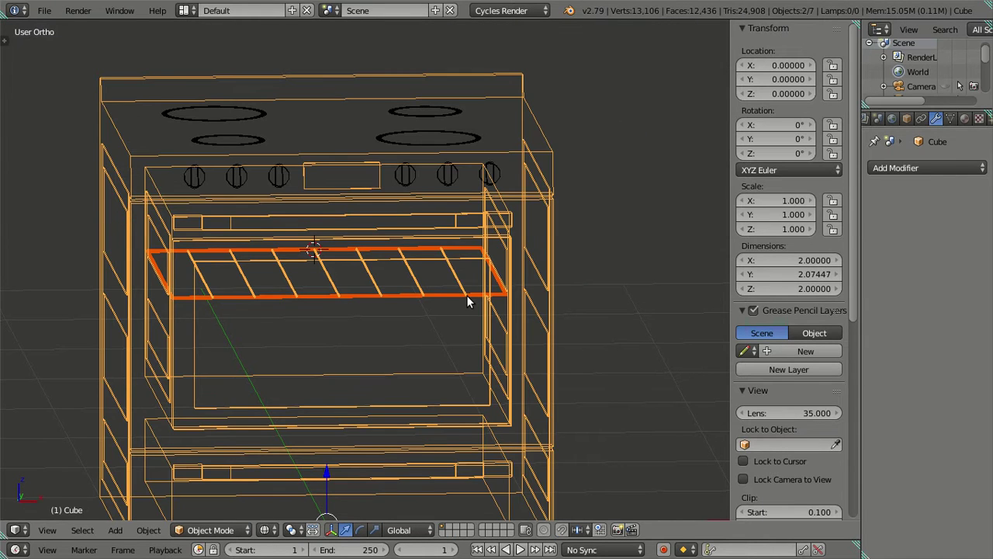
pyautogui.hotkey('ctrl', 'z')
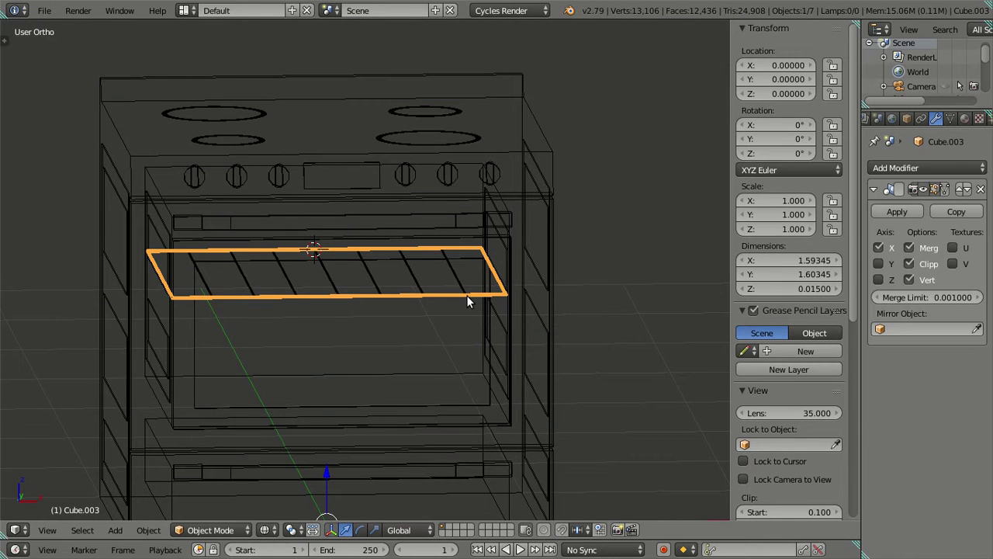
# Reselect the oven body, enter Edit Mode in solid display, and orbit to check the rack
pyautogui.press('a')
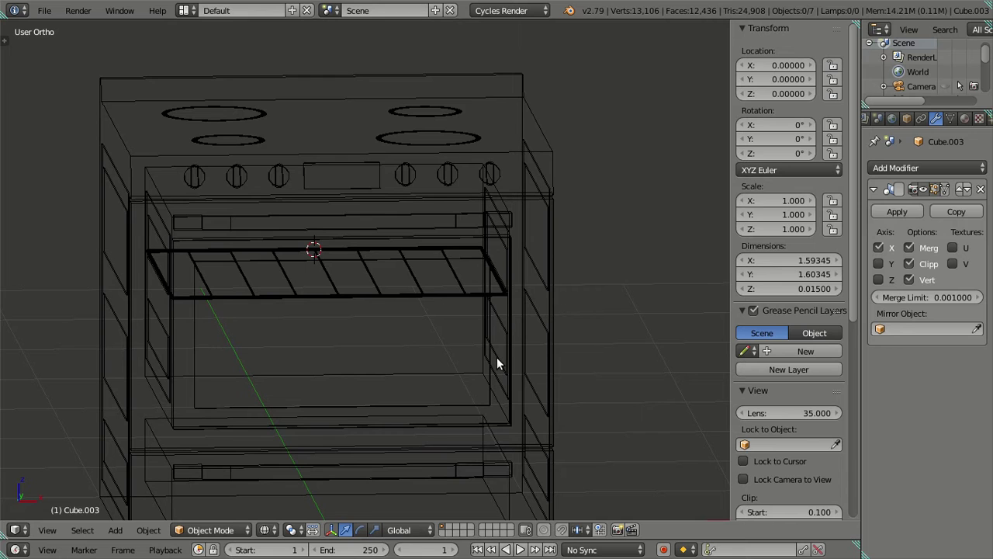
pyautogui.rightClick(379, 291)
pyautogui.rightClick(381, 293)
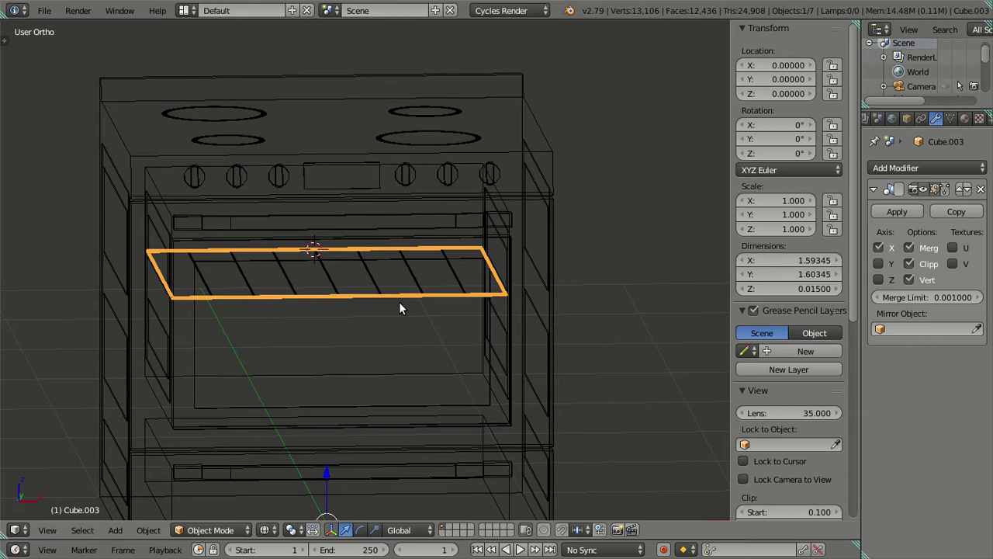
pyautogui.rightClick(404, 304)
pyautogui.press('Tab')
pyautogui.scroll(4, 506, 371)
pyautogui.press('z')
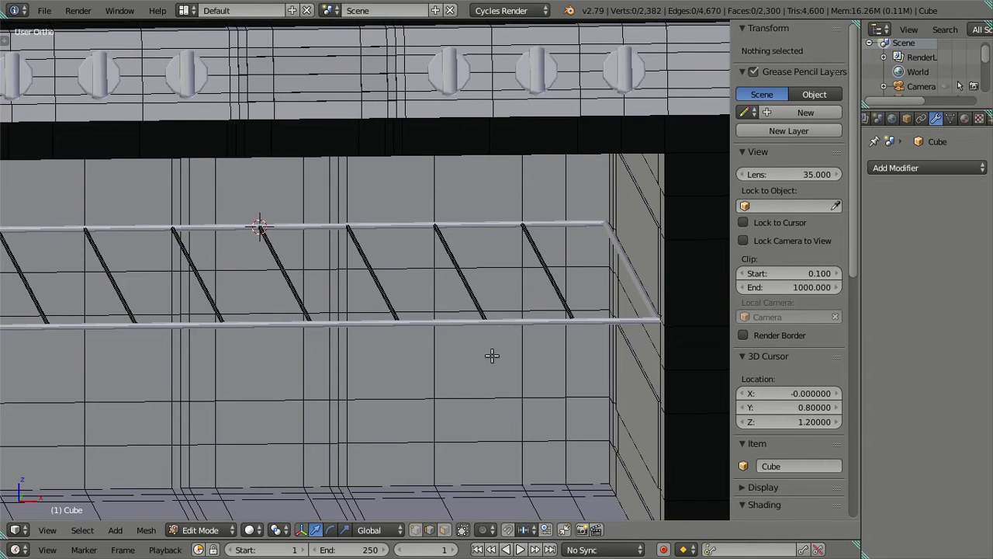
pyautogui.moveTo(526, 331)
pyautogui.mouseDown(button='middle')
pyautogui.moveTo(521, 304)
pyautogui.moveTo(537, 311)
pyautogui.moveTo(527, 319)
pyautogui.mouseUp(button='middle')
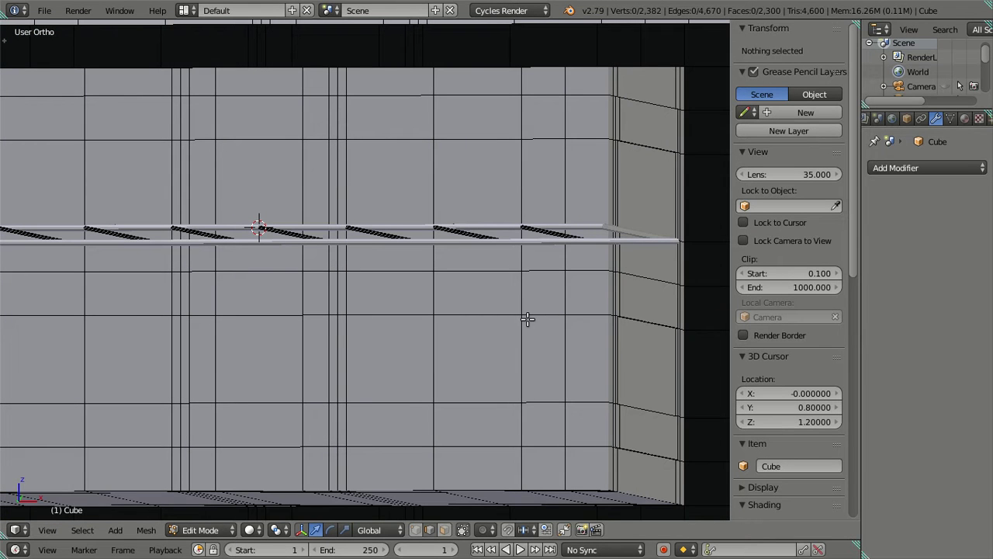
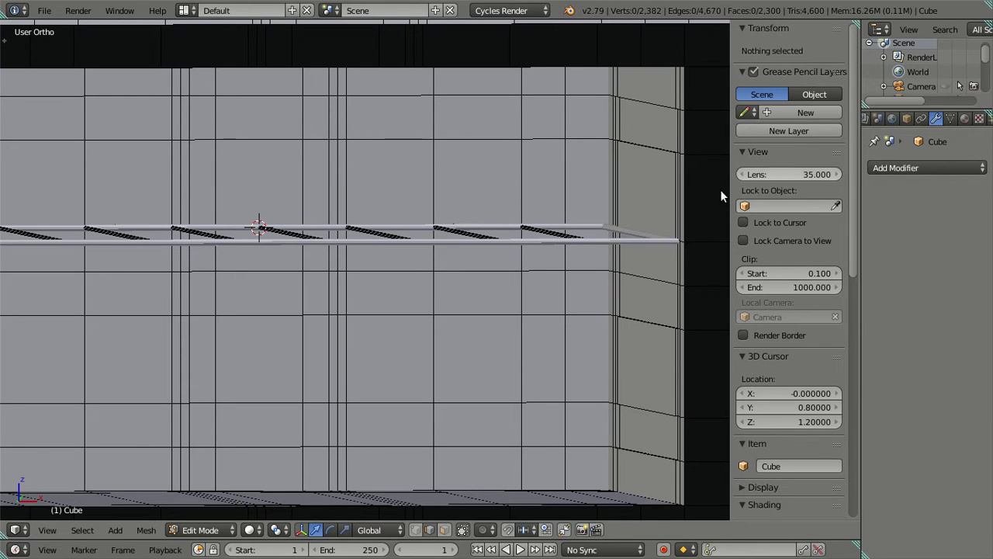
# Select the oven rack and apply its Mirror modifier so both halves become real geometry
pyautogui.press('KP_1')
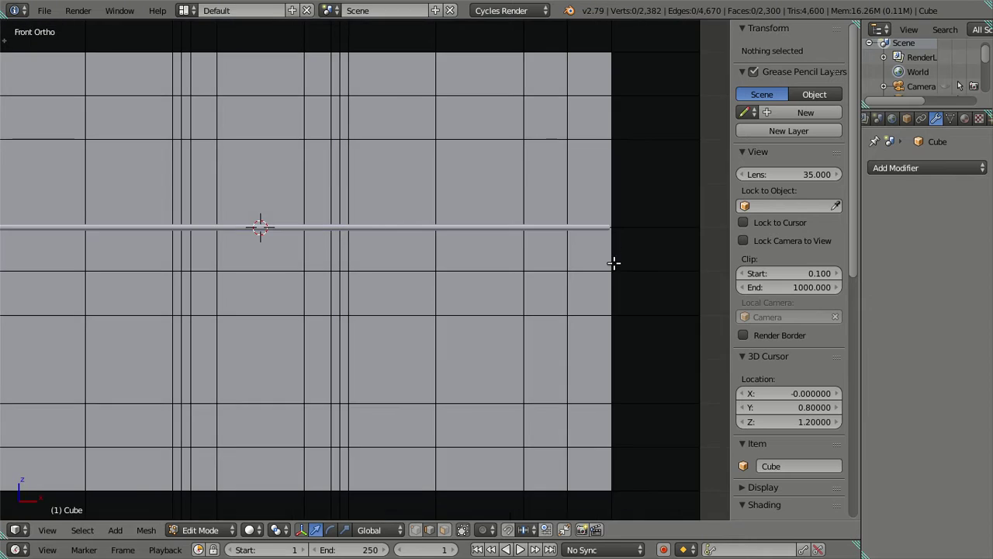
pyautogui.press('z')
pyautogui.press('z')
pyautogui.moveTo(598, 269); pyautogui.dragTo(469, 308, button='middle')
pyautogui.press('Tab')
pyautogui.press('z')
pyautogui.press('a')
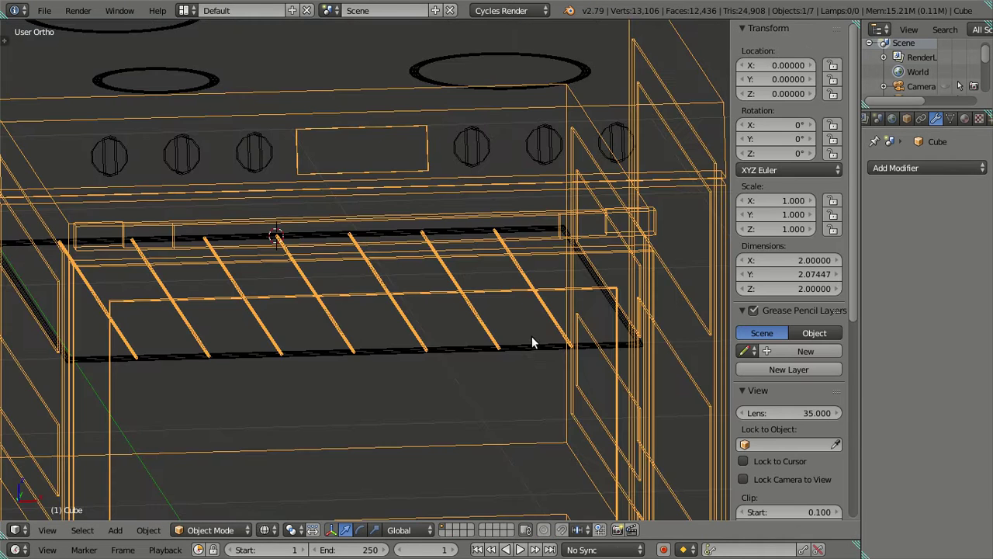
pyautogui.rightClick(532, 349)
pyautogui.press('a')
pyautogui.press('a')
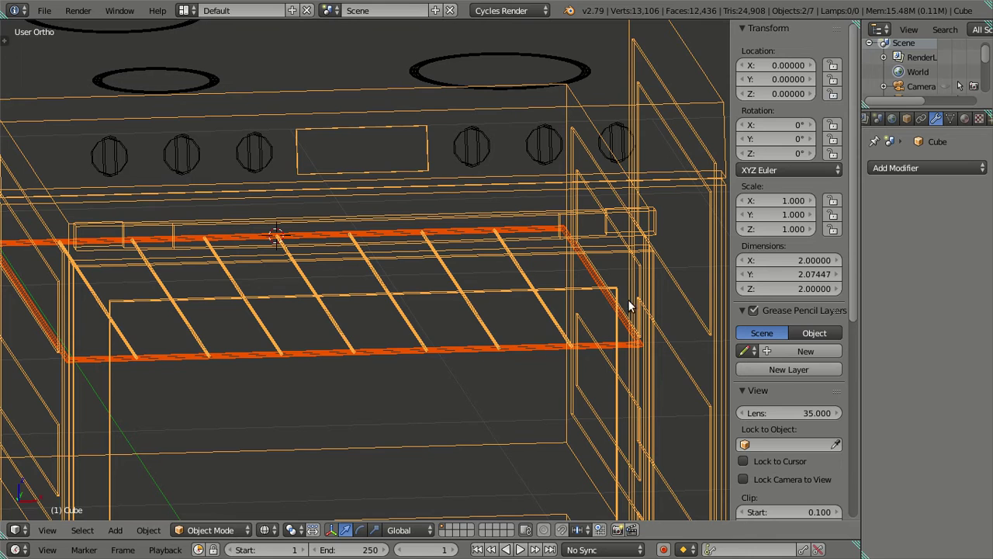
pyautogui.rightClick(543, 349)
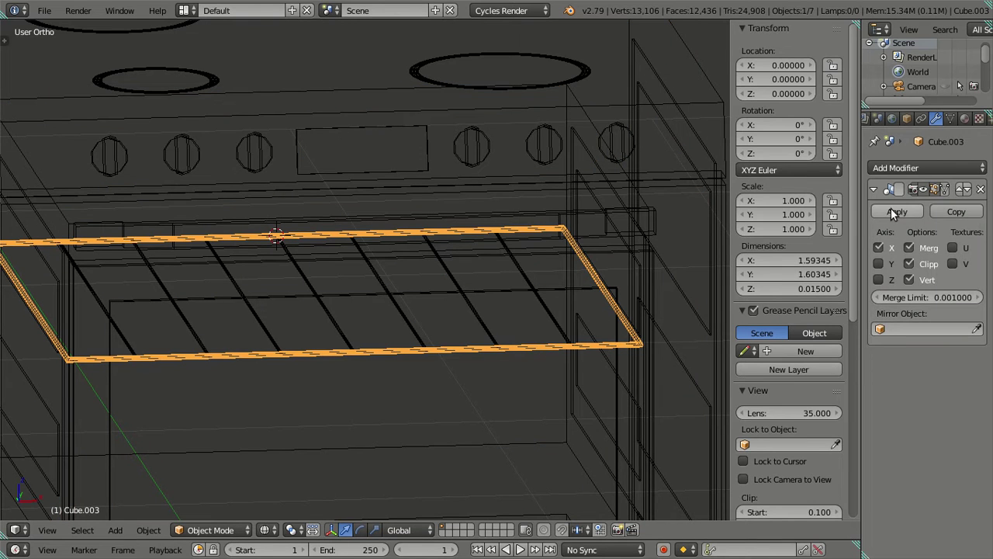
pyautogui.click(897, 211)
# Join the rack into the cabinet Cube with Ctrl+J and edit the combined mesh
pyautogui.press('Tab')
pyautogui.rightClick(565, 374)
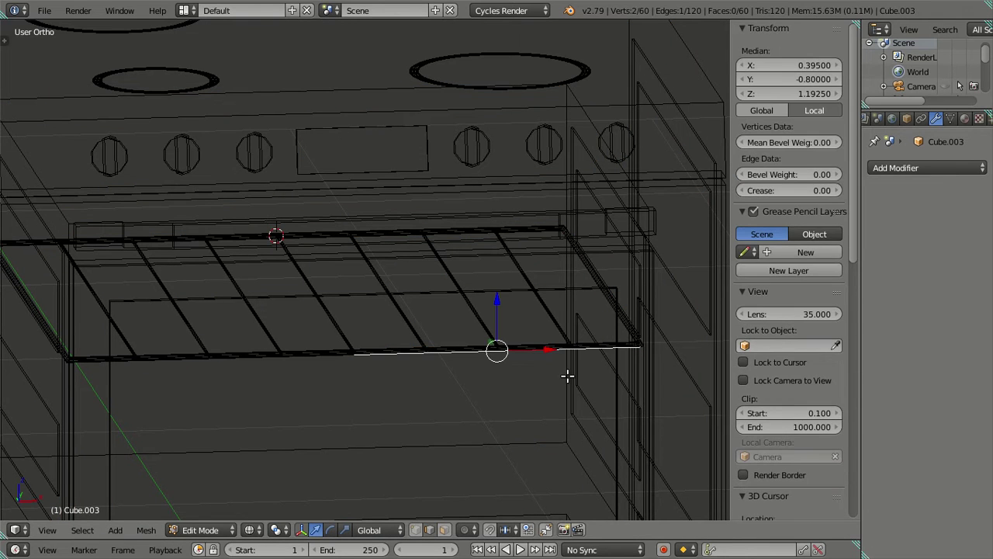
pyautogui.press('Tab')
pyautogui.keyDown('shift'); pyautogui.rightClick(626, 375); pyautogui.keyUp('shift')
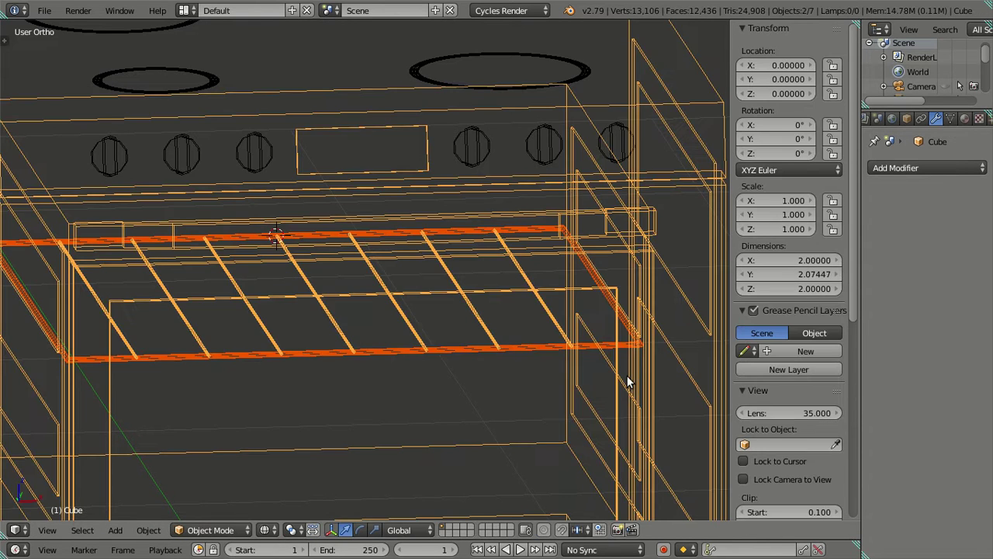
pyautogui.hotkey('ctrl', 'j')
pyautogui.press('Tab')
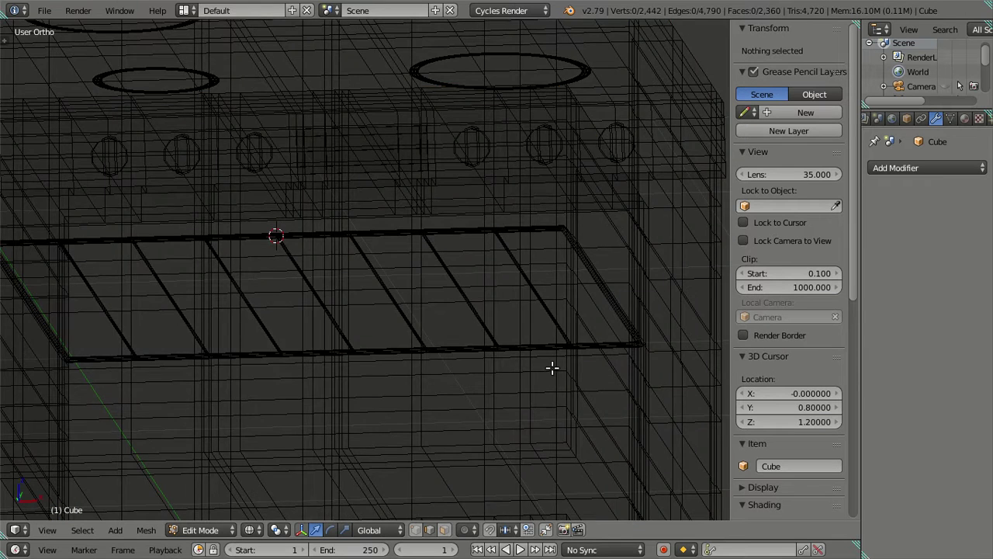
pyautogui.press('z')
pyautogui.moveTo(542, 346)
pyautogui.mouseDown(button='middle')
pyautogui.moveTo(550, 326)
pyautogui.moveTo(532, 350)
pyautogui.mouseUp(button='middle')
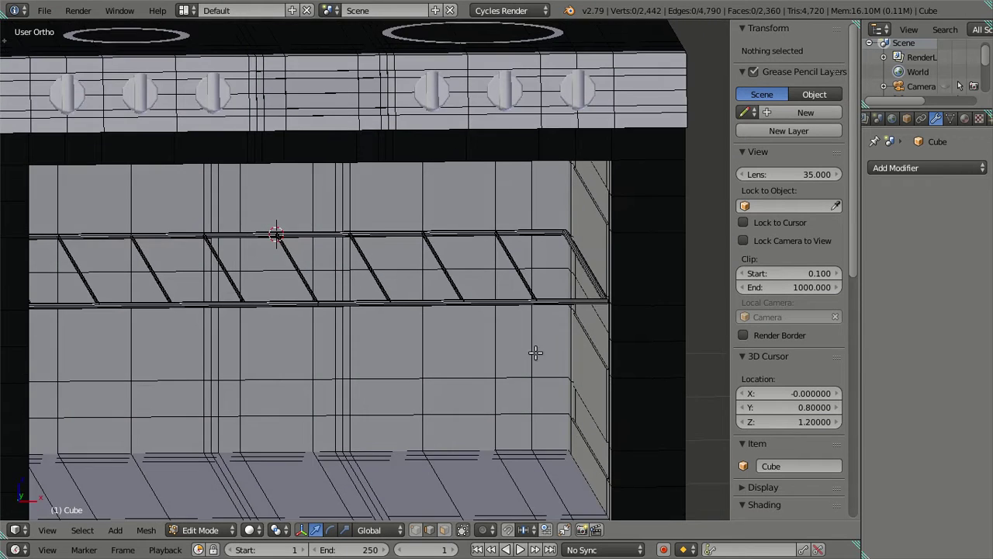
pyautogui.scroll(2, 528, 357)
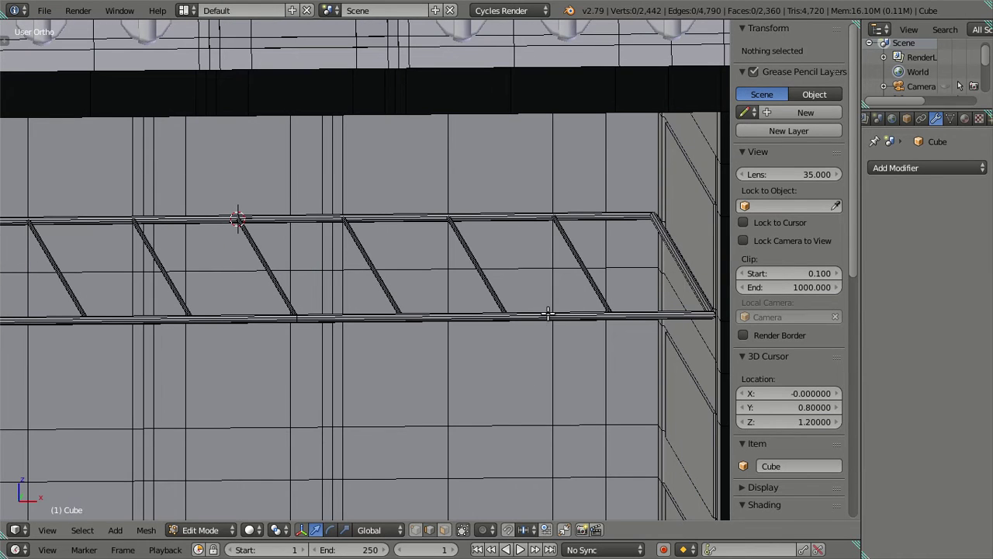
pyautogui.keyDown('shift'); pyautogui.moveTo(665, 350); pyautogui.dragTo(585, 352, button='middle'); pyautogui.keyUp('shift')
pyautogui.press('KP_1')
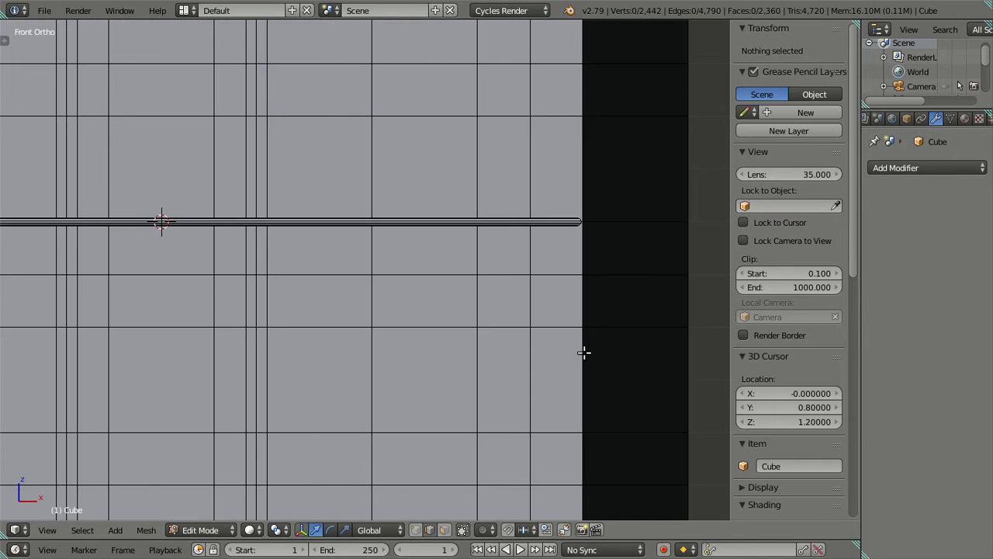
pyautogui.scroll(1, 579, 351)
pyautogui.scroll(1, 552, 300)
pyautogui.scroll(2, 552, 300)
pyautogui.scroll(1, 569, 305)
pyautogui.keyDown('shift'); pyautogui.moveTo(611, 300); pyautogui.dragTo(378, 339, button='middle'); pyautogui.keyUp('shift')
pyautogui.scroll(1, 466, 411)
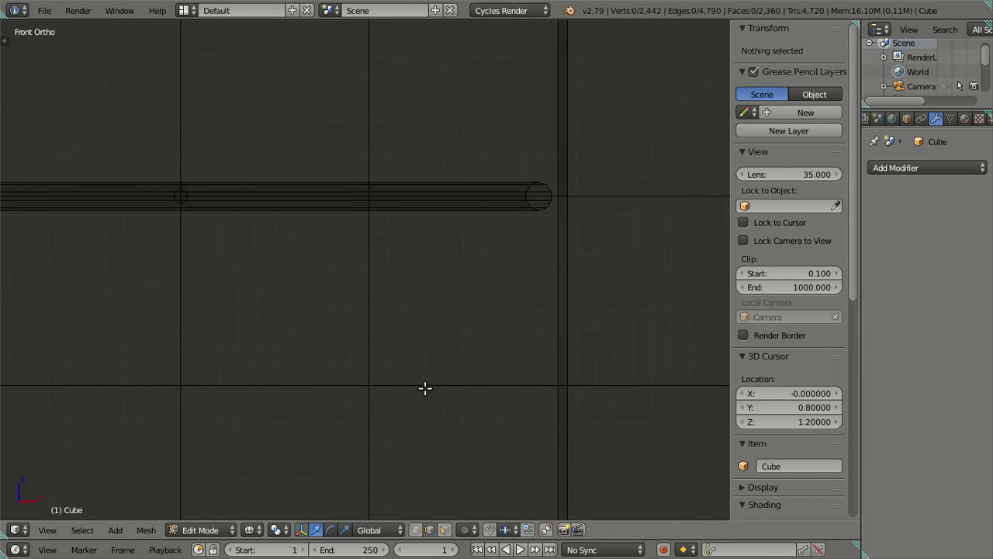
pyautogui.scroll(1, 423, 391)
pyautogui.scroll(1, 438, 399)
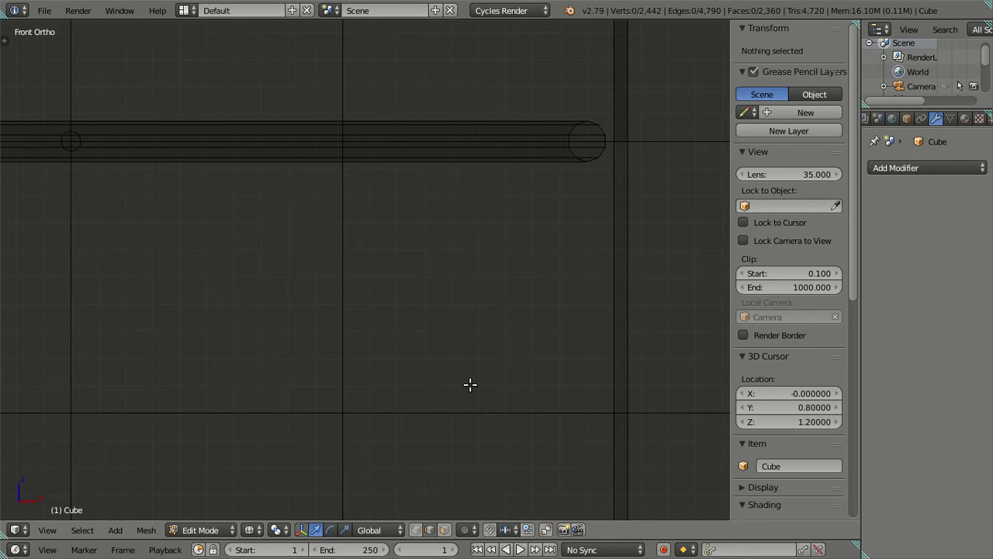
pyautogui.hotkey('ctrl', 'r')
pyautogui.scroll(2, 501, 404)
pyautogui.scroll(2, 500, 403)
pyautogui.press('9')
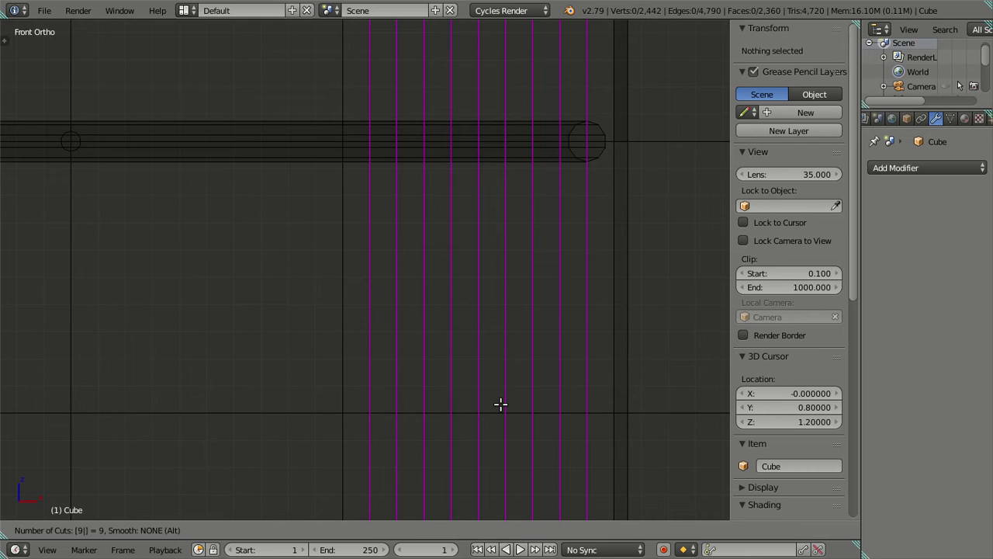
pyautogui.press('Return')
pyautogui.rightClick(501, 403)
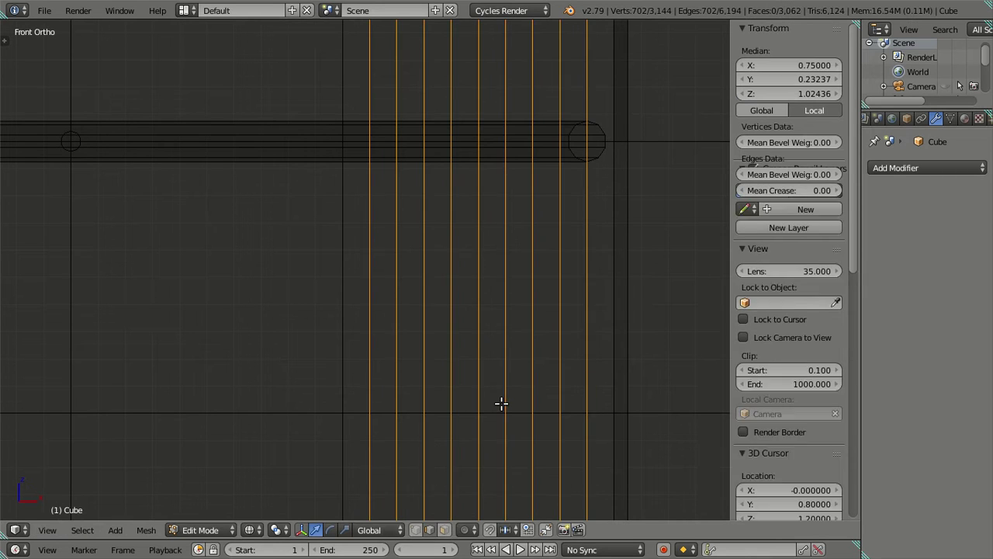
pyautogui.press('x')
pyautogui.click(627, 357)
pyautogui.scroll(-5, 484, 344)
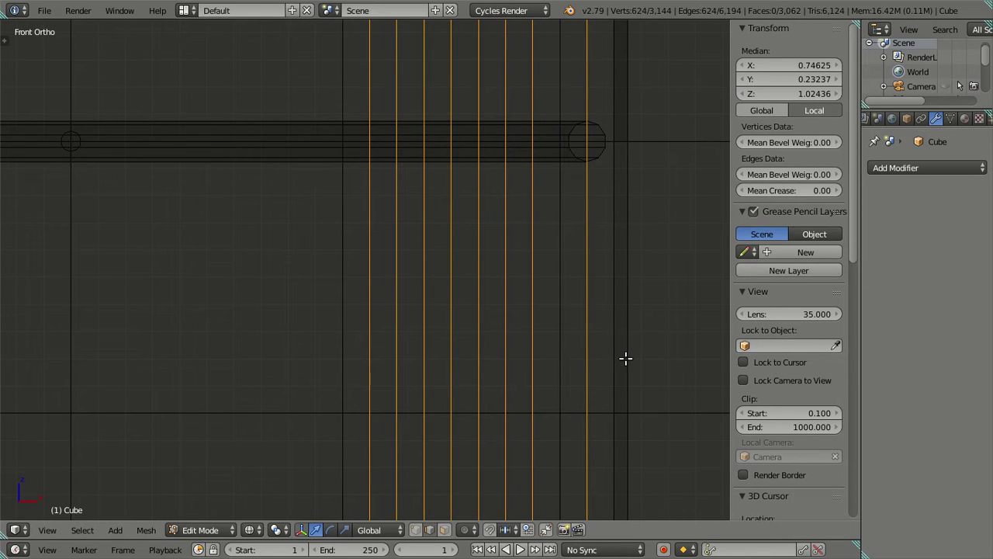
pyautogui.scroll(-2, 484, 344)
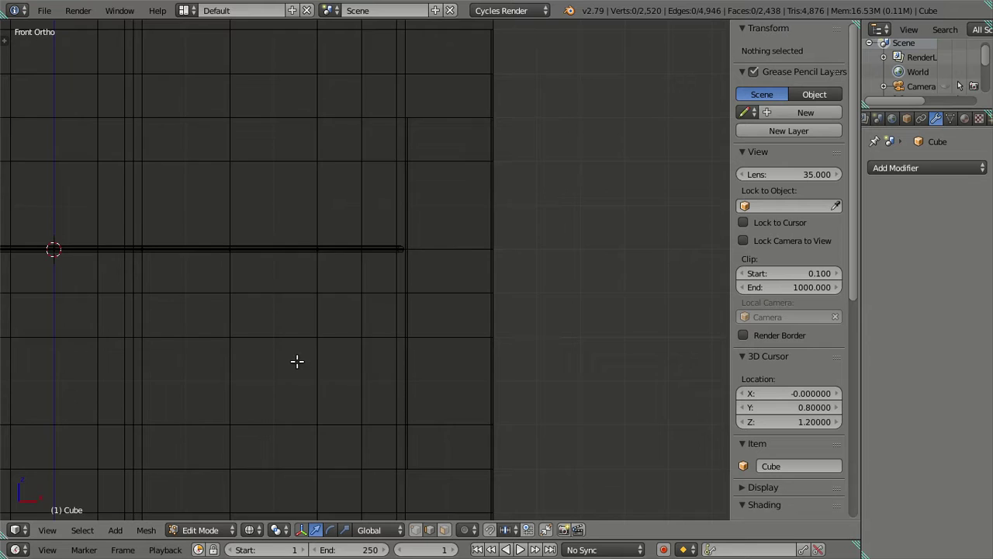
pyautogui.scroll(2, 297, 359)
pyautogui.scroll(-4, 543, 378)
pyautogui.scroll(2, 264, 359)
pyautogui.scroll(2, 487, 350)
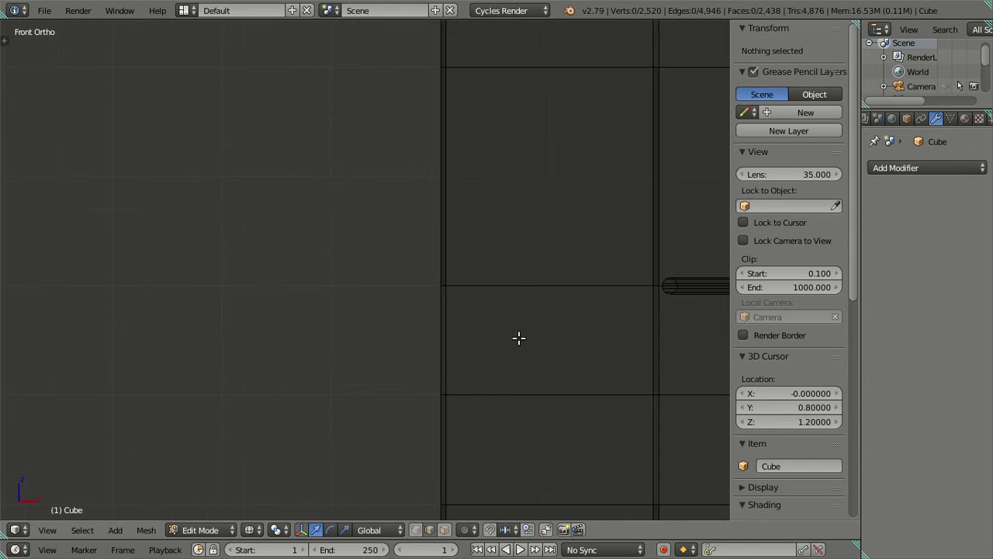
pyautogui.scroll(2, 240, 297)
pyautogui.scroll(1, 358, 385)
pyautogui.hotkey('ctrl', 'r')
pyautogui.scroll(8, 357, 429)
pyautogui.click(356, 423)
pyautogui.rightClick(323, 389)
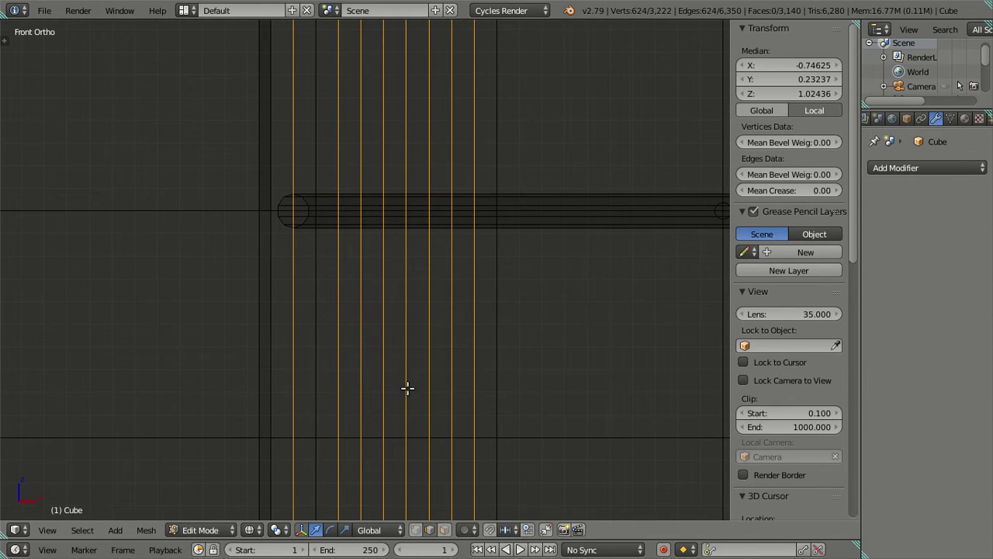
pyautogui.press('x')
pyautogui.click(476, 386)
pyautogui.scroll(-2, 476, 383)
pyautogui.scroll(-2, 621, 326)
pyautogui.scroll(-1, 319, 342)
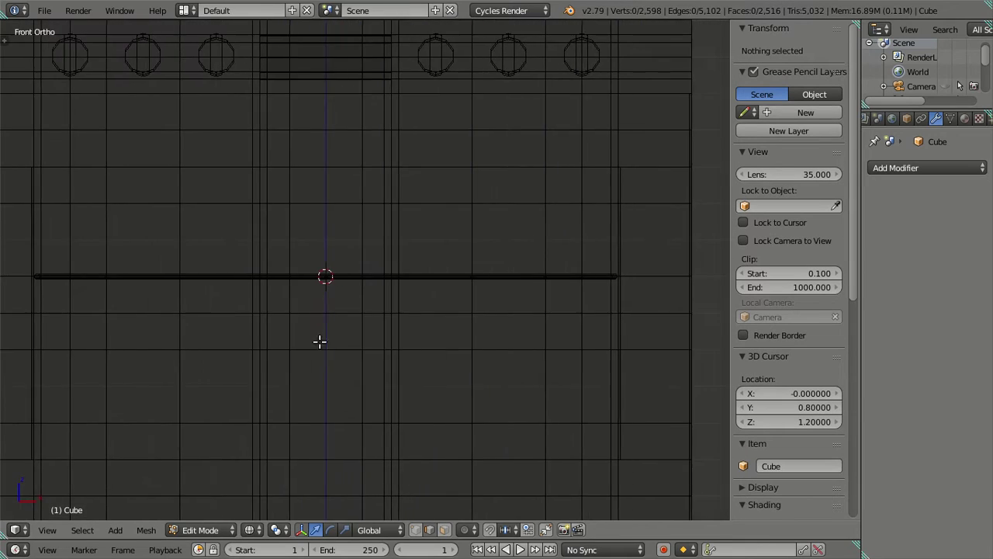
pyautogui.scroll(2, 574, 357)
pyautogui.scroll(1, 559, 361)
pyautogui.scroll(1, 451, 349)
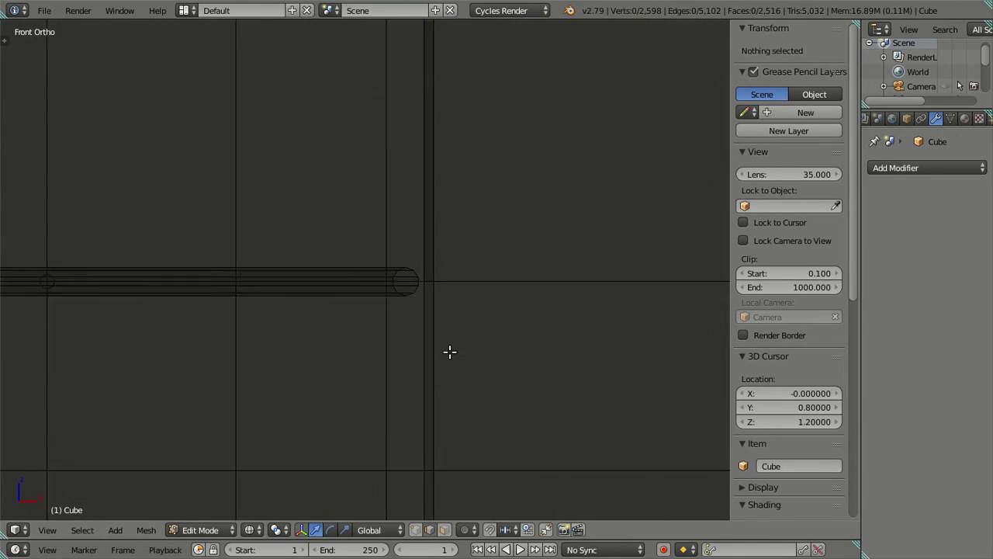
pyautogui.scroll(-3, 364, 330)
pyautogui.moveTo(373, 336)
pyautogui.mouseDown(button='middle')
pyautogui.moveTo(323, 357)
pyautogui.moveTo(616, 361)
pyautogui.moveTo(490, 357)
pyautogui.moveTo(488, 365)
pyautogui.moveTo(408, 367)
pyautogui.mouseUp(button='middle')
pyautogui.scroll(-3, 497, 363)
pyautogui.scroll(3, 435, 369)
# Zoom in on the rack rod's end from the right side and try a 9-cut loop cut, cancelling it
pyautogui.press('KP_3')
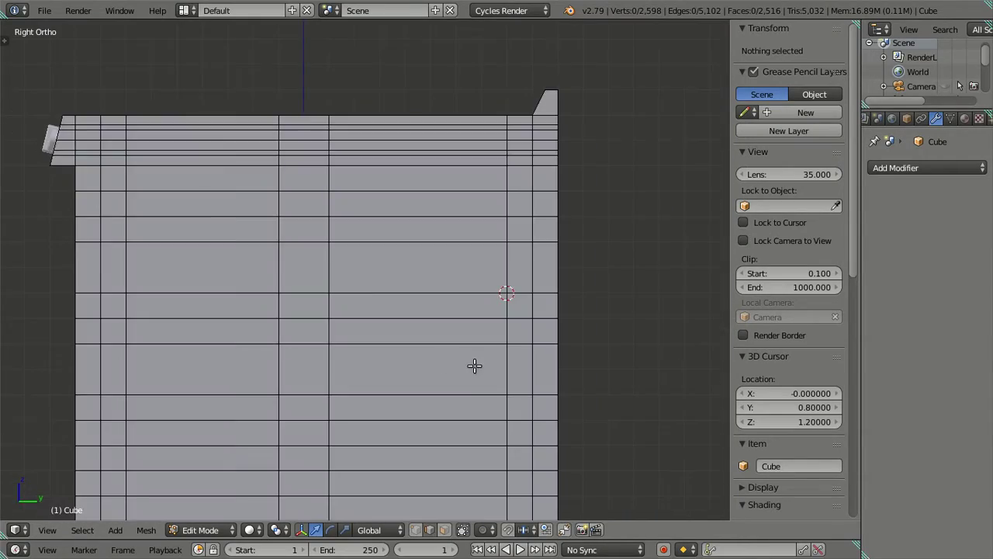
pyautogui.scroll(5, 473, 366)
pyautogui.moveTo(517, 349)
pyautogui.keyDown('shift'); pyautogui.mouseDown(button='middle')
pyautogui.moveTo(417, 277)
pyautogui.moveTo(458, 278)
pyautogui.mouseUp(button='middle'); pyautogui.keyUp('shift')
pyautogui.scroll(2, 424, 344)
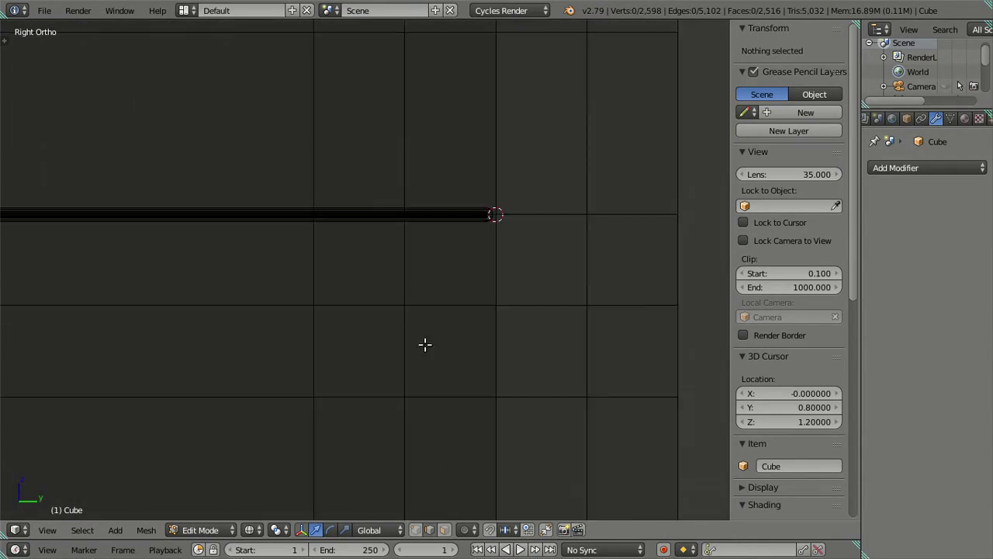
pyautogui.scroll(2, 442, 337)
pyautogui.keyDown('shift'); pyautogui.moveTo(442, 337); pyautogui.dragTo(392, 319, button='middle'); pyautogui.keyUp('shift')
pyautogui.scroll(2, 408, 378)
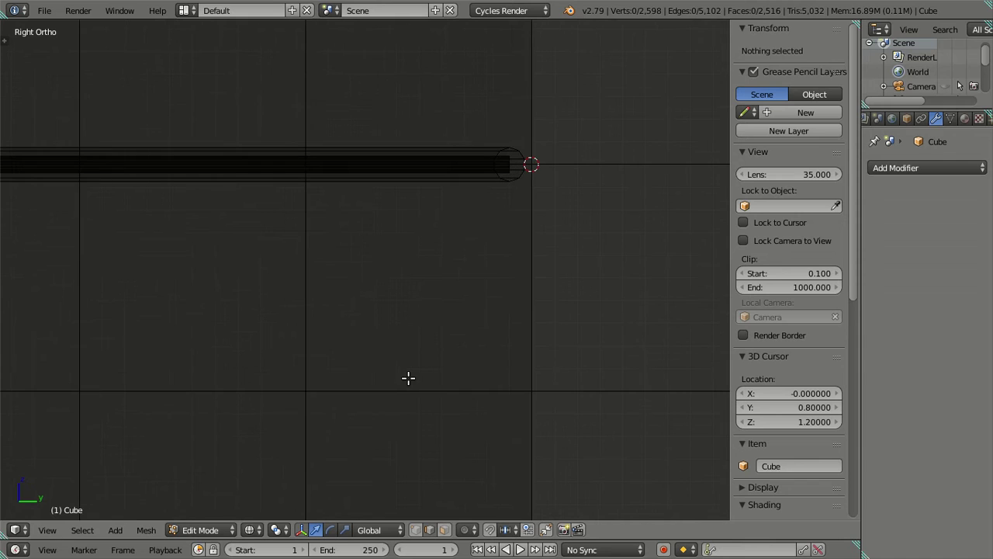
pyautogui.hotkey('ctrl', 'r')
pyautogui.write('9')
pyautogui.press('Escape')
pyautogui.hotkey('ctrl', 'r')
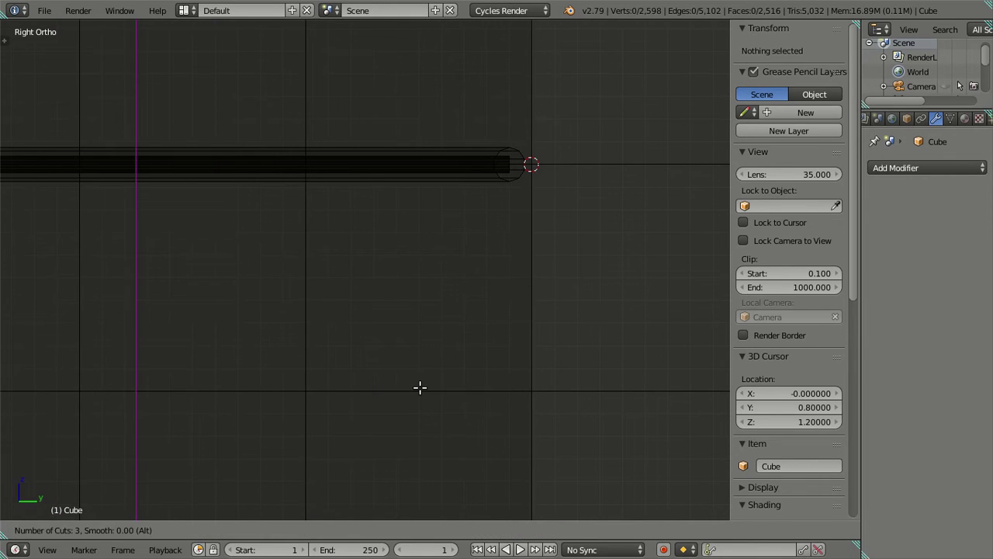
pyautogui.press('Escape')
# Select an edge at the rod's end, attempt another loop cut, then cancel and clear the selection
pyautogui.scroll(1, 425, 386)
pyautogui.keyDown('shift'); pyautogui.scroll(2, 423, 362); pyautogui.keyUp('shift')
pyautogui.keyDown('shift'); pyautogui.scroll(2, 417, 342); pyautogui.keyUp('shift')
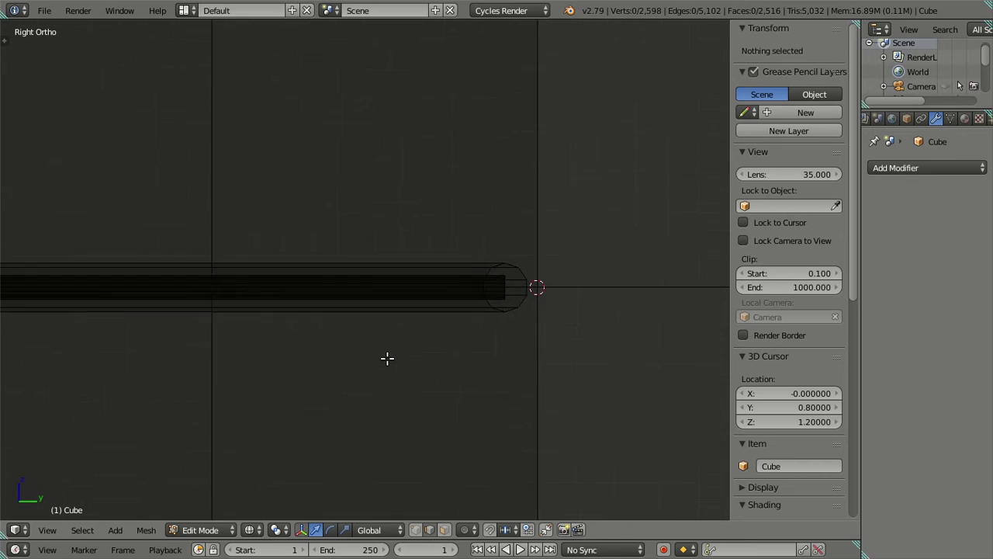
pyautogui.scroll(1, 386, 357)
pyautogui.scroll(-3, 466, 388)
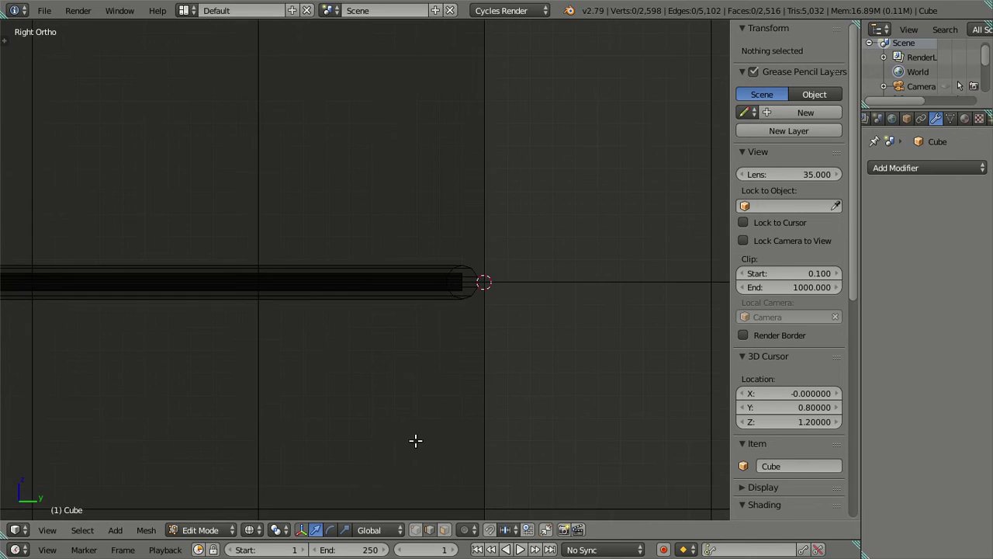
pyautogui.keyDown('shift'); pyautogui.scroll(-3, 407, 396); pyautogui.keyUp('shift')
pyautogui.scroll(2, 400, 355)
pyautogui.rightClick(402, 366)
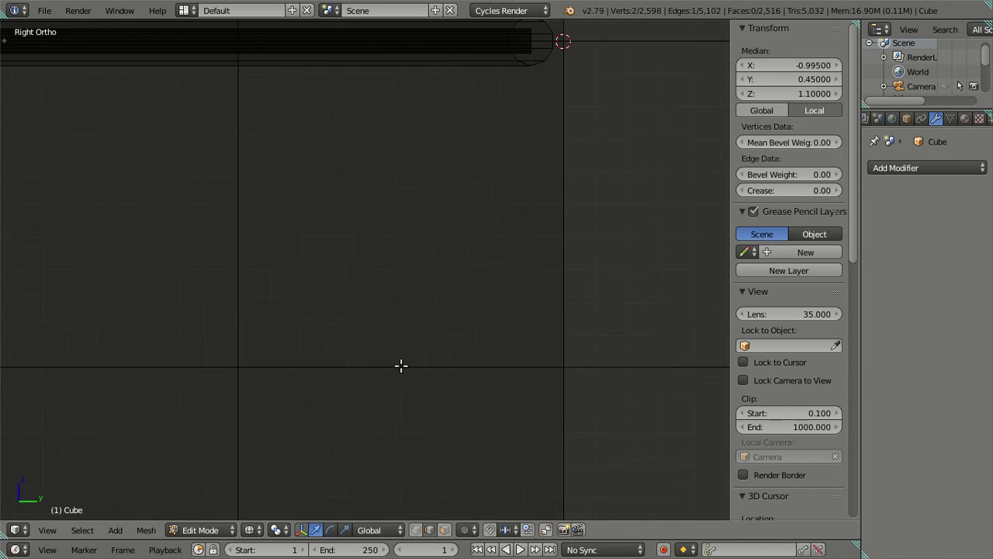
pyautogui.rightClick(400, 367)
pyautogui.rightClick(400, 367)
pyautogui.hotkey('ctrl', 'r')
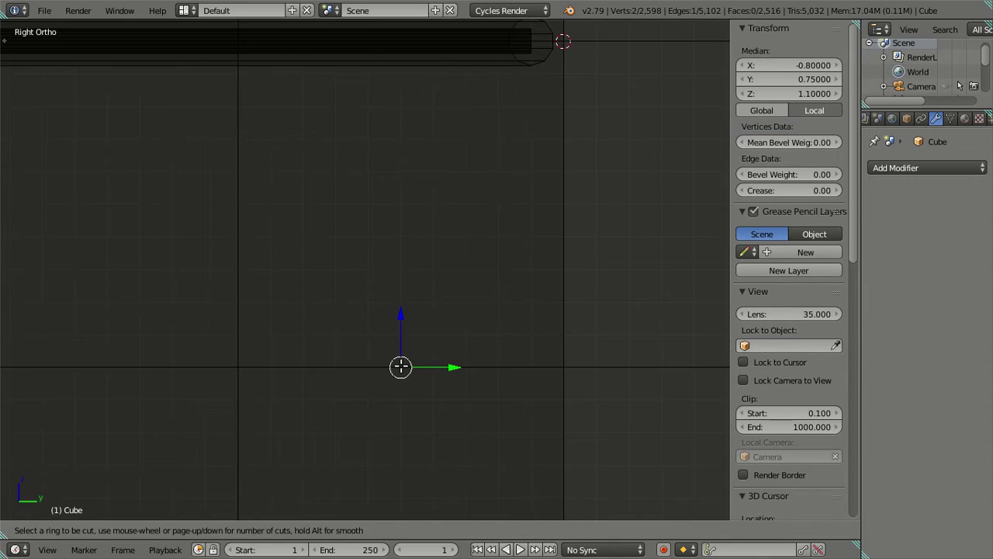
pyautogui.press('Escape')
pyautogui.scroll(-1, 400, 366)
pyautogui.scroll(-6, 402, 366)
pyautogui.press('a')
# In solid shading, add 30 loop cuts across the cabinet side
pyautogui.moveTo(377, 354)
pyautogui.mouseDown(button='middle')
pyautogui.moveTo(439, 368)
pyautogui.moveTo(362, 362)
pyautogui.mouseUp(button='middle')
pyautogui.press('z')
pyautogui.scroll(-2, 225, 322)
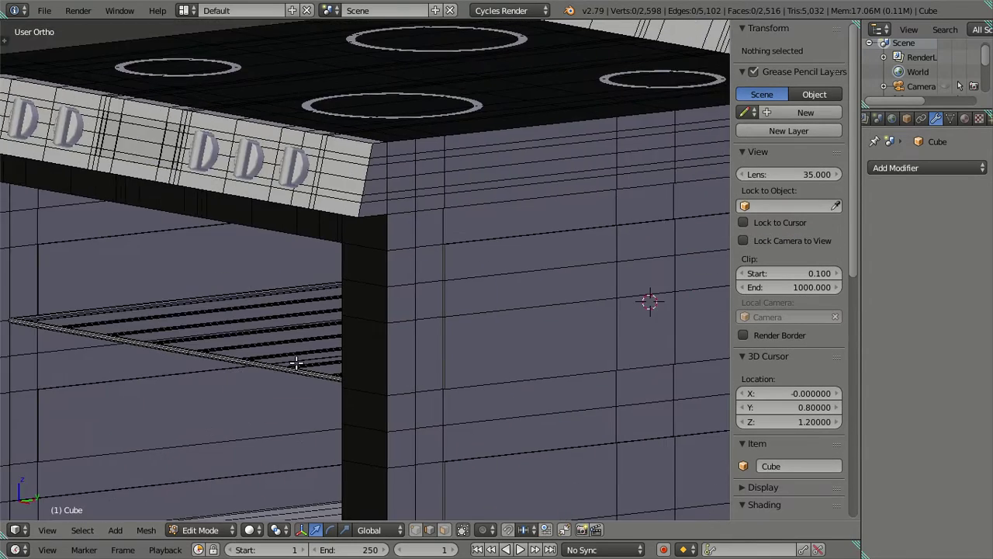
pyautogui.moveTo(295, 362); pyautogui.dragTo(348, 388, button='middle')
pyautogui.scroll(2, 443, 198)
pyautogui.scroll(2, 416, 295)
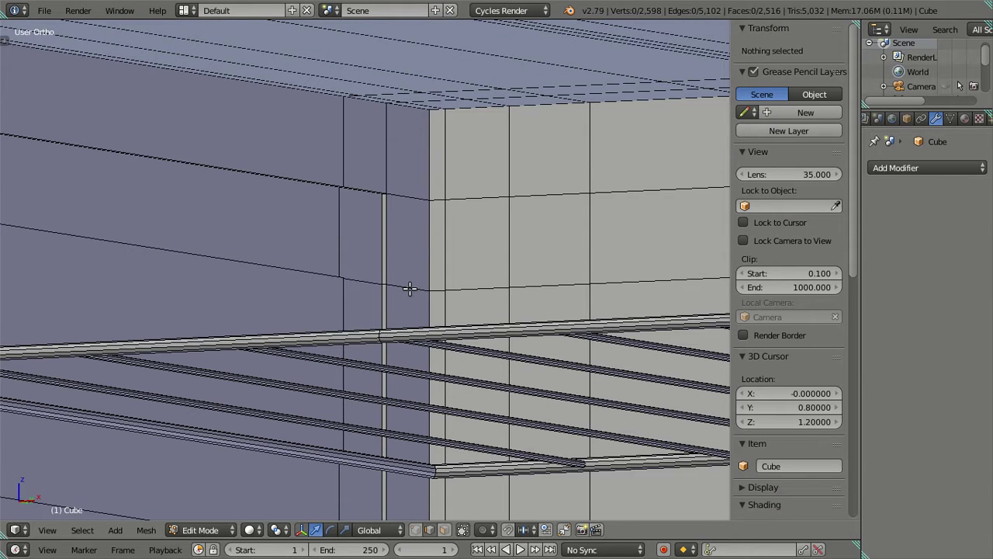
pyautogui.hotkey('ctrl', 'r')
pyautogui.write('30')
pyautogui.click(410, 289)
# Dissolve the 30 new cabinet edge loops in the right-side wireframe view
pyautogui.press('KP_3')
pyautogui.press('z')
pyautogui.scroll(2, 504, 291)
pyautogui.moveTo(504, 291)
pyautogui.keyDown('shift'); pyautogui.mouseDown(button='middle')
pyautogui.moveTo(475, 217)
pyautogui.moveTo(321, 310)
pyautogui.mouseUp(button='middle'); pyautogui.keyUp('shift')
pyautogui.scroll(3, 475, 217)
pyautogui.scroll(2, 428, 295)
pyautogui.keyDown('shift'); pyautogui.moveTo(428, 294); pyautogui.dragTo(399, 349, button='middle'); pyautogui.keyUp('shift')
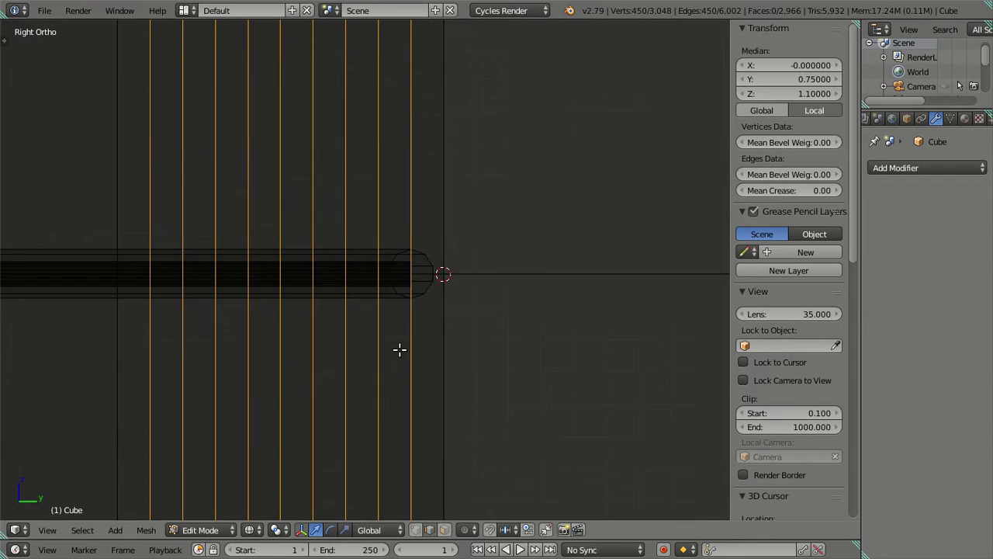
pyautogui.scroll(3, 398, 350)
pyautogui.press('x')
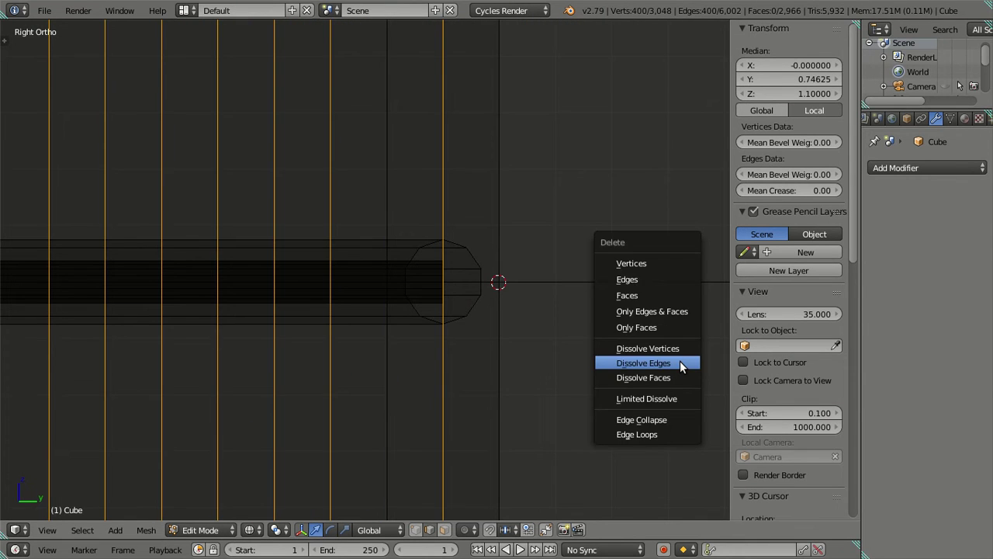
pyautogui.click(685, 361)
# Add a multi-edge loop cut across the stove's side panel, left unslid
pyautogui.scroll(-8, 505, 327)
pyautogui.scroll(-2, 505, 327)
pyautogui.keyDown('shift'); pyautogui.moveTo(257, 287); pyautogui.dragTo(559, 290, button='middle'); pyautogui.keyUp('shift')
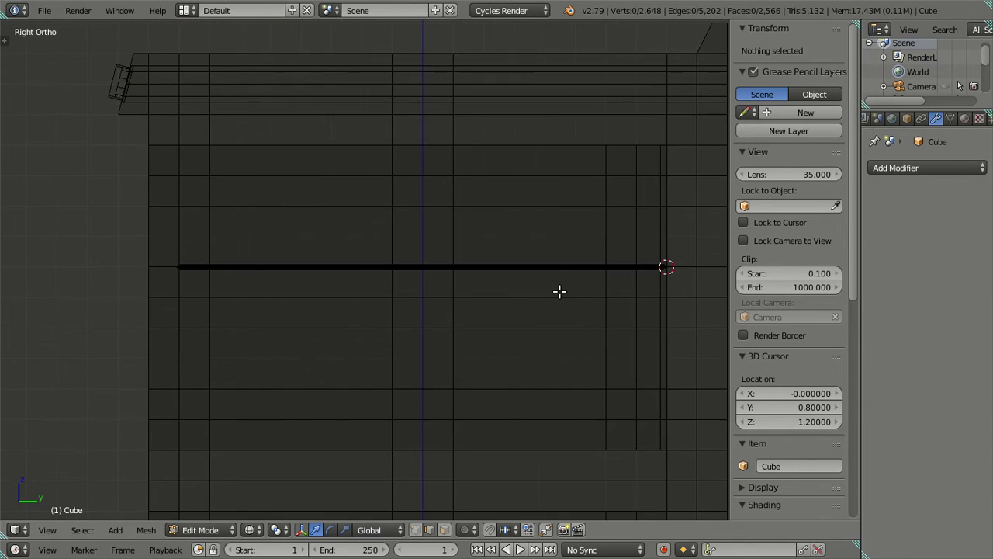
pyautogui.scroll(2, 445, 297)
pyautogui.scroll(2, 416, 305)
pyautogui.moveTo(416, 304); pyautogui.dragTo(435, 313, button='middle')
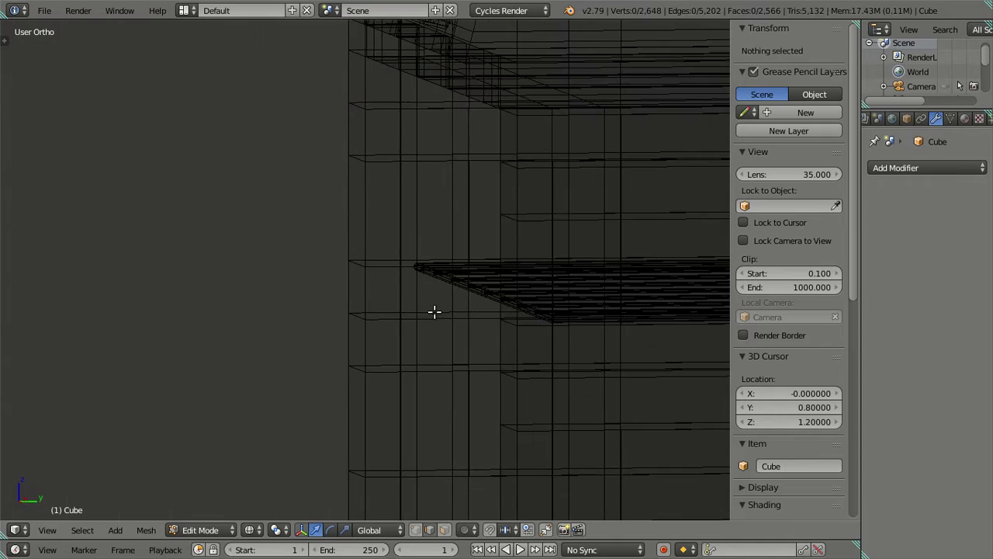
pyautogui.moveTo(427, 251); pyautogui.dragTo(435, 282, button='middle')
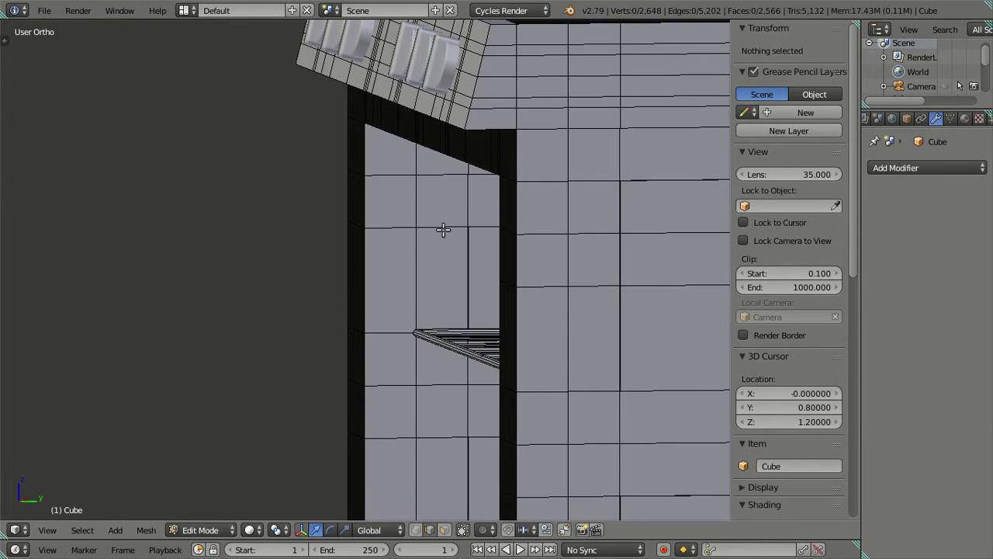
pyautogui.hotkey('ctrl', 'r')
pyautogui.scroll(9, 443, 229)
pyautogui.click(443, 229)
pyautogui.rightClick(443, 229)
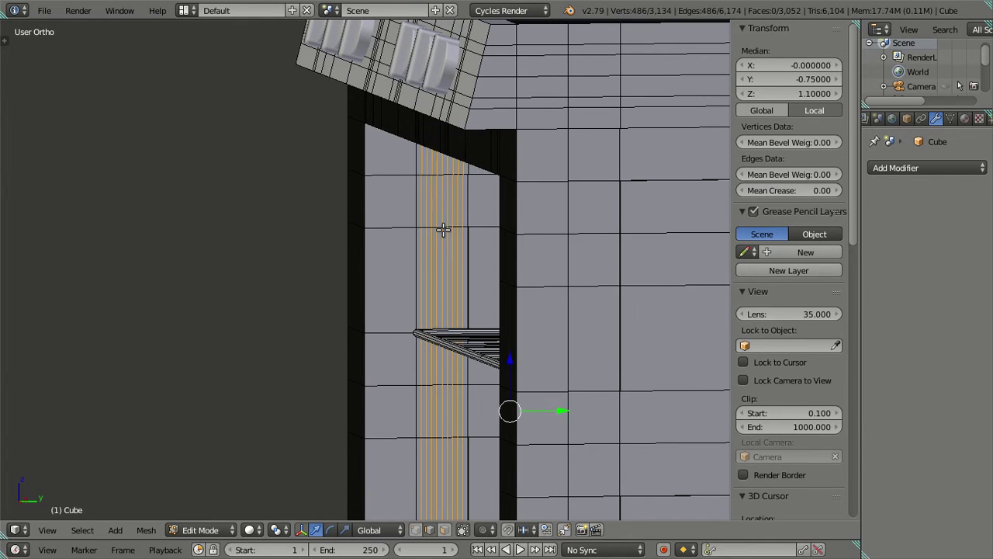
# Try dissolving the new side-panel edges except the outermost, then undo it
pyautogui.press('KP_3')
pyautogui.scroll(2, 489, 326)
pyautogui.scroll(2, 525, 393)
pyautogui.scroll(1, 448, 281)
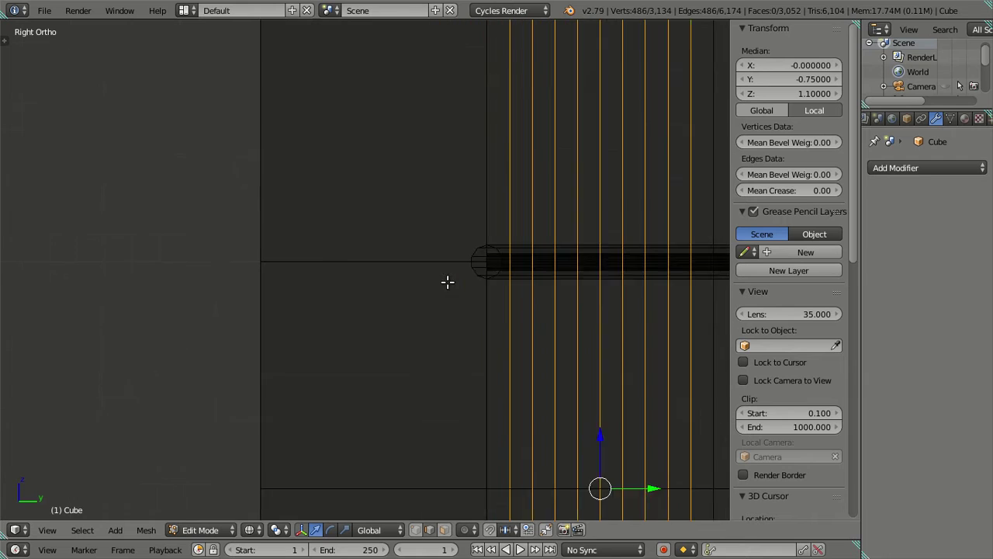
pyautogui.scroll(1, 466, 289)
pyautogui.keyDown('shift'); pyautogui.rightClick(560, 309); pyautogui.keyUp('shift')
pyautogui.press('x')
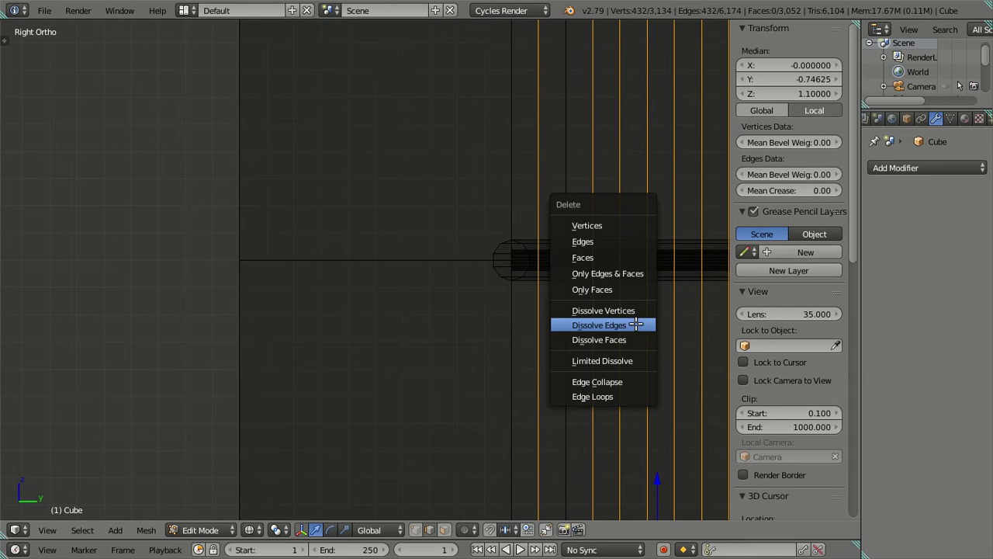
pyautogui.click(636, 324)
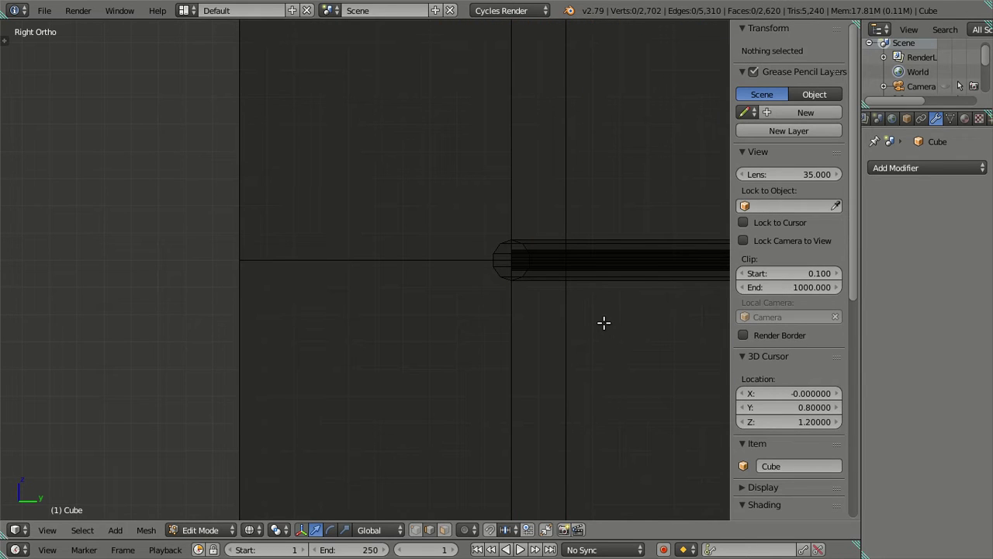
pyautogui.hotkey('ctrl', 'z')
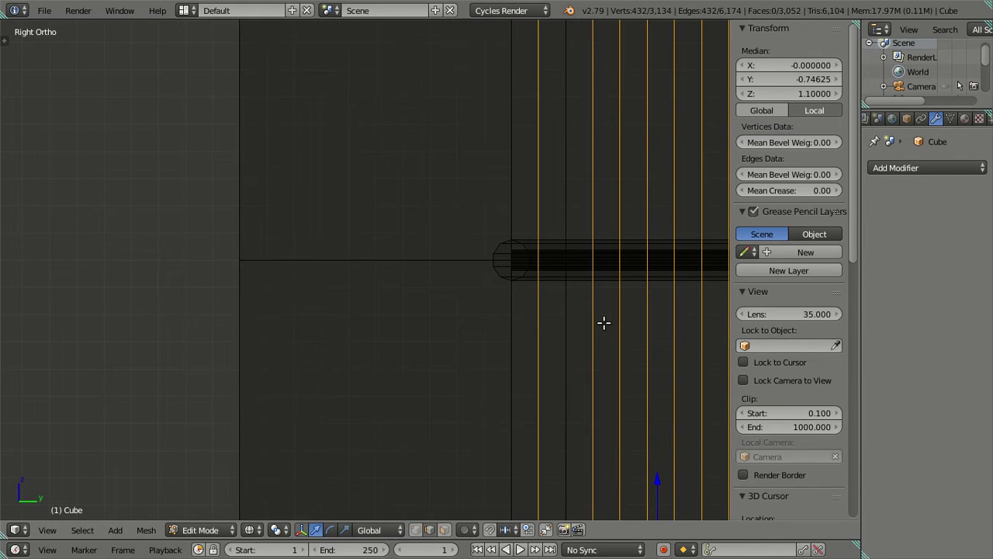
# Dissolve the new side-panel edges while keeping one edge out of the selection
pyautogui.keyDown('shift'); pyautogui.moveTo(598, 324); pyautogui.dragTo(535, 304, button='middle'); pyautogui.keyUp('shift')
pyautogui.keyDown('shift'); pyautogui.rightClick(554, 310); pyautogui.keyUp('shift')
pyautogui.scroll(3, 554, 310)
pyautogui.keyDown('shift'); pyautogui.rightClick(540, 308); pyautogui.keyUp('shift')
pyautogui.press('x')
pyautogui.click(541, 310)
pyautogui.scroll(-2, 510, 318)
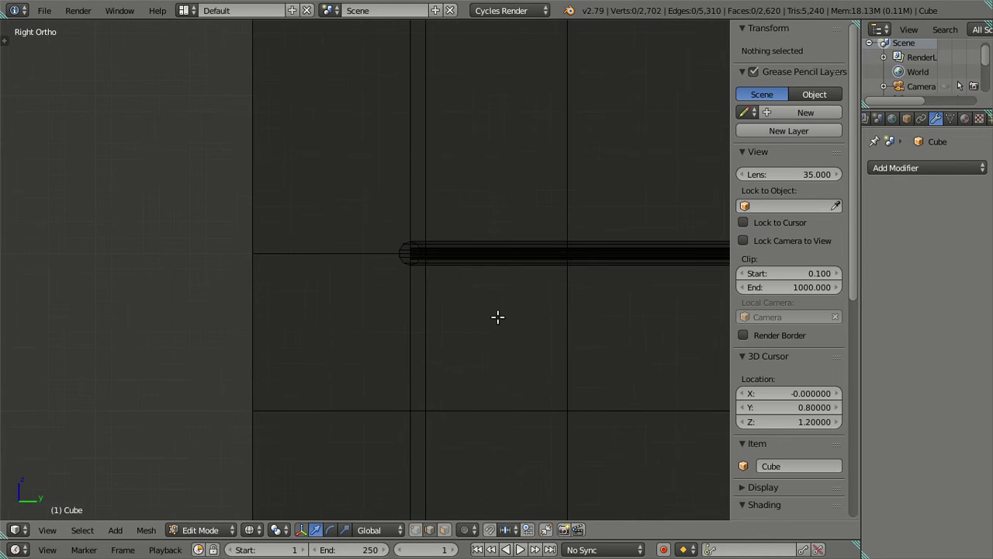
pyautogui.moveTo(503, 313)
pyautogui.keyDown('shift'); pyautogui.mouseDown(button='middle')
pyautogui.moveTo(220, 337)
pyautogui.moveTo(73, 317)
pyautogui.mouseUp(button='middle'); pyautogui.keyUp('shift')
pyautogui.scroll(-2, 232, 326)
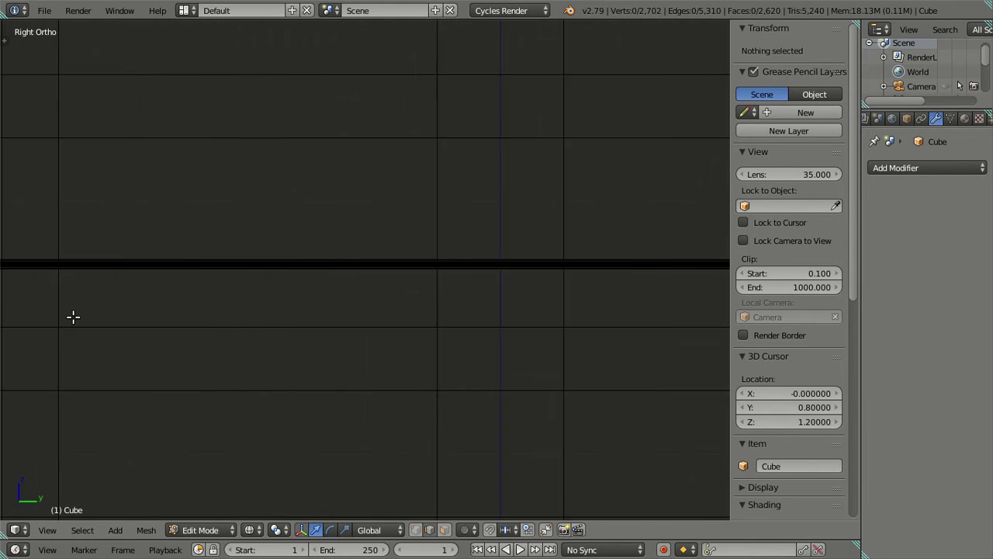
pyautogui.scroll(-3, 520, 307)
pyautogui.keyDown('shift'); pyautogui.moveTo(541, 303); pyautogui.dragTo(357, 303, button='middle'); pyautogui.keyUp('shift')
pyautogui.scroll(2, 380, 308)
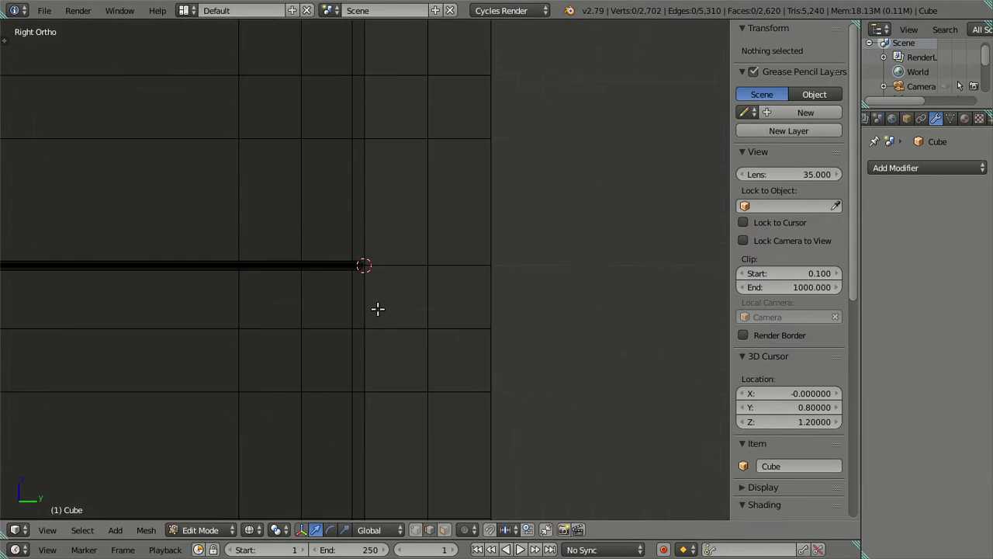
pyautogui.scroll(2, 378, 309)
pyautogui.scroll(-3, 378, 309)
pyautogui.scroll(-2, 377, 302)
# Add an unslid loop cut on the oven rack's front bar
pyautogui.moveTo(377, 302)
pyautogui.mouseDown(button='middle')
pyautogui.moveTo(337, 313)
pyautogui.moveTo(428, 316)
pyautogui.moveTo(412, 365)
pyautogui.mouseUp(button='middle')
pyautogui.scroll(3, 412, 365)
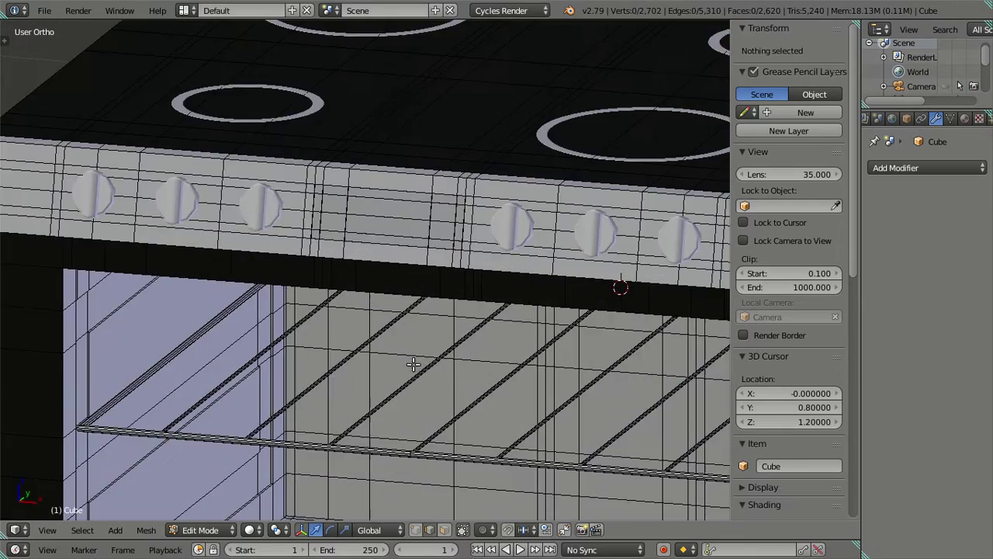
pyautogui.scroll(-1, 399, 372)
pyautogui.moveTo(381, 394)
pyautogui.mouseDown(button='middle')
pyautogui.moveTo(479, 399)
pyautogui.moveTo(317, 332)
pyautogui.mouseUp(button='middle')
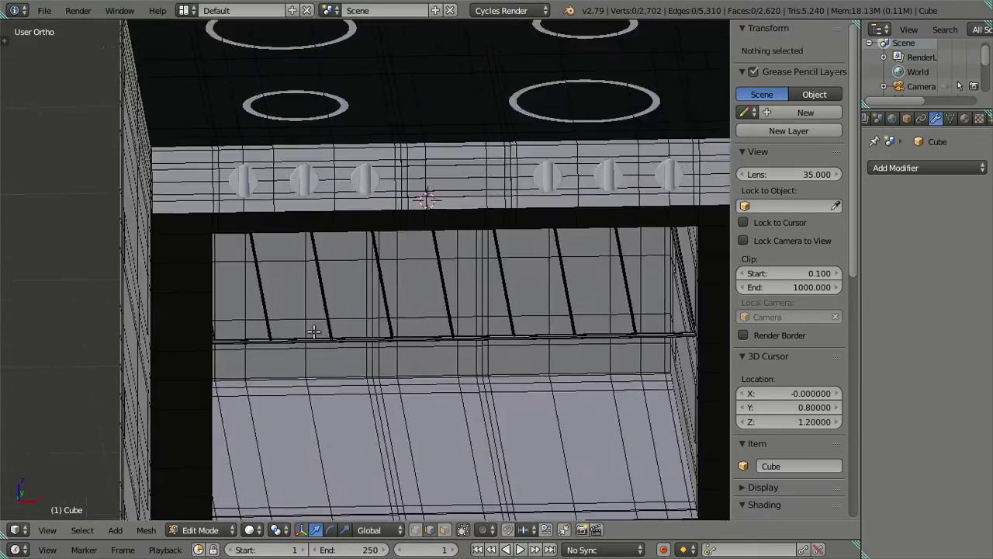
pyautogui.scroll(2, 394, 362)
pyautogui.scroll(2, 437, 298)
pyautogui.scroll(3, 437, 298)
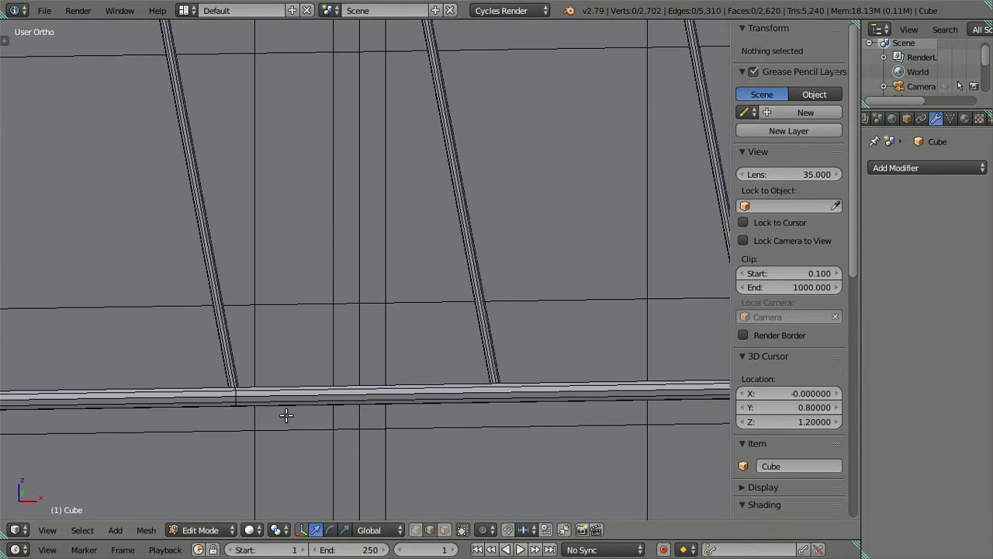
pyautogui.moveTo(281, 396)
pyautogui.keyDown('shift'); pyautogui.mouseDown(button='middle')
pyautogui.moveTo(401, 350)
pyautogui.moveTo(412, 359)
pyautogui.mouseUp(button='middle'); pyautogui.keyUp('shift')
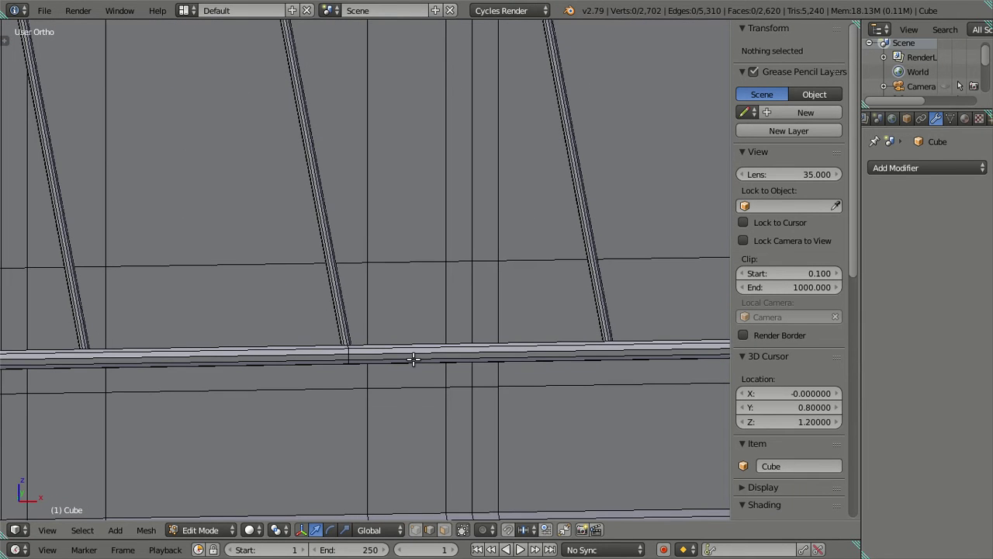
pyautogui.hotkey('ctrl', 'r')
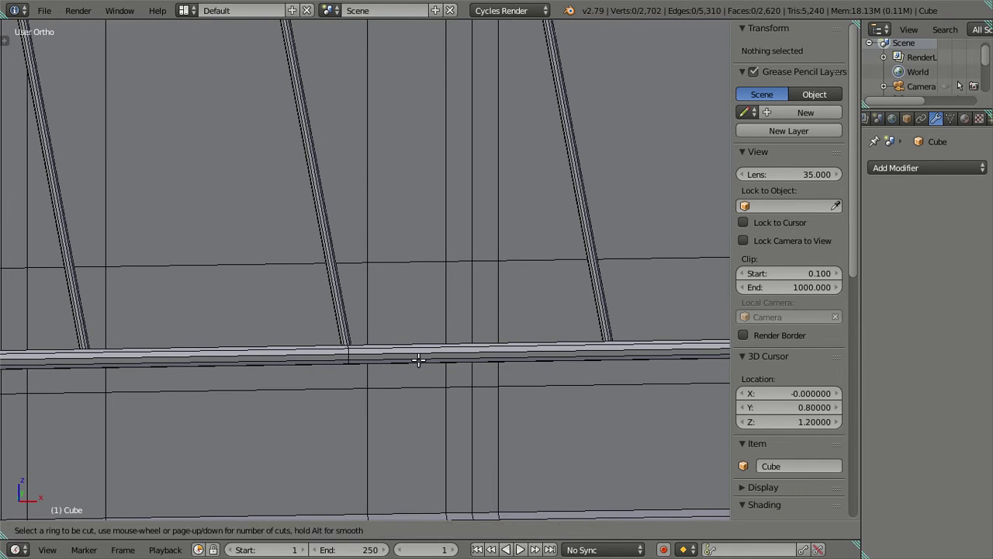
pyautogui.click(417, 358)
pyautogui.rightClick(391, 349)
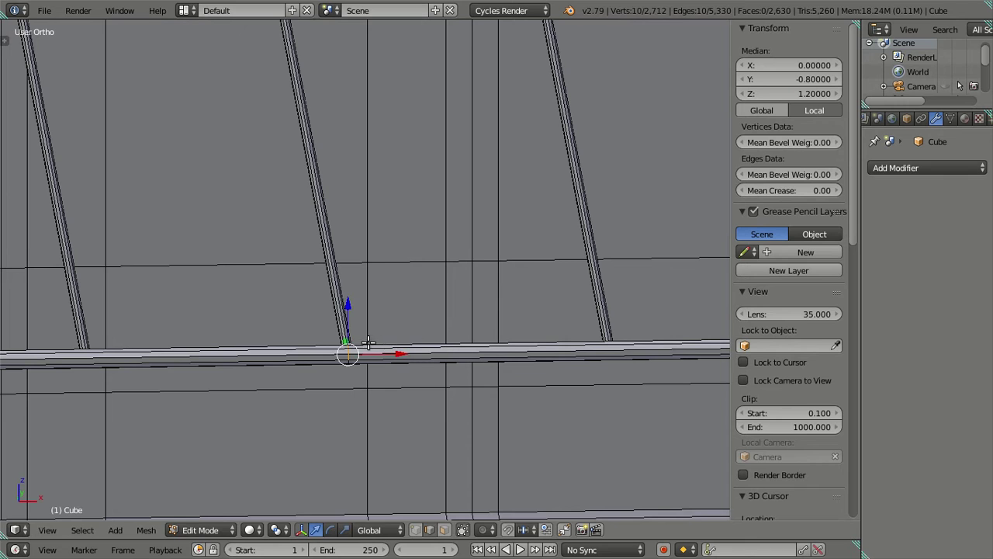
# Move the front-bar loop along X to 0.78, matching the rack's right-end edge
pyautogui.scroll(-2, 391, 349)
pyautogui.press('g')
pyautogui.press('x')
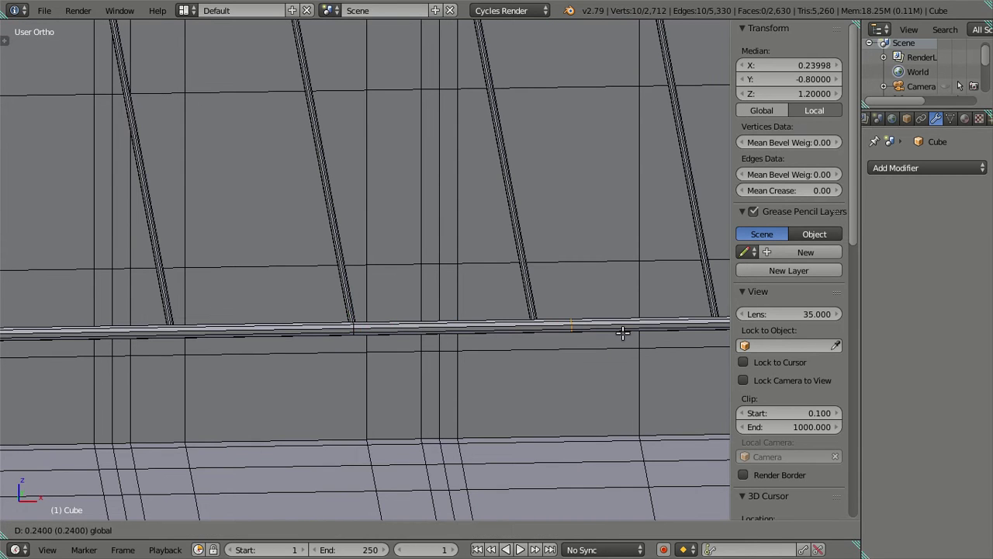
pyautogui.click(623, 332)
pyautogui.scroll(-3, 594, 326)
pyautogui.scroll(-1, 605, 293)
pyautogui.scroll(2, 434, 342)
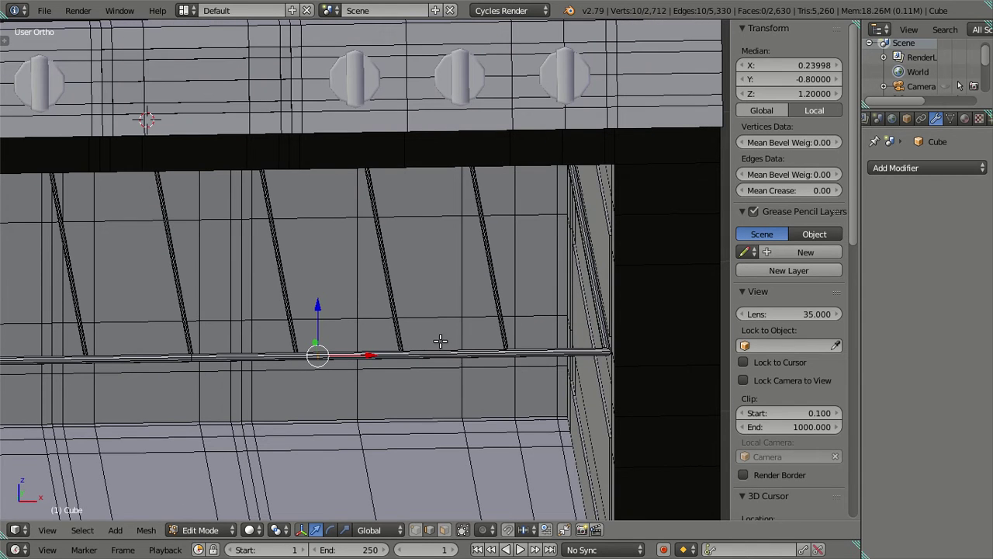
pyautogui.moveTo(557, 286); pyautogui.dragTo(564, 264, button='middle')
pyautogui.rightClick(556, 266)
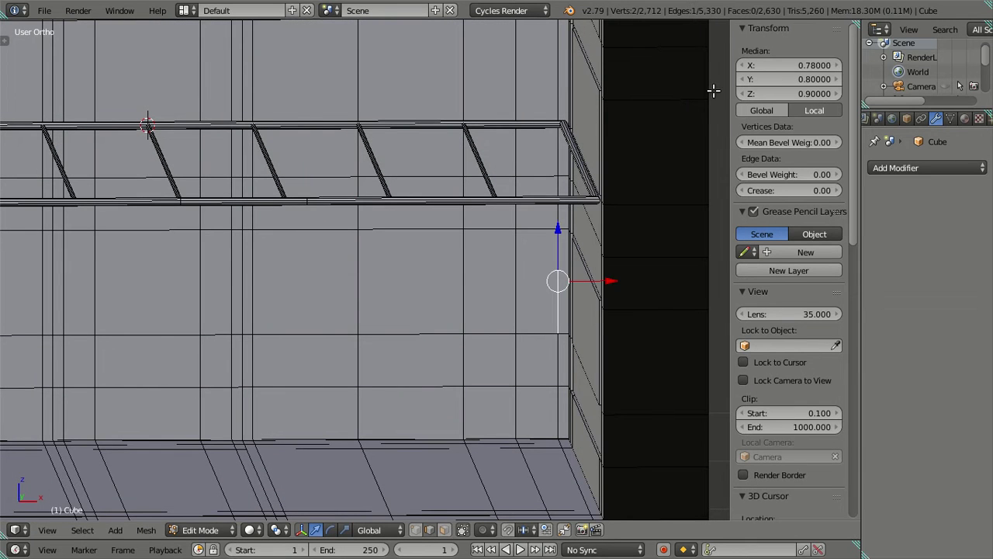
pyautogui.click(770, 66)
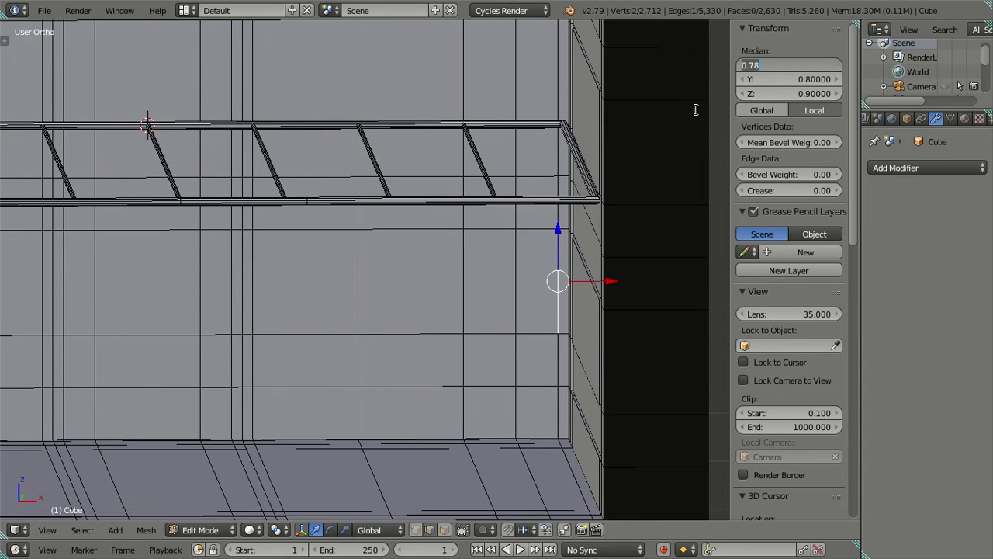
pyautogui.press('Return')
pyautogui.hotkey('ctrl', 'z')
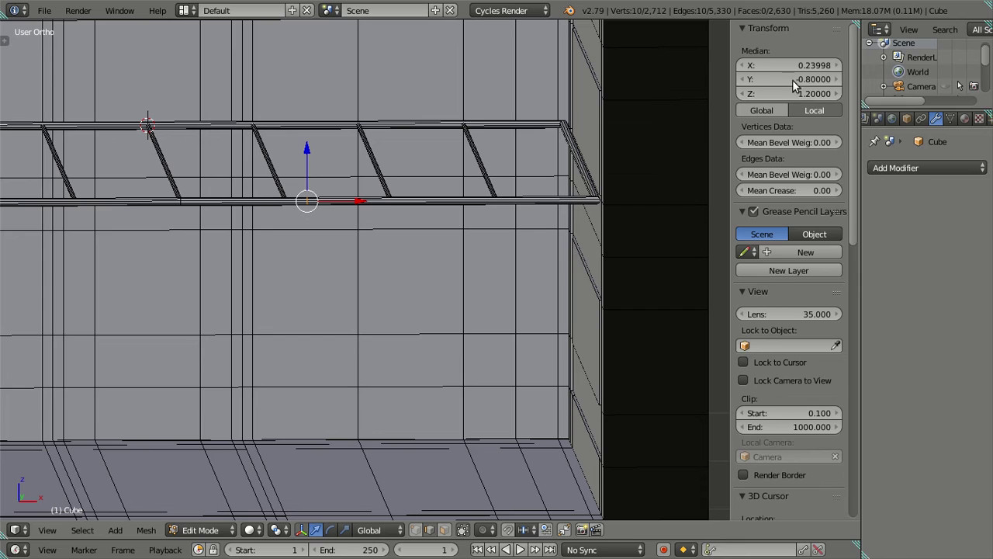
pyautogui.hotkey('ctrl', 'shift', 'z')
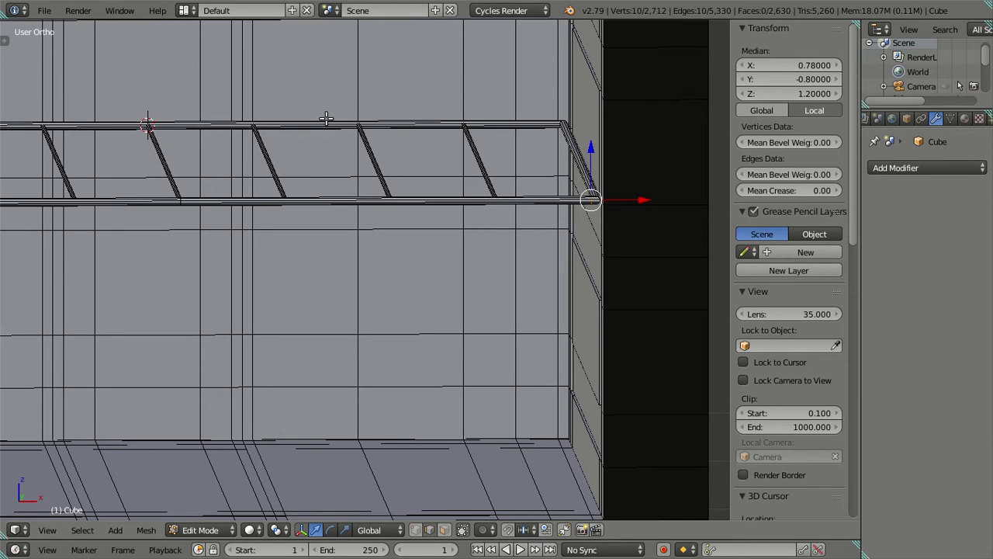
# Add another loop cut on the rack and set its X position to 0.78
pyautogui.hotkey('ctrl', 'r')
pyautogui.click(328, 117)
pyautogui.click(11, 117)
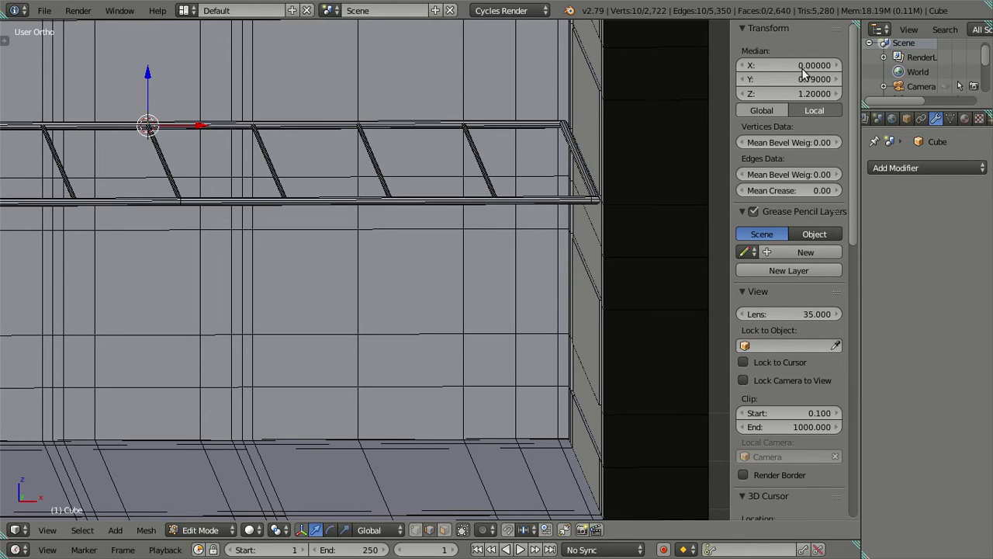
pyautogui.moveTo(799, 68); pyautogui.dragTo(811, 68)
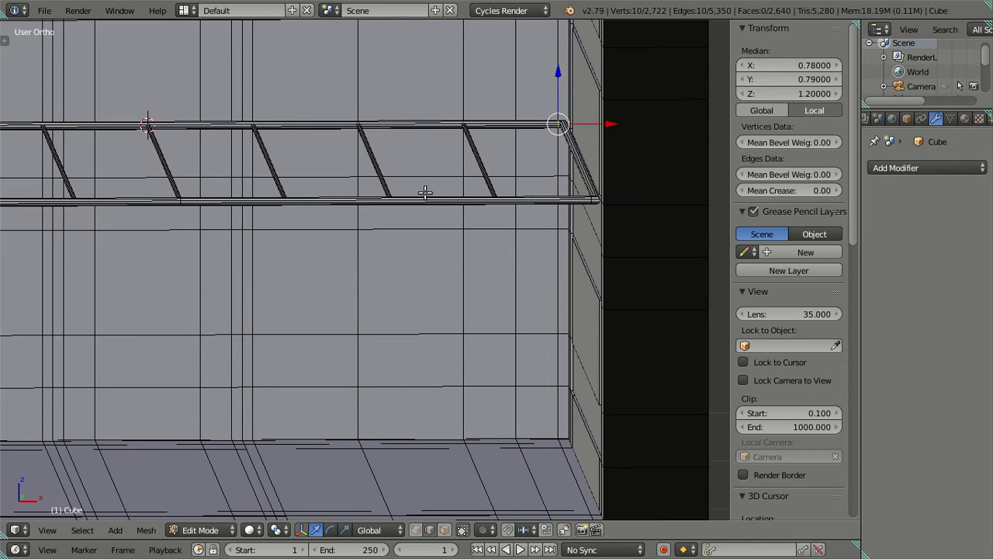
pyautogui.press('a')
# Read the X coordinate of the rack's left-end edge, -0.78, and deselect
pyautogui.keyDown('shift'); pyautogui.moveTo(380, 214); pyautogui.dragTo(660, 274, button='middle'); pyautogui.keyUp('shift')
pyautogui.moveTo(381, 261)
pyautogui.mouseDown(button='middle')
pyautogui.moveTo(510, 284)
pyautogui.moveTo(335, 250)
pyautogui.mouseUp(button='middle')
pyautogui.rightClick(252, 184)
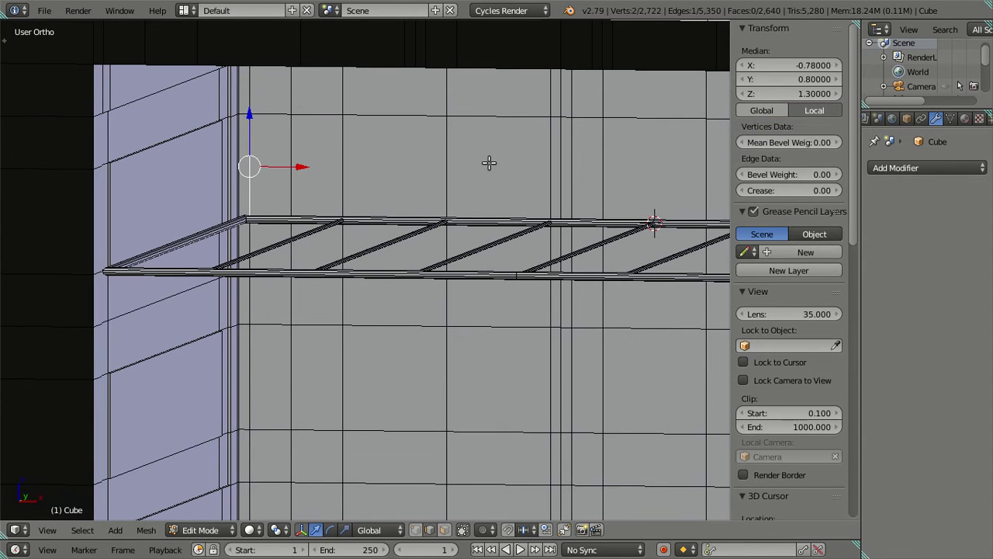
pyautogui.click(741, 68)
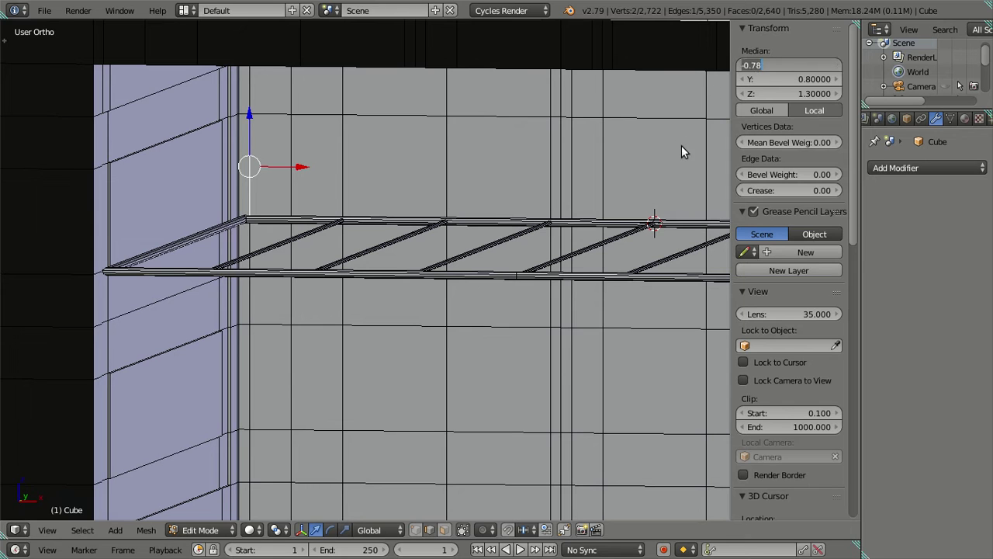
pyautogui.press('Return')
pyautogui.moveTo(557, 198); pyautogui.dragTo(554, 212, button='middle')
pyautogui.press('a')
# Add a loop cut on the rack's bottom rail and move it to X -0.78
pyautogui.scroll(2, 559, 233)
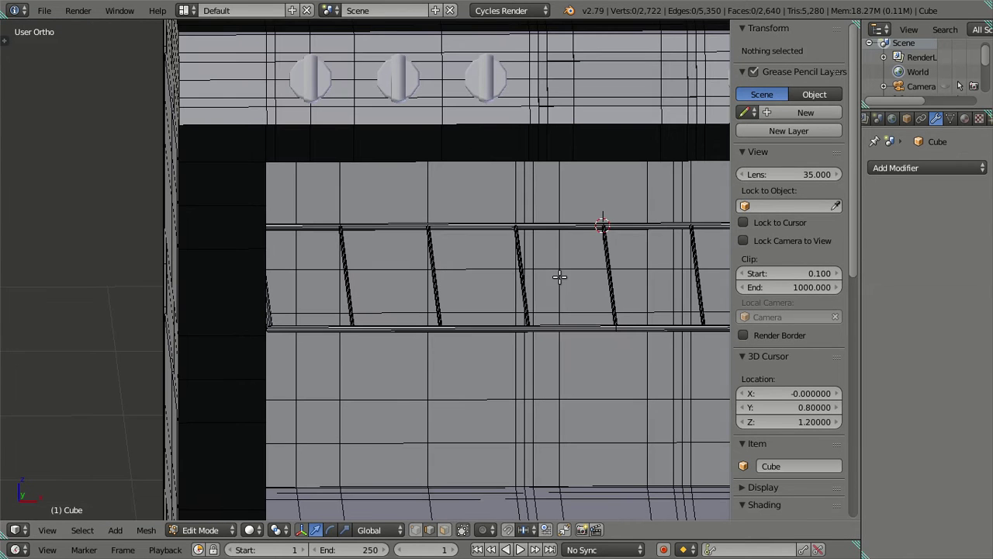
pyautogui.hotkey('ctrl', 'r')
pyautogui.click(550, 329)
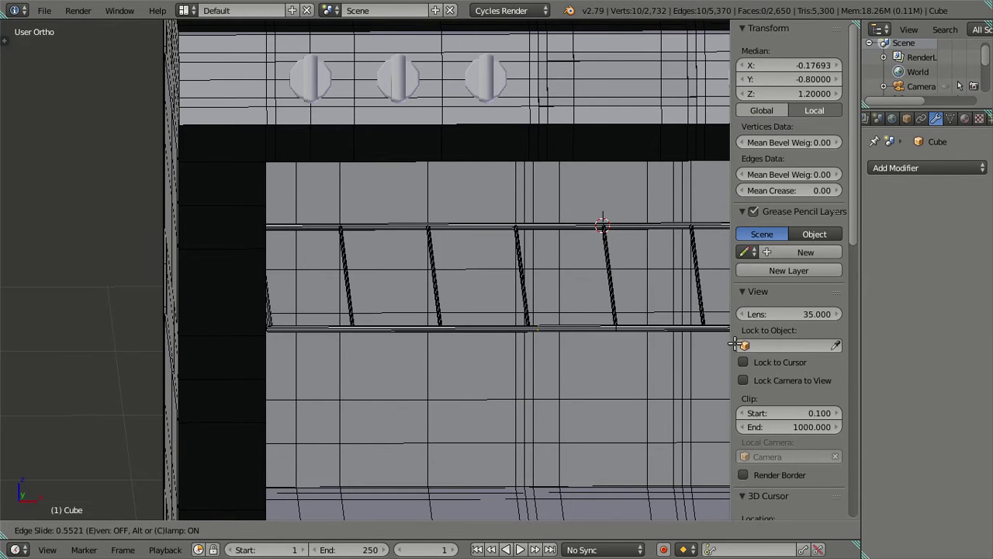
pyautogui.click(247, 335)
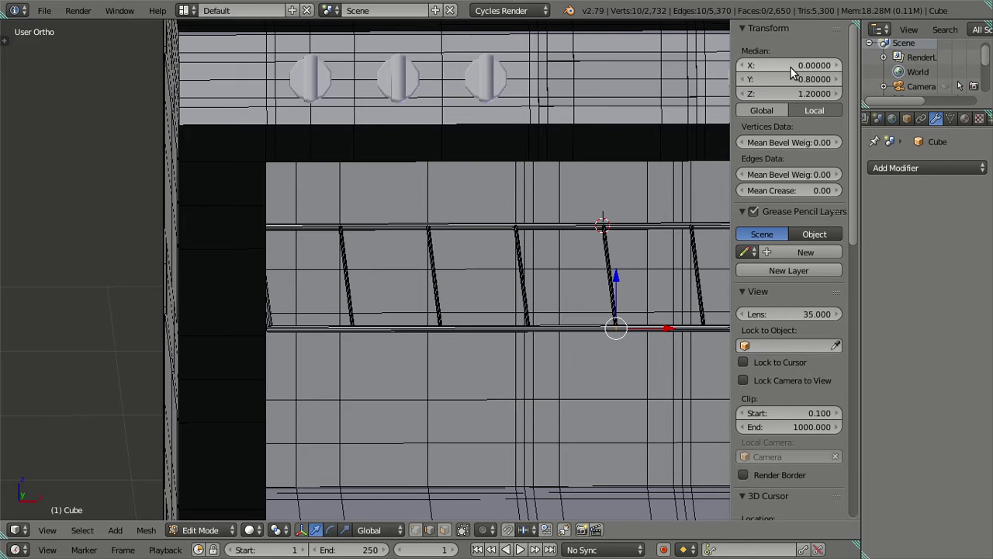
pyautogui.hotkey('ctrl', 'v')
# Add one more loop cut on the rack wire, keeping it centred
pyautogui.hotkey('ctrl', 'r')
pyautogui.click(563, 225)
pyautogui.rightClick(452, 200)
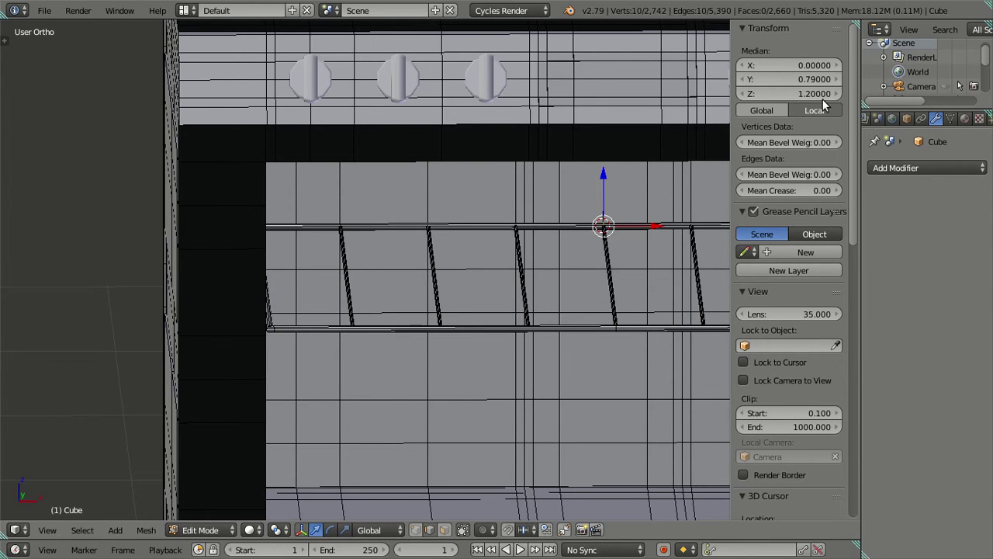
pyautogui.press('a')
pyautogui.moveTo(505, 297); pyautogui.dragTo(306, 296, button='middle')
# Check a rack edge's exact X coordinate without changing it, then clear the selection
pyautogui.scroll(-1, 288, 277)
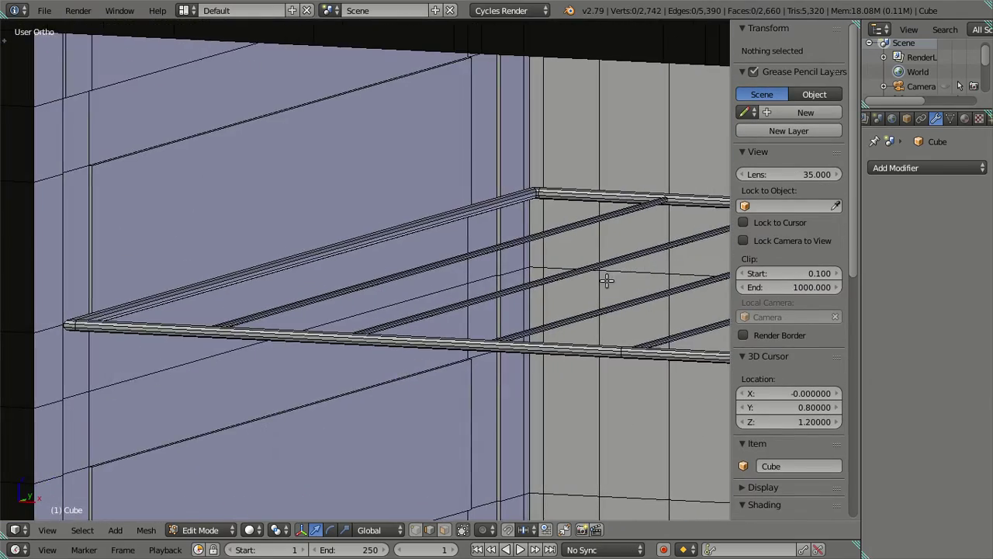
pyautogui.scroll(-2, 605, 282)
pyautogui.scroll(1, 315, 286)
pyautogui.scroll(-3, 315, 287)
pyautogui.moveTo(381, 308)
pyautogui.mouseDown(button='middle')
pyautogui.moveTo(526, 317)
pyautogui.moveTo(199, 336)
pyautogui.mouseUp(button='middle')
pyautogui.scroll(4, 533, 409)
pyautogui.scroll(1, 533, 409)
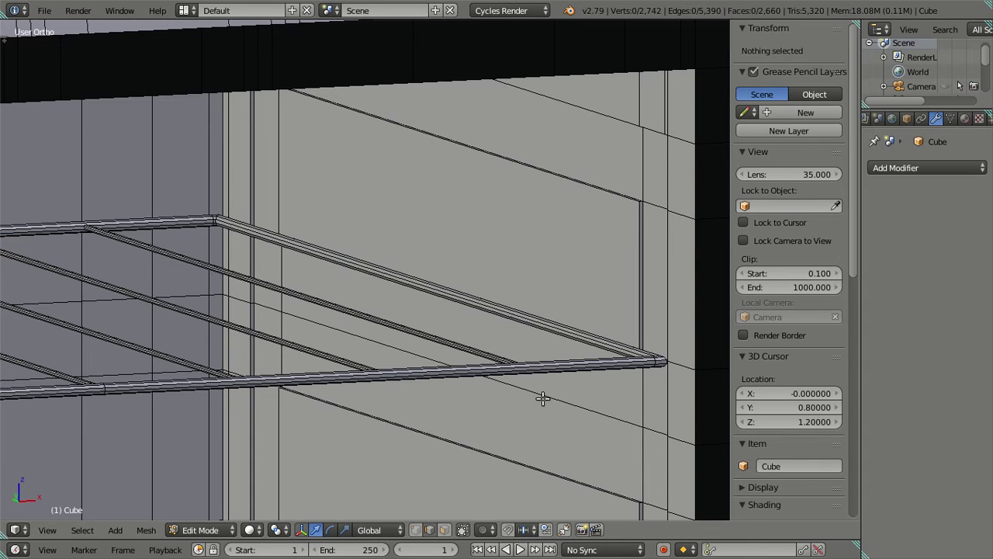
pyautogui.scroll(-2, 366, 437)
pyautogui.scroll(3, 339, 240)
pyautogui.moveTo(357, 230); pyautogui.dragTo(354, 240, button='middle')
pyautogui.scroll(-2, 353, 240)
pyautogui.moveTo(350, 182); pyautogui.dragTo(339, 263, button='middle')
pyautogui.scroll(2, 339, 264)
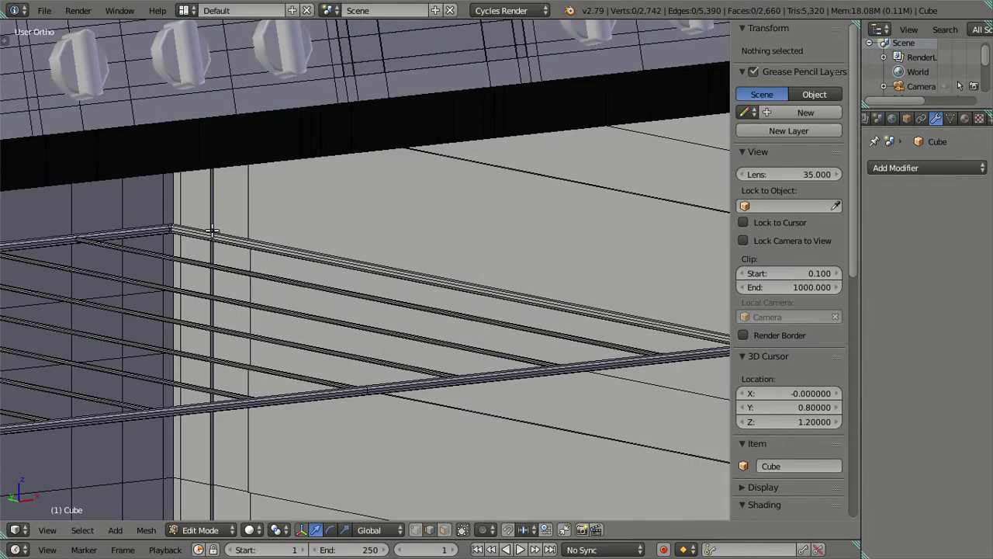
pyautogui.rightClick(191, 204)
pyautogui.moveTo(501, 121); pyautogui.dragTo(606, 143, button='middle')
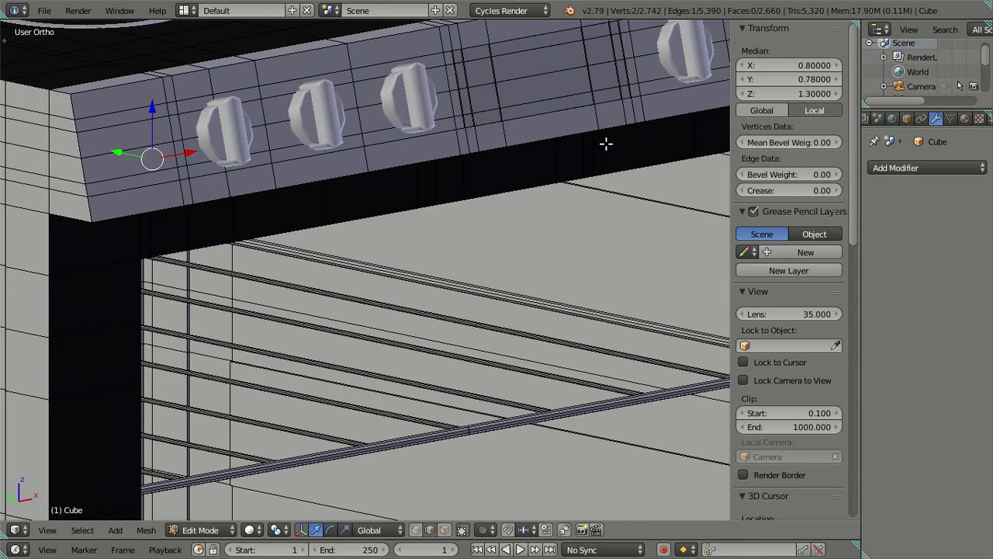
pyautogui.click(790, 72)
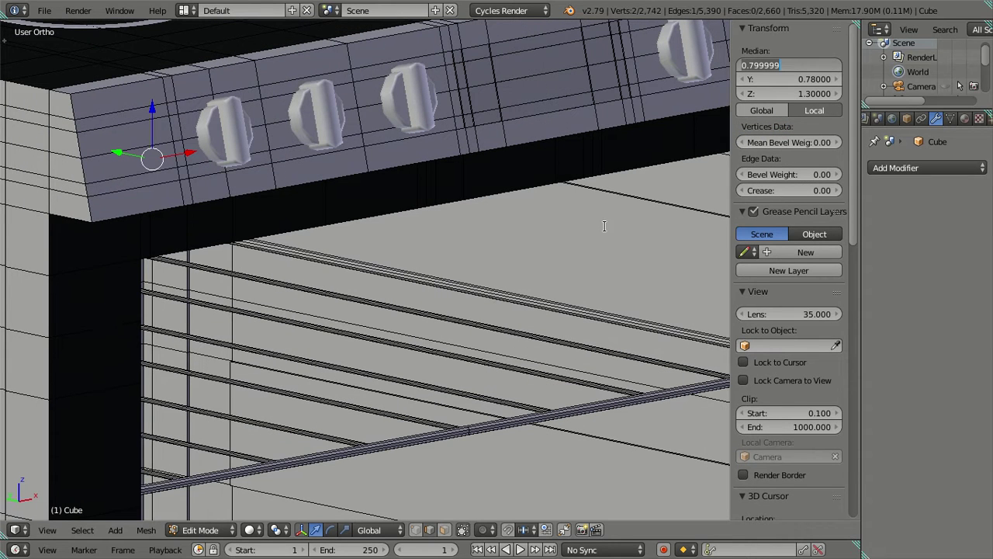
pyautogui.press('Escape')
pyautogui.press('a')
pyautogui.moveTo(566, 274); pyautogui.dragTo(532, 269, button='middle')
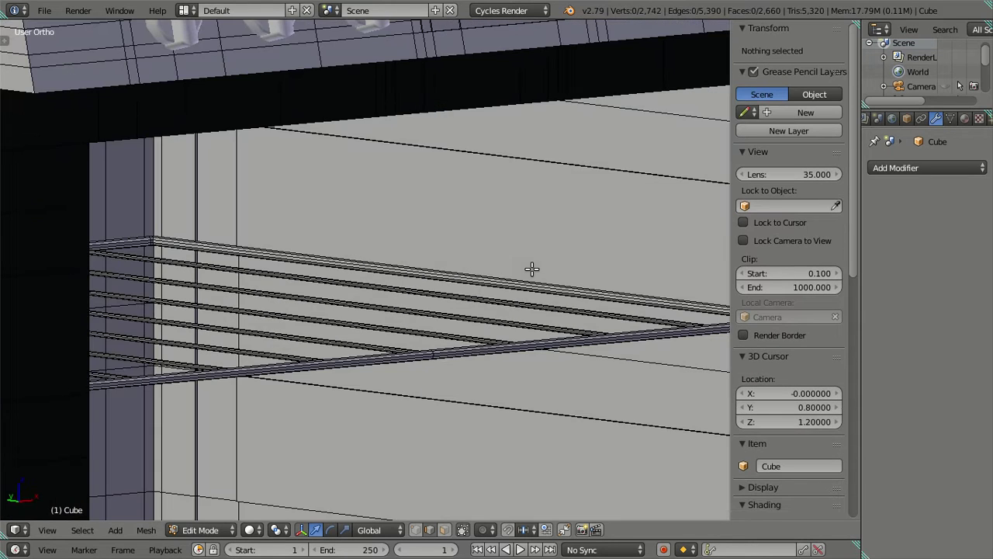
# Cut a centred edge loop into the rack wire
pyautogui.hotkey('ctrl', 'r')
pyautogui.click(472, 278)
pyautogui.rightClick(472, 277)
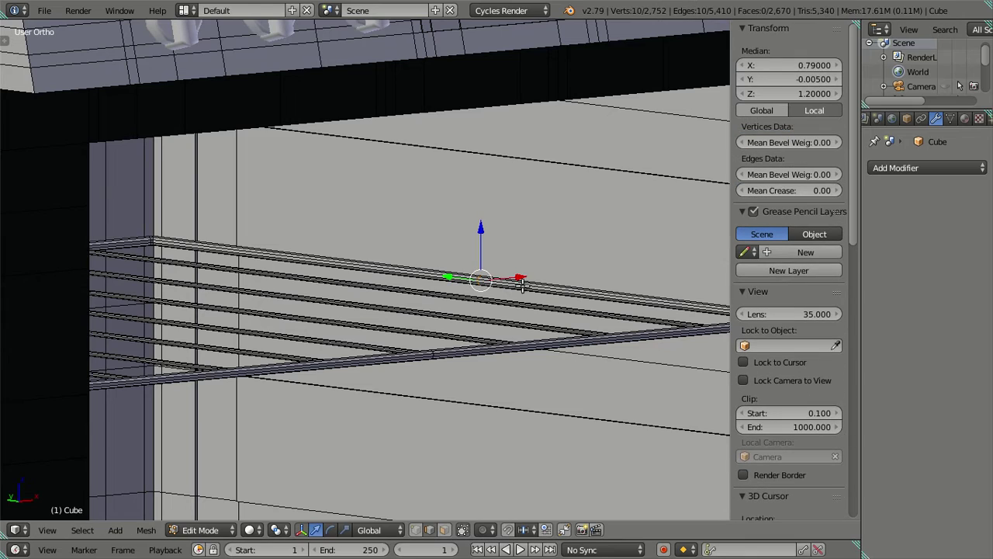
pyautogui.moveTo(530, 282); pyautogui.dragTo(501, 342, button='middle')
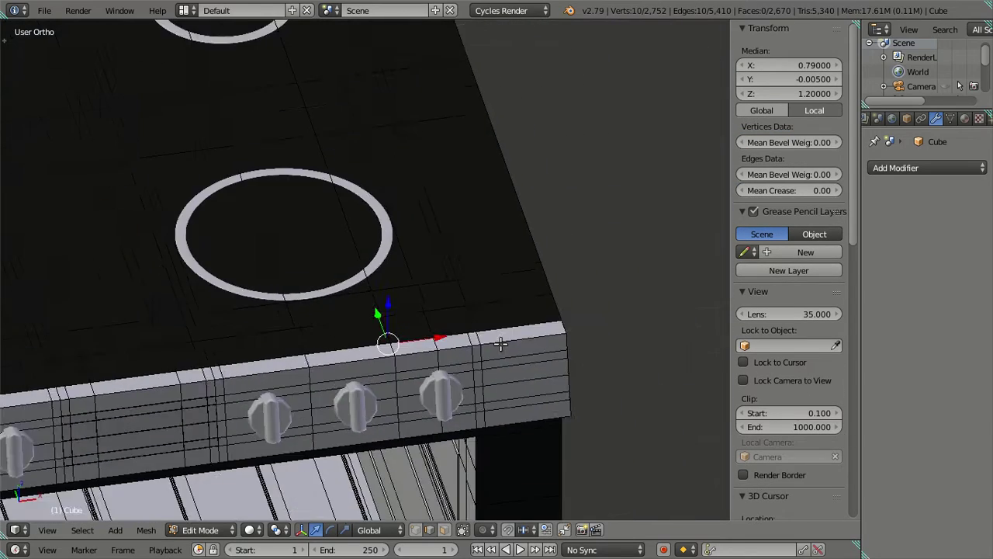
pyautogui.scroll(3, 501, 343)
pyautogui.scroll(3, 452, 251)
pyautogui.scroll(3, 454, 344)
pyautogui.scroll(-3, 454, 348)
pyautogui.moveTo(452, 347)
pyautogui.mouseDown(button='middle')
pyautogui.moveTo(404, 365)
pyautogui.moveTo(504, 284)
pyautogui.mouseUp(button='middle')
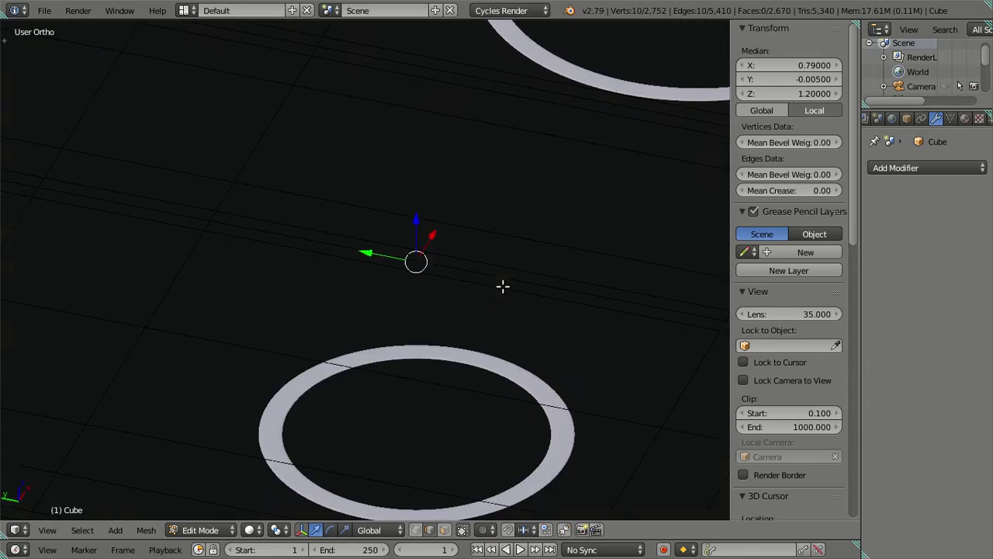
# Cut another centred loop on the rack wire, then undo it as misplaced
pyautogui.press('a')
pyautogui.moveTo(428, 310)
pyautogui.mouseDown(button='middle')
pyautogui.moveTo(490, 213)
pyautogui.moveTo(395, 294)
pyautogui.moveTo(501, 291)
pyautogui.moveTo(204, 284)
pyautogui.mouseUp(button='middle')
pyautogui.scroll(-5, 501, 292)
pyautogui.scroll(-3, 485, 282)
pyautogui.scroll(5, 365, 304)
pyautogui.scroll(4, 365, 295)
pyautogui.scroll(-2, 365, 299)
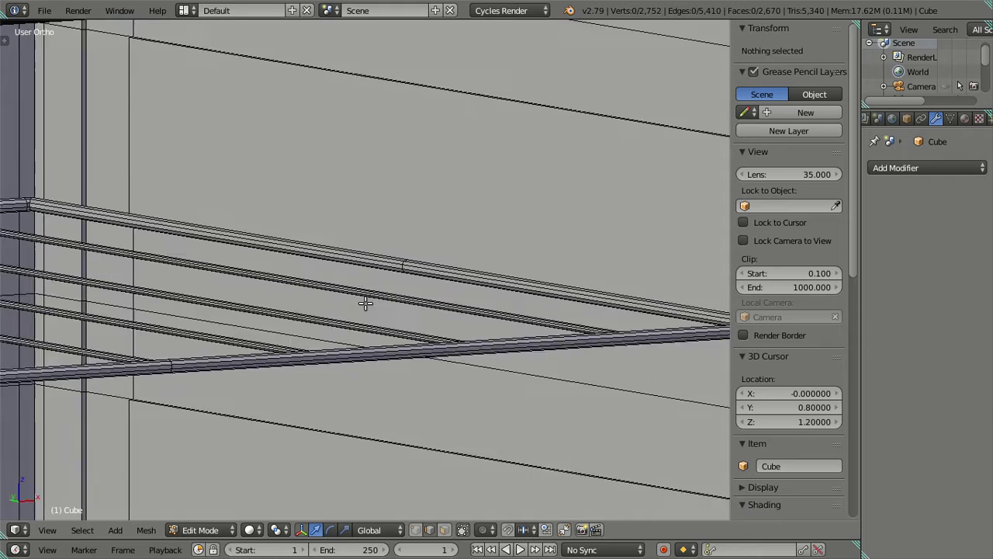
pyautogui.scroll(-2, 402, 308)
pyautogui.scroll(-2, 403, 308)
pyautogui.scroll(-1, 417, 313)
pyautogui.hotkey('ctrl', 'r')
pyautogui.click(435, 274)
pyautogui.rightClick(192, 201)
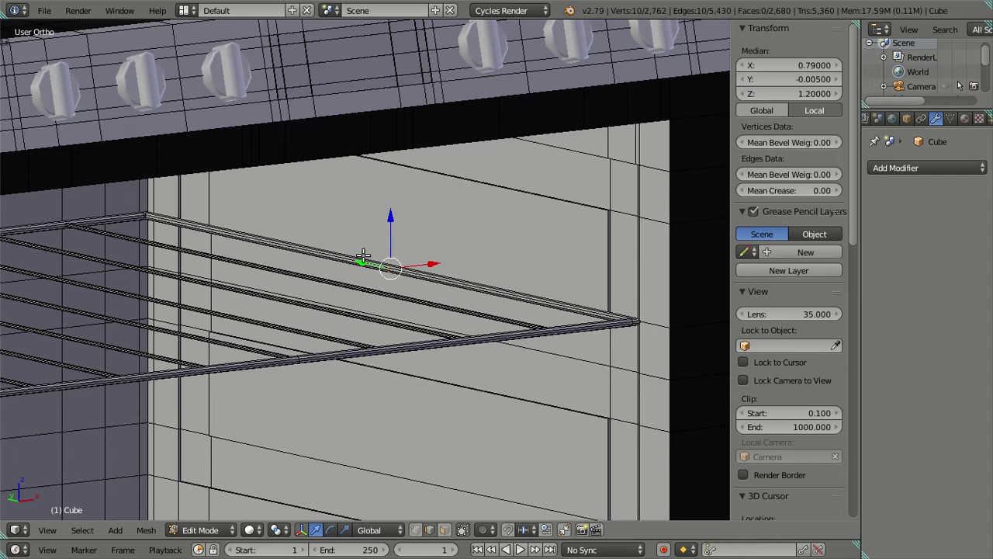
pyautogui.hotkey('ctrl', 'z')
# Cut a new loop on the rack's side rail, trying Y 0.8 before reverting to centre
pyautogui.hotkey('ctrl', 'r')
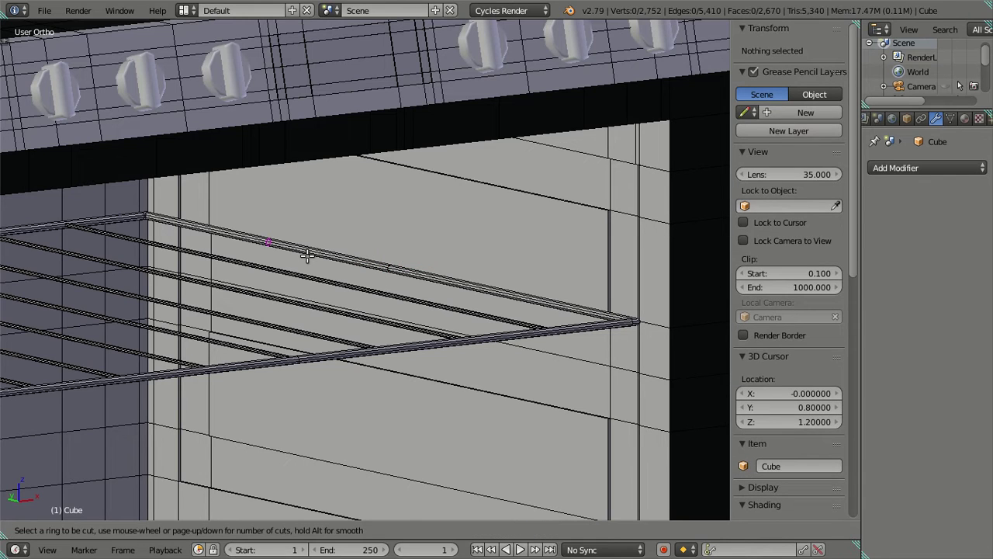
pyautogui.click(307, 255)
pyautogui.click(524, 301)
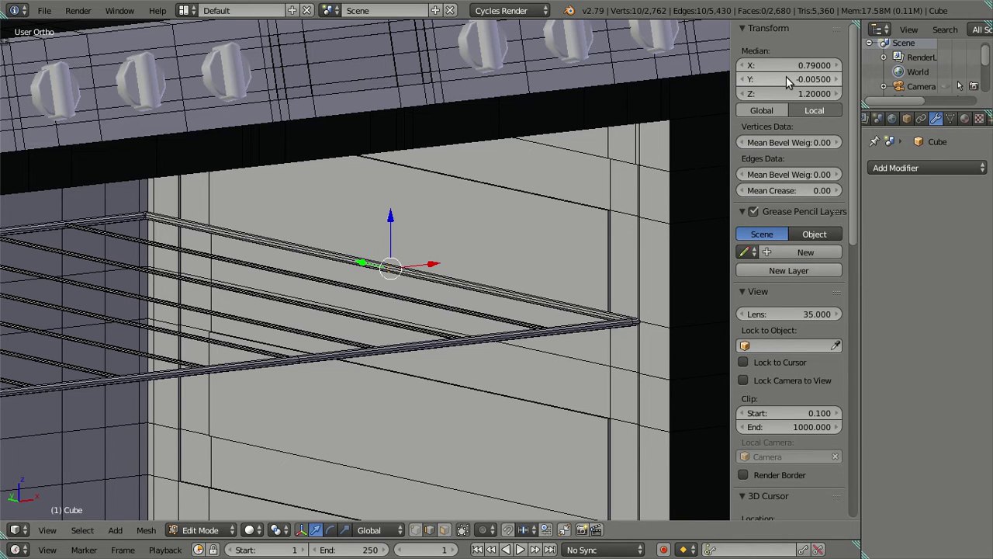
pyautogui.hotkey('ctrl', 'v')
pyautogui.scroll(3, 421, 233)
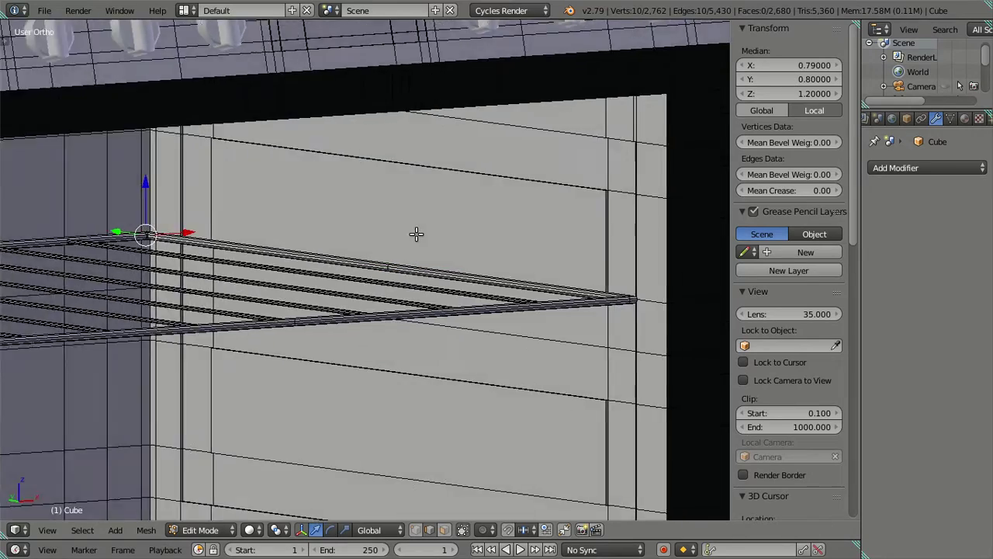
pyautogui.scroll(4, 155, 229)
pyautogui.scroll(-3, 348, 377)
pyautogui.scroll(2, 310, 365)
pyautogui.scroll(-1, 297, 342)
pyautogui.hotkey('ctrl', 'z')
pyautogui.scroll(-3, 300, 318)
pyautogui.scroll(-2, 303, 318)
pyautogui.scroll(-1, 560, 332)
pyautogui.scroll(1, 560, 332)
# Dissolve the selected loop's edges and check an oven wall edge's Y coordinate
pyautogui.press('x')
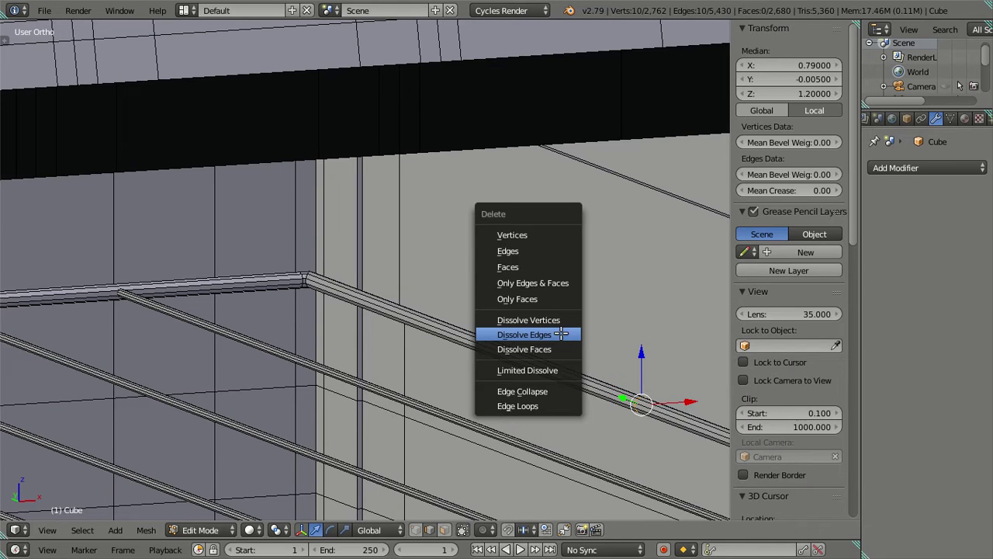
pyautogui.click(560, 332)
pyautogui.scroll(1, 429, 304)
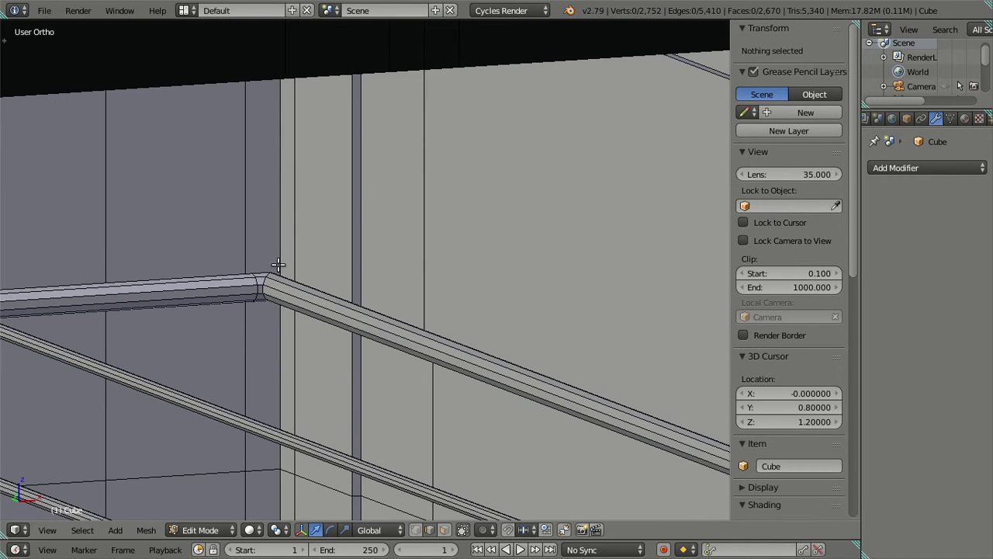
pyautogui.rightClick(299, 251)
pyautogui.click(783, 79)
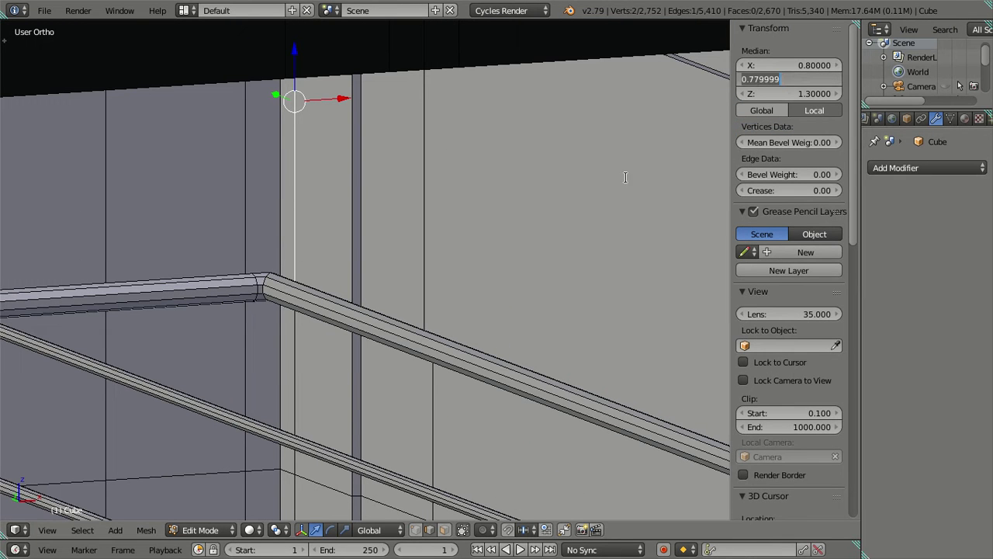
pyautogui.press('Return')
pyautogui.press('a')
pyautogui.scroll(-1, 551, 305)
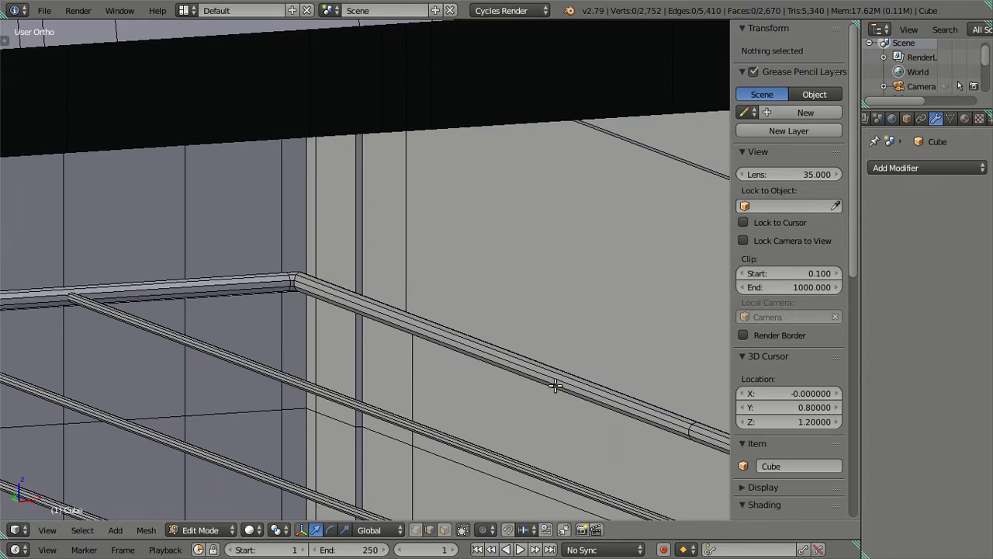
# Cut a loop on the rack's side rail and set its Y position to 0.78
pyautogui.hotkey('ctrl', 'r')
pyautogui.click(555, 385)
pyautogui.rightClick(415, 322)
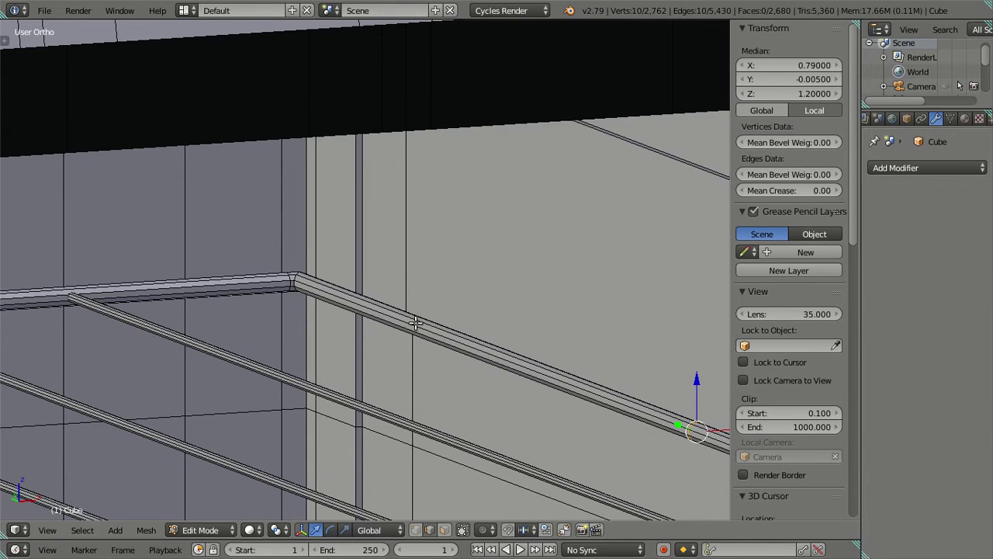
pyautogui.doubleClick(780, 78)
pyautogui.write('0.78')
pyautogui.press('Return')
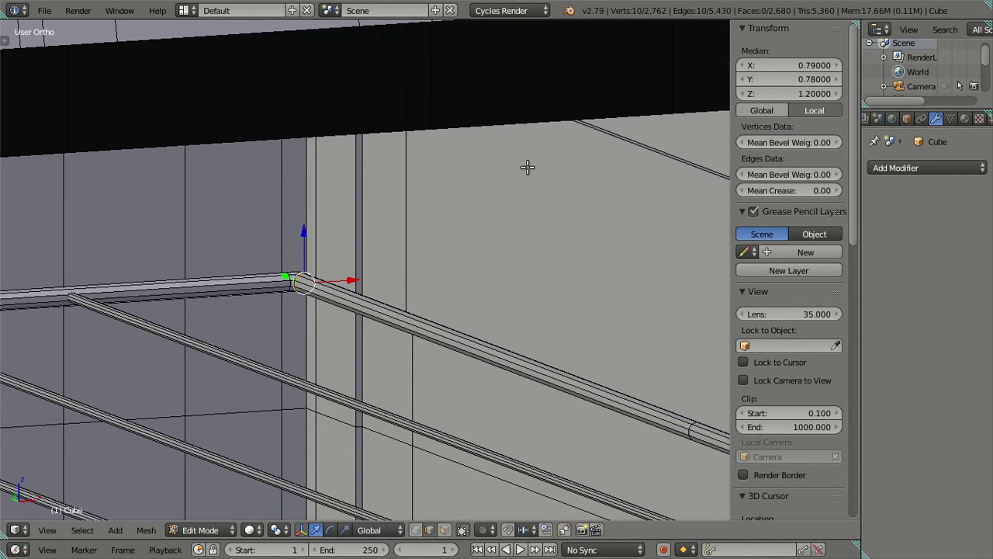
pyautogui.scroll(-4, 461, 224)
pyautogui.scroll(-4, 468, 291)
pyautogui.scroll(2, 518, 317)
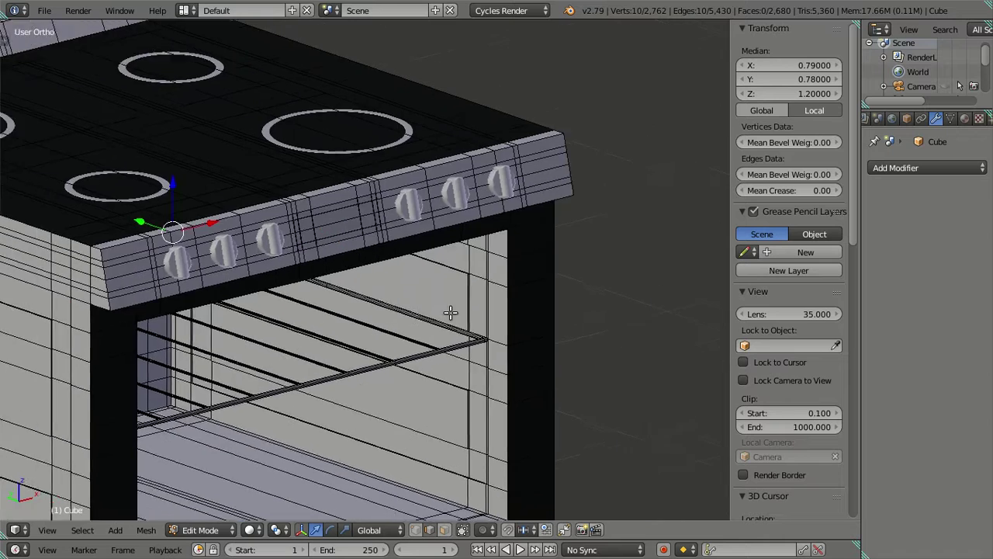
pyautogui.scroll(2, 450, 310)
pyautogui.scroll(2, 532, 295)
pyautogui.scroll(1, 411, 291)
pyautogui.scroll(3, 467, 299)
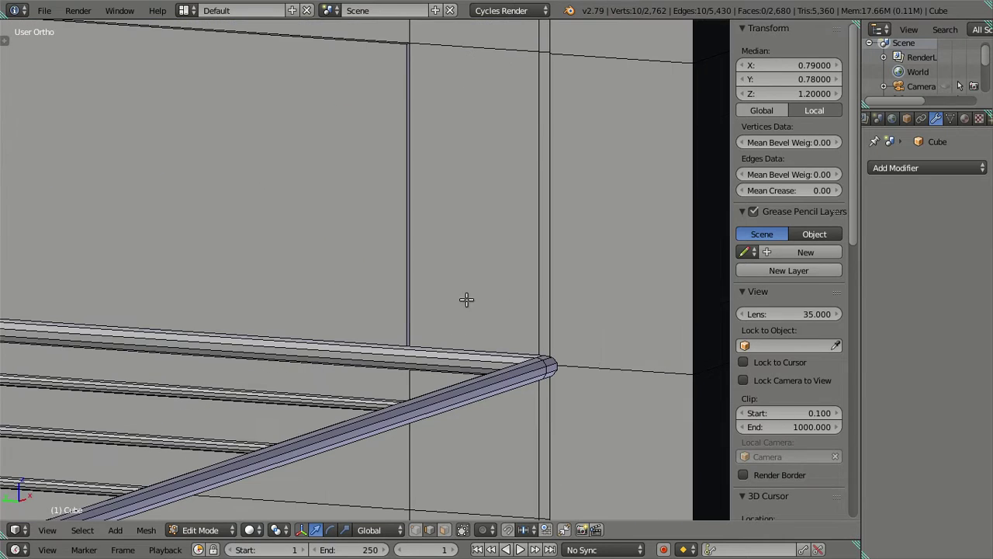
# Cut a loop on the rack rod and slide it toward the rod's end
pyautogui.click(767, 77)
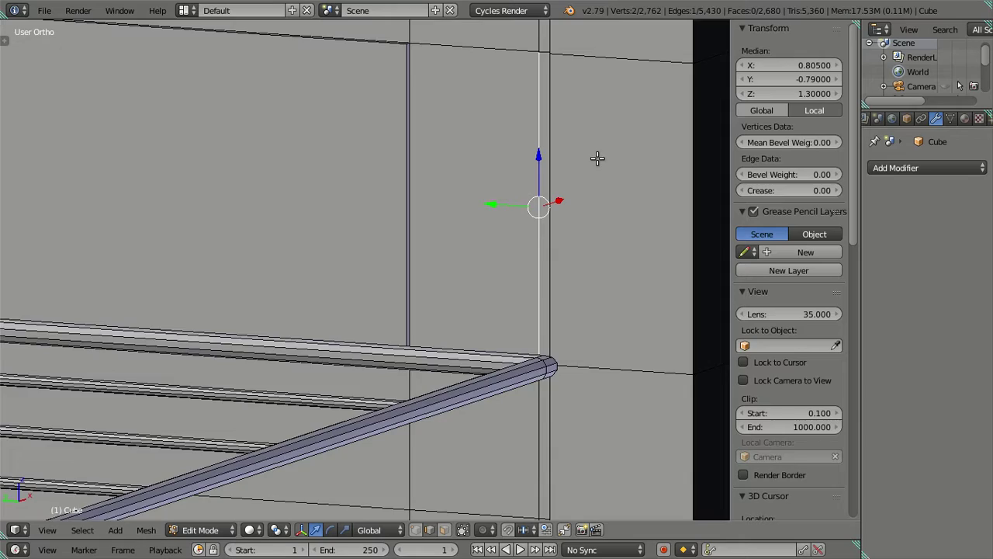
pyautogui.scroll(-2, 543, 194)
pyautogui.press('a')
pyautogui.scroll(-2, 240, 277)
pyautogui.scroll(3, 559, 276)
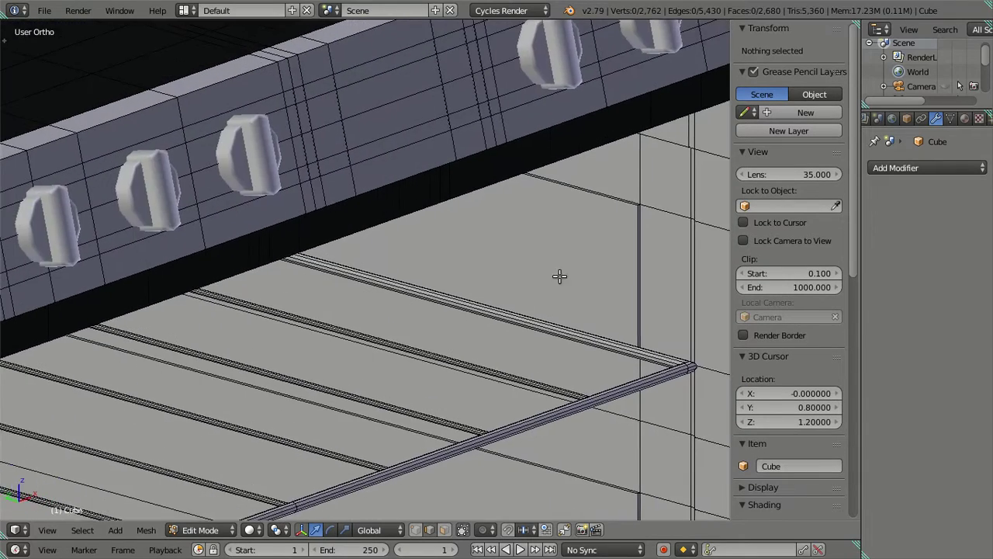
pyautogui.moveTo(559, 276); pyautogui.dragTo(432, 280, button='middle')
pyautogui.hotkey('ctrl', 'r')
pyautogui.click(355, 255)
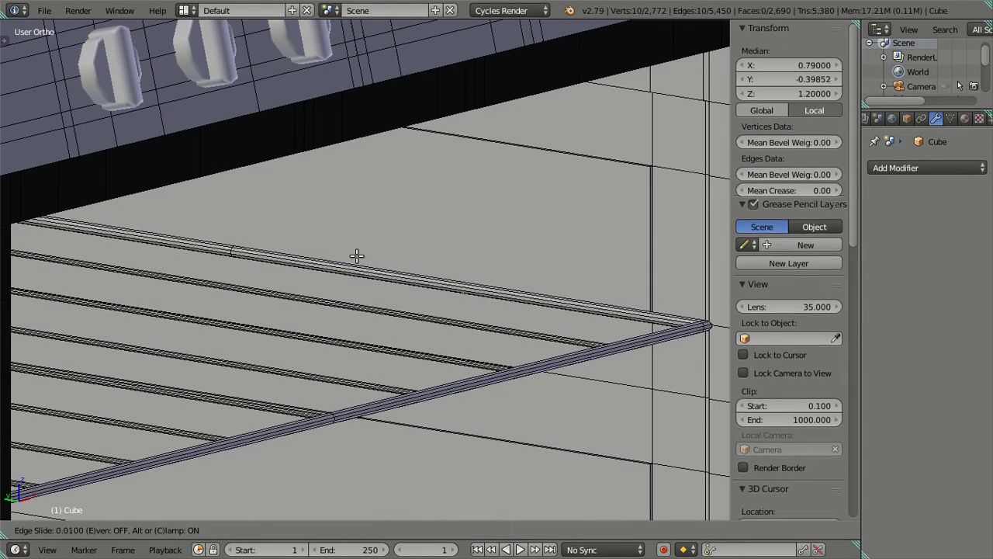
pyautogui.rightClick(104, 195)
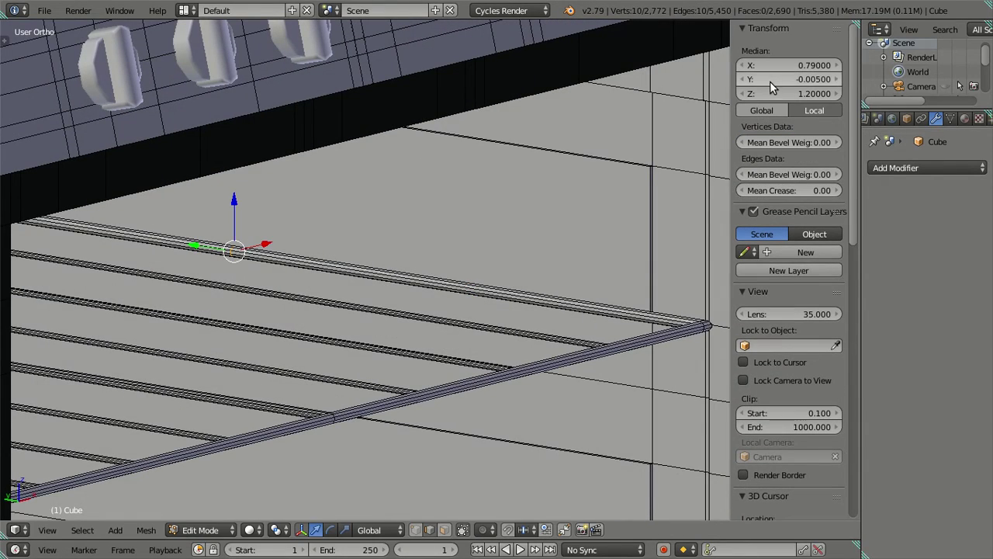
pyautogui.hotkey('ctrl', 'v')
pyautogui.scroll(-3, 466, 233)
pyautogui.press('a')
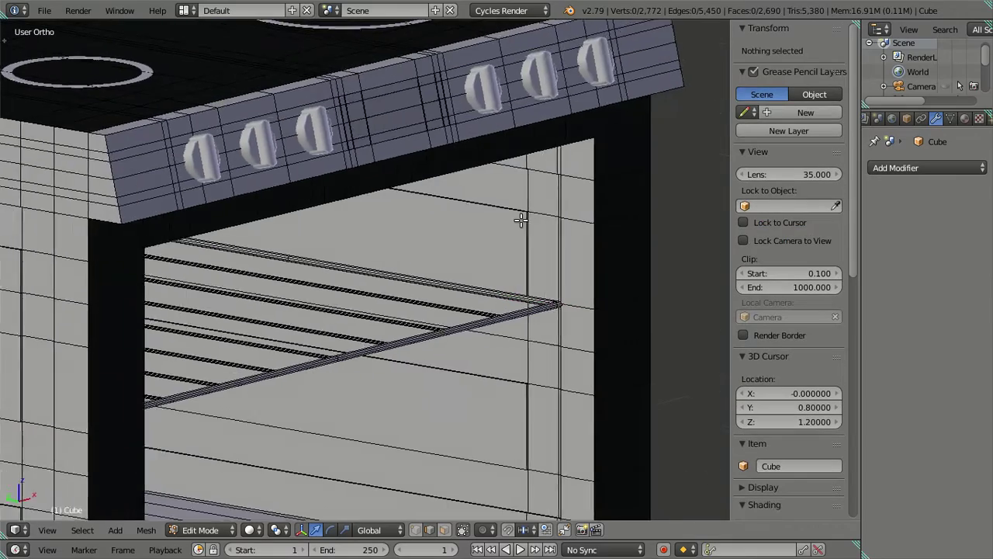
pyautogui.scroll(4, 363, 223)
# Cut two more edge loops across the rack bar from a front view of the oven
pyautogui.moveTo(364, 224)
pyautogui.mouseDown(button='middle')
pyautogui.moveTo(271, 232)
pyautogui.moveTo(362, 222)
pyautogui.moveTo(326, 266)
pyautogui.moveTo(212, 271)
pyautogui.moveTo(459, 292)
pyautogui.mouseUp(button='middle')
pyautogui.scroll(-2, 326, 266)
pyautogui.scroll(-2, 366, 272)
pyautogui.scroll(2, 365, 273)
pyautogui.scroll(4, 458, 291)
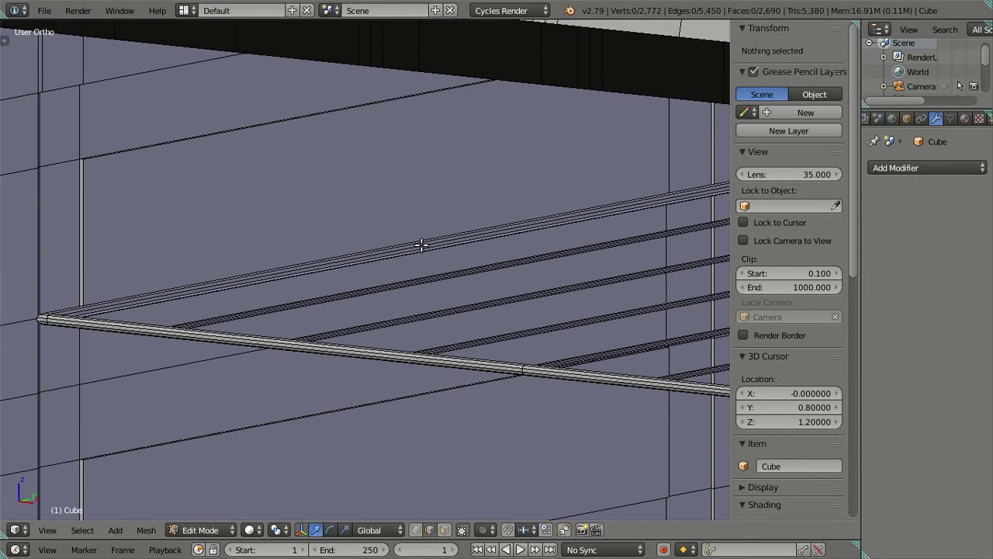
pyautogui.hotkey('ctrl', 'r')
pyautogui.click(420, 245)
pyautogui.rightClick(417, 246)
pyautogui.hotkey('ctrl', 'r')
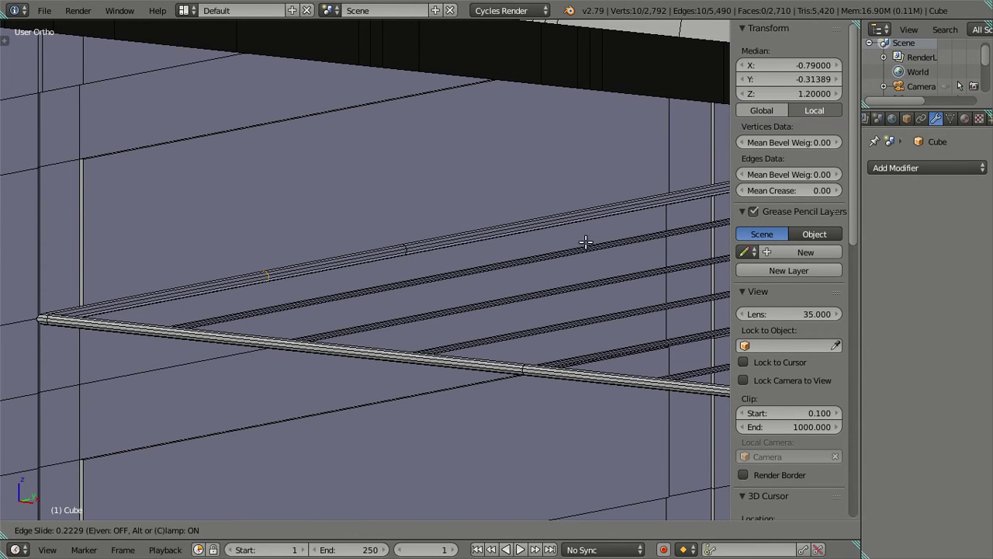
pyautogui.click(16, 221)
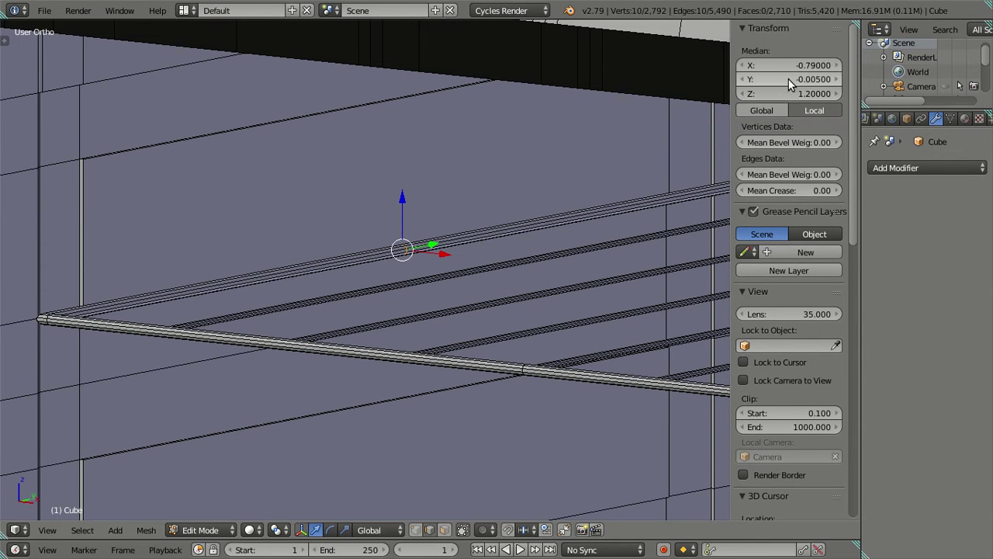
pyautogui.press('a')
pyautogui.scroll(-3, 292, 300)
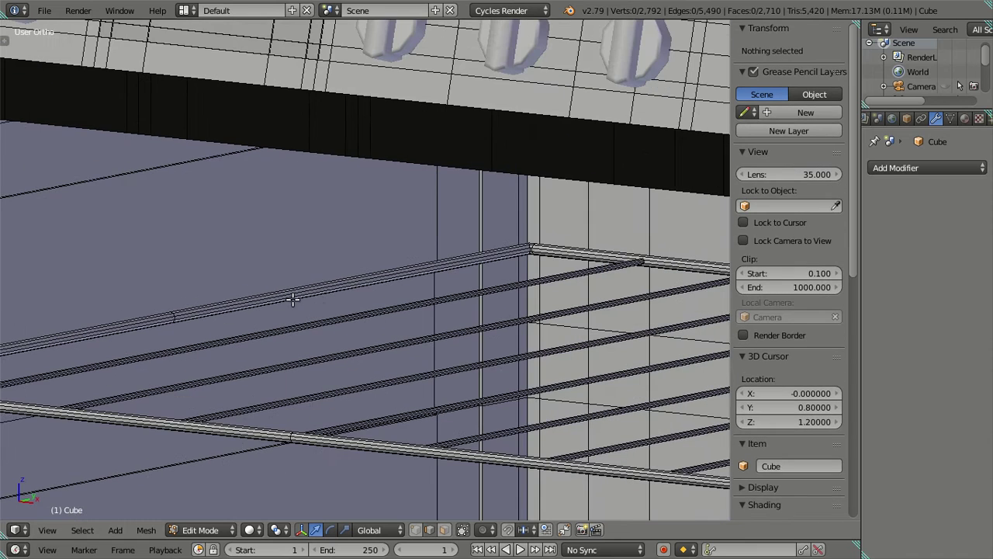
pyautogui.rightClick(513, 227)
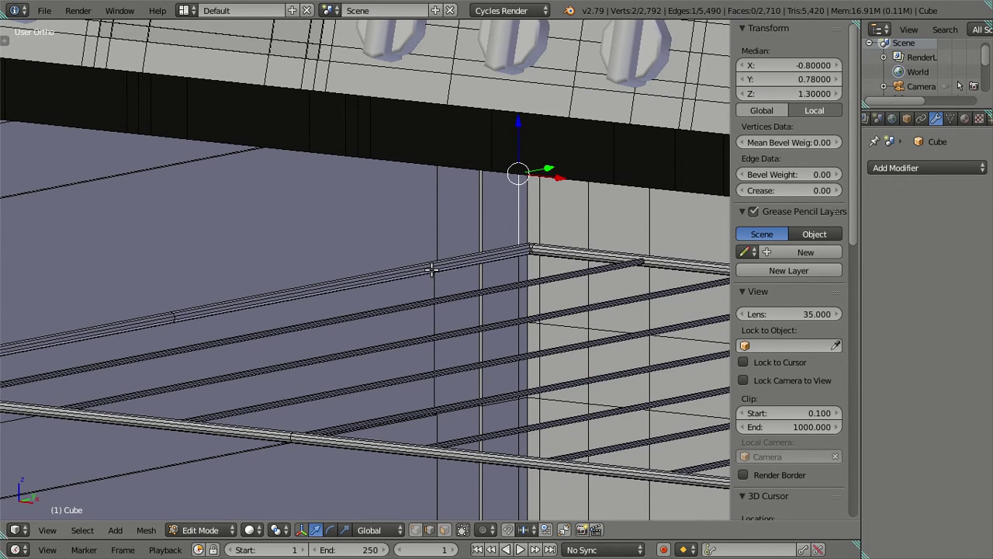
pyautogui.press('a')
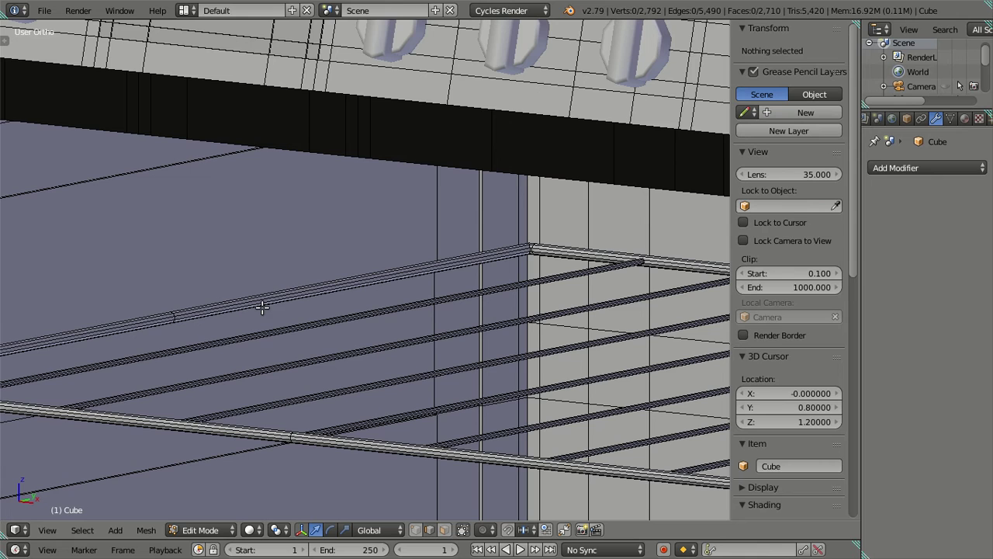
# Cut one more centred loop across the rack rail and deselect it
pyautogui.scroll(1, 172, 334)
pyautogui.scroll(1, 172, 333)
pyautogui.scroll(1, 316, 308)
pyautogui.hotkey('ctrl', 'r')
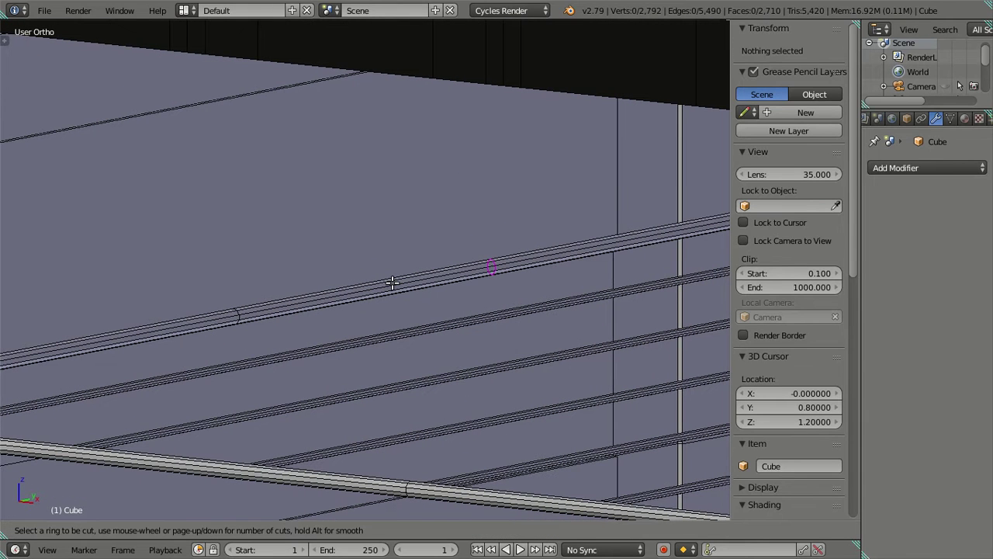
pyautogui.click(393, 283)
pyautogui.rightClick(699, 334)
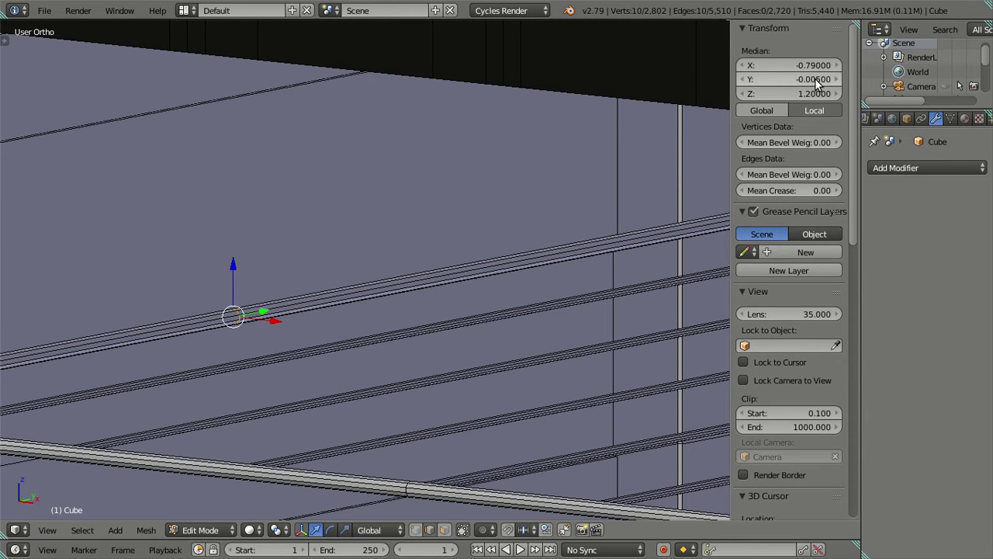
pyautogui.scroll(-3, 411, 206)
pyautogui.press('a')
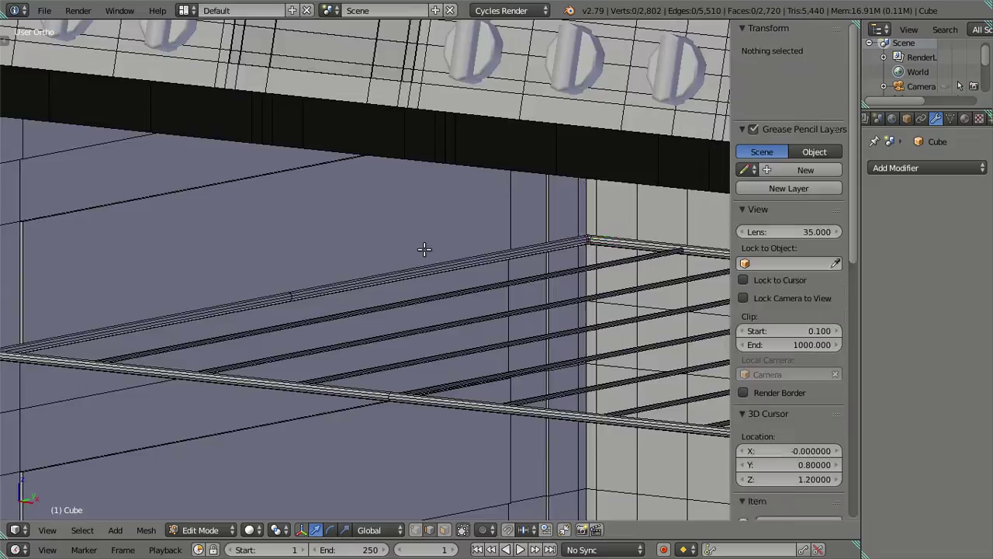
pyautogui.scroll(-3, 421, 248)
pyautogui.moveTo(421, 248)
pyautogui.mouseDown(button='middle')
pyautogui.moveTo(471, 272)
pyautogui.moveTo(517, 250)
pyautogui.moveTo(538, 264)
pyautogui.moveTo(466, 259)
pyautogui.moveTo(473, 271)
pyautogui.moveTo(455, 309)
pyautogui.mouseUp(button='middle')
pyautogui.scroll(2, 456, 309)
# Zoom in on the rack rods and select a slanted crossbar's linked geometry with L
pyautogui.scroll(2, 496, 305)
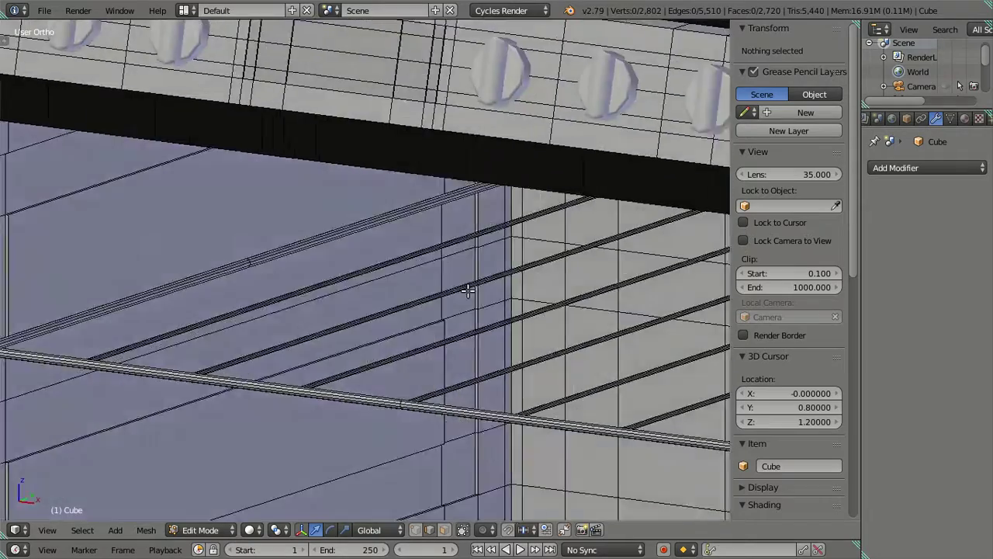
pyautogui.scroll(2, 470, 288)
pyautogui.scroll(2, 366, 343)
pyautogui.moveTo(388, 208)
pyautogui.mouseDown(button='middle')
pyautogui.moveTo(385, 220)
pyautogui.moveTo(450, 259)
pyautogui.moveTo(430, 280)
pyautogui.moveTo(426, 268)
pyautogui.moveTo(446, 258)
pyautogui.moveTo(492, 262)
pyautogui.moveTo(466, 284)
pyautogui.moveTo(464, 264)
pyautogui.moveTo(479, 253)
pyautogui.moveTo(434, 250)
pyautogui.moveTo(427, 231)
pyautogui.moveTo(442, 236)
pyautogui.moveTo(392, 178)
pyautogui.moveTo(381, 240)
pyautogui.moveTo(404, 240)
pyautogui.mouseUp(button='middle')
pyautogui.scroll(-5, 442, 263)
pyautogui.scroll(-2, 431, 254)
pyautogui.scroll(2, 261, 246)
pyautogui.scroll(2, 245, 239)
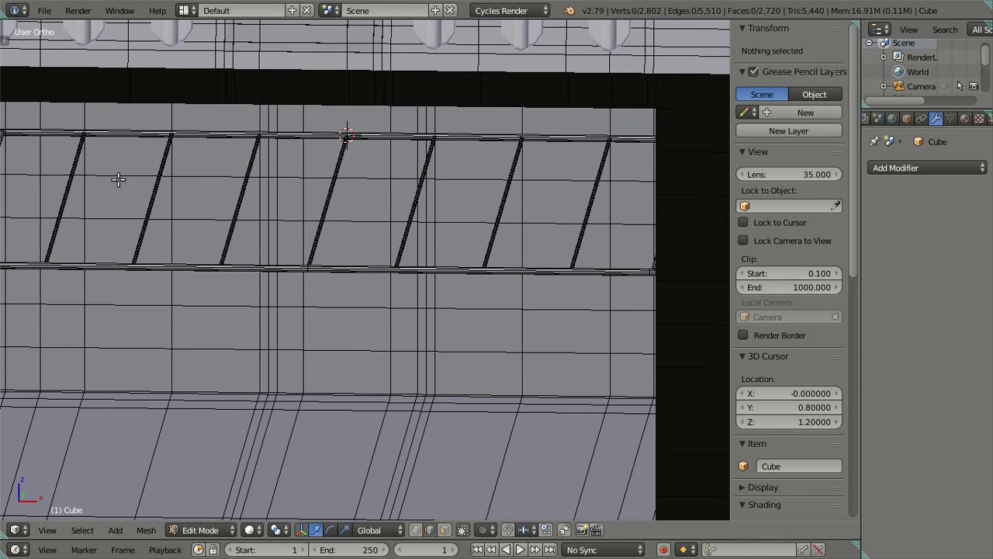
pyautogui.press('l')
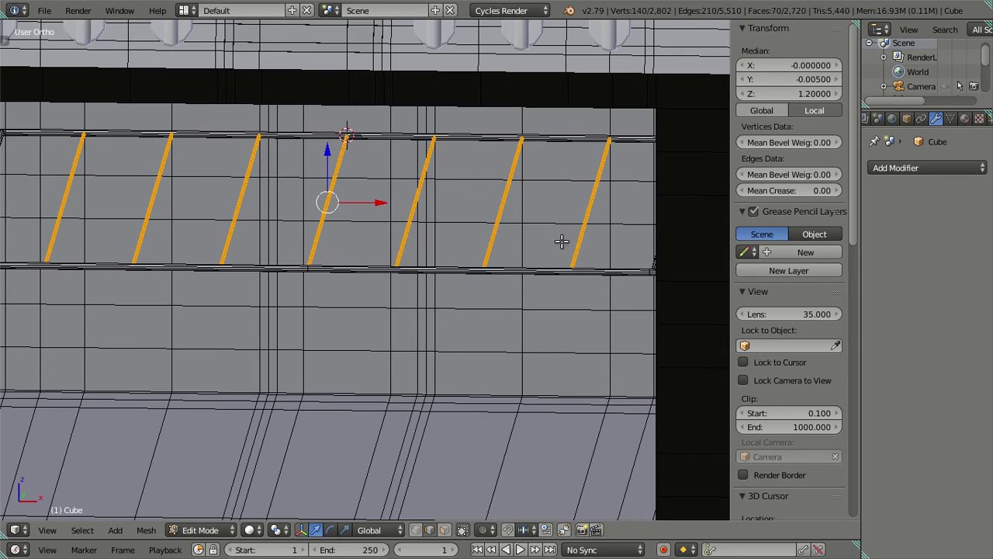
# In Right Ortho view, circle-deselect the rack crossbar middles, keeping only their end loops selected
pyautogui.scroll(-3, 562, 242)
pyautogui.moveTo(572, 229)
pyautogui.mouseDown(button='middle')
pyautogui.moveTo(554, 178)
pyautogui.moveTo(676, 155)
pyautogui.mouseUp(button='middle')
pyautogui.press('KP_3')
pyautogui.scroll(3, 467, 230)
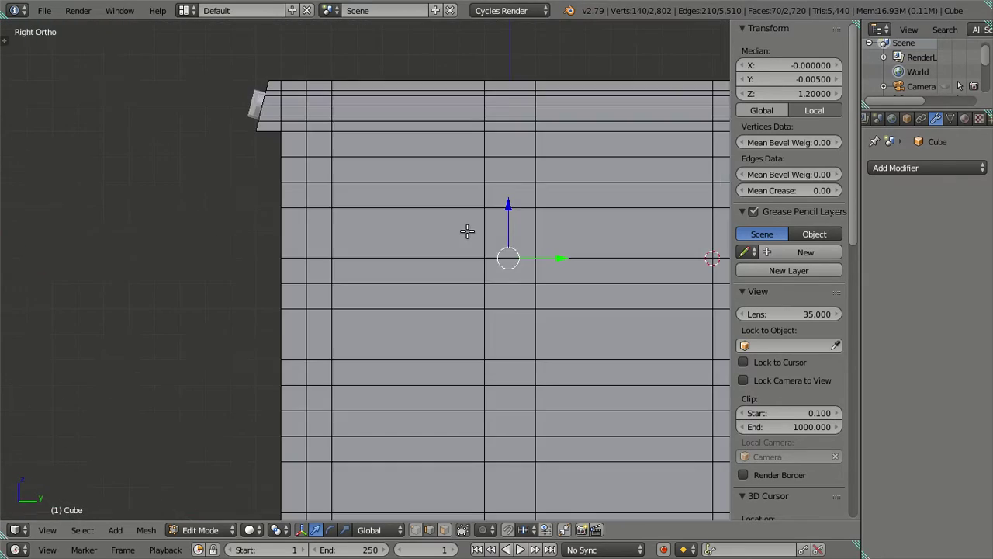
pyautogui.scroll(4, 467, 231)
pyautogui.keyDown('shift'); pyautogui.moveTo(570, 277); pyautogui.dragTo(394, 234, button='middle'); pyautogui.keyUp('shift')
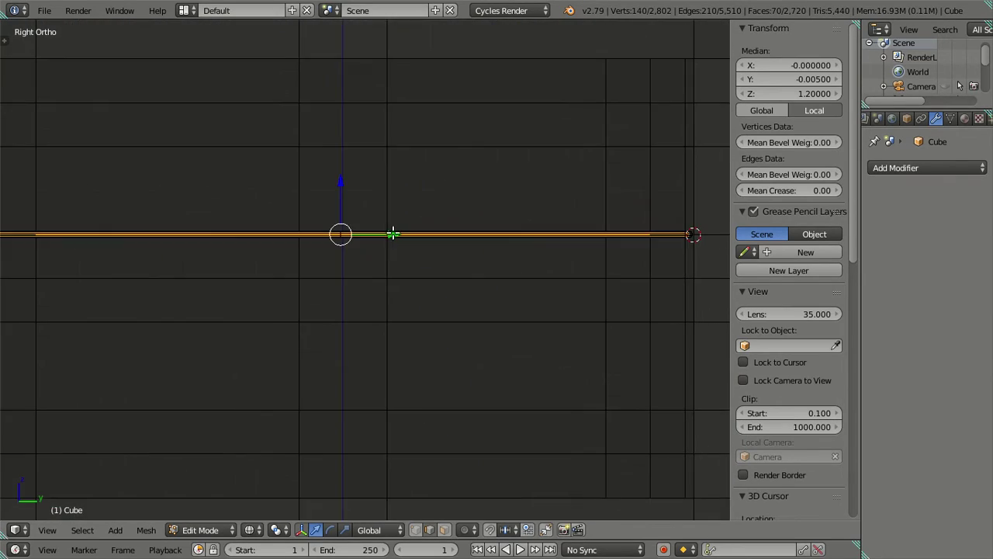
pyautogui.moveTo(335, 209)
pyautogui.mouseDown(button='middle')
pyautogui.moveTo(334, 259)
pyautogui.moveTo(430, 290)
pyautogui.moveTo(365, 282)
pyautogui.moveTo(566, 300)
pyautogui.moveTo(406, 279)
pyautogui.mouseUp(button='middle')
# Extrude the crossbar end loops and scale them along Y to lengthen the bars
pyautogui.press('KP_1')
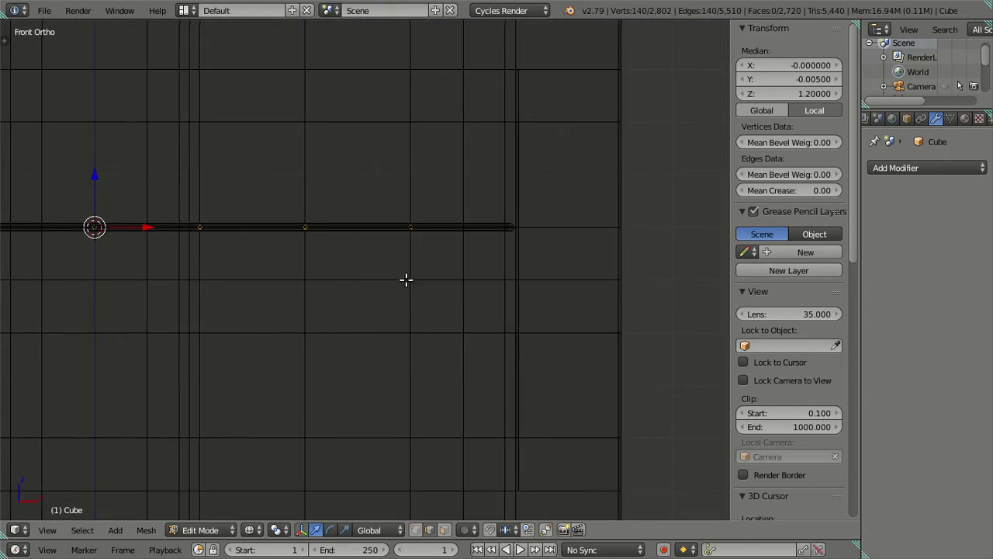
pyautogui.press('KP_3')
pyautogui.scroll(-2, 455, 262)
pyautogui.scroll(-1, 468, 256)
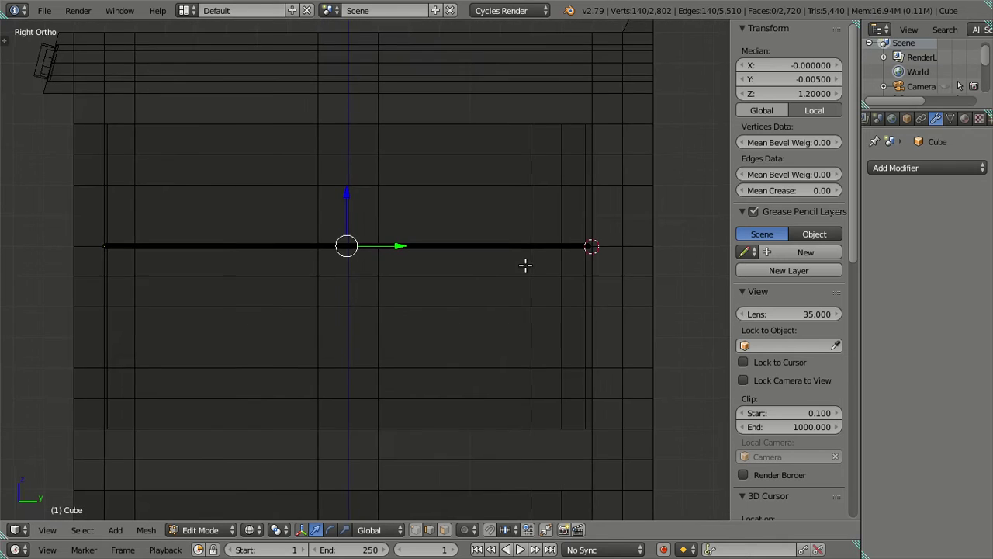
pyautogui.scroll(3, 525, 266)
pyautogui.keyDown('shift'); pyautogui.moveTo(525, 266); pyautogui.dragTo(460, 276, button='middle'); pyautogui.keyUp('shift')
pyautogui.scroll(1, 460, 276)
pyautogui.moveTo(548, 267)
pyautogui.keyDown('shift'); pyautogui.mouseDown(button='middle')
pyautogui.moveTo(448, 277)
pyautogui.moveTo(505, 264)
pyautogui.moveTo(396, 293)
pyautogui.moveTo(435, 268)
pyautogui.moveTo(350, 346)
pyautogui.moveTo(365, 299)
pyautogui.moveTo(431, 294)
pyautogui.mouseUp(button='middle'); pyautogui.keyUp('shift')
pyautogui.scroll(2, 448, 277)
pyautogui.scroll(2, 505, 263)
pyautogui.scroll(3, 434, 268)
pyautogui.scroll(1, 350, 346)
pyautogui.scroll(2, 333, 357)
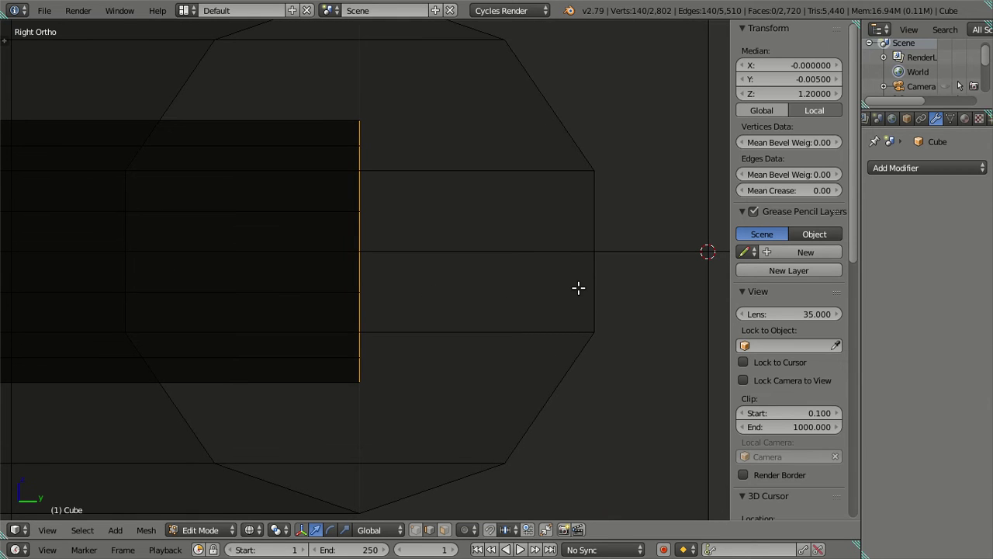
pyautogui.press('e')
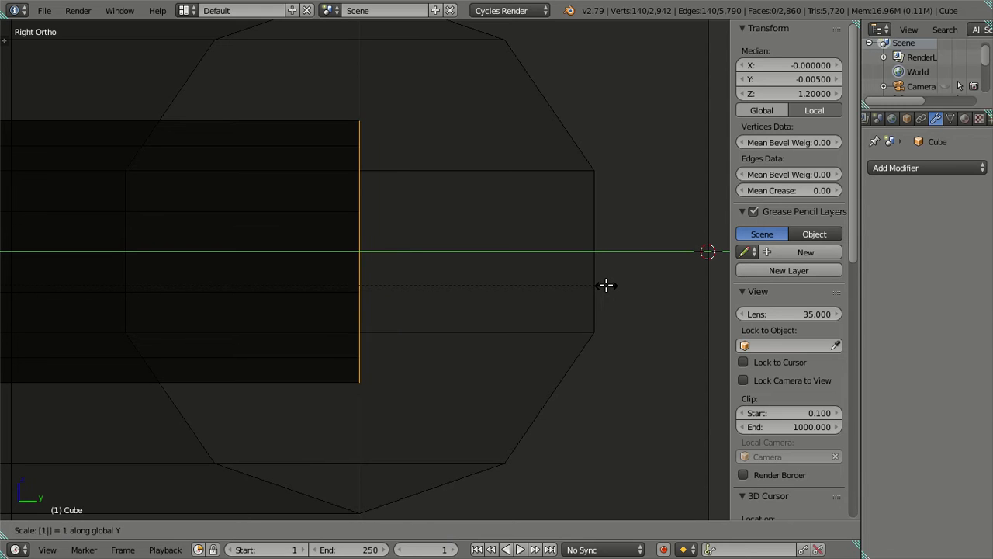
pyautogui.write('1.001')
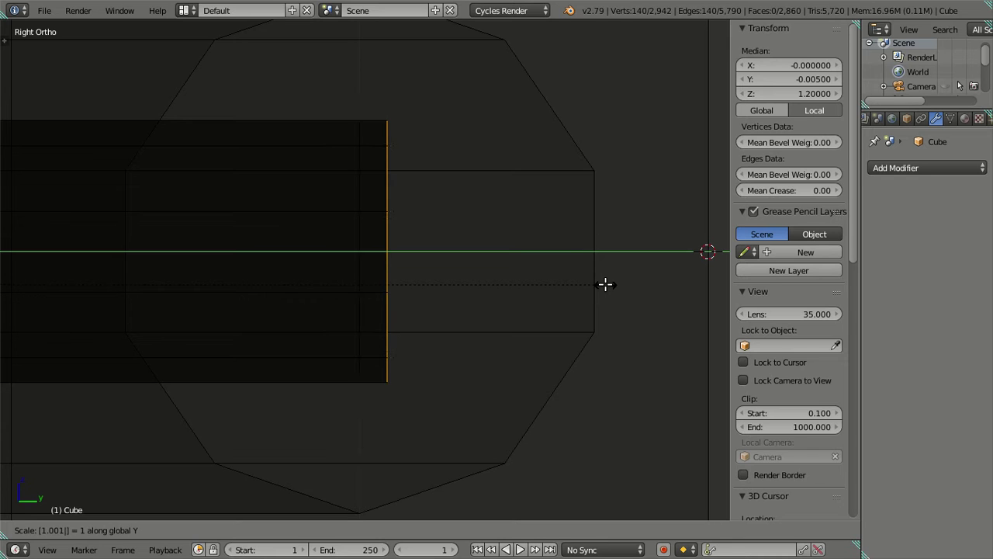
pyautogui.click(605, 284)
# Inspect the lengthened bar ends and clear the selection
pyautogui.scroll(-1, 422, 290)
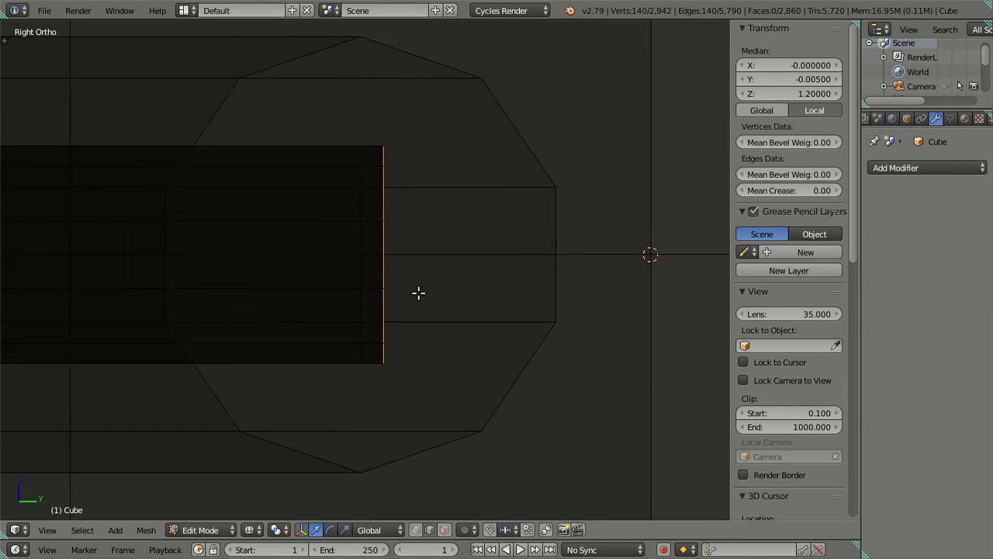
pyautogui.scroll(-2, 399, 294)
pyautogui.scroll(-2, 300, 298)
pyautogui.scroll(1, 299, 298)
pyautogui.scroll(2, 313, 284)
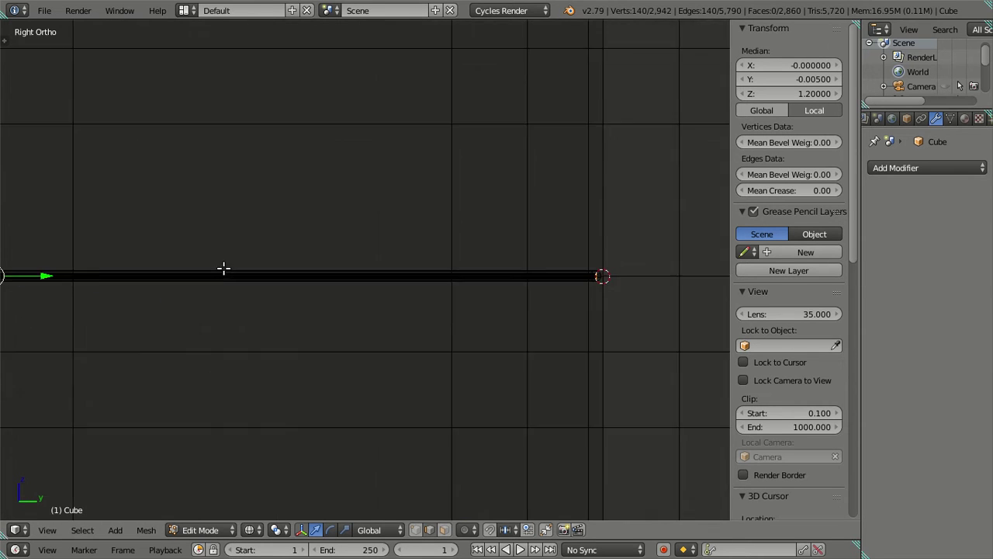
pyautogui.scroll(2, 225, 271)
pyautogui.moveTo(144, 284)
pyautogui.keyDown('shift'); pyautogui.mouseDown(button='middle')
pyautogui.moveTo(536, 295)
pyautogui.moveTo(483, 330)
pyautogui.moveTo(693, 361)
pyautogui.moveTo(480, 348)
pyautogui.mouseUp(button='middle'); pyautogui.keyUp('shift')
pyautogui.scroll(2, 536, 295)
pyautogui.scroll(1, 483, 330)
pyautogui.scroll(4, 585, 370)
pyautogui.scroll(3, 572, 437)
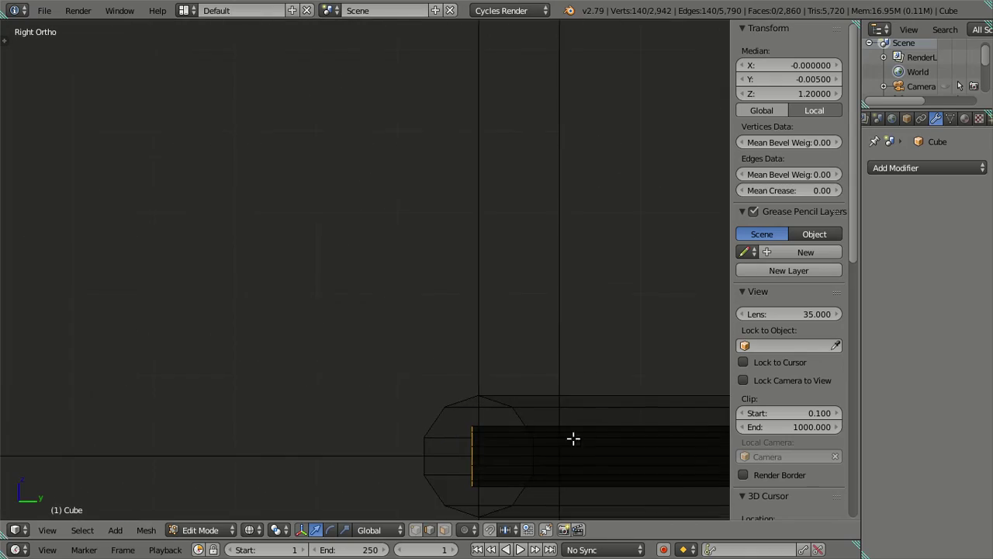
pyautogui.keyDown('shift'); pyautogui.moveTo(572, 437); pyautogui.dragTo(447, 251, button='middle'); pyautogui.keyUp('shift')
pyautogui.scroll(-4, 448, 251)
pyautogui.scroll(-2, 445, 241)
pyautogui.press('a')
pyautogui.scroll(-3, 262, 235)
# Orbit around the oven interior to inspect the rack, briefly checking the camera view
pyautogui.scroll(-2, 278, 228)
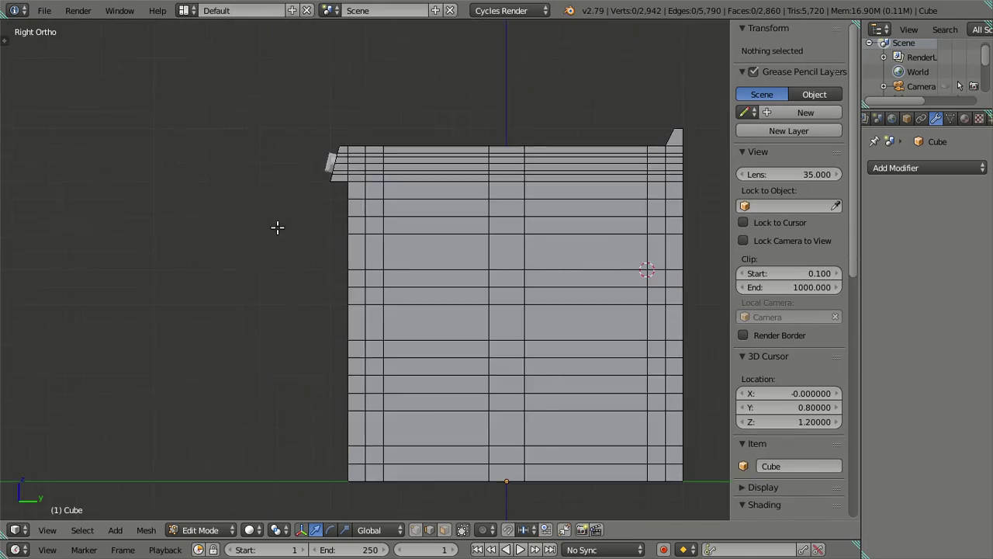
pyautogui.moveTo(277, 228); pyautogui.dragTo(482, 290, button='middle')
pyautogui.scroll(3, 370, 315)
pyautogui.moveTo(370, 315)
pyautogui.mouseDown(button='middle')
pyautogui.moveTo(328, 279)
pyautogui.moveTo(299, 302)
pyautogui.moveTo(310, 319)
pyautogui.moveTo(328, 309)
pyautogui.moveTo(297, 284)
pyautogui.moveTo(333, 288)
pyautogui.moveTo(308, 277)
pyautogui.mouseUp(button='middle')
pyautogui.scroll(-2, 296, 284)
pyautogui.scroll(2, 396, 354)
pyautogui.moveTo(381, 365)
pyautogui.mouseDown(button='middle')
pyautogui.moveTo(395, 301)
pyautogui.moveTo(383, 304)
pyautogui.moveTo(393, 306)
pyautogui.mouseUp(button='middle')
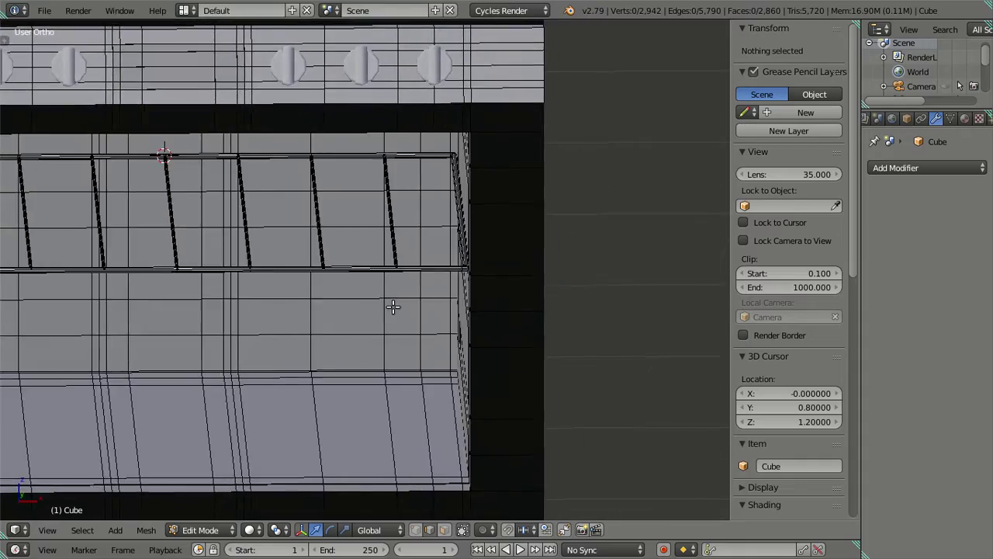
pyautogui.scroll(-2, 349, 295)
pyautogui.press('KP_0')
pyautogui.scroll(3, 348, 293)
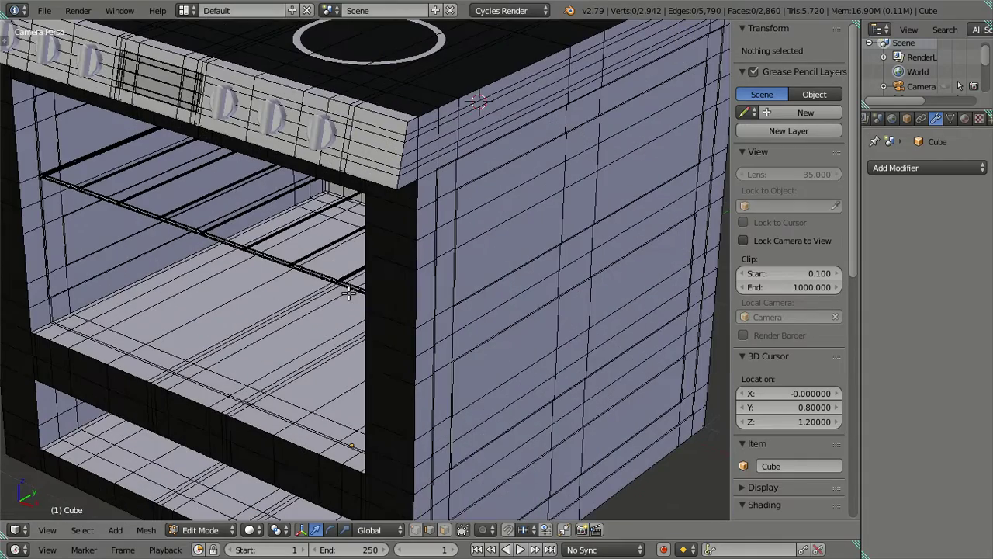
pyautogui.press('KP_0')
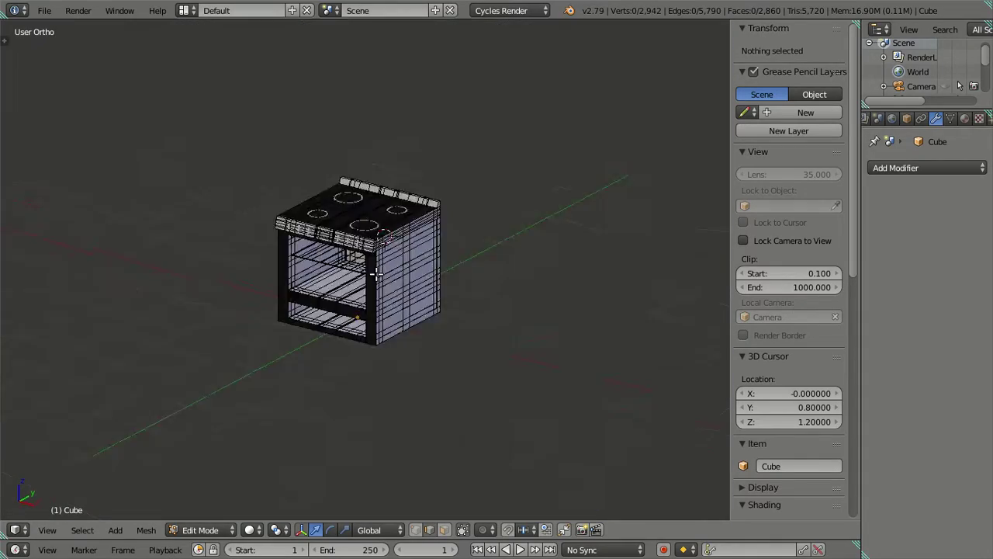
# Orbit to the oven's right side and select a horizontal edge on the inner oven wall
pyautogui.scroll(4, 329, 284)
pyautogui.scroll(2, 306, 284)
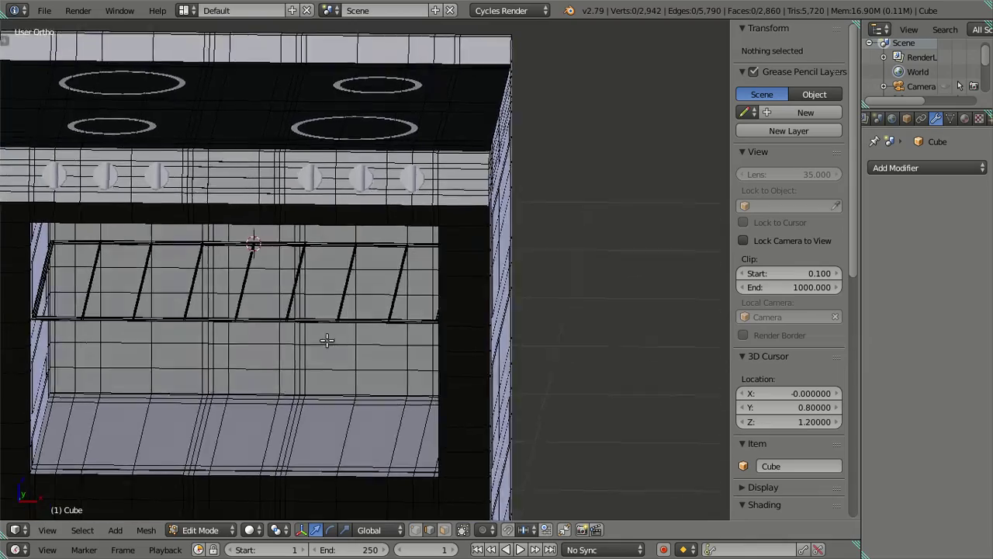
pyautogui.moveTo(326, 339); pyautogui.dragTo(370, 328, button='middle')
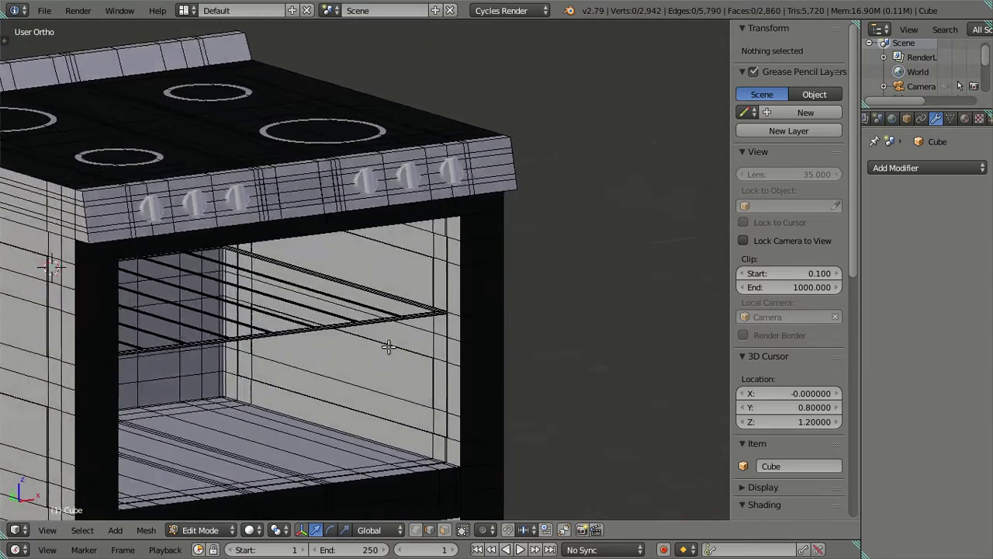
pyautogui.moveTo(370, 353)
pyautogui.mouseDown(button='middle')
pyautogui.moveTo(268, 346)
pyautogui.moveTo(321, 337)
pyautogui.mouseUp(button='middle')
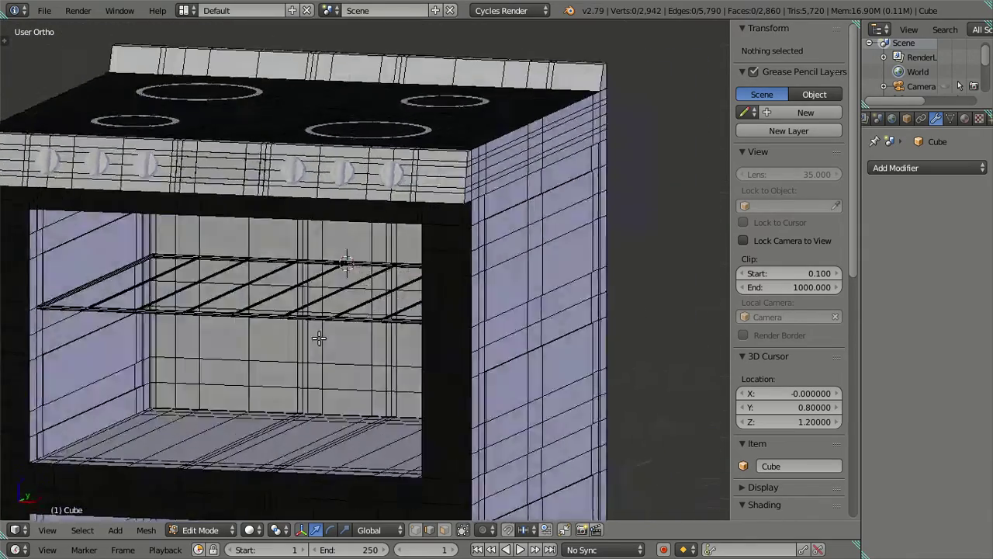
pyautogui.scroll(2, 377, 328)
pyautogui.scroll(3, 404, 330)
pyautogui.moveTo(405, 330); pyautogui.dragTo(417, 256, button='middle')
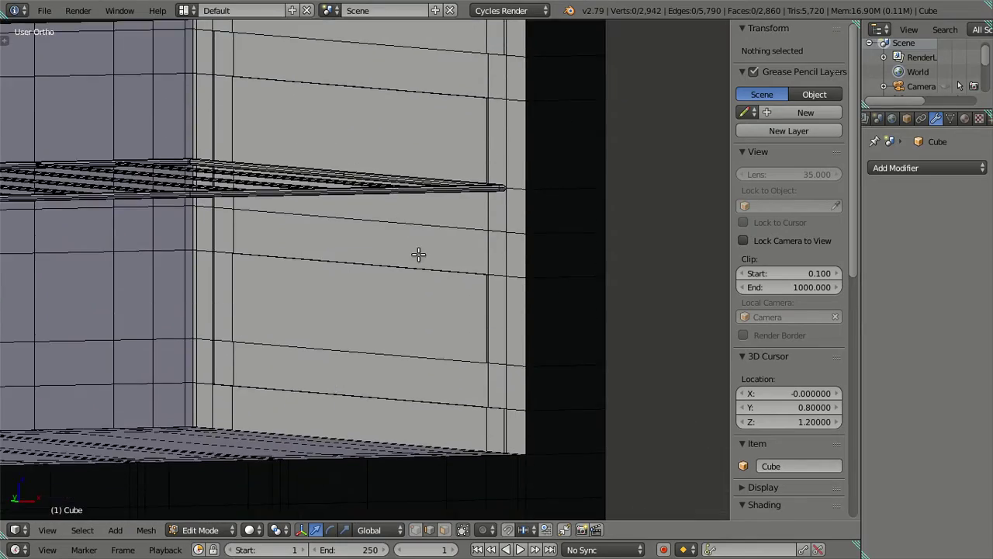
pyautogui.scroll(-2, 422, 310)
pyautogui.scroll(-2, 439, 291)
pyautogui.moveTo(439, 290)
pyautogui.mouseDown(button='middle')
pyautogui.moveTo(443, 315)
pyautogui.moveTo(432, 308)
pyautogui.moveTo(414, 330)
pyautogui.moveTo(445, 319)
pyautogui.moveTo(430, 319)
pyautogui.mouseUp(button='middle')
pyautogui.rightClick(414, 336)
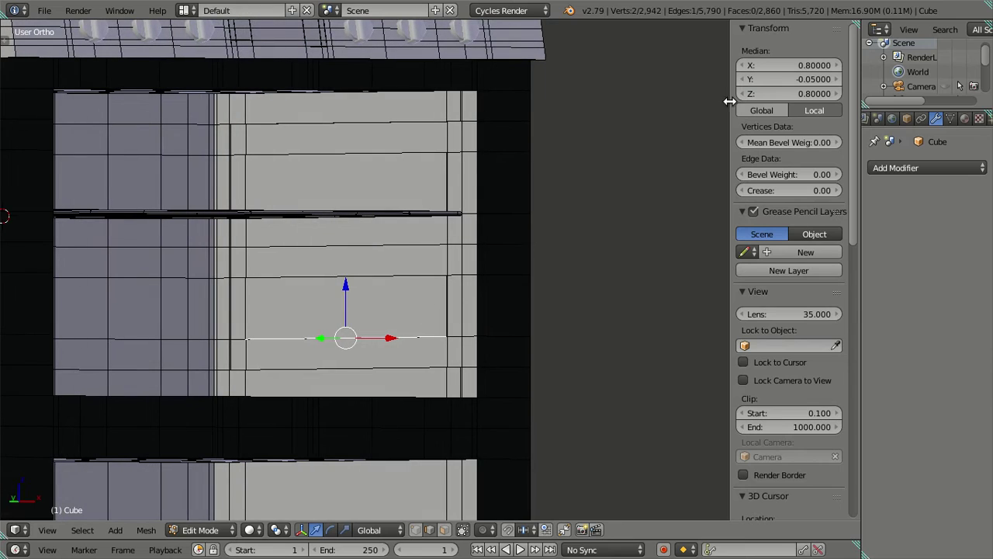
# Commit the inner wall edge at Z 0.8 and clear the selection
pyautogui.press('Return')
pyautogui.press('a')
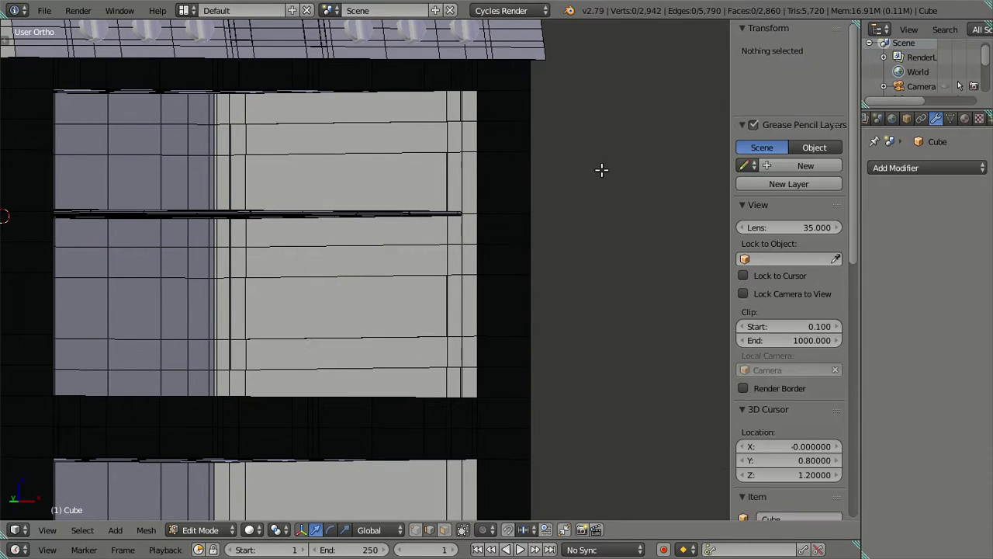
pyautogui.moveTo(601, 169); pyautogui.dragTo(558, 204, button='middle')
pyautogui.scroll(3, 556, 233)
pyautogui.moveTo(554, 246); pyautogui.dragTo(322, 257, button='middle')
# Select the whole wire rack and duplicate it, lowering the copy to height 0.8
pyautogui.press('l')
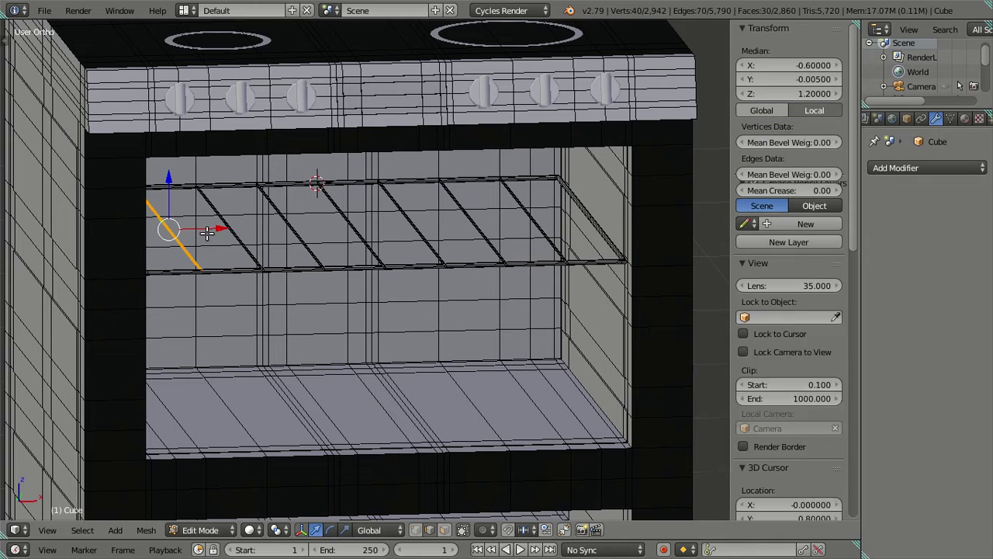
pyautogui.press('l')
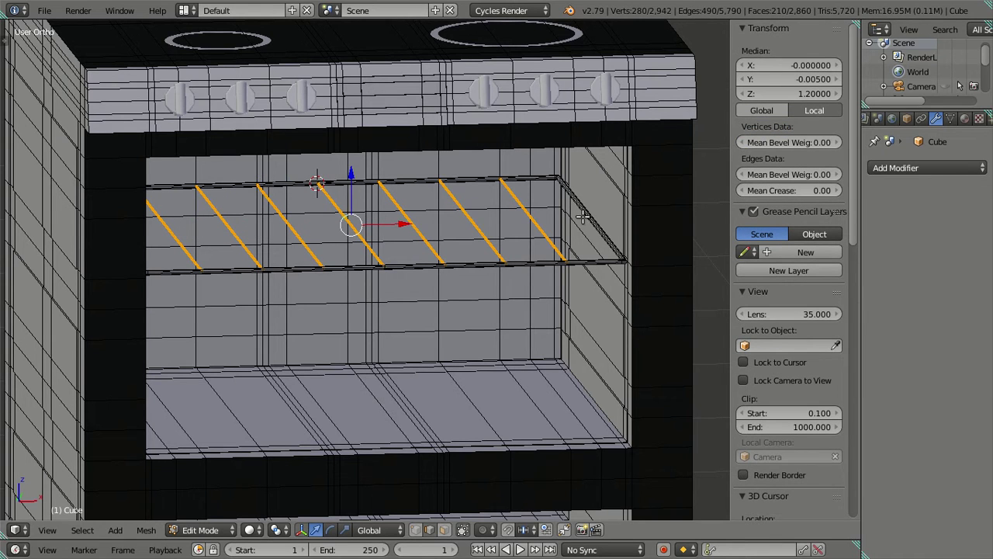
pyautogui.press('l')
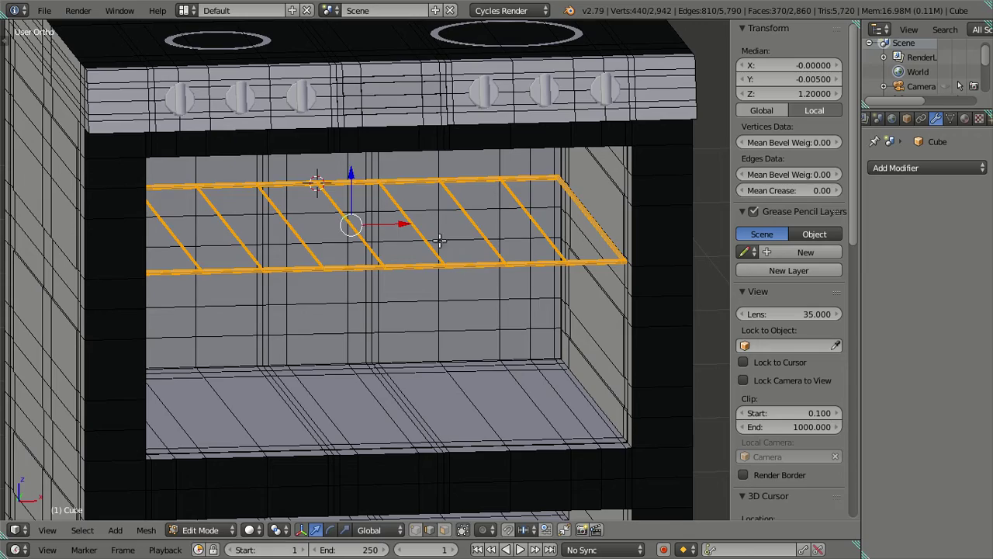
pyautogui.hotkey('shift', 'd')
pyautogui.press('Escape')
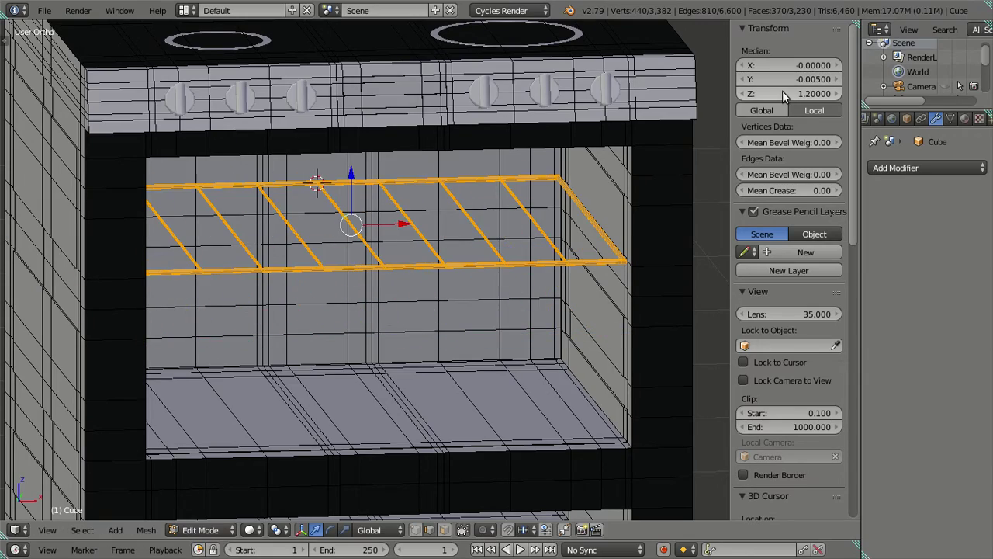
pyautogui.moveTo(782, 94); pyautogui.dragTo(711, 141)
pyautogui.moveTo(711, 141)
pyautogui.mouseDown(button='middle')
pyautogui.moveTo(428, 264)
pyautogui.moveTo(471, 344)
pyautogui.moveTo(357, 308)
pyautogui.moveTo(395, 337)
pyautogui.mouseUp(button='middle')
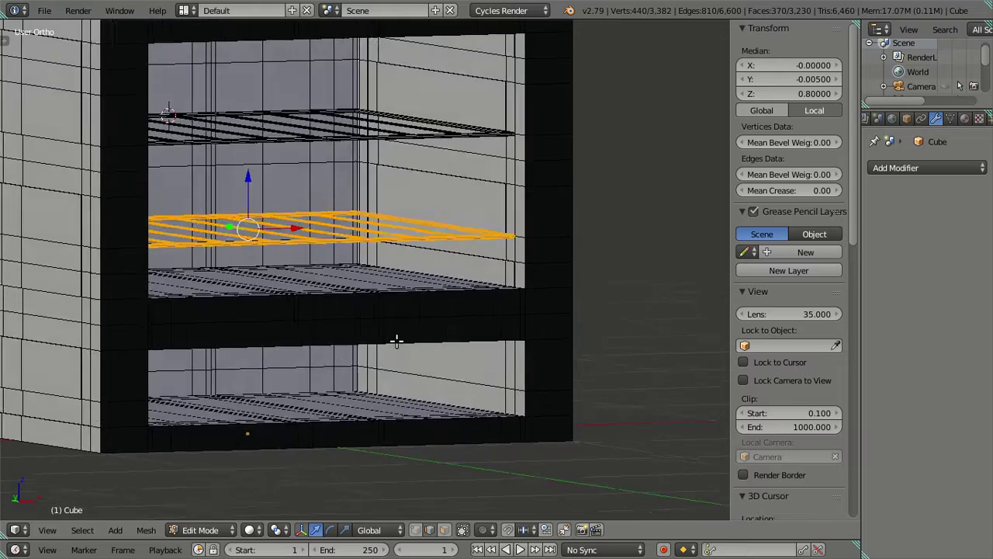
# Duplicate the rack again and move the copy into the lower oven compartment at 0.2
pyautogui.rightClick(445, 387)
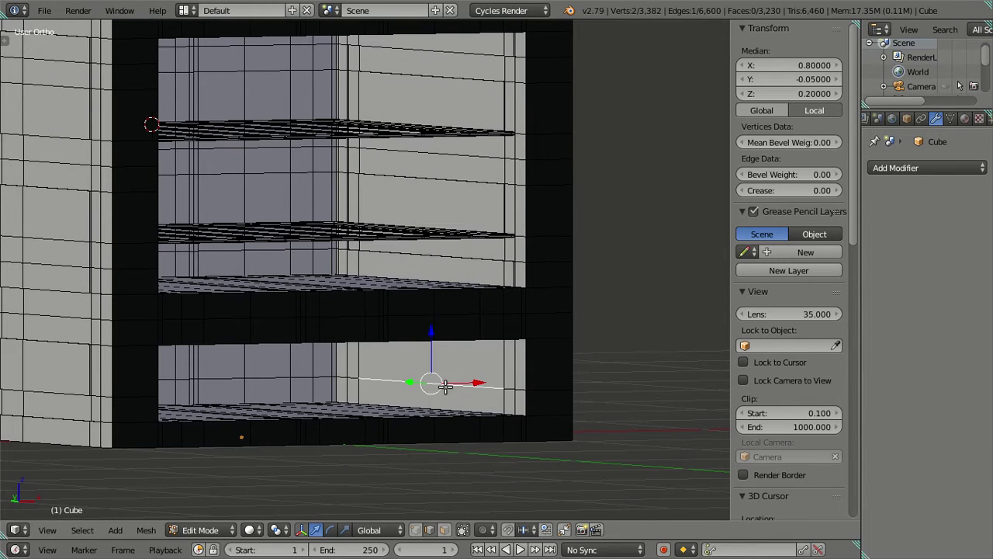
pyautogui.moveTo(481, 280)
pyautogui.mouseDown(button='middle')
pyautogui.moveTo(497, 275)
pyautogui.moveTo(546, 206)
pyautogui.mouseUp(button='middle')
pyautogui.press('Escape')
pyautogui.moveTo(621, 166); pyautogui.dragTo(583, 215, button='middle')
pyautogui.hotkey('ctrl', 'z')
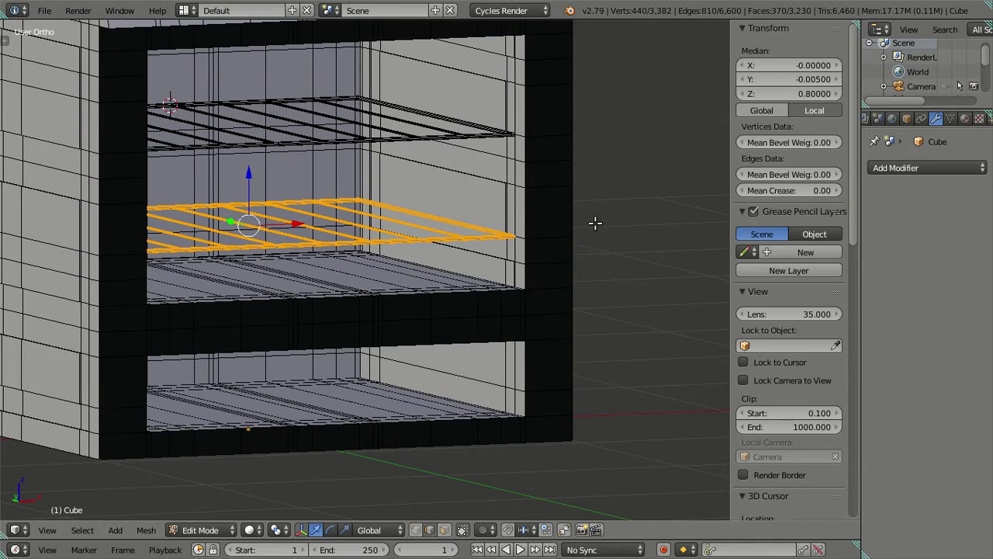
pyautogui.hotkey('shift', 'd')
pyautogui.rightClick(611, 200)
pyautogui.moveTo(788, 95); pyautogui.dragTo(761, 95)
# Deselect everything, review the racks, and look through the scene camera
pyautogui.moveTo(501, 291); pyautogui.dragTo(344, 348, button='middle')
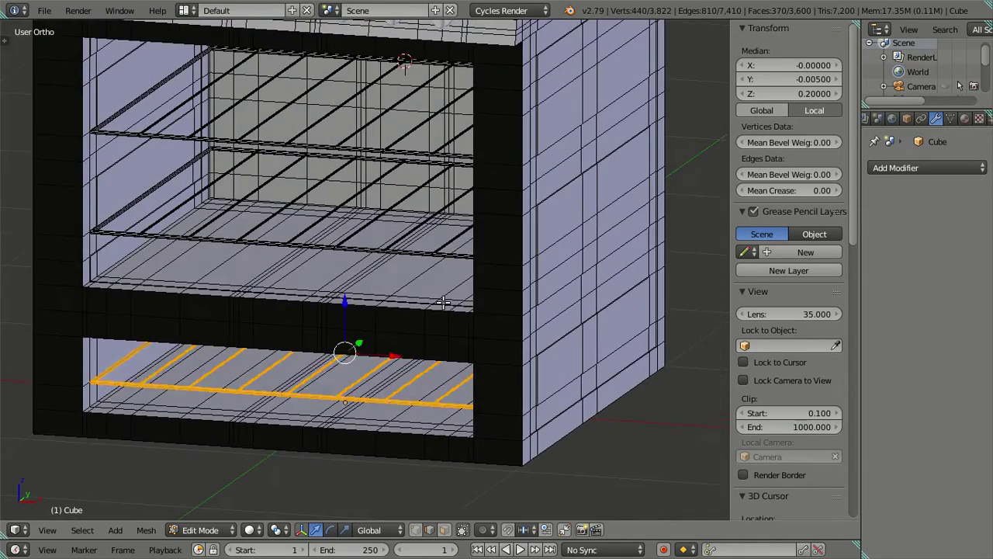
pyautogui.scroll(3, 353, 305)
pyautogui.press('a')
pyautogui.moveTo(352, 305)
pyautogui.mouseDown(button='middle')
pyautogui.moveTo(496, 313)
pyautogui.moveTo(385, 318)
pyautogui.moveTo(381, 339)
pyautogui.moveTo(377, 306)
pyautogui.moveTo(392, 335)
pyautogui.moveTo(493, 327)
pyautogui.moveTo(412, 324)
pyautogui.mouseUp(button='middle')
pyautogui.press('KP_0')
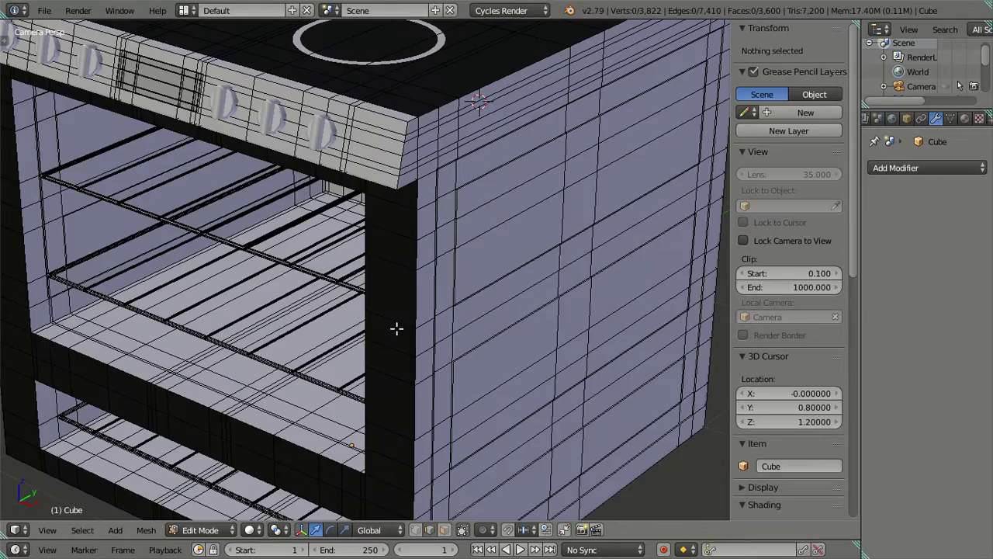
# In front view, add three vertical loop cuts through the stove body
pyautogui.scroll(-3, 396, 327)
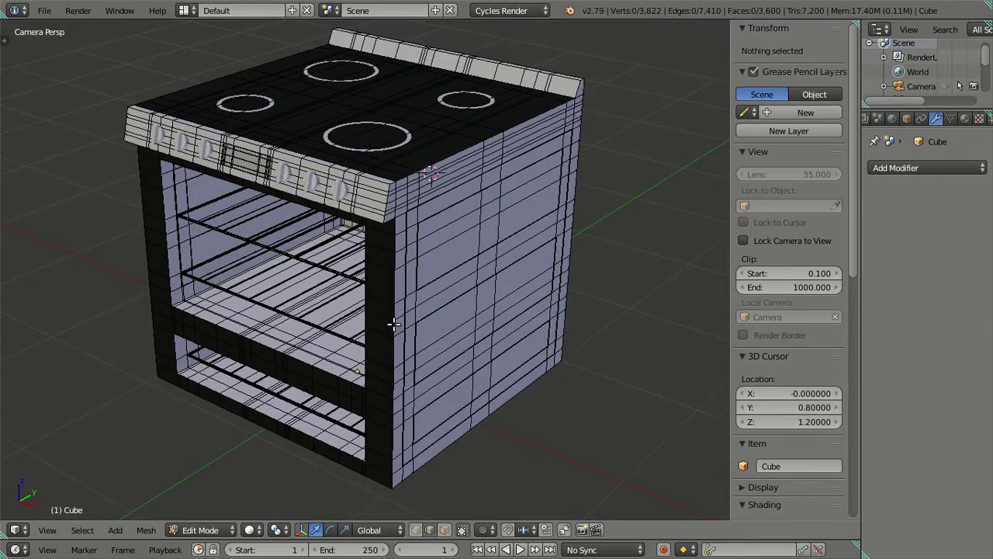
pyautogui.scroll(3, 394, 325)
pyautogui.moveTo(362, 326)
pyautogui.keyDown('shift'); pyautogui.mouseDown(button='middle')
pyautogui.moveTo(447, 314)
pyautogui.moveTo(434, 300)
pyautogui.moveTo(484, 279)
pyautogui.mouseUp(button='middle'); pyautogui.keyUp('shift')
pyautogui.scroll(3, 310, 344)
pyautogui.scroll(3, 319, 341)
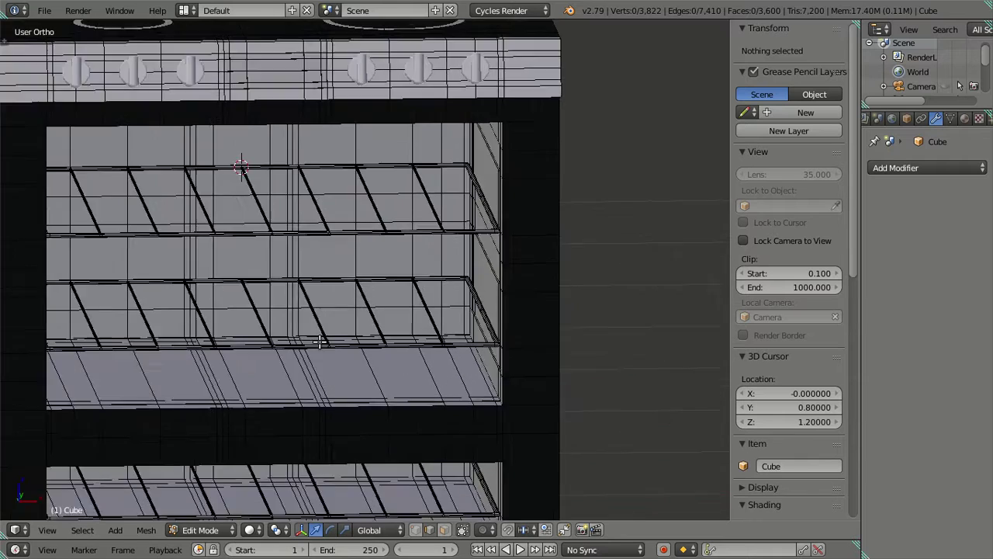
pyautogui.scroll(3, 314, 322)
pyautogui.moveTo(310, 304)
pyautogui.mouseDown(button='middle')
pyautogui.moveTo(406, 318)
pyautogui.moveTo(441, 277)
pyautogui.mouseUp(button='middle')
pyautogui.scroll(-3, 392, 306)
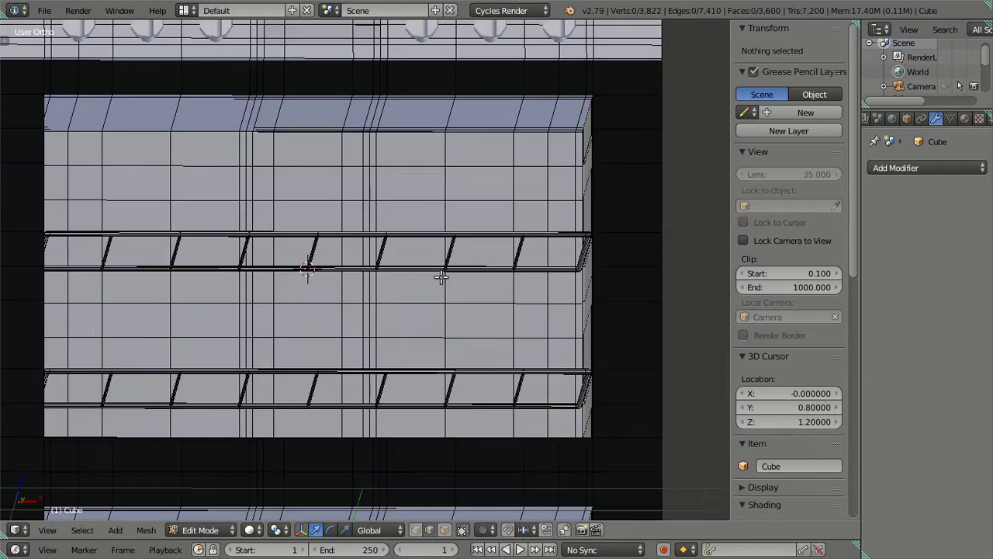
pyautogui.press('KP_1')
pyautogui.hotkey('ctrl', 'r')
pyautogui.click(483, 284)
pyautogui.hotkey('ctrl', 'r')
pyautogui.click(417, 277)
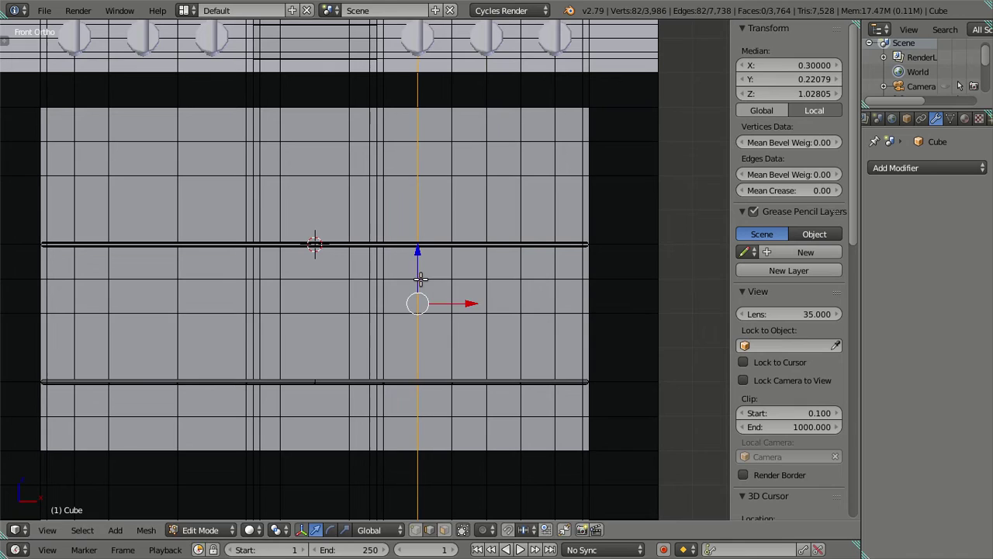
pyautogui.hotkey('ctrl', 'r')
pyautogui.click(298, 286)
# Add another vertical loop cut near the stove's left side, then deselect all
pyautogui.moveTo(217, 283)
pyautogui.mouseDown(button='middle')
pyautogui.moveTo(255, 303)
pyautogui.moveTo(290, 290)
pyautogui.moveTo(295, 162)
pyautogui.moveTo(260, 291)
pyautogui.mouseUp(button='middle')
pyautogui.hotkey('ctrl', 'z')
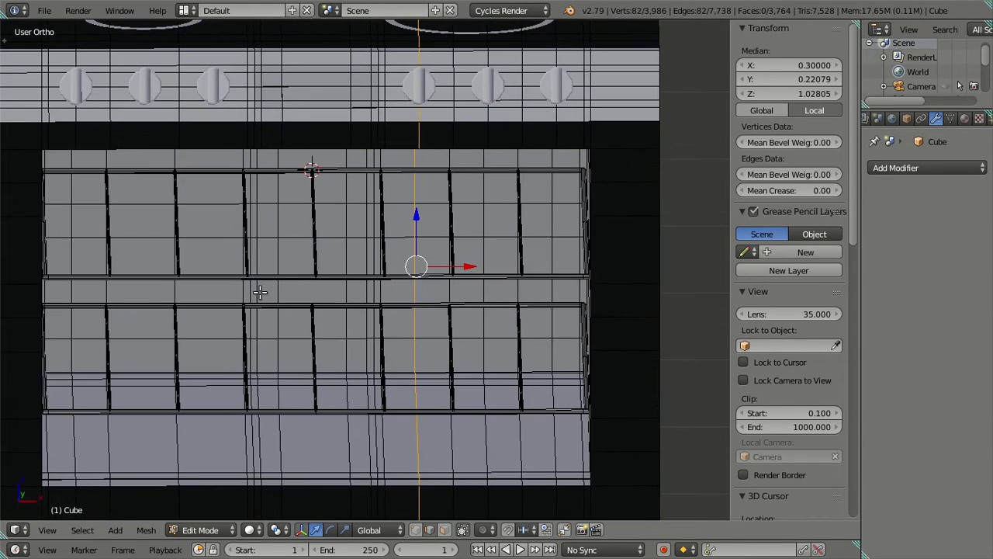
pyautogui.press('KP_1')
pyautogui.hotkey('ctrl', 'r')
pyautogui.click(208, 283)
pyautogui.press('g')
pyautogui.press('g')
pyautogui.click(144, 282)
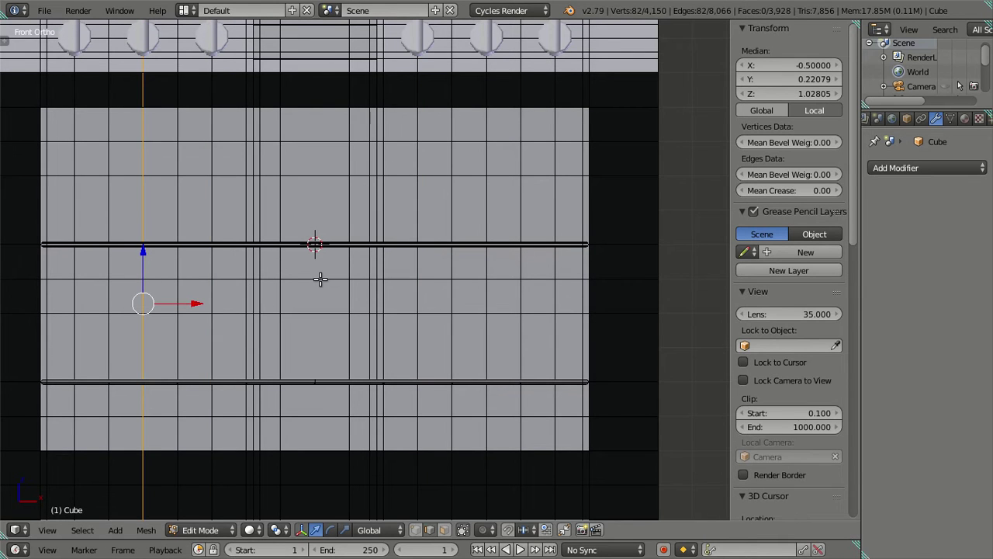
pyautogui.press('a')
# Select one whole diagonal rack bar
pyautogui.moveTo(517, 266); pyautogui.dragTo(523, 279, button='middle')
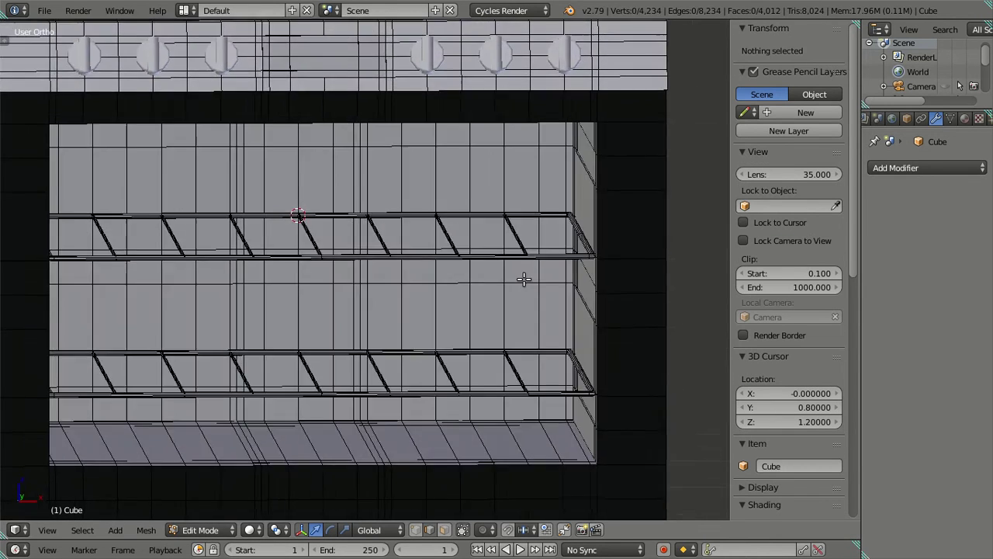
pyautogui.scroll(3, 533, 251)
pyautogui.moveTo(455, 266)
pyautogui.mouseDown(button='middle')
pyautogui.moveTo(510, 251)
pyautogui.moveTo(497, 215)
pyautogui.moveTo(493, 223)
pyautogui.mouseUp(button='middle')
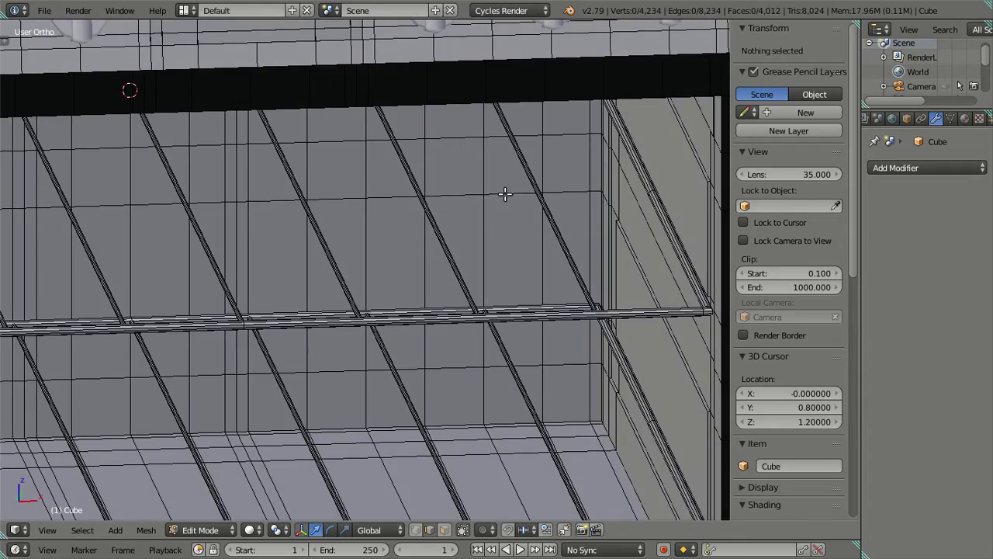
pyautogui.moveTo(526, 171)
pyautogui.mouseDown(button='middle')
pyautogui.moveTo(490, 256)
pyautogui.moveTo(477, 243)
pyautogui.mouseUp(button='middle')
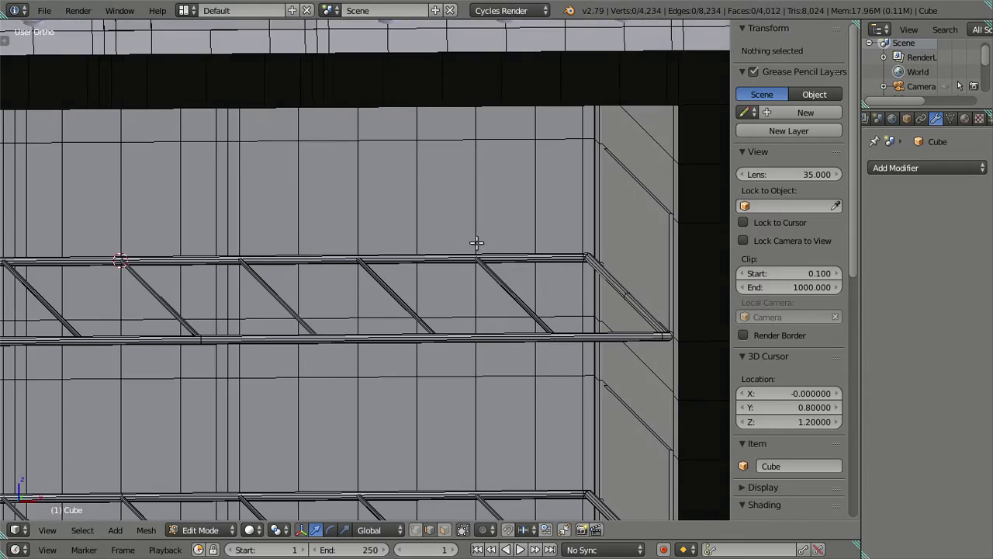
pyautogui.press('KP_4')
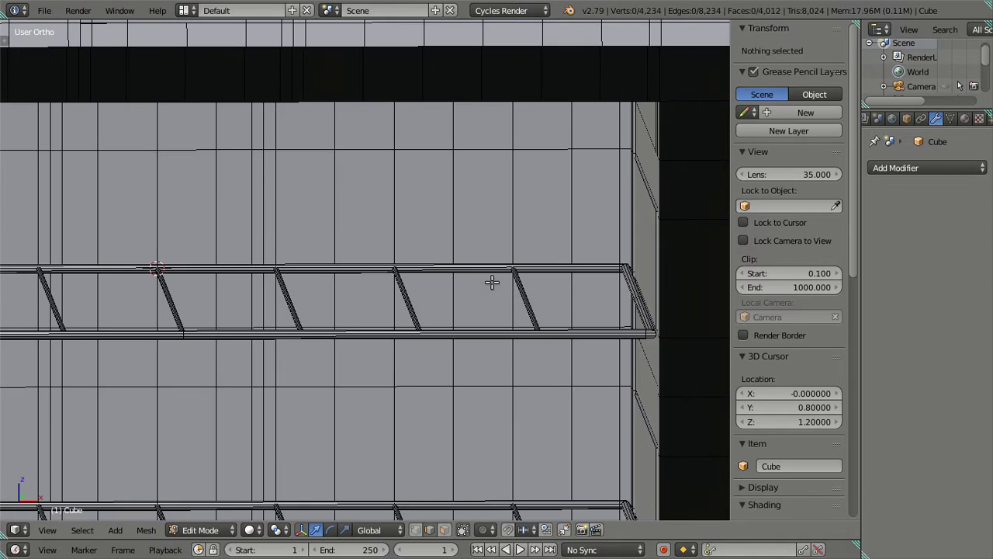
pyautogui.rightClick(524, 297)
pyautogui.hotkey('ctrl', 'l')
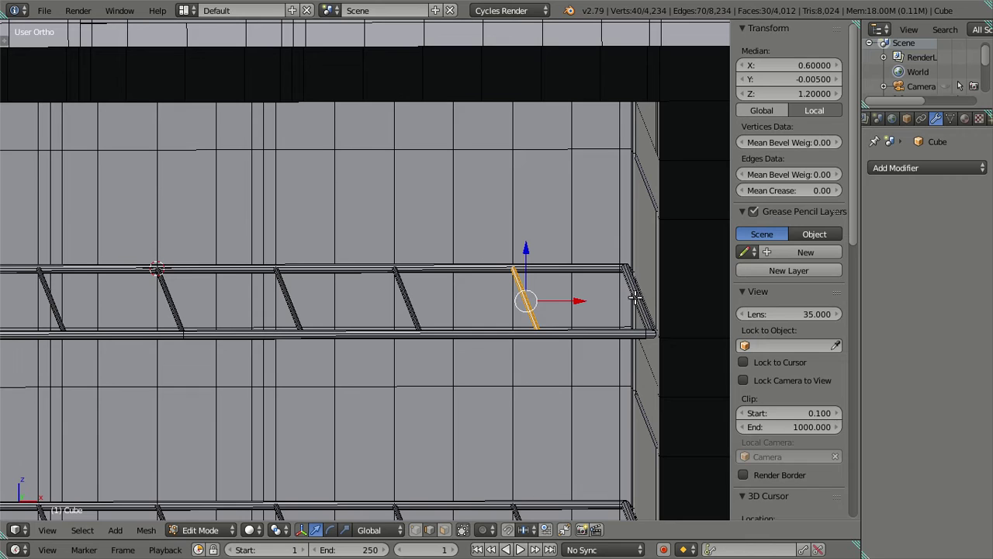
# Duplicate a diagonal rack bar in place and shift the copy to X 0.7
pyautogui.rightClick(564, 311)
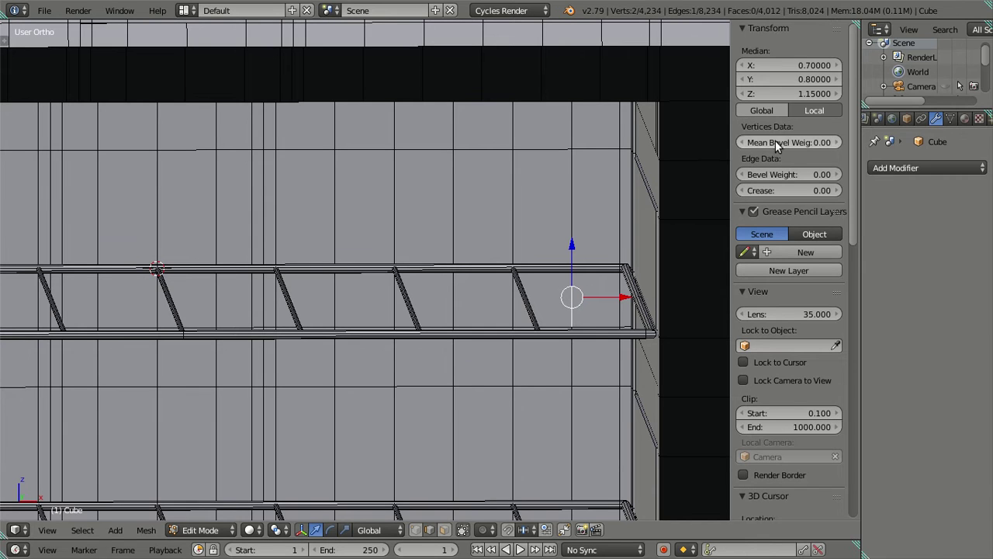
pyautogui.click(775, 69)
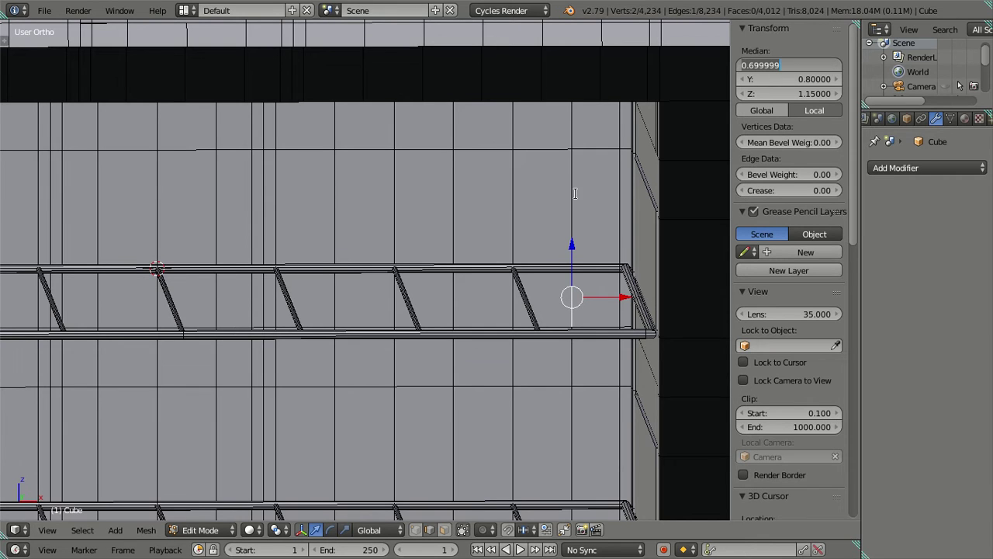
pyautogui.press('Escape')
pyautogui.rightClick(528, 299)
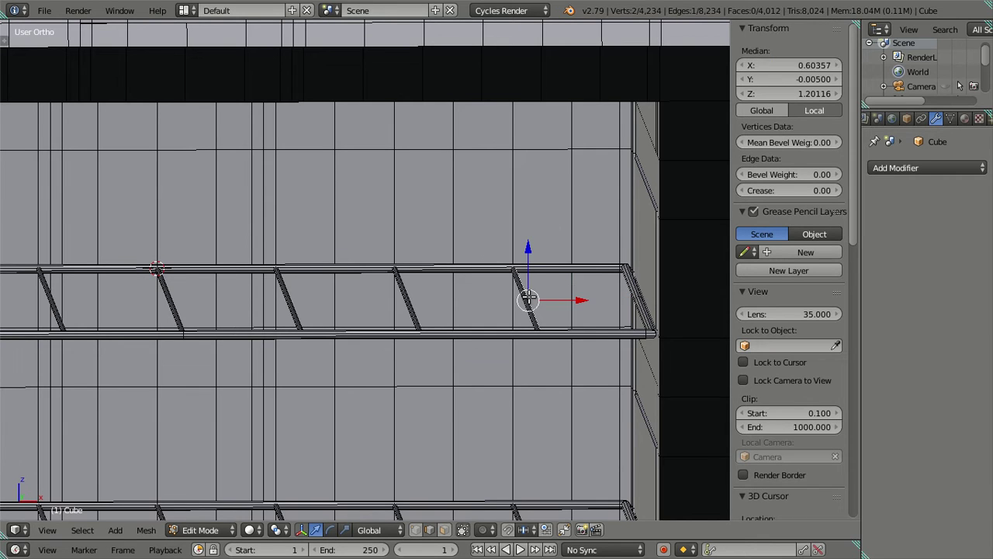
pyautogui.hotkey('ctrl', 'l')
pyautogui.hotkey('shift', 'd')
pyautogui.press('Escape')
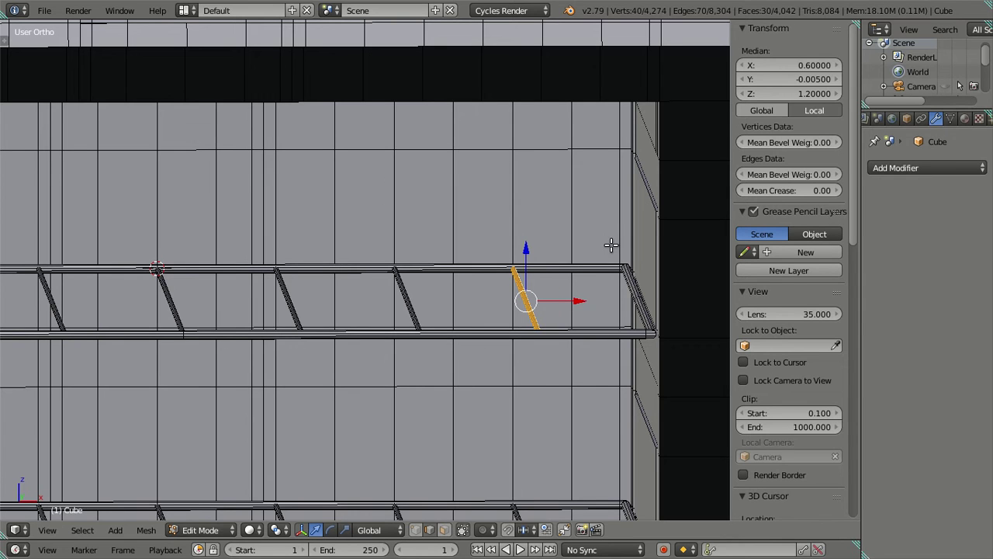
pyautogui.hotkey('ctrl', 'v')
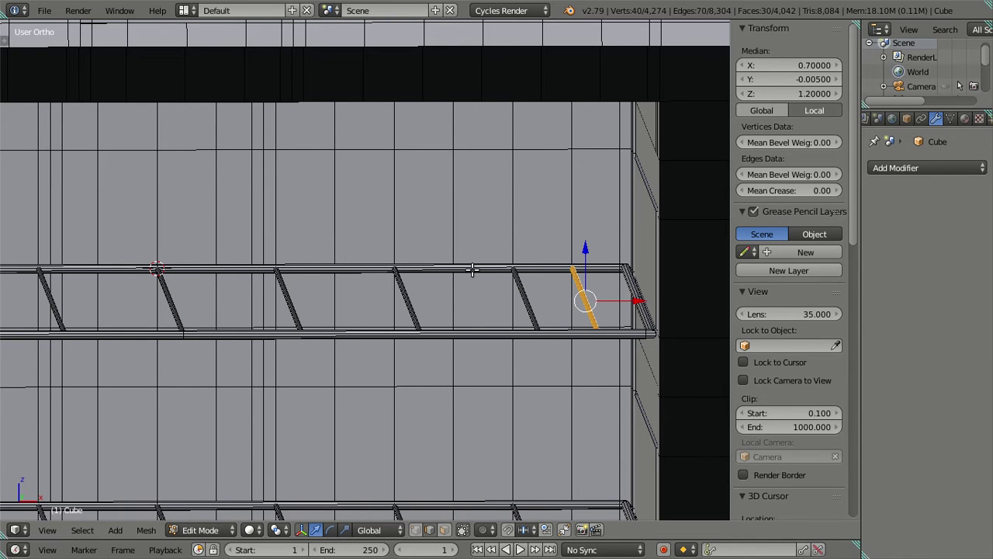
# Duplicate the diagonal strut again and place the copy at X 0.3
pyautogui.rightClick(457, 295)
pyautogui.click(772, 65)
pyautogui.press('Escape')
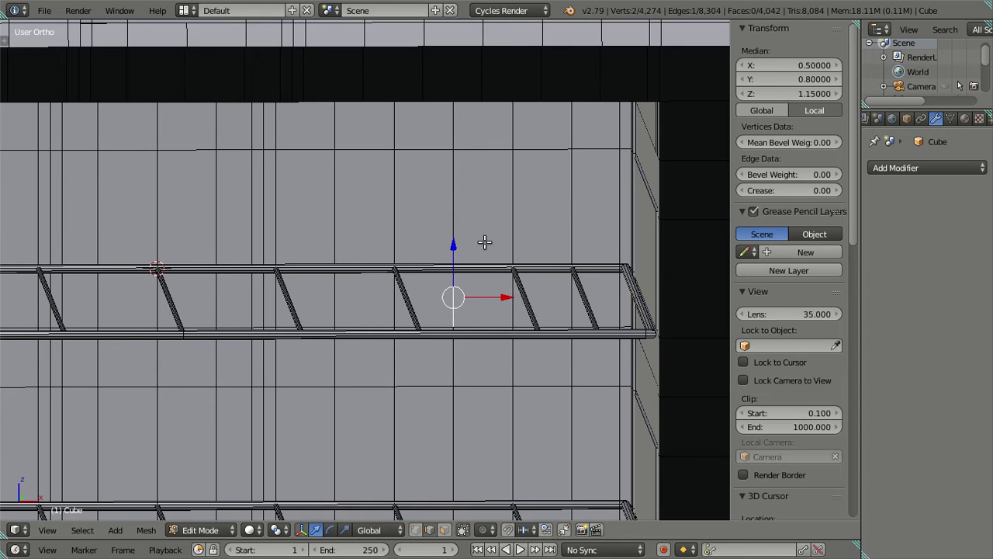
pyautogui.keyDown('shift'); pyautogui.rightClick(526, 299); pyautogui.keyUp('shift')
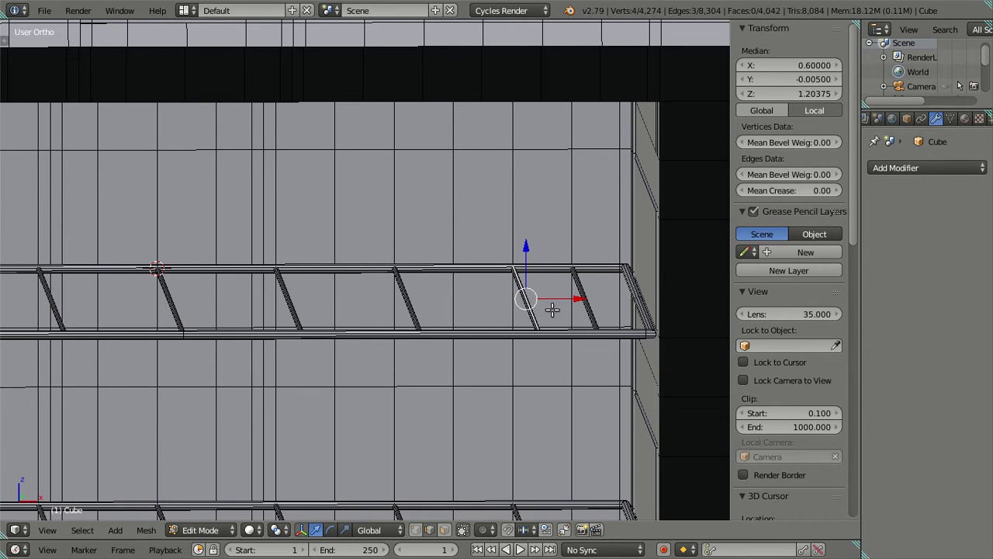
pyautogui.press('l')
pyautogui.hotkey('shift', 'd')
pyautogui.rightClick(468, 239)
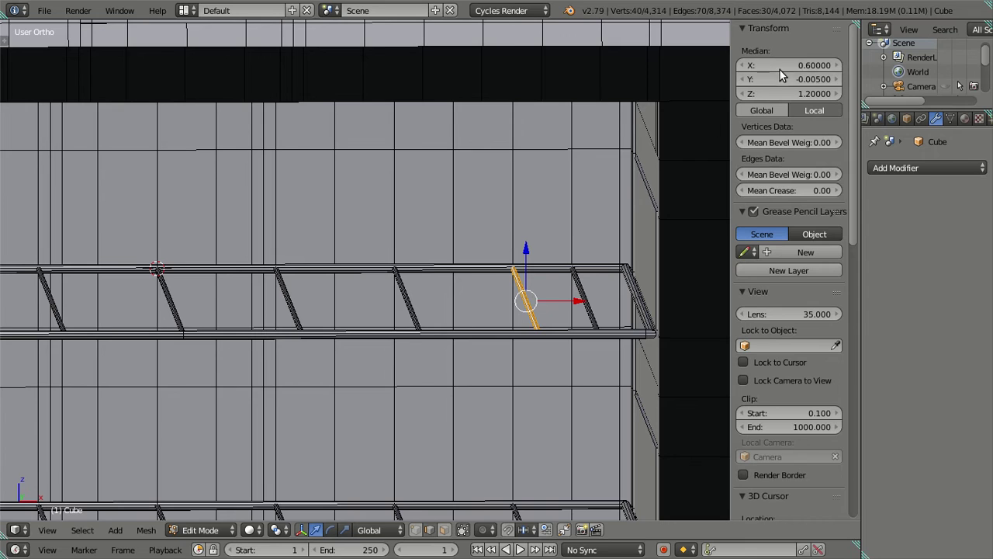
pyautogui.keyDown('ctrl'); pyautogui.scroll(-1, 780, 68); pyautogui.keyUp('ctrl')
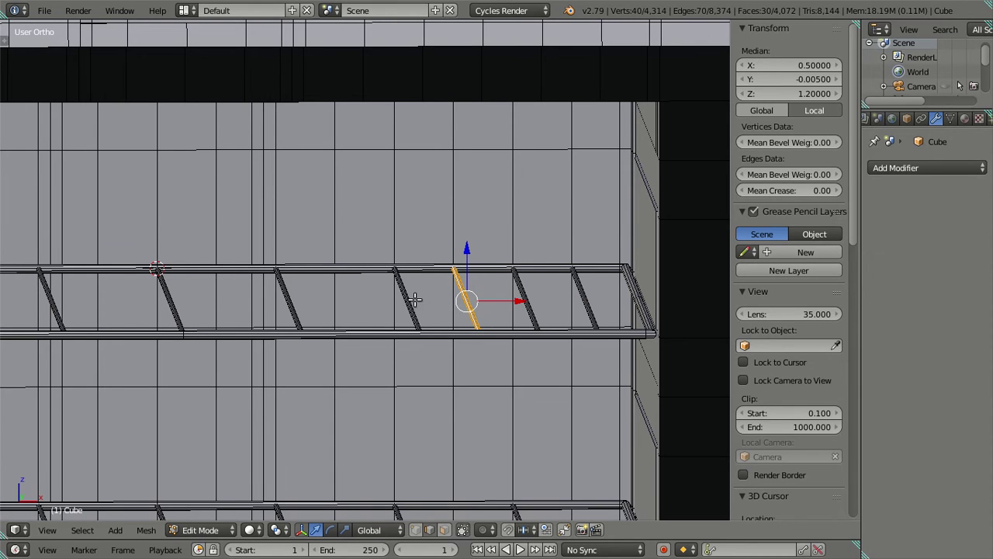
pyautogui.click(791, 65)
pyautogui.press('BackSpace')
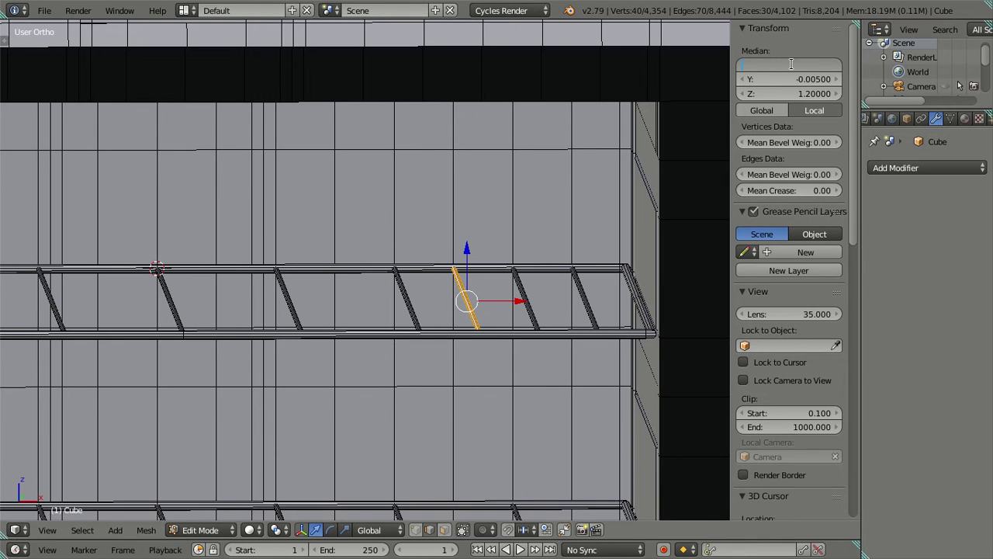
pyautogui.write('.3')
pyautogui.press('Return')
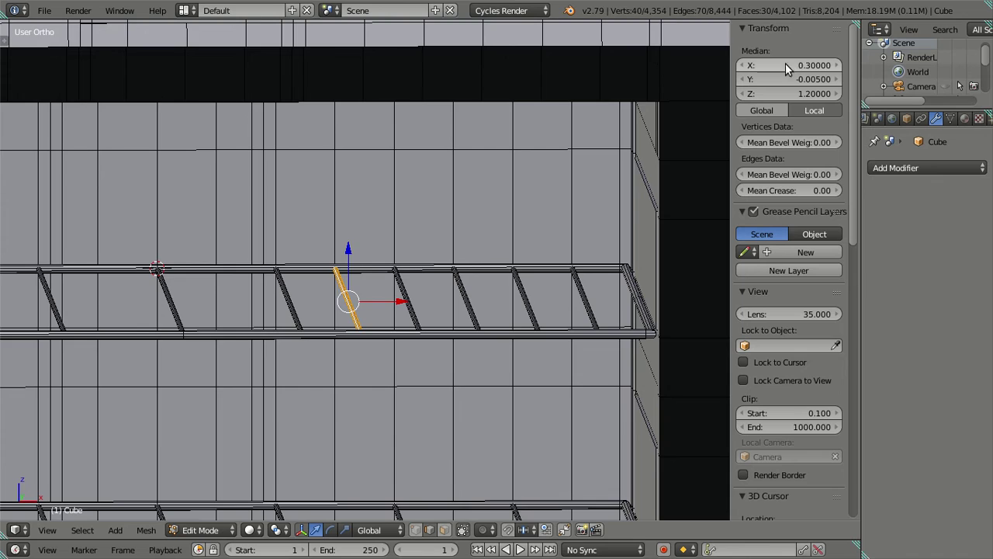
pyautogui.moveTo(469, 360)
pyautogui.mouseDown(button='middle')
pyautogui.moveTo(440, 376)
pyautogui.moveTo(454, 381)
pyautogui.moveTo(465, 359)
pyautogui.moveTo(458, 339)
pyautogui.moveTo(467, 356)
pyautogui.mouseUp(button='middle')
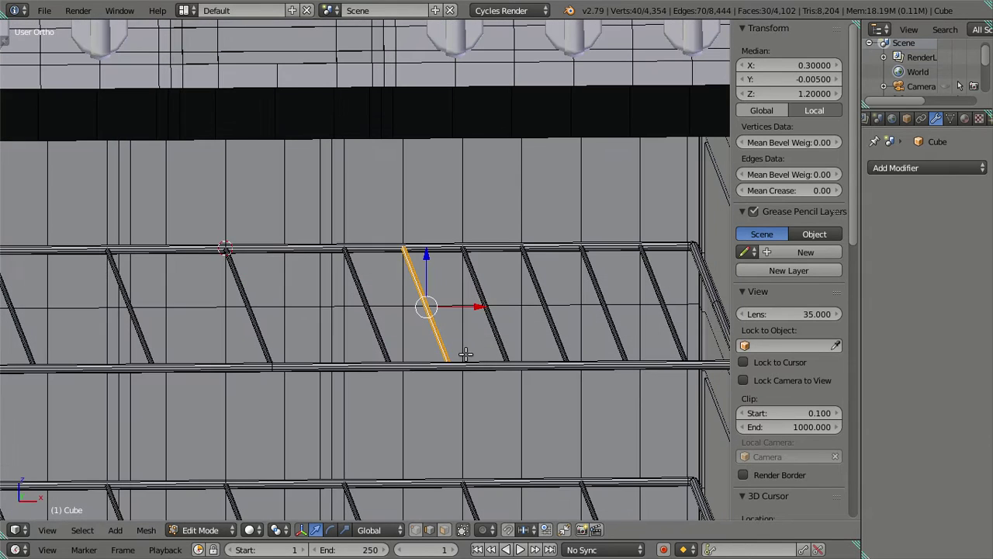
# Move the selected strut to Median X 0.1
pyautogui.press('g')
pyautogui.press('Escape')
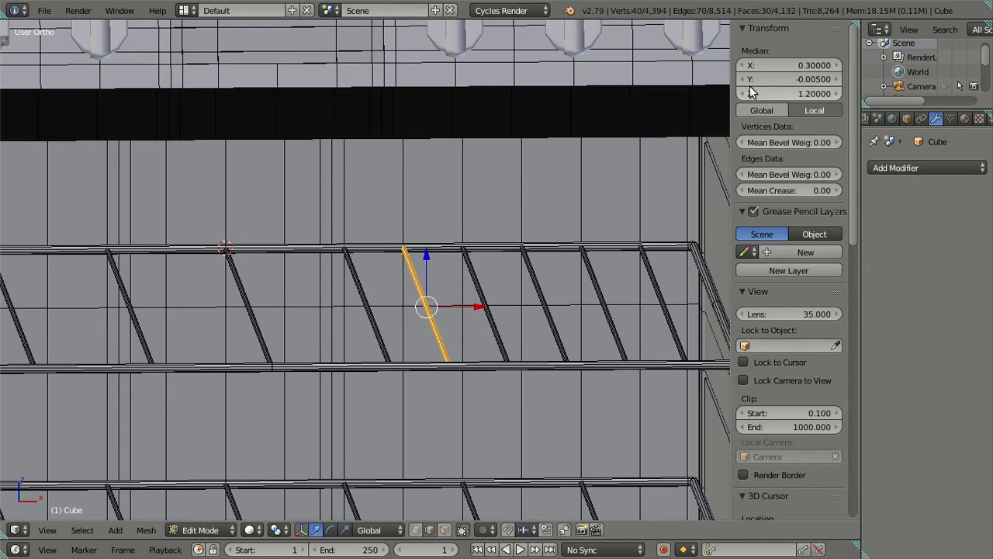
pyautogui.click(774, 65)
pyautogui.write('0.3')
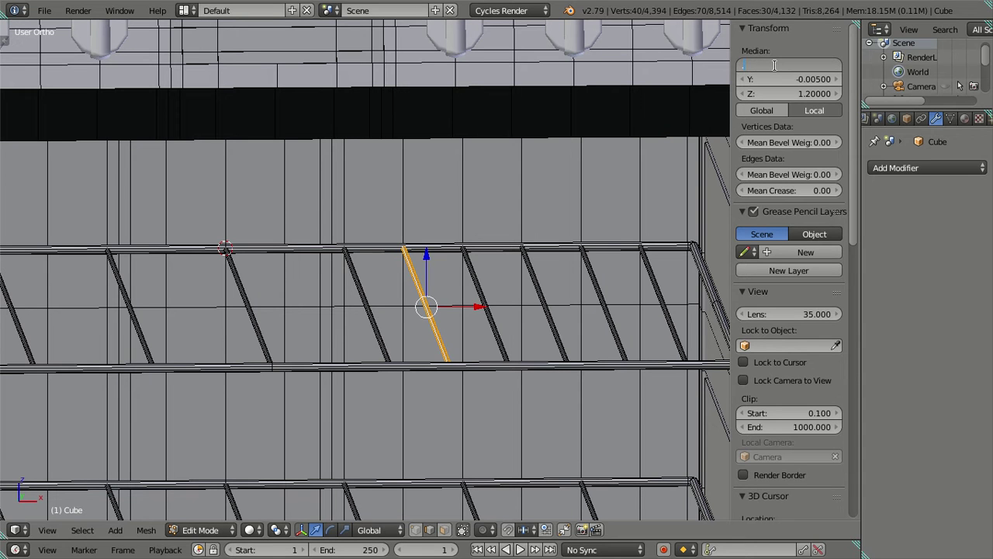
pyautogui.write('0.1')
pyautogui.press('Return')
# Duplicate the strut, set the copy to X -0.1, and duplicate it once more
pyautogui.moveTo(271, 181)
pyautogui.mouseDown(button='middle')
pyautogui.moveTo(301, 275)
pyautogui.moveTo(381, 291)
pyautogui.mouseUp(button='middle')
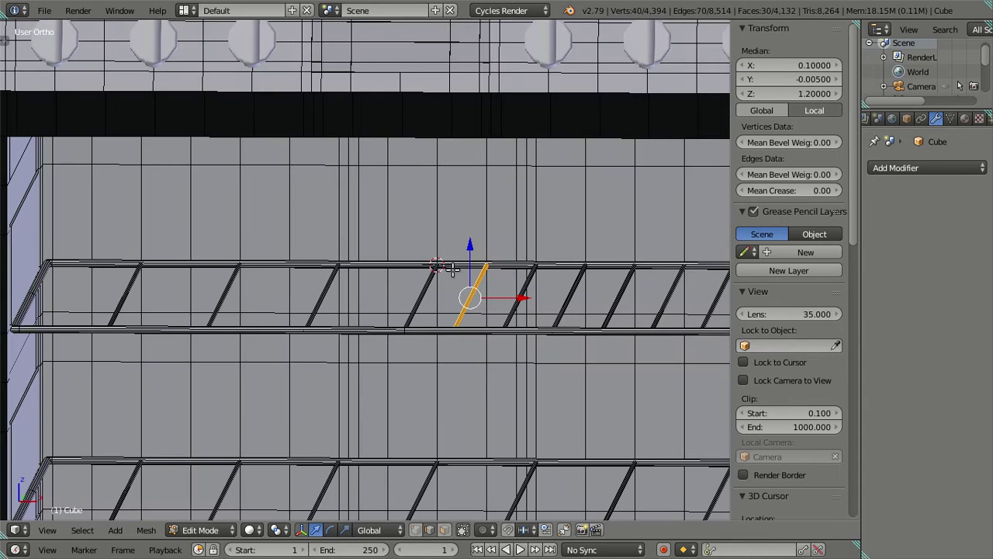
pyautogui.rightClick(385, 285)
pyautogui.press('l')
pyautogui.hotkey('shift', 'd')
pyautogui.press('Escape')
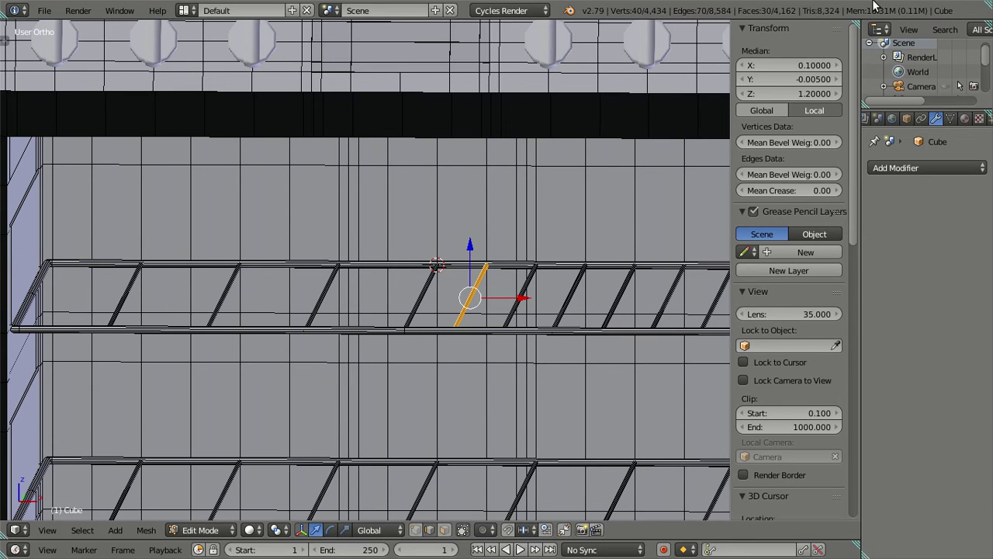
pyautogui.click(790, 67)
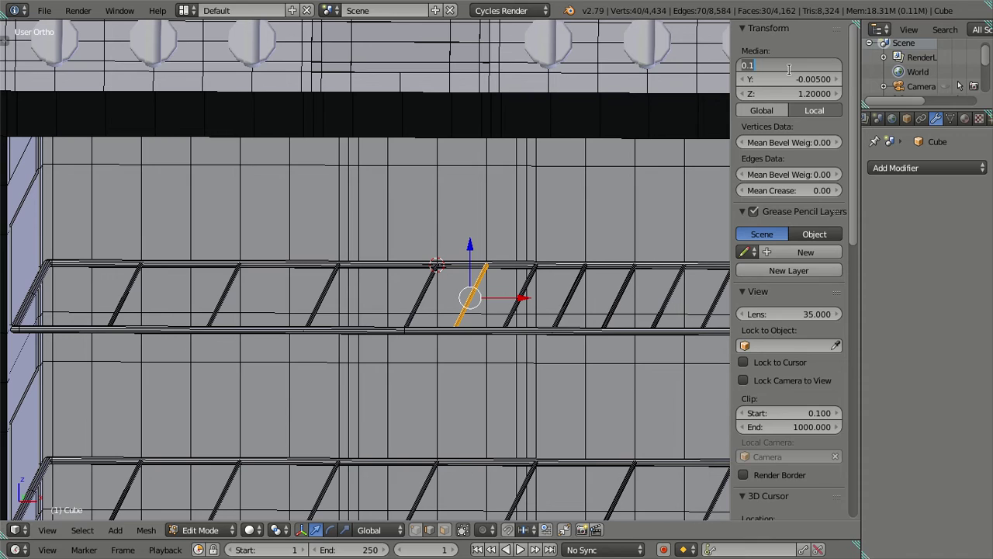
pyautogui.write('-1')
pyautogui.press('Return')
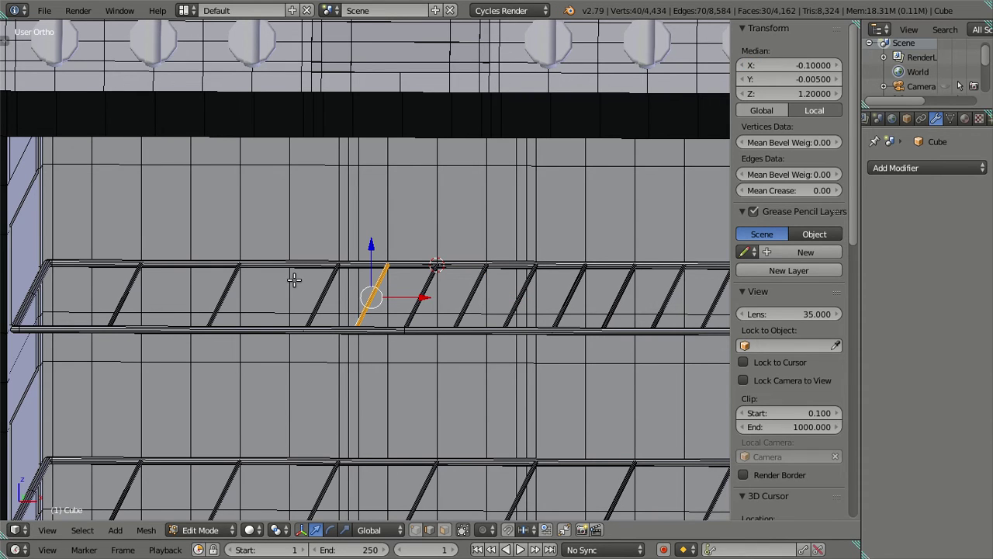
pyautogui.hotkey('shift', 'd')
pyautogui.rightClick(474, 274)
# Set the strut copies' Median X to -0.3, -0.5 and -0.7, duplicating in place between each
pyautogui.scroll(-1, 474, 273)
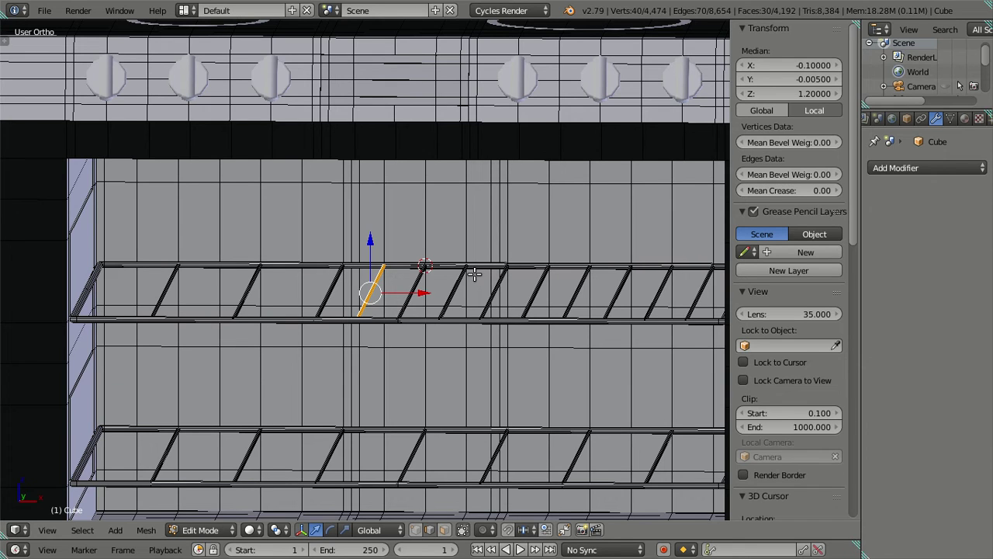
pyautogui.click(774, 64)
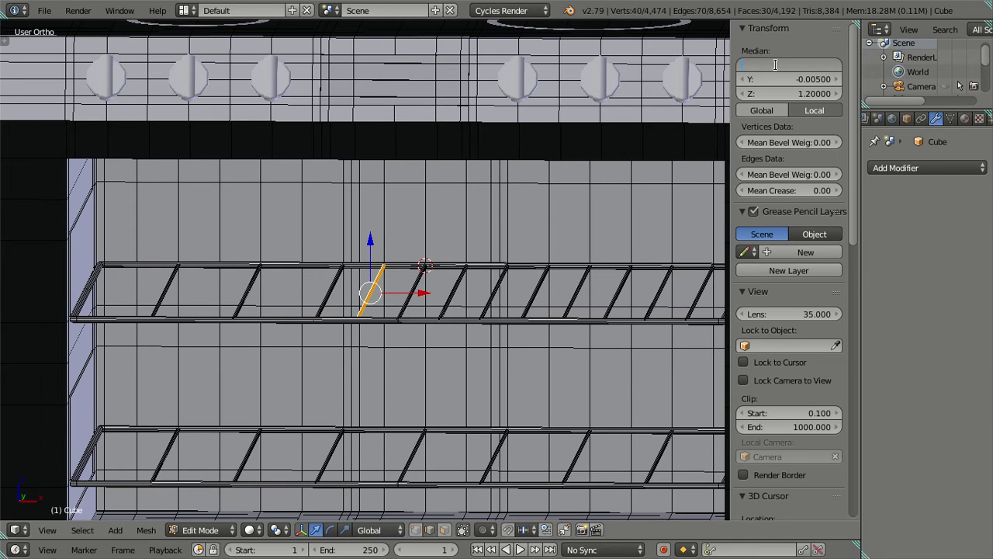
pyautogui.write('-3')
pyautogui.press('Return')
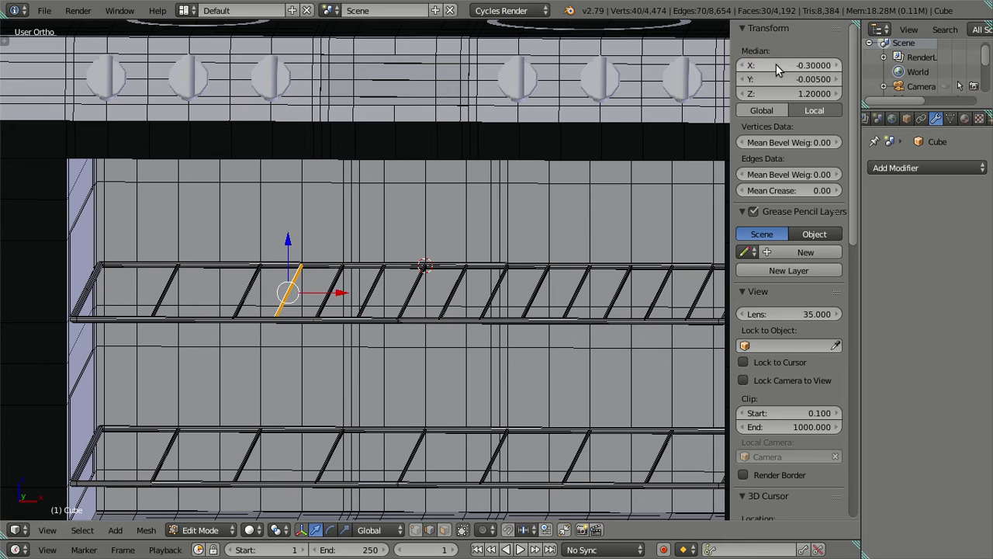
pyautogui.hotkey('shift', 'd')
pyautogui.rightClick(361, 233)
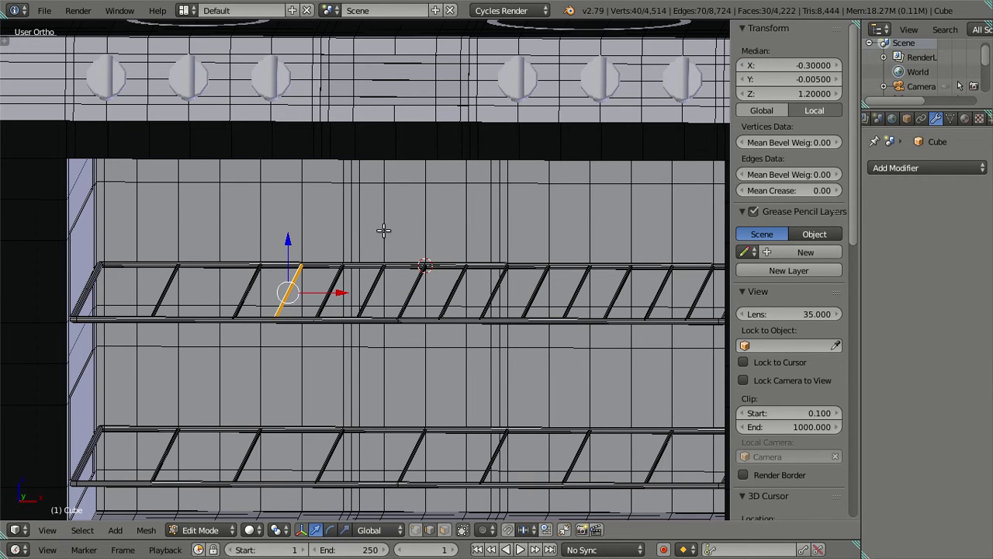
pyautogui.click(766, 62)
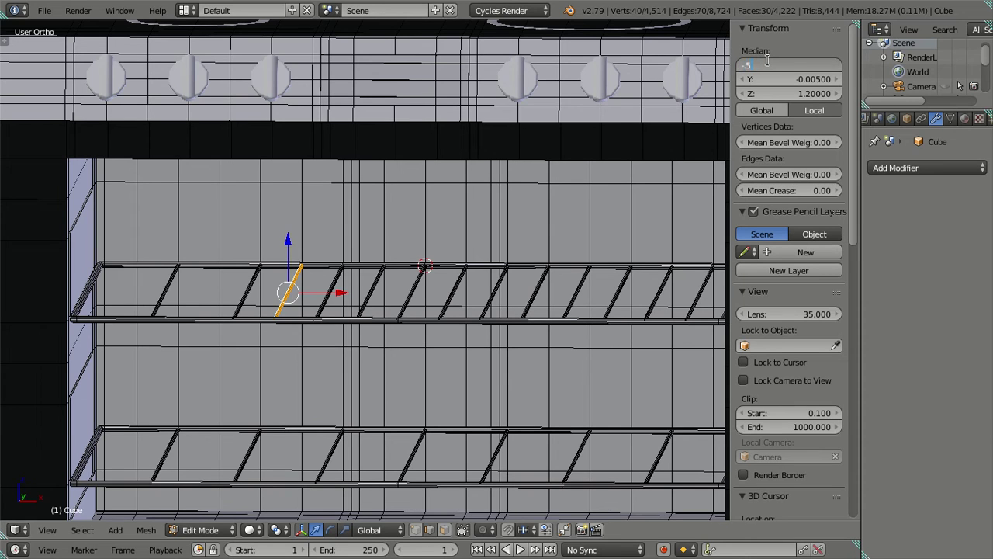
pyautogui.press('Return')
pyautogui.hotkey('shift', 'd')
pyautogui.rightClick(371, 195)
pyautogui.click(782, 65)
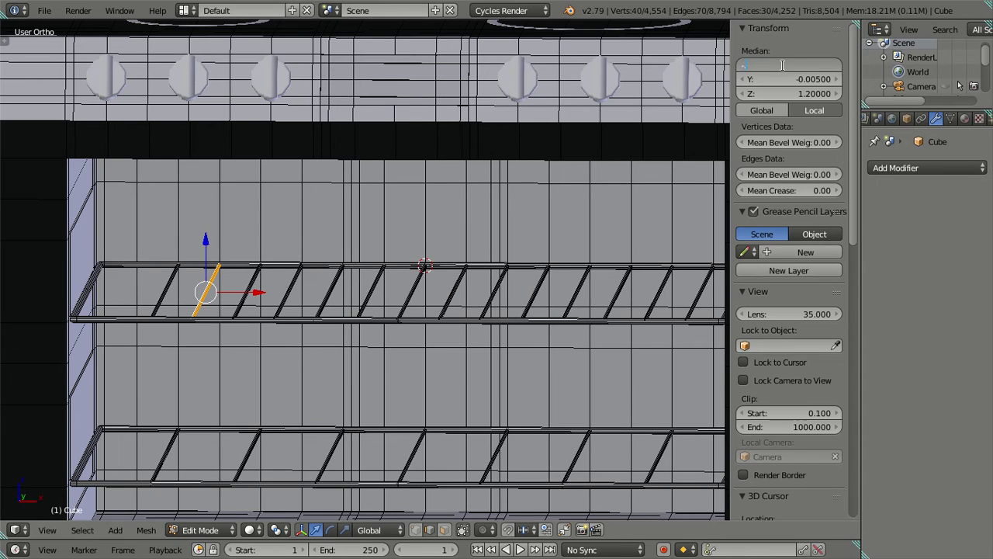
pyautogui.write('-0.7')
pyautogui.press('Return')
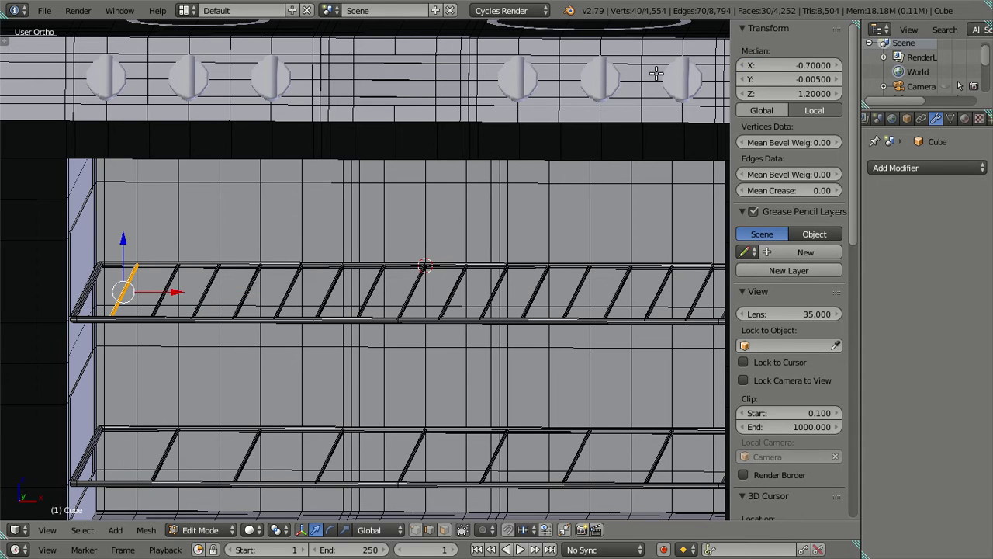
# Select all eight struts of the upper oven rack
pyautogui.keyDown('shift'); pyautogui.click(207, 287); pyautogui.keyUp('shift')
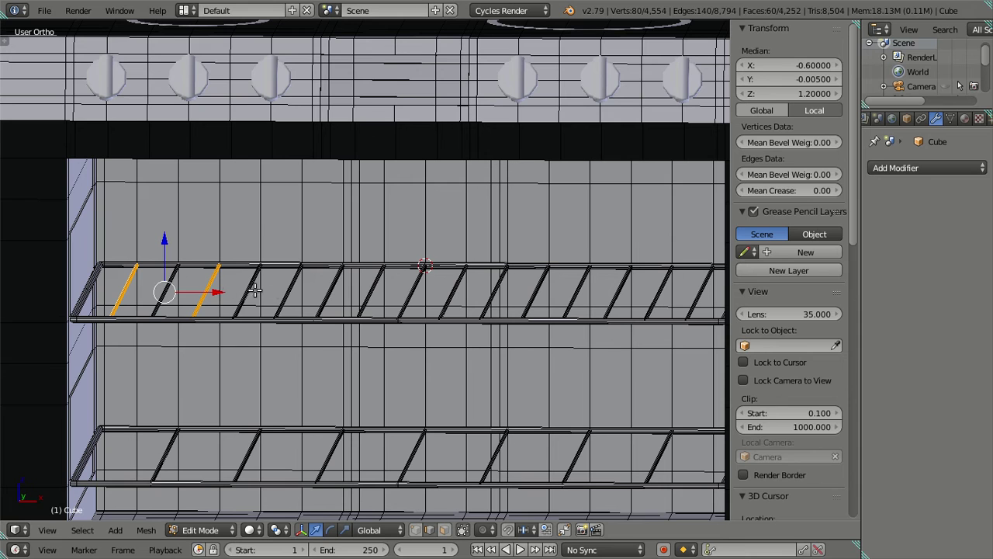
pyautogui.keyDown('shift'); pyautogui.click(284, 291); pyautogui.keyUp('shift')
pyautogui.keyDown('shift'); pyautogui.click(370, 296); pyautogui.keyUp('shift')
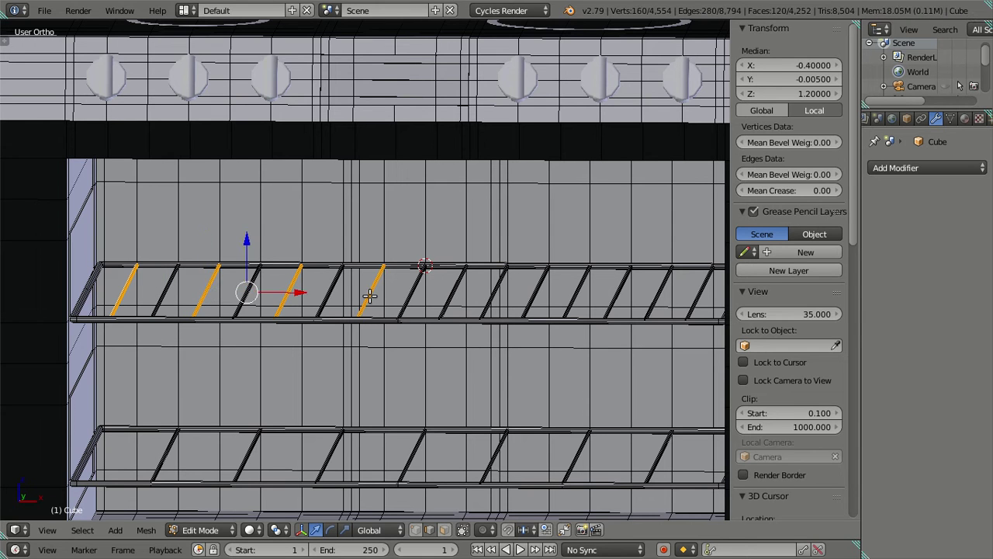
pyautogui.moveTo(473, 299)
pyautogui.mouseDown(button='middle')
pyautogui.moveTo(470, 282)
pyautogui.moveTo(470, 304)
pyautogui.moveTo(549, 287)
pyautogui.mouseUp(button='middle')
pyautogui.keyDown('shift'); pyautogui.click(463, 271); pyautogui.keyUp('shift')
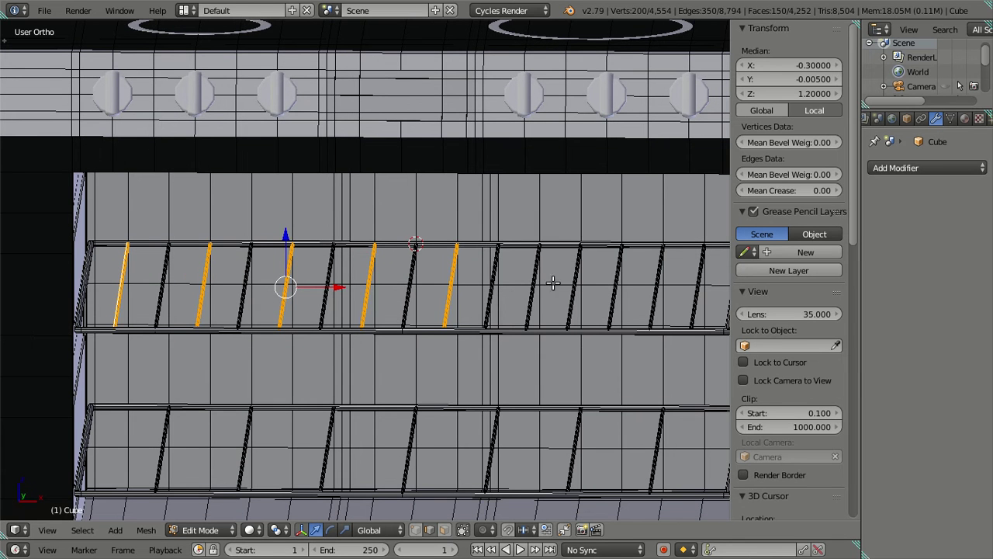
pyautogui.keyDown('shift'); pyautogui.click(532, 306); pyautogui.keyUp('shift')
pyautogui.keyDown('shift'); pyautogui.click(613, 314); pyautogui.keyUp('shift')
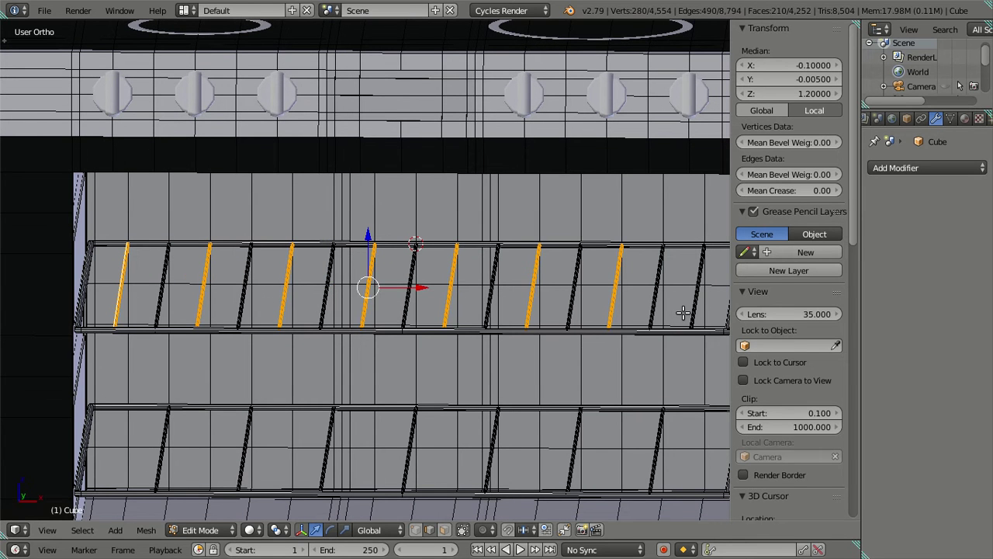
pyautogui.keyDown('shift'); pyautogui.click(683, 314); pyautogui.keyUp('shift')
pyautogui.scroll(-1, 683, 313)
pyautogui.moveTo(450, 332); pyautogui.dragTo(420, 327, button='middle')
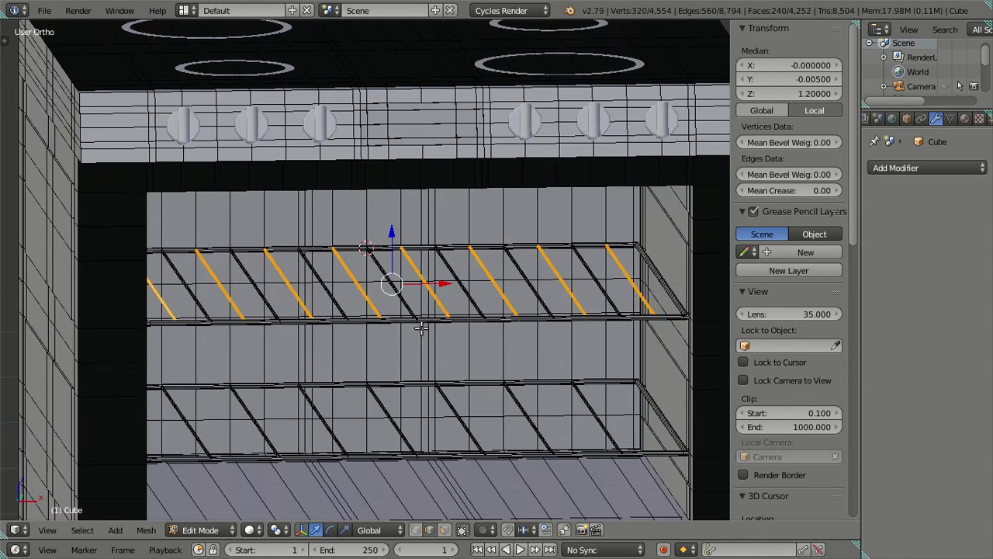
pyautogui.moveTo(444, 376); pyautogui.dragTo(455, 433, button='middle')
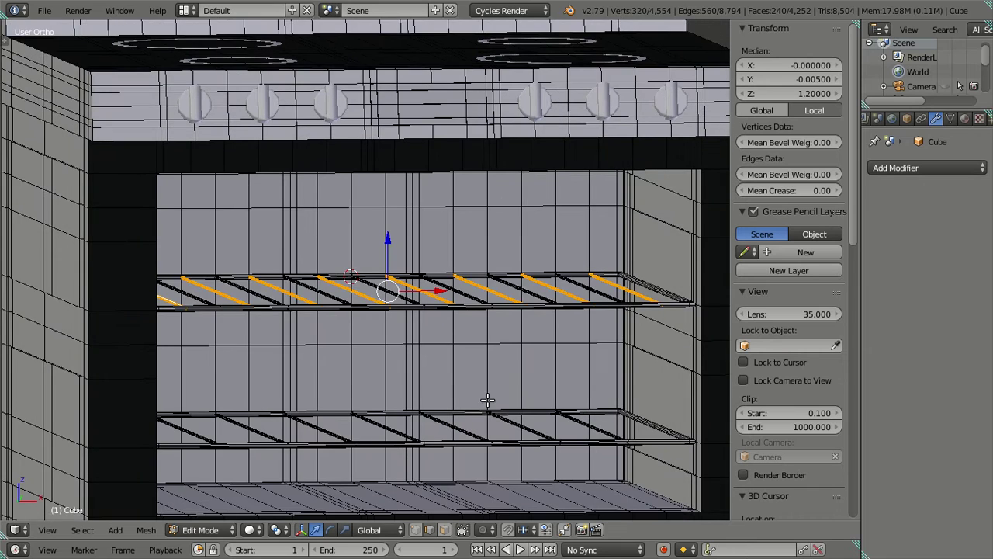
pyautogui.scroll(2, 505, 319)
pyautogui.moveTo(505, 319); pyautogui.dragTo(501, 350, button='middle')
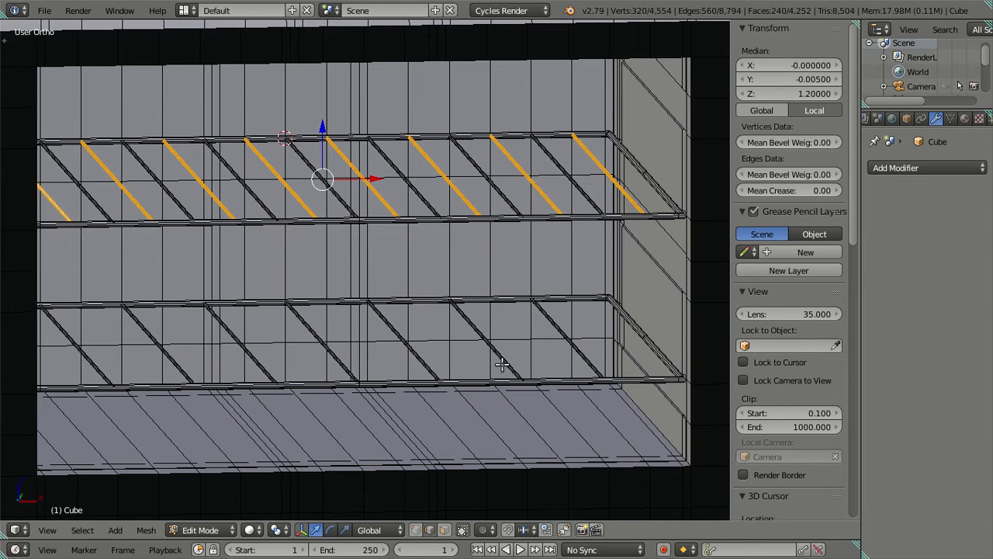
pyautogui.moveTo(581, 357)
pyautogui.mouseDown(button='middle')
pyautogui.moveTo(618, 366)
pyautogui.moveTo(381, 359)
pyautogui.moveTo(394, 365)
pyautogui.mouseUp(button='middle')
pyautogui.scroll(2, 545, 388)
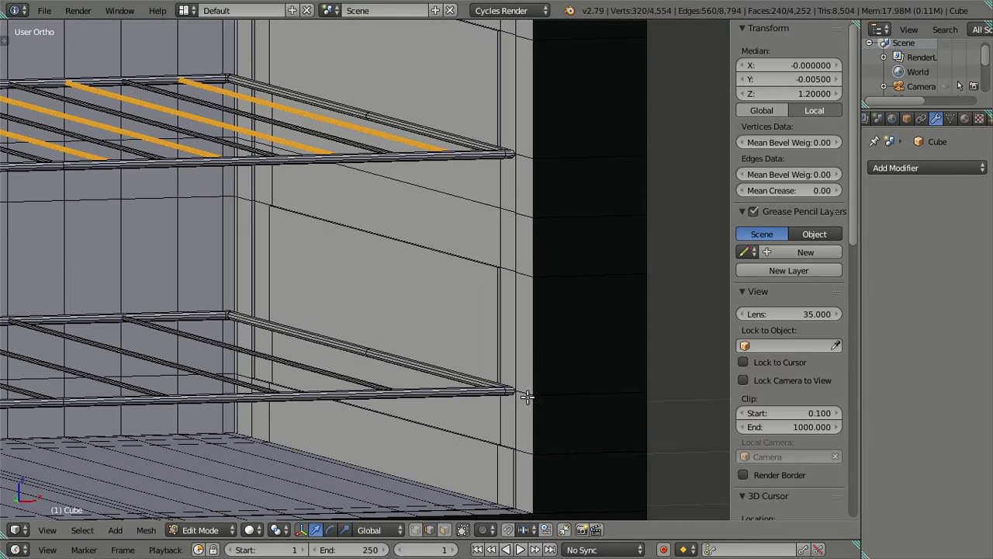
# Check the middle rack's height of 0.8, then restore the upper-rack strut selection
pyautogui.rightClick(523, 391)
pyautogui.click(749, 94)
pyautogui.write('0.8')
pyautogui.press('Escape')
pyautogui.hotkey('ctrl', 'z')
pyautogui.moveTo(628, 168); pyautogui.dragTo(543, 215, button='middle')
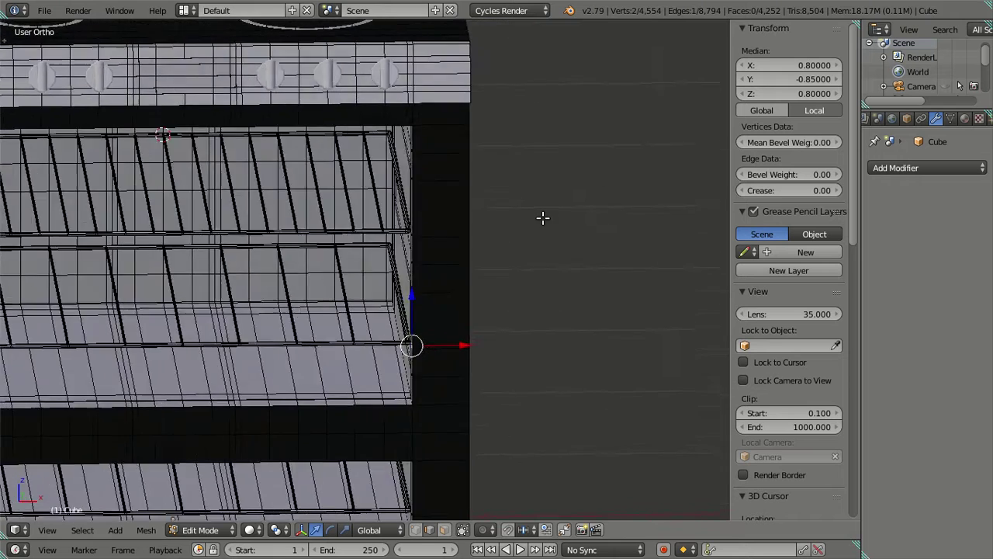
pyautogui.scroll(2, 539, 213)
pyautogui.scroll(2, 540, 214)
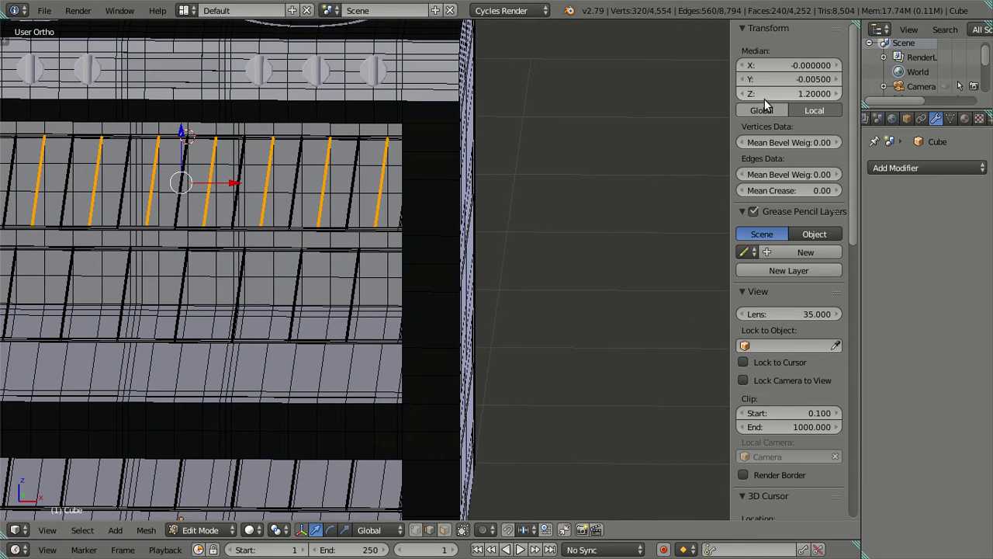
# Duplicate the struts and lower the copies onto the middle rack at Z 0.8
pyautogui.hotkey('shift', 'd')
pyautogui.rightClick(520, 318)
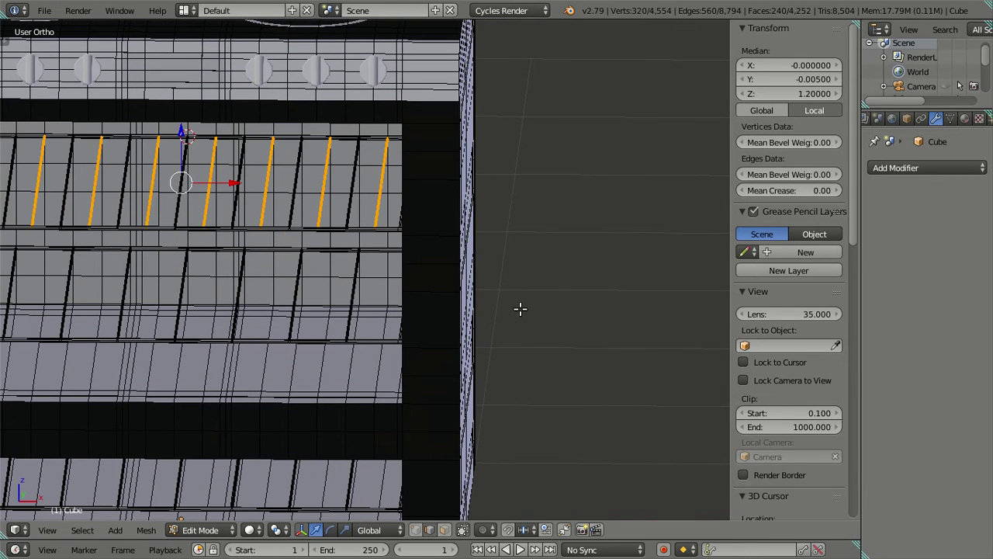
pyautogui.press('g')
pyautogui.rightClick(612, 211)
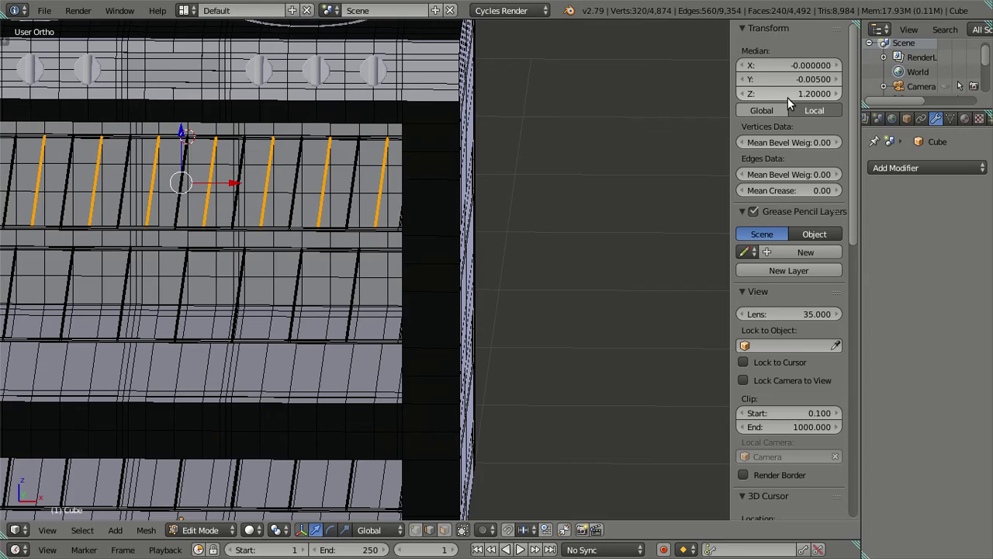
pyautogui.moveTo(789, 95); pyautogui.dragTo(764, 95)
pyautogui.scroll(-3, 585, 206)
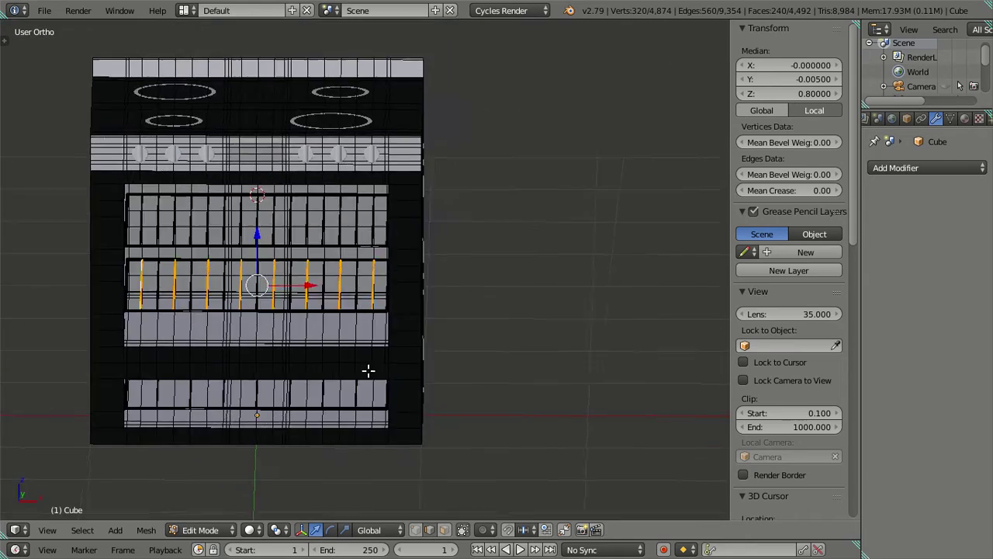
pyautogui.moveTo(368, 370); pyautogui.dragTo(398, 294, button='middle')
pyautogui.scroll(4, 398, 294)
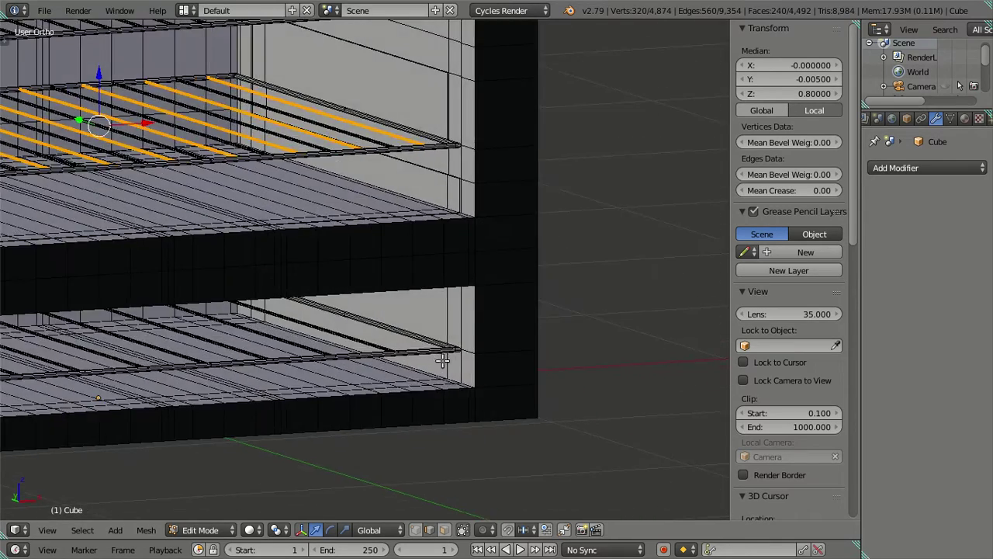
pyautogui.scroll(3, 466, 355)
# Read the bottom rack's height and duplicate the struts again for the bottom rack at 0.2
pyautogui.rightClick(544, 409)
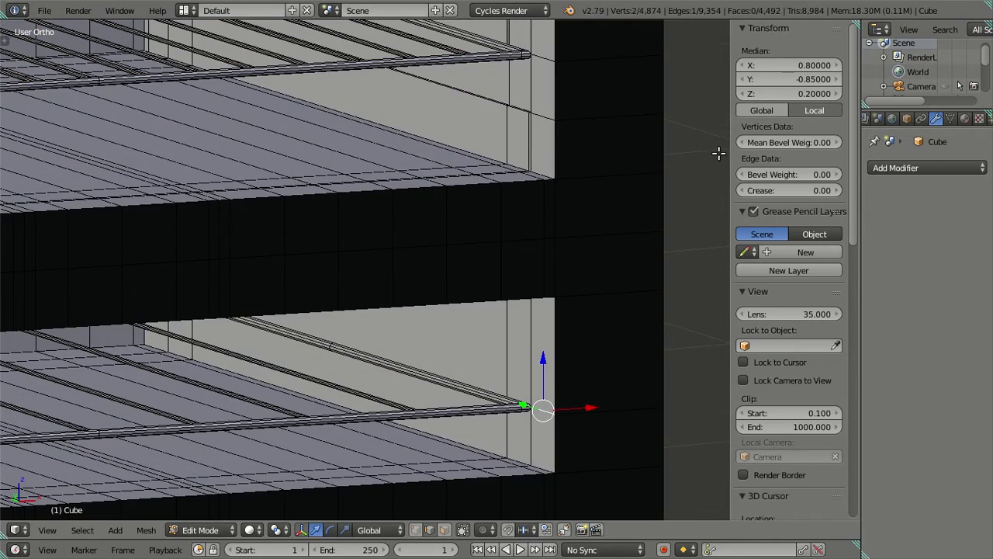
pyautogui.click(767, 93)
pyautogui.press('Return')
pyautogui.hotkey('ctrl', 'z')
pyautogui.hotkey('shift', 'd')
pyautogui.rightClick(632, 144)
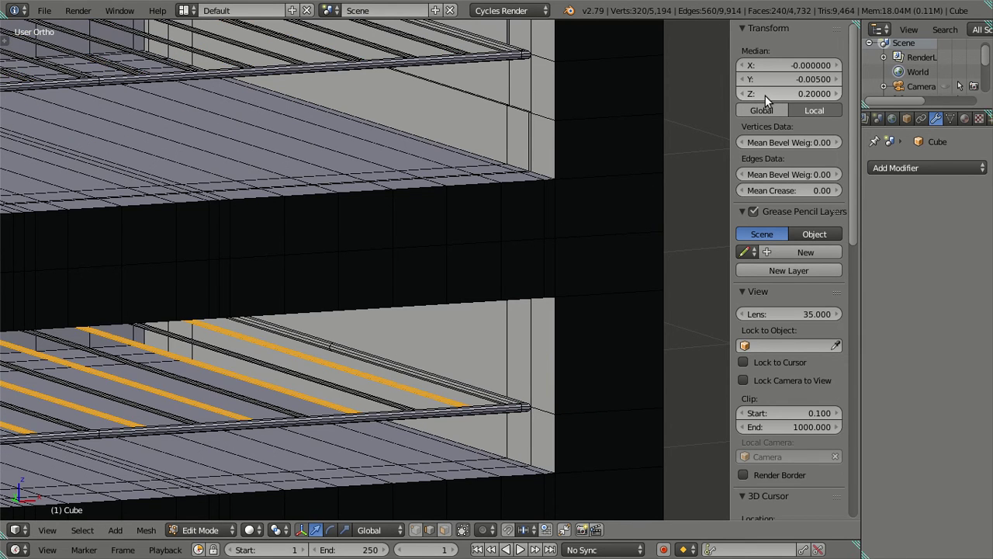
# Deselect everything and orbit around to inspect the filled racks
pyautogui.scroll(-2, 483, 249)
pyautogui.press('a')
pyautogui.scroll(-2, 481, 253)
pyautogui.scroll(-2, 435, 245)
pyautogui.moveTo(435, 245)
pyautogui.mouseDown(button='middle')
pyautogui.moveTo(388, 299)
pyautogui.moveTo(326, 279)
pyautogui.mouseUp(button='middle')
pyautogui.scroll(3, 387, 299)
pyautogui.scroll(3, 386, 300)
pyautogui.scroll(-2, 365, 292)
pyautogui.scroll(4, 361, 291)
pyautogui.scroll(-2, 322, 278)
pyautogui.scroll(3, 318, 271)
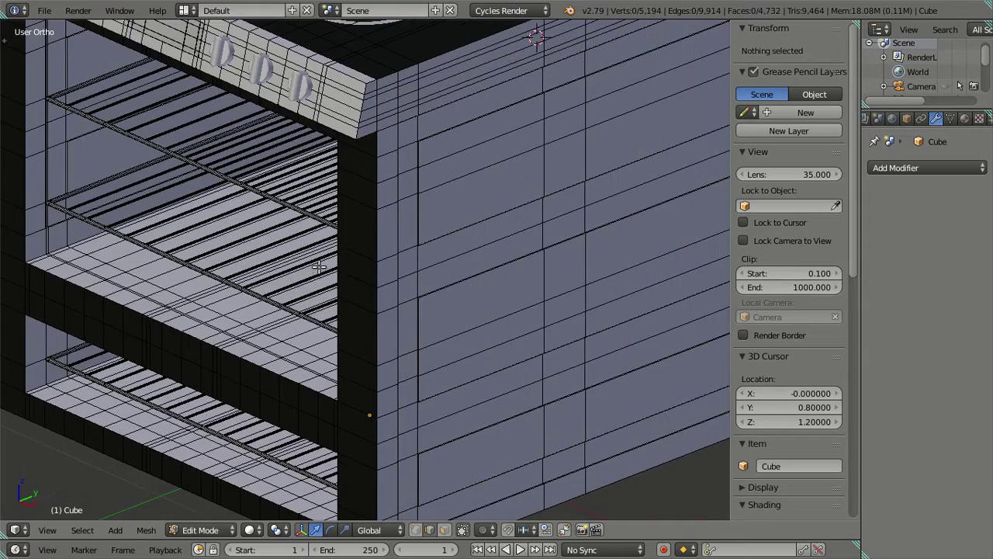
pyautogui.press('KP_0')
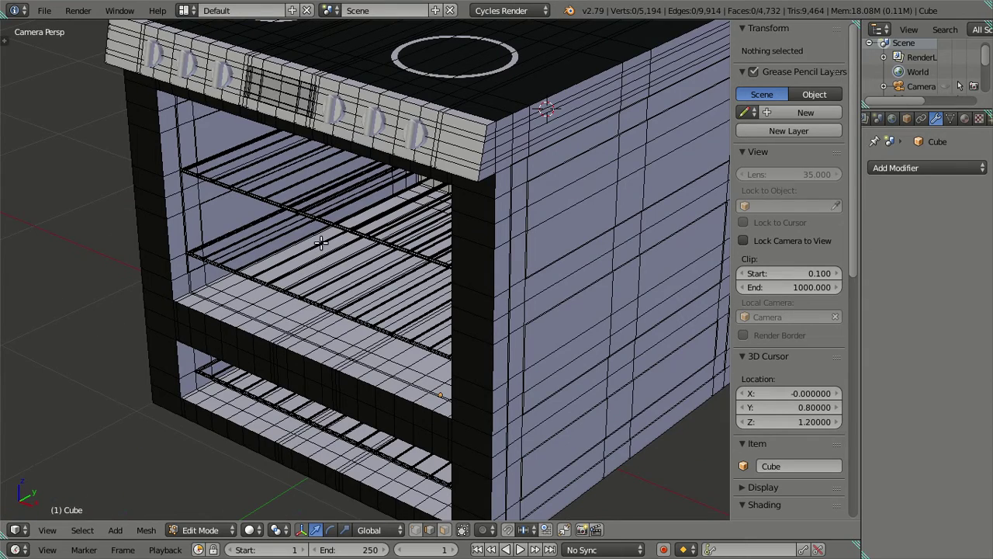
pyautogui.scroll(-3, 320, 242)
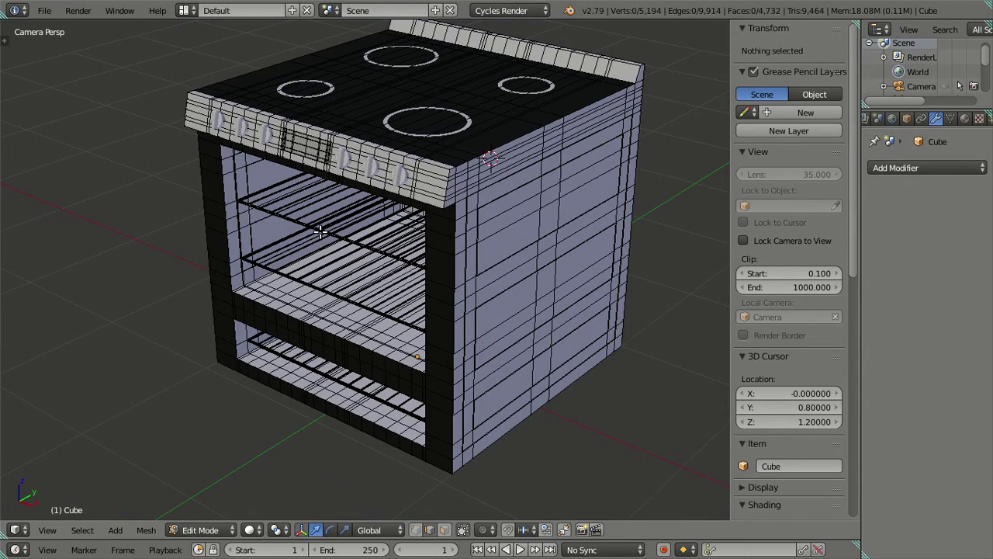
pyautogui.moveTo(320, 236); pyautogui.dragTo(417, 215, button='middle')
pyautogui.scroll(3, 395, 253)
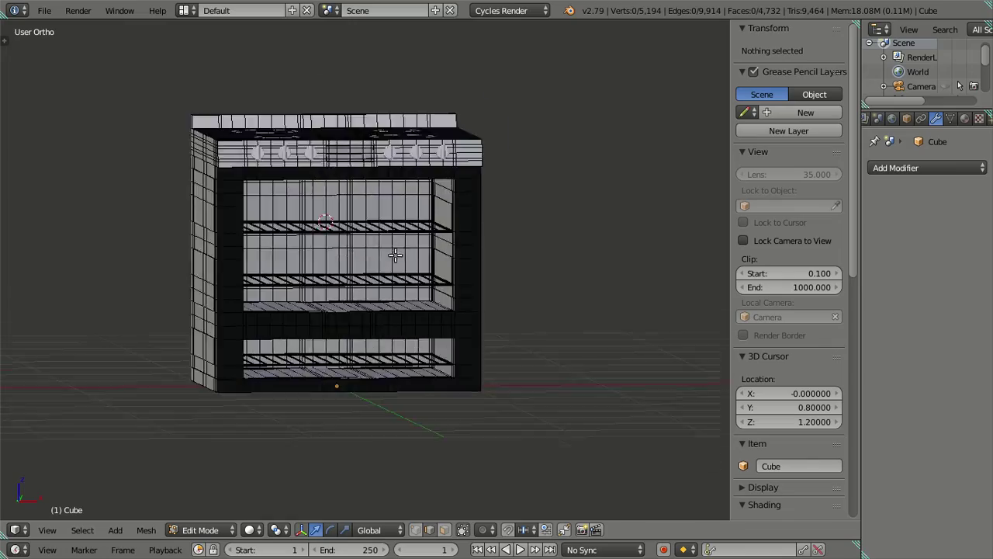
pyautogui.scroll(2, 398, 250)
pyautogui.moveTo(398, 251)
pyautogui.mouseDown(button='middle')
pyautogui.moveTo(448, 257)
pyautogui.moveTo(443, 271)
pyautogui.moveTo(463, 284)
pyautogui.moveTo(386, 269)
pyautogui.mouseUp(button='middle')
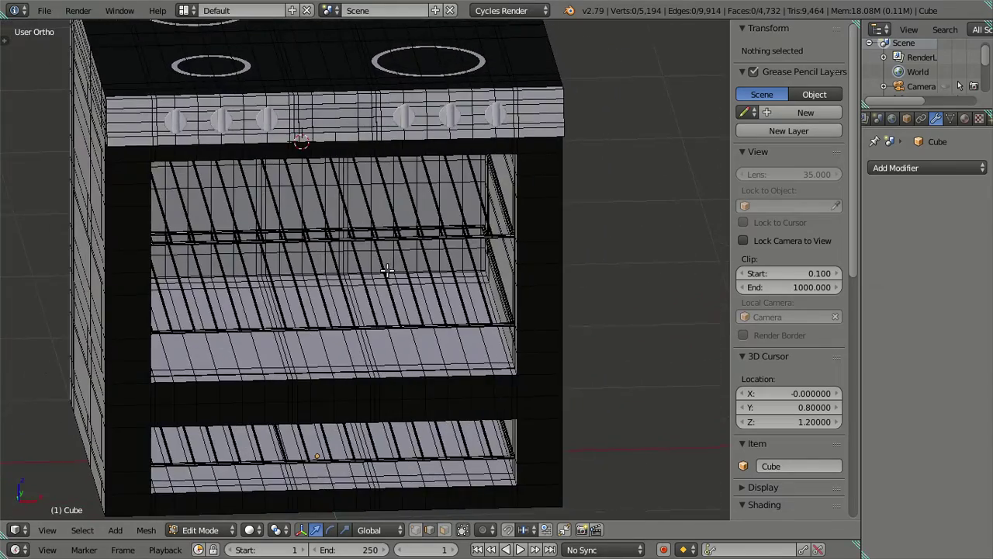
pyautogui.moveTo(541, 249)
pyautogui.mouseDown(button='middle')
pyautogui.moveTo(443, 233)
pyautogui.moveTo(416, 241)
pyautogui.mouseUp(button='middle')
# Unhide the oven door and separate the inverted body selection into its own object
pyautogui.click(513, 247)
pyautogui.press('a')
pyautogui.scroll(-3, 514, 247)
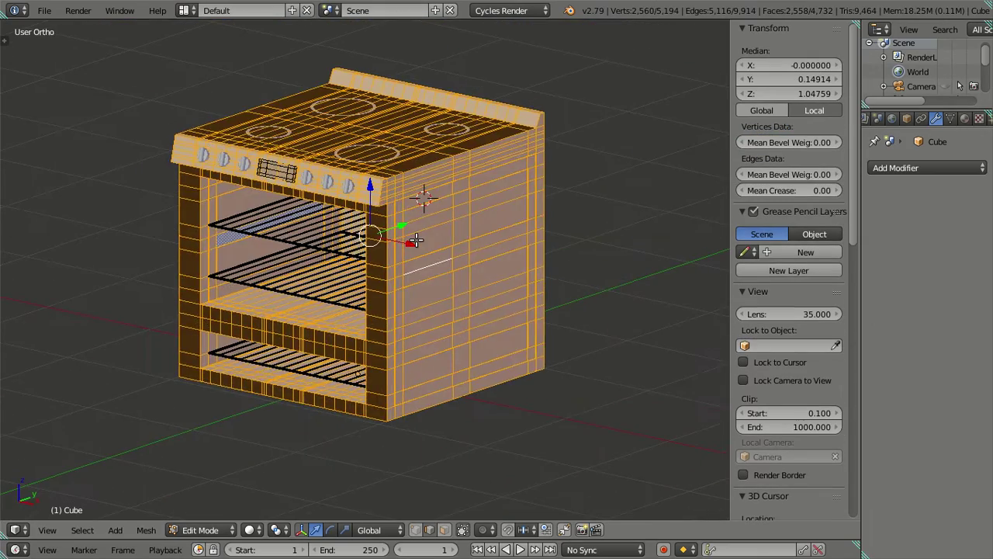
pyautogui.press('a')
pyautogui.hotkey('alt', 'h')
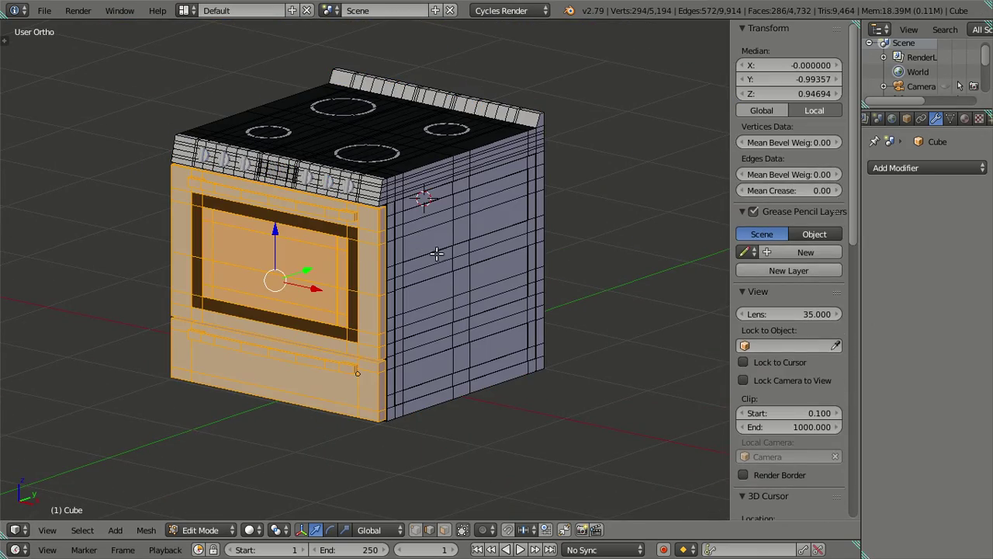
pyautogui.hotkey('ctrl', 'i')
pyautogui.press('p')
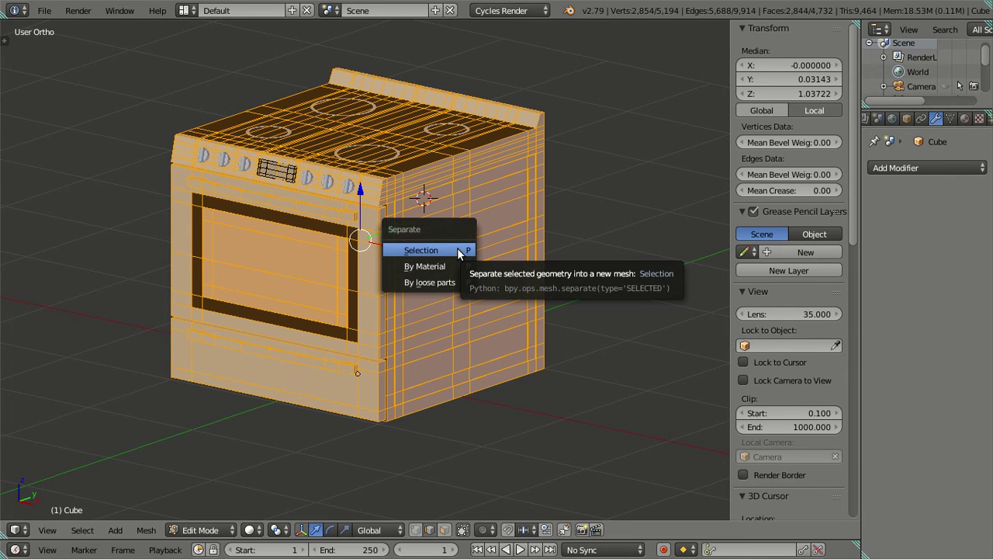
pyautogui.click(459, 251)
# Add the display panel to the selection and separate it into a new object
pyautogui.scroll(2, 320, 258)
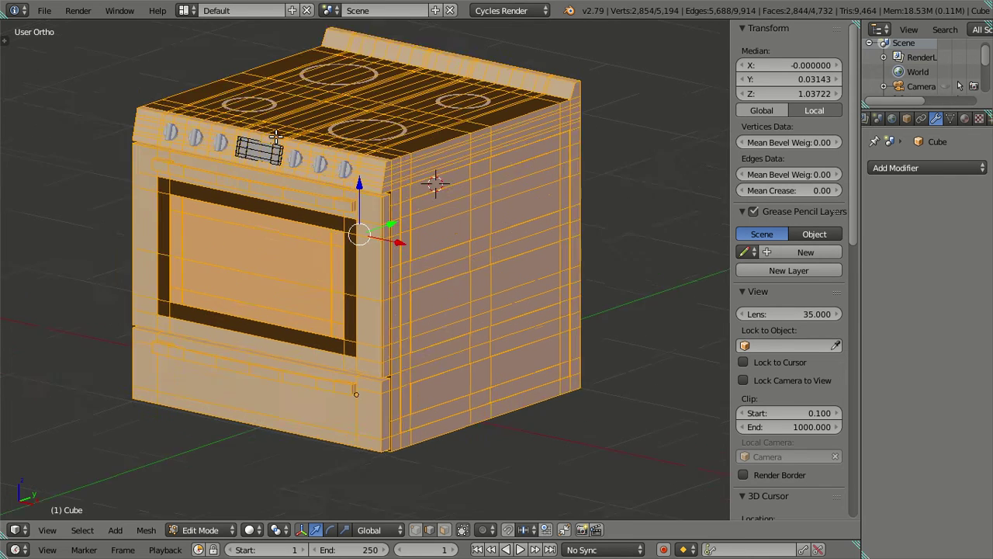
pyautogui.scroll(3, 320, 258)
pyautogui.scroll(3, 320, 258)
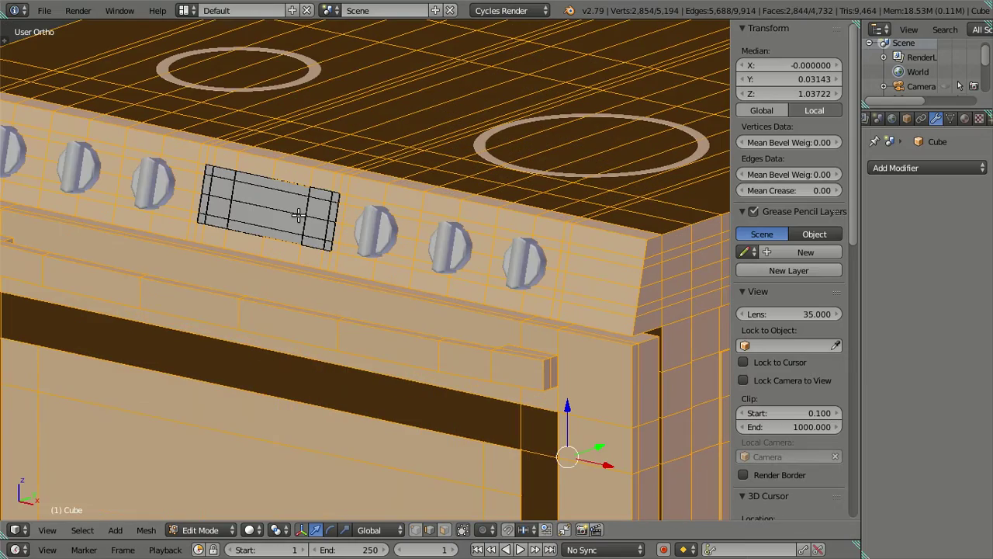
pyautogui.press('l')
pyautogui.scroll(-5, 300, 210)
pyautogui.press('z')
pyautogui.scroll(-3, 452, 266)
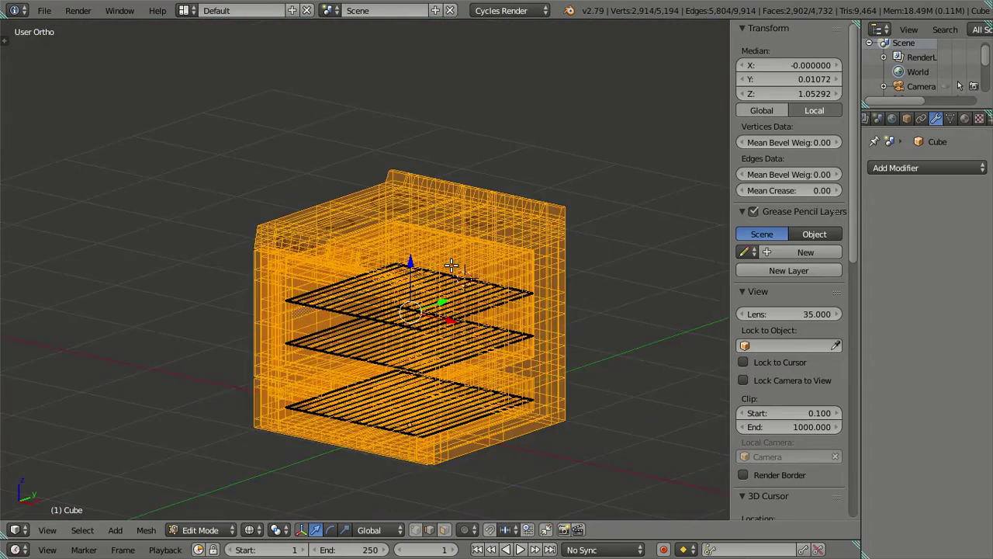
pyautogui.press('z')
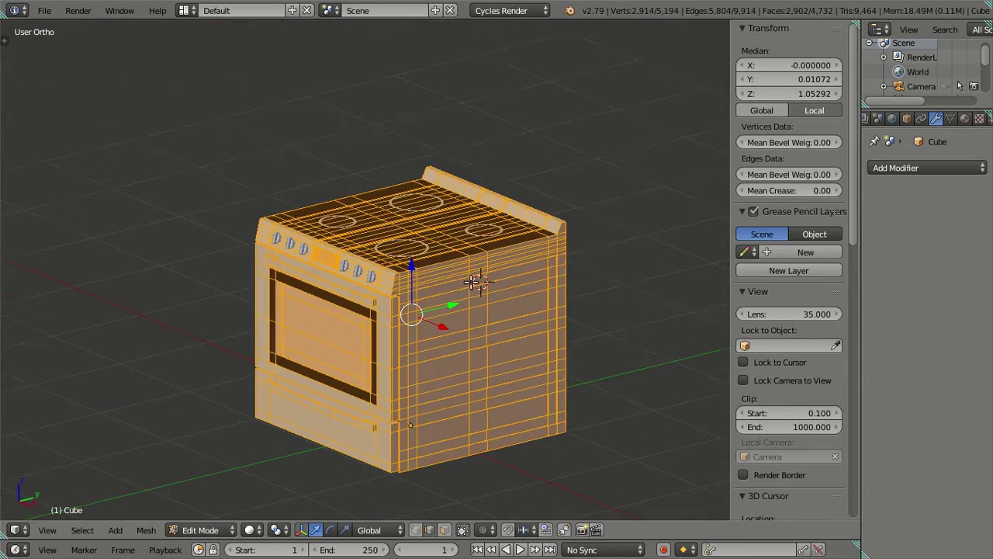
pyautogui.moveTo(471, 280); pyautogui.dragTo(481, 278, button='middle')
pyautogui.press('p')
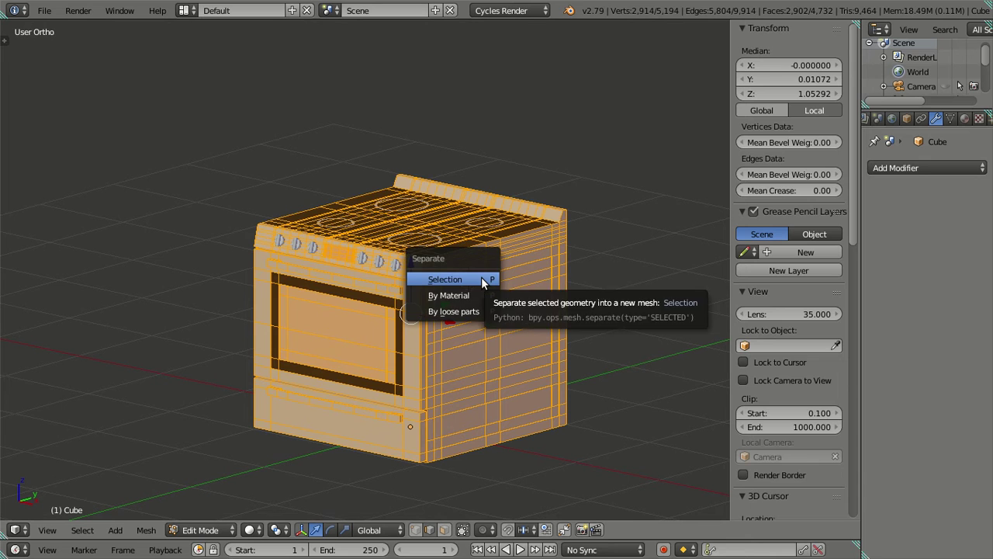
pyautogui.click(481, 281)
# Select the remaining mesh and inspect the racks in X-ray view
pyautogui.moveTo(460, 312); pyautogui.dragTo(461, 306, button='middle')
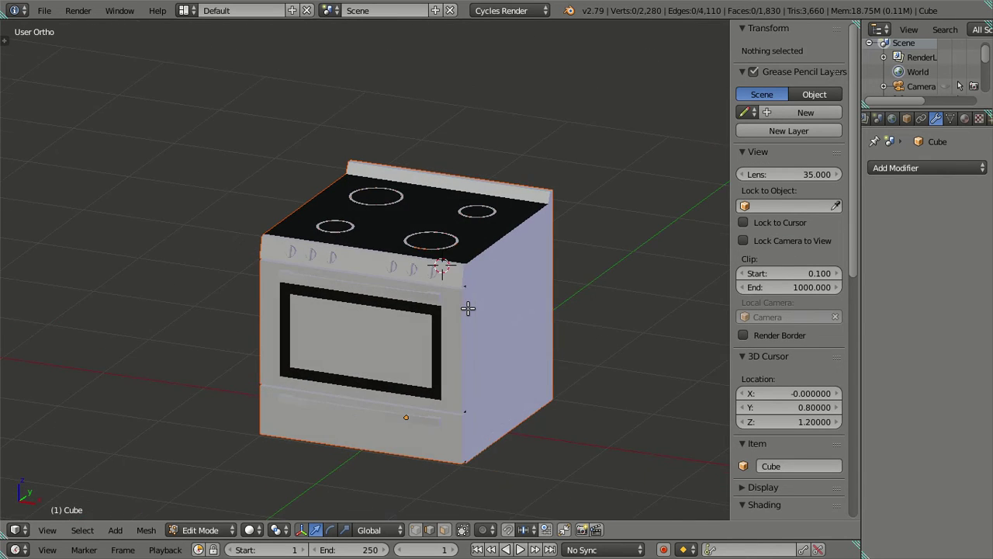
pyautogui.scroll(2, 431, 310)
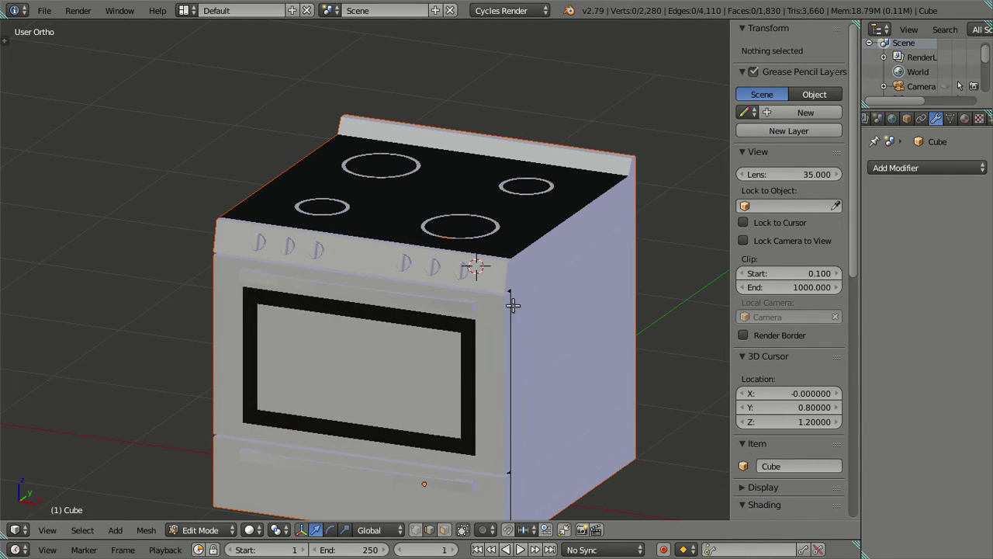
pyautogui.scroll(-3, 526, 304)
pyautogui.press('a')
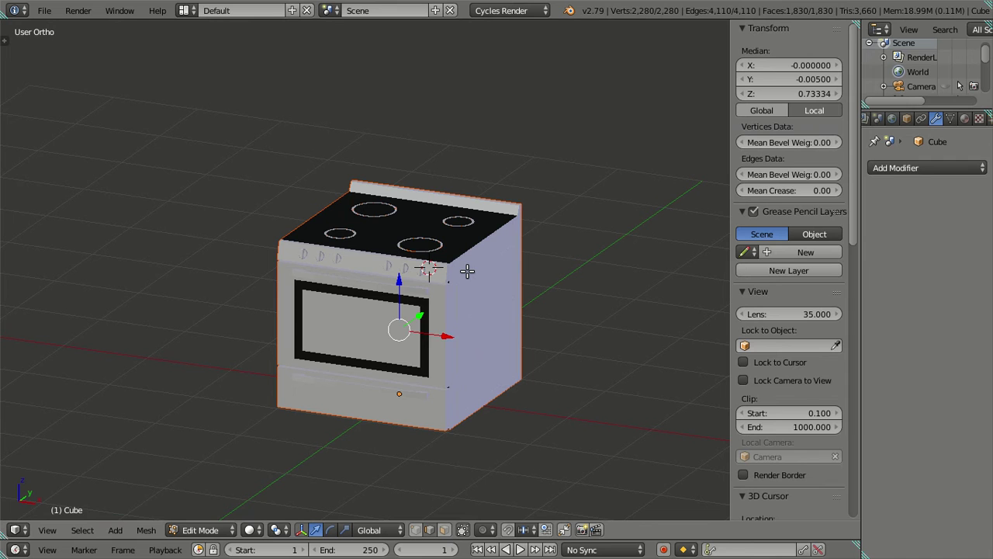
pyautogui.scroll(-3, 462, 268)
pyautogui.moveTo(409, 279); pyautogui.dragTo(413, 292, button='middle')
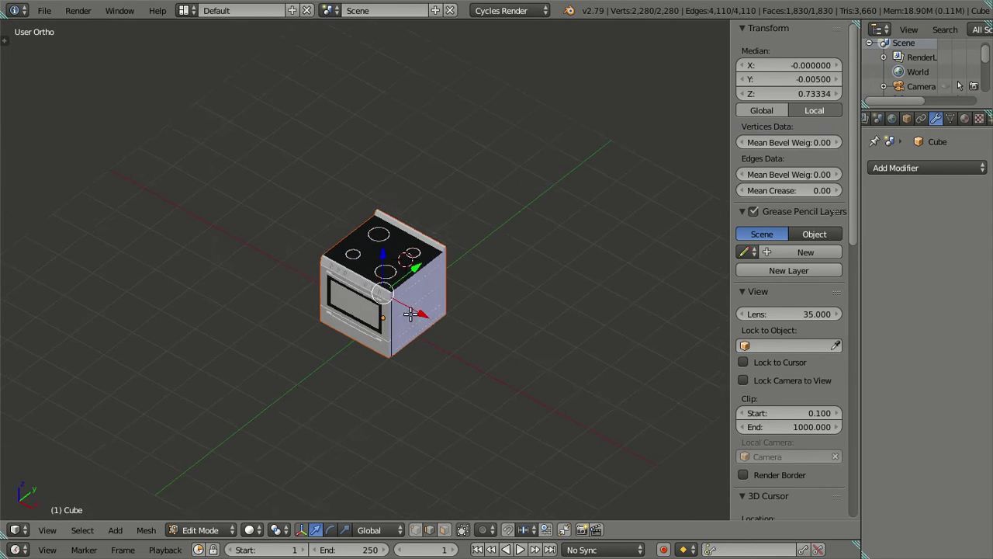
pyautogui.press('z')
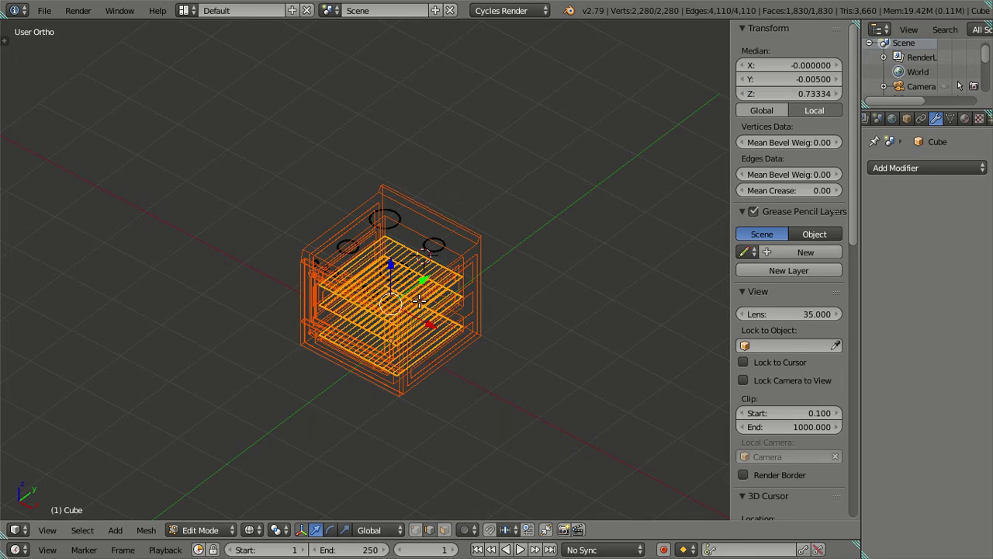
pyautogui.scroll(3, 423, 302)
pyautogui.scroll(2, 431, 312)
pyautogui.press('a')
# Switch to Object Mode and select the separated stove body object
pyautogui.rightClick(511, 249)
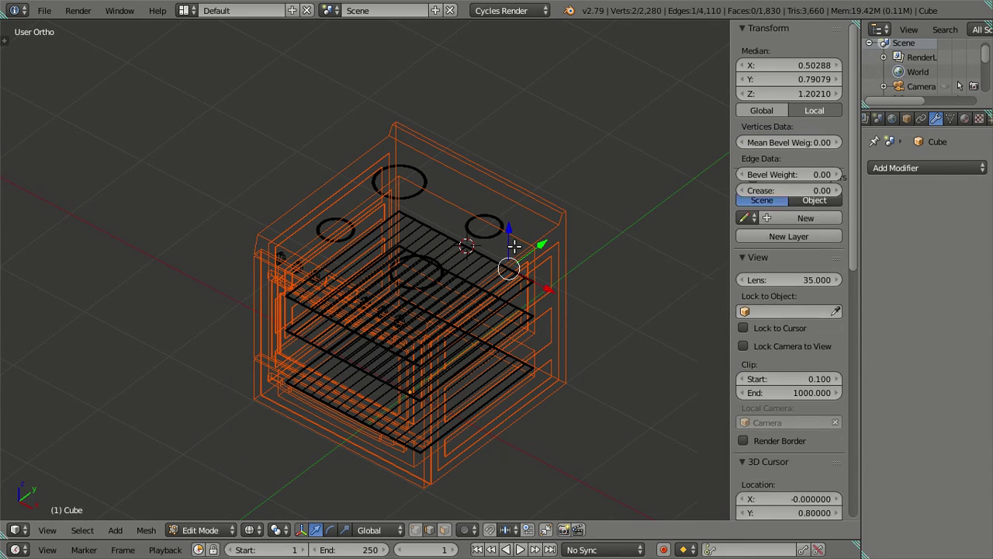
pyautogui.press('a')
pyautogui.press('Tab')
pyautogui.rightClick(538, 246)
pyautogui.press('a')
pyautogui.scroll(-3, 506, 268)
# Return to solid shading and add a Subdivision Surface modifier to the oven rack wires object
pyautogui.press('z')
pyautogui.scroll(2, 520, 242)
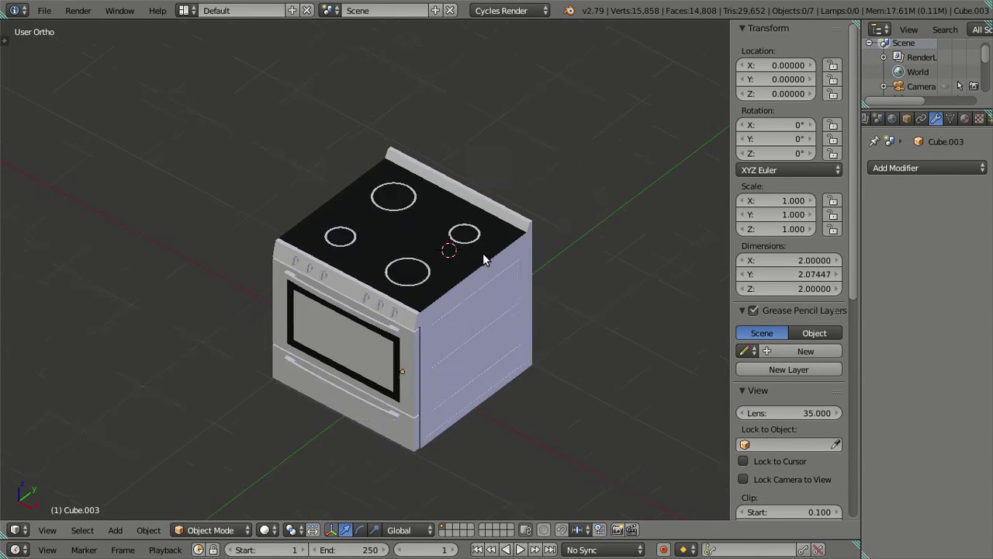
pyautogui.scroll(1, 557, 232)
pyautogui.rightClick(557, 232)
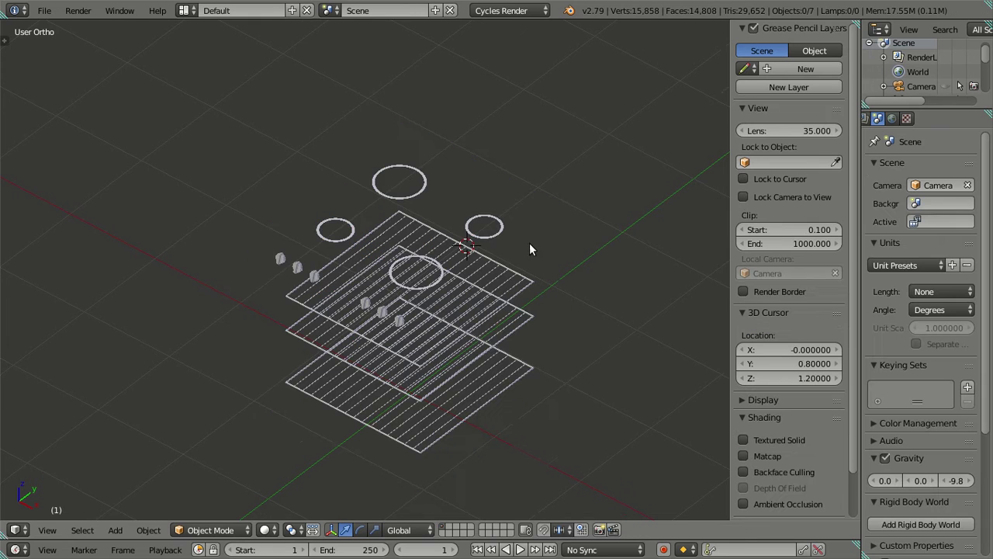
pyautogui.scroll(2, 529, 243)
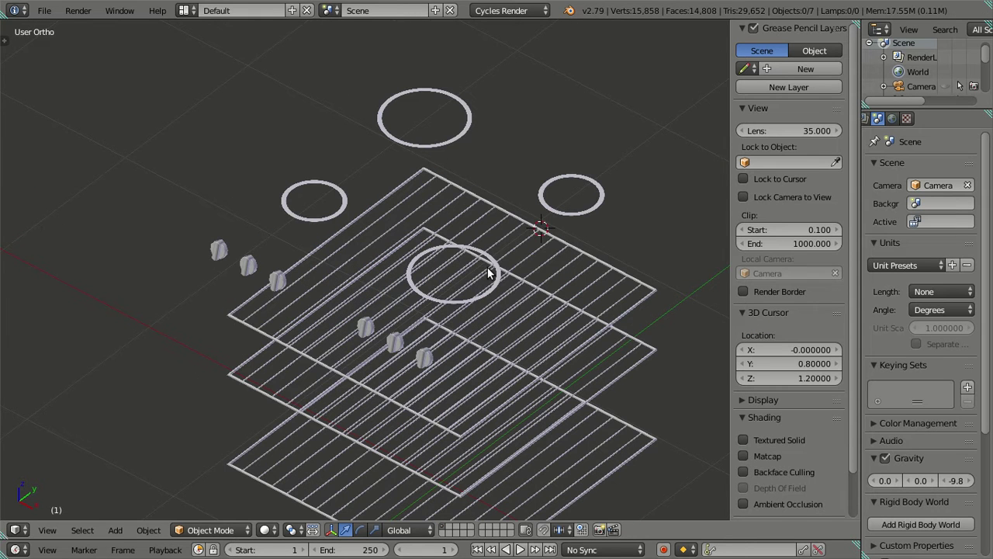
pyautogui.rightClick(503, 315)
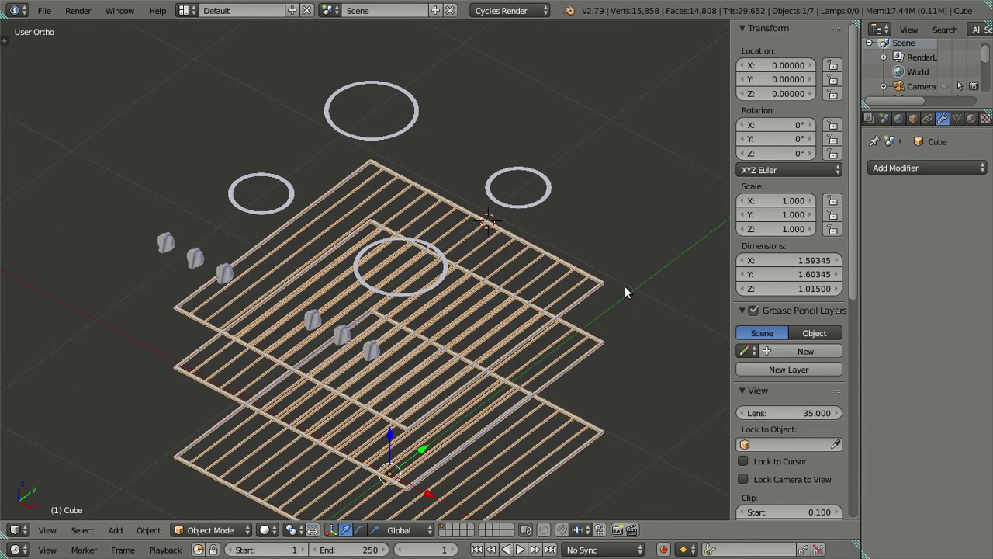
pyautogui.click(895, 168)
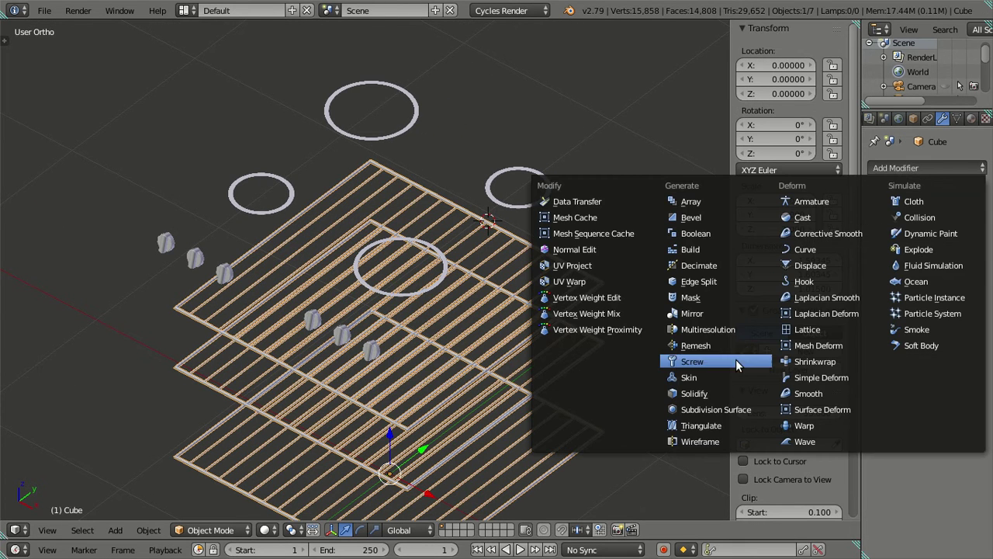
pyautogui.click(725, 404)
pyautogui.scroll(2, 676, 361)
pyautogui.scroll(2, 375, 332)
pyautogui.scroll(2, 431, 357)
pyautogui.scroll(2, 444, 346)
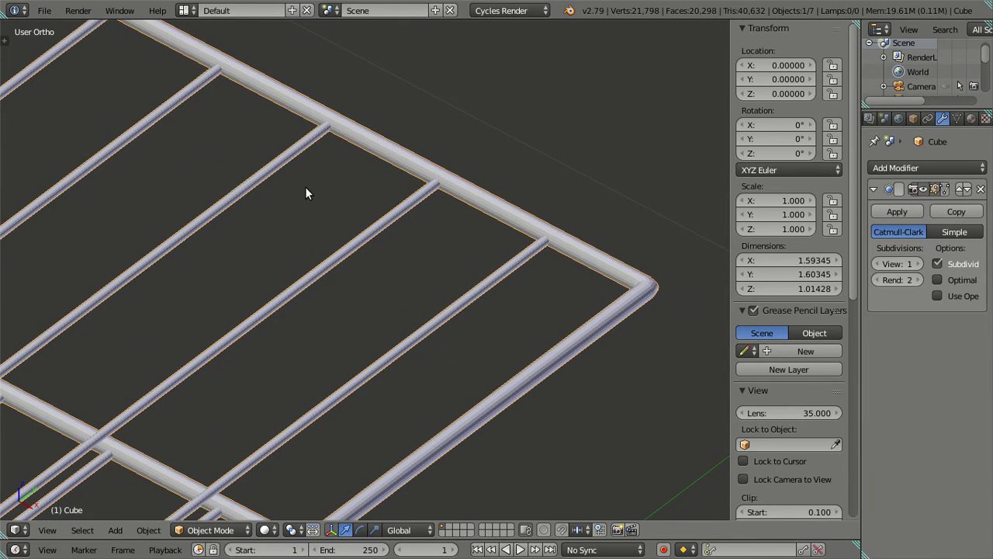
# Shade the rack wires smooth, then deselect them
pyautogui.press('t')
pyautogui.click(43, 239)
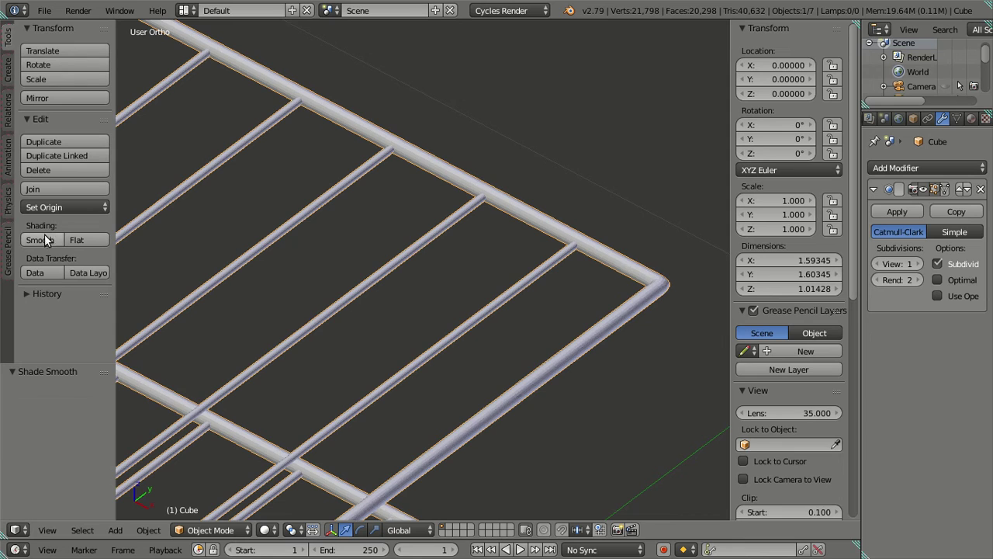
pyautogui.scroll(2, 431, 229)
pyautogui.press('a')
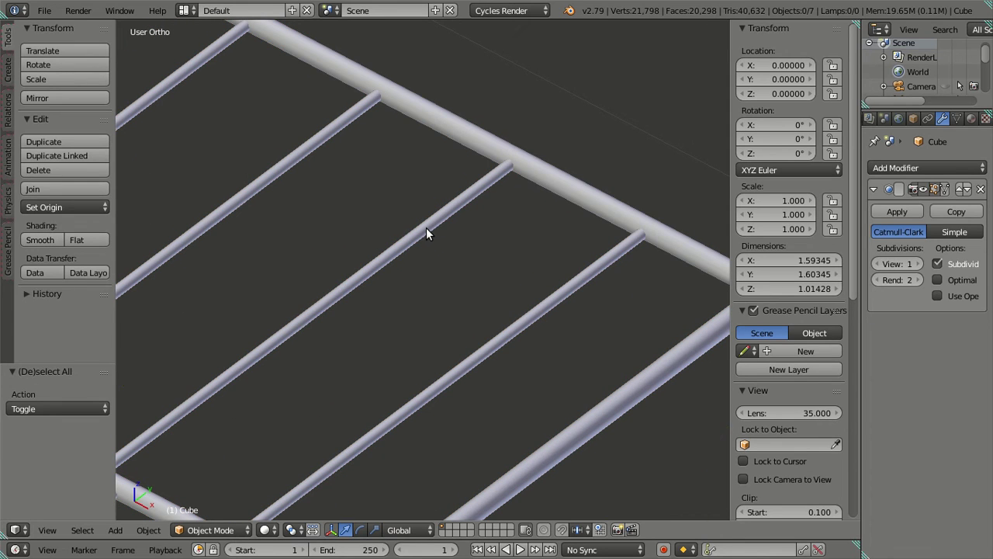
# Inspect the wire grid from several angles with the rack's viewport subdivision level at 2
pyautogui.moveTo(444, 231)
pyautogui.mouseDown(button='middle')
pyautogui.moveTo(464, 235)
pyautogui.moveTo(414, 239)
pyautogui.mouseUp(button='middle')
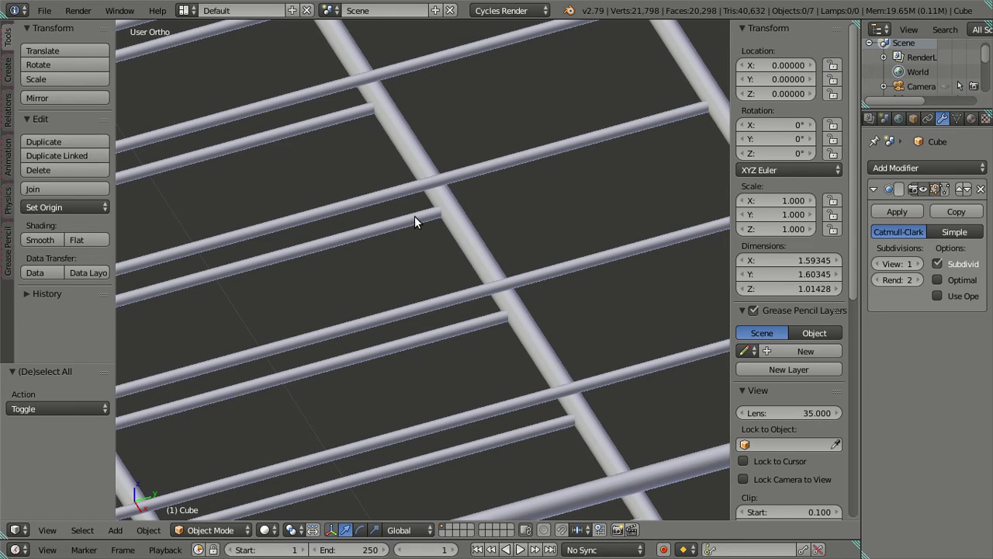
pyautogui.scroll(-1, 419, 219)
pyautogui.scroll(-2, 442, 211)
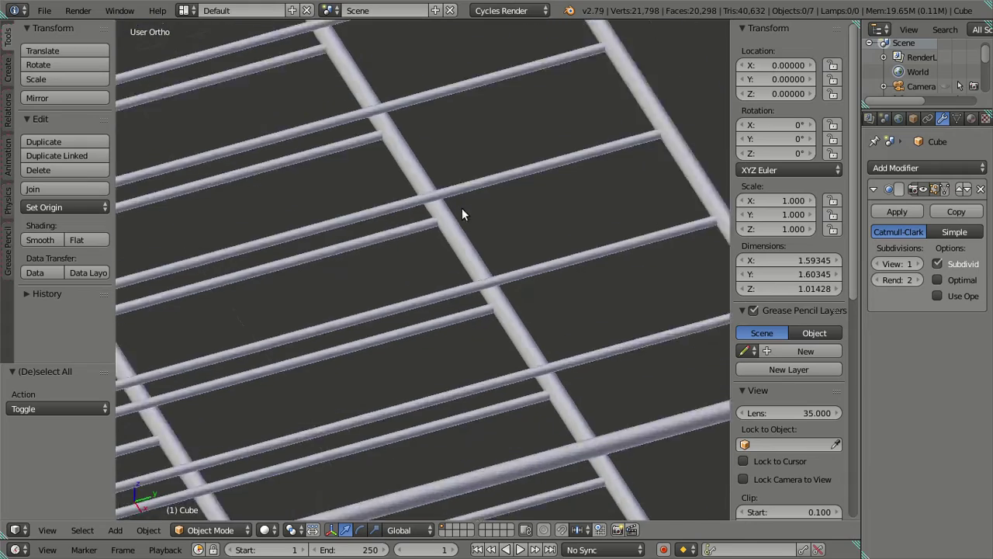
pyautogui.scroll(-3, 513, 214)
pyautogui.moveTo(559, 217)
pyautogui.mouseDown(button='middle')
pyautogui.moveTo(501, 230)
pyautogui.moveTo(539, 310)
pyautogui.moveTo(512, 316)
pyautogui.moveTo(505, 344)
pyautogui.moveTo(399, 244)
pyautogui.mouseUp(button='middle')
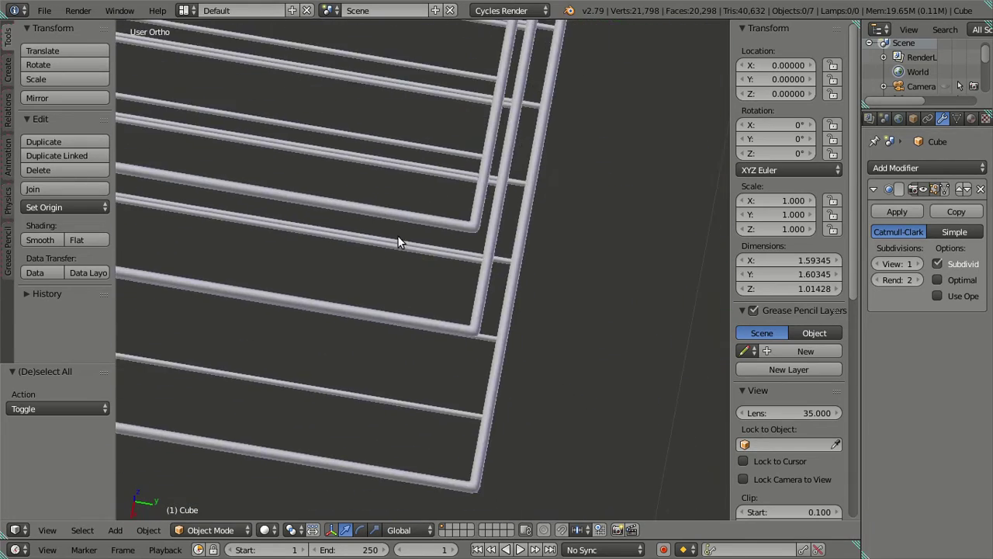
pyautogui.scroll(3, 572, 322)
pyautogui.scroll(2, 550, 318)
pyautogui.scroll(-5, 550, 313)
pyautogui.moveTo(493, 288)
pyautogui.mouseDown(button='middle')
pyautogui.moveTo(419, 324)
pyautogui.moveTo(561, 297)
pyautogui.mouseUp(button='middle')
pyautogui.click(912, 264)
pyautogui.scroll(4, 668, 349)
pyautogui.scroll(3, 543, 334)
pyautogui.scroll(3, 485, 315)
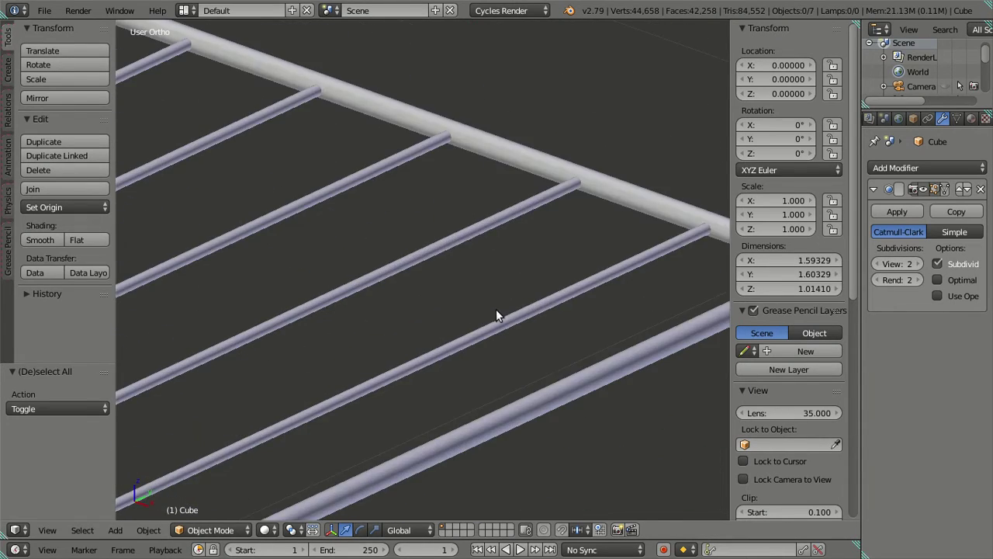
pyautogui.scroll(-2, 372, 342)
pyautogui.scroll(3, 334, 372)
pyautogui.scroll(2, 521, 380)
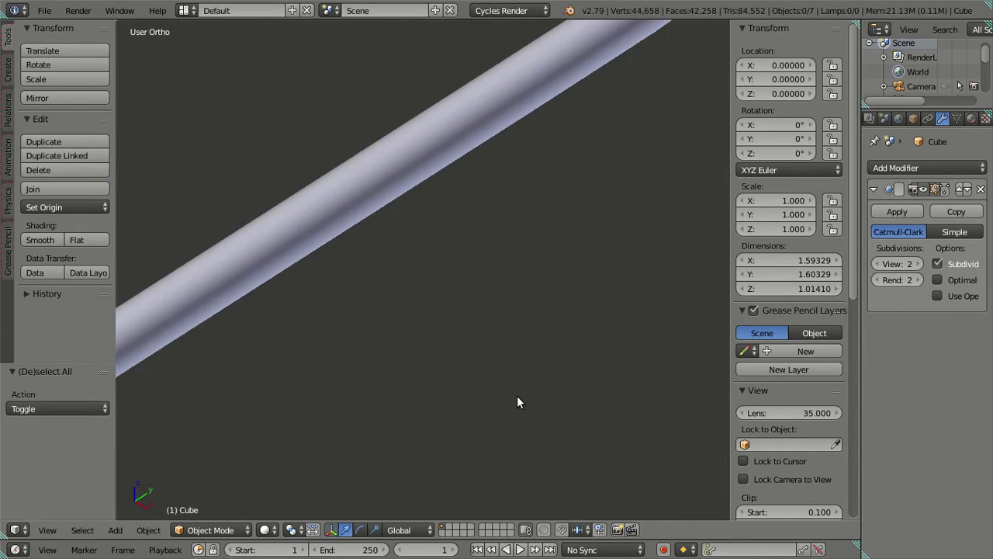
pyautogui.scroll(-3, 481, 303)
pyautogui.scroll(-3, 435, 342)
pyautogui.moveTo(444, 317)
pyautogui.mouseDown(button='middle')
pyautogui.moveTo(411, 366)
pyautogui.moveTo(337, 406)
pyautogui.mouseUp(button='middle')
pyautogui.scroll(2, 339, 406)
pyautogui.scroll(2, 339, 406)
pyautogui.scroll(1, 697, 364)
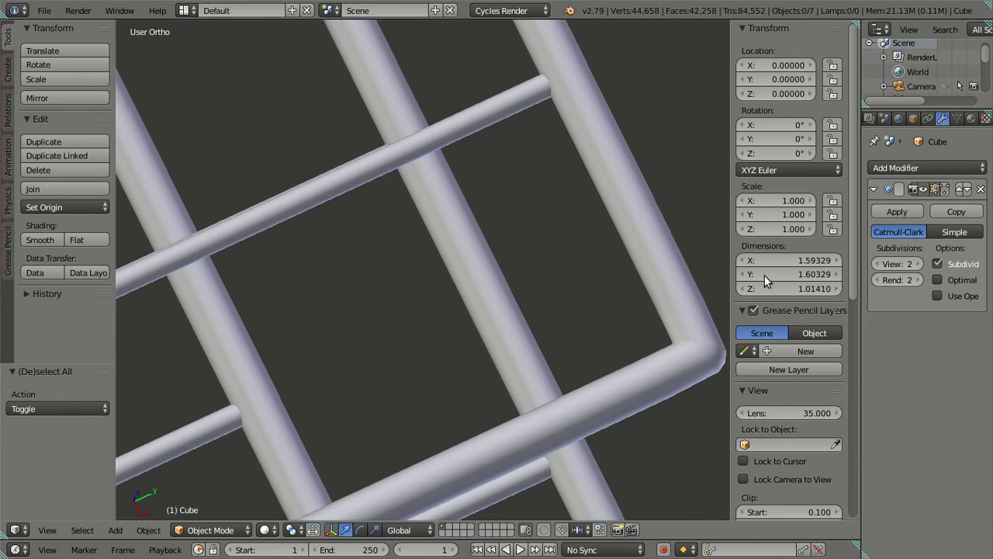
# Compare viewport subdivision levels 0, 1 and 2, settling the rack at level 1
pyautogui.click(879, 265)
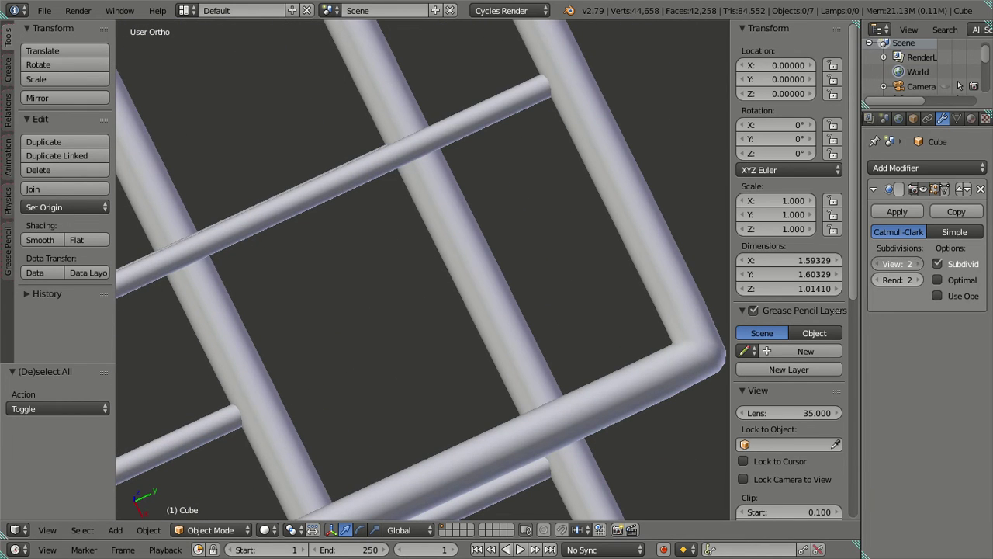
pyautogui.click(918, 265)
pyautogui.scroll(-2, 619, 278)
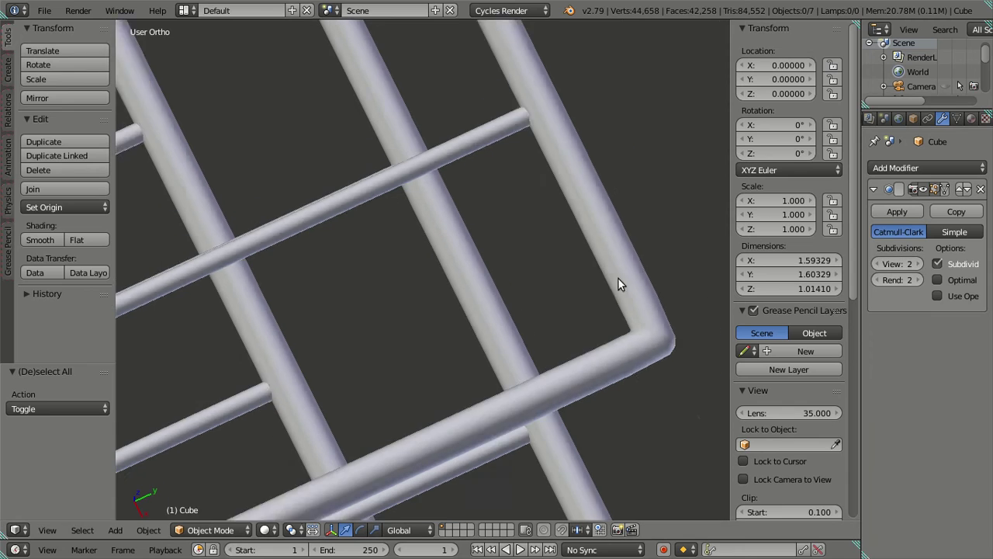
pyautogui.scroll(-2, 611, 277)
pyautogui.click(879, 265)
pyautogui.click(878, 264)
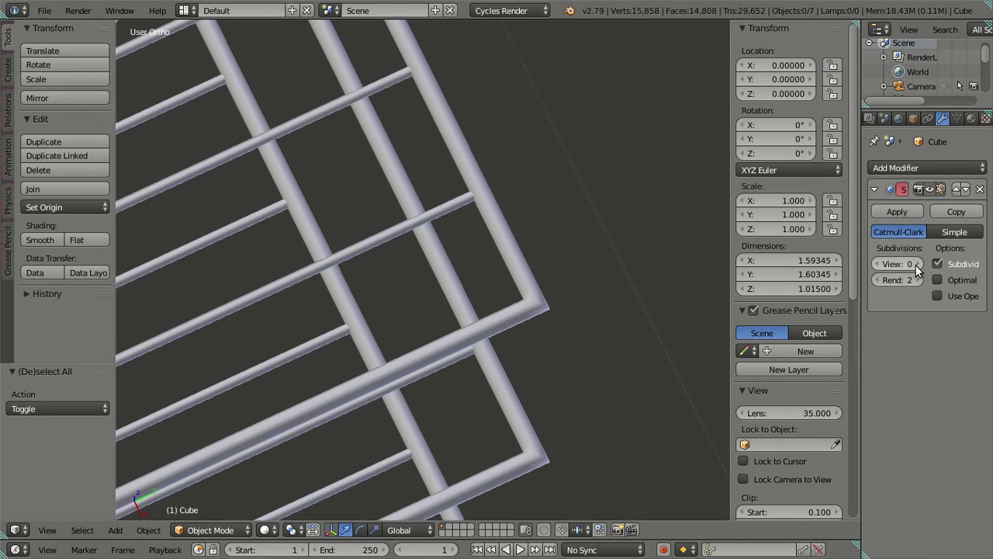
pyautogui.click(915, 264)
pyautogui.click(911, 264)
pyautogui.click(878, 264)
pyautogui.moveTo(527, 269); pyautogui.dragTo(436, 287, button='middle')
# Edit the burner rings mesh and place the 3D cursor at the front-left ring's centre
pyautogui.press('a')
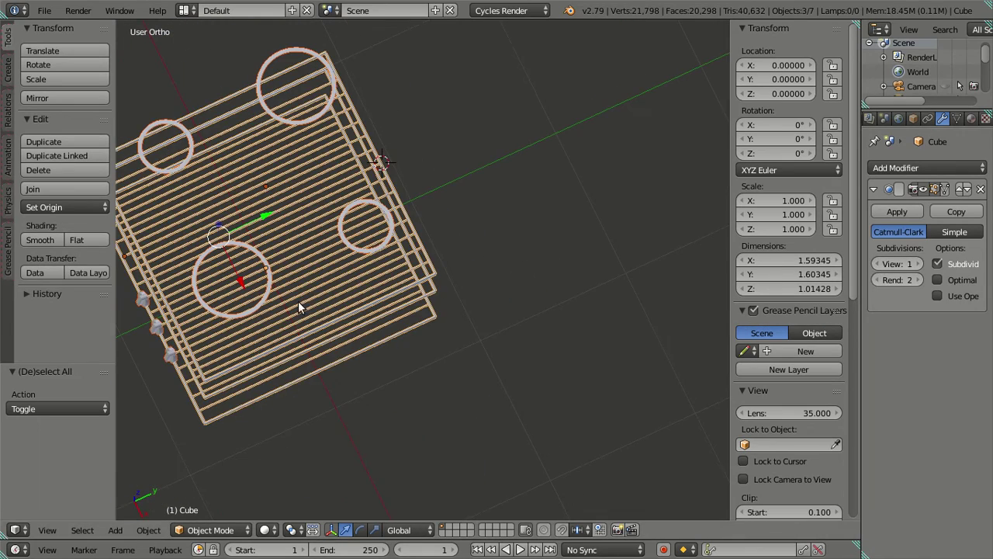
pyautogui.press('a')
pyautogui.moveTo(311, 310)
pyautogui.mouseDown(button='middle')
pyautogui.moveTo(303, 370)
pyautogui.moveTo(403, 320)
pyautogui.moveTo(317, 192)
pyautogui.moveTo(323, 224)
pyautogui.moveTo(248, 248)
pyautogui.moveTo(376, 266)
pyautogui.moveTo(355, 340)
pyautogui.moveTo(295, 213)
pyautogui.moveTo(340, 217)
pyautogui.moveTo(303, 215)
pyautogui.moveTo(334, 189)
pyautogui.mouseUp(button='middle')
pyautogui.rightClick(322, 188)
pyautogui.rightClick(285, 144)
pyautogui.press('Tab')
pyautogui.rightClick(354, 240)
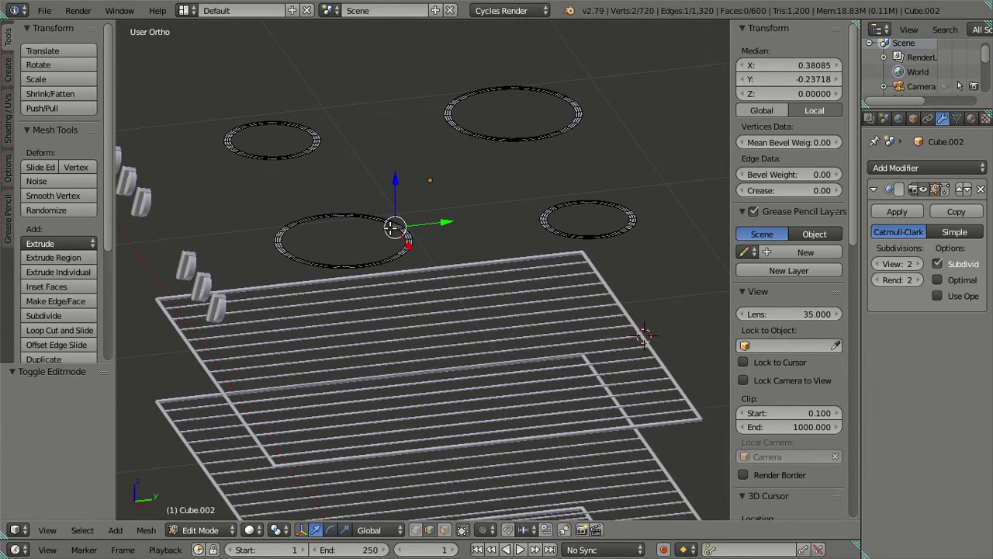
pyautogui.press('l')
pyautogui.hotkey('shift', 's')
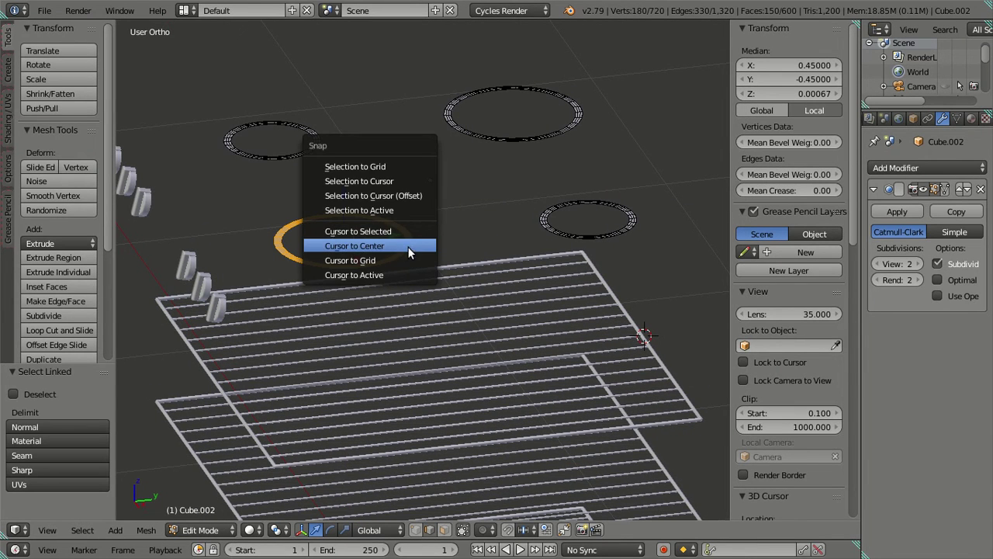
pyautogui.click(410, 230)
pyautogui.press('a')
# Duplicate the upper-left small ring and snap the copy into the front-left ring's centre
pyautogui.rightClick(285, 157)
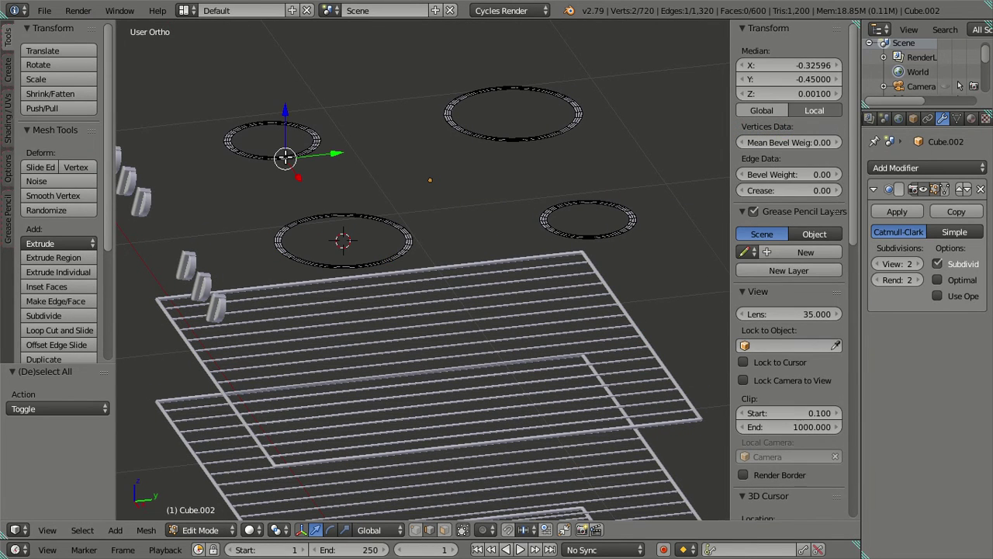
pyautogui.press('l')
pyautogui.hotkey('shift', 'd')
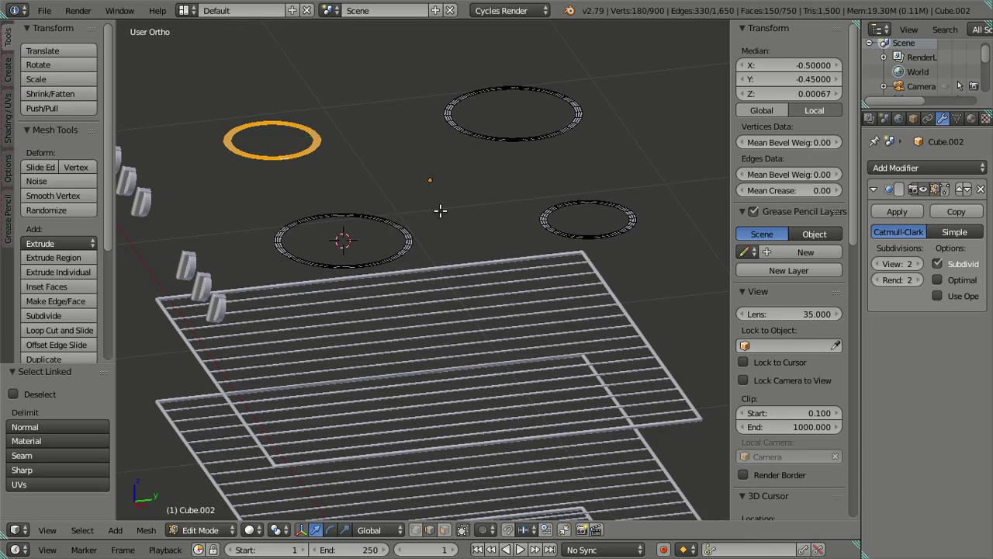
pyautogui.press('Escape')
pyautogui.hotkey('shift', 's')
pyautogui.click(466, 183)
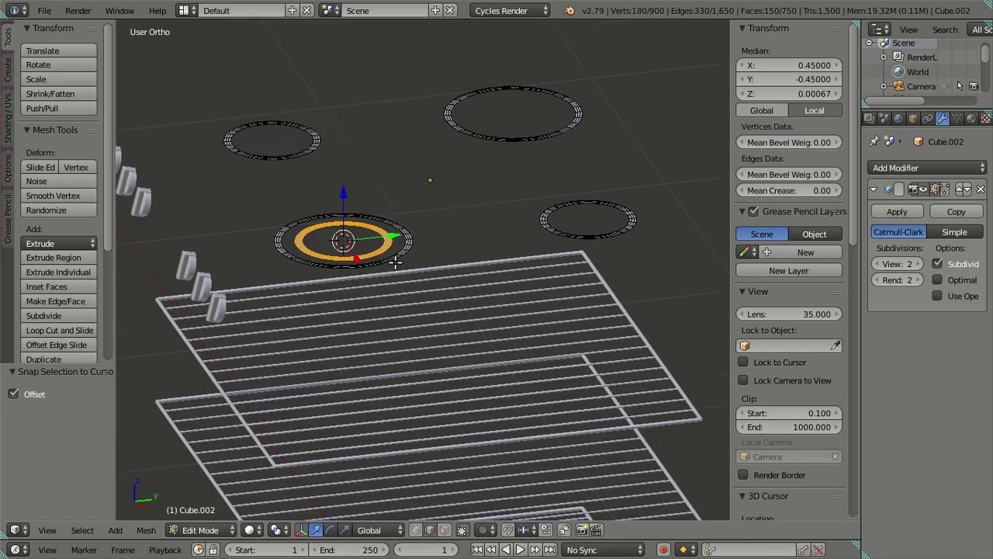
pyautogui.press('a')
pyautogui.press('Tab')
# Place the 3D cursor at the centre of the top burner ring
pyautogui.moveTo(451, 329)
pyautogui.mouseDown(button='middle')
pyautogui.moveTo(549, 291)
pyautogui.moveTo(430, 356)
pyautogui.moveTo(412, 377)
pyautogui.moveTo(394, 308)
pyautogui.moveTo(430, 269)
pyautogui.mouseUp(button='middle')
pyautogui.press('a')
pyautogui.rightClick(481, 124)
pyautogui.press('Tab')
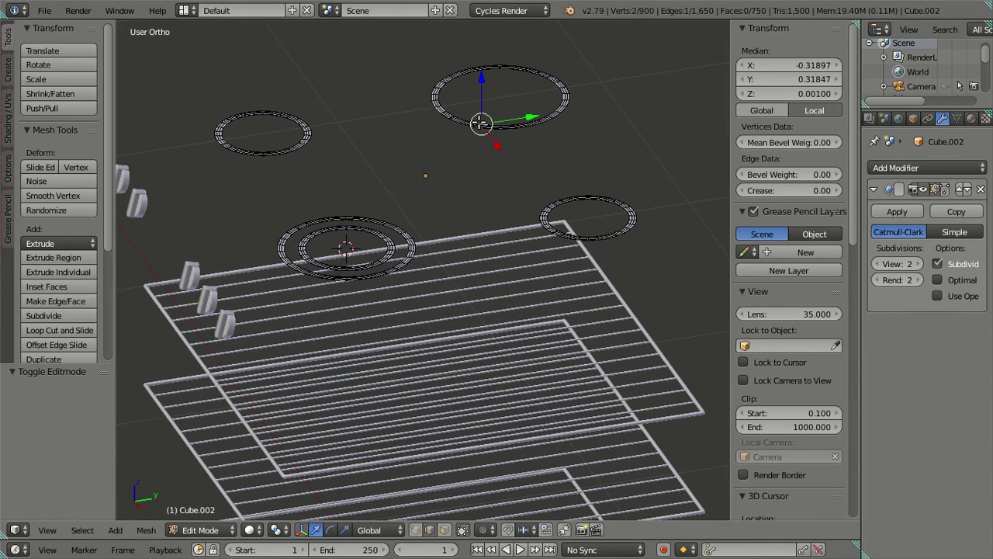
pyautogui.press('l')
pyautogui.hotkey('shift', 's')
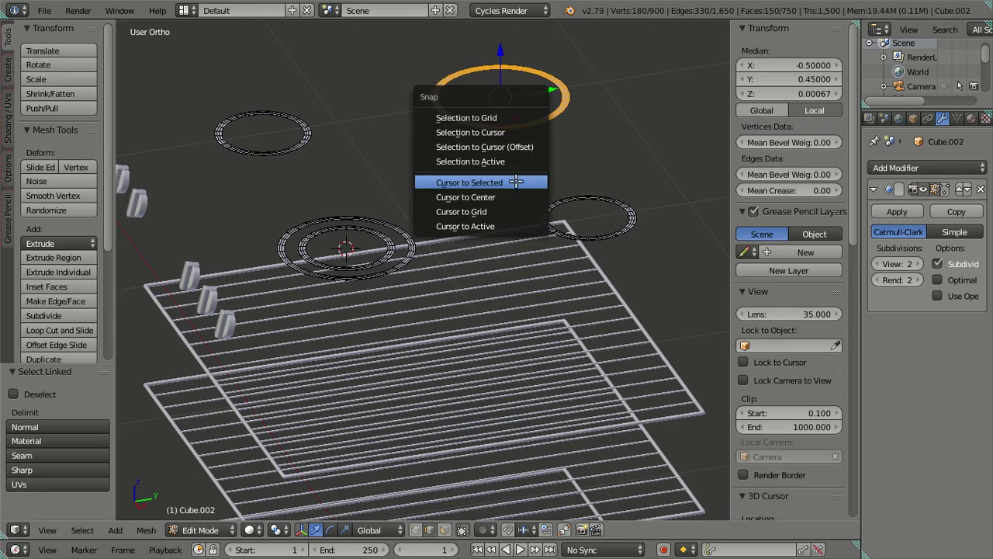
pyautogui.click(515, 186)
pyautogui.press('Tab')
pyautogui.press('Tab')
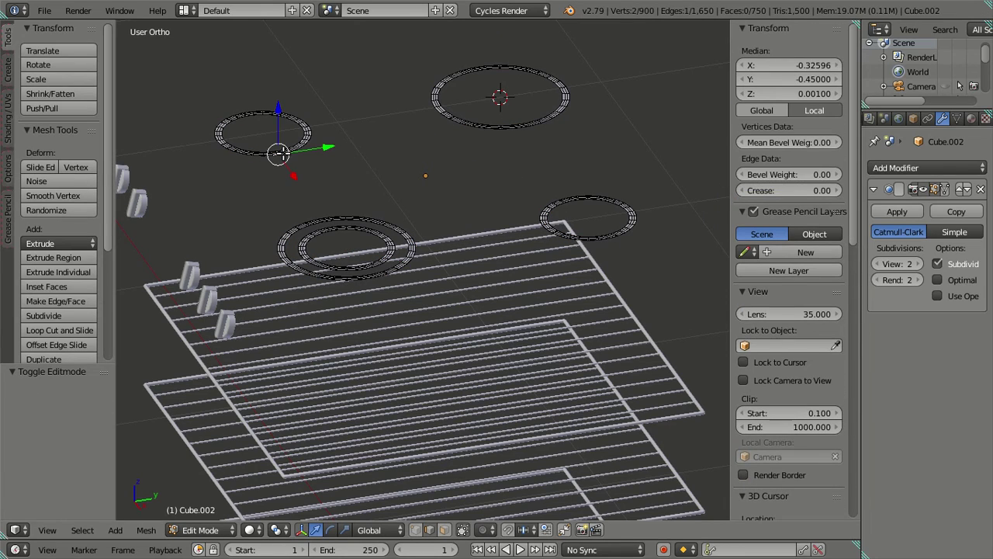
# Snap the small upper-left ring into the top ring's centre and return to Object Mode
pyautogui.press('l')
pyautogui.hotkey('shift', 's')
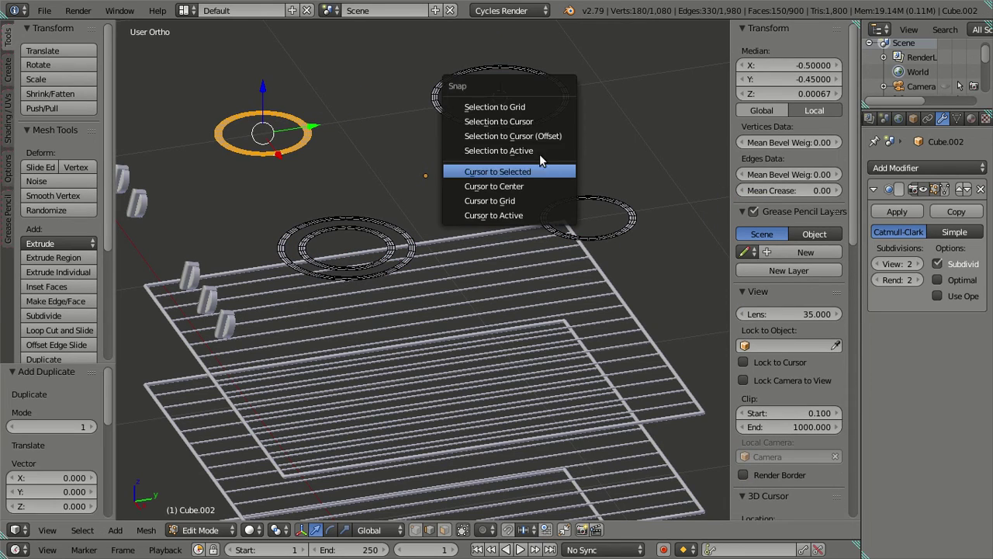
pyautogui.click(542, 134)
pyautogui.press('a')
pyautogui.scroll(-3, 414, 184)
pyautogui.moveTo(414, 184)
pyautogui.mouseDown(button='middle')
pyautogui.moveTo(453, 300)
pyautogui.moveTo(492, 255)
pyautogui.mouseUp(button='middle')
pyautogui.press('Tab')
pyautogui.press('a')
pyautogui.moveTo(471, 287)
pyautogui.mouseDown(button='middle')
pyautogui.moveTo(533, 276)
pyautogui.moveTo(452, 258)
pyautogui.moveTo(398, 324)
pyautogui.mouseUp(button='middle')
pyautogui.scroll(2, 399, 322)
pyautogui.scroll(2, 402, 319)
pyautogui.scroll(2, 402, 319)
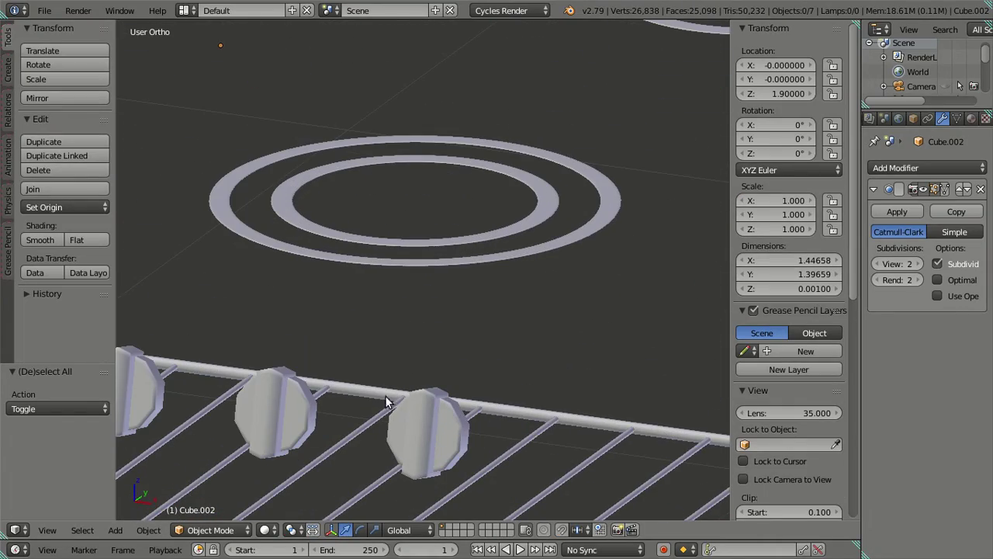
# Set the knobs' Subdivision Surface viewport level to 1
pyautogui.rightClick(304, 440)
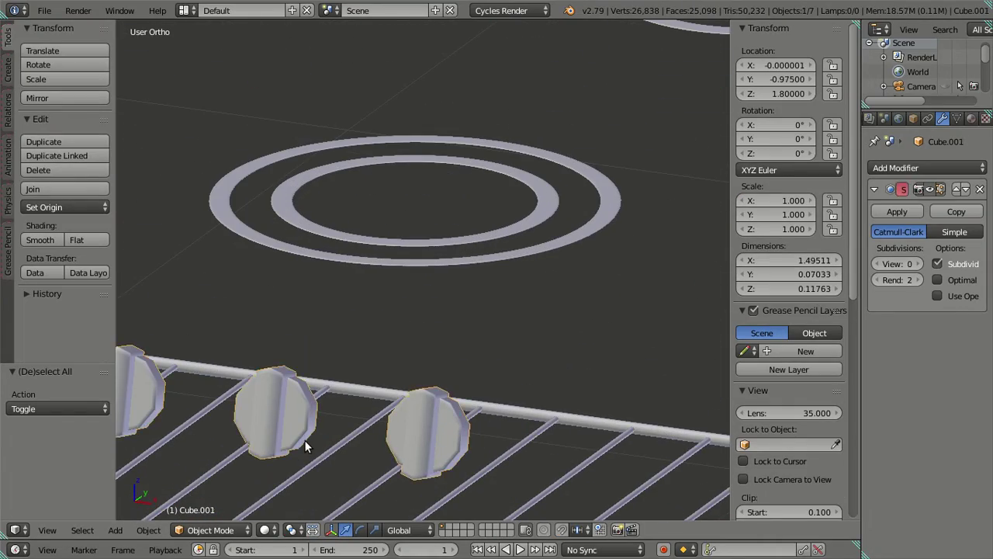
pyautogui.click(919, 264)
pyautogui.scroll(-3, 491, 309)
pyautogui.press('a')
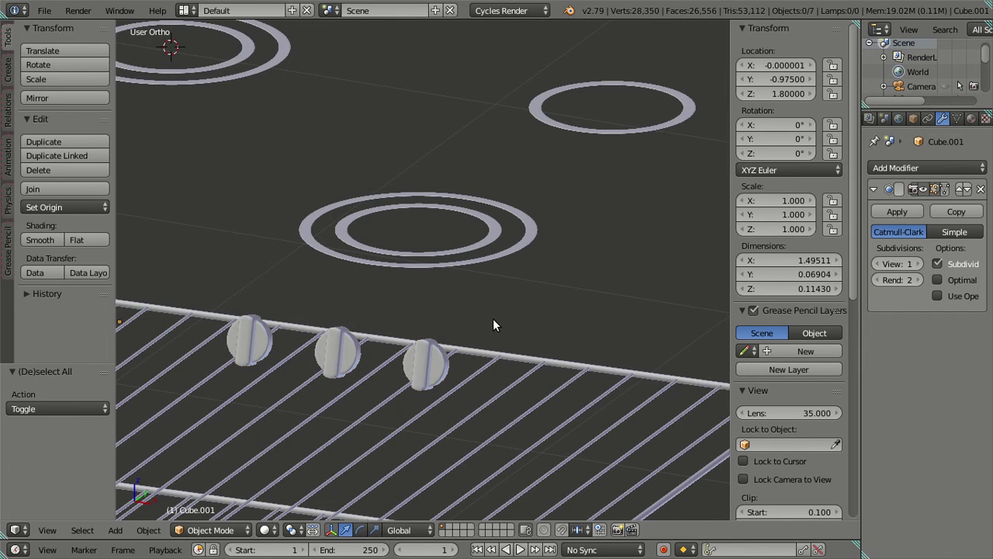
pyautogui.scroll(2, 492, 324)
pyautogui.scroll(2, 485, 342)
pyautogui.scroll(2, 466, 149)
pyautogui.scroll(2, 510, 222)
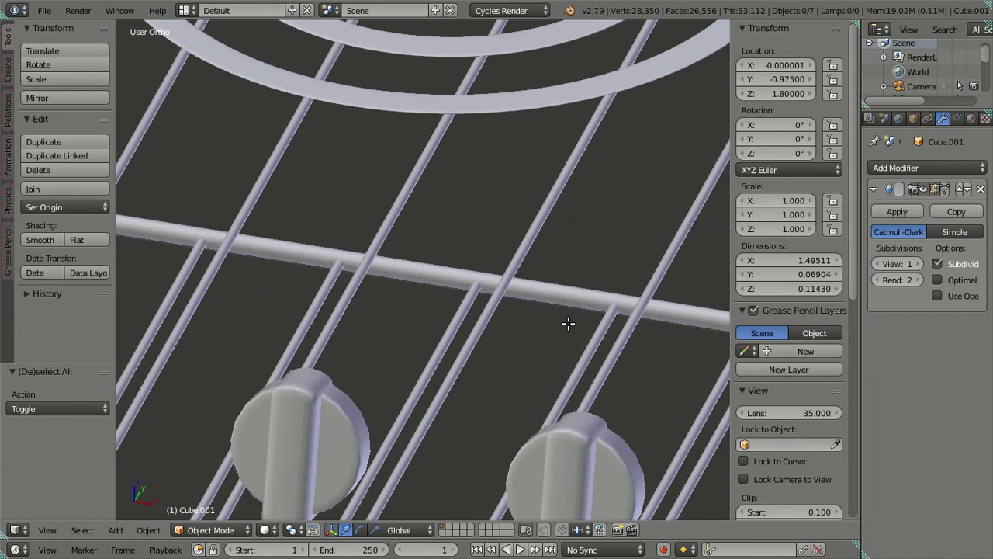
# Inspect the smoothed knob mesh up close in Edit Mode, then unhide all hidden objects with Alt+H
pyautogui.press('Tab')
pyautogui.moveTo(613, 456); pyautogui.dragTo(466, 326, button='middle')
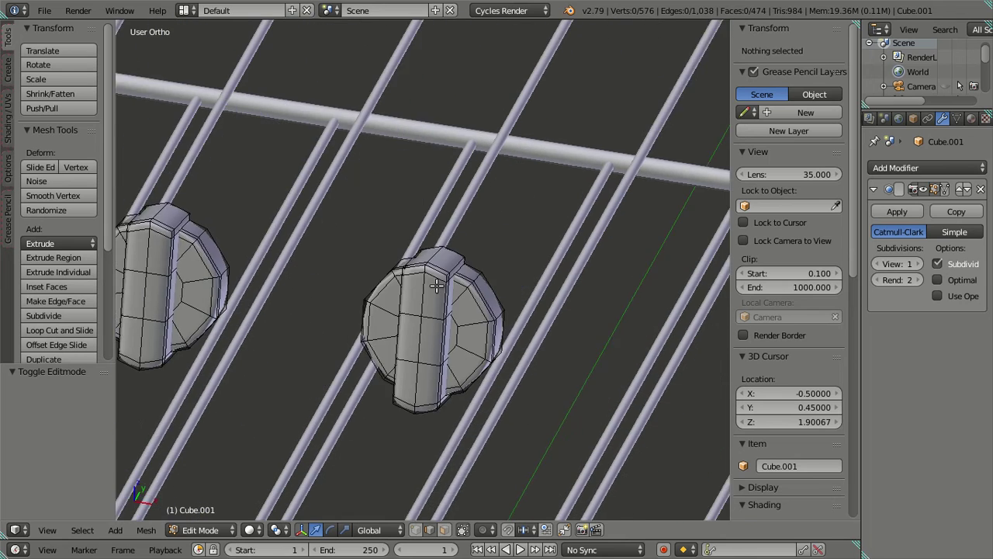
pyautogui.scroll(3, 436, 288)
pyautogui.scroll(-2, 449, 293)
pyautogui.scroll(-3, 448, 293)
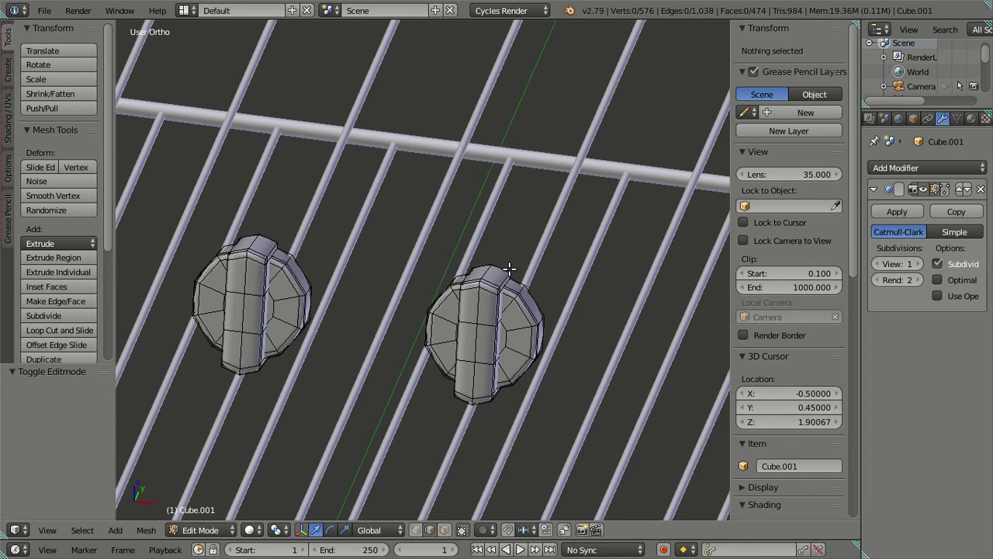
pyautogui.scroll(1, 505, 287)
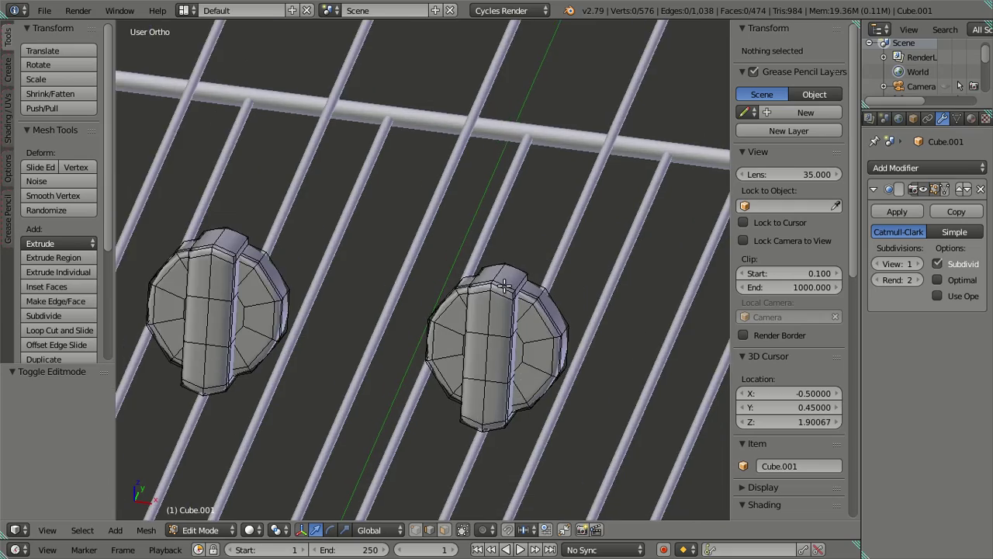
pyautogui.scroll(-8, 502, 284)
pyautogui.moveTo(502, 284); pyautogui.dragTo(388, 250, button='middle')
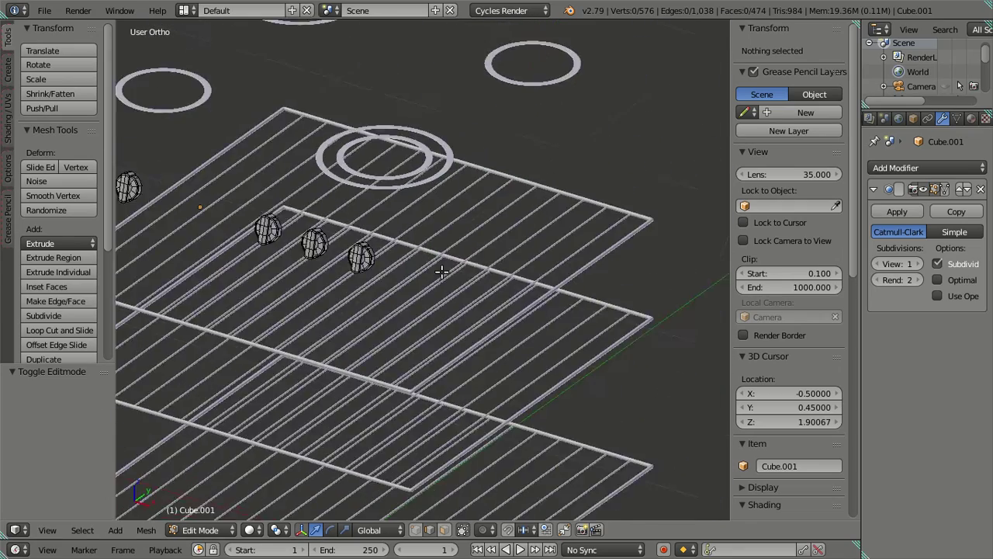
pyautogui.press('Tab')
pyautogui.press('z')
pyautogui.scroll(2, 479, 292)
pyautogui.keyDown('shift'); pyautogui.moveTo(480, 286); pyautogui.dragTo(499, 304, button='middle'); pyautogui.keyUp('shift')
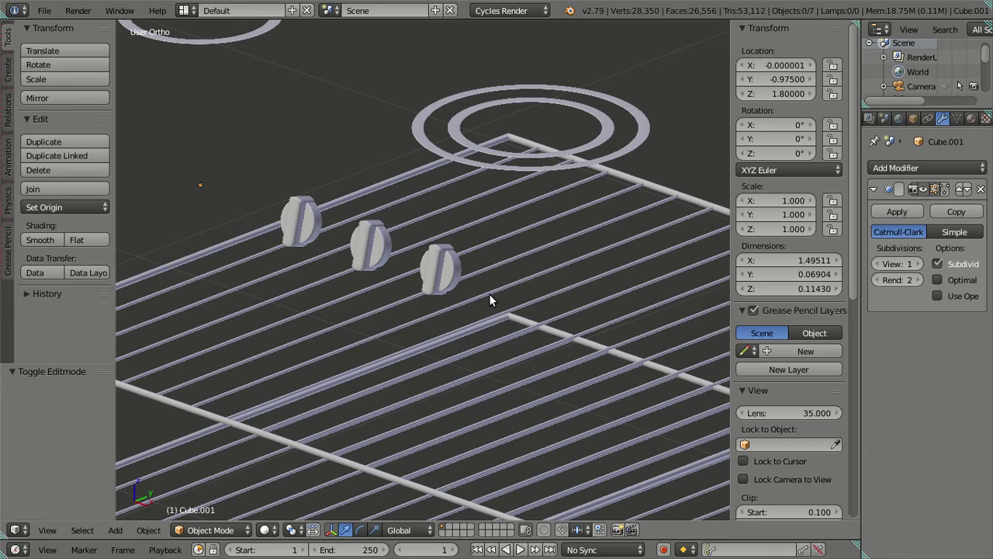
pyautogui.scroll(2, 506, 265)
pyautogui.scroll(-4, 478, 237)
pyautogui.scroll(-2, 443, 227)
pyautogui.scroll(-2, 444, 231)
pyautogui.press('Tab')
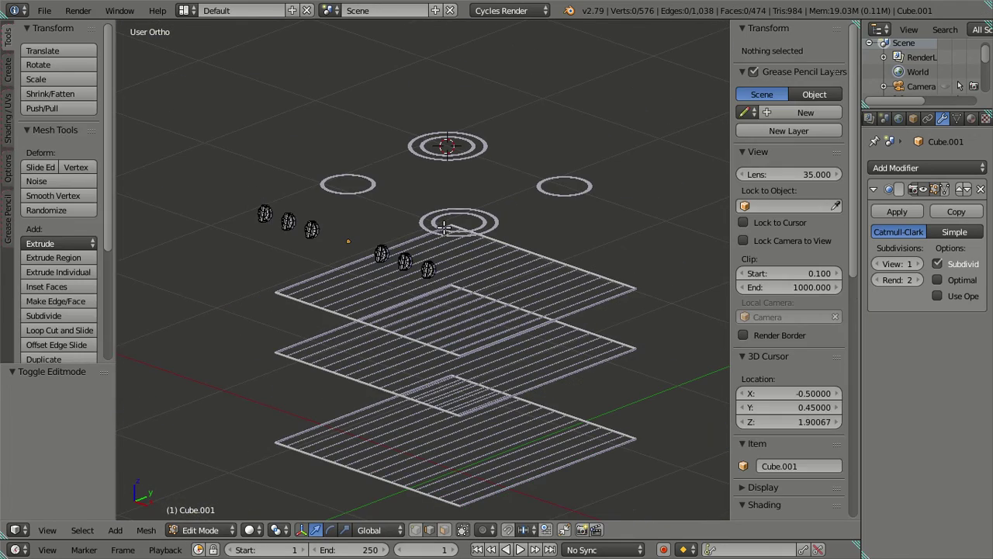
pyautogui.press('Tab')
pyautogui.moveTo(447, 227); pyautogui.dragTo(461, 266, button='middle')
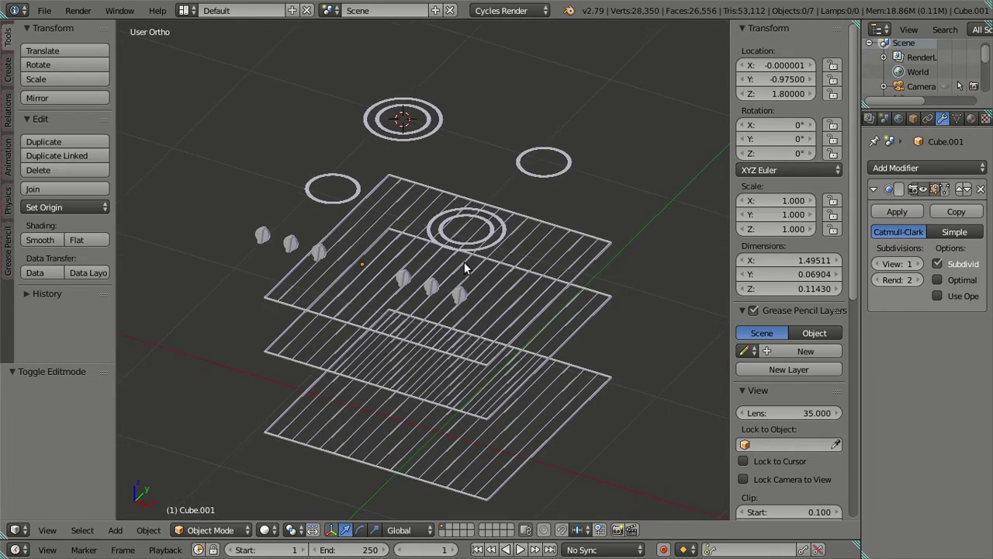
pyautogui.hotkey('alt', 'h')
pyautogui.scroll(-3, 516, 370)
# Hide the camera and the grey floor plane
pyautogui.press('a')
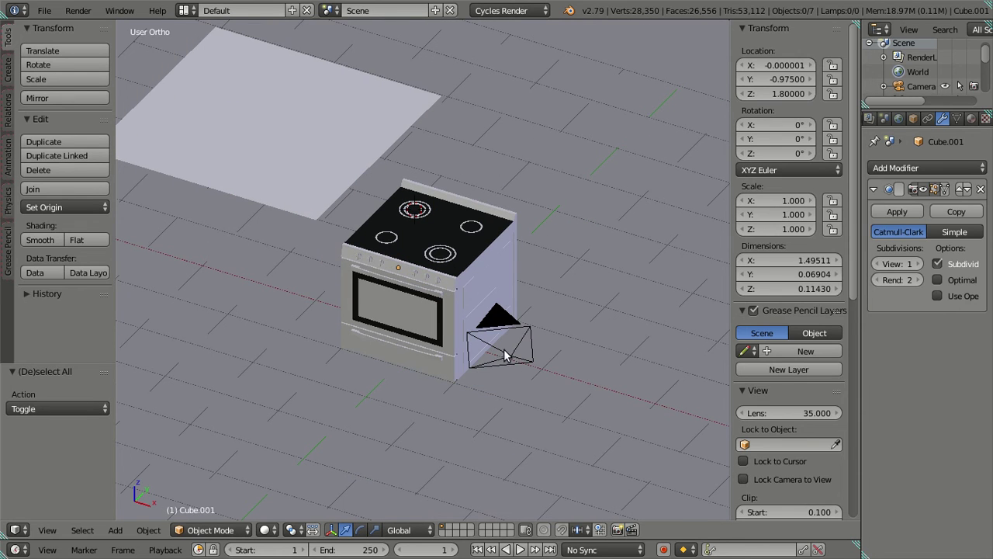
pyautogui.rightClick(510, 358)
pyautogui.press('h')
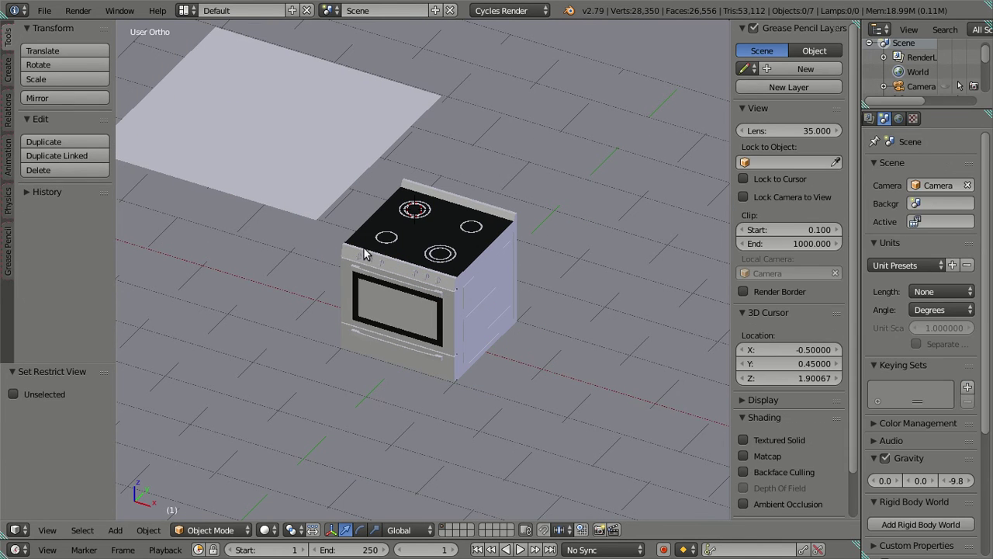
pyautogui.rightClick(319, 163)
pyautogui.press('h')
# Orbit around the stove with the toolshelf closed and select the stove body
pyautogui.scroll(-3, 479, 340)
pyautogui.moveTo(478, 340); pyautogui.dragTo(447, 223, button='middle')
pyautogui.press('t')
pyautogui.scroll(5, 466, 314)
pyautogui.scroll(3, 466, 313)
pyautogui.rightClick(468, 295)
pyautogui.scroll(-2, 480, 303)
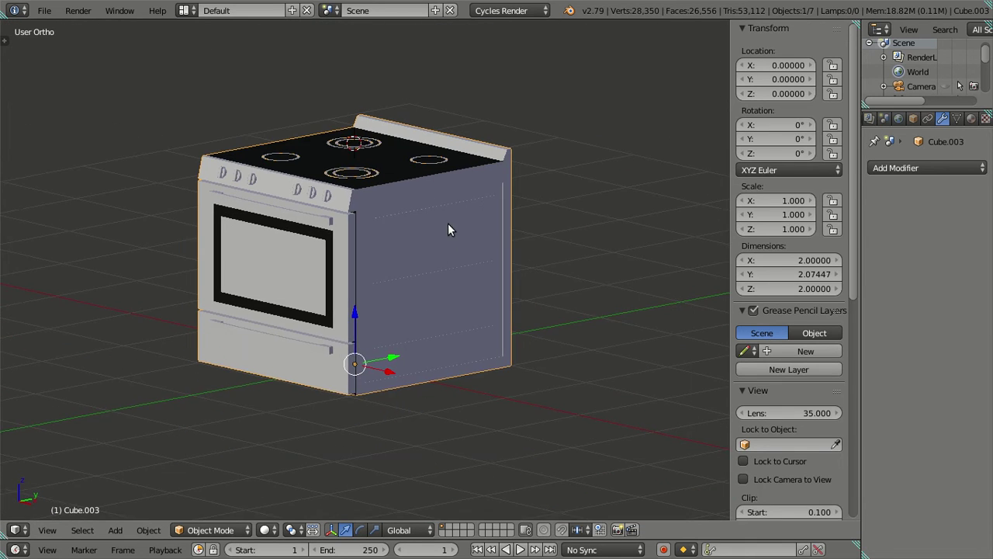
pyautogui.scroll(2, 449, 225)
pyautogui.press('a')
pyautogui.rightClick(525, 239)
# Add a Bevel modifier to the stove body and set its width to 0.005
pyautogui.click(894, 168)
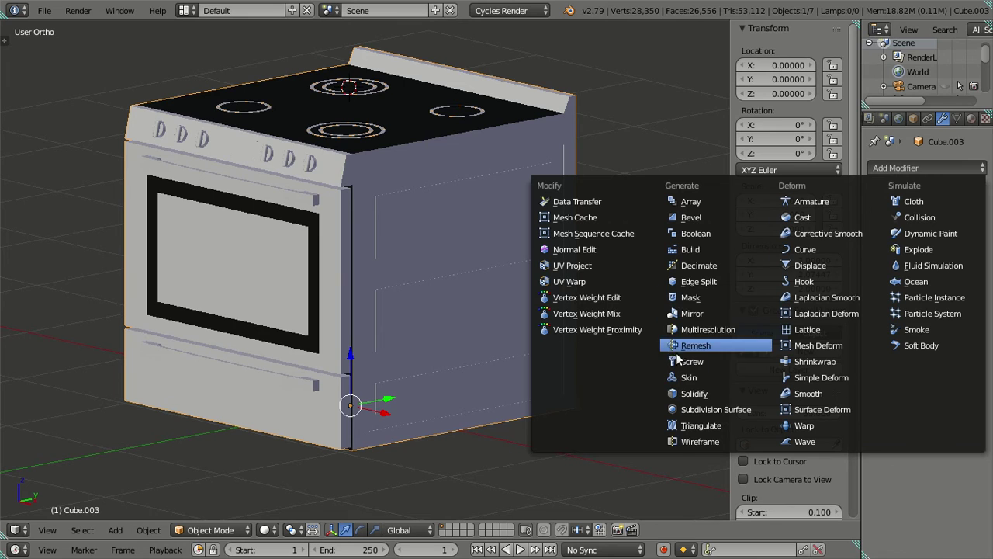
pyautogui.click(706, 218)
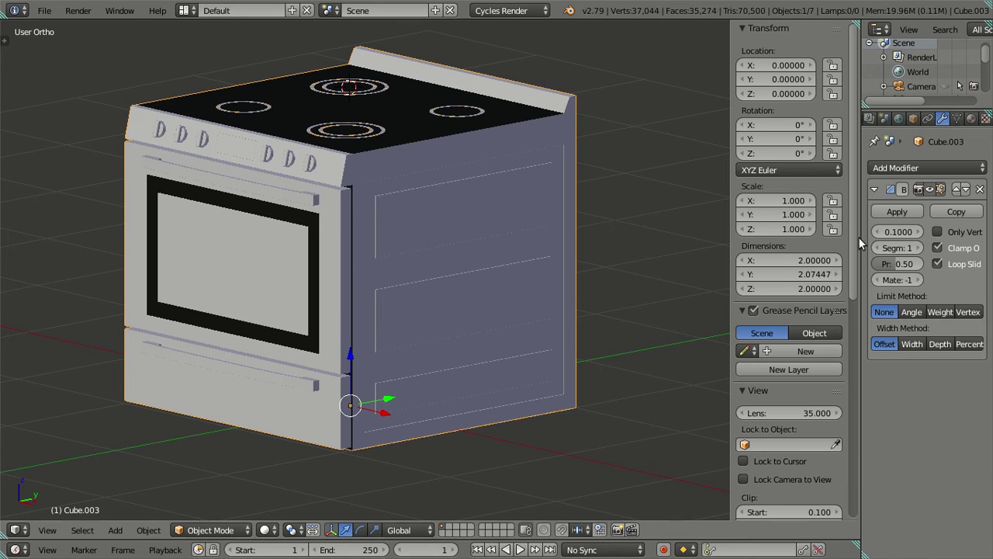
pyautogui.moveTo(891, 233); pyautogui.dragTo(883, 237)
pyautogui.click(891, 238)
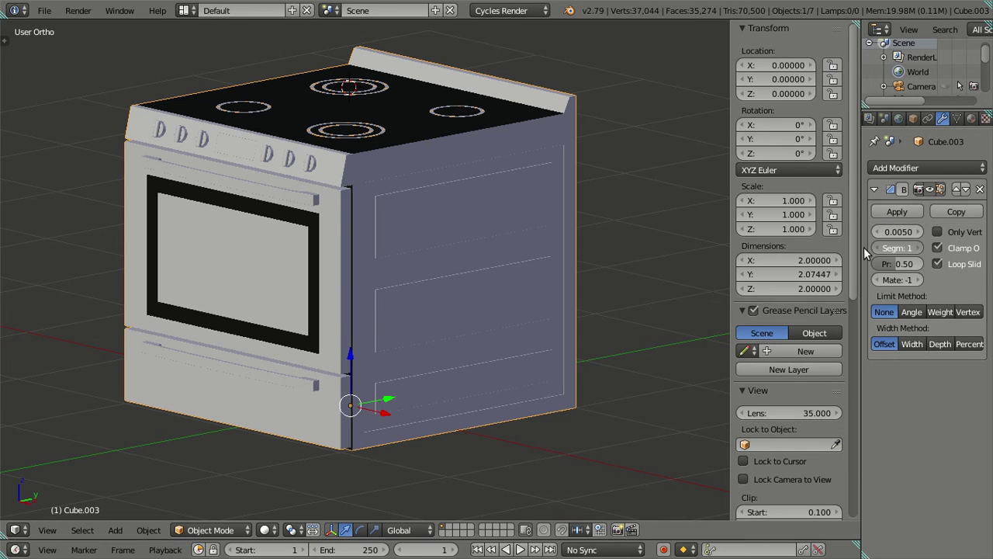
# Set the bevel to 2 segments and bring up the Add Modifier list
pyautogui.keyDown('ctrl'); pyautogui.scroll(1, 877, 248); pyautogui.keyUp('ctrl')
pyautogui.scroll(5, 364, 225)
pyautogui.scroll(-1, 430, 320)
pyautogui.scroll(2, 430, 321)
pyautogui.scroll(2, 445, 161)
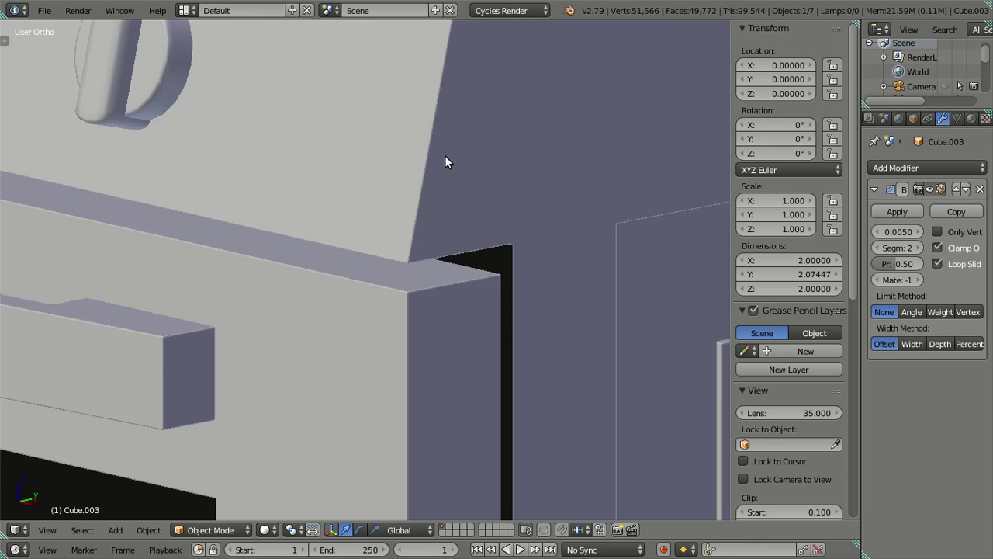
pyautogui.scroll(-3, 444, 161)
pyautogui.scroll(3, 412, 368)
pyautogui.scroll(1, 423, 355)
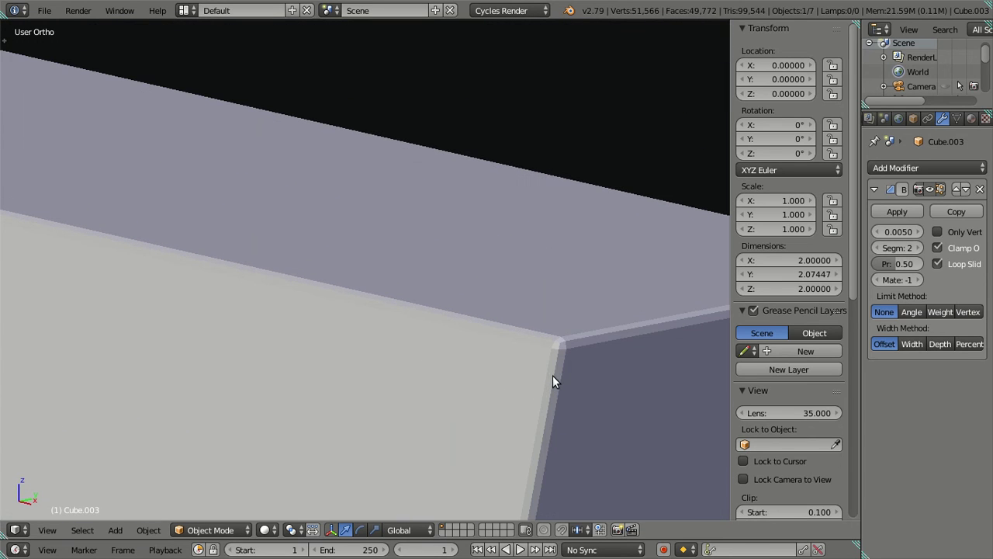
pyautogui.click(898, 168)
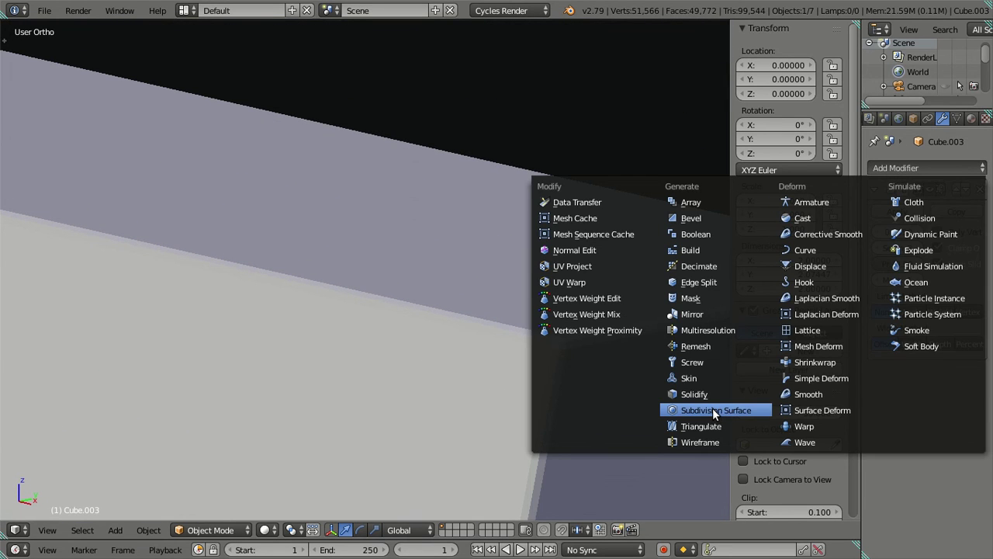
# Add a Subdivision Surface modifier to the stove body, leaving the viewport level at 1
pyautogui.scroll(2, 535, 271)
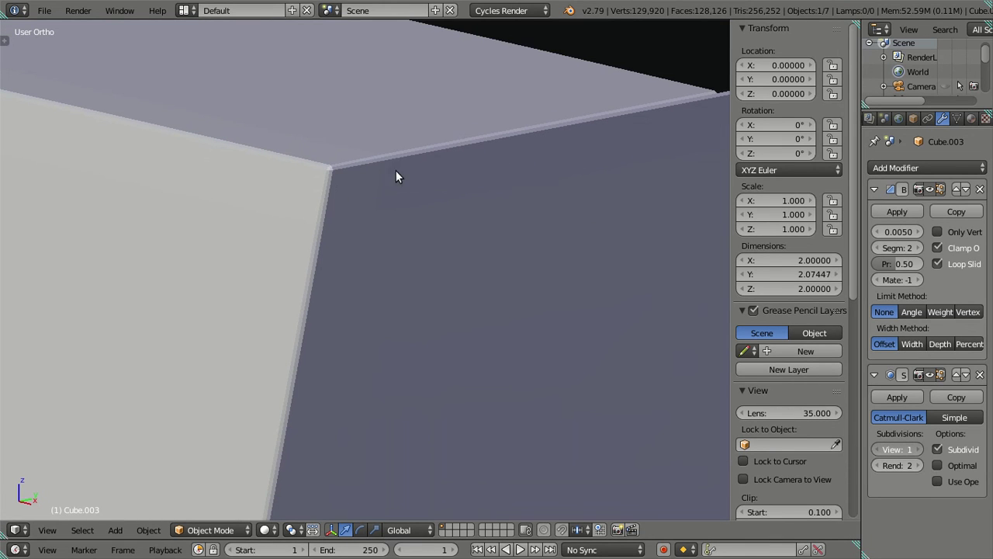
pyautogui.hotkey('ctrl', '2')
pyautogui.keyDown('shift'); pyautogui.moveTo(343, 184); pyautogui.dragTo(466, 323, button='middle'); pyautogui.keyUp('shift')
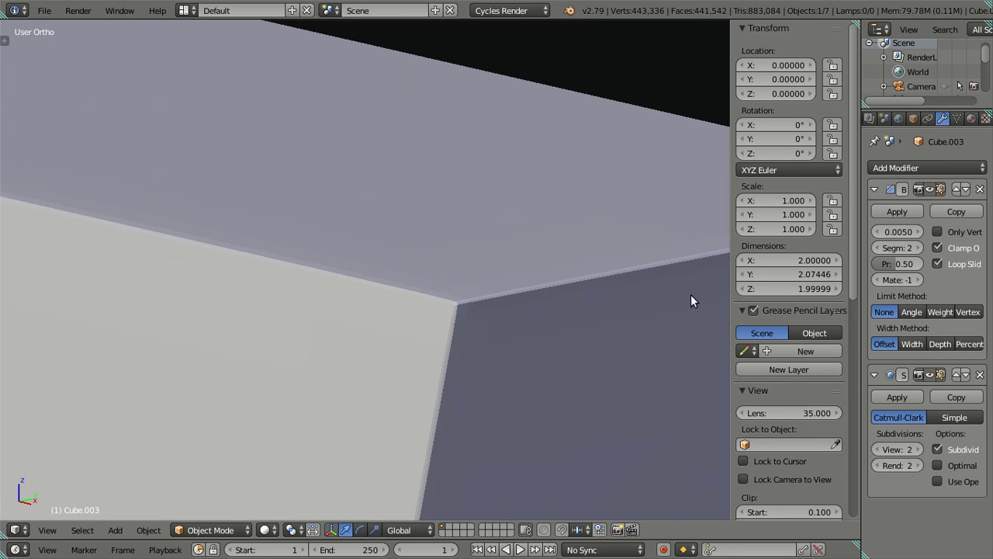
pyautogui.click(878, 249)
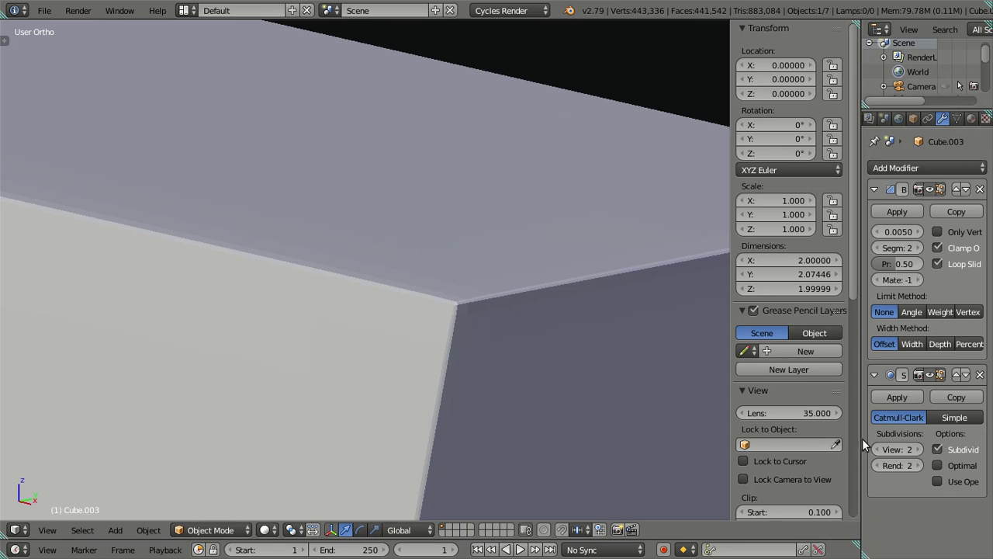
pyautogui.hotkey('ctrl', '1')
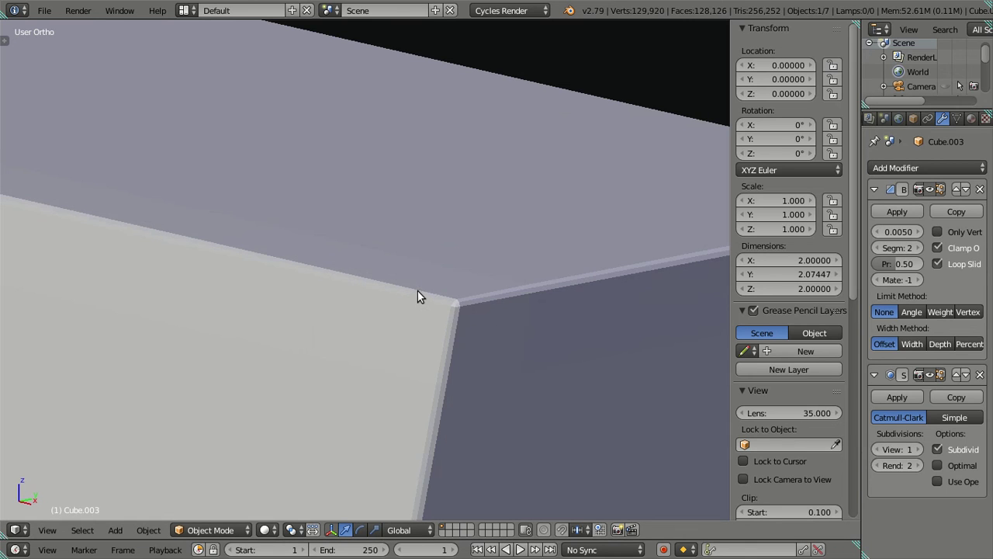
# Shade the stove body smooth and preview it at viewport subdivision level 2
pyautogui.press('t')
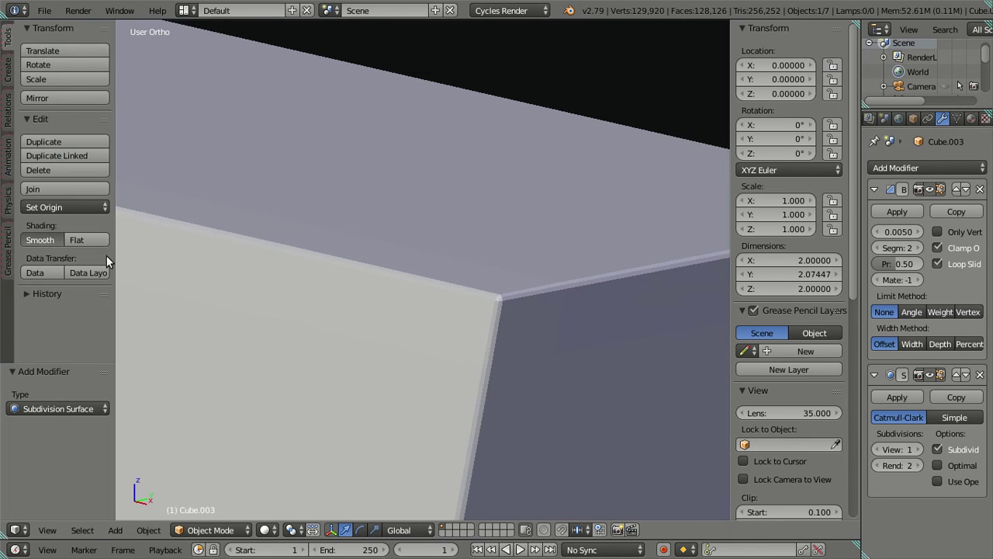
pyautogui.click(49, 242)
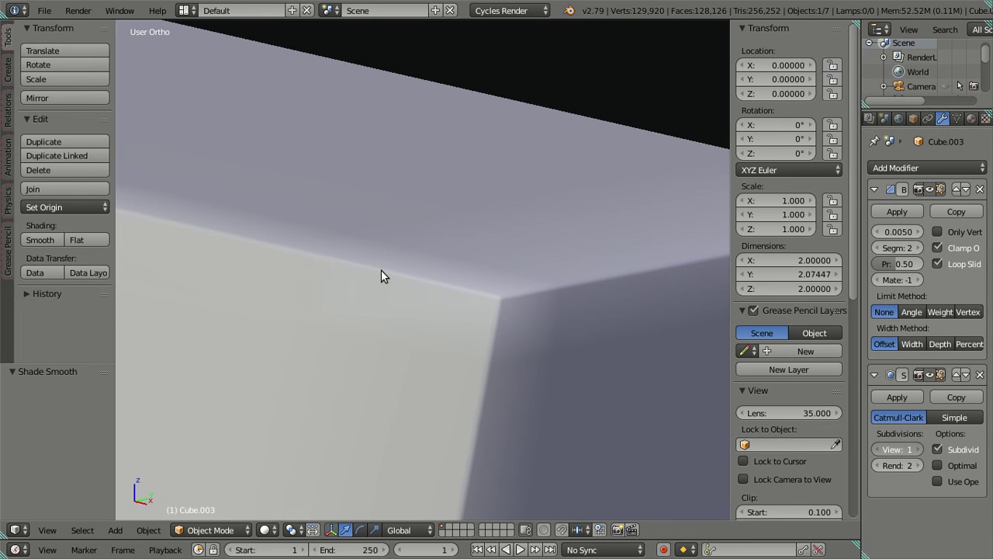
pyautogui.hotkey('ctrl', '2')
# Deselect everything, orbit out, and hide the tool shelf and properties sidebar
pyautogui.scroll(-3, 394, 262)
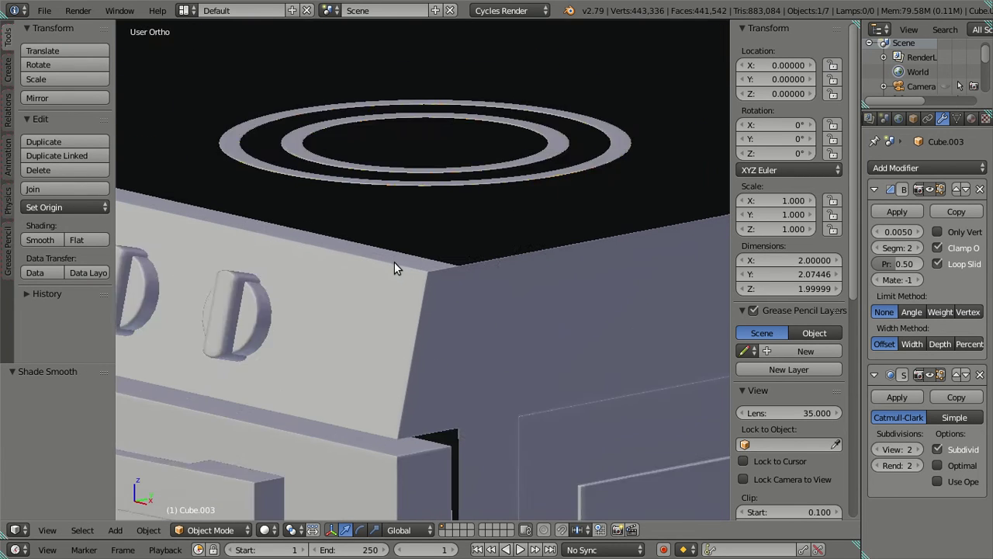
pyautogui.scroll(-2, 394, 262)
pyautogui.scroll(-3, 518, 277)
pyautogui.press('a')
pyautogui.moveTo(454, 282)
pyautogui.mouseDown(button='middle')
pyautogui.moveTo(507, 297)
pyautogui.moveTo(547, 294)
pyautogui.moveTo(401, 321)
pyautogui.mouseUp(button='middle')
pyautogui.moveTo(447, 289)
pyautogui.mouseDown(button='middle')
pyautogui.moveTo(492, 262)
pyautogui.moveTo(523, 210)
pyautogui.moveTo(547, 256)
pyautogui.moveTo(386, 336)
pyautogui.moveTo(300, 349)
pyautogui.moveTo(414, 295)
pyautogui.mouseUp(button='middle')
pyautogui.press('t')
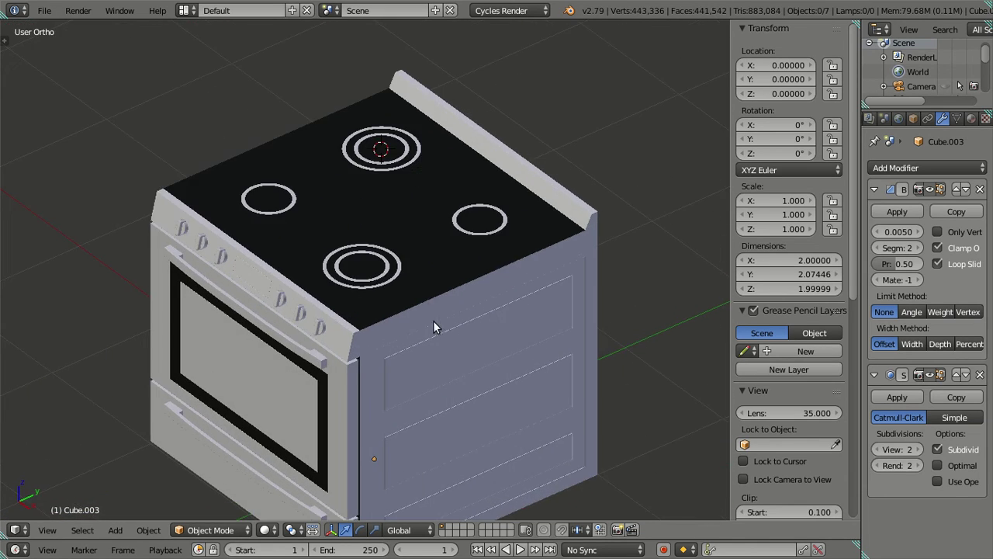
pyautogui.press('n')
# Set the body's viewport subdivision to 1 and view the stove through the scene camera
pyautogui.moveTo(472, 366)
pyautogui.mouseDown(button='middle')
pyautogui.moveTo(486, 323)
pyautogui.moveTo(507, 339)
pyautogui.moveTo(504, 218)
pyautogui.moveTo(489, 243)
pyautogui.moveTo(498, 245)
pyautogui.mouseUp(button='middle')
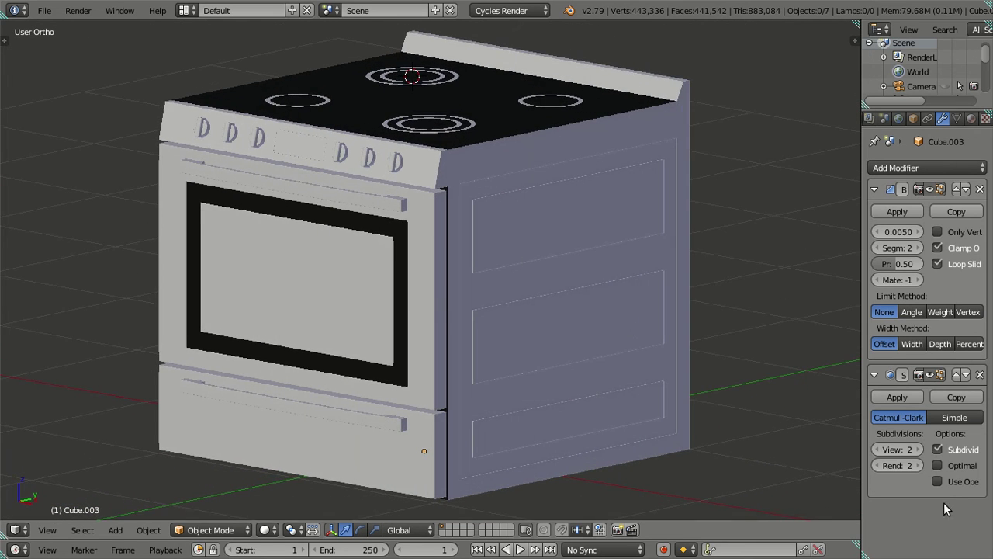
pyautogui.click(874, 450)
pyautogui.moveTo(614, 287)
pyautogui.mouseDown(button='middle')
pyautogui.moveTo(625, 318)
pyautogui.moveTo(612, 332)
pyautogui.moveTo(595, 318)
pyautogui.mouseUp(button='middle')
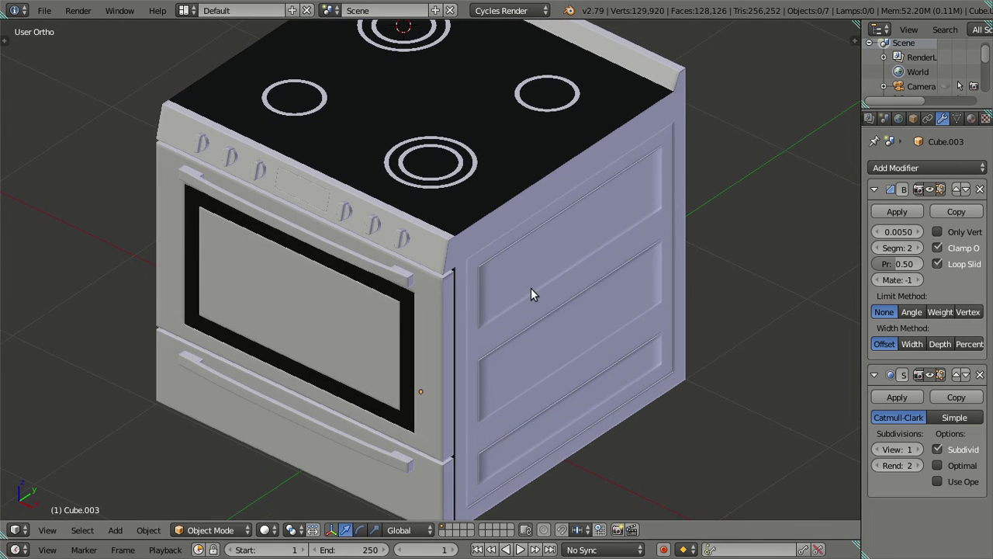
pyautogui.press('KP_0')
pyautogui.scroll(-1, 613, 345)
# Reframe the camera on the stove with Lock Camera to View, then turn the lock off
pyautogui.scroll(-1, 624, 341)
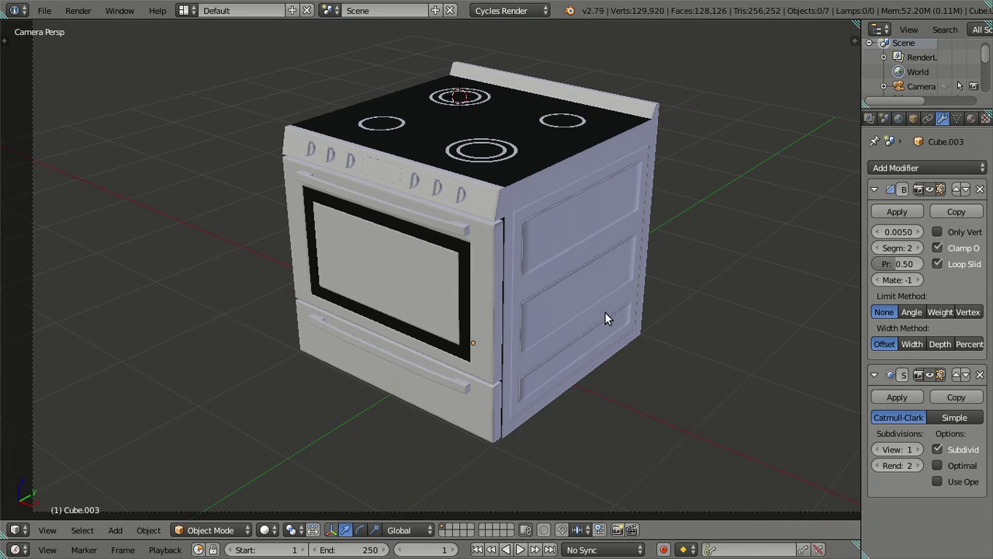
pyautogui.press('n')
pyautogui.scroll(-1, 605, 310)
pyautogui.keyDown('shift'); pyautogui.moveTo(605, 310); pyautogui.dragTo(565, 314, button='middle'); pyautogui.keyUp('shift')
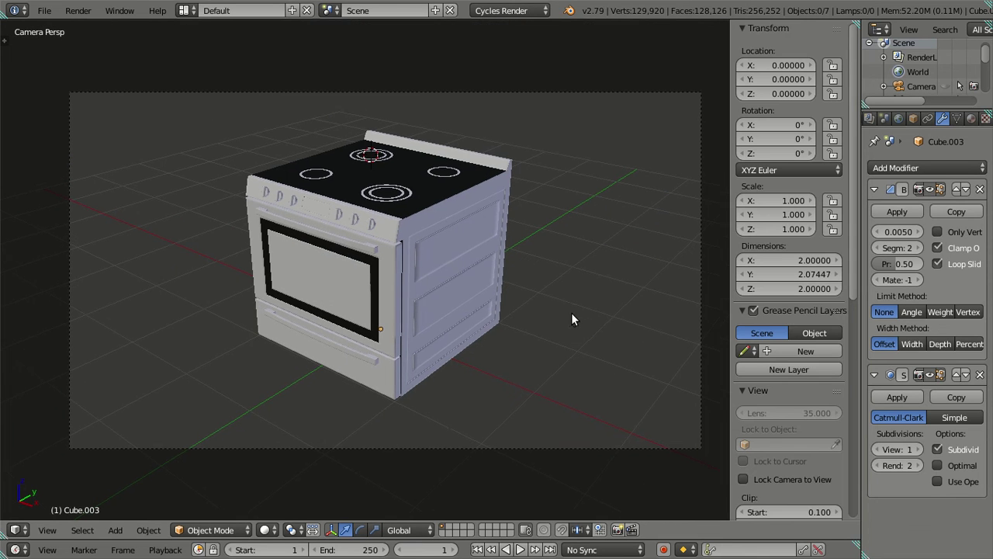
pyautogui.click(743, 479)
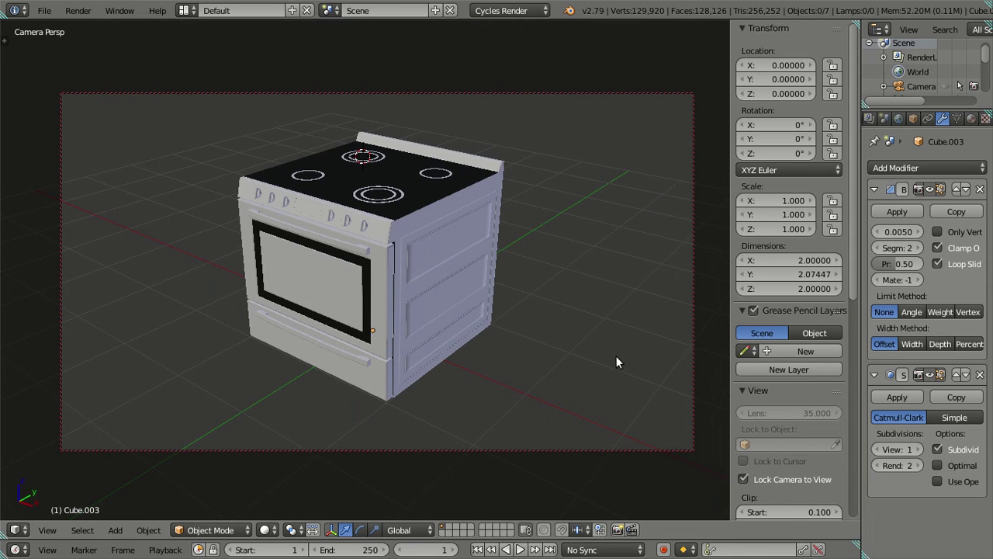
pyautogui.scroll(1, 619, 352)
pyautogui.moveTo(553, 328)
pyautogui.mouseDown(button='middle')
pyautogui.moveTo(550, 319)
pyautogui.moveTo(574, 323)
pyautogui.mouseUp(button='middle')
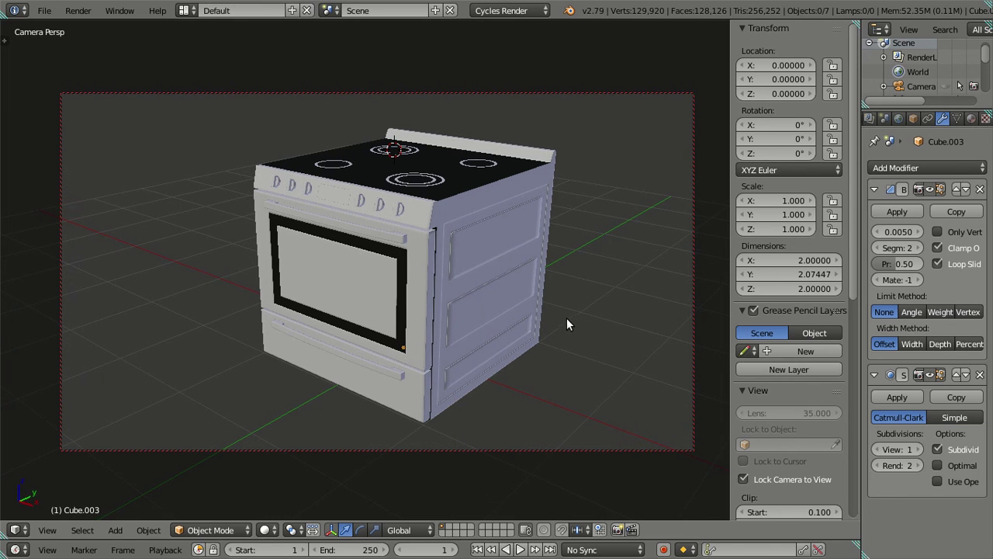
pyautogui.click(743, 479)
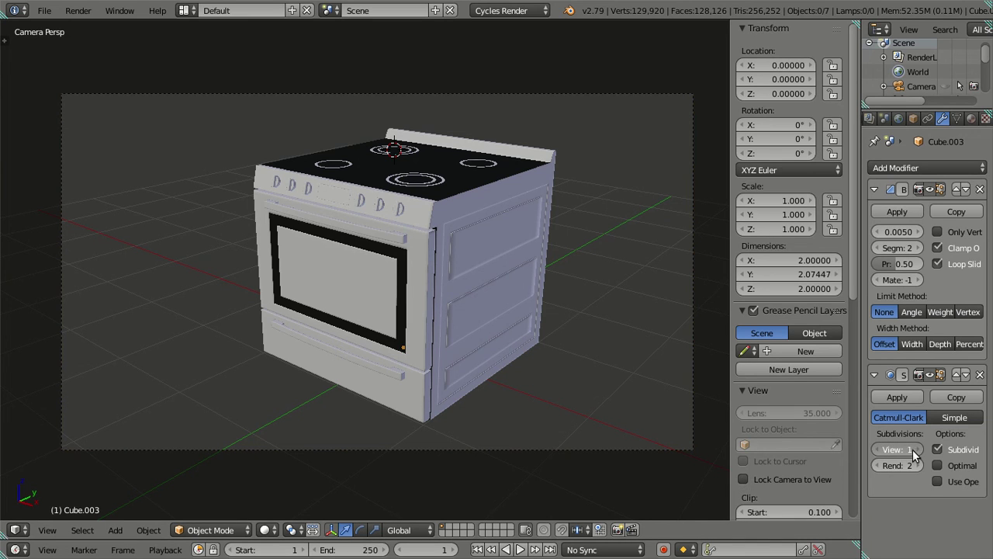
# Raise the body's viewport subdivision to 2 and snap the 3D cursor to the world origin
pyautogui.click(909, 448)
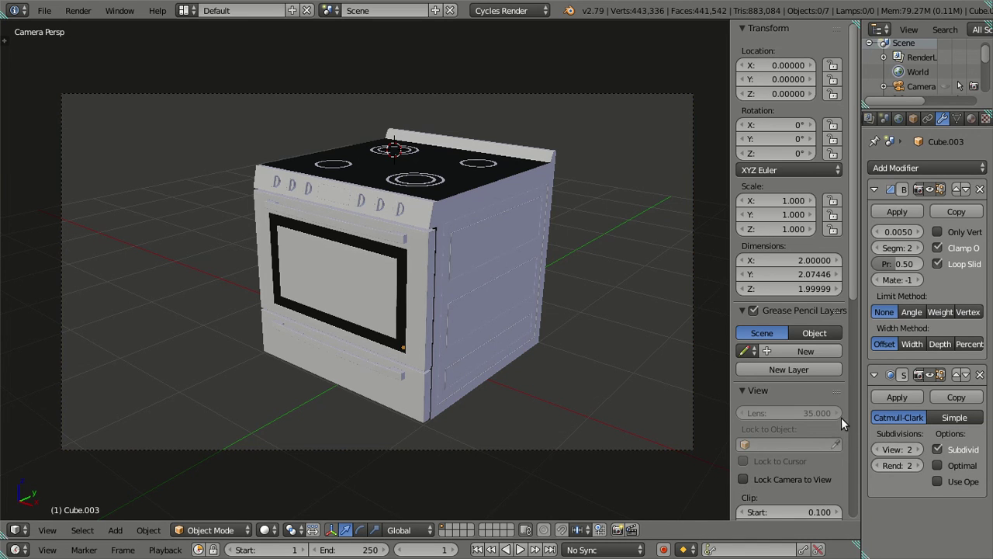
pyautogui.hotkey('shift', 'z')
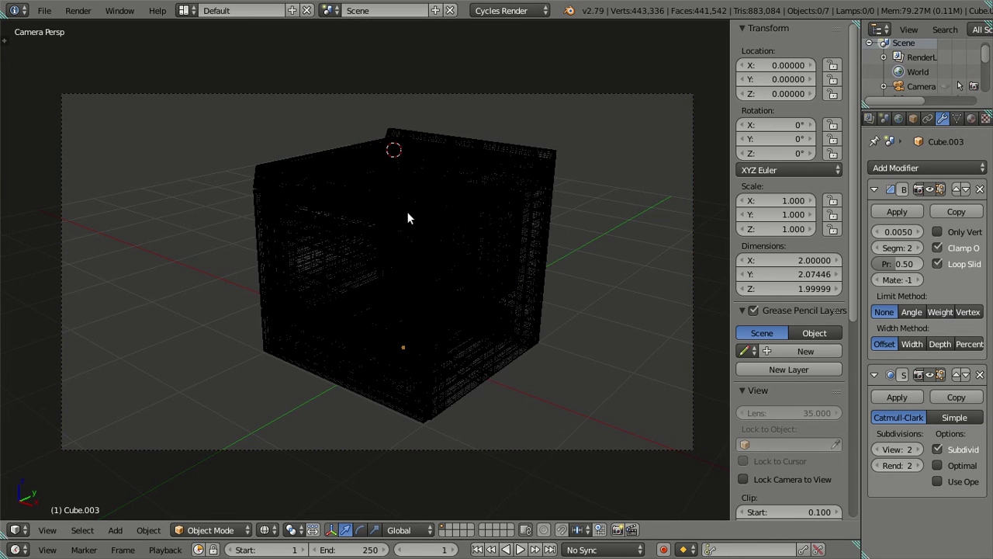
pyautogui.hotkey('shift', 'z')
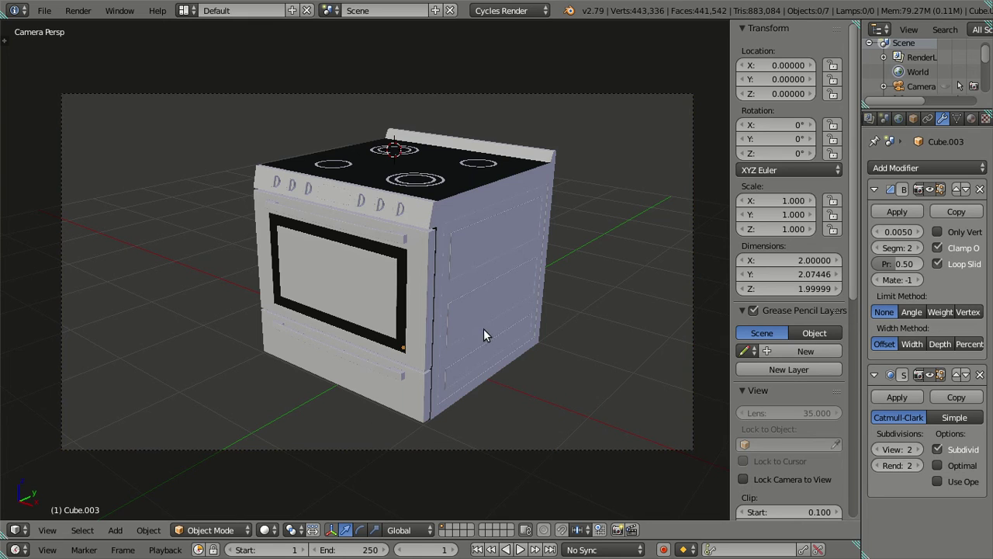
pyautogui.hotkey('shift', 's')
pyautogui.click(471, 380)
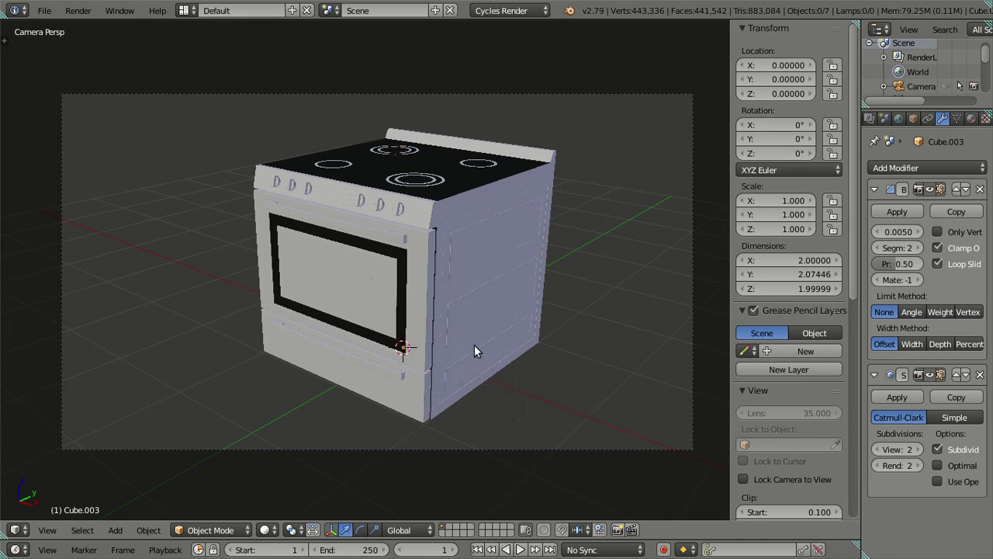
# Save over Freestanding Electric Stove.blend and take Blender out of fullscreen
pyautogui.hotkey('ctrl', 's')
pyautogui.click(466, 296)
pyautogui.press('n')
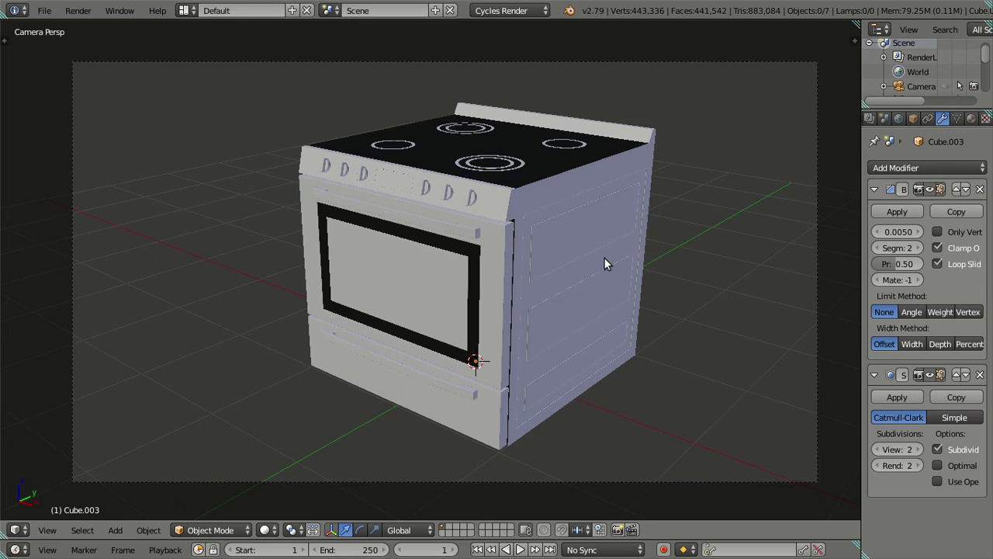
pyautogui.hotkey('ctrl', 's')
pyautogui.click(567, 223)
pyautogui.click(119, 10)
pyautogui.click(126, 43)
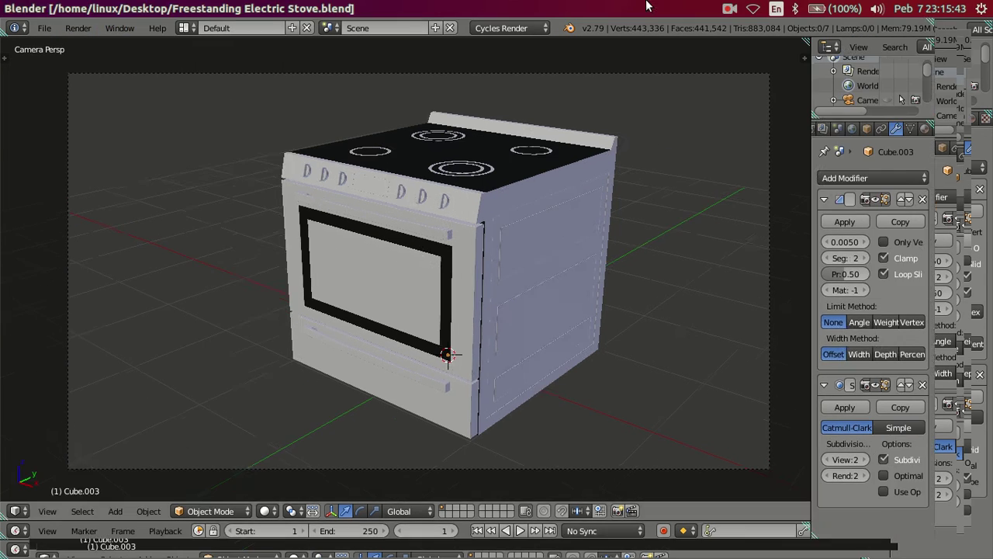